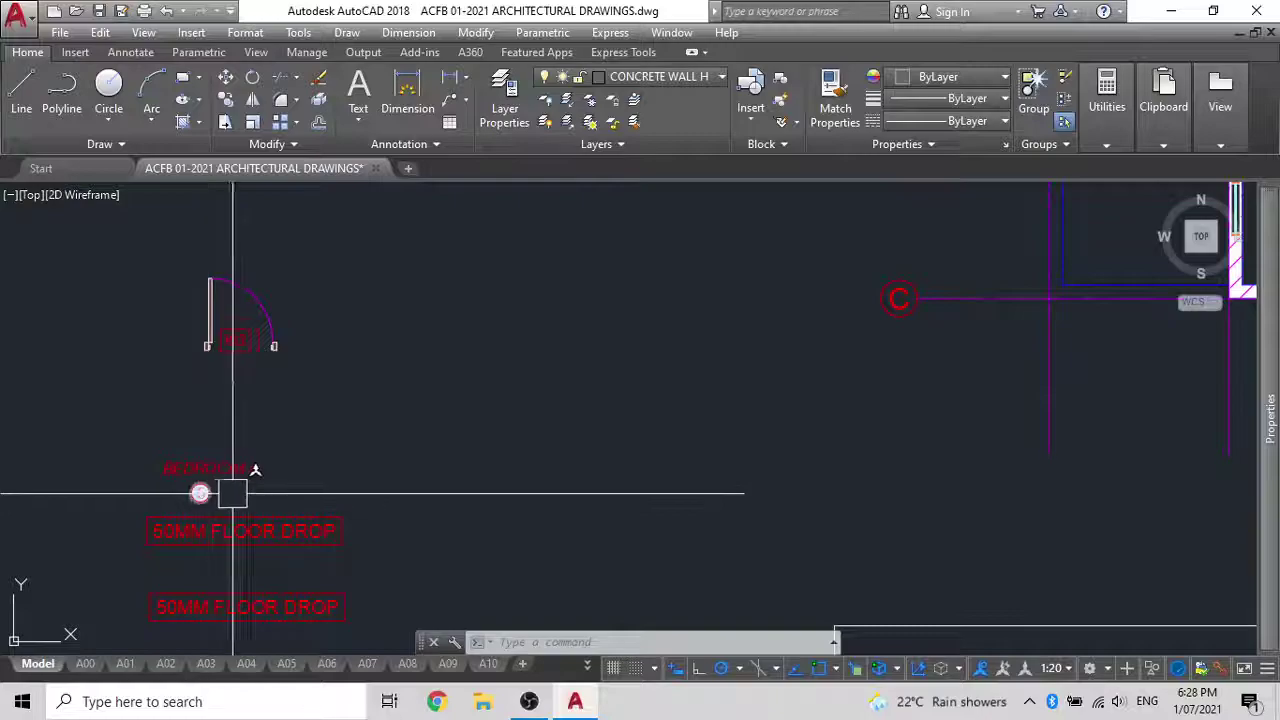
Draw a rectangle along the inside faces of the floor plan's external walls, from the upper-left to the lower-right corner
middle_drag(251, 481, 264, 344)
scroll(221, 489, down, 5)
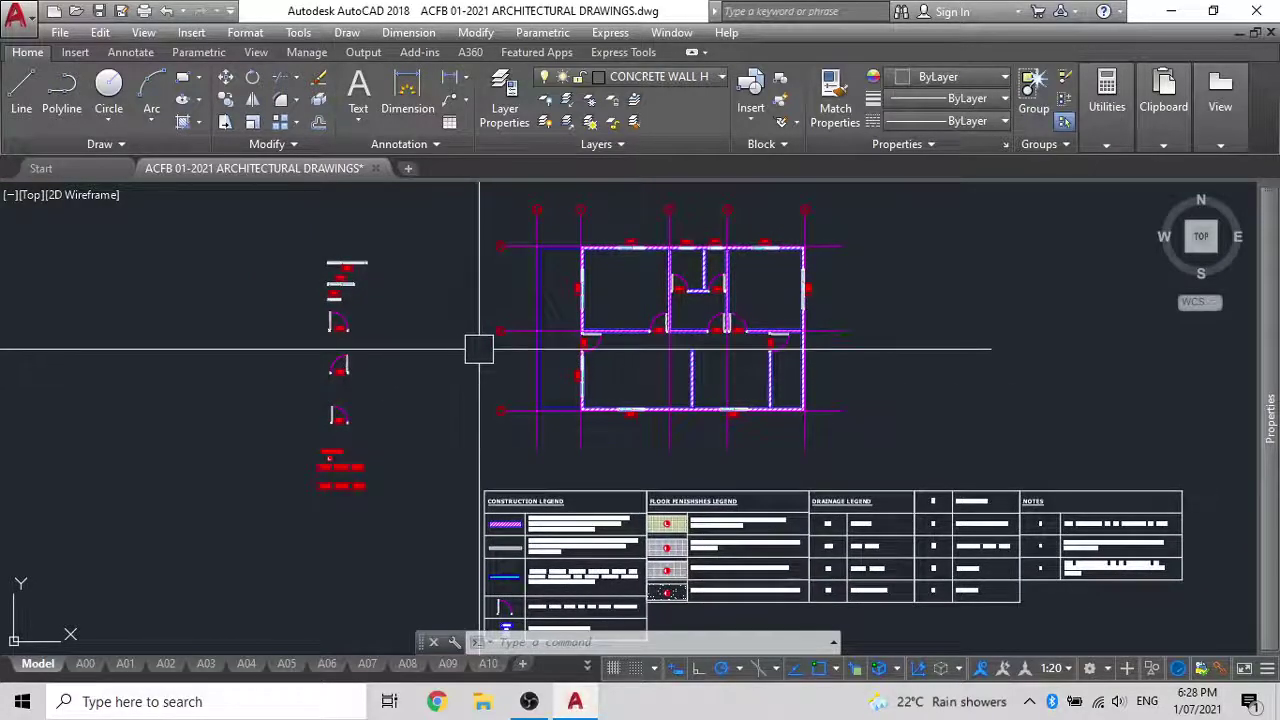
middle_drag(628, 297, 555, 270)
scroll(560, 267, up, 2)
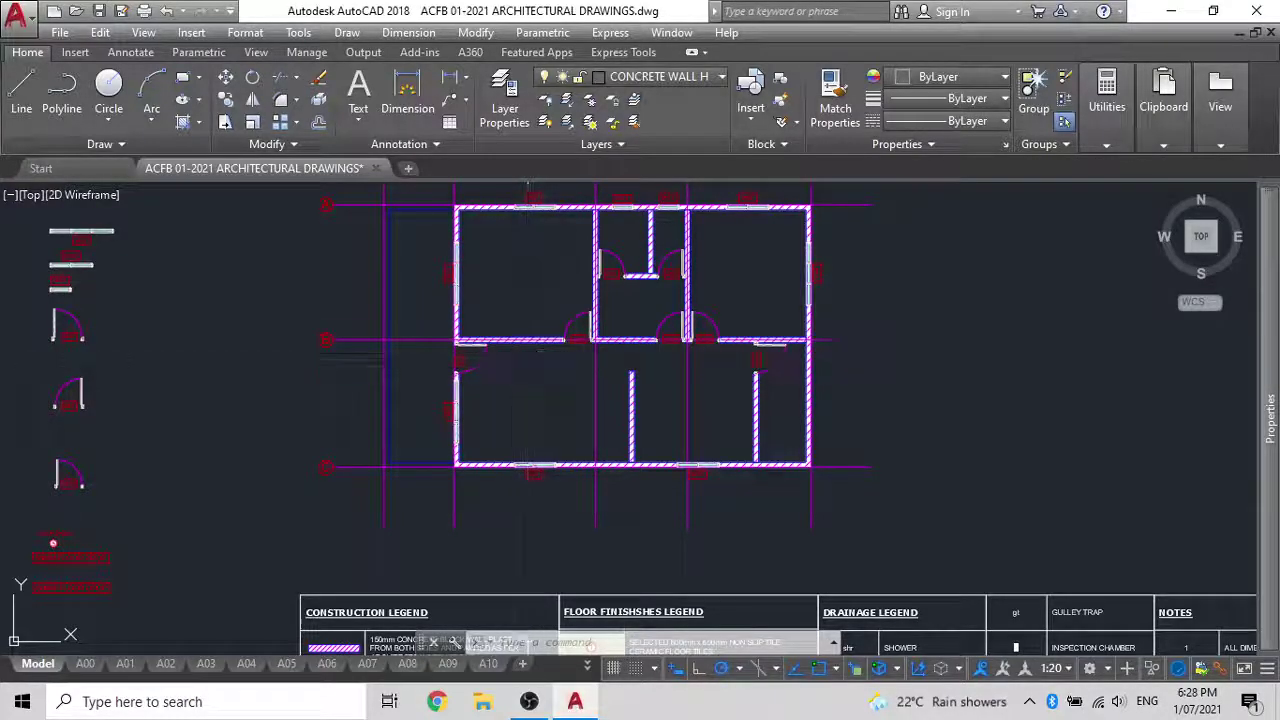
text(rec)
key(Return)
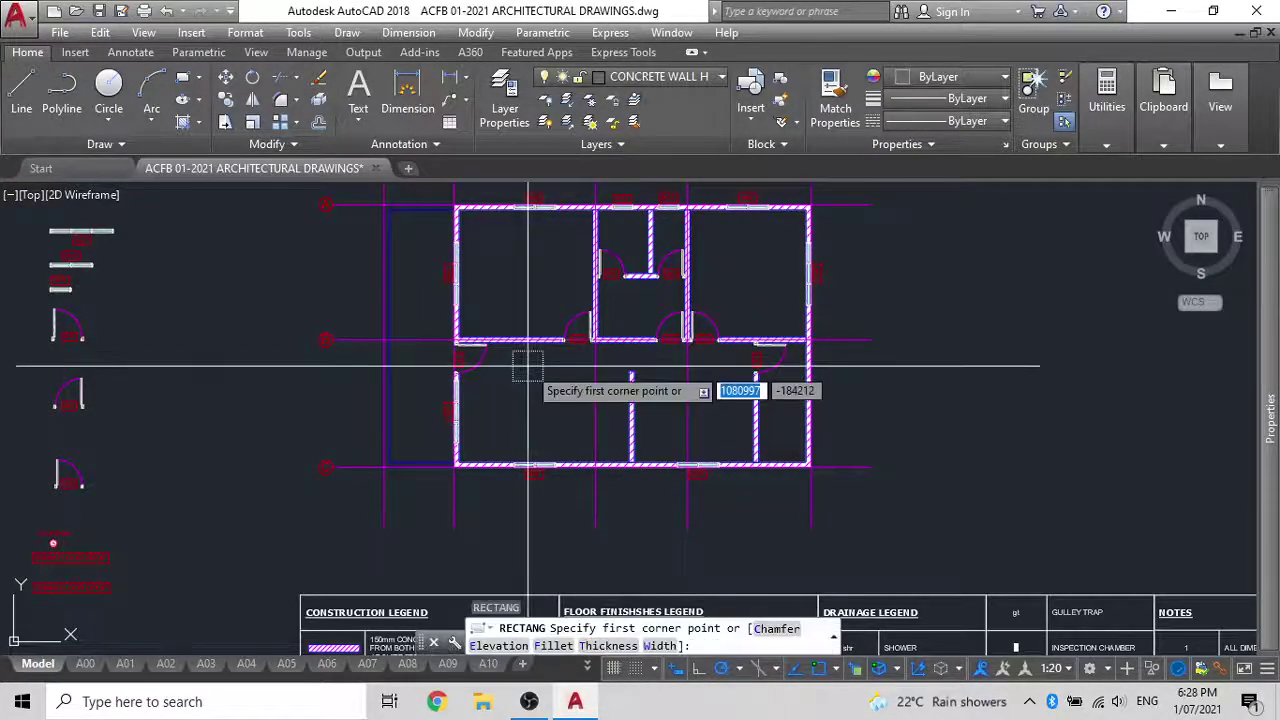
click(457, 208)
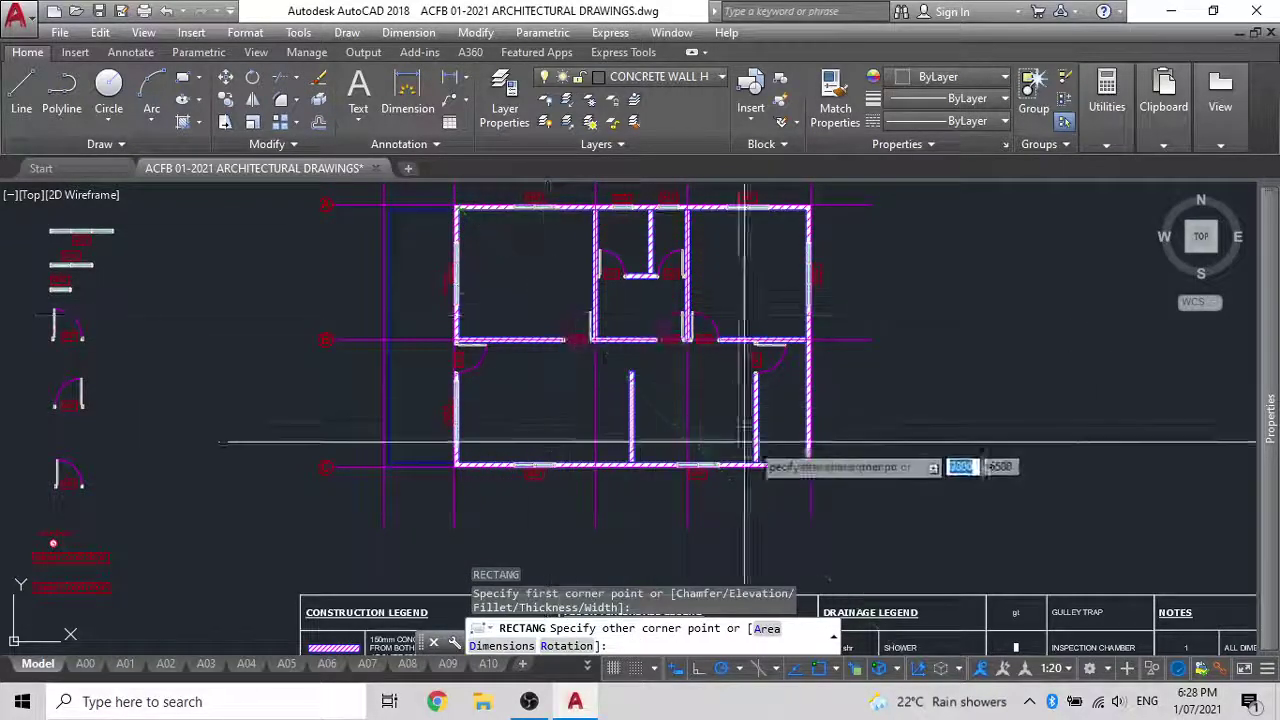
click(806, 462)
Draw a rectangle around the wet area between grid lines 2 and 3, from the external wall down to grid B
key(Return)
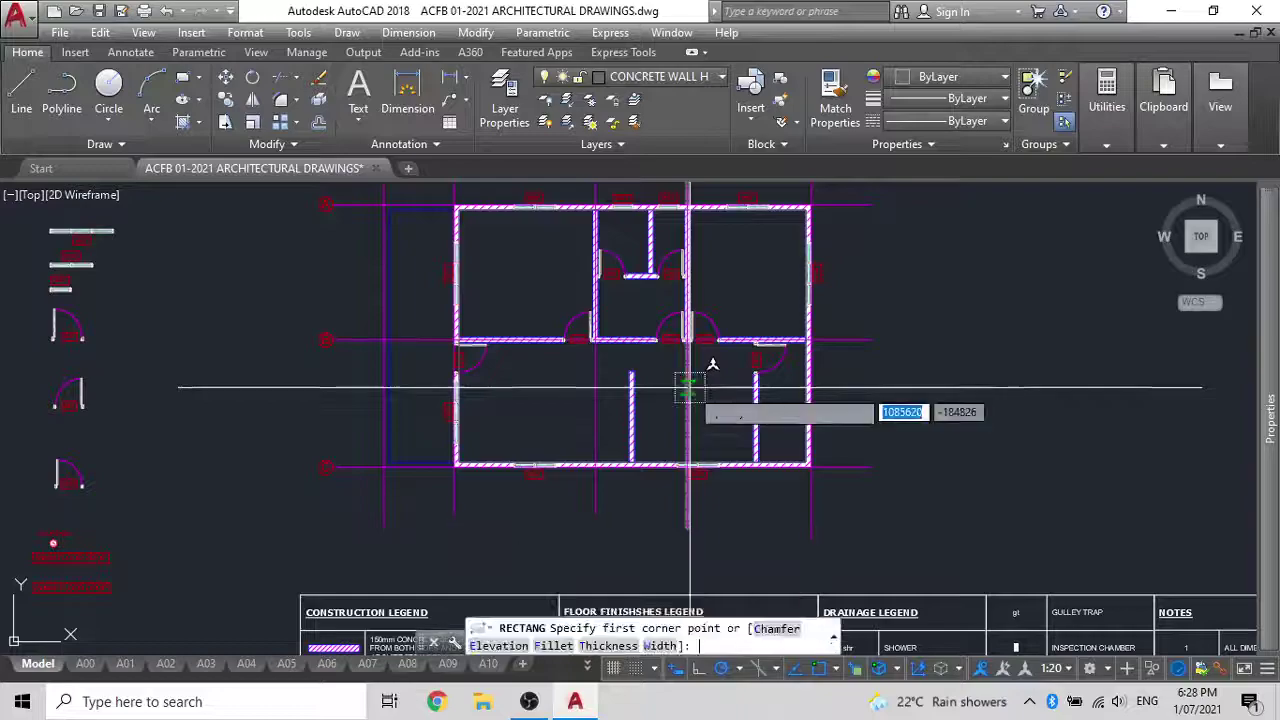
scroll(619, 276, up, 2)
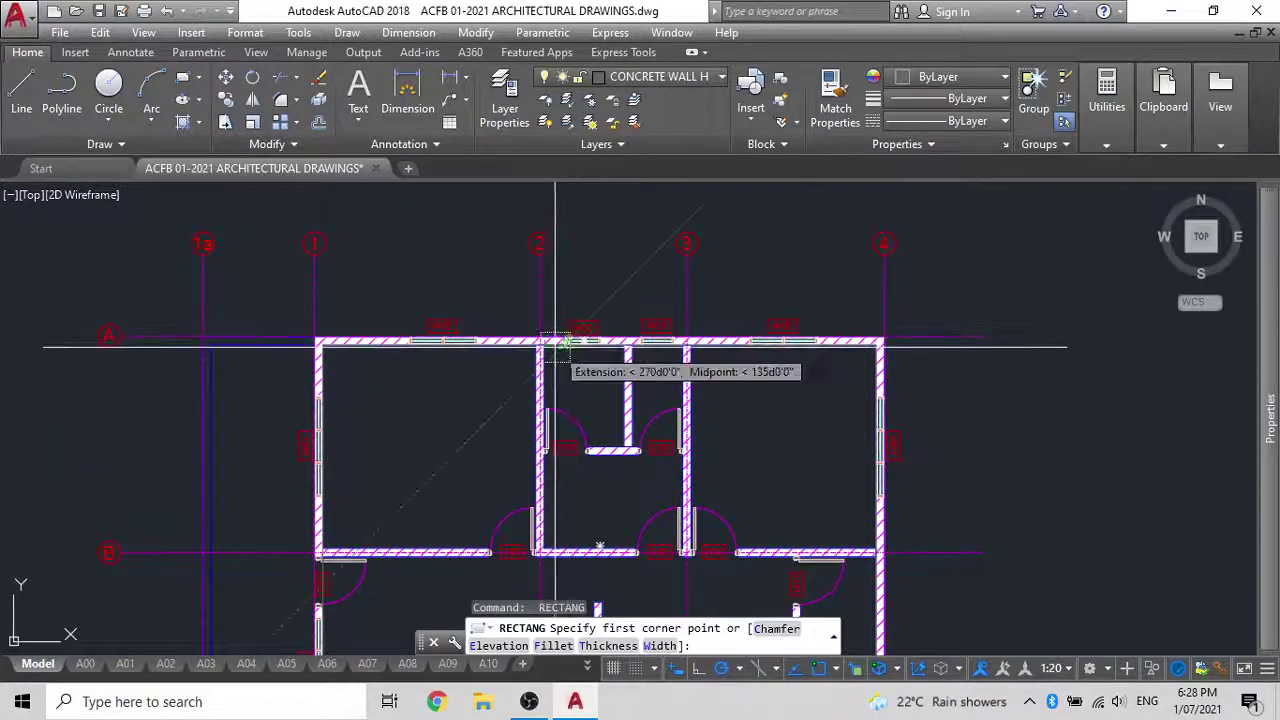
scroll(543, 343, up, 5)
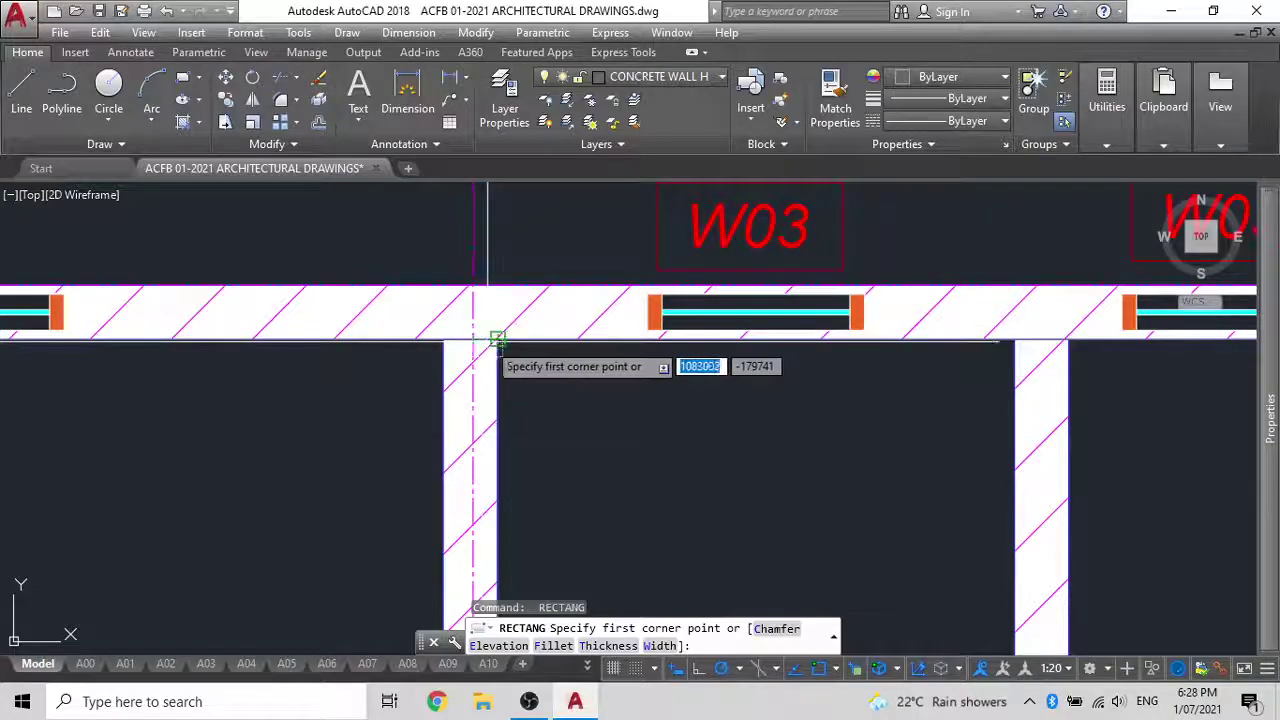
click(497, 339)
scroll(640, 380, down, 4)
scroll(540, 355, up, 5)
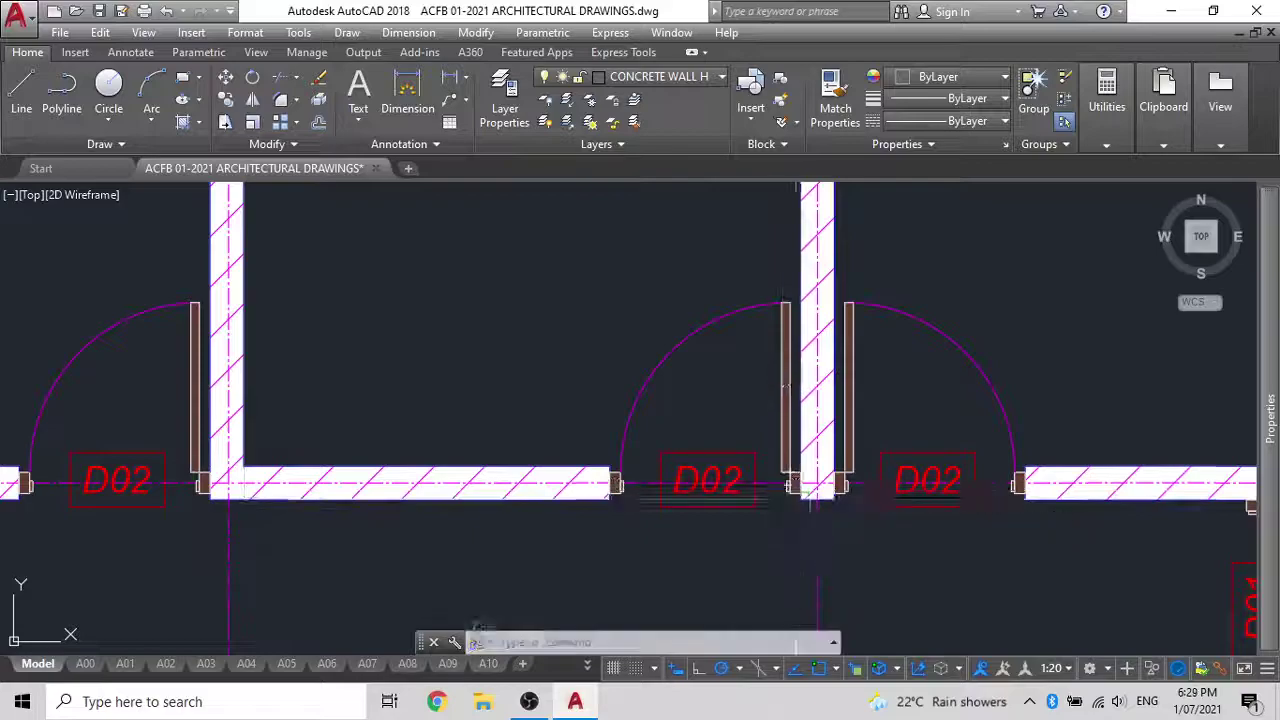
Draw a rectangle around the small room in the plan's lower-right corner, between its partition and the external walls
scroll(605, 390, down, 4)
scroll(722, 347, down, 4)
middle_drag(722, 347, 620, 228)
key(space)
scroll(692, 285, up, 6)
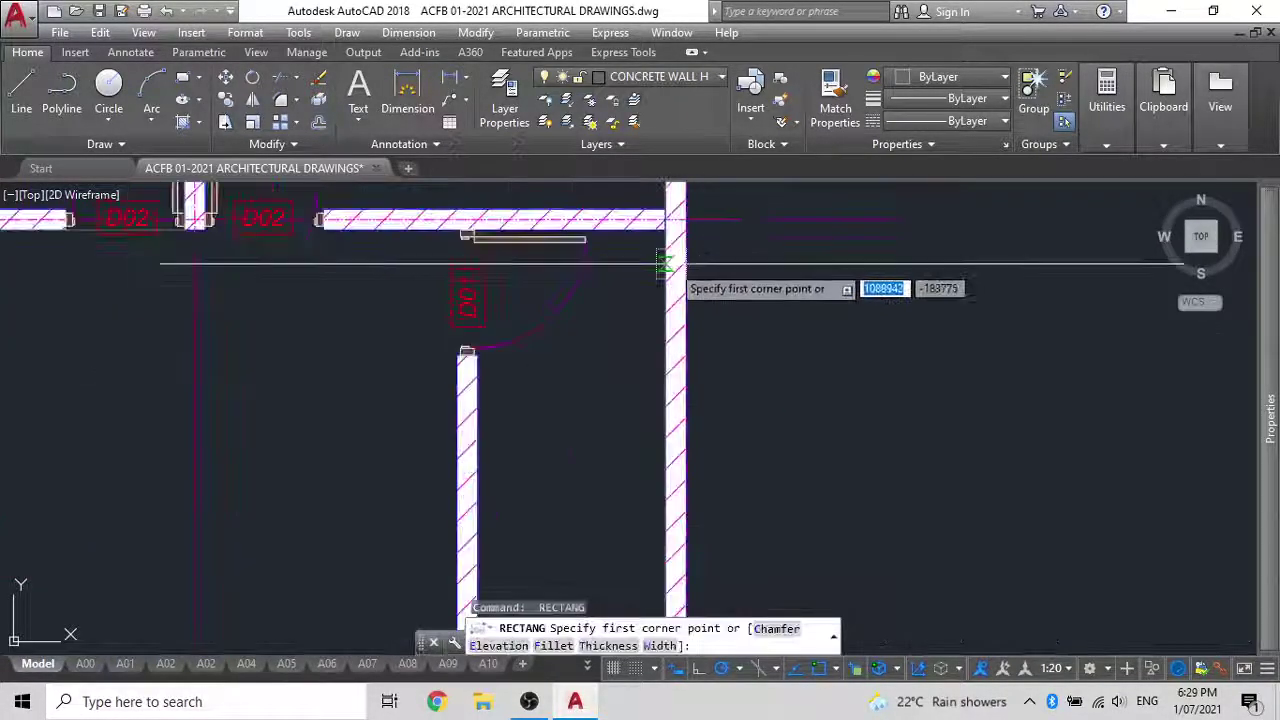
click(665, 231)
scroll(526, 390, down, 2)
middle_drag(527, 362, 565, 70)
click(536, 299)
Draw a rectangle around the strip outside the plan's left wall, from grid A down to the building corner at grid C
scroll(620, 426, down, 4)
middle_drag(622, 428, 840, 482)
key(space)
scroll(481, 352, up, 5)
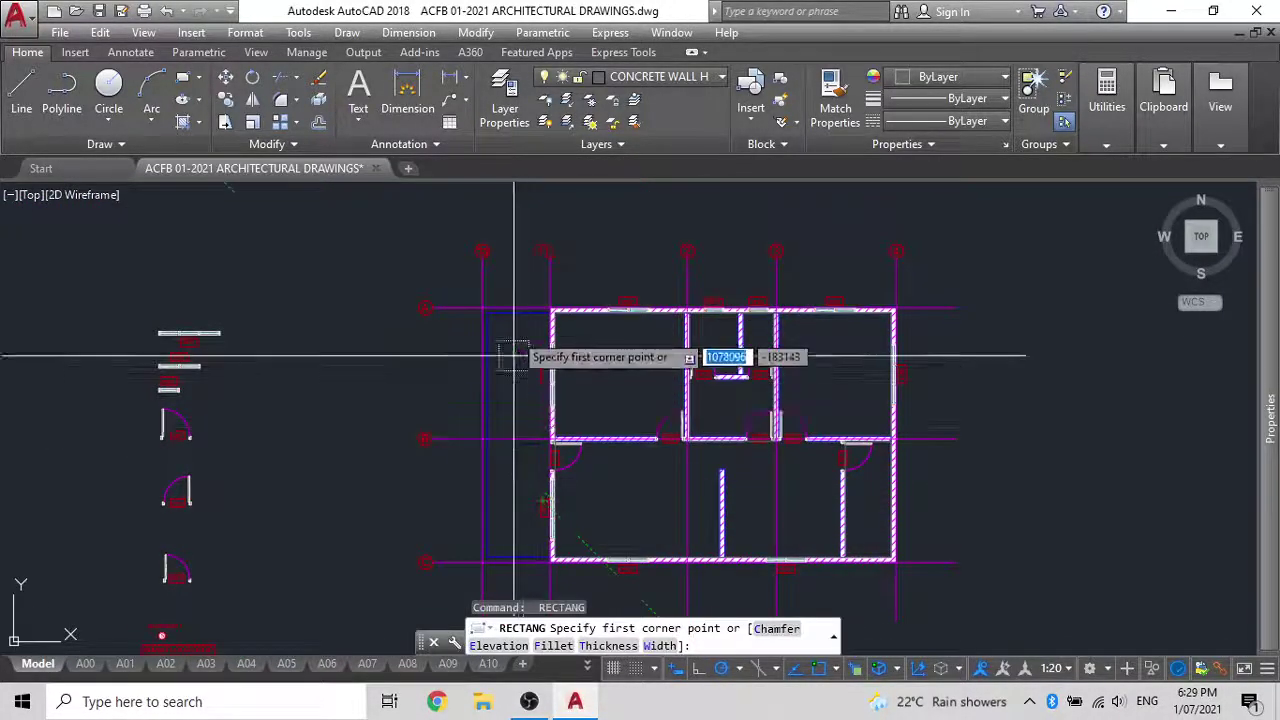
click(469, 324)
scroll(361, 414, down, 5)
middle_drag(360, 414, 334, 178)
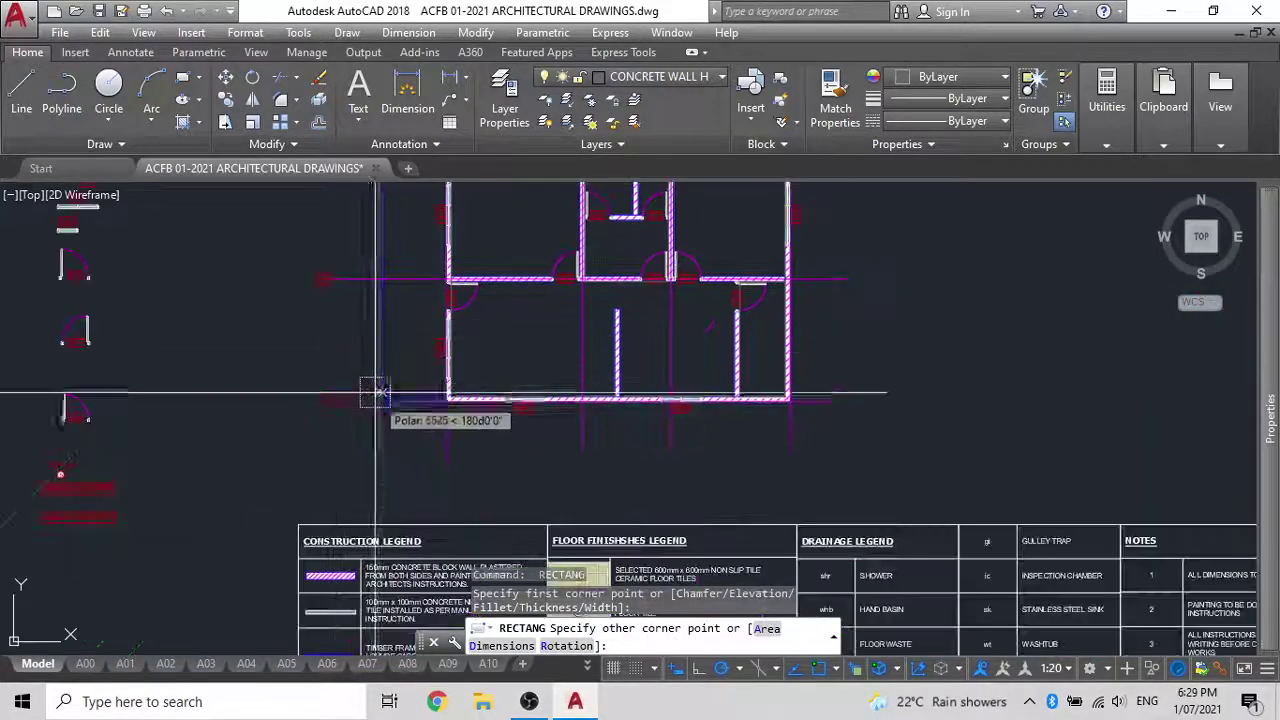
scroll(410, 416, up, 5)
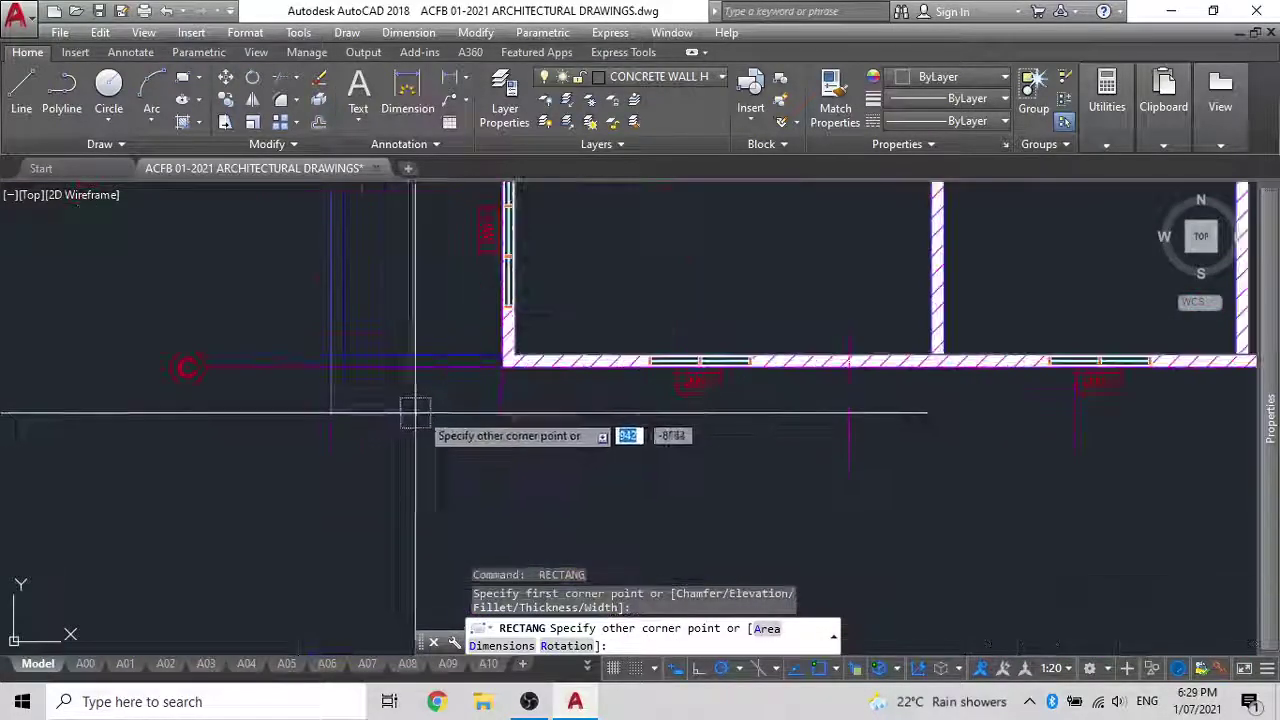
click(502, 367)
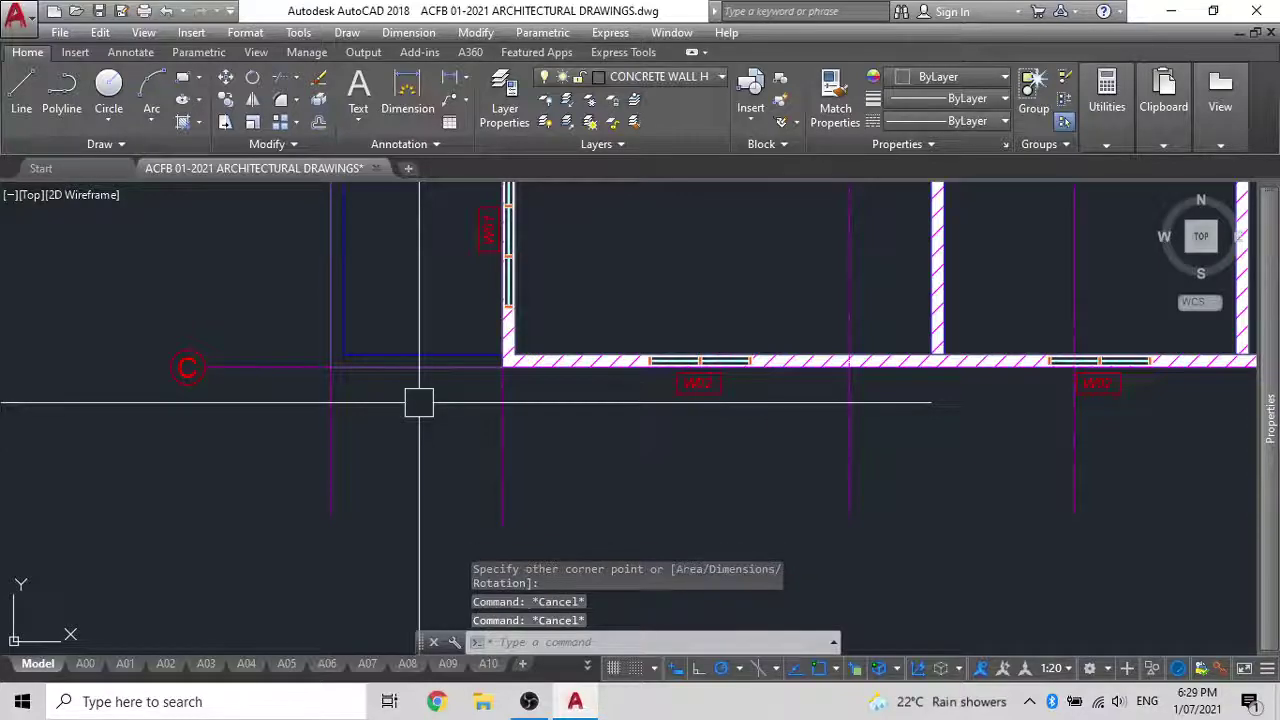
Turn off the G-GRID layer by picking a grid line
click(544, 100)
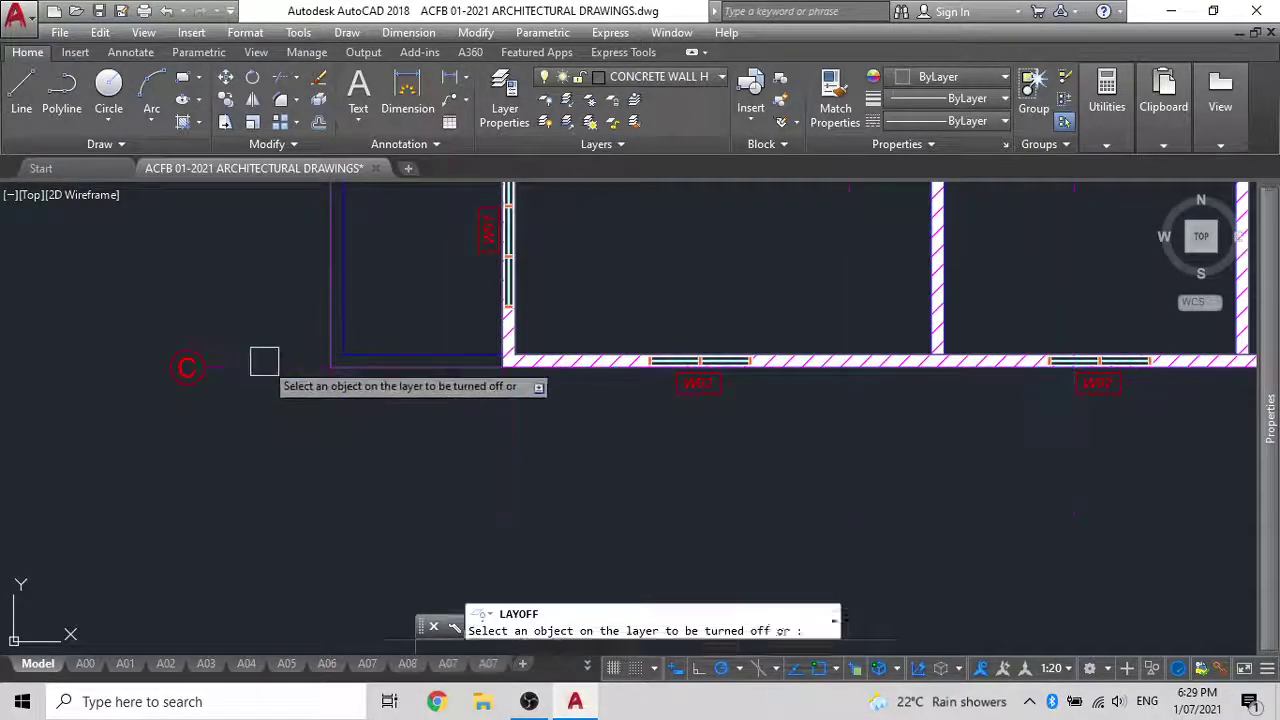
click(266, 365)
scroll(520, 390, down, 3)
scroll(446, 466, up, 4)
key(Escape)
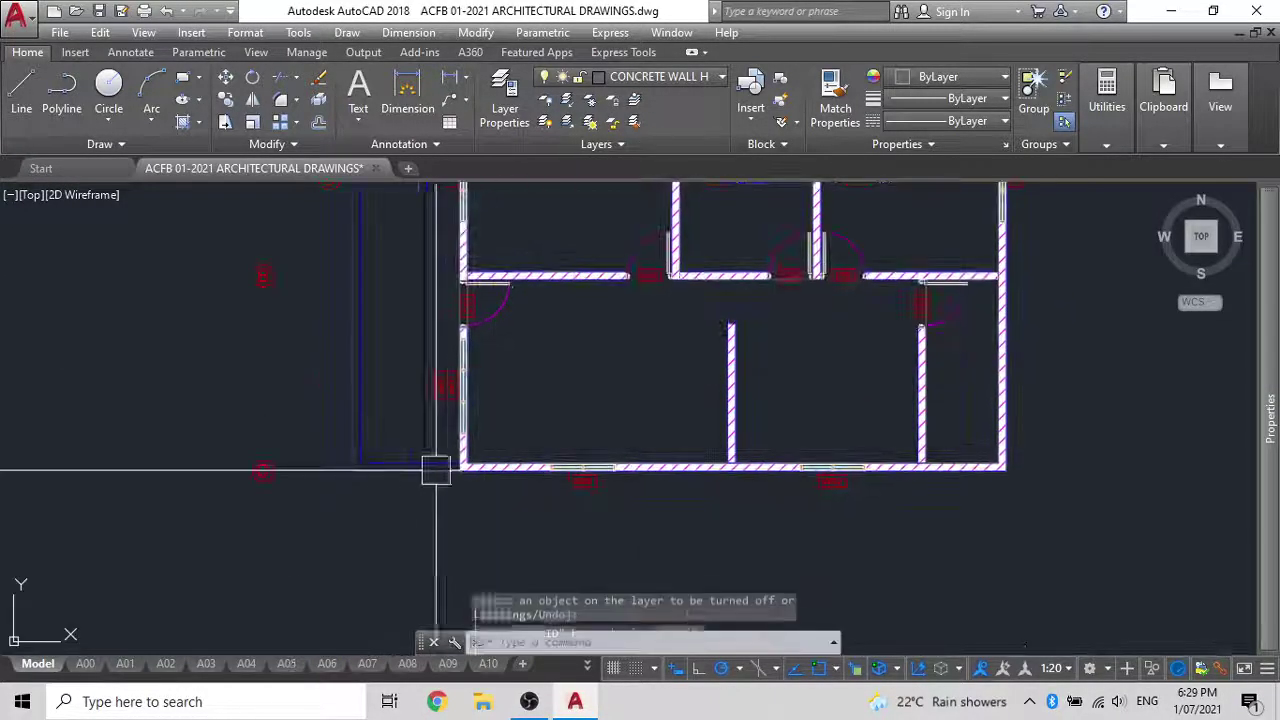
Move the four floor-area rectangles from the floor plan to the empty space on its right, above the legend
click(392, 465)
middle_drag(597, 327, 575, 449)
click(618, 199)
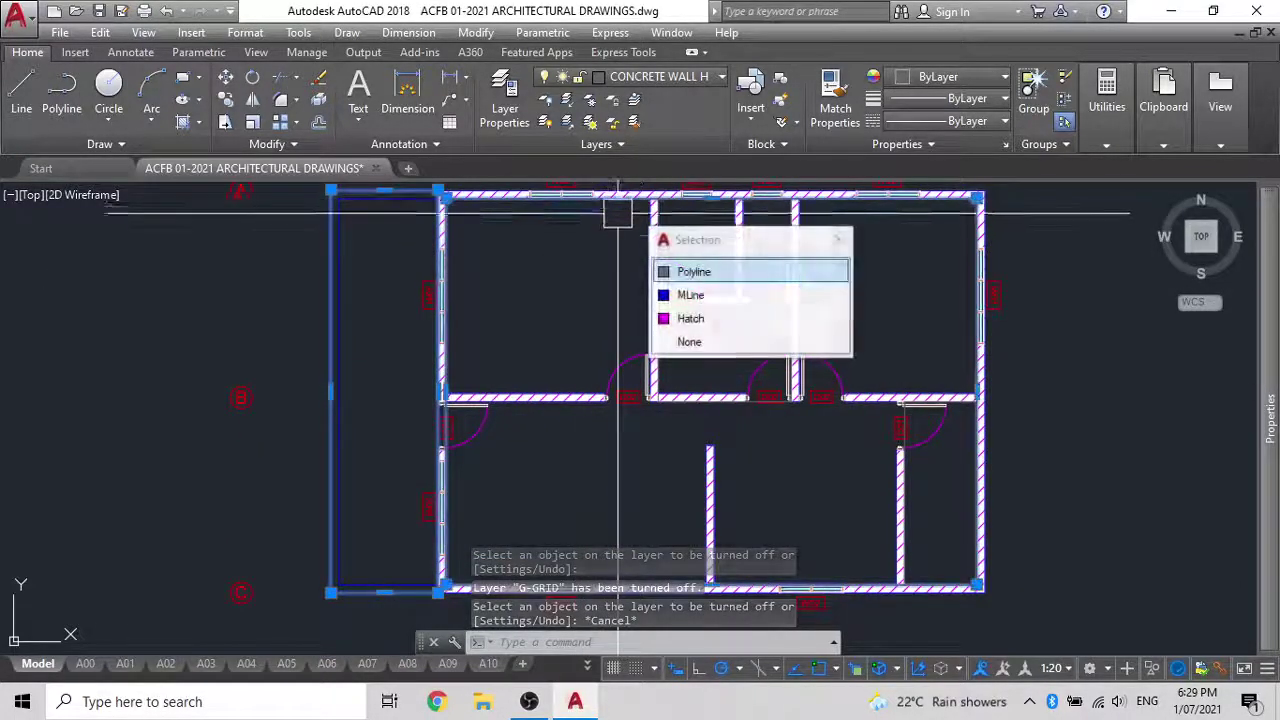
middle_drag(589, 249, 287, 284)
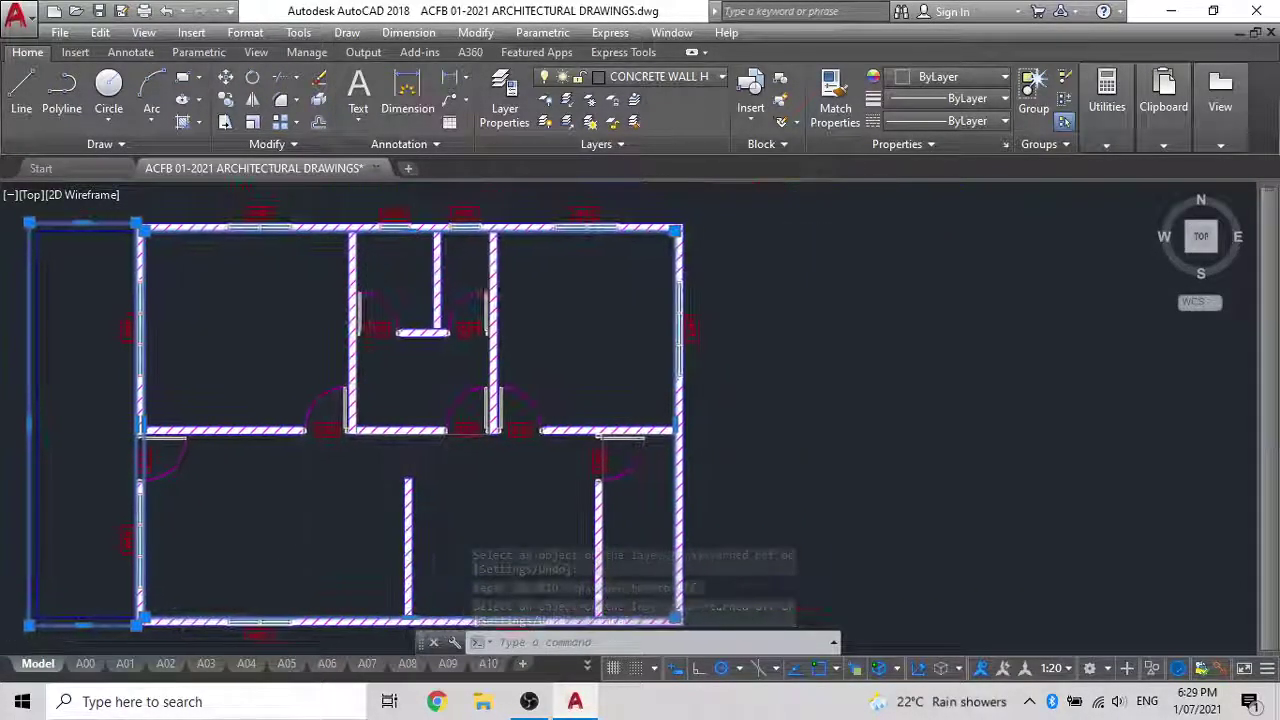
click(491, 296)
middle_drag(601, 266, 580, 183)
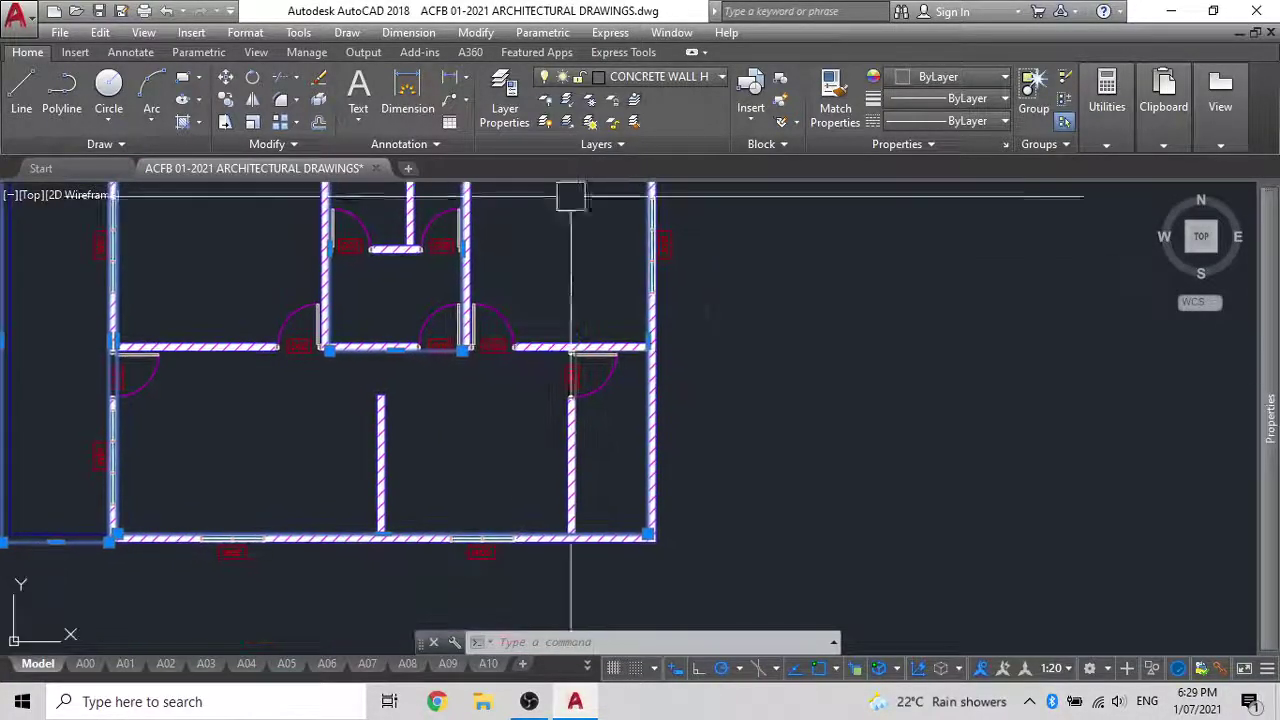
click(578, 457)
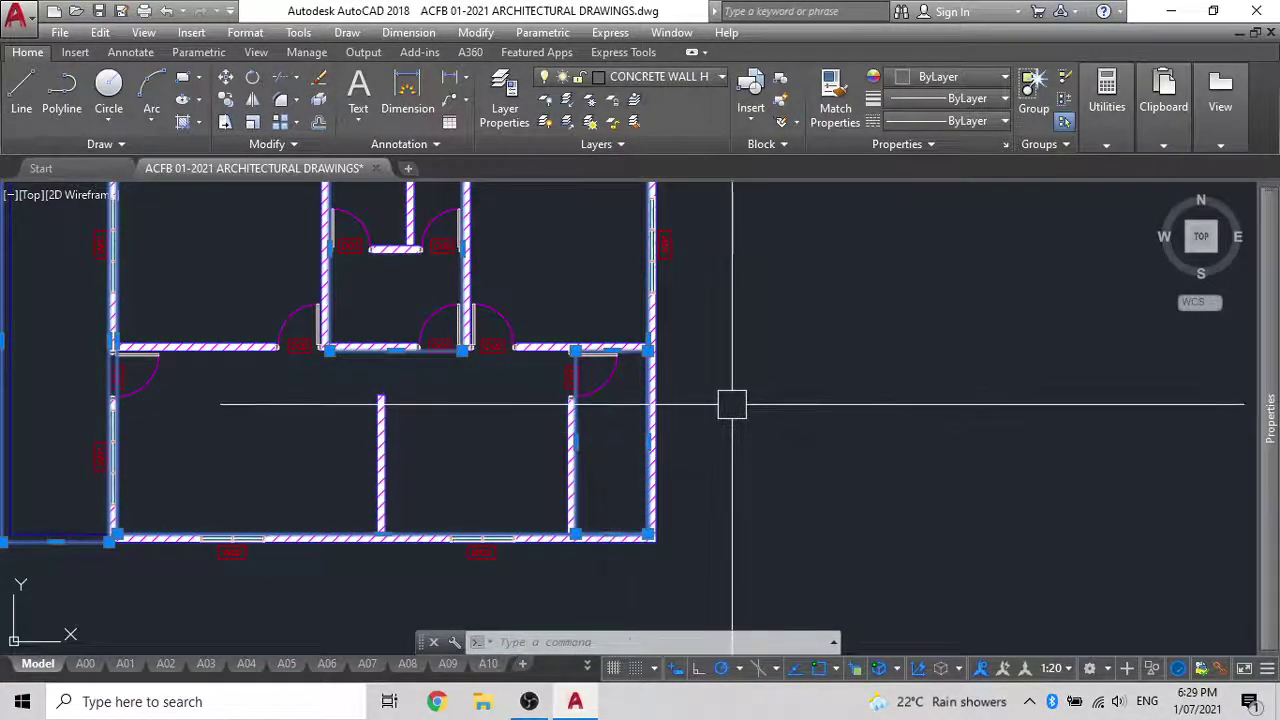
scroll(709, 397, down, 2)
middle_drag(709, 397, 510, 377)
text(m)
key(Return)
click(513, 379)
scroll(621, 384, down, 5)
middle_drag(614, 384, 470, 410)
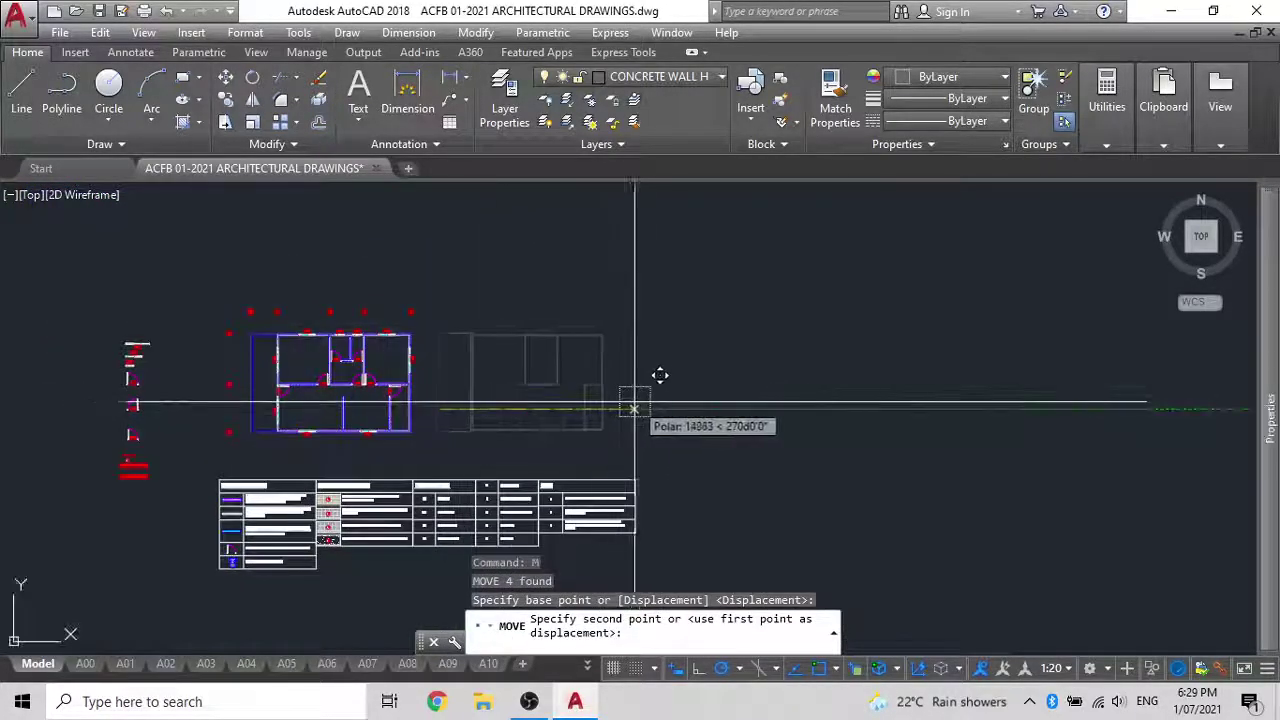
key(Escape)
scroll(570, 385, up, 4)
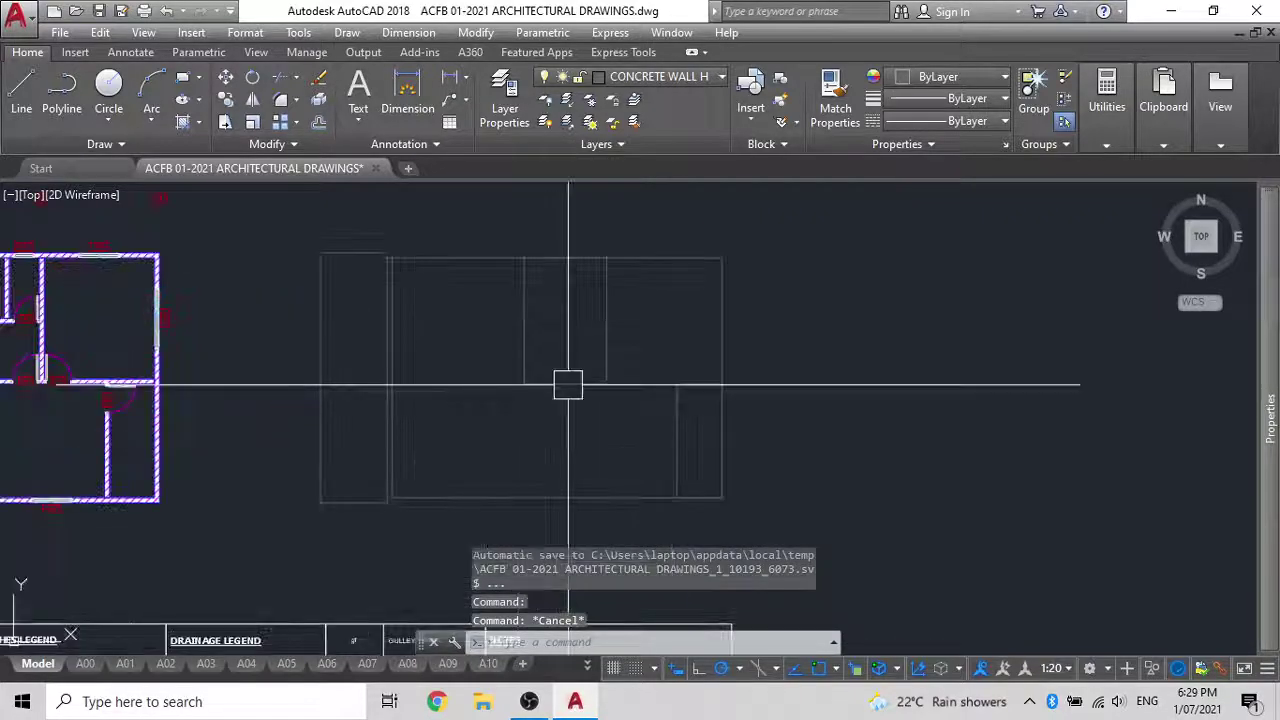
click(633, 258)
scroll(630, 344, down, 3)
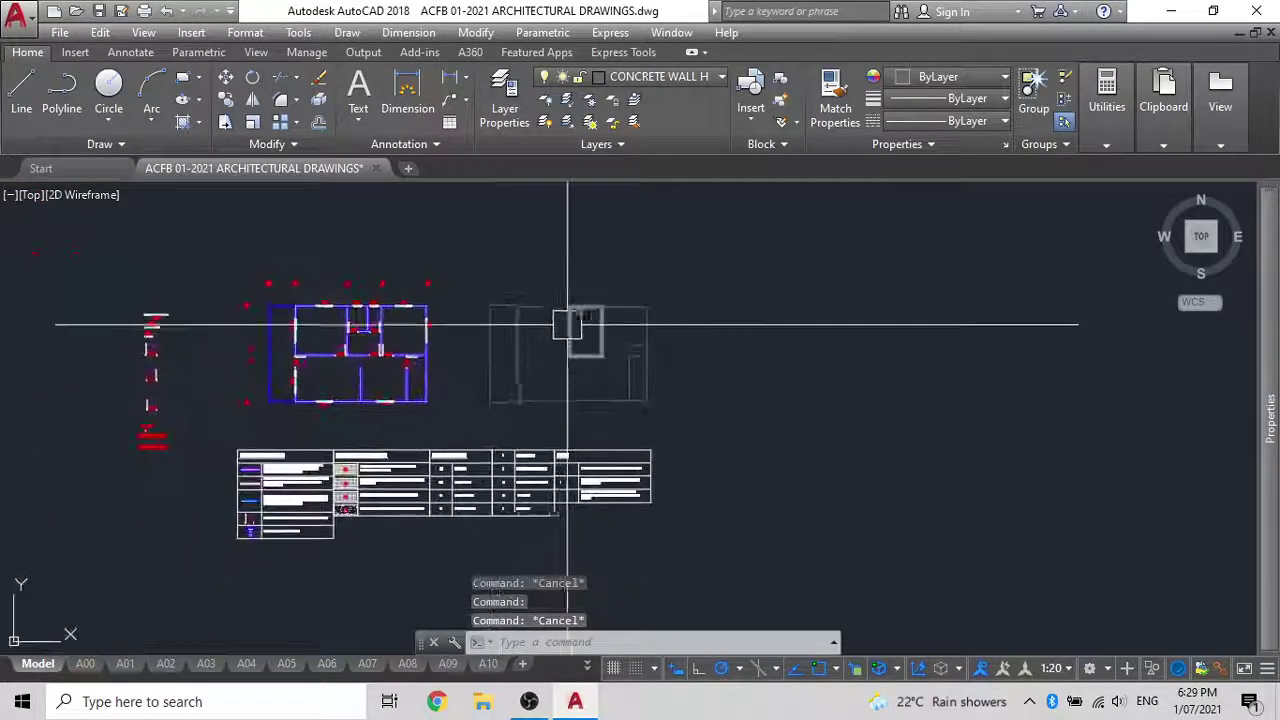
Start a hatch that inherits the properties of the legend's 600mm x 600mm non slip wet area floor tile
scroll(575, 325, up, 3)
middle_drag(606, 385, 693, 288)
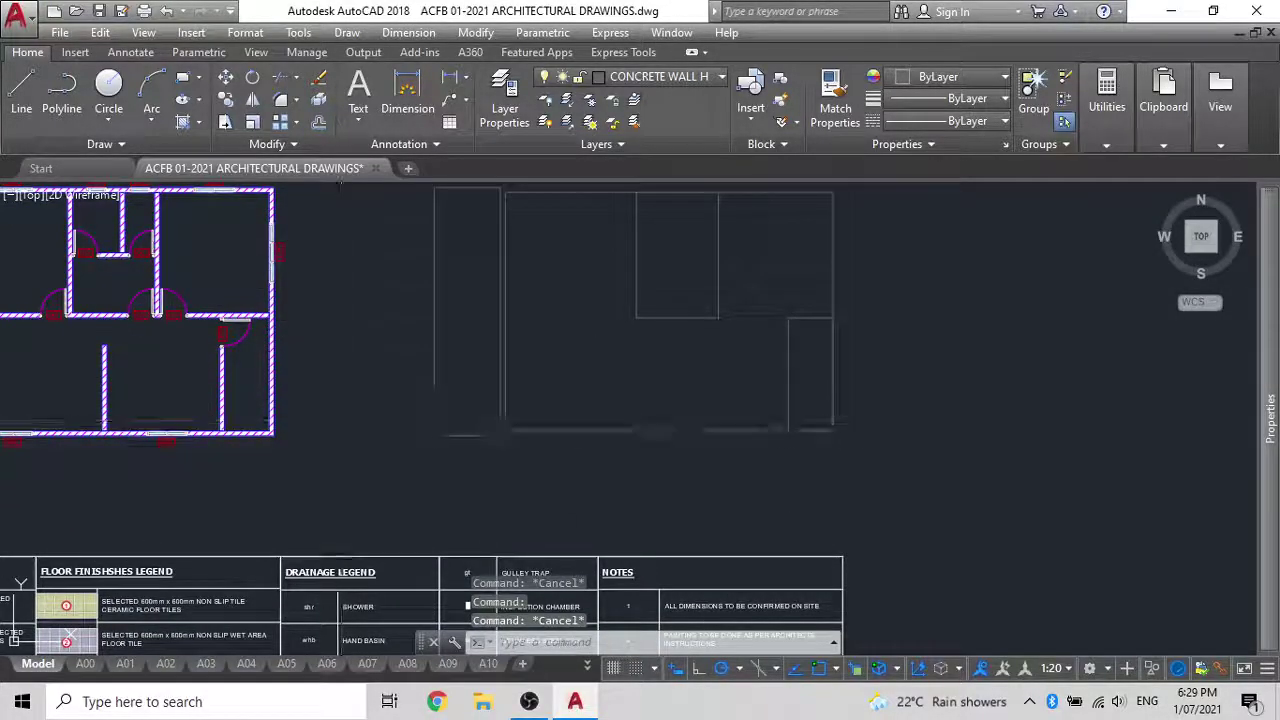
text(h)
key(Return)
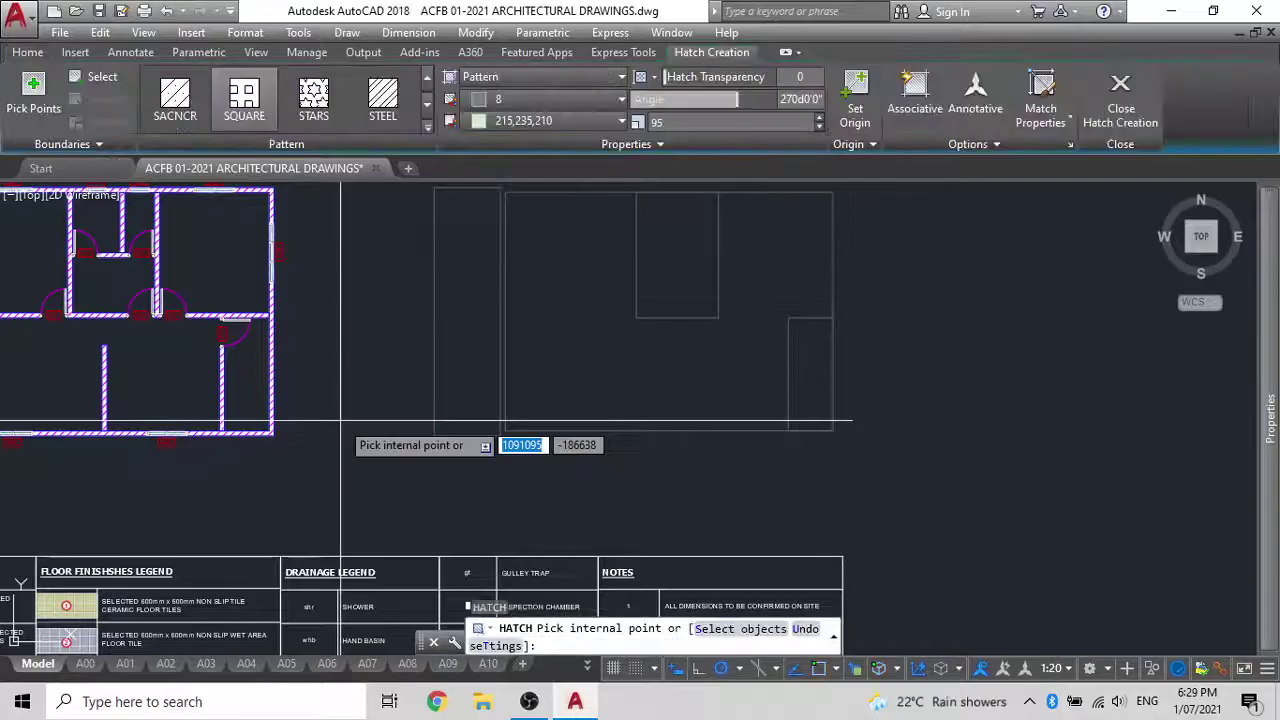
middle_drag(381, 473, 518, 359)
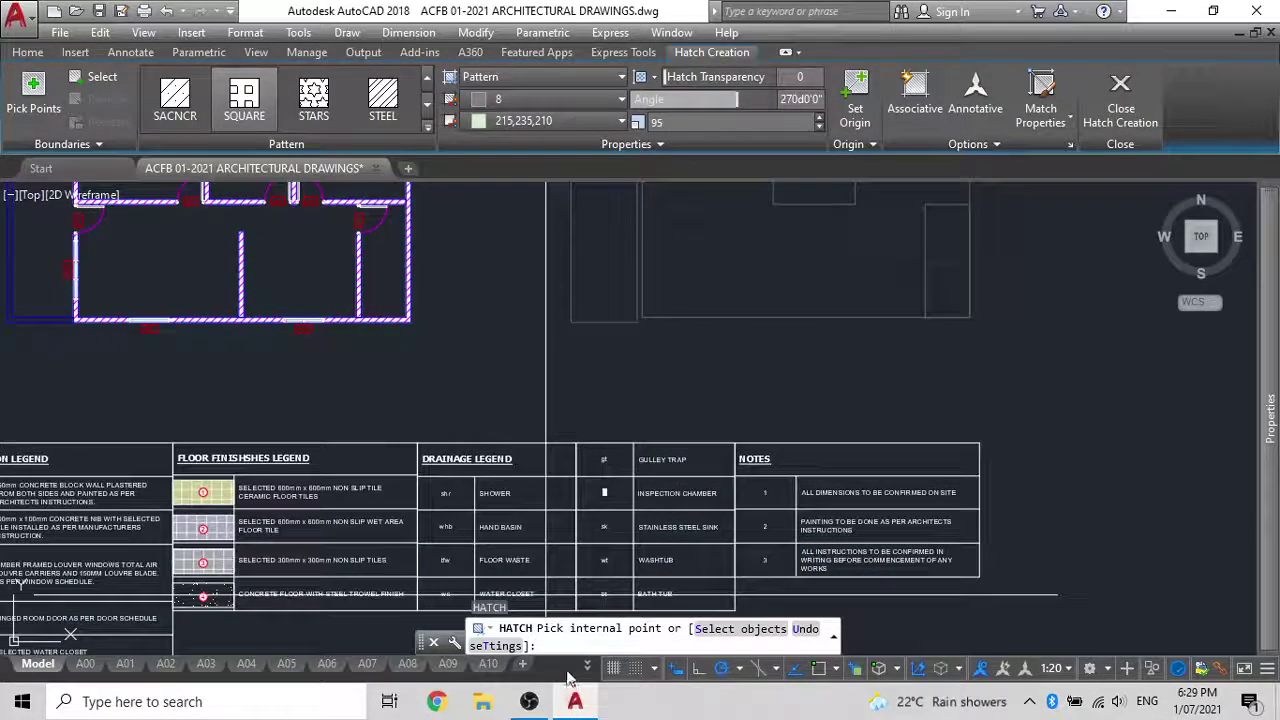
click(497, 646)
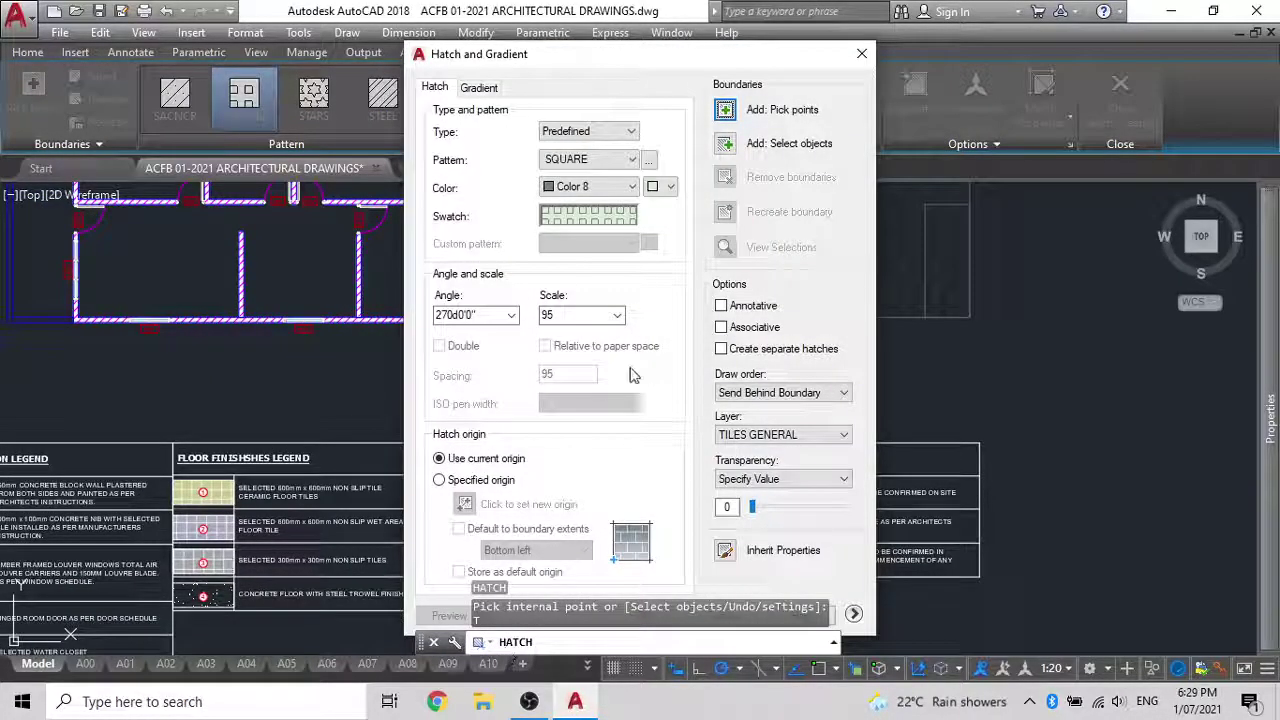
click(725, 551)
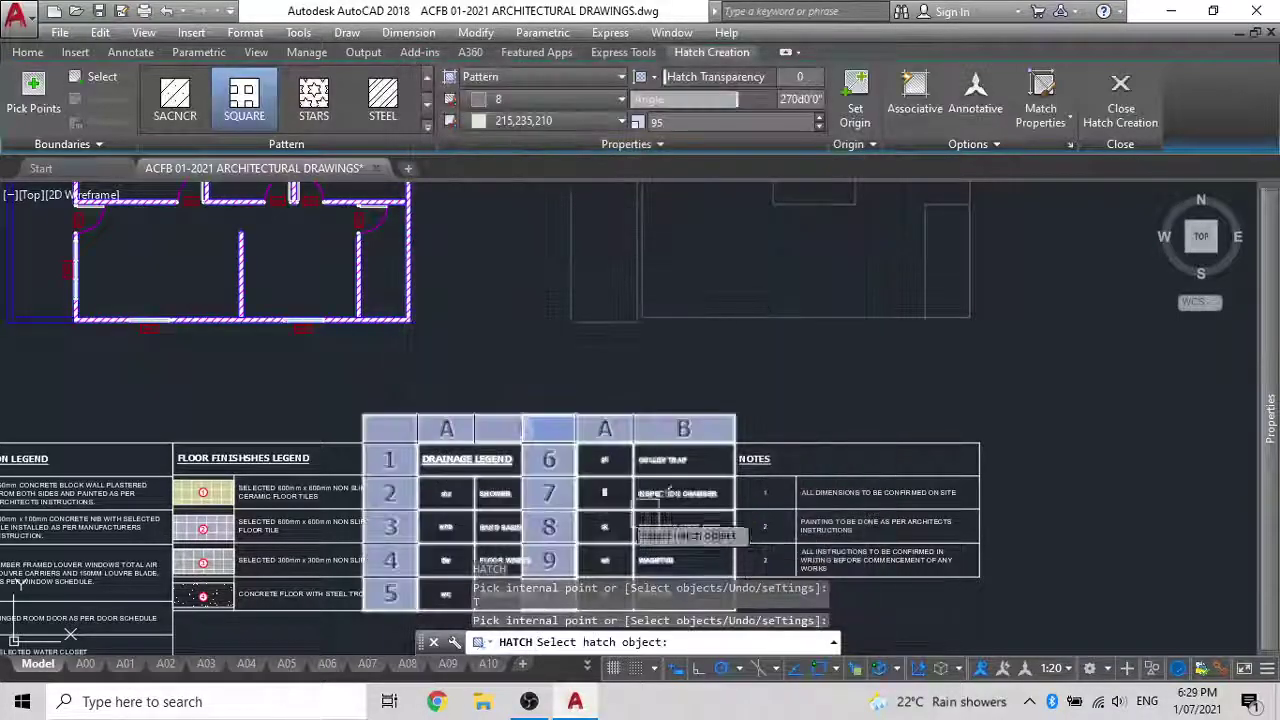
middle_drag(243, 371, 283, 437)
middle_drag(288, 503, 375, 236)
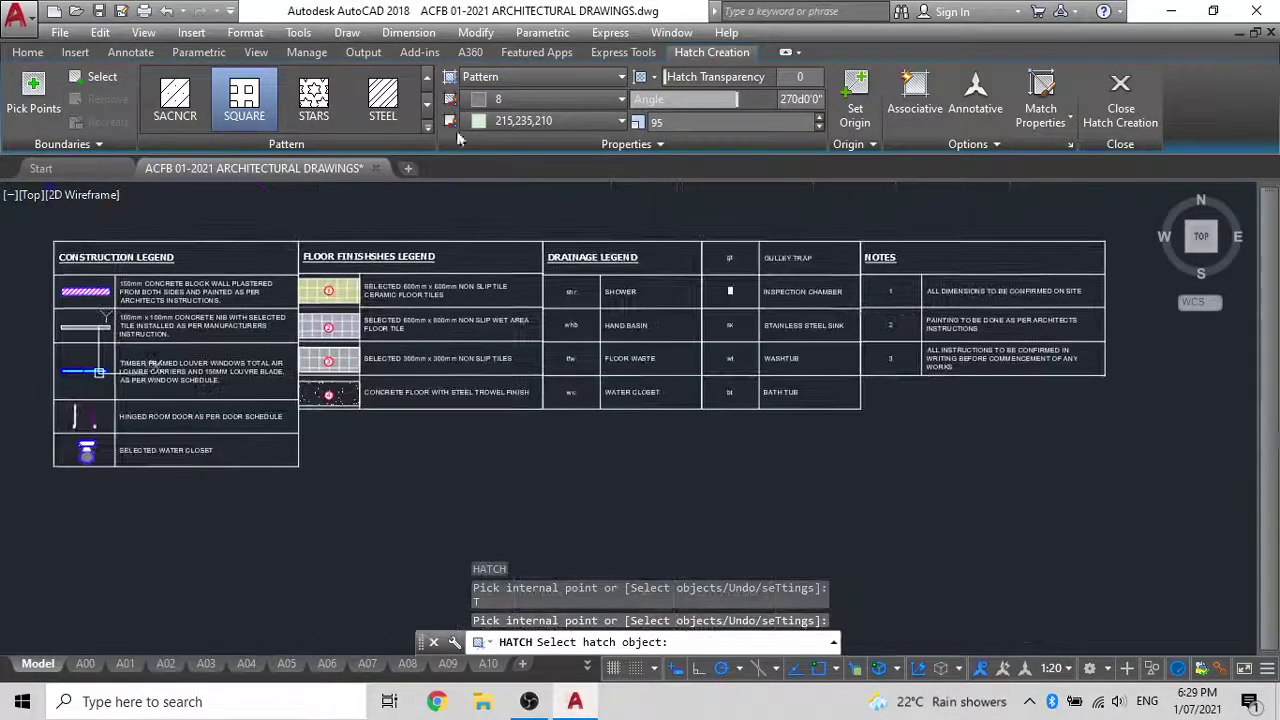
scroll(347, 307, up, 2)
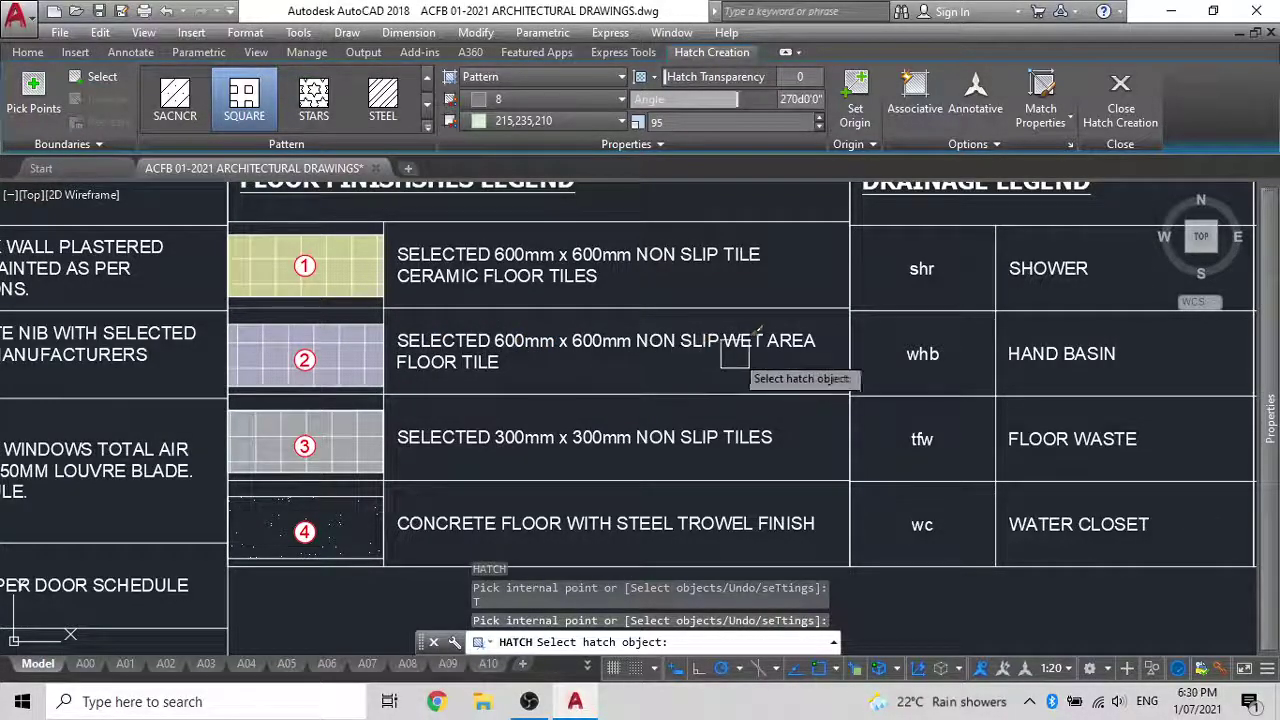
scroll(328, 363, up, 2)
click(349, 348)
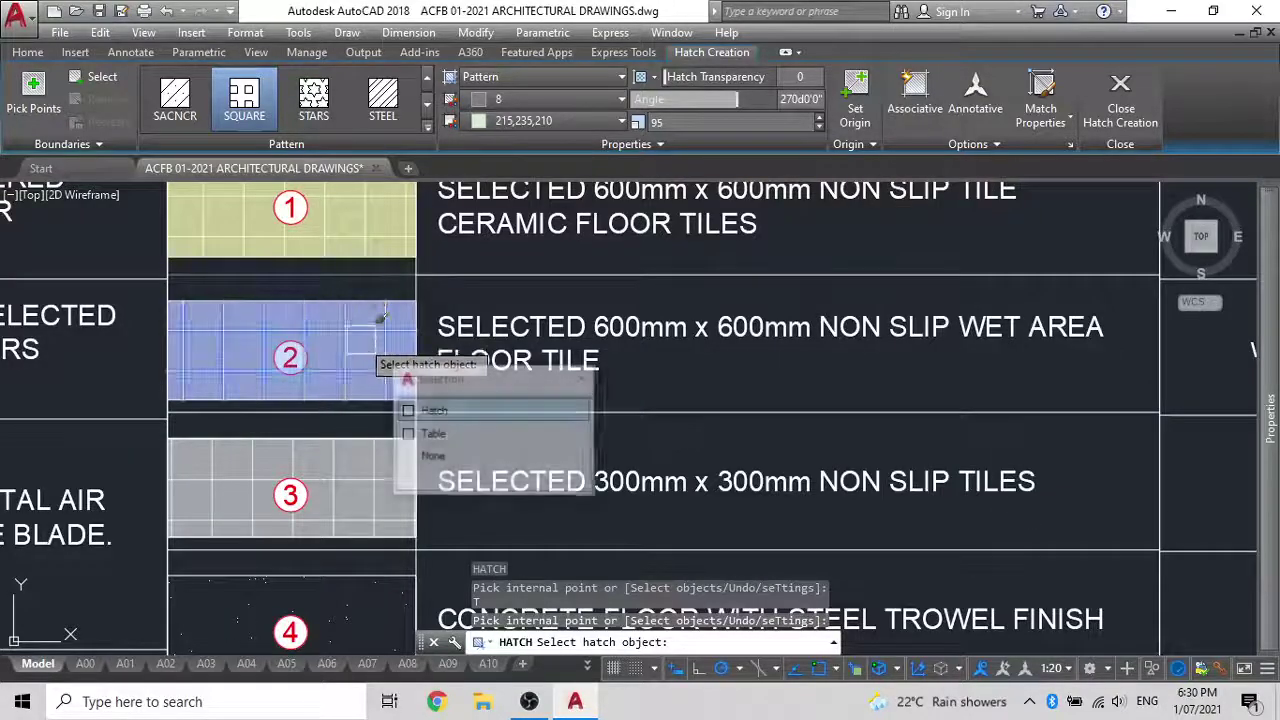
click(433, 415)
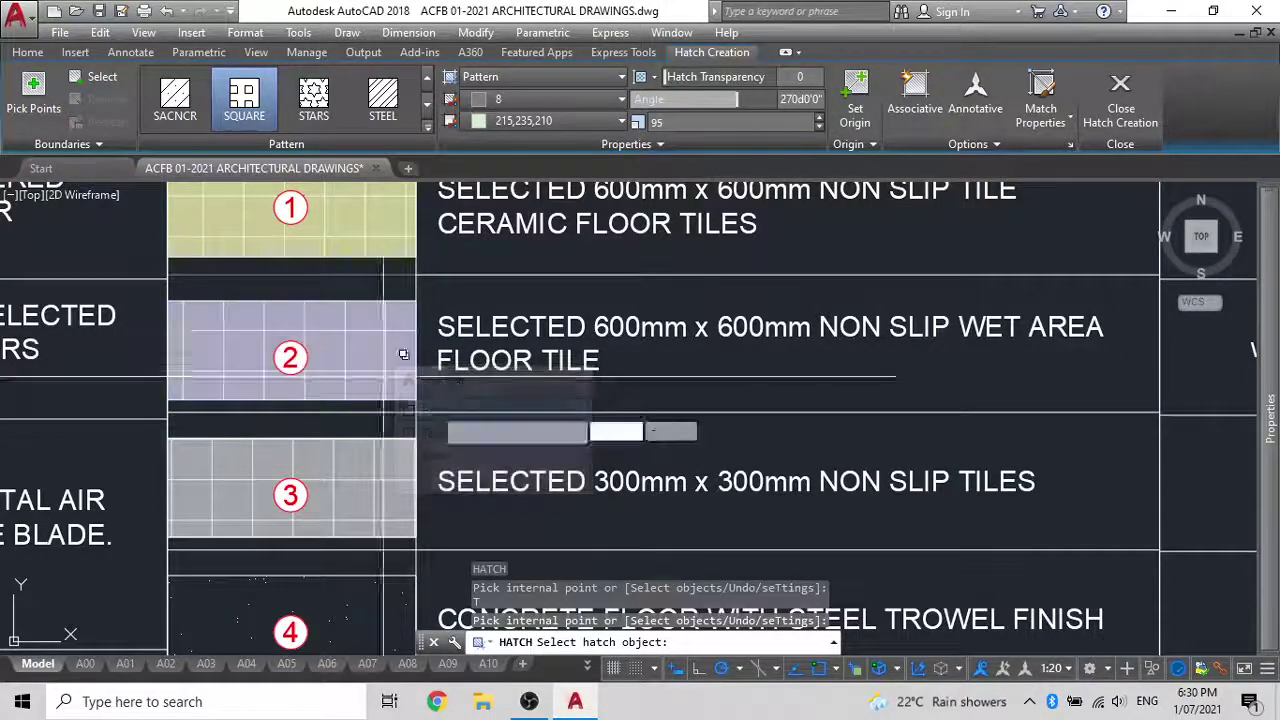
Hatch the moved wet-area rectangle with the inherited tile pattern
scroll(430, 420, down, 6)
scroll(657, 263, up, 2)
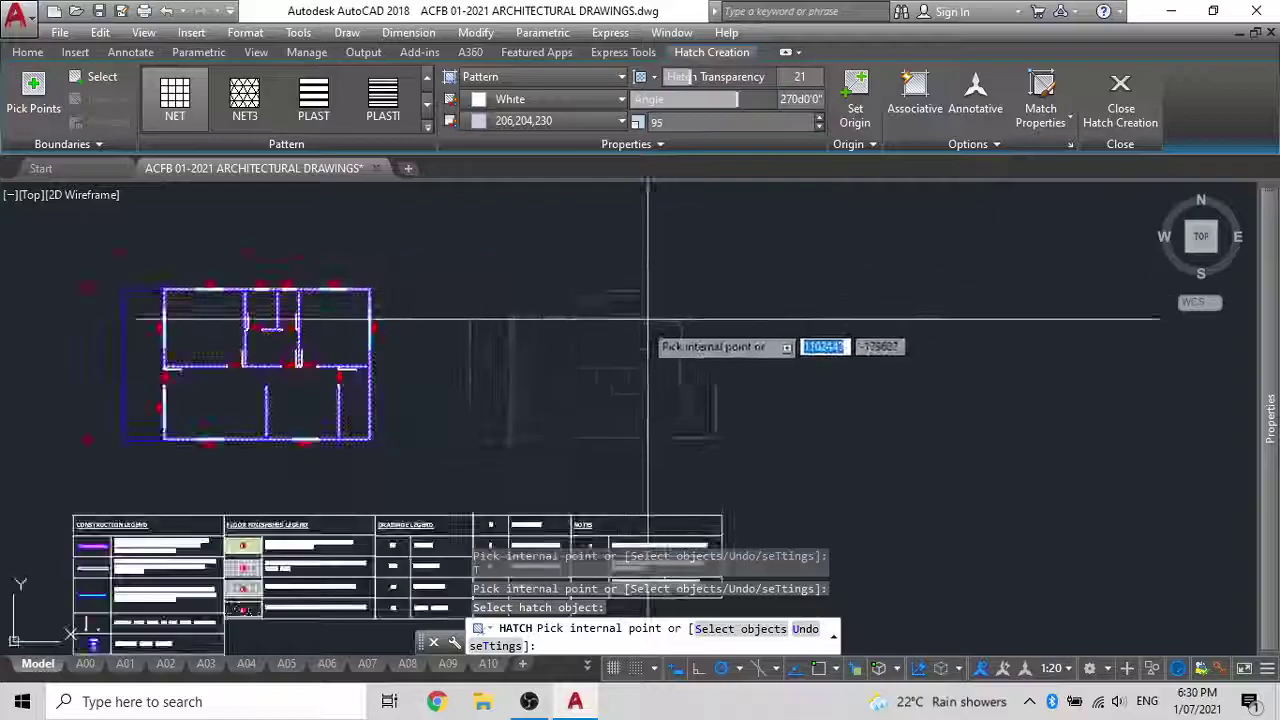
click(620, 330)
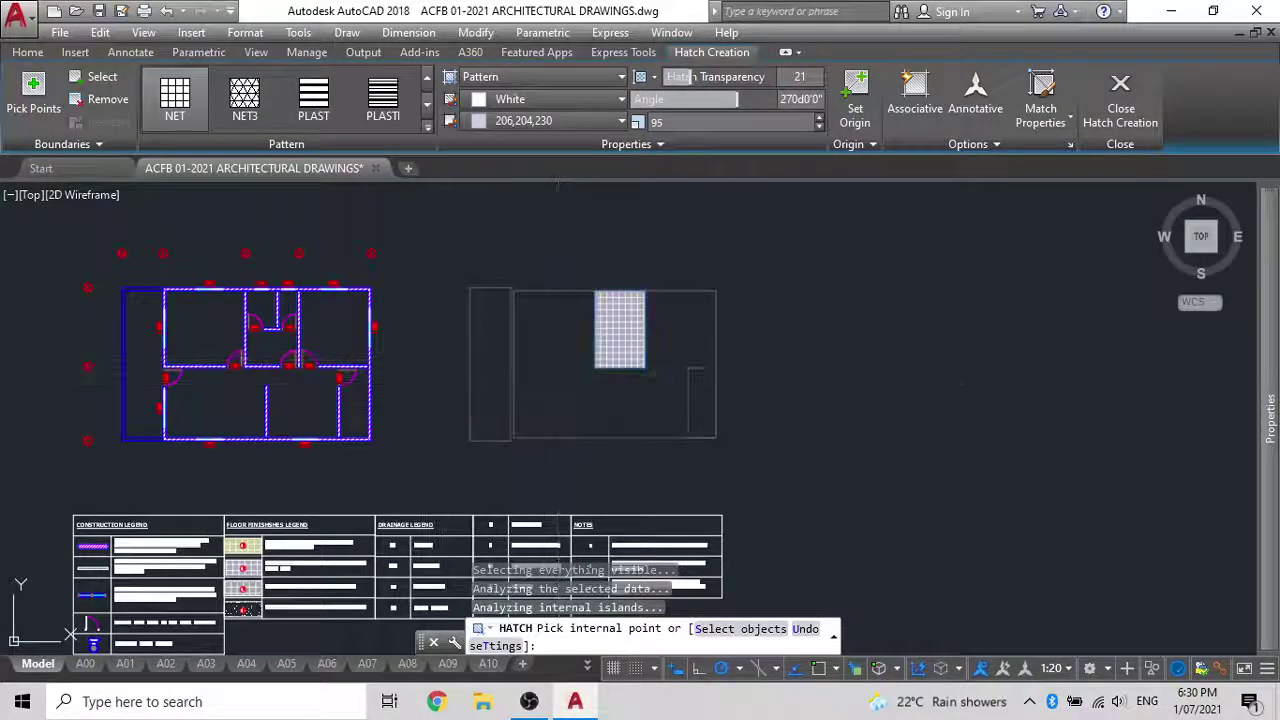
key(Escape)
scroll(614, 343, up, 5)
click(617, 343)
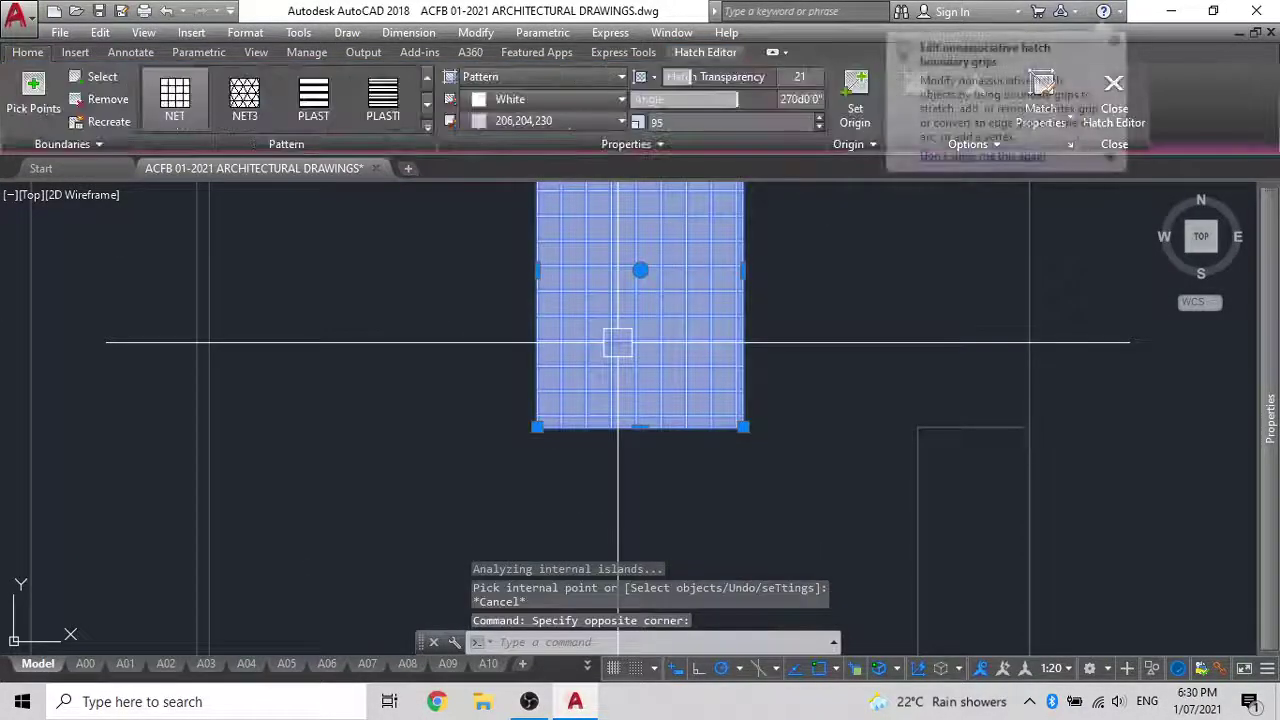
key(Escape)
scroll(655, 310, down, 6)
mouse_move(658, 305)
middle_down()
mouse_move(524, 350)
mouse_move(560, 374)
mouse_move(605, 321)
middle_up()
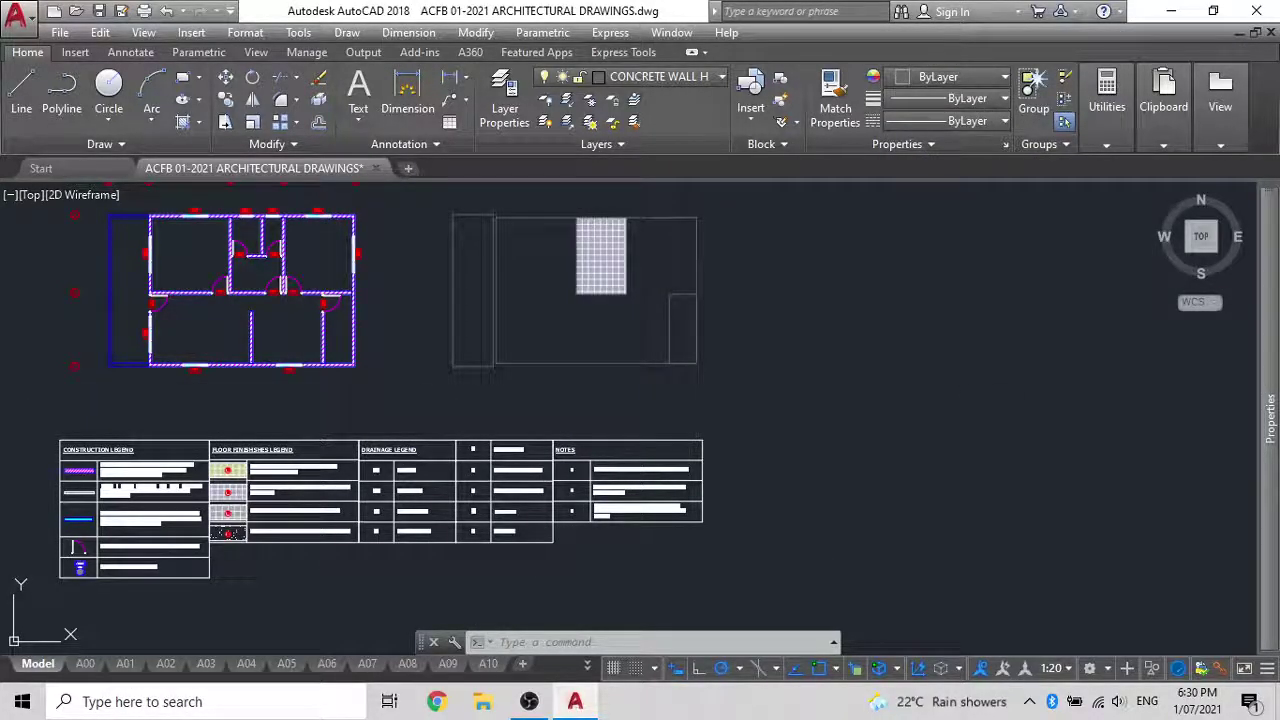
Start a hatch that inherits the properties of the legend's 600mm x 600mm non slip ceramic floor tile
text(h)
key(Return)
scroll(231, 511, up, 5)
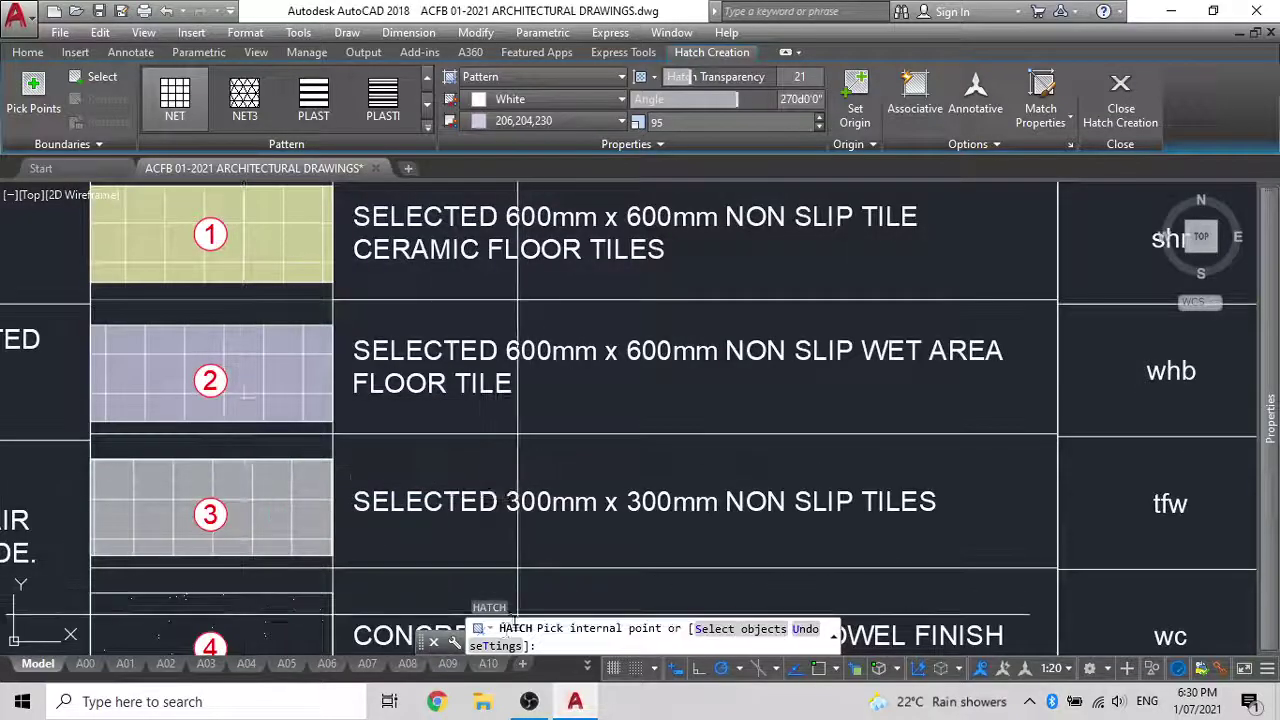
click(496, 646)
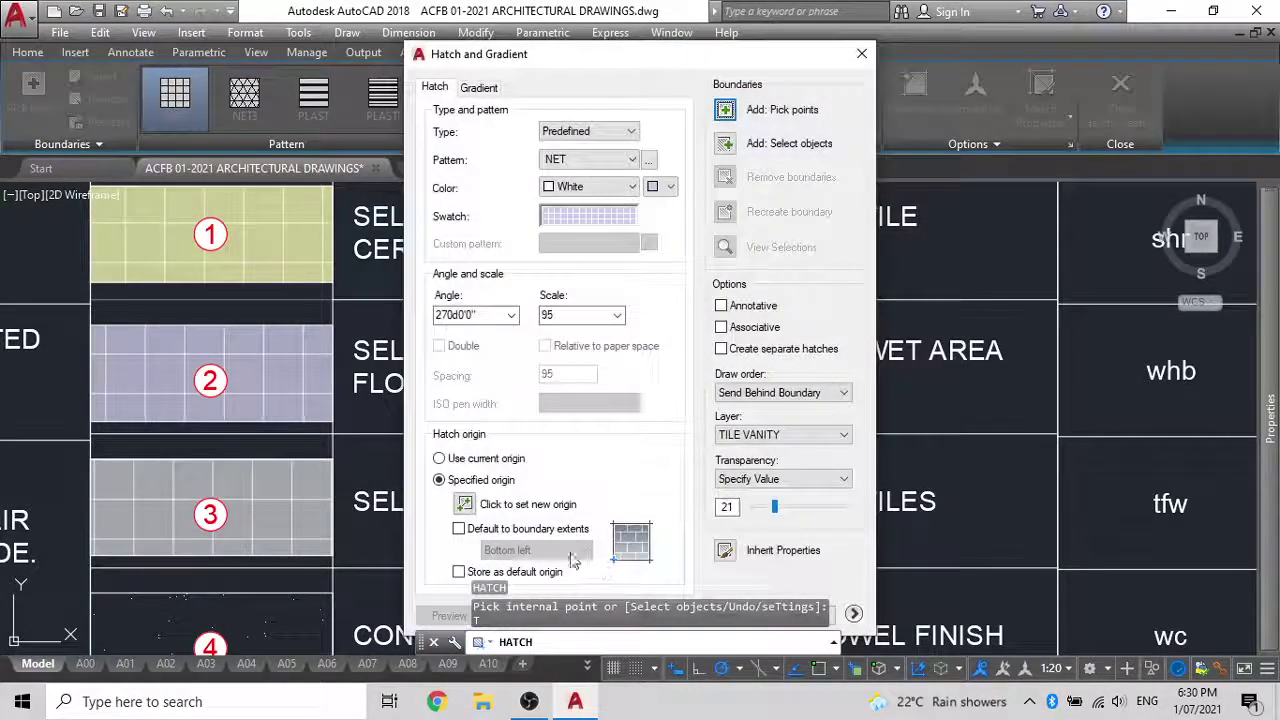
click(725, 552)
middle_drag(349, 314, 363, 430)
click(295, 318)
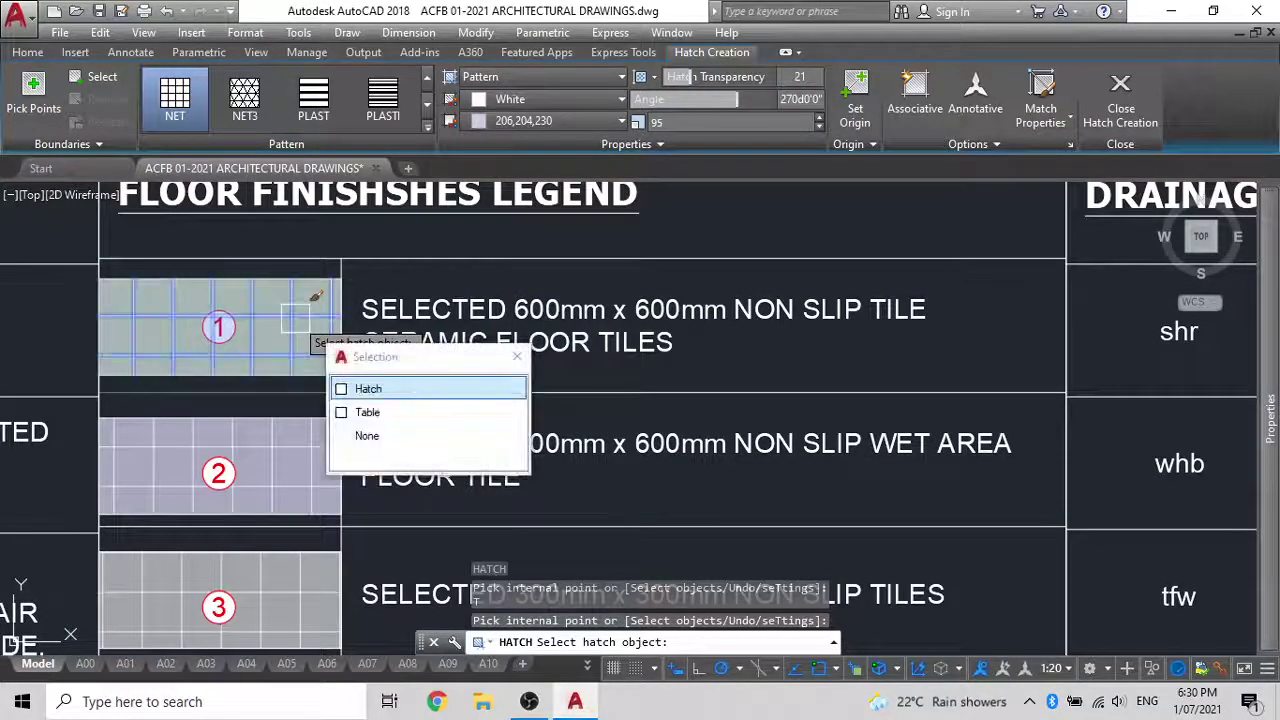
click(398, 394)
Hatch the main floor area around the wet-area rectangle with the inherited ceramic tile pattern
scroll(402, 387, down, 6)
middle_drag(402, 387, 277, 558)
middle_drag(513, 399, 333, 489)
click(586, 407)
key(Escape)
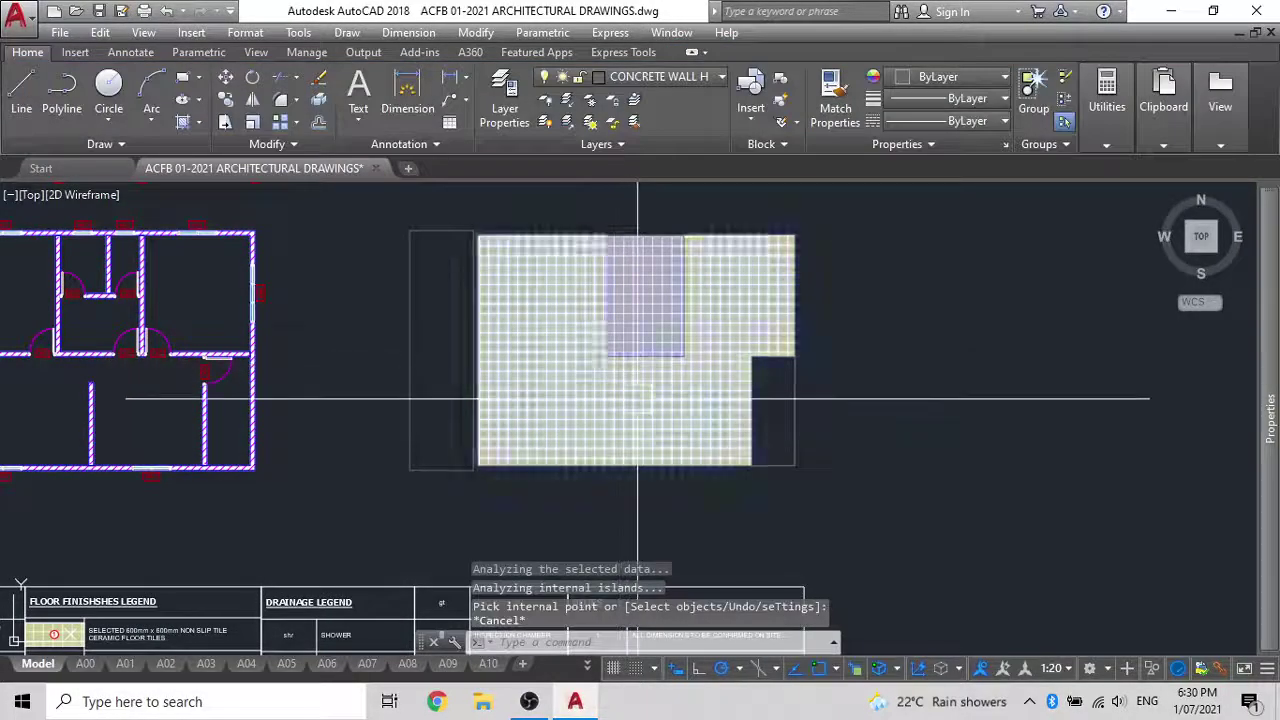
click(637, 399)
key(Escape)
Copy the wet-area hatch from its upper-right corner to the upper-right corner of the tall narrow rectangle beside the main floor
mouse_move(481, 431)
middle_down()
mouse_move(557, 380)
mouse_move(549, 497)
middle_up()
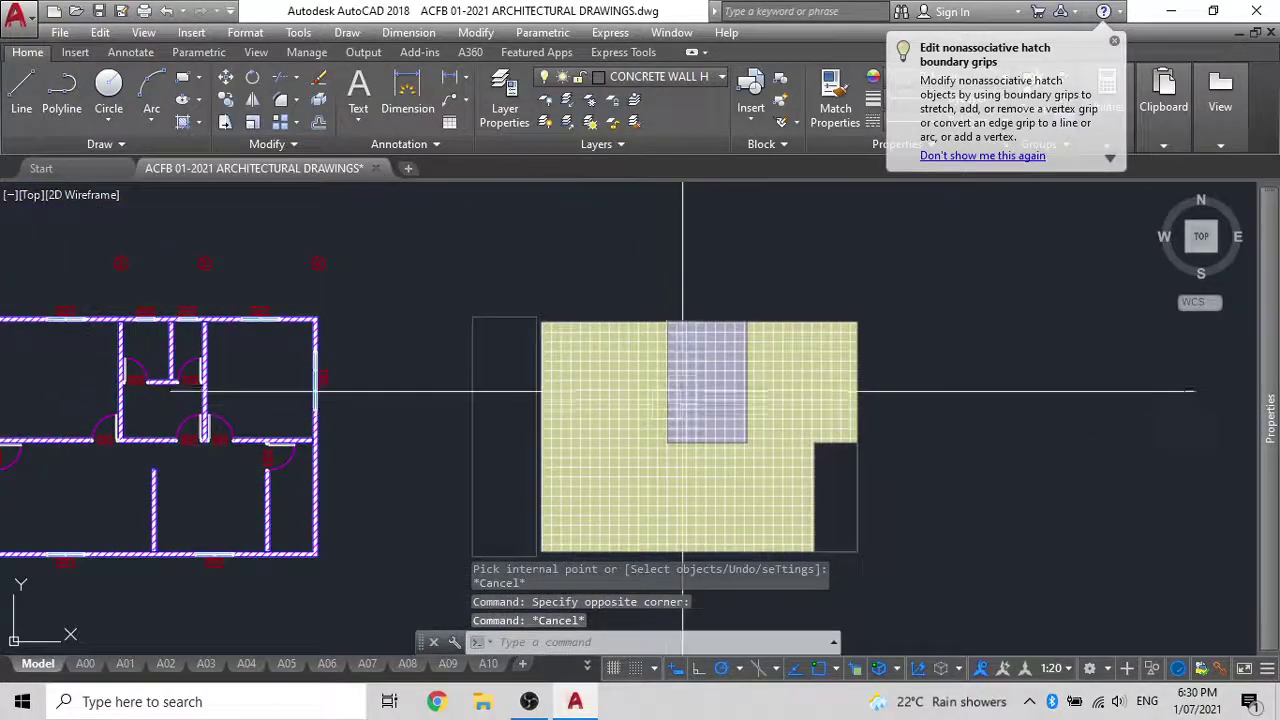
click(697, 380)
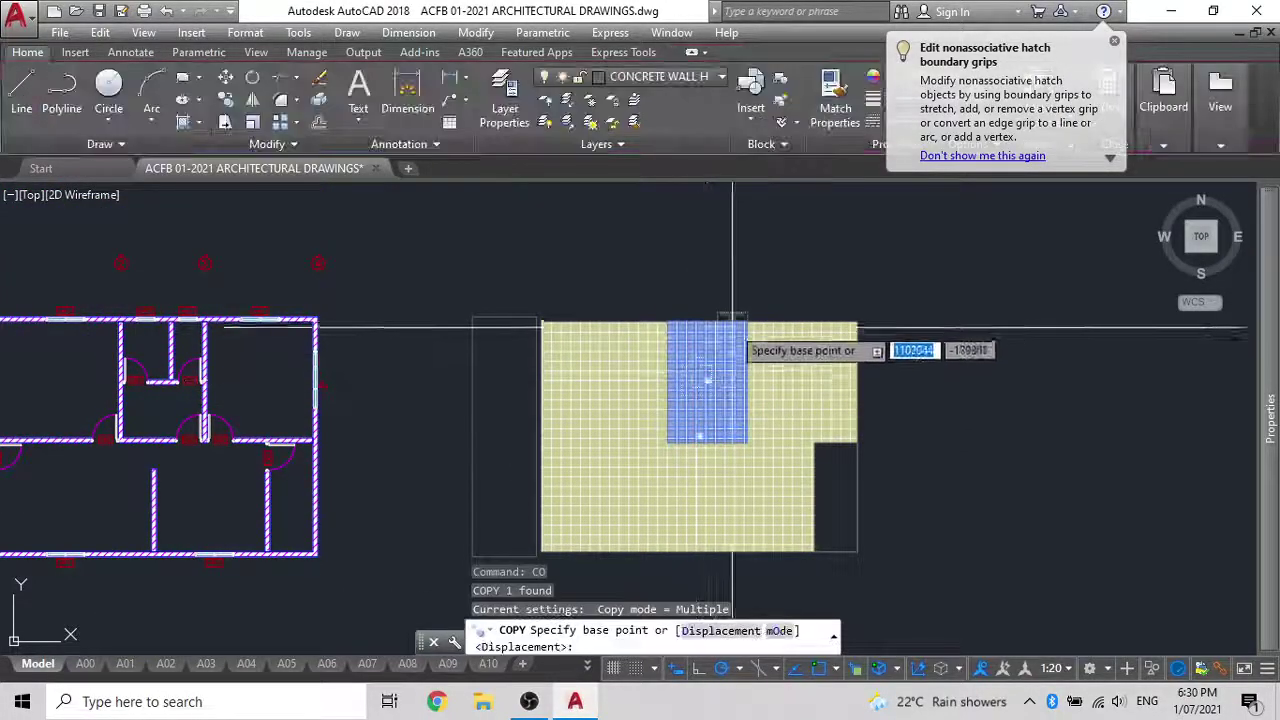
click(747, 321)
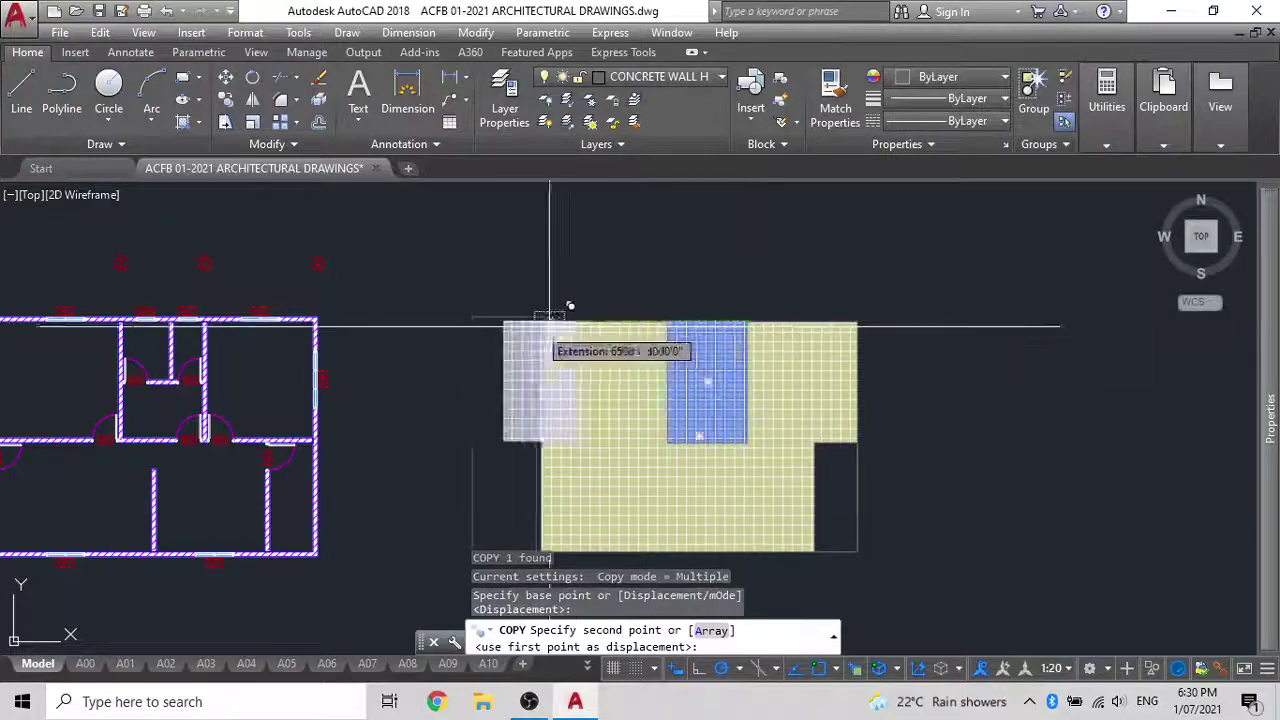
scroll(514, 297, up, 6)
click(634, 286)
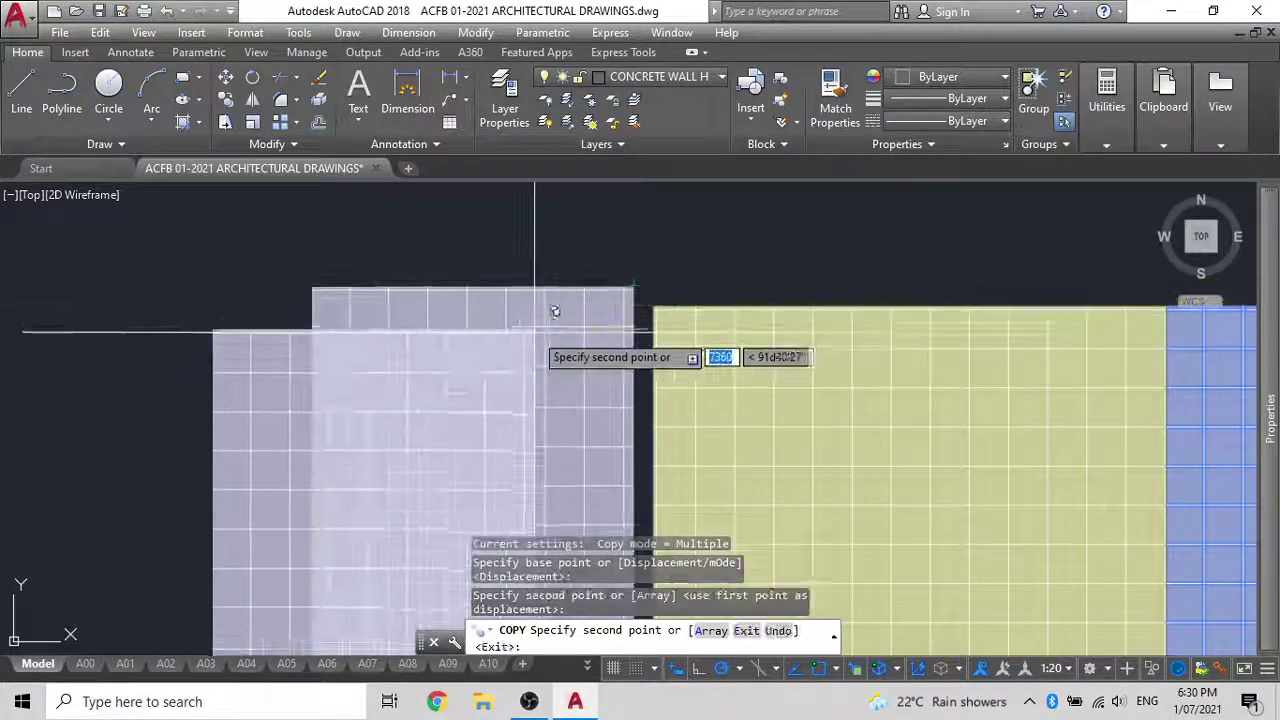
key(Escape)
Stretch the copied hatch's left and bottom edges to fit the tall narrow rectangle
scroll(534, 343, down, 4)
middle_drag(534, 341, 533, 286)
click(538, 320)
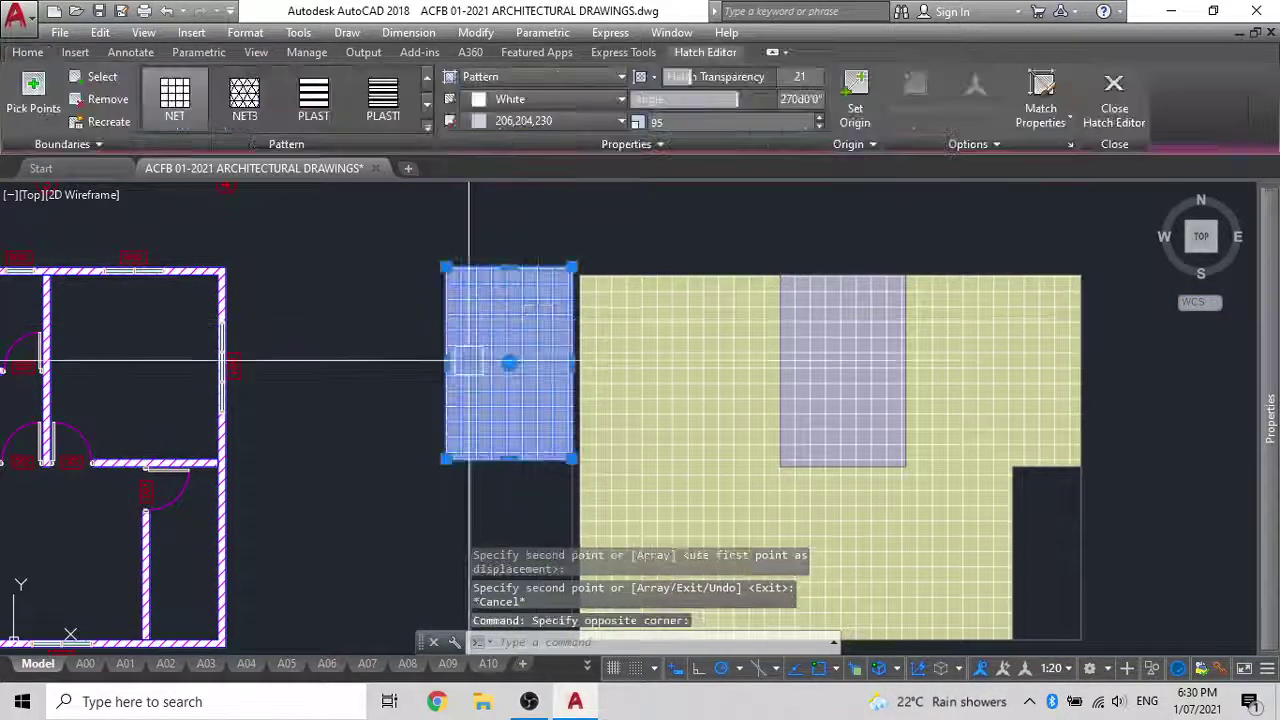
scroll(463, 360, up, 2)
click(433, 364)
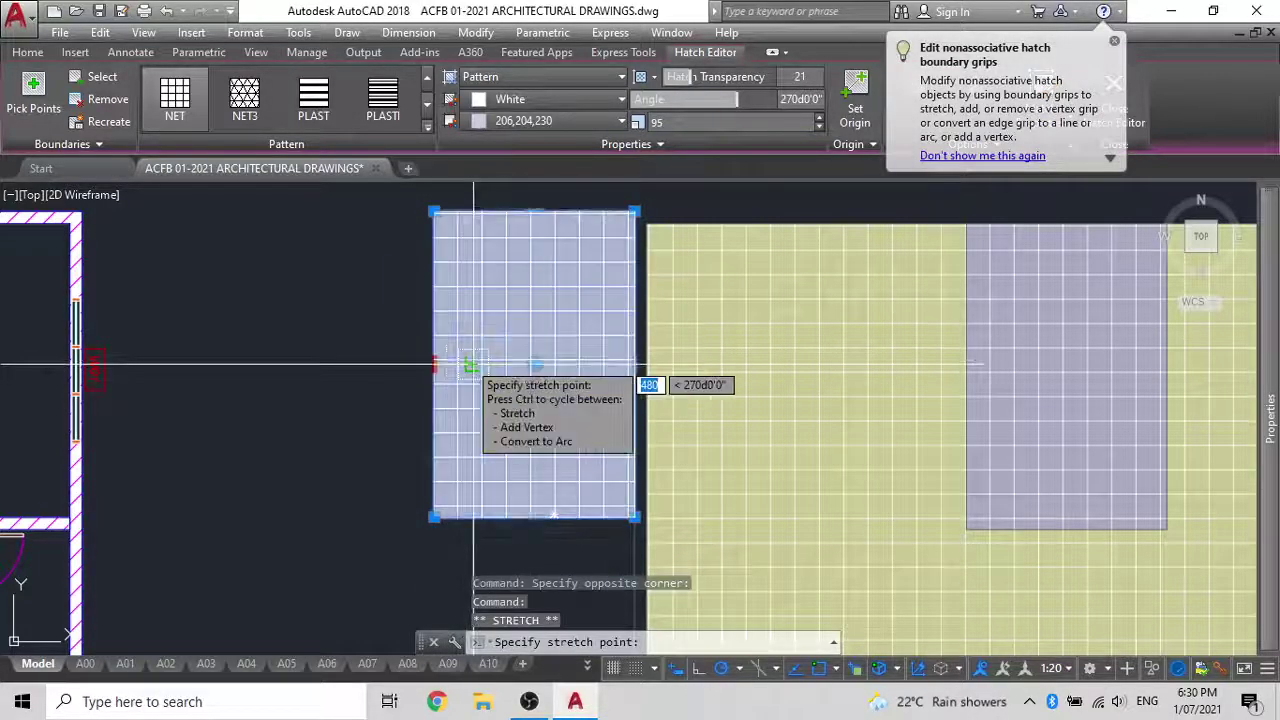
click(471, 366)
scroll(421, 371, down, 2)
middle_drag(475, 458, 506, 287)
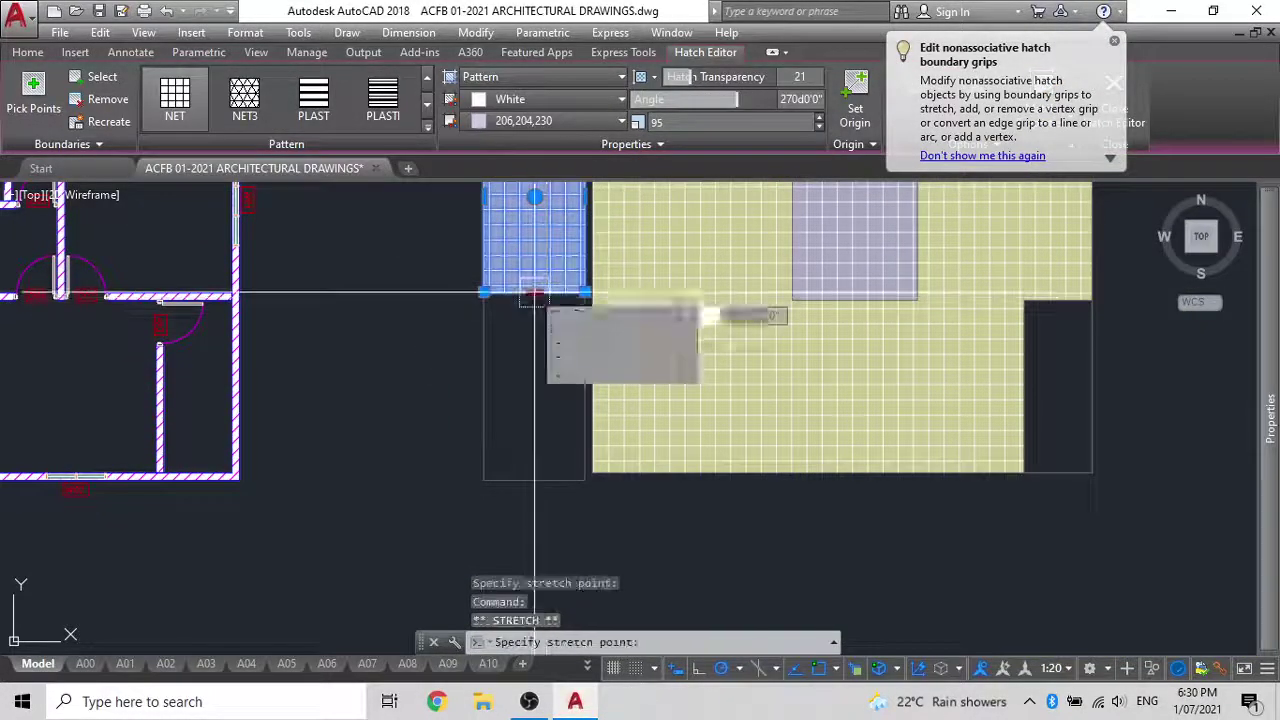
click(534, 479)
key(Escape)
key(Escape)
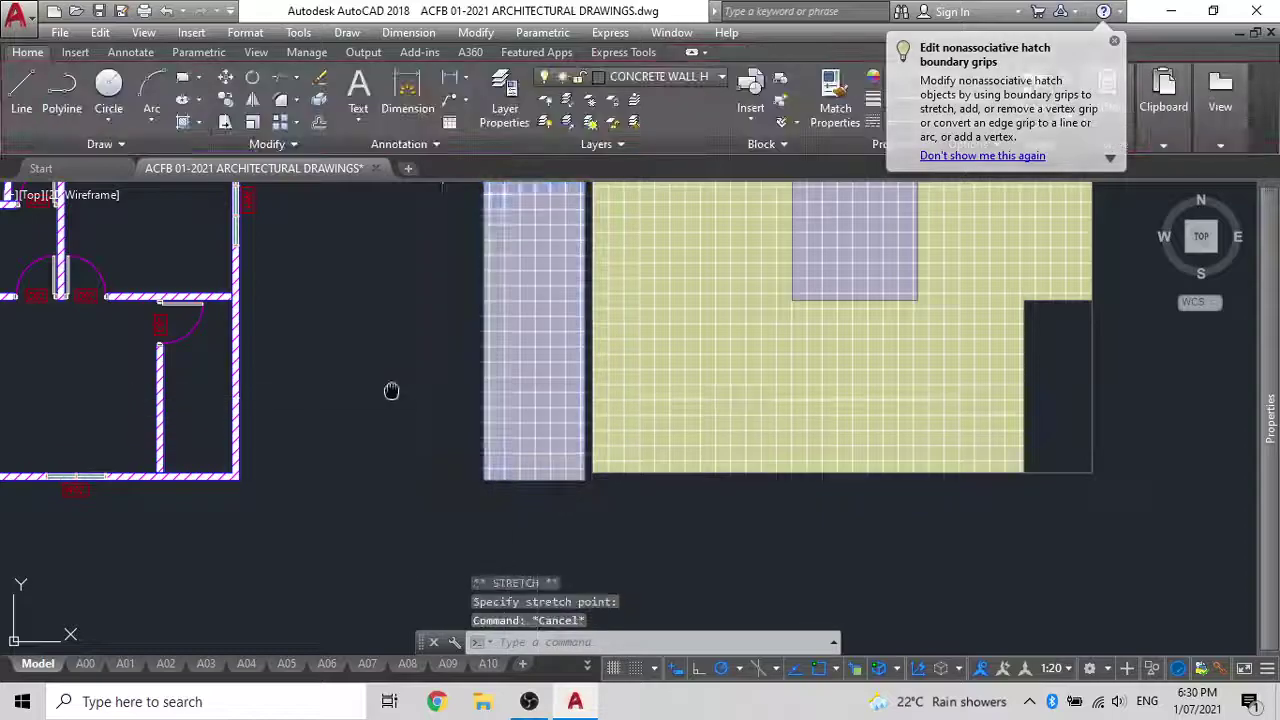
Copy the tall narrow hatch from its lower-left corner to the lower-left corner of the small unhatched rectangle in the main floor's corner
middle_drag(522, 418, 314, 403)
click(320, 420)
text(co)
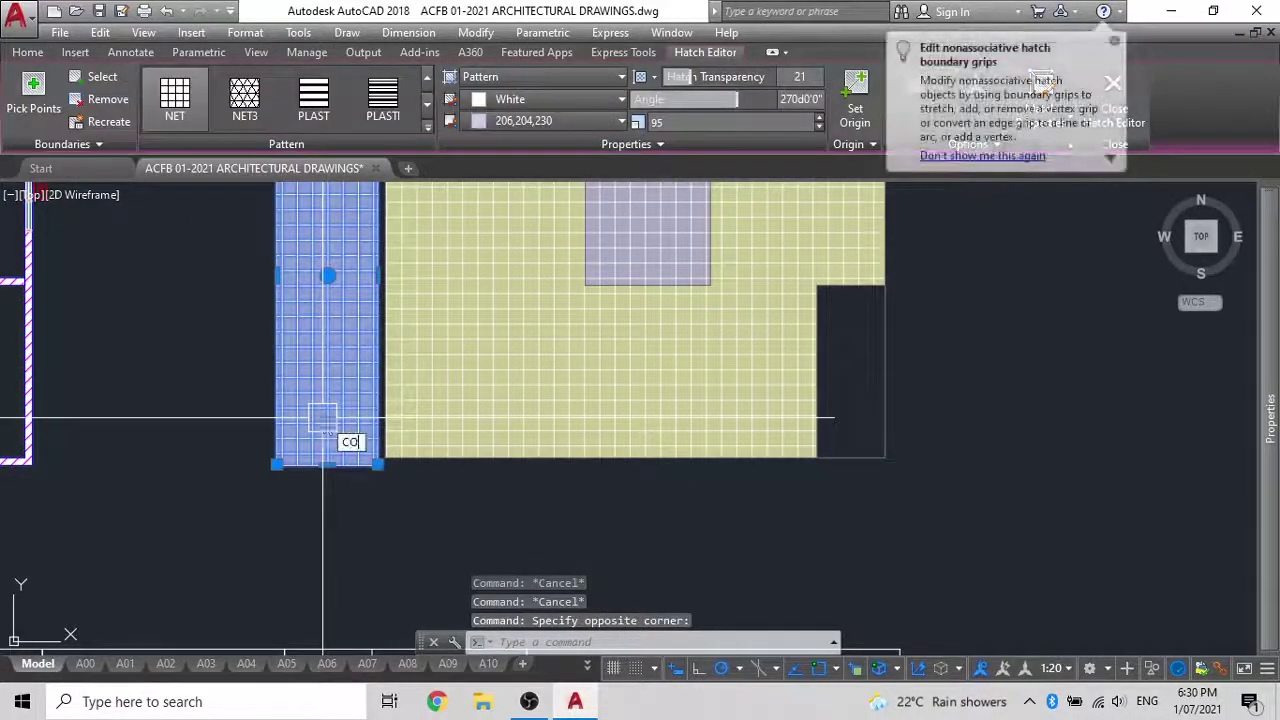
key(Return)
click(277, 465)
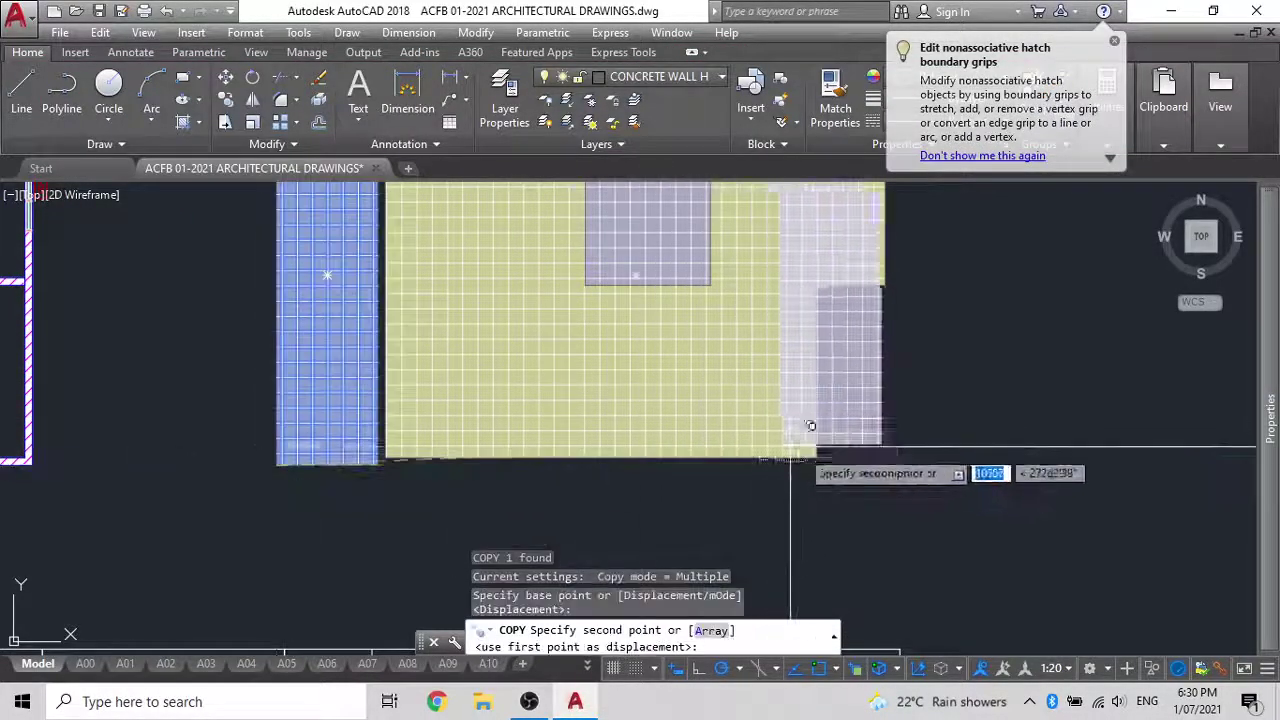
scroll(826, 449, up, 5)
click(776, 478)
key(Escape)
click(862, 492)
key(Escape)
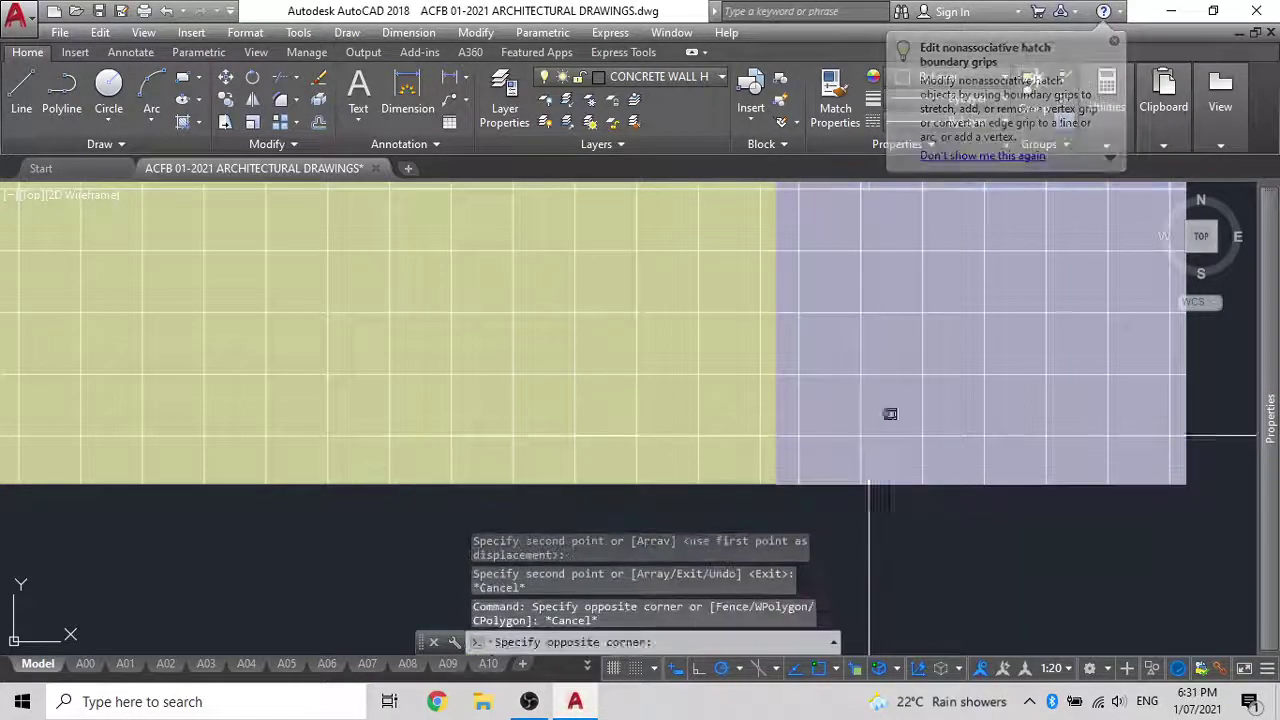
Send the hatch copied over the small corner rectangle to the back of the draw order
click(874, 498)
click(869, 436)
text(dr)
key(Return)
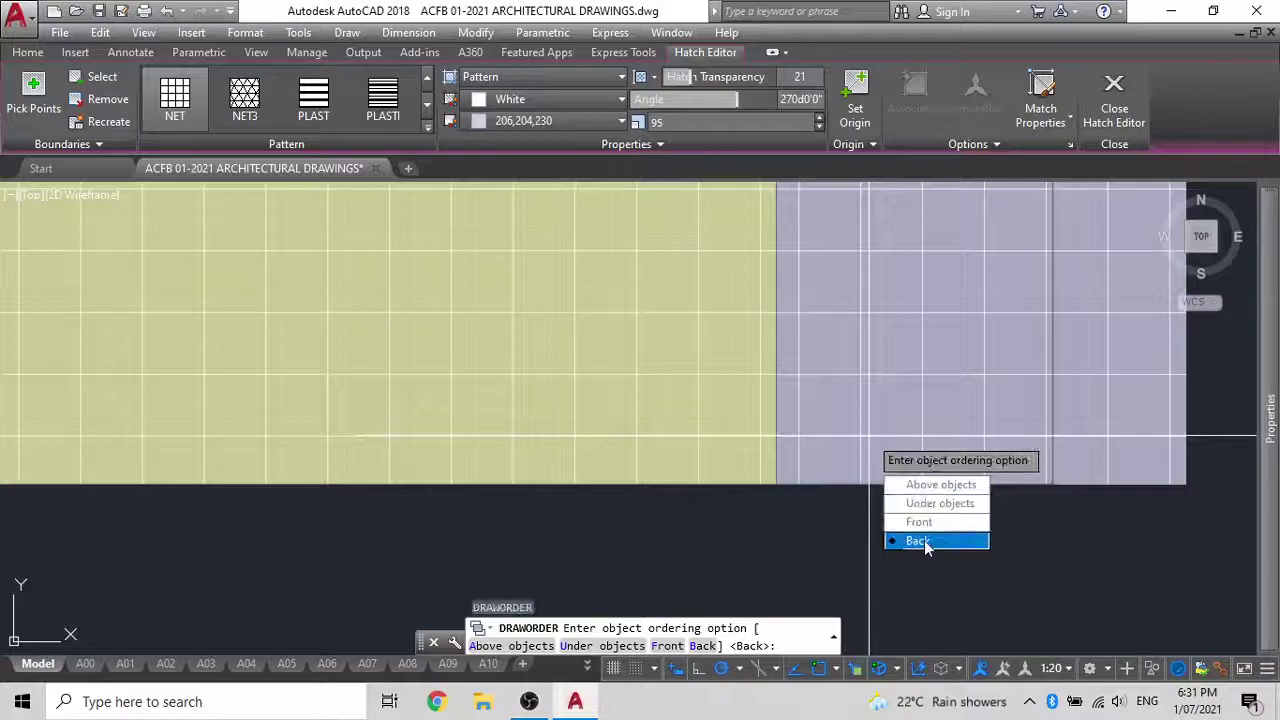
click(917, 541)
Trim off the part of the copied hatch that extends beyond the small corner rectangle's right edge
click(886, 394)
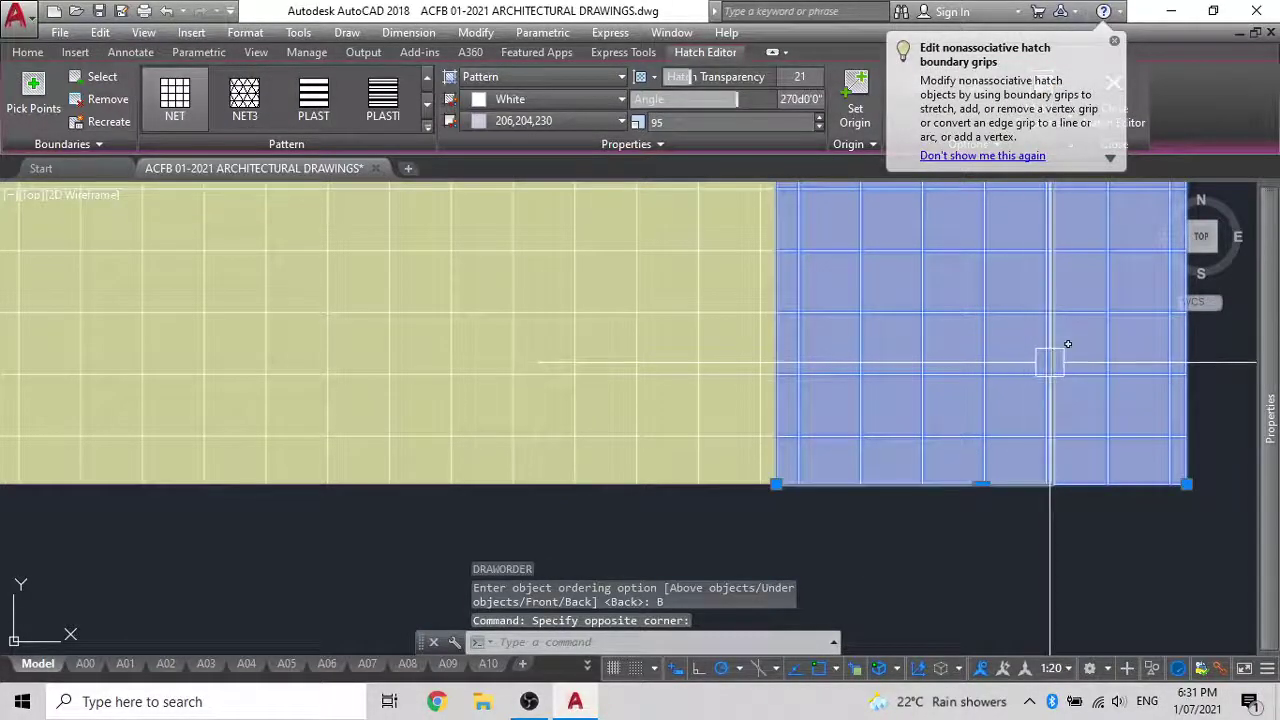
click(1094, 546)
click(926, 389)
scroll(870, 394, down, 2)
middle_drag(843, 398, 644, 456)
text(tr)
key(Return)
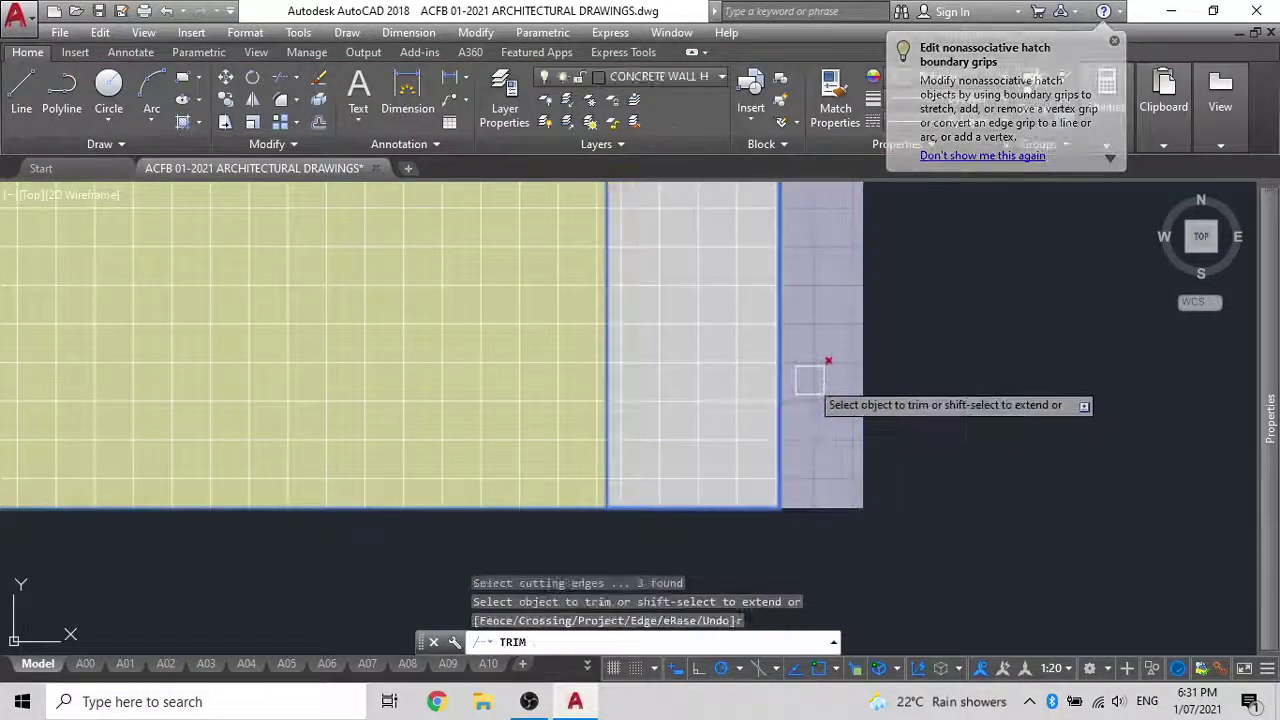
click(811, 380)
Trim off the part of the copied hatch that overlaps the ceramic tile area above the small corner rectangle
scroll(814, 380, down, 2)
middle_drag(814, 380, 772, 603)
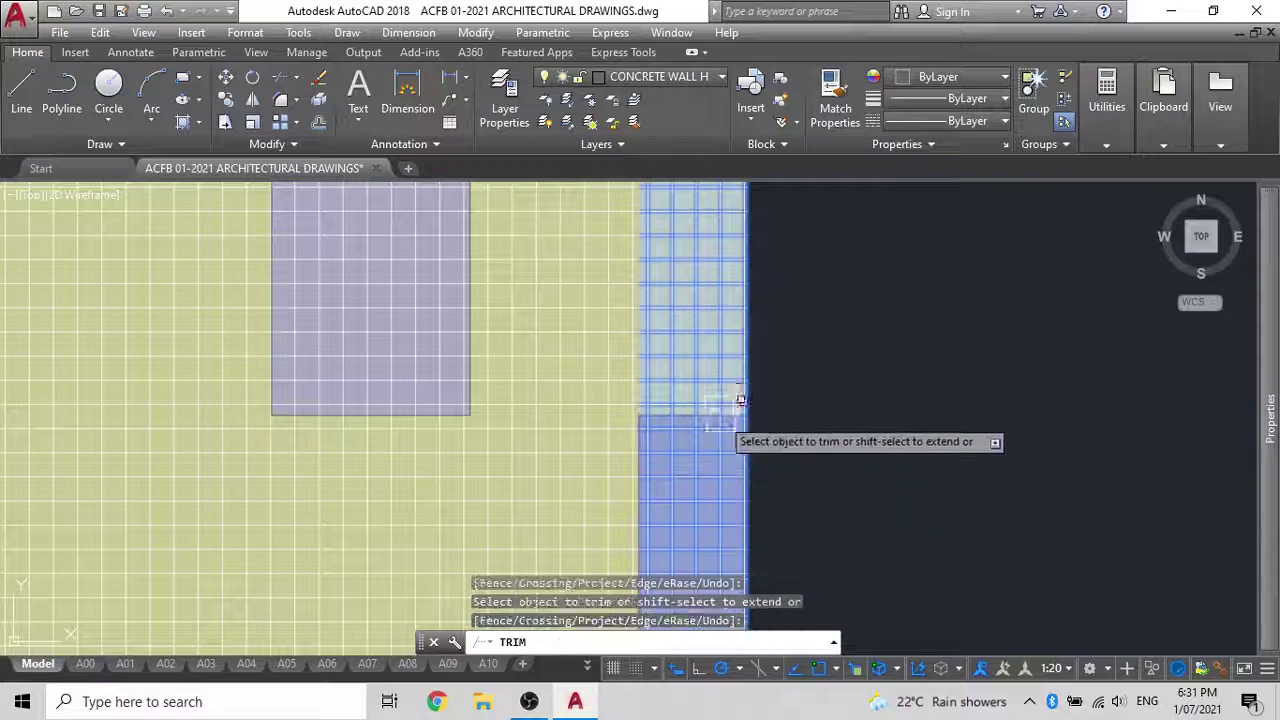
click(700, 381)
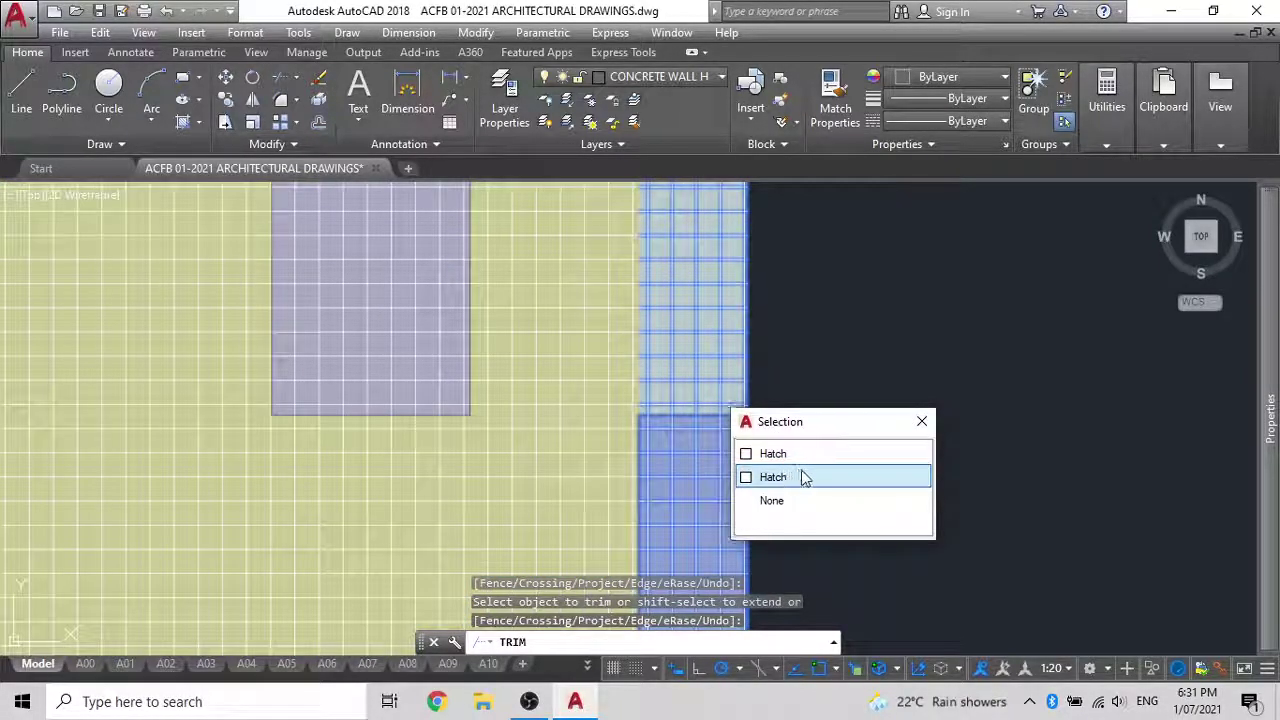
click(812, 480)
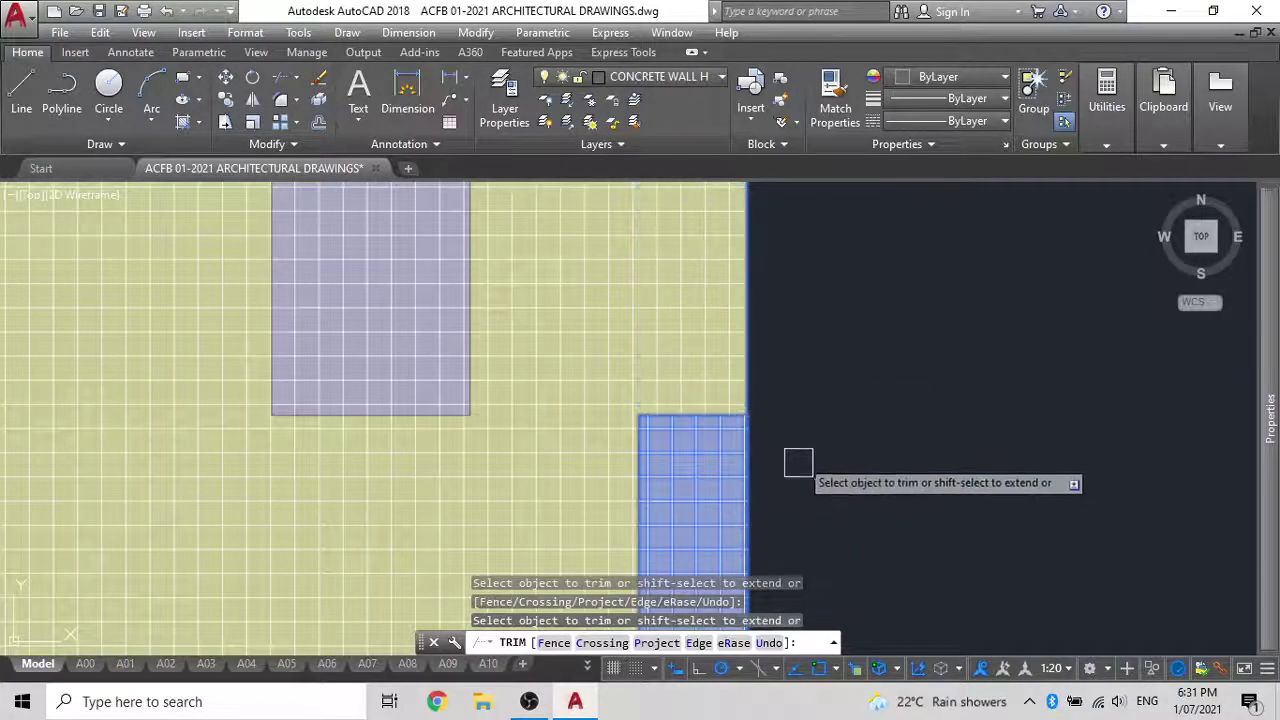
key(Escape)
scroll(797, 449, down, 2)
middle_drag(797, 449, 773, 338)
click(746, 354)
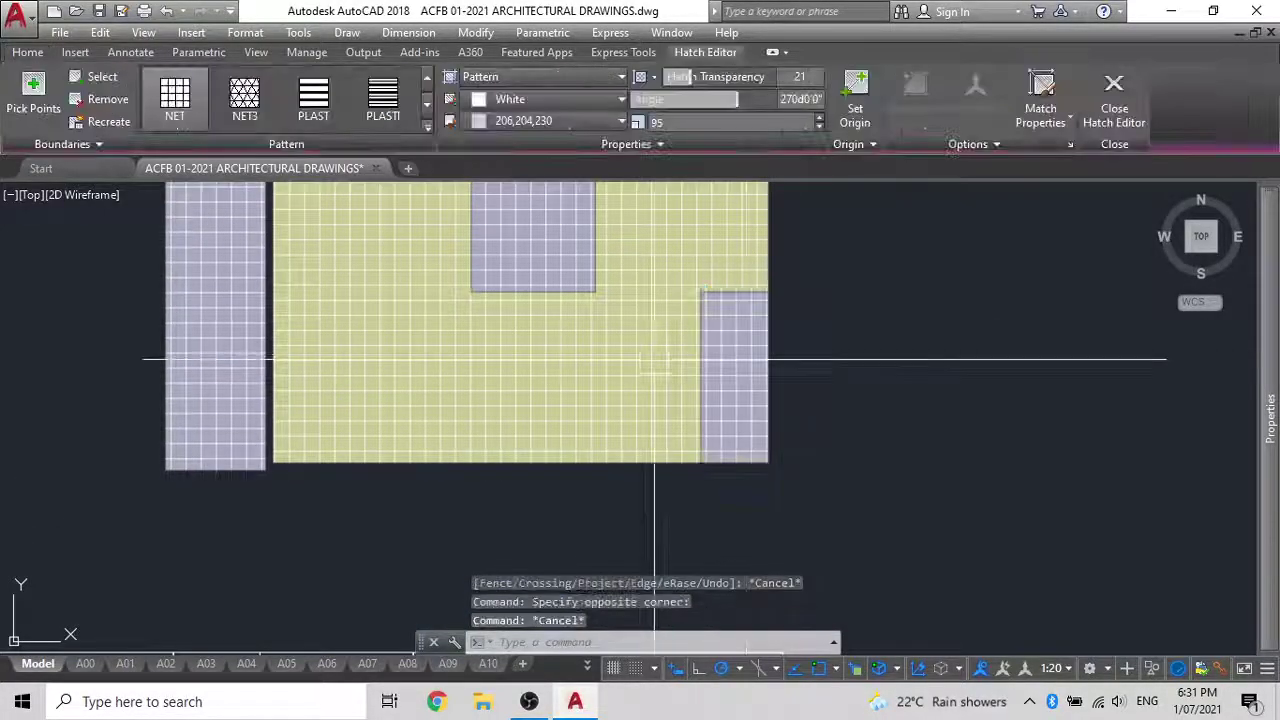
key(Escape)
key(Escape)
Move the four floor hatches onto the floor plan, matching the narrow hatch's lower-left corner to the plan's lower-left corner
scroll(726, 366, down, 3)
middle_drag(681, 437, 703, 437)
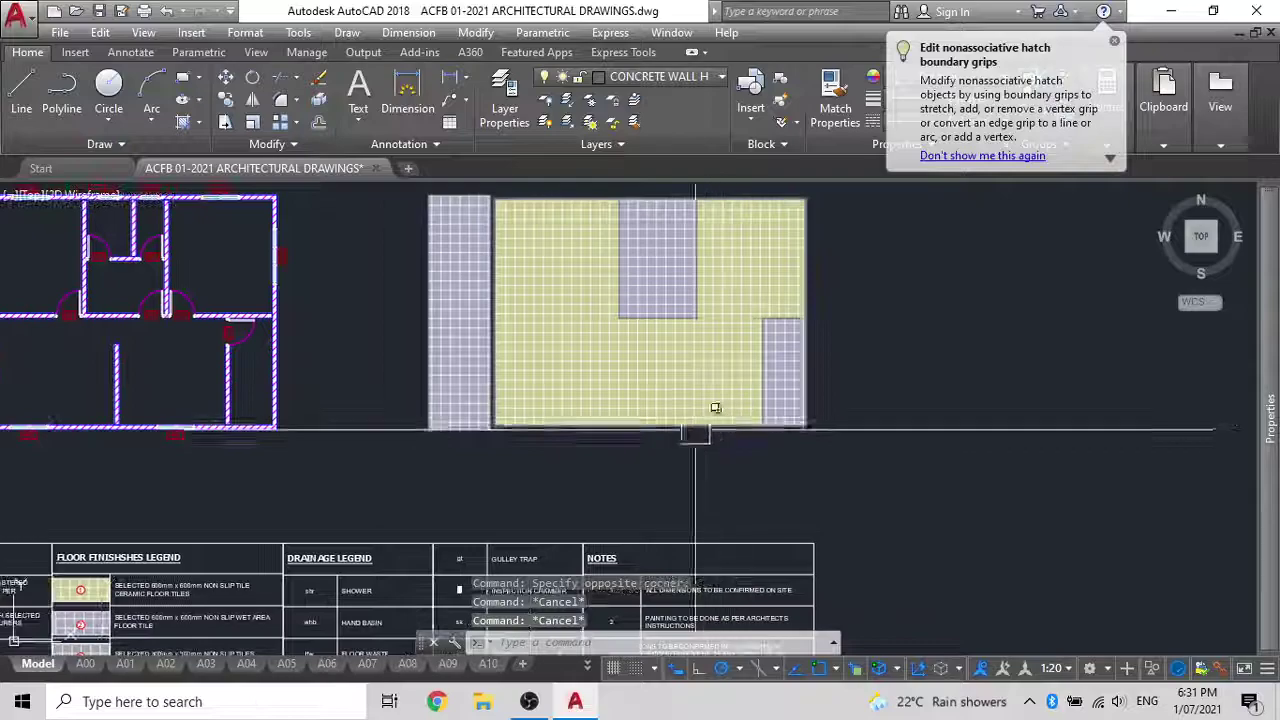
scroll(606, 446, down, 2)
middle_drag(607, 438, 683, 449)
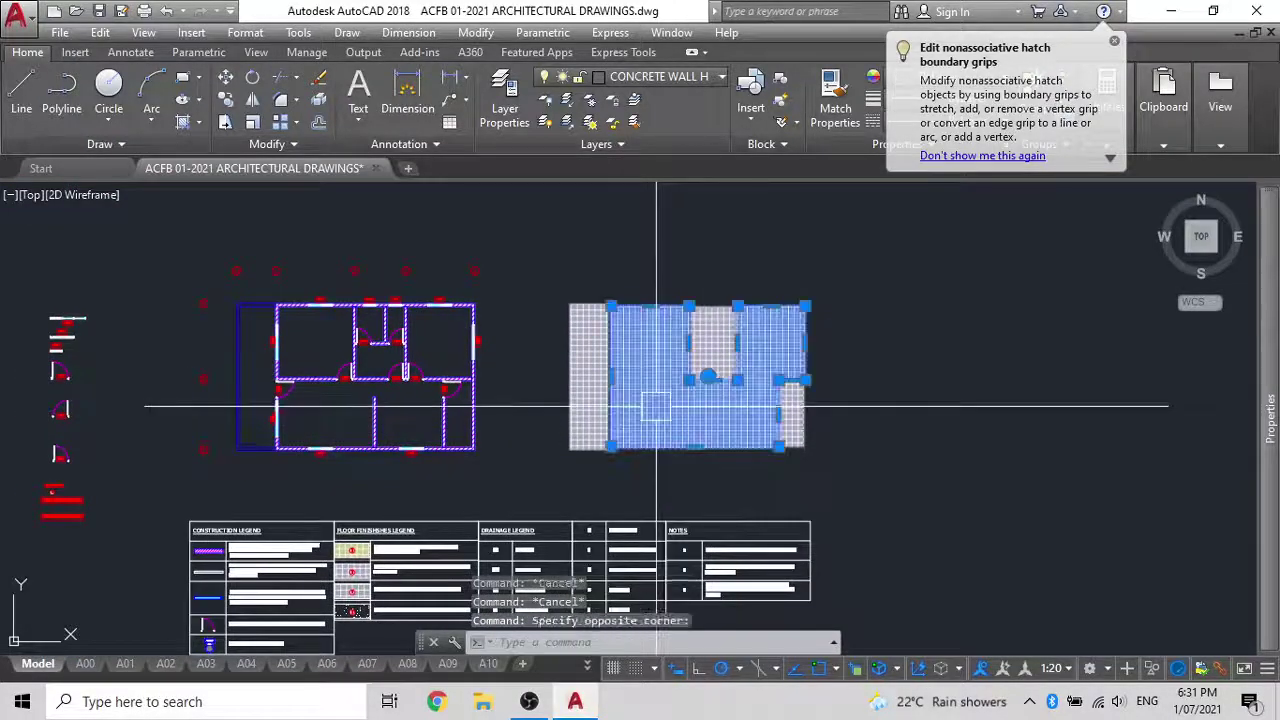
scroll(656, 406, up, 4)
click(589, 404)
click(798, 325)
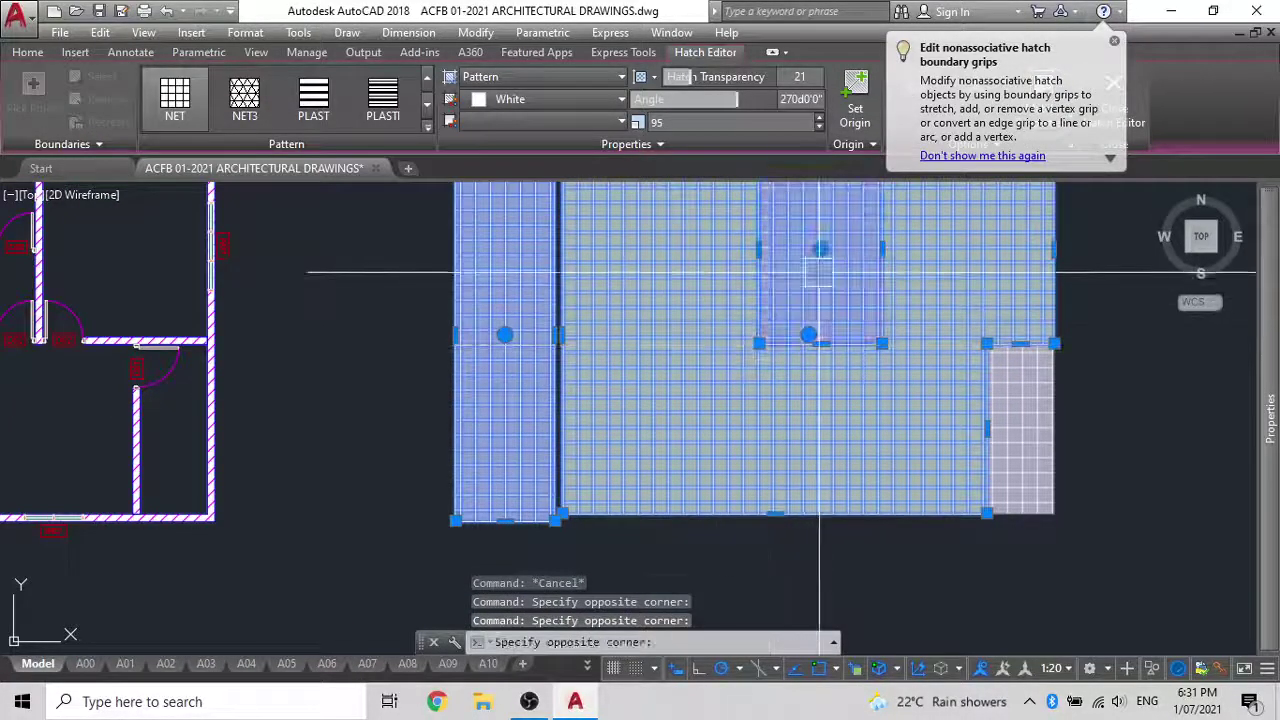
click(1020, 425)
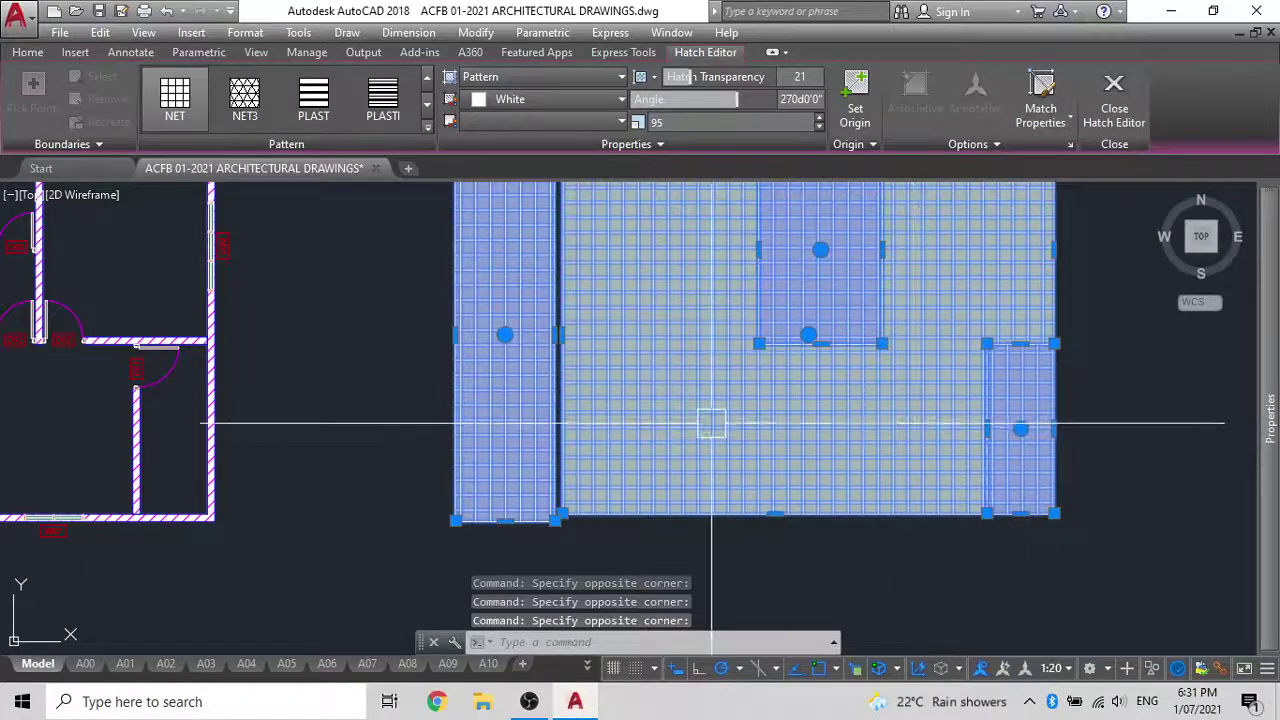
text(m)
key(Return)
click(456, 521)
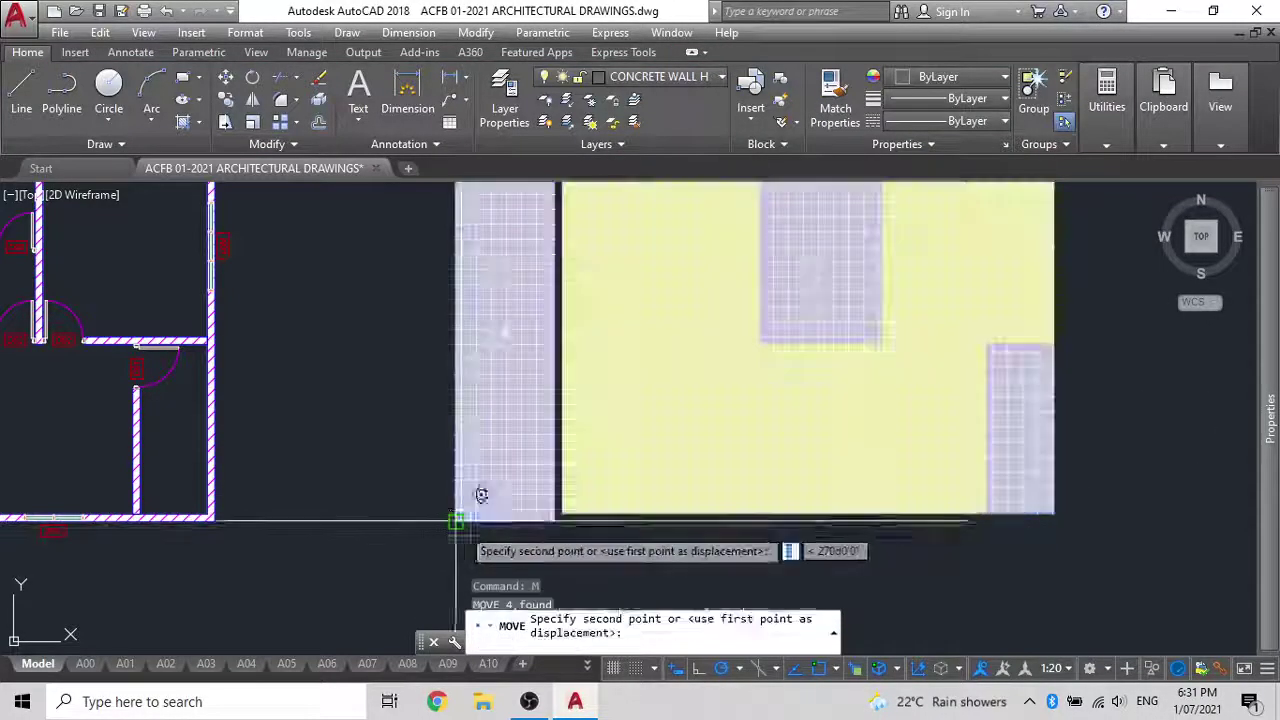
scroll(335, 504, down, 2)
middle_drag(337, 506, 814, 377)
scroll(335, 373, up, 4)
scroll(332, 347, up, 3)
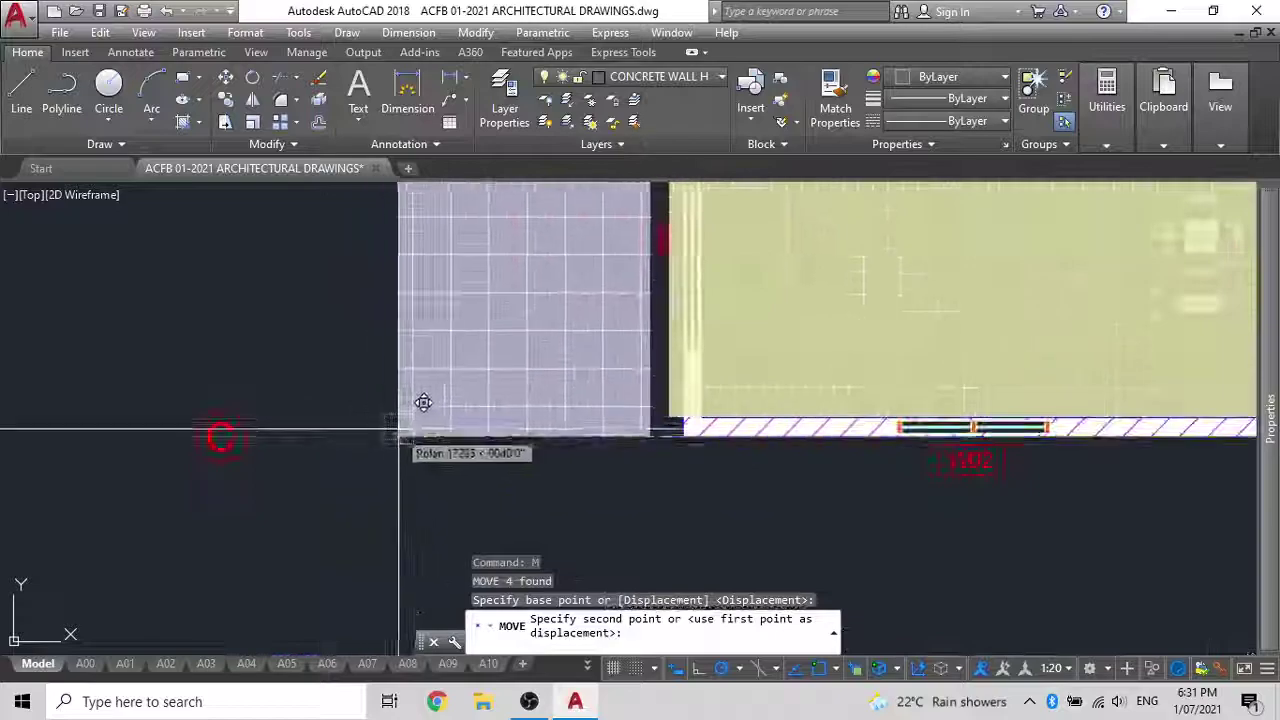
click(432, 435)
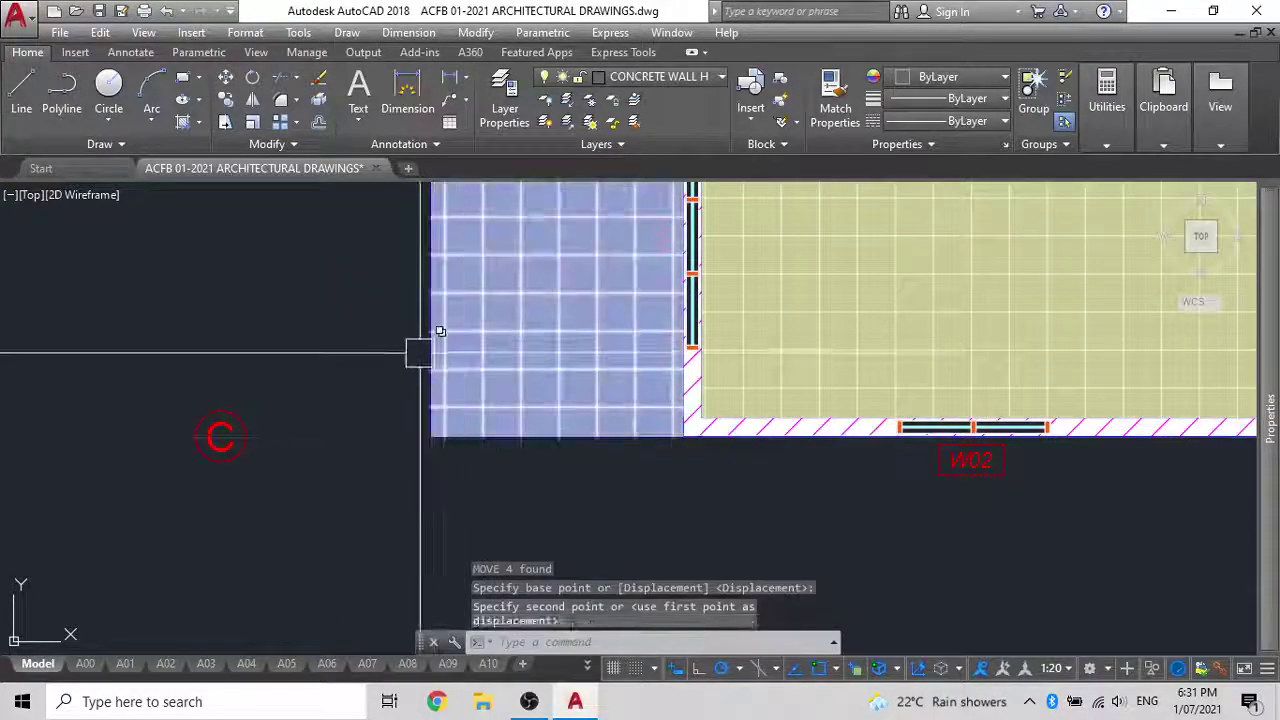
Send all four floor hatches on the floor plan to the back of the draw order
scroll(455, 455, down, 4)
middle_drag(443, 503, 403, 658)
drag(648, 520, 580, 468)
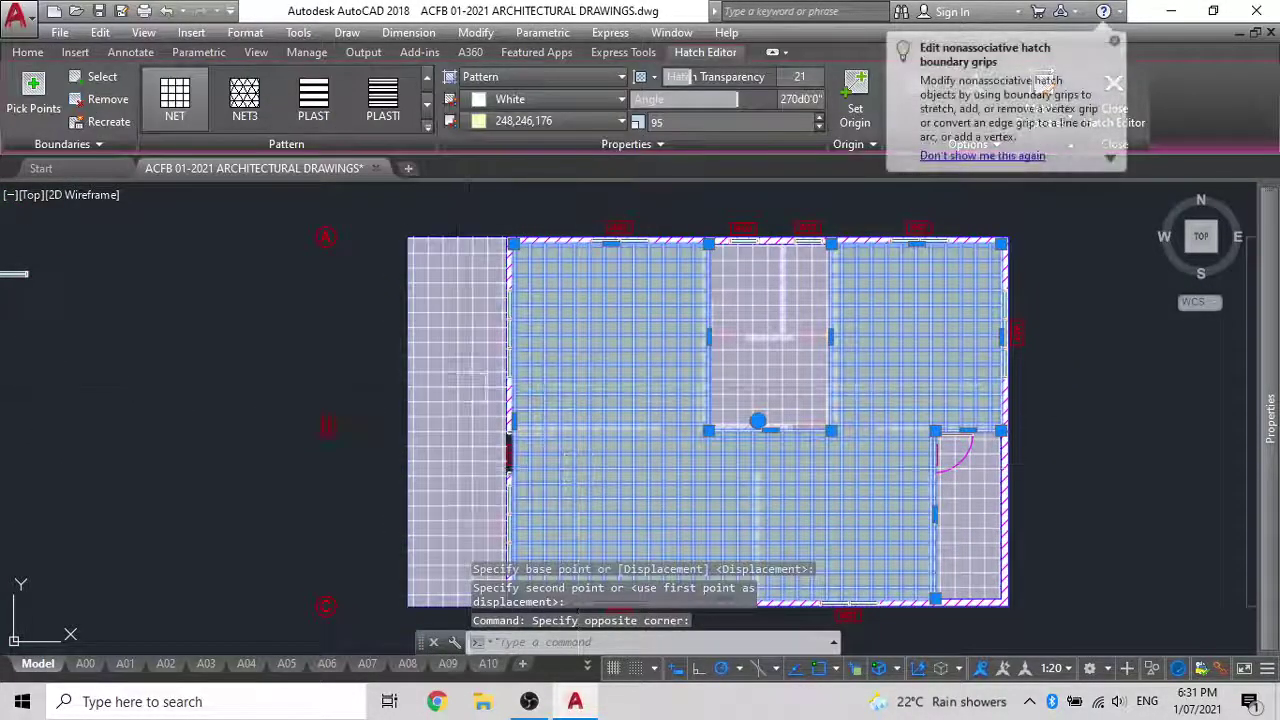
drag(483, 383, 398, 394)
drag(750, 283, 755, 290)
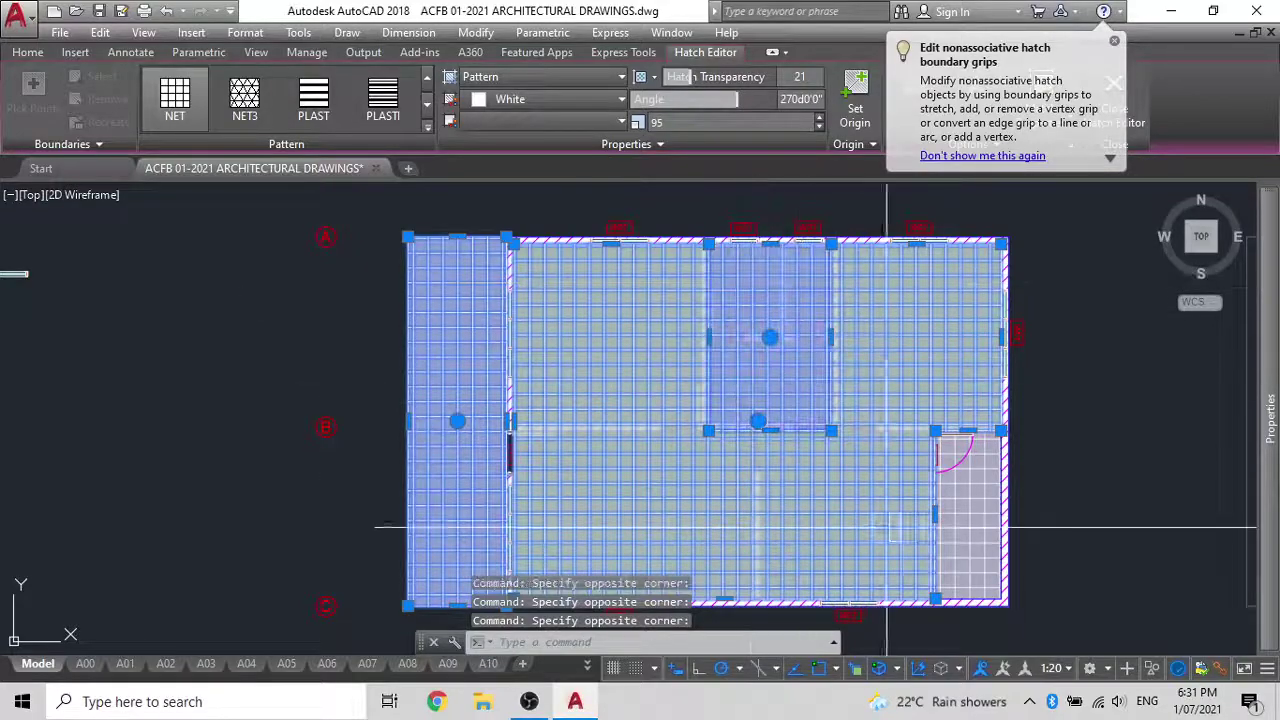
click(949, 505)
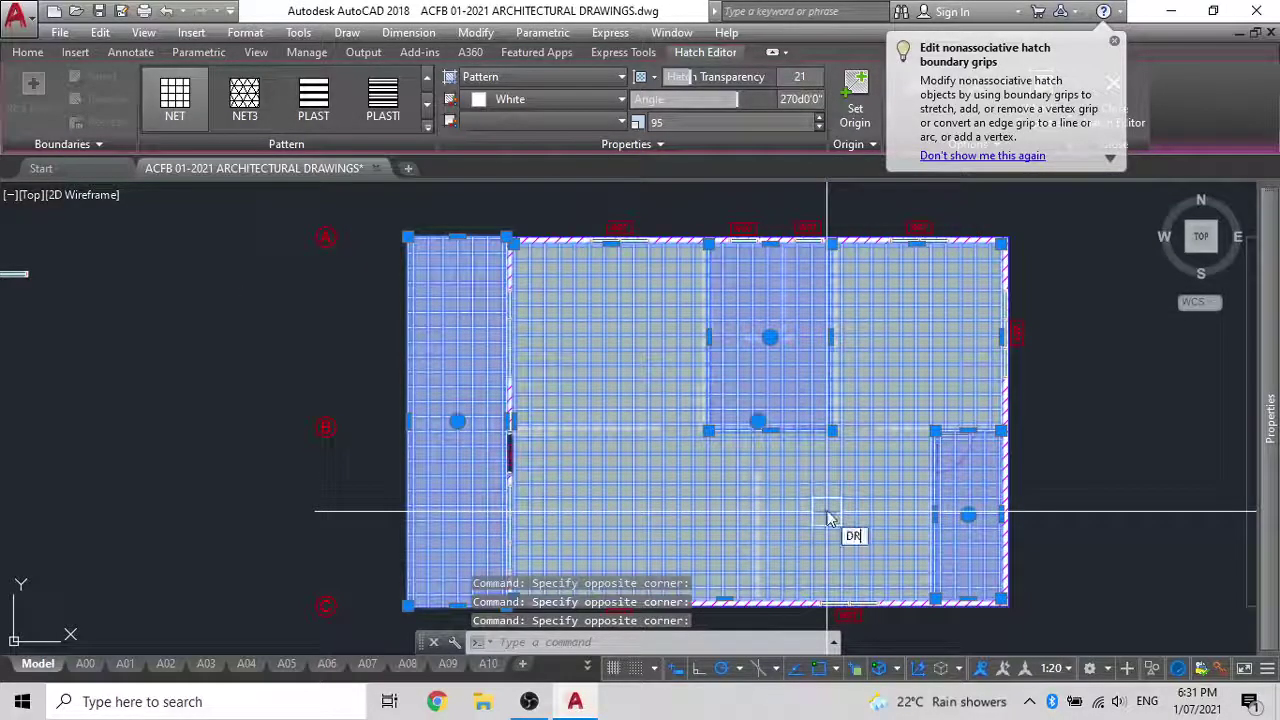
key(Return)
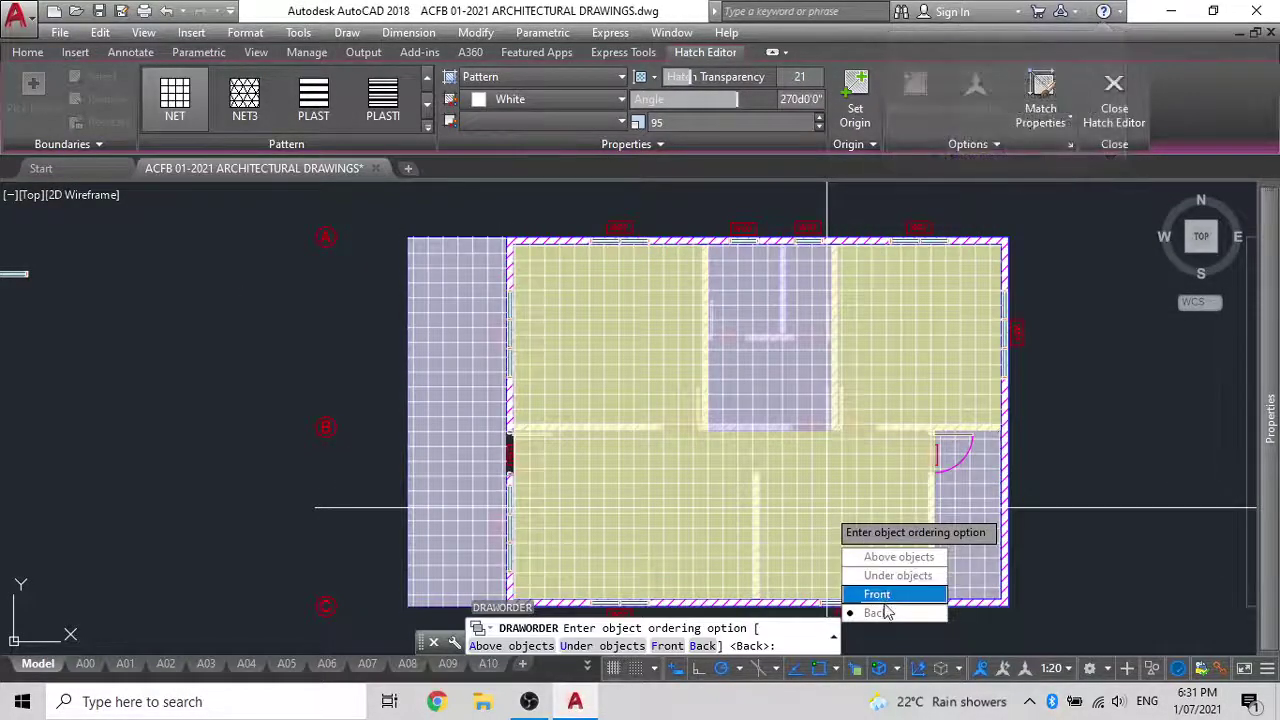
click(876, 613)
Regenerate the drawing to refresh the display of the floor plan
middle_drag(647, 470, 611, 370)
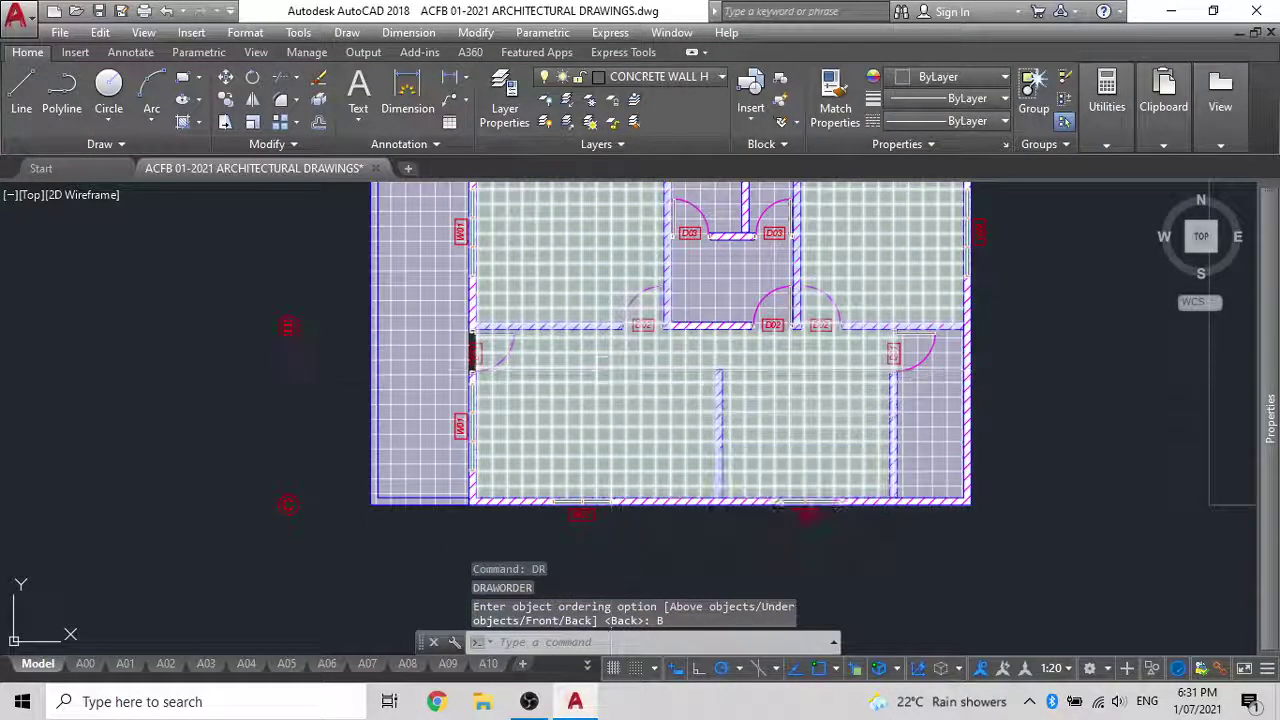
text(RE)
key(Return)
scroll(665, 435, down, 2)
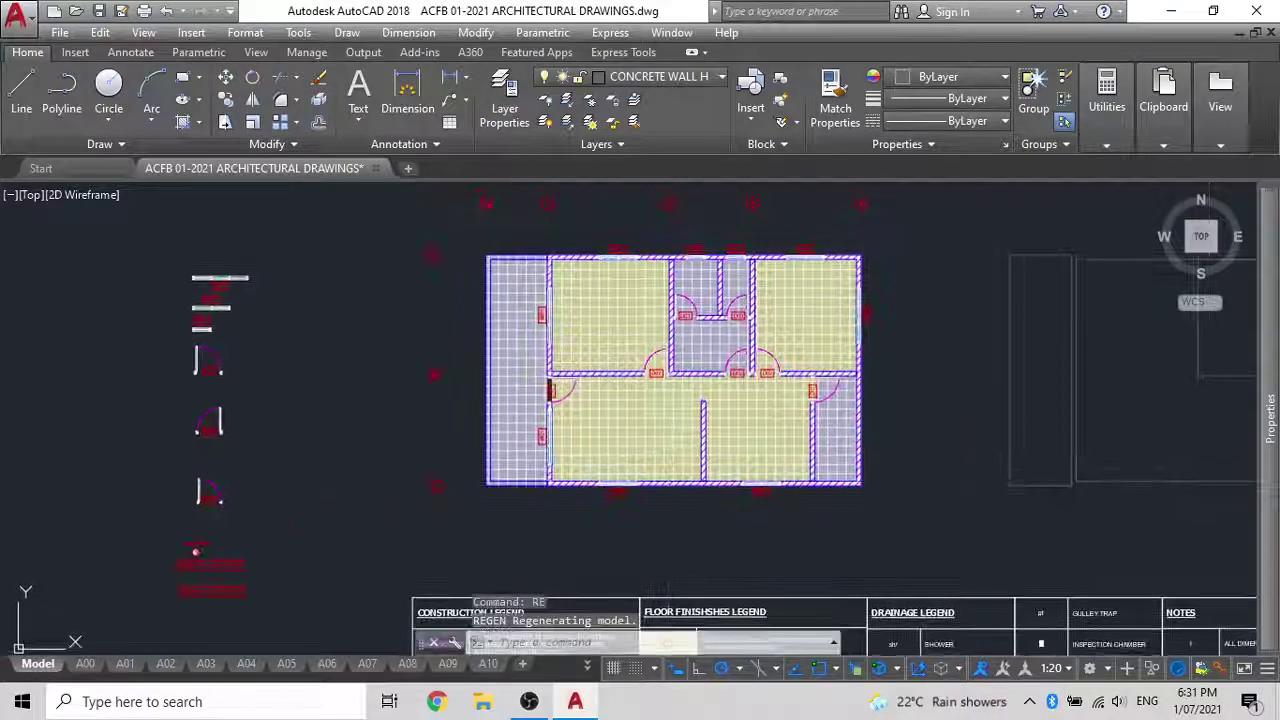
scroll(615, 307, up, 4)
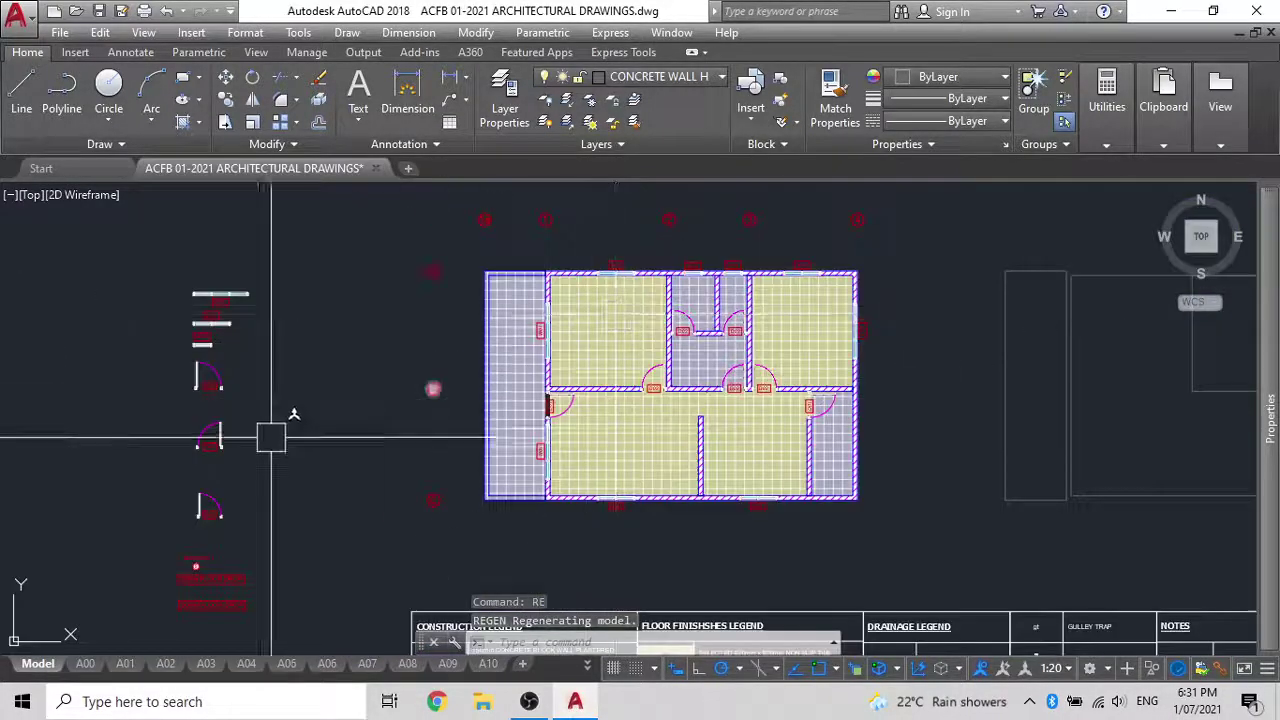
middle_drag(274, 431, 343, 400)
scroll(316, 450, up, 8)
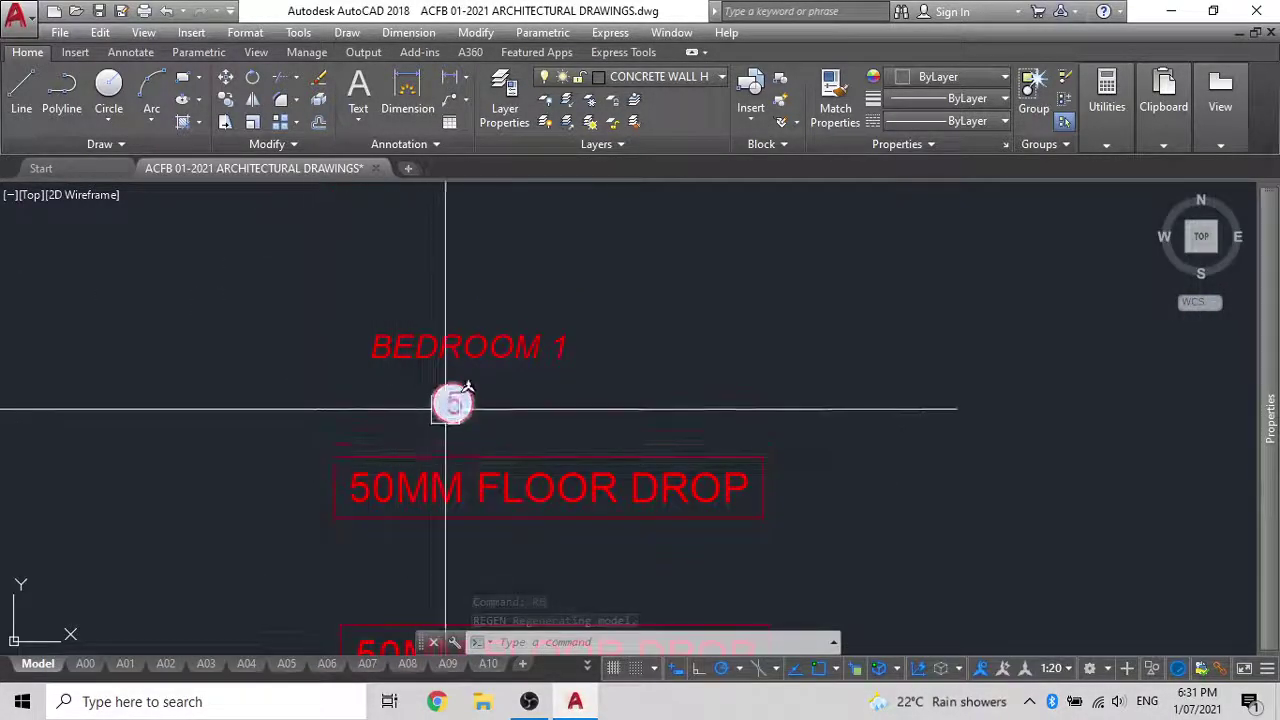
scroll(454, 403, down, 6)
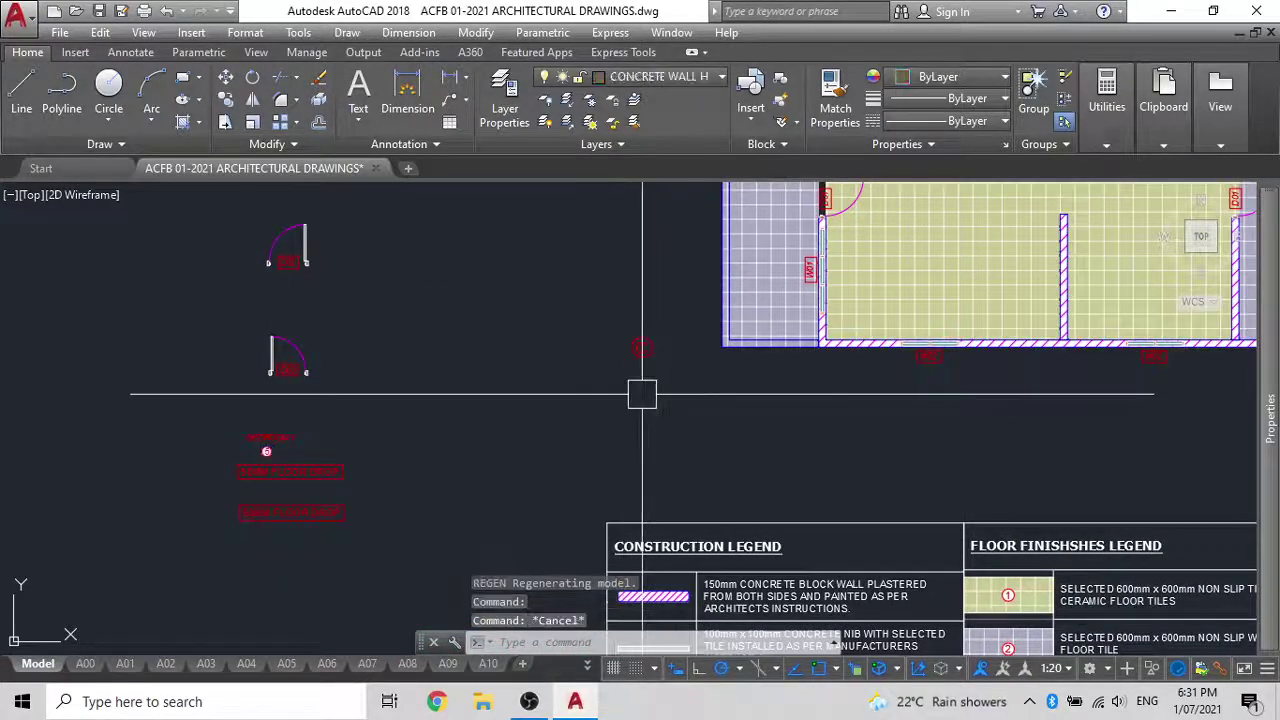
scroll(642, 393, down, 4)
Open layout A02, frame the floor plan in its viewport and set the viewport scale to 1:80
click(167, 664)
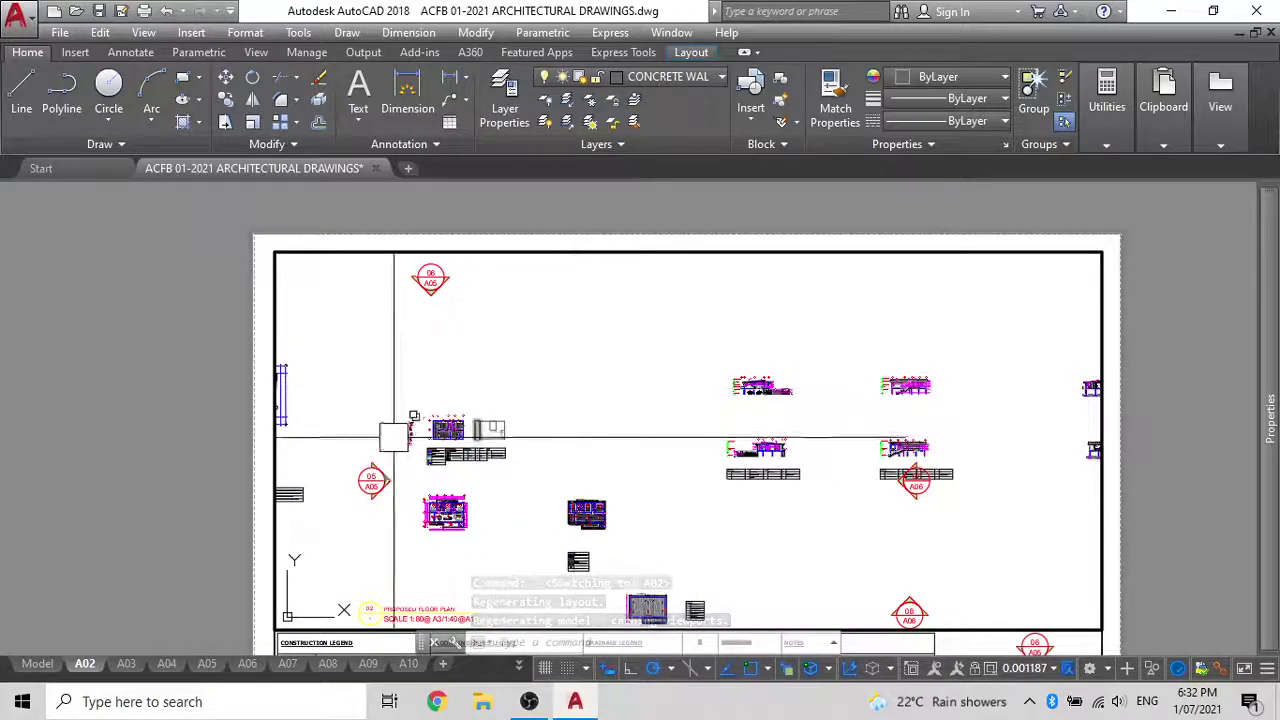
scroll(440, 435, up, 10)
middle_drag(486, 440, 645, 443)
scroll(645, 400, up, 2)
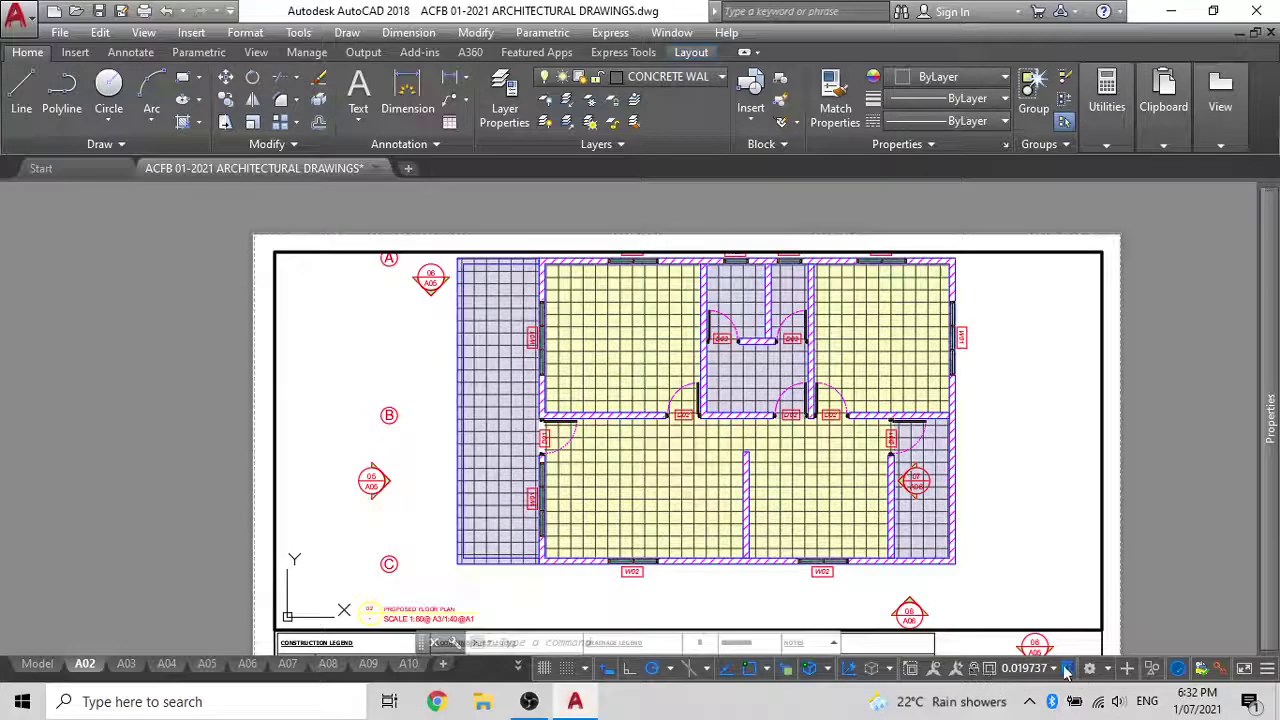
click(1066, 670)
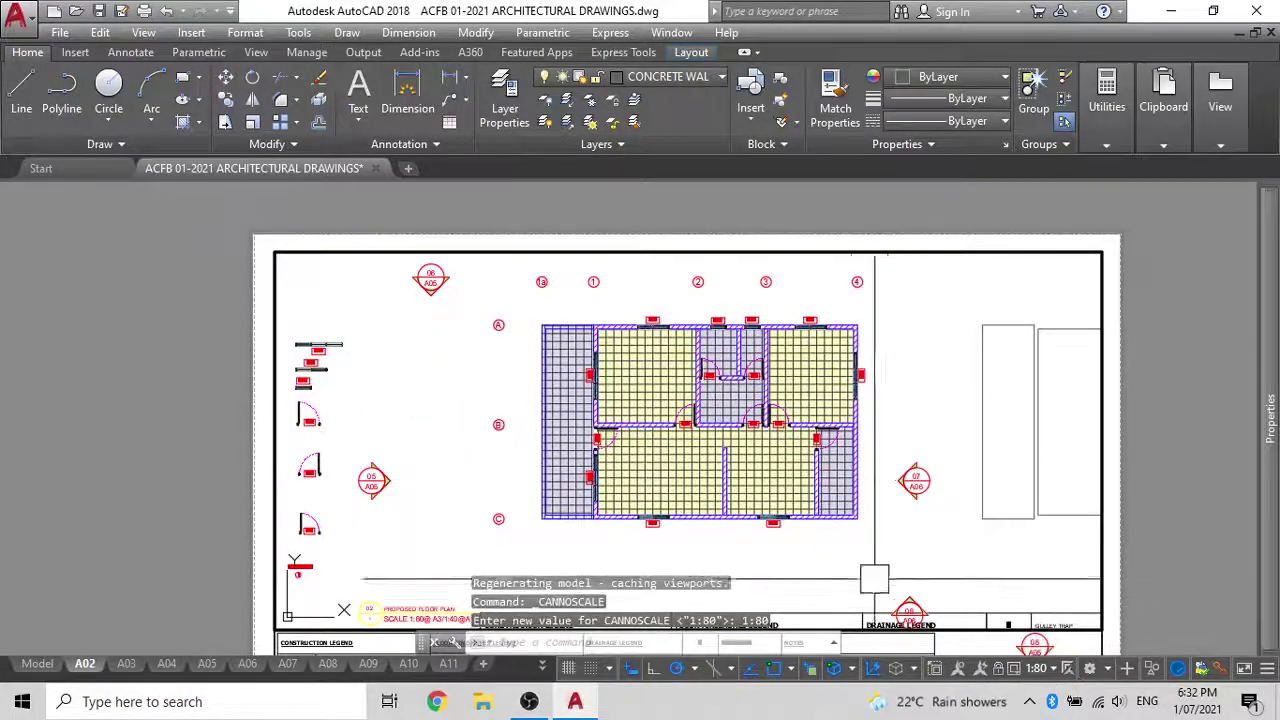
click(1050, 668)
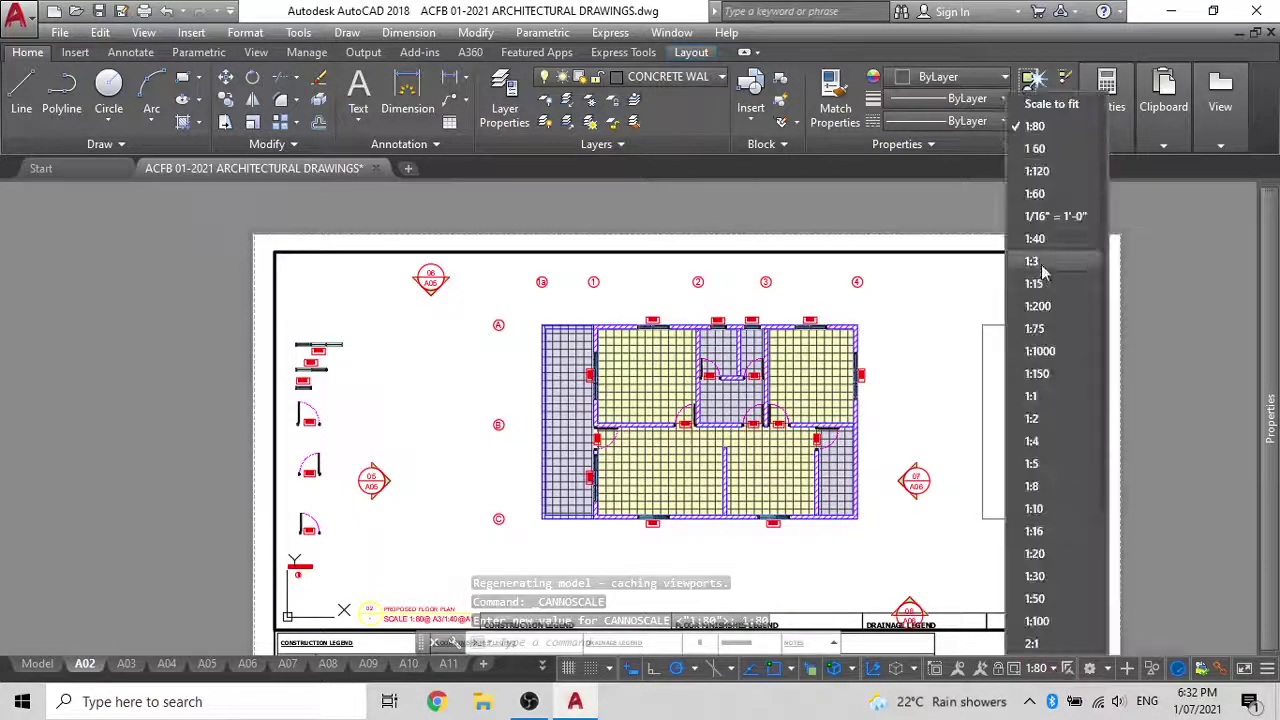
click(1043, 128)
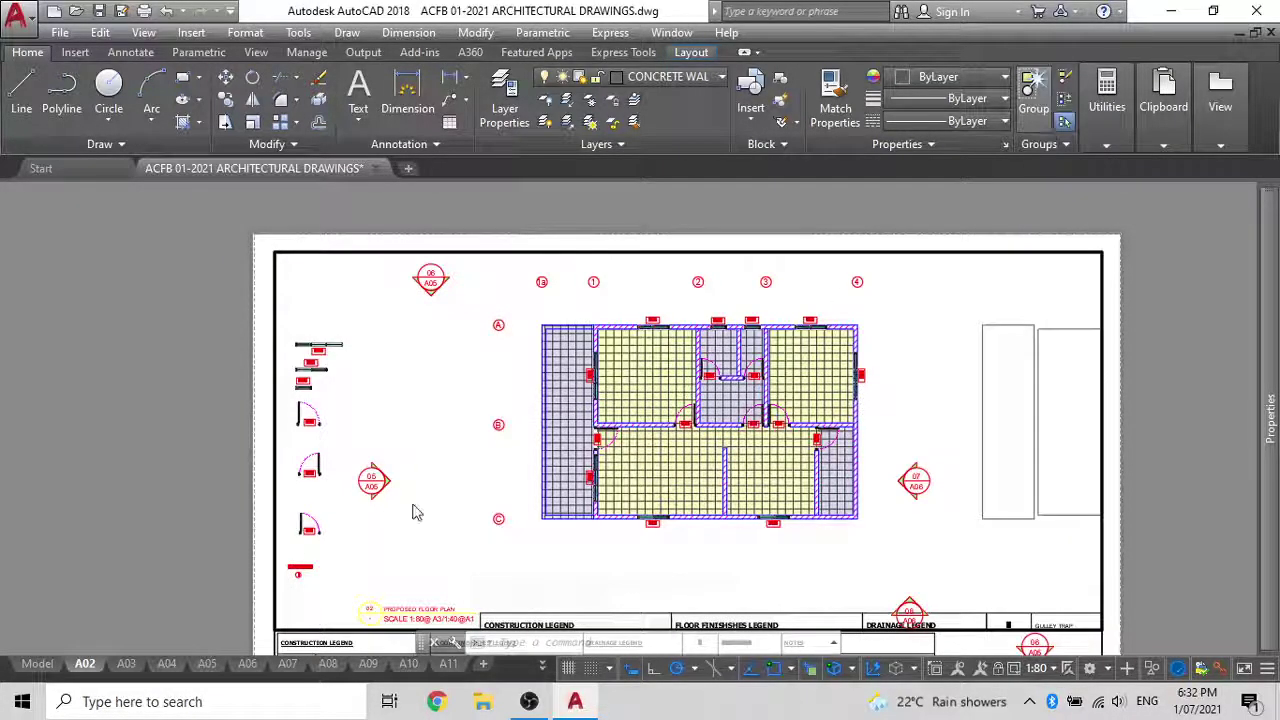
middle_drag(556, 443, 545, 455)
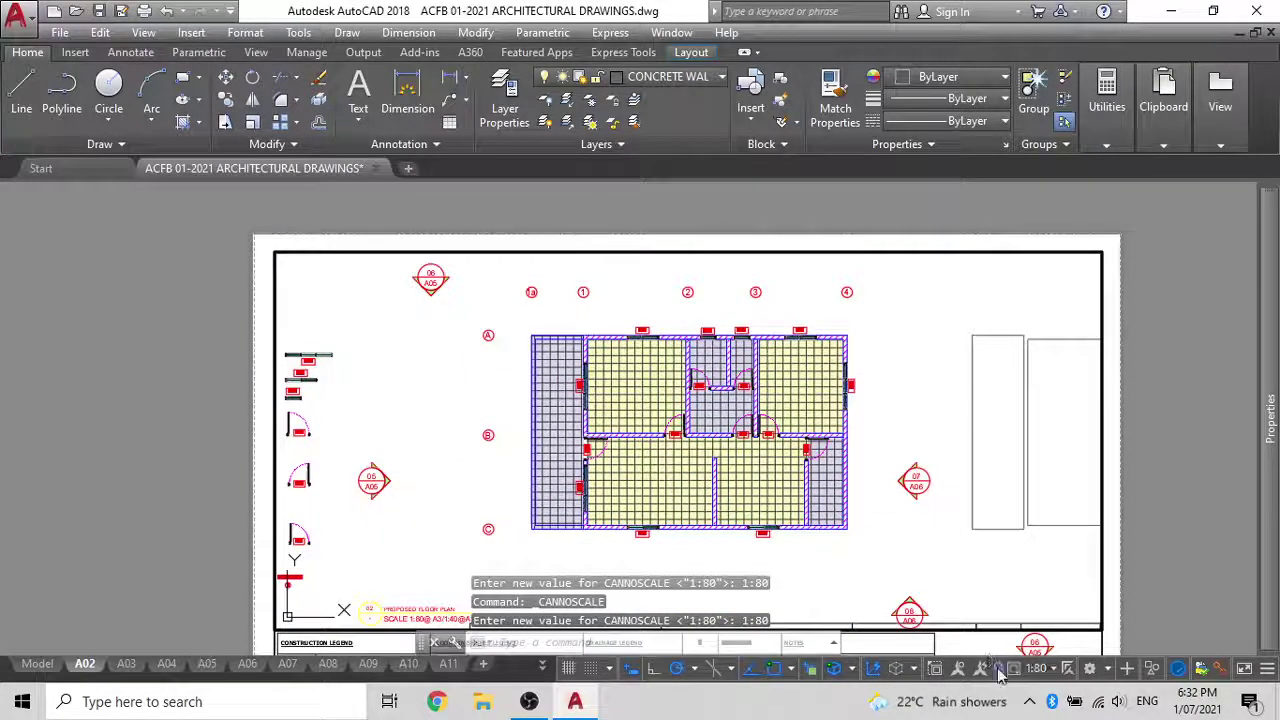
Return to model space and set the annotation scale to 1:80
click(38, 664)
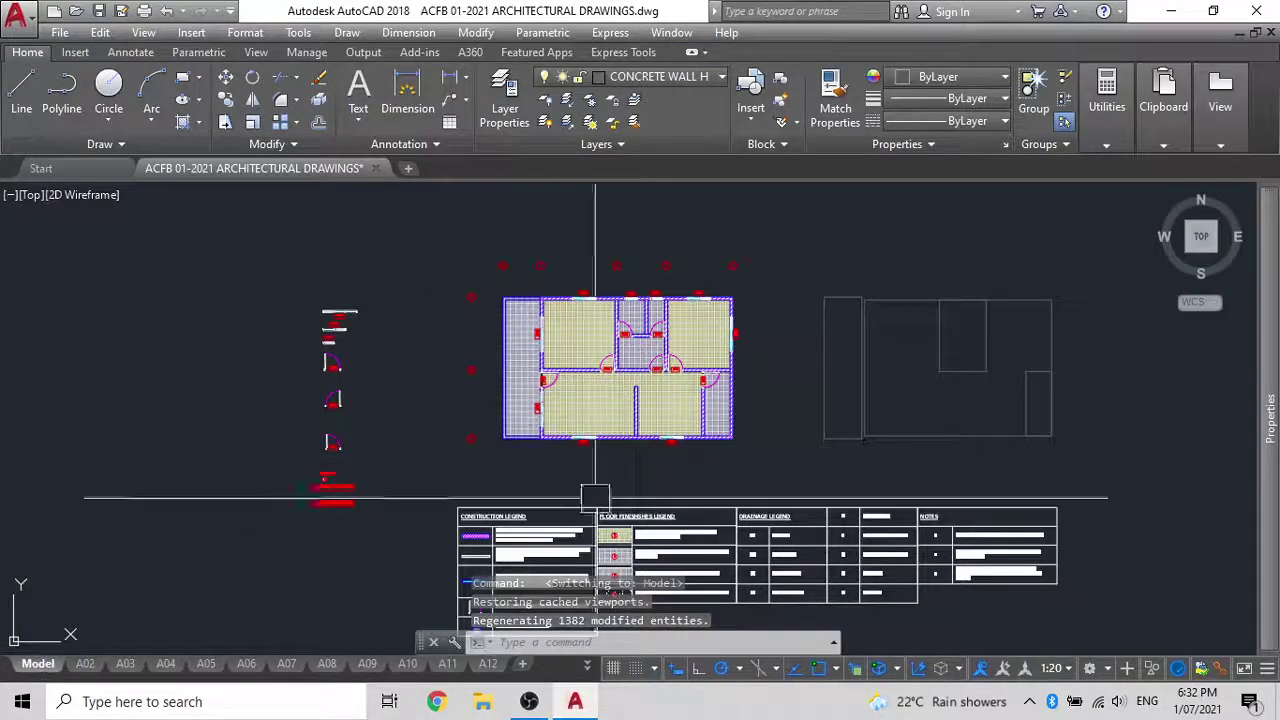
click(1068, 670)
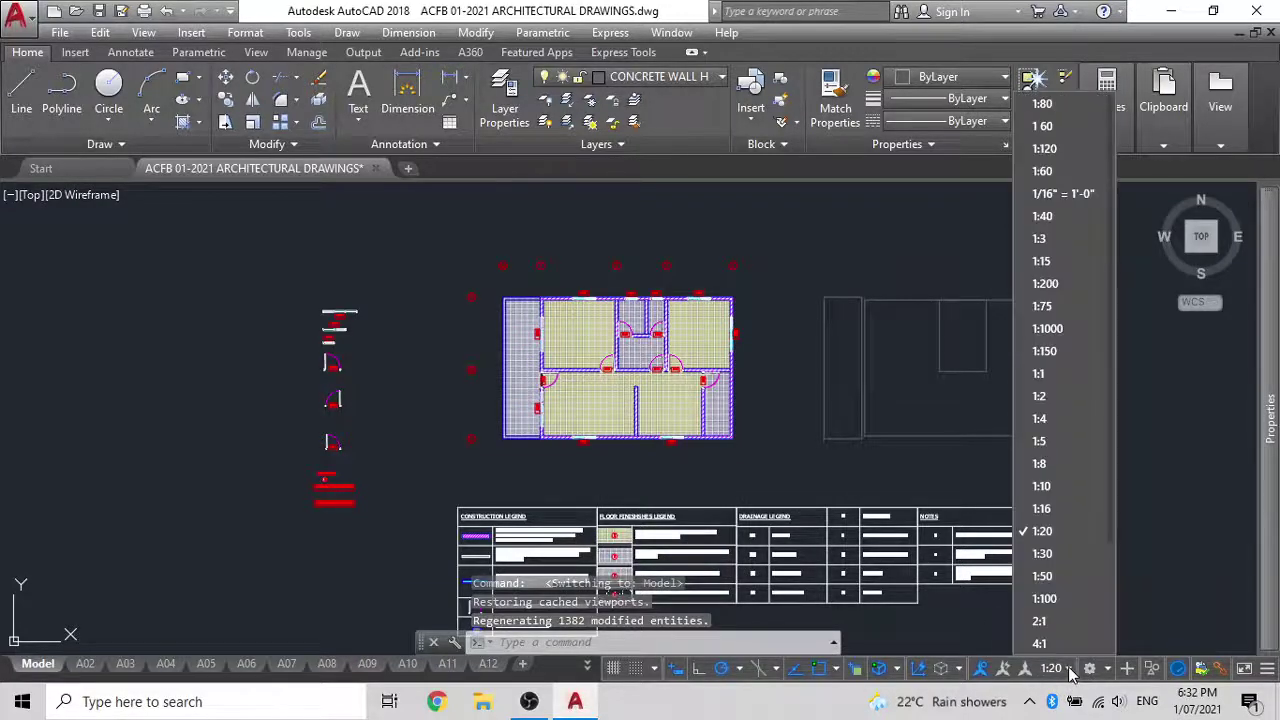
click(1043, 106)
scroll(520, 360, up, 3)
scroll(300, 430, down, 2)
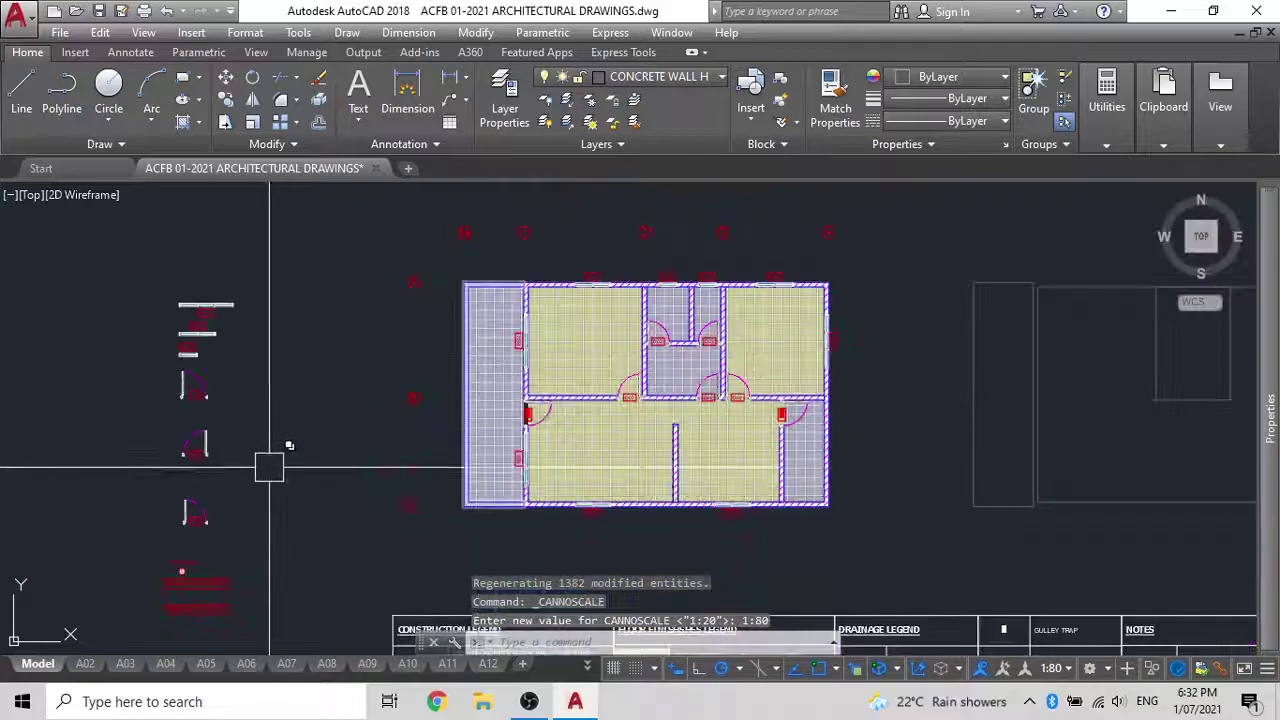
Try to stretch the edge of the narrow hatch on the floor plan's left side using its boundary grips
scroll(437, 536, up, 3)
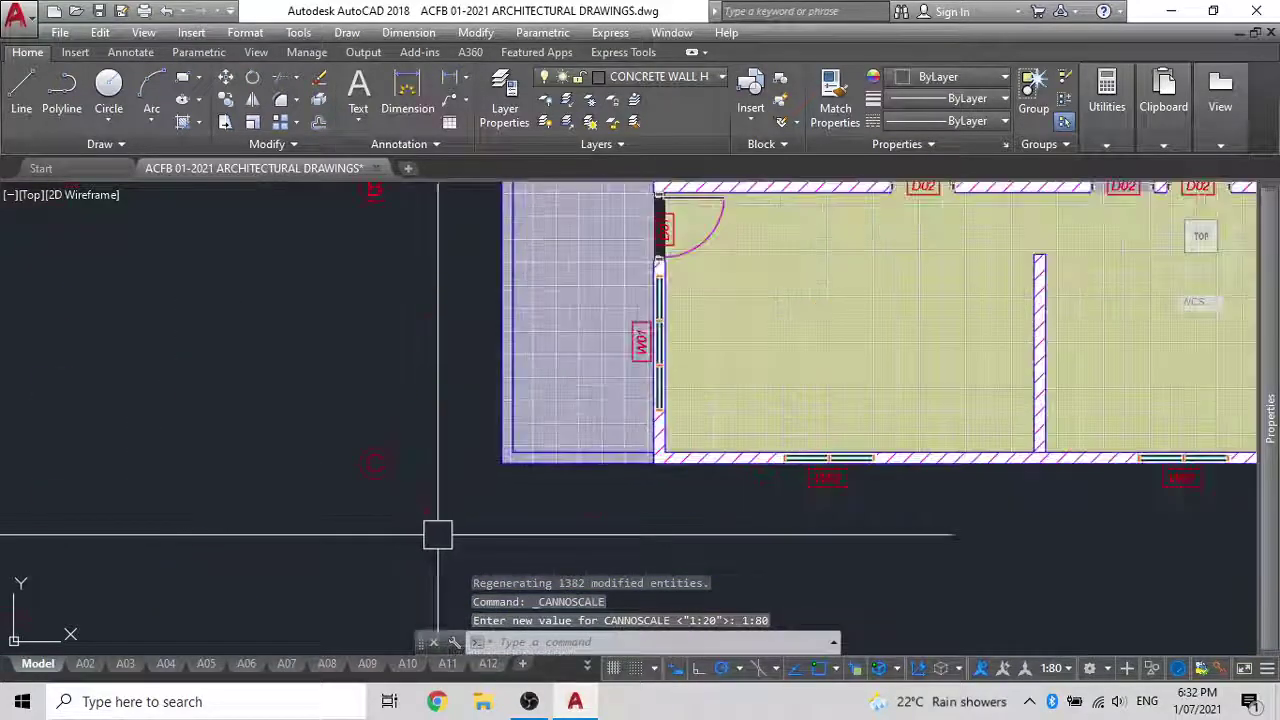
click(558, 376)
scroll(543, 478, up, 3)
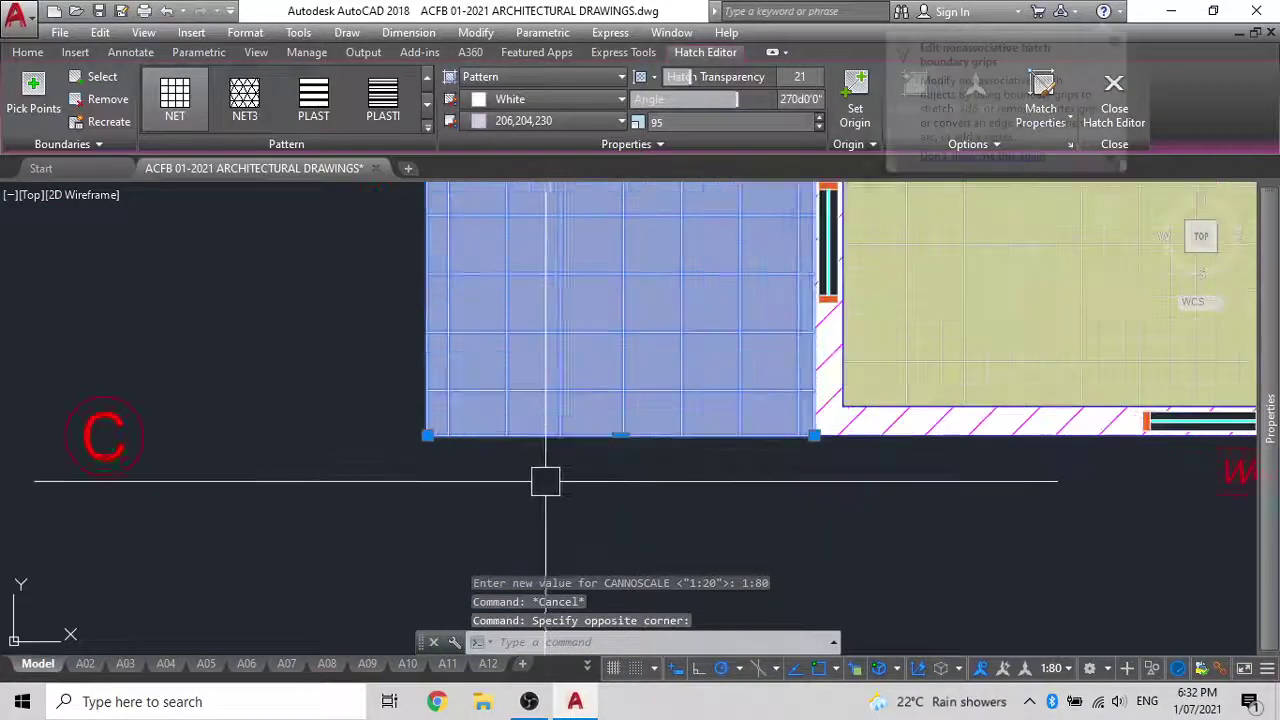
click(620, 436)
scroll(514, 466, down, 3)
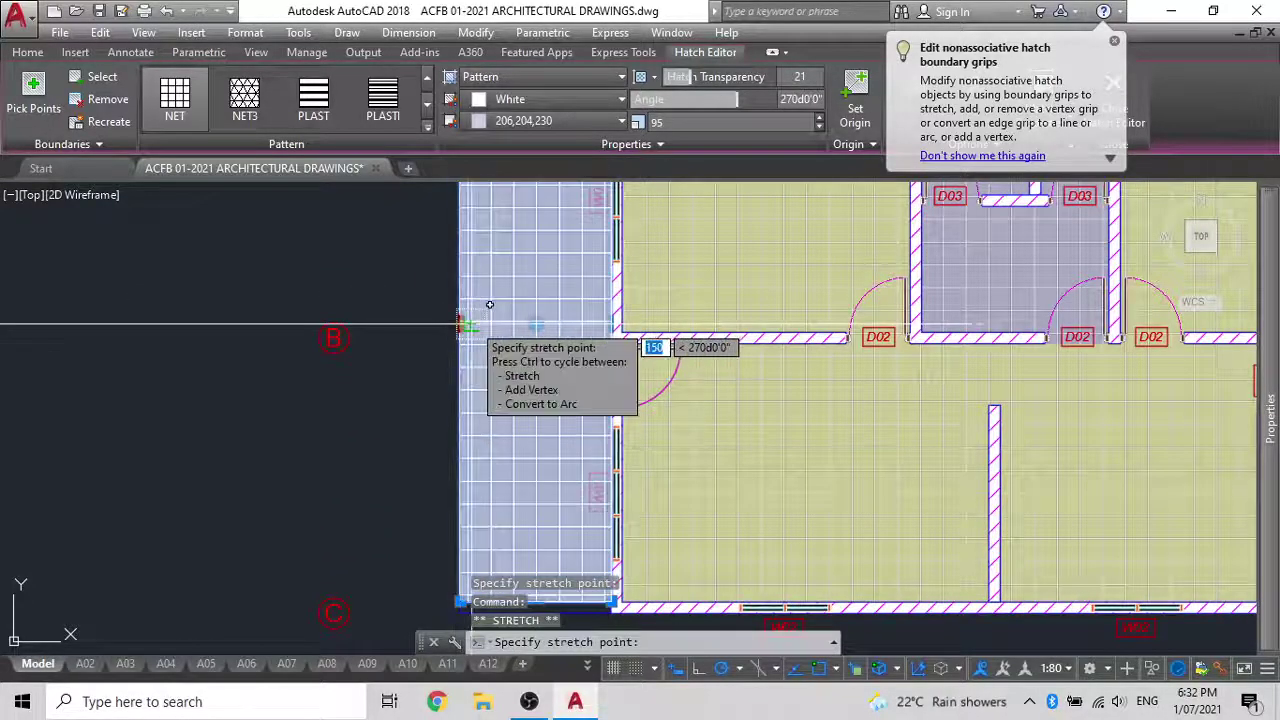
key(Escape)
middle_drag(501, 325, 549, 174)
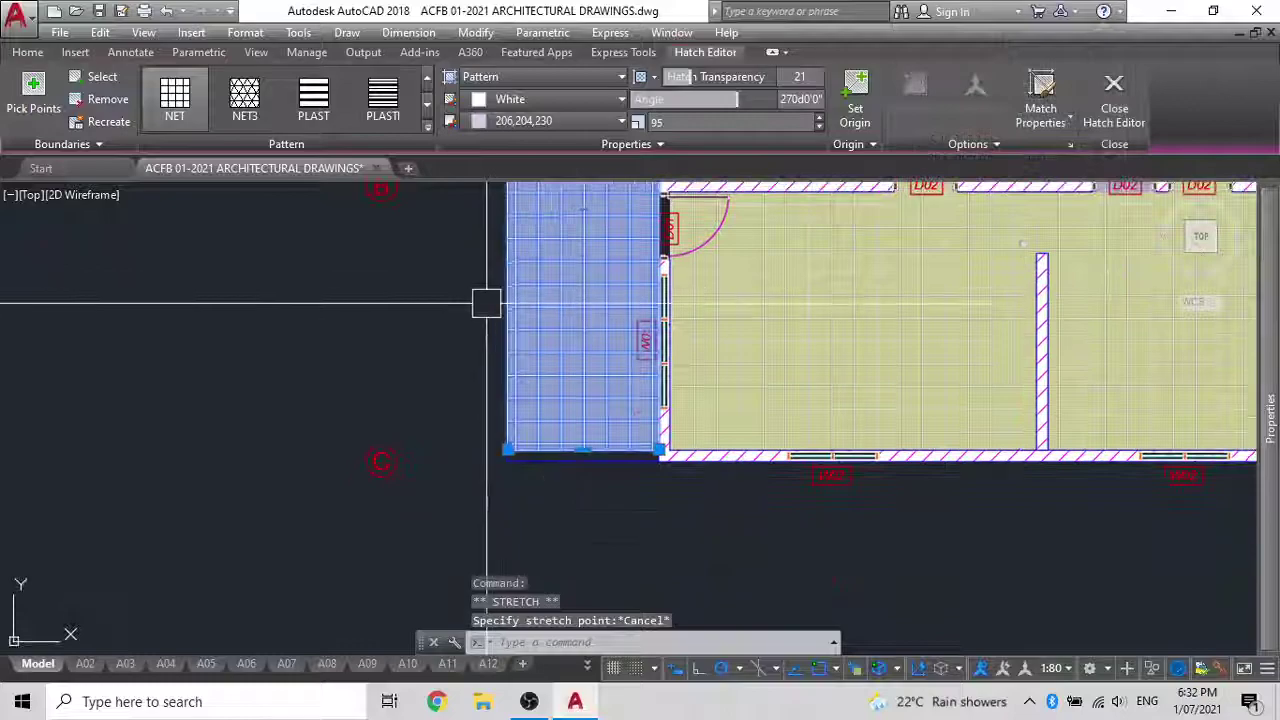
Undo the grip edits made to the narrow hatch on the floor plan's left side
key(ctrl+z)
key(ctrl+z)
key(ctrl+z)
key(ctrl+z)
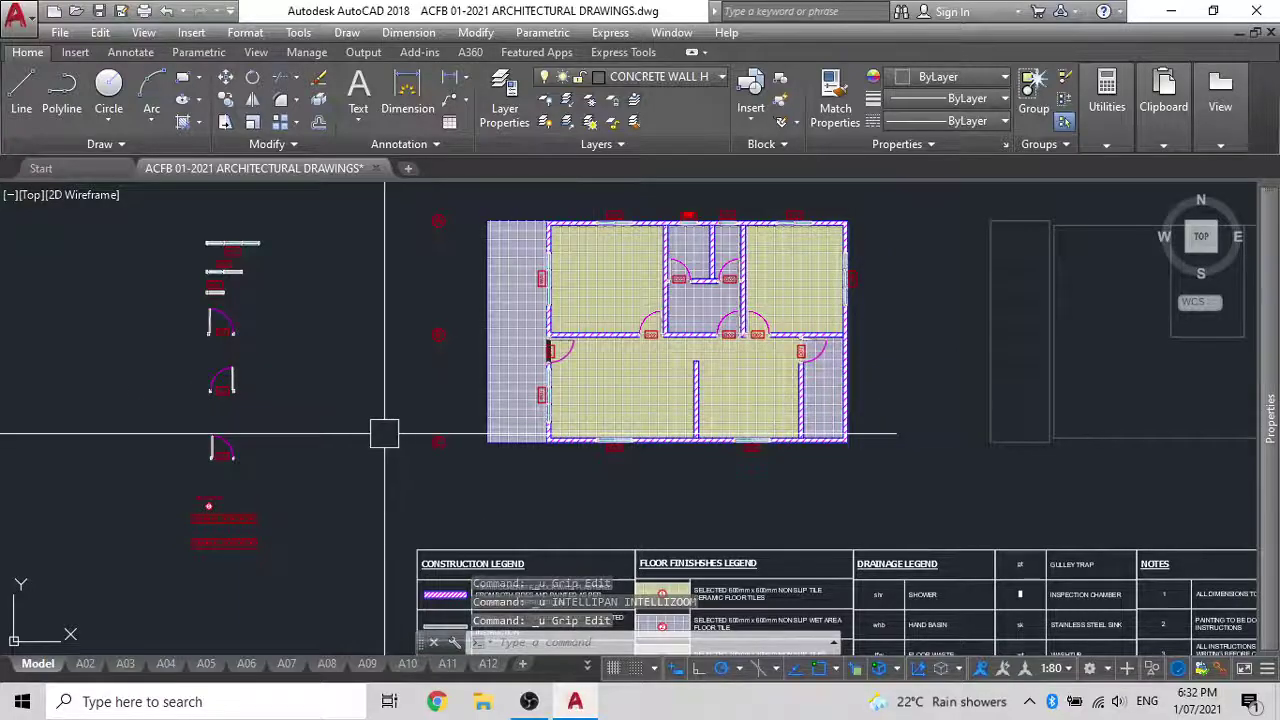
Check the annotative scale of the circled 5 tag below the BEDROOM 1 label in its properties
scroll(206, 508, up, 8)
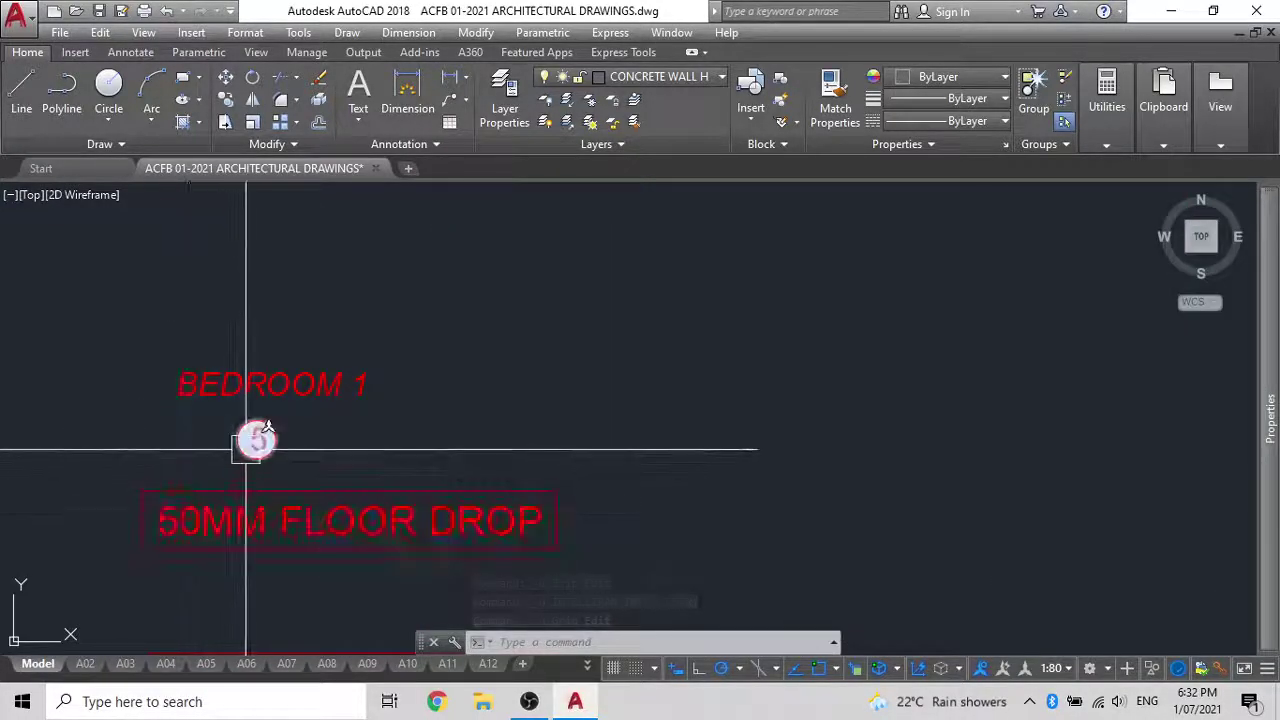
mouse_move(1278, 398)
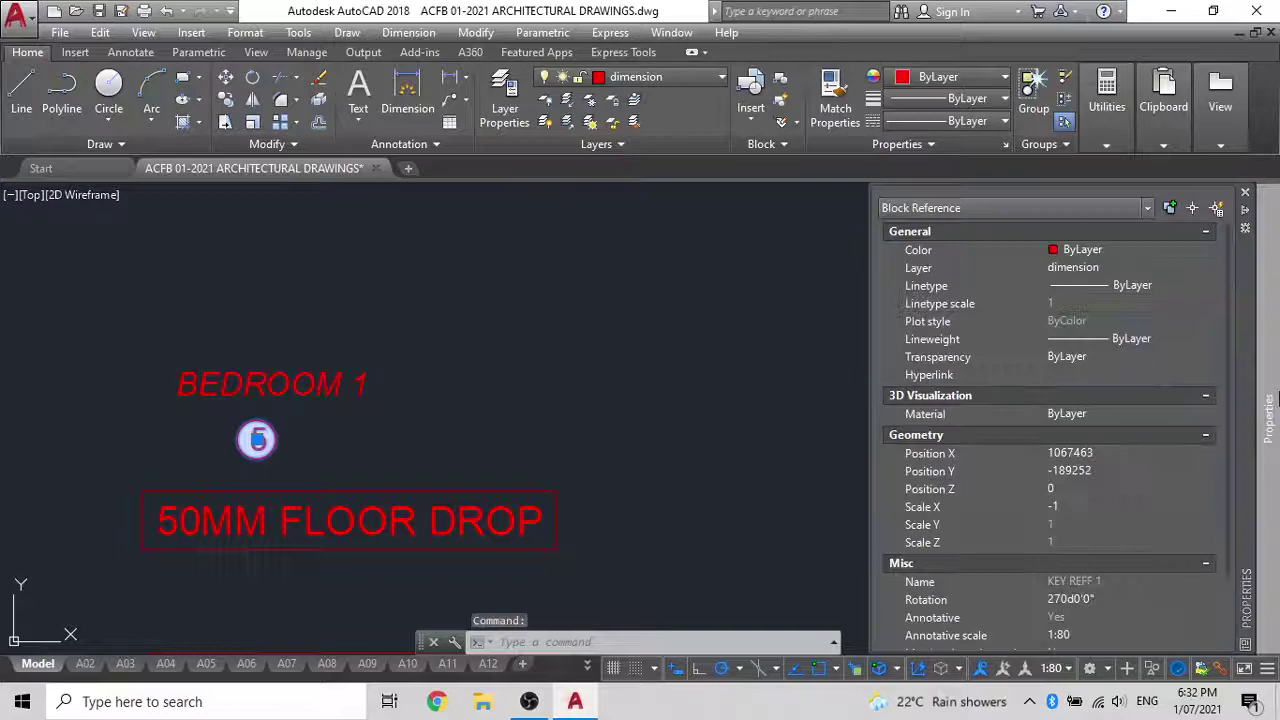
scroll(1114, 548, down, 2)
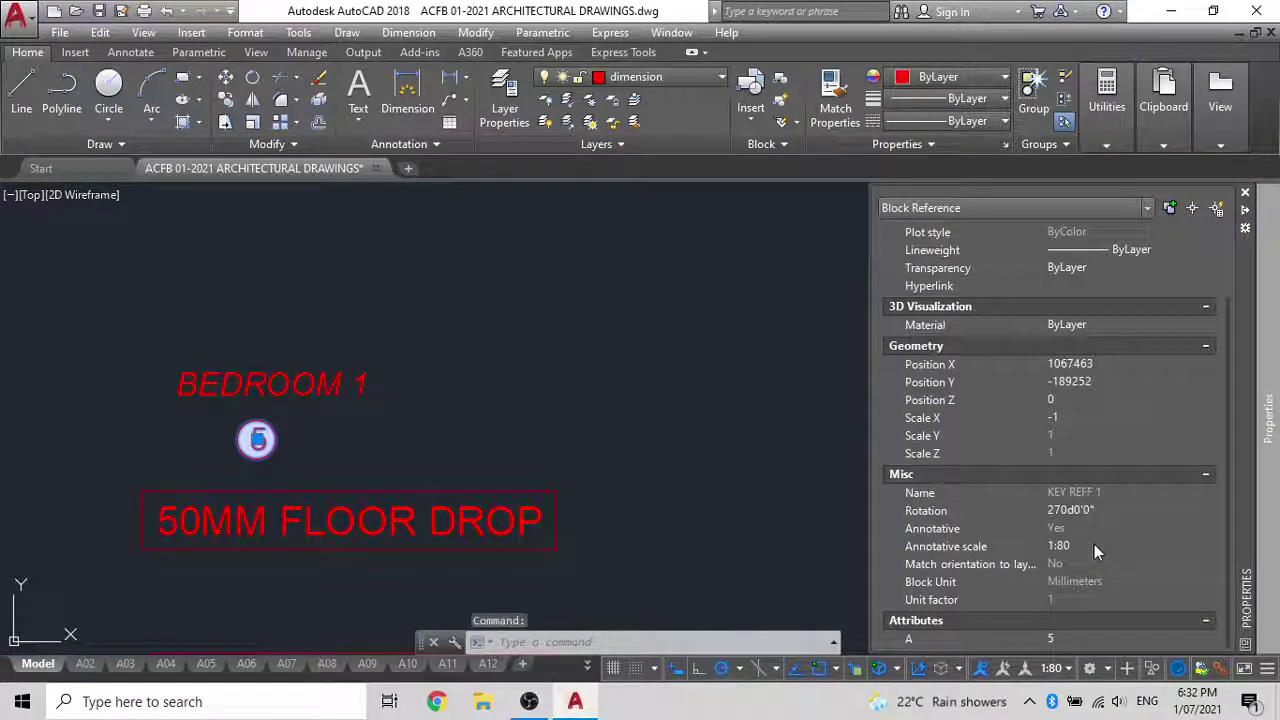
click(1094, 544)
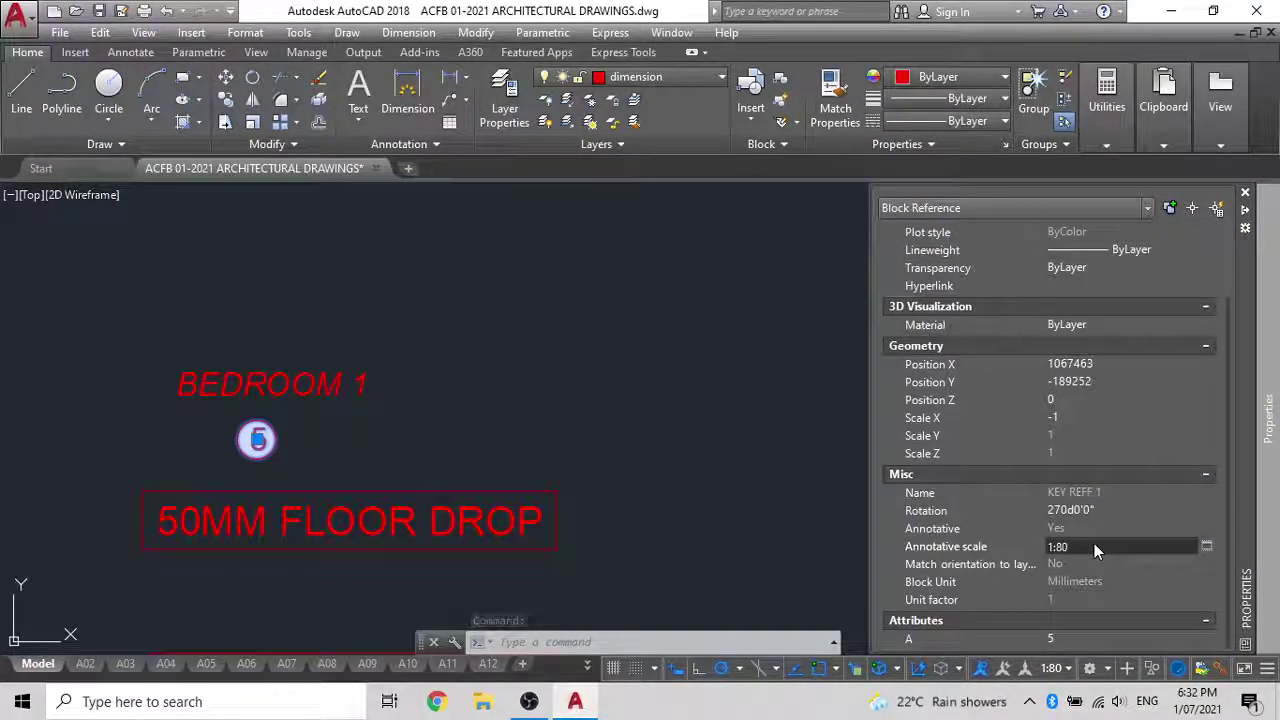
key(Escape)
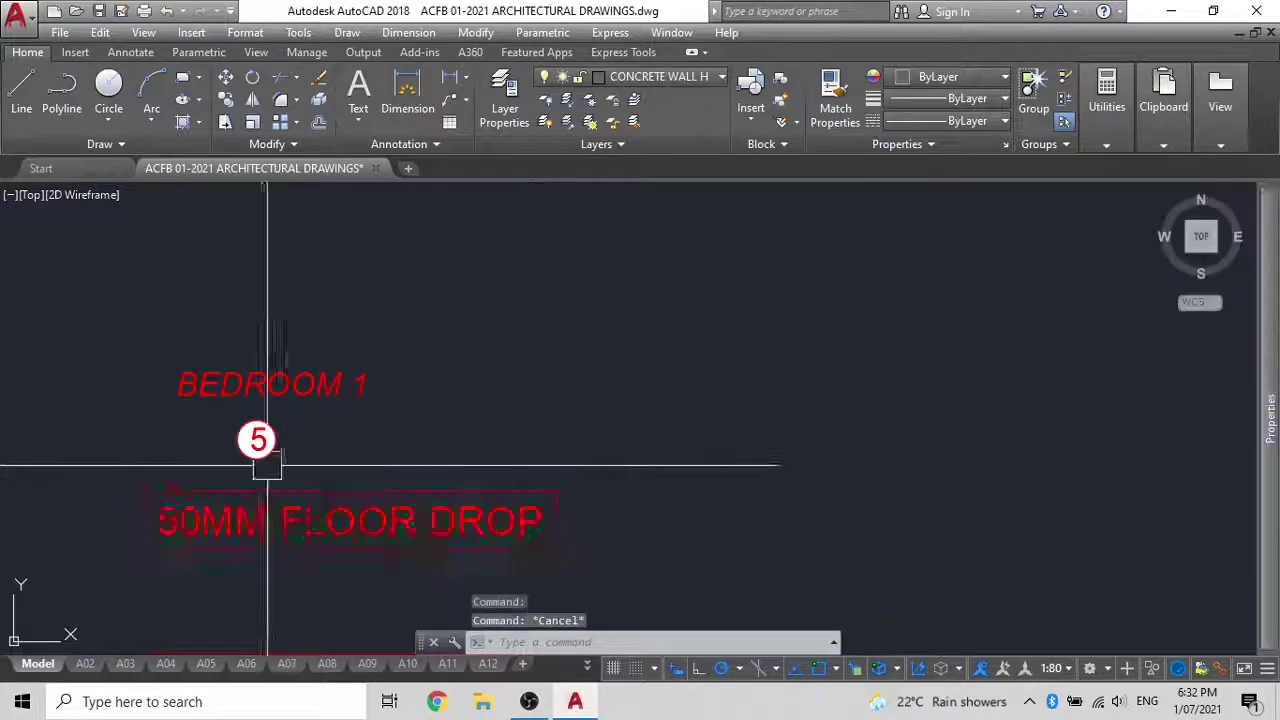
Copy the circled 5 tag to the centre of the upper-left ceramic-tiled room, using M2P between the room's opposite corners
click(257, 439)
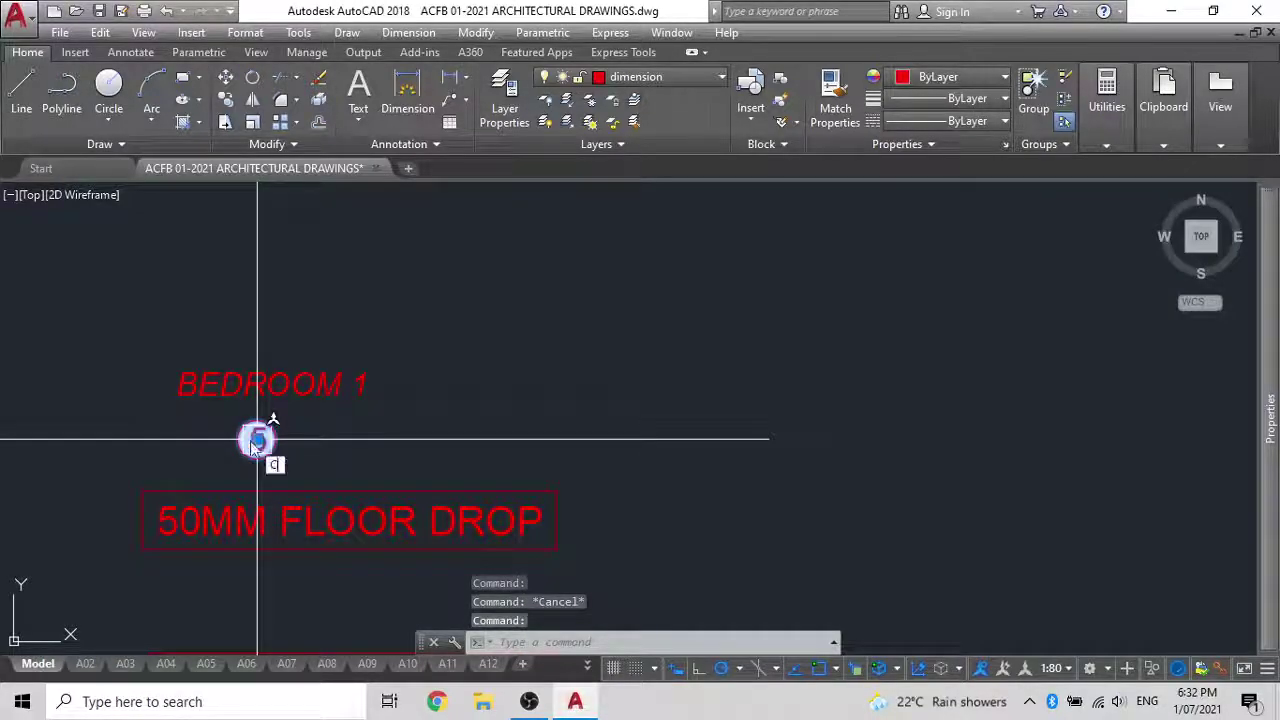
text(co)
key(Return)
click(257, 439)
scroll(540, 380, down, 3)
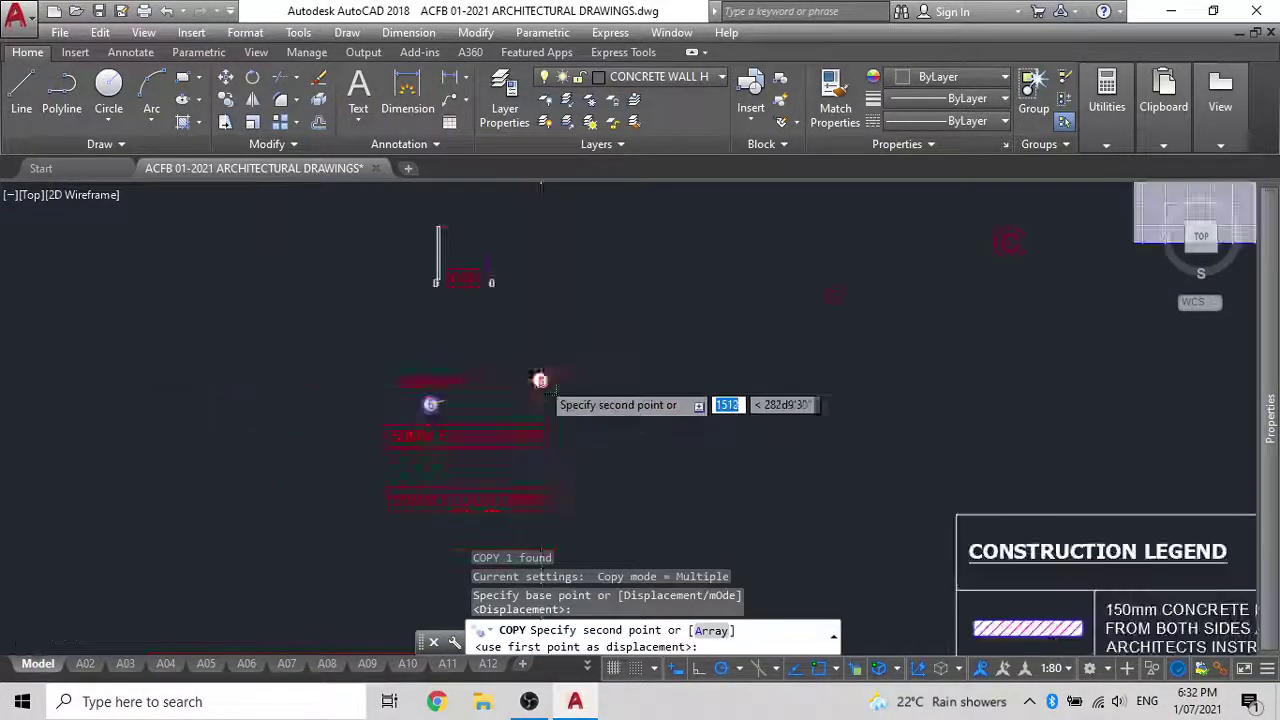
scroll(542, 381, down, 2)
middle_drag(975, 255, 685, 476)
middle_drag(745, 407, 570, 595)
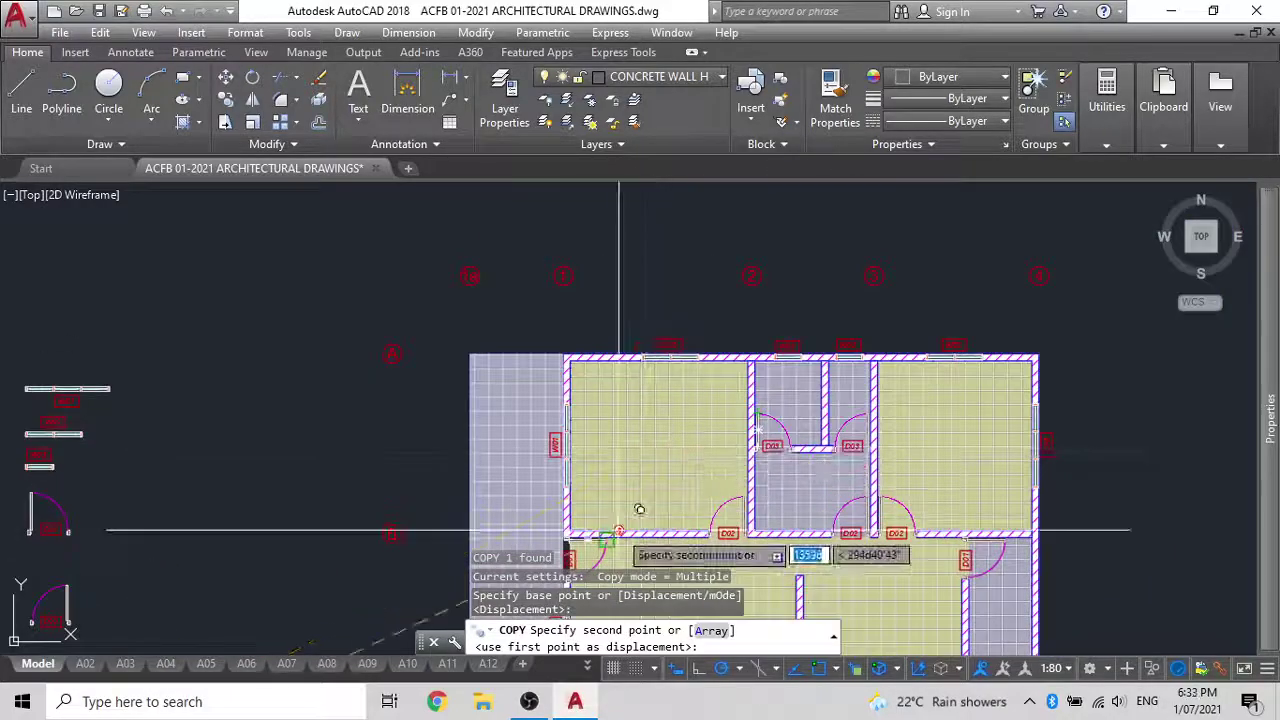
scroll(620, 528, up, 4)
scroll(646, 466, down, 2)
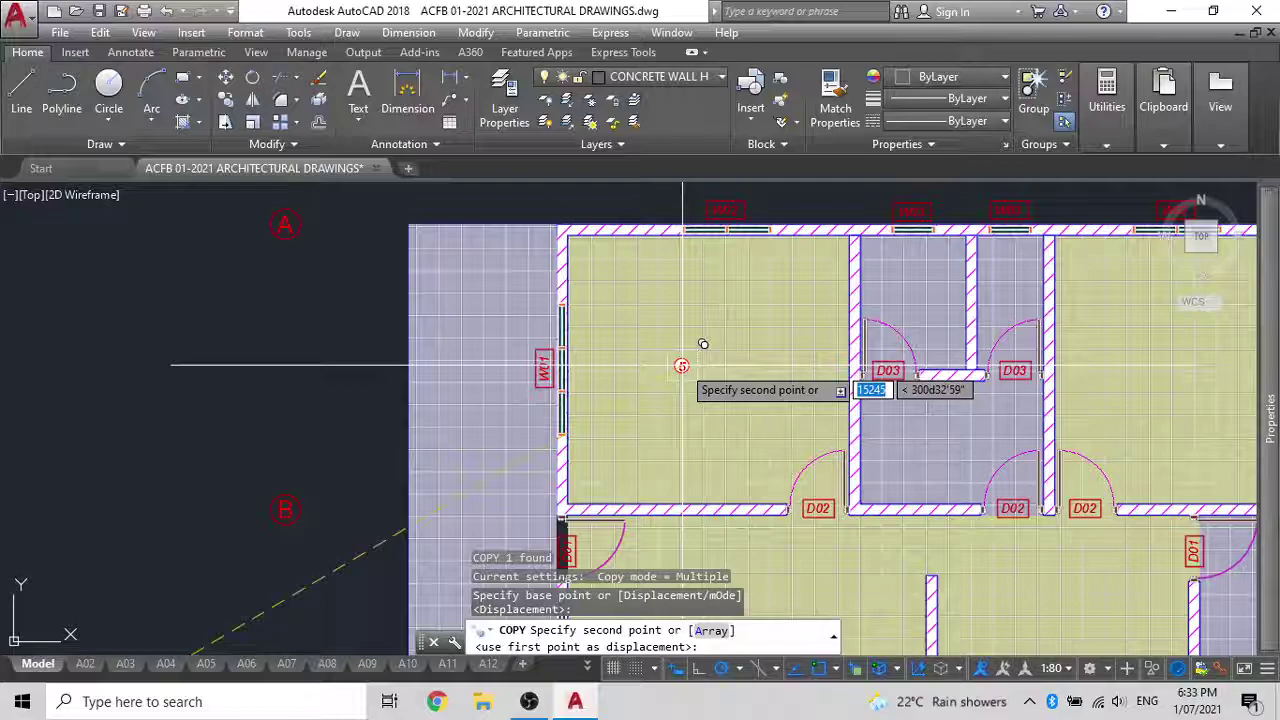
key(Return)
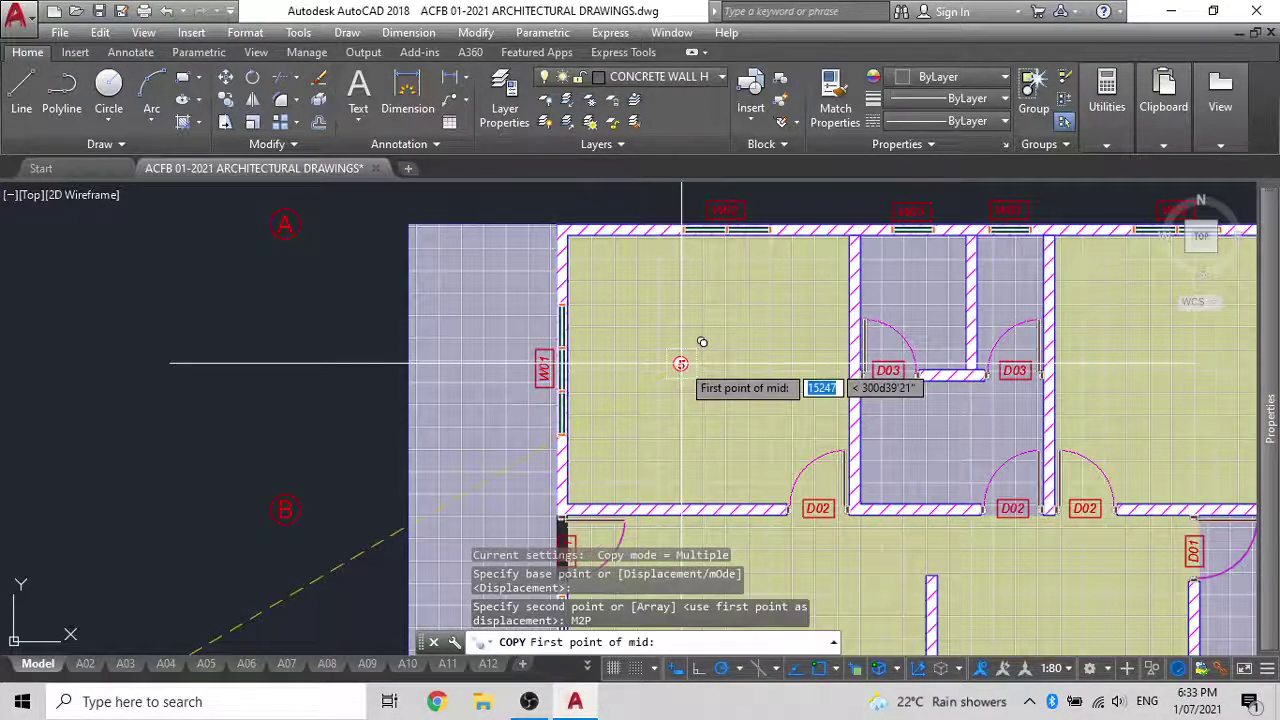
scroll(614, 457, up, 5)
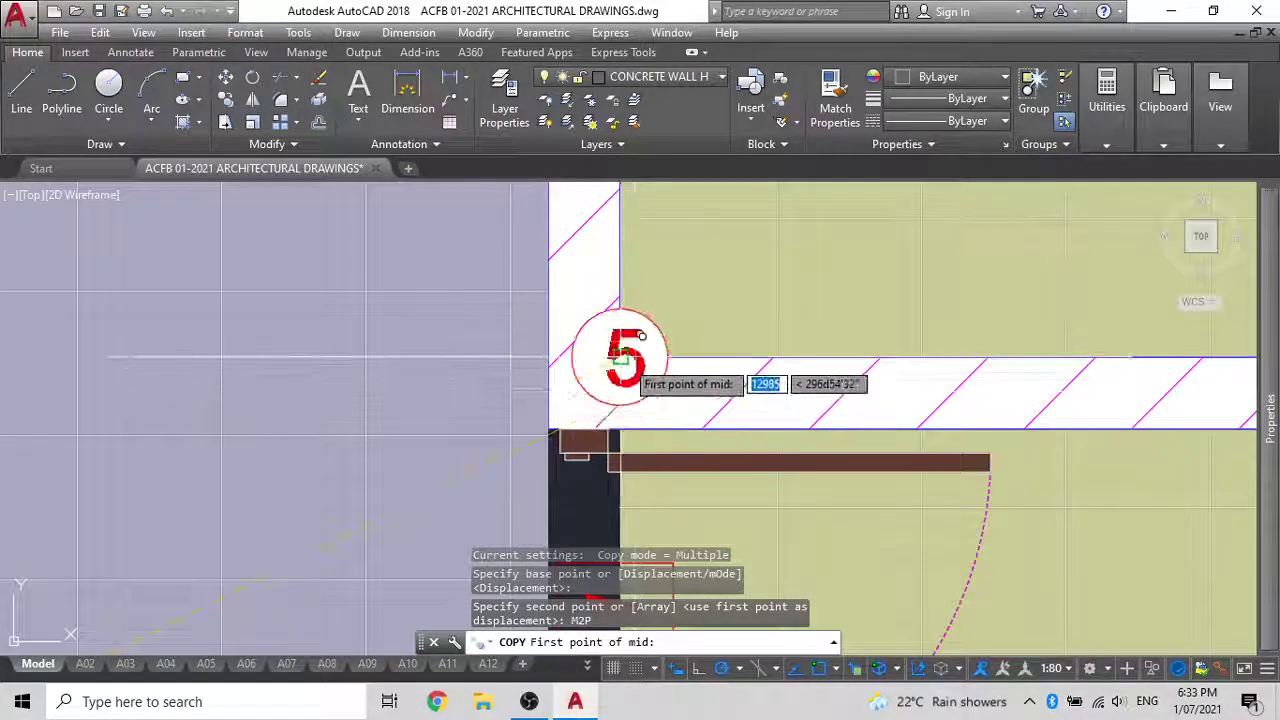
scroll(625, 357, down, 5)
scroll(709, 320, up, 5)
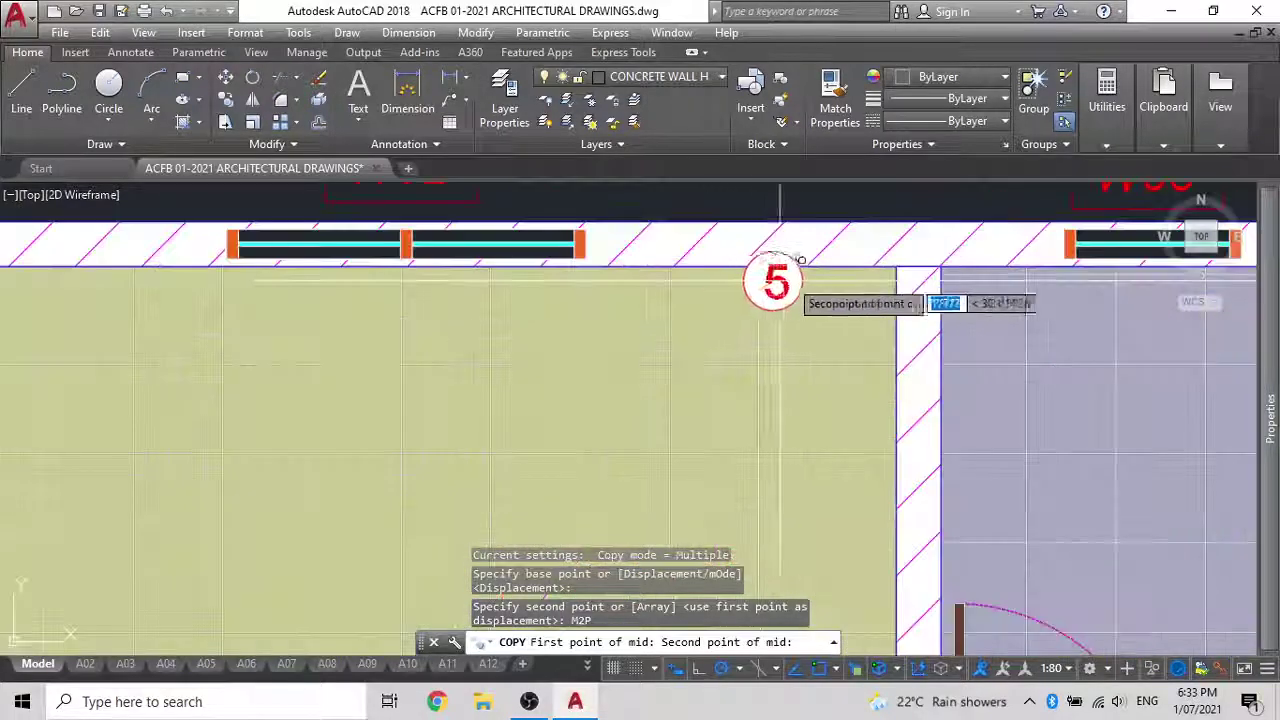
click(900, 264)
Place a copy of the circled 5 tag at the centre of the large lower-left ceramic-tiled room, using M2P between opposite corners
scroll(780, 355, down, 5)
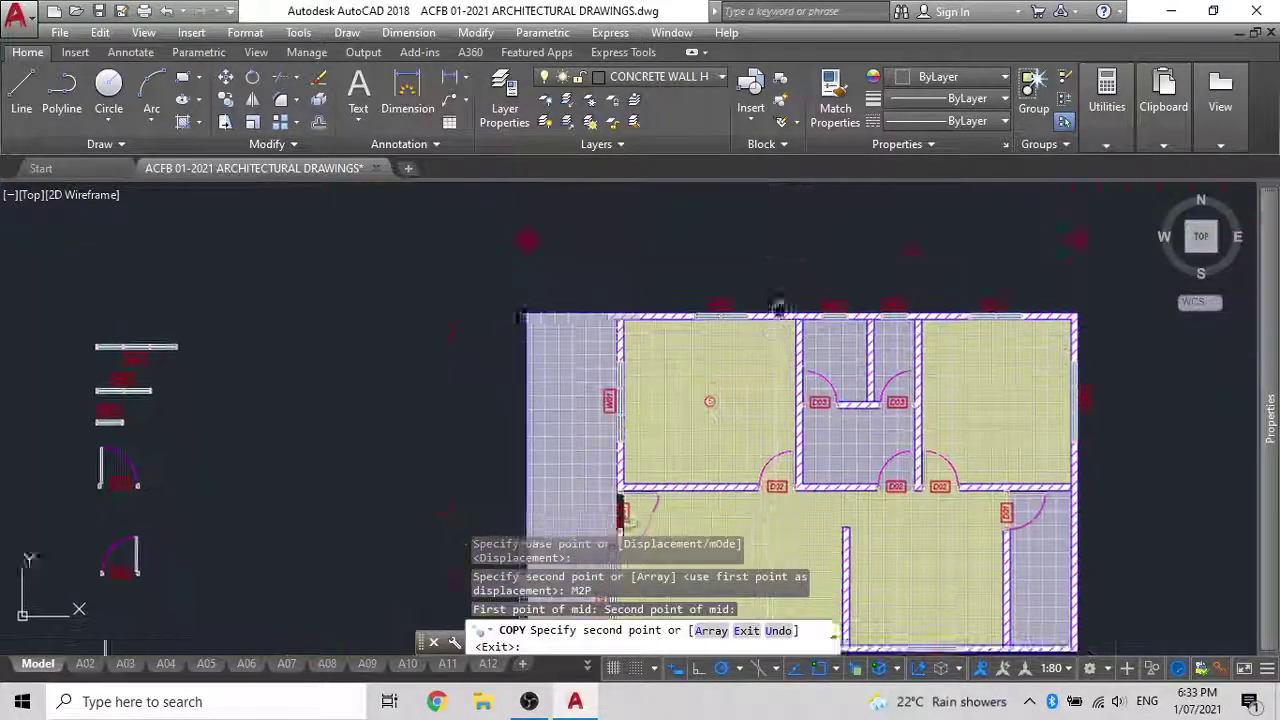
middle_drag(699, 338, 677, 230)
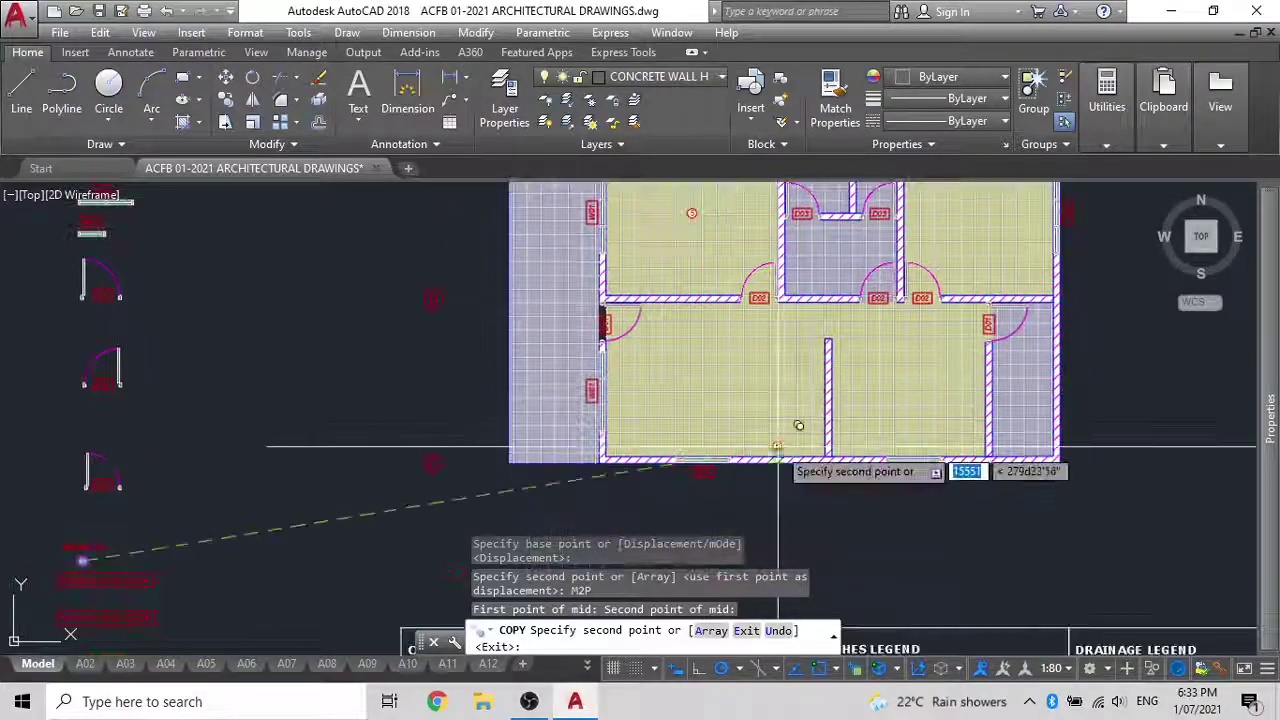
scroll(770, 400, up, 2)
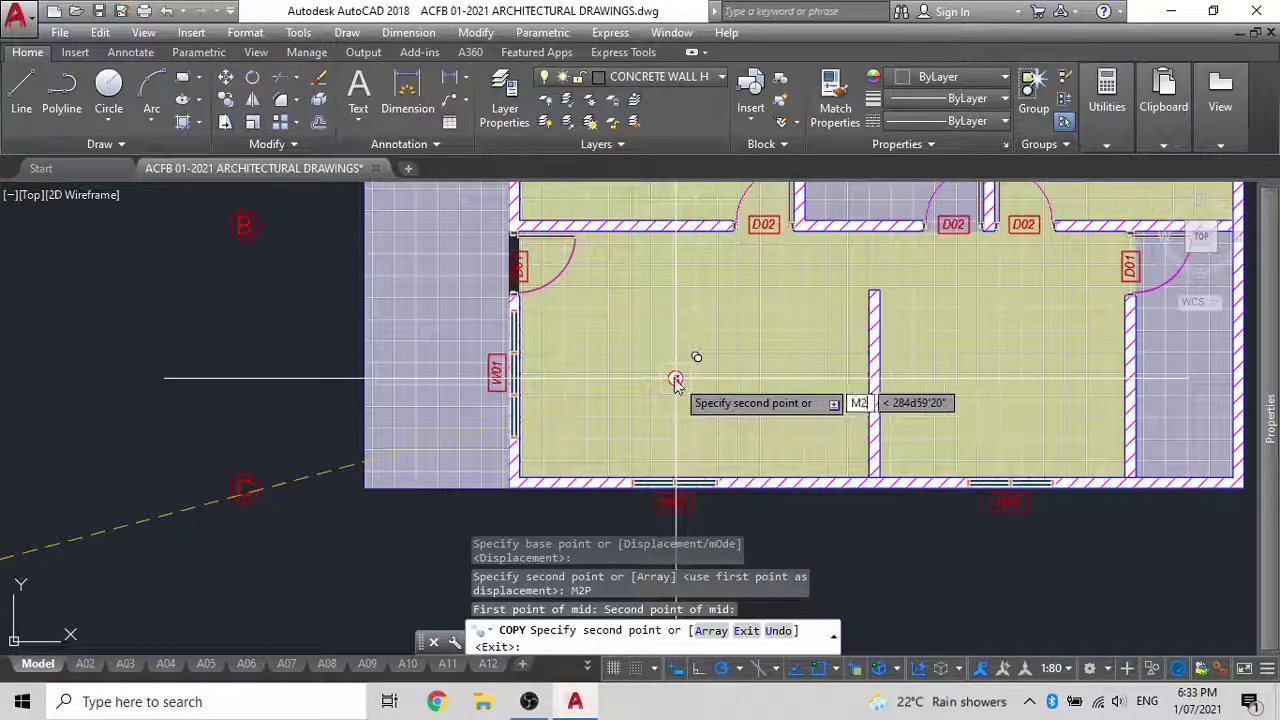
text(M2P)
key(Return)
scroll(876, 484, up, 5)
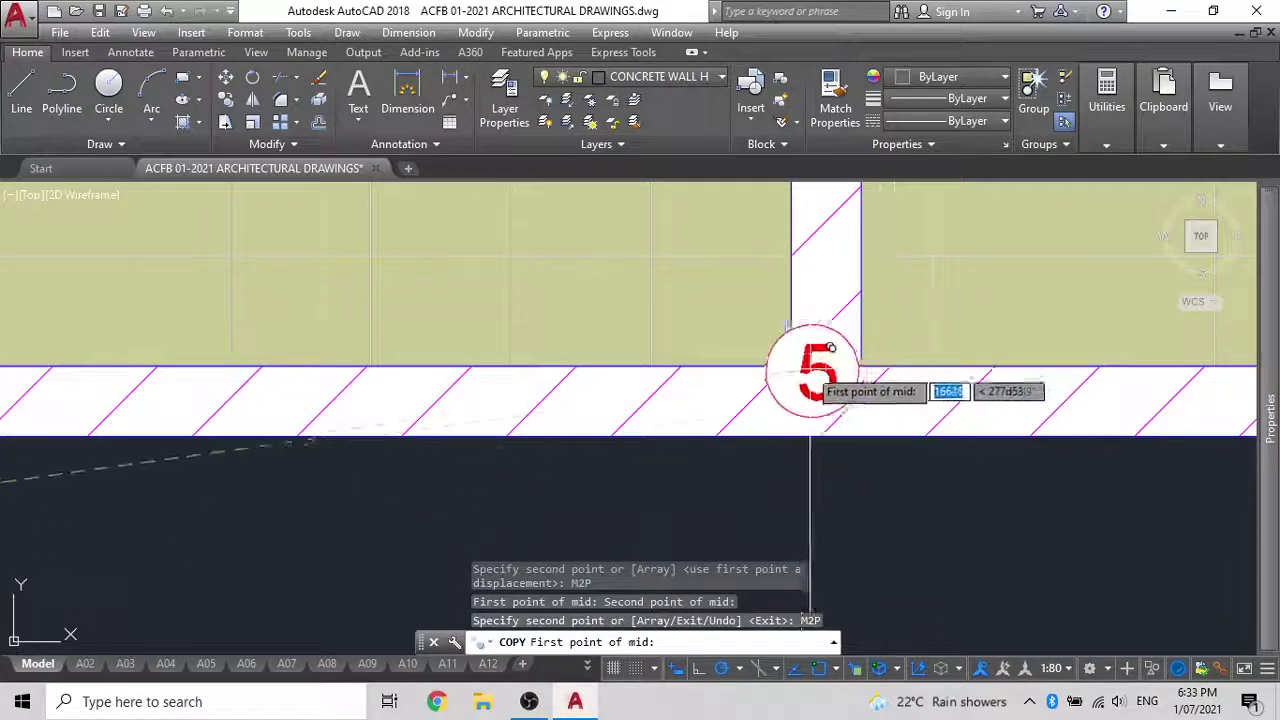
scroll(816, 343, down, 5)
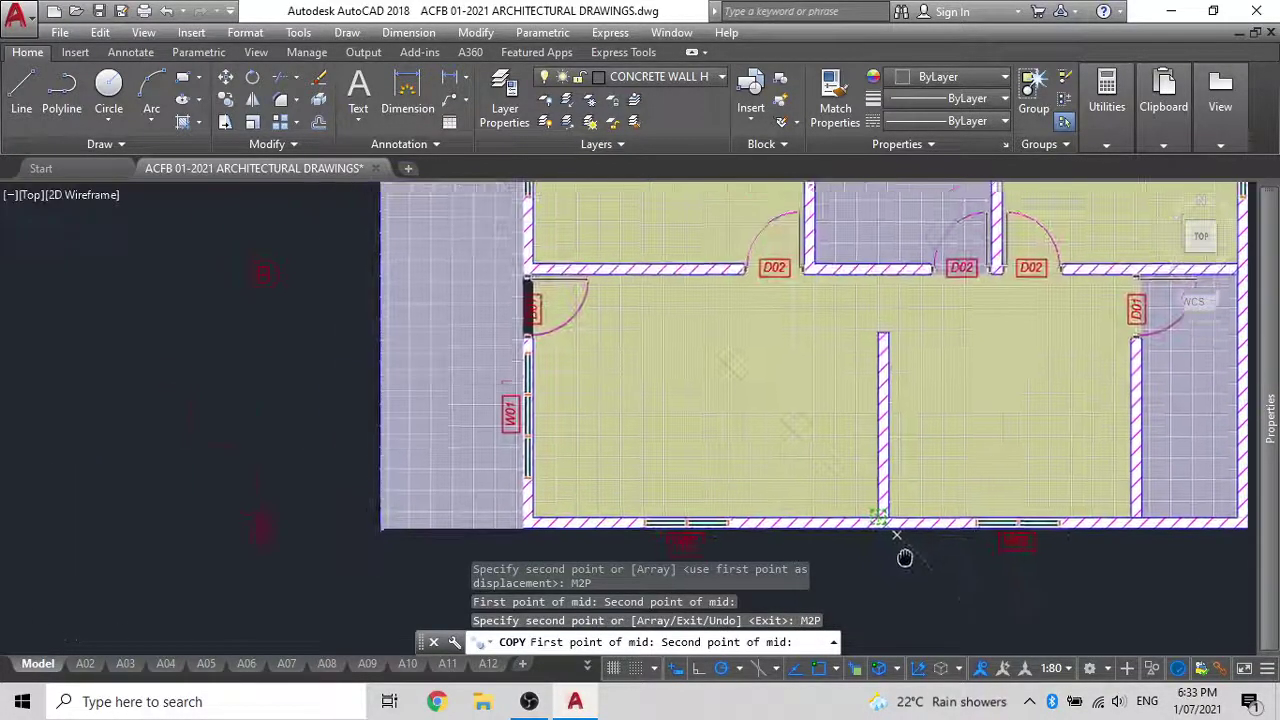
scroll(500, 282, up, 6)
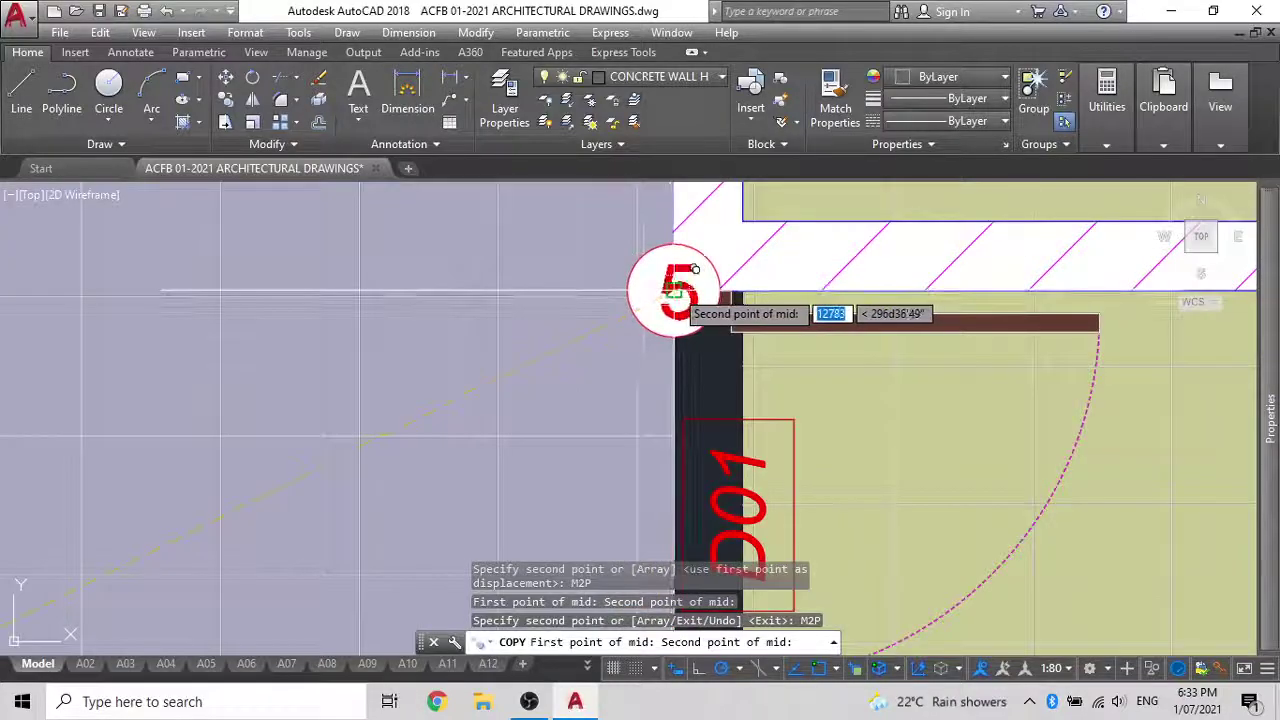
click(695, 268)
Place another copy of the 5 tag midway between opposite corners of the lower-middle ceramic-tiled room, using M2P
scroll(818, 383, down, 4)
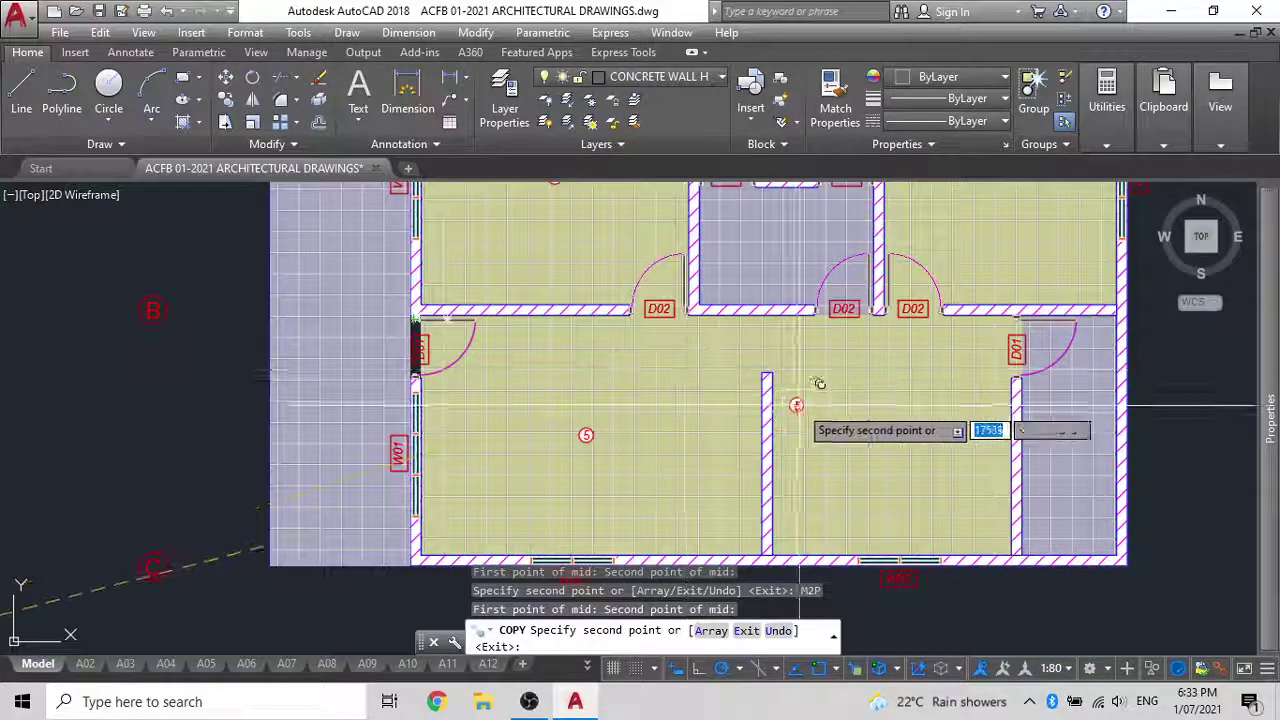
text(M2P)
key(Return)
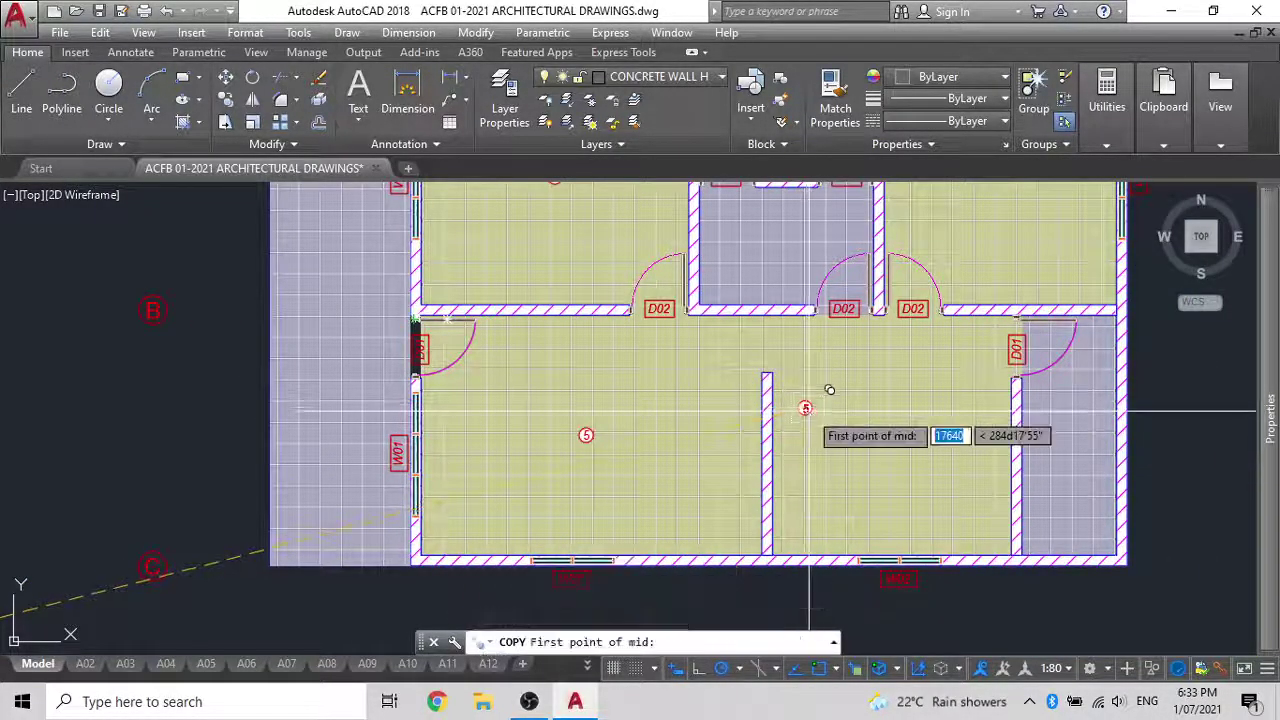
scroll(800, 490, up, 5)
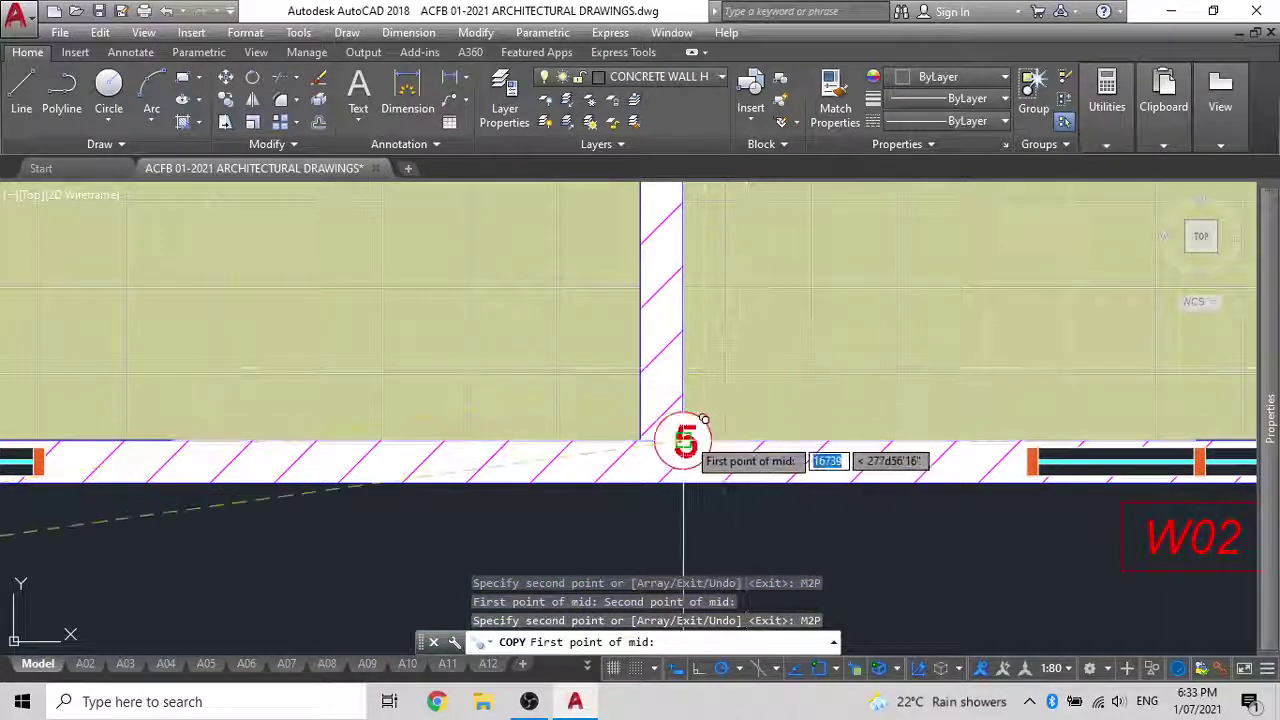
click(704, 420)
scroll(814, 371, down, 5)
scroll(834, 360, up, 6)
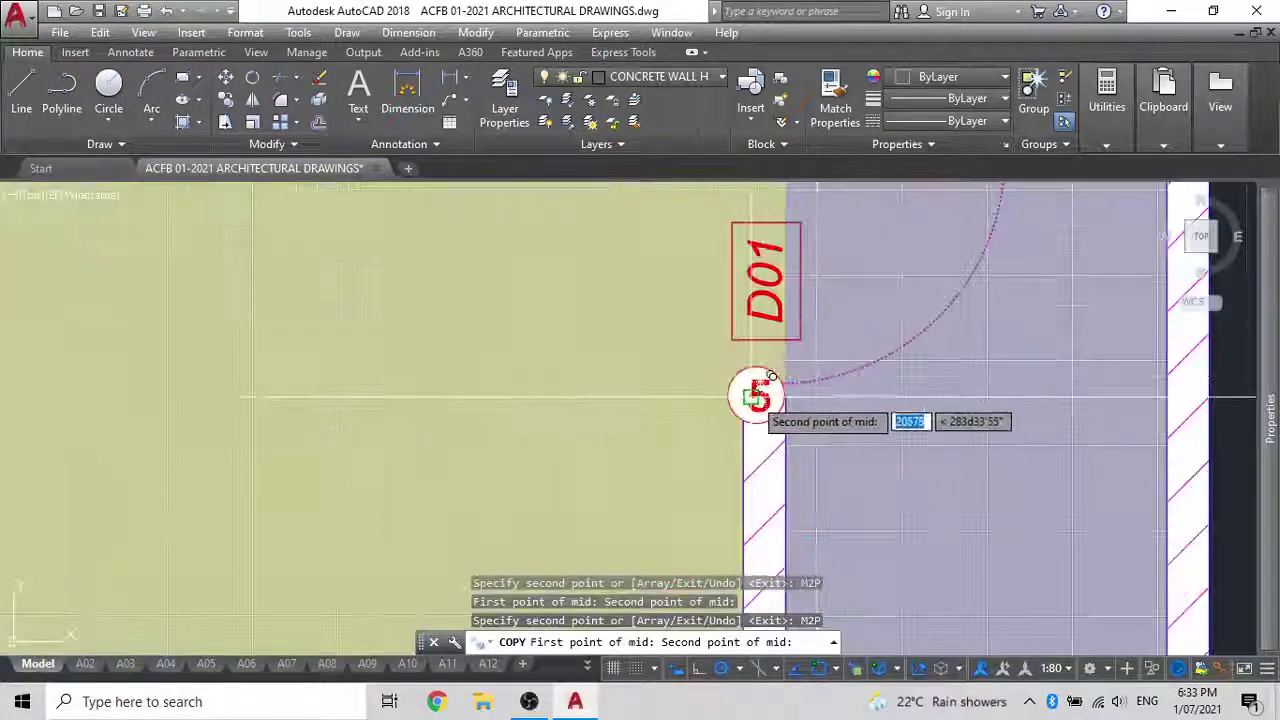
click(760, 392)
Place a 5 tag at the centre of the narrow lower-right wet-area room, using M2P between its opposite corners
scroll(763, 390, down, 5)
scroll(786, 455, up, 2)
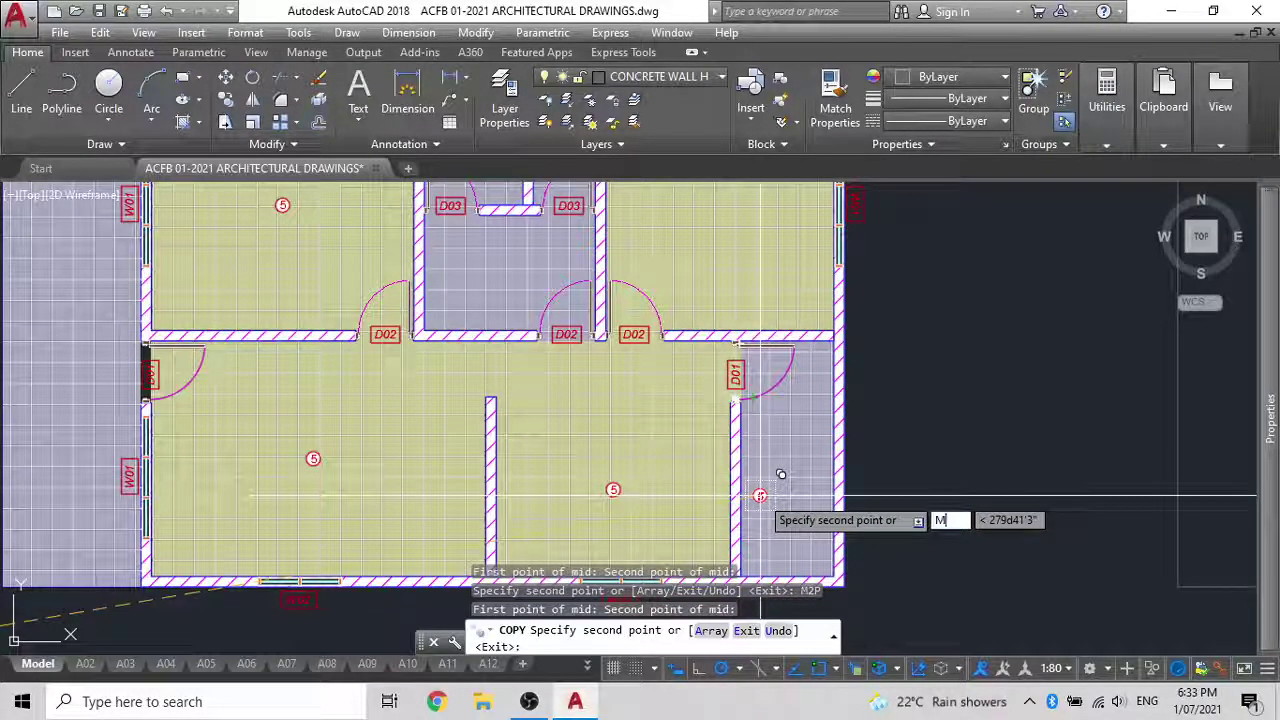
middle_drag(779, 486, 736, 578)
scroll(760, 375, up, 6)
click(693, 220)
scroll(720, 227, down, 4)
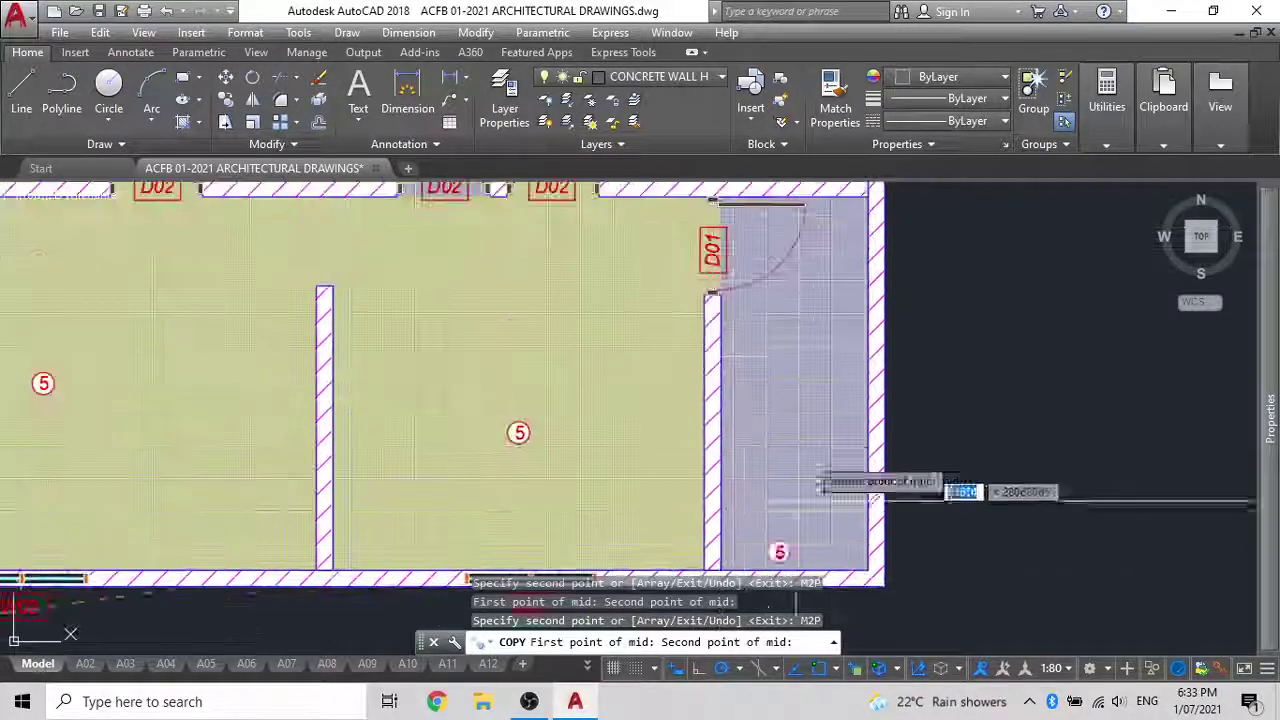
click(868, 196)
Place a 5 tag at the centre of the upper-right ceramic-tiled room, using M2P between its diagonal corners
scroll(737, 434, down, 4)
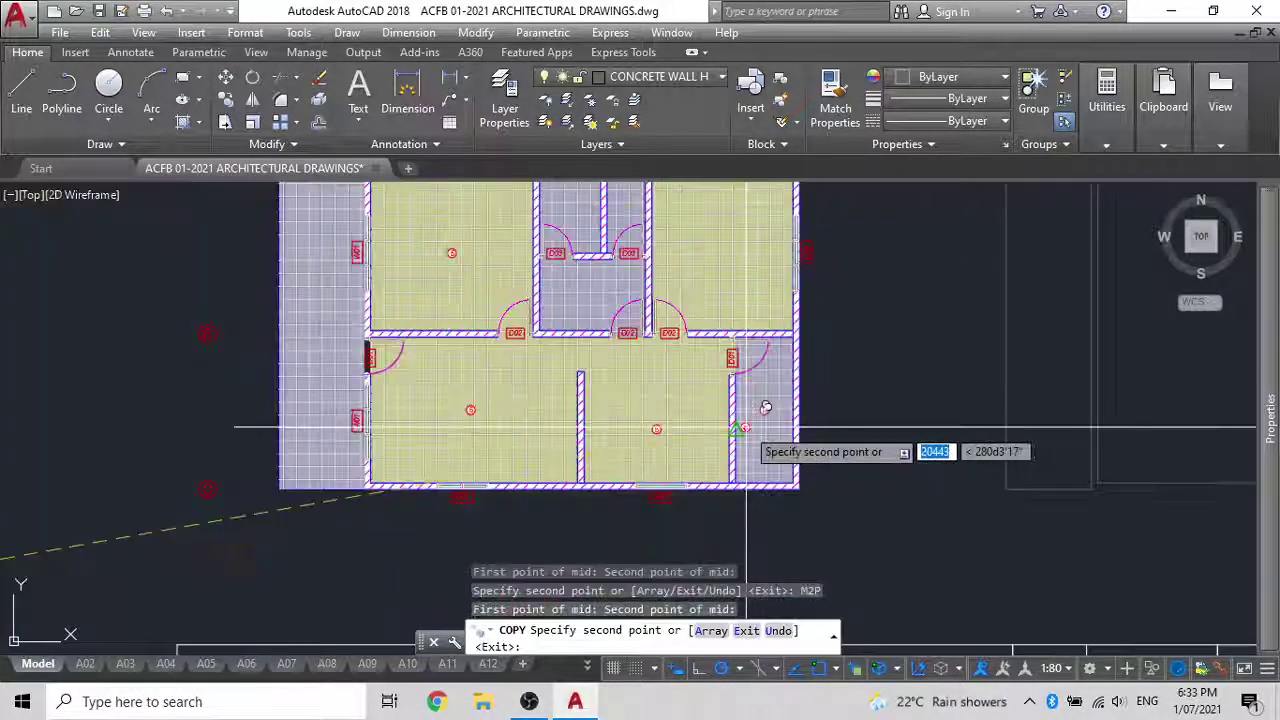
scroll(790, 410, up, 5)
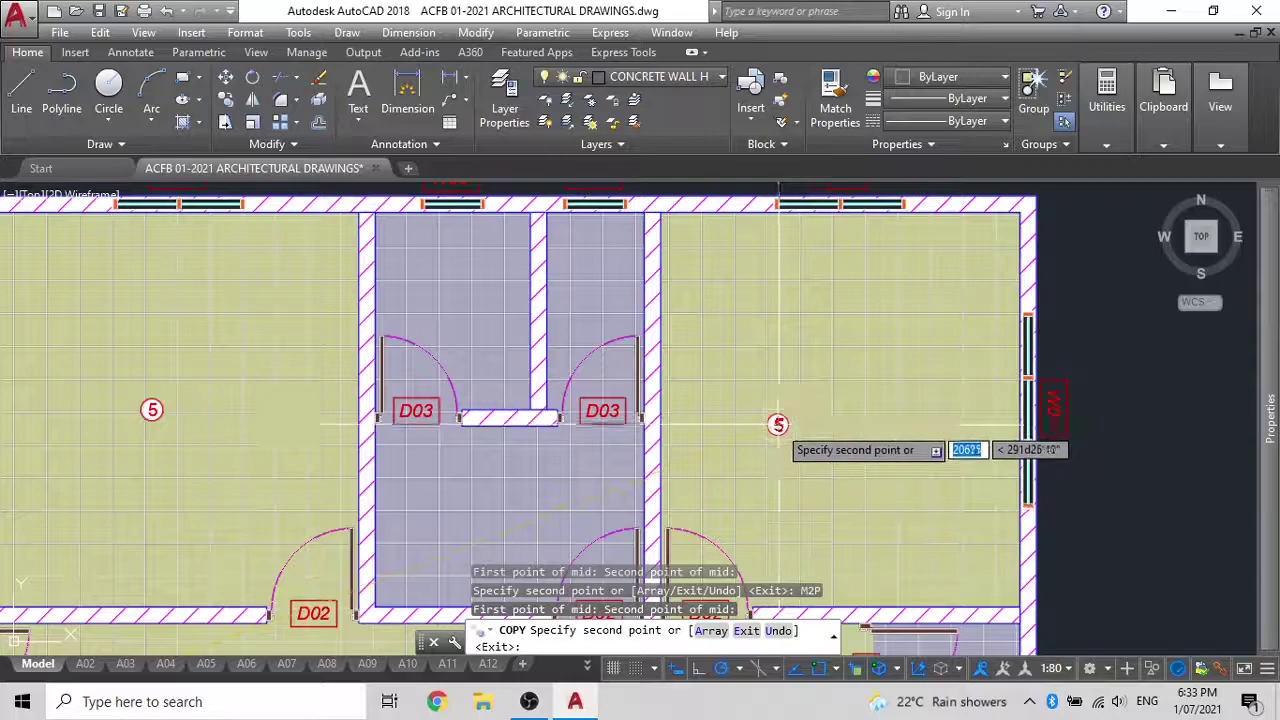
scroll(779, 425, down, 2)
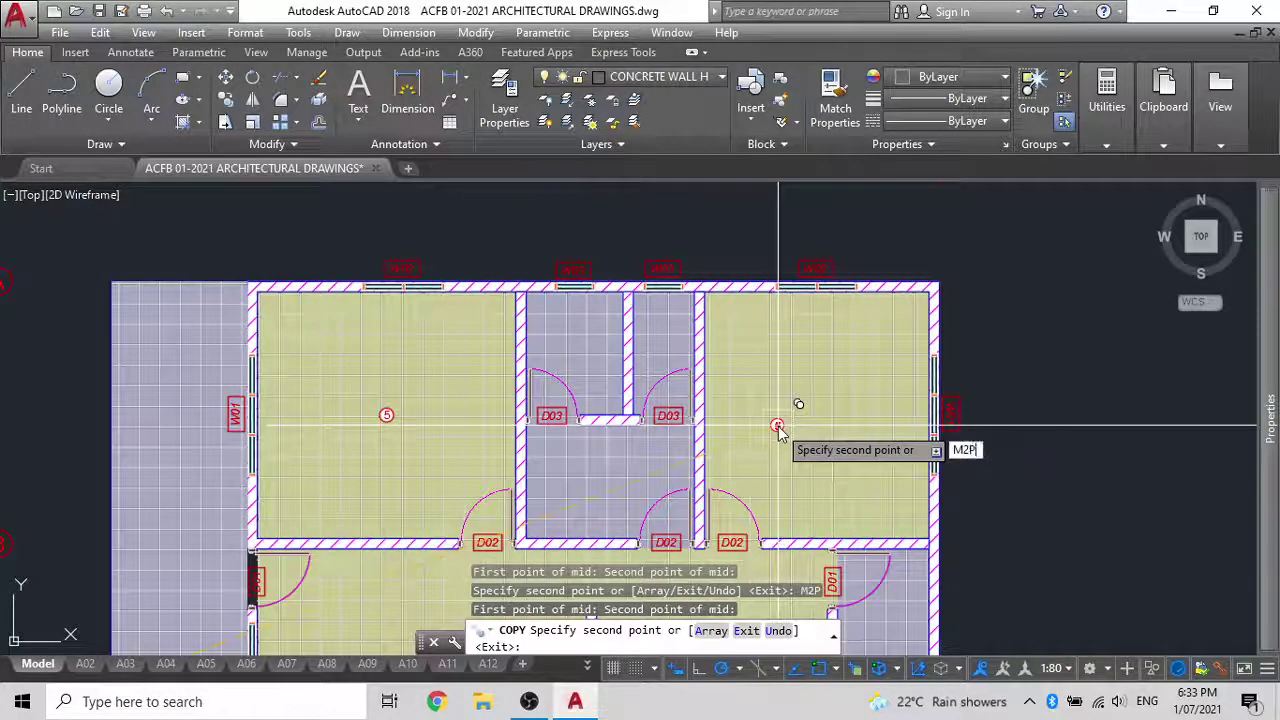
text(M2P)
key(Return)
scroll(714, 549, up, 2)
scroll(863, 476, up, 7)
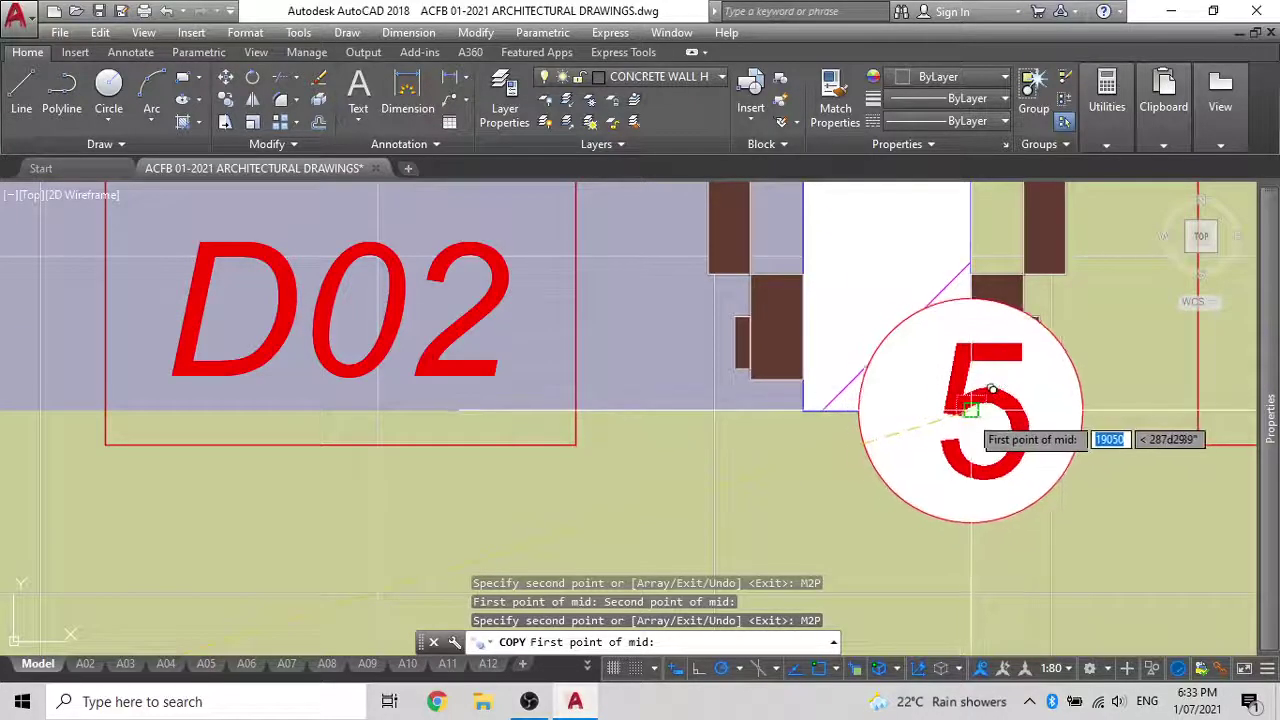
click(970, 412)
scroll(830, 412, down, 4)
scroll(990, 285, up, 3)
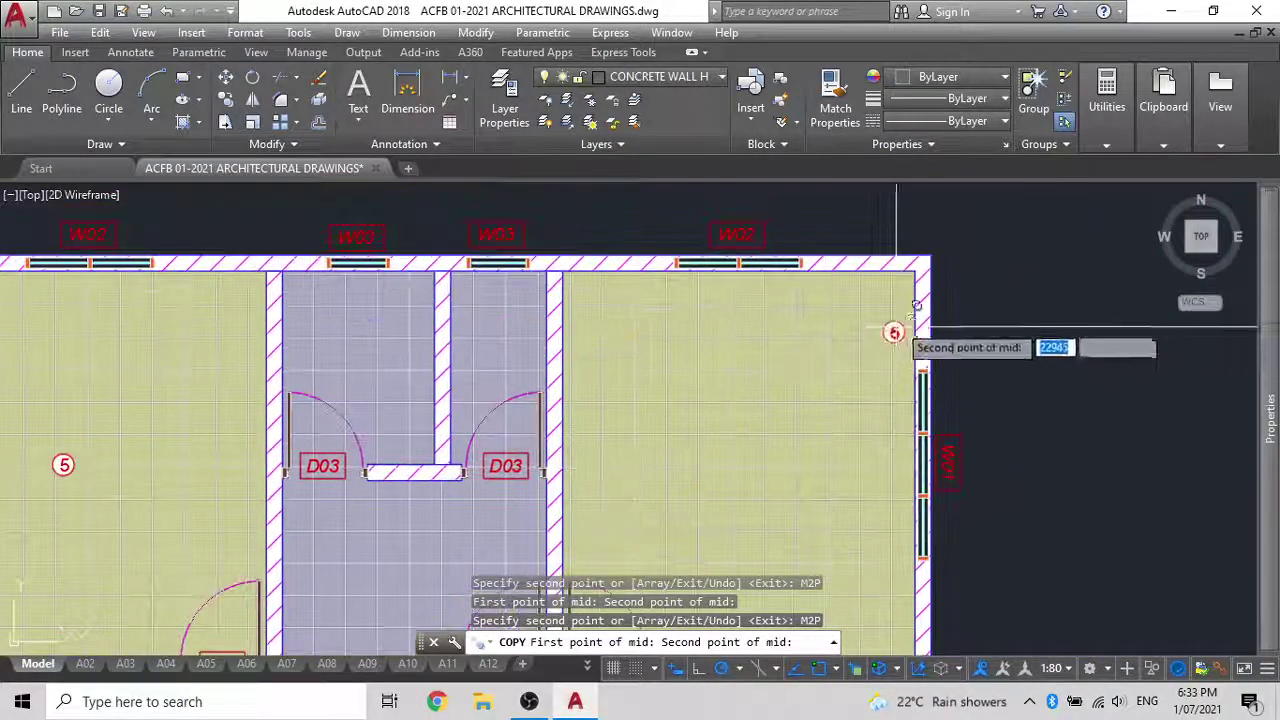
click(918, 262)
Place a 5 tag in the middle of the left-hand small wet room with door D03, using M2P between opposite corners
scroll(880, 320, down, 5)
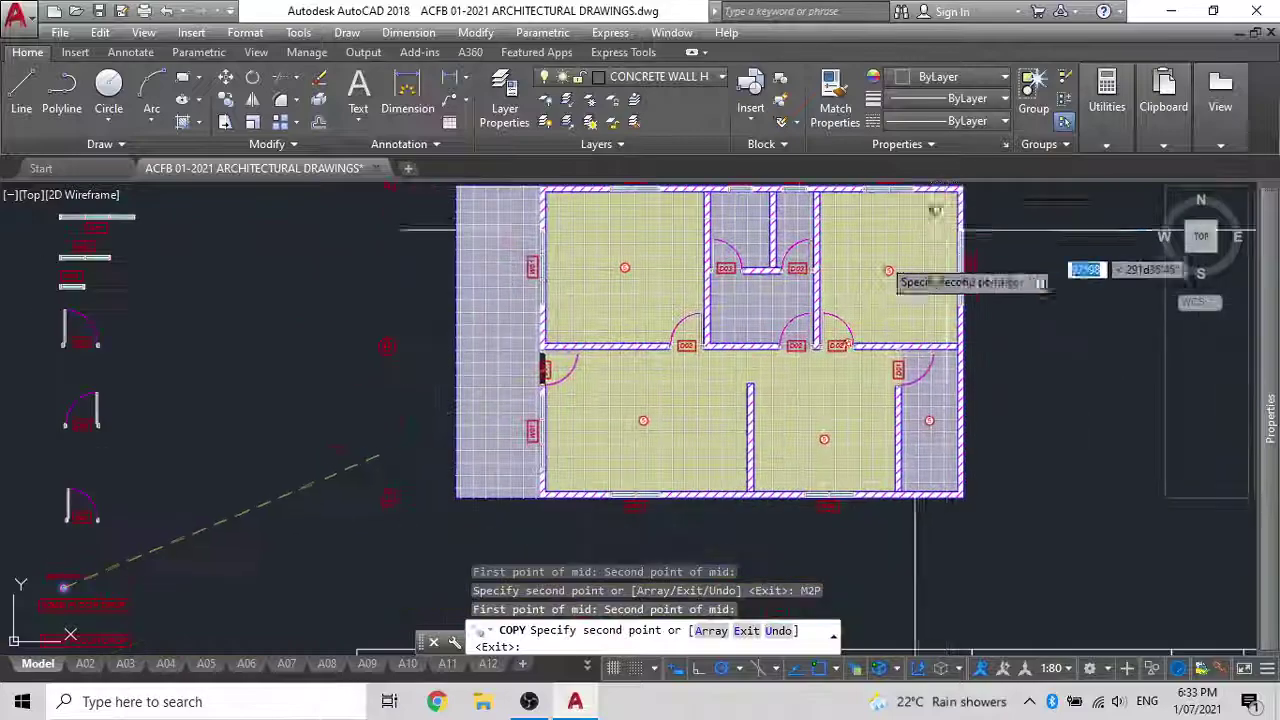
middle_drag(665, 371, 637, 448)
scroll(704, 325, up, 6)
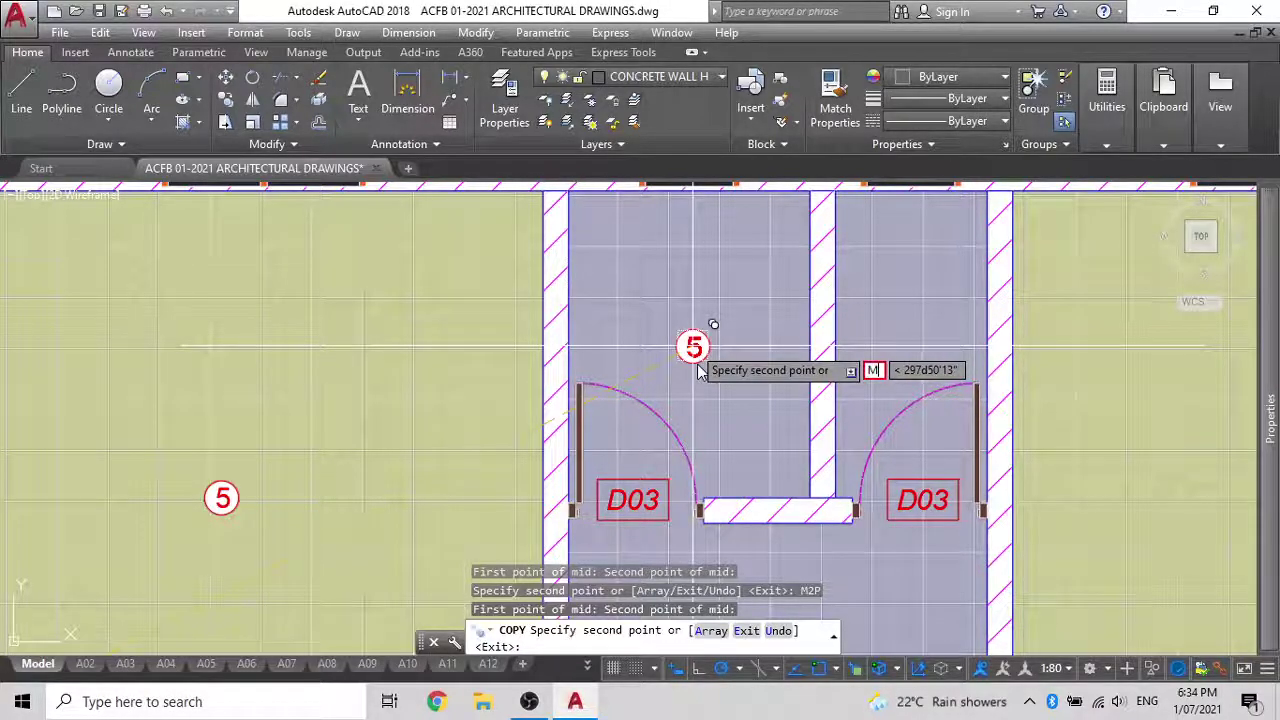
text(P)
key(Return)
click(834, 476)
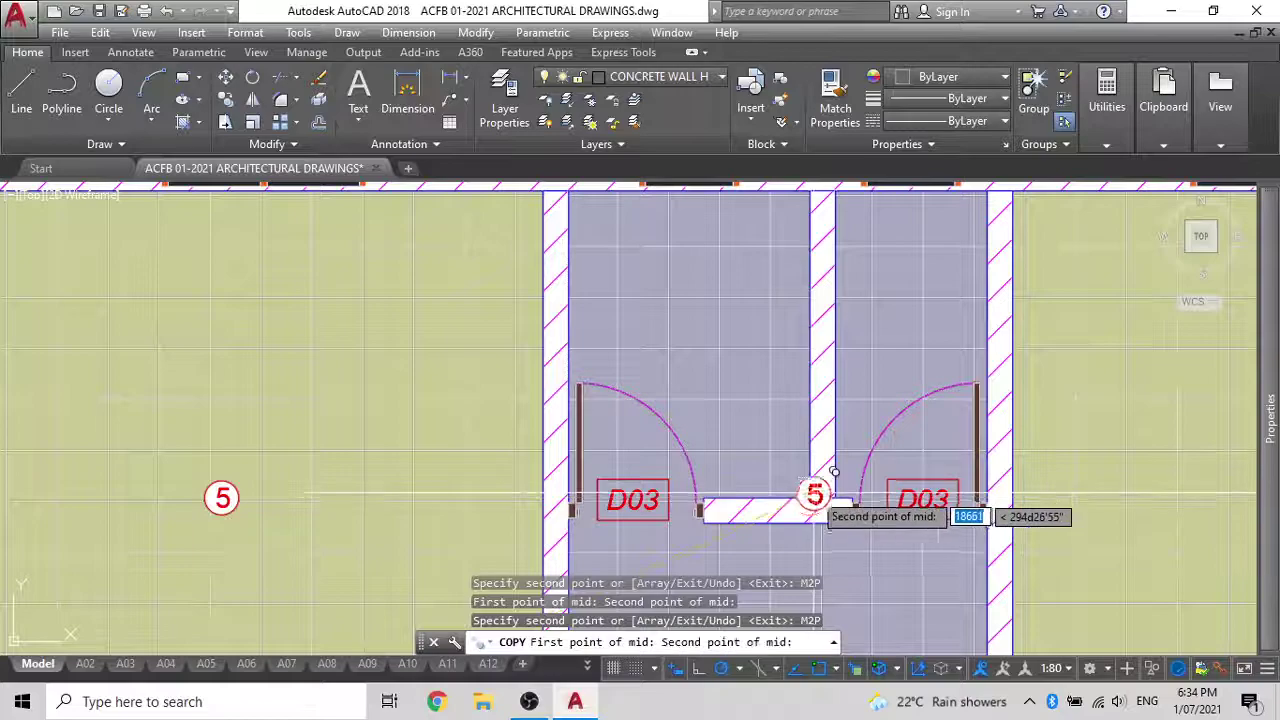
click(576, 189)
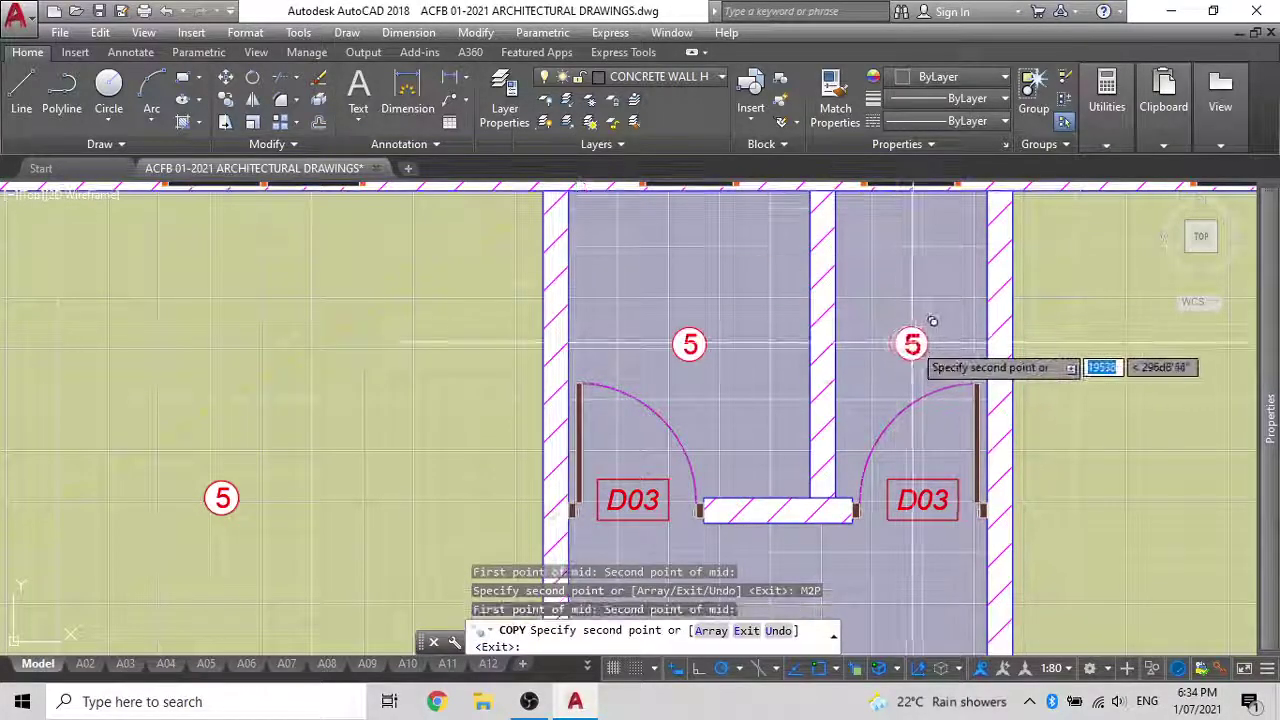
Place a 5 tag in the middle of the adjoining right-hand small wet room, using M2P between opposite corners
text(M2P)
key(Return)
middle_drag(960, 229, 923, 291)
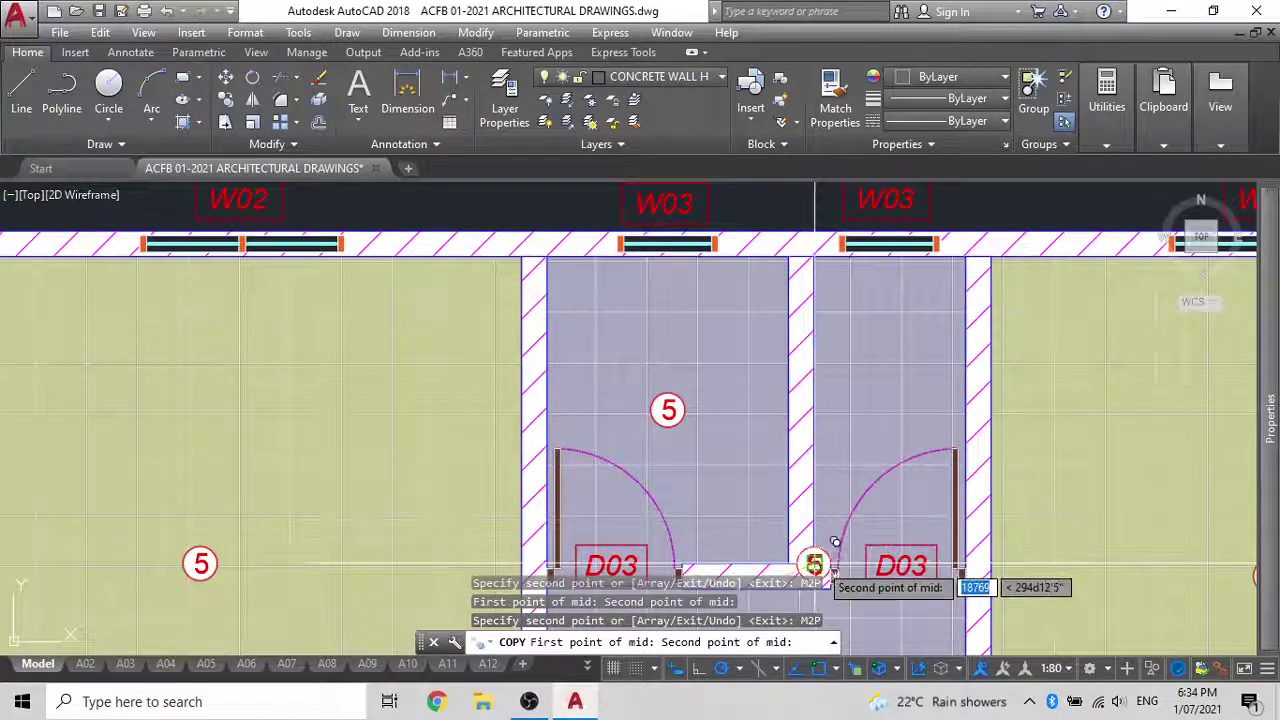
click(811, 563)
Place a 5 tag with M2P in the wet area below the two small D03 rooms and end the copying
scroll(872, 427, down, 4)
scroll(828, 414, up, 4)
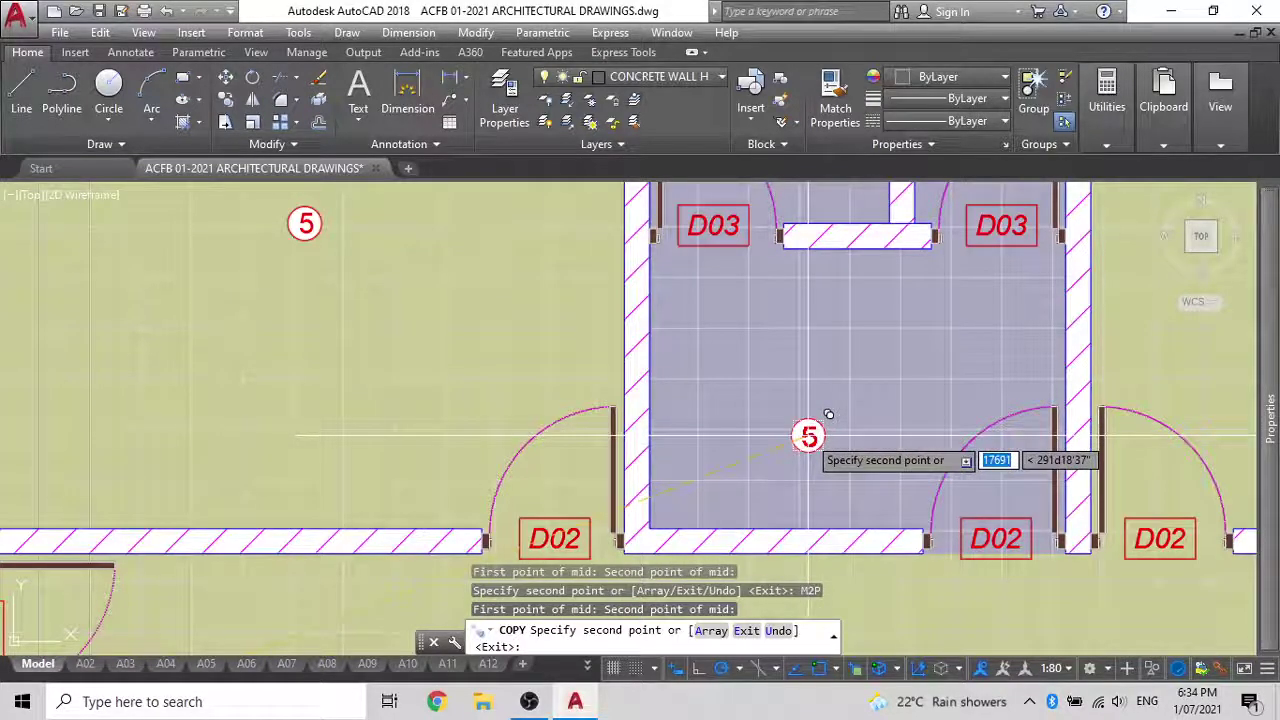
text(M2P)
key(Return)
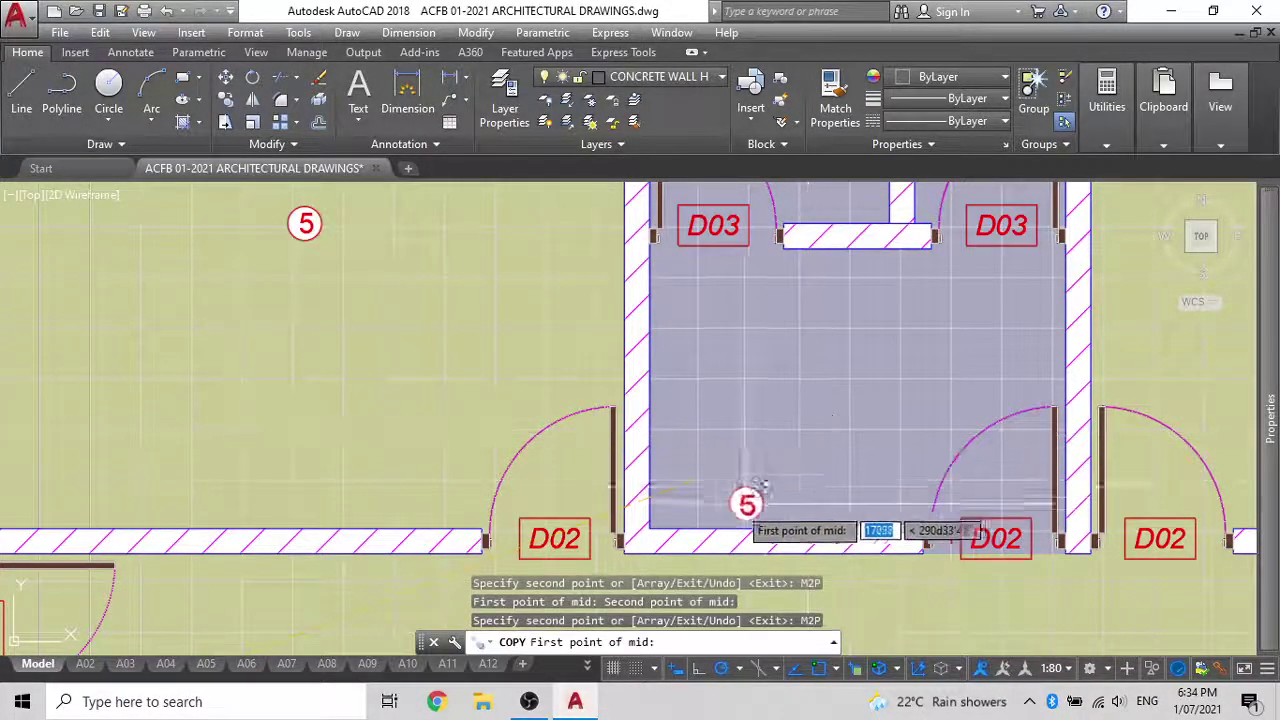
click(645, 532)
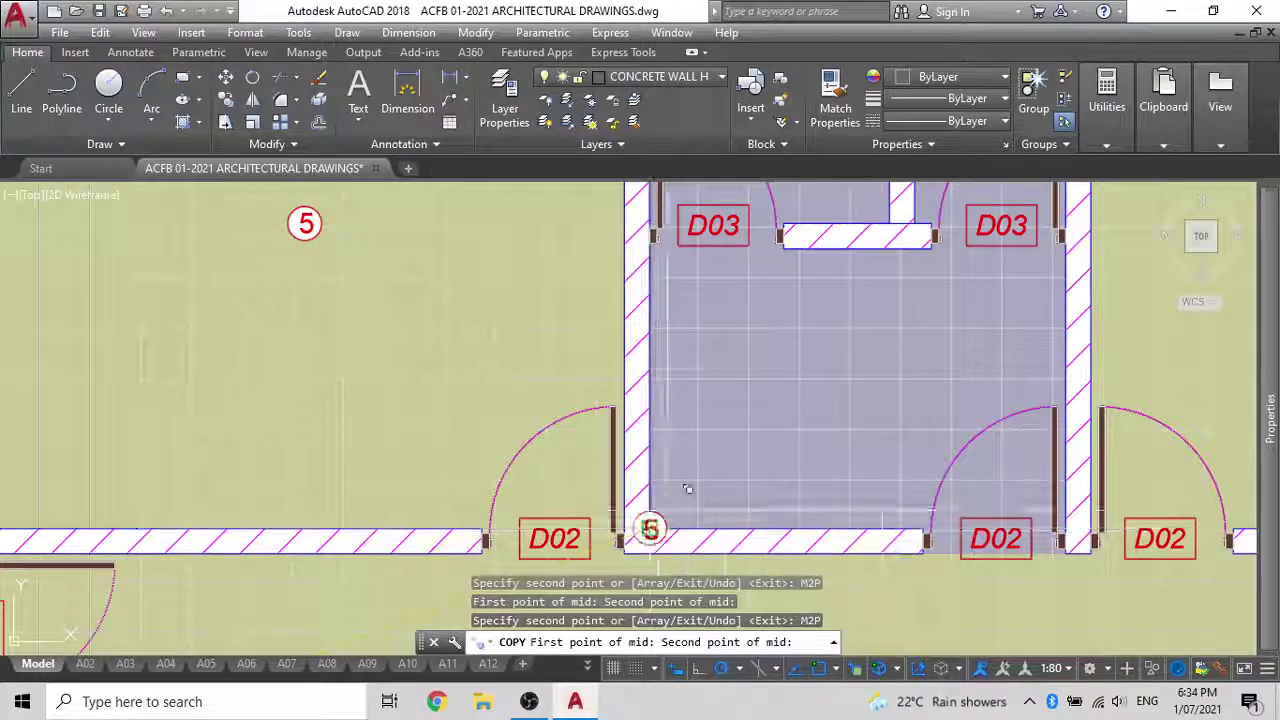
click(1068, 240)
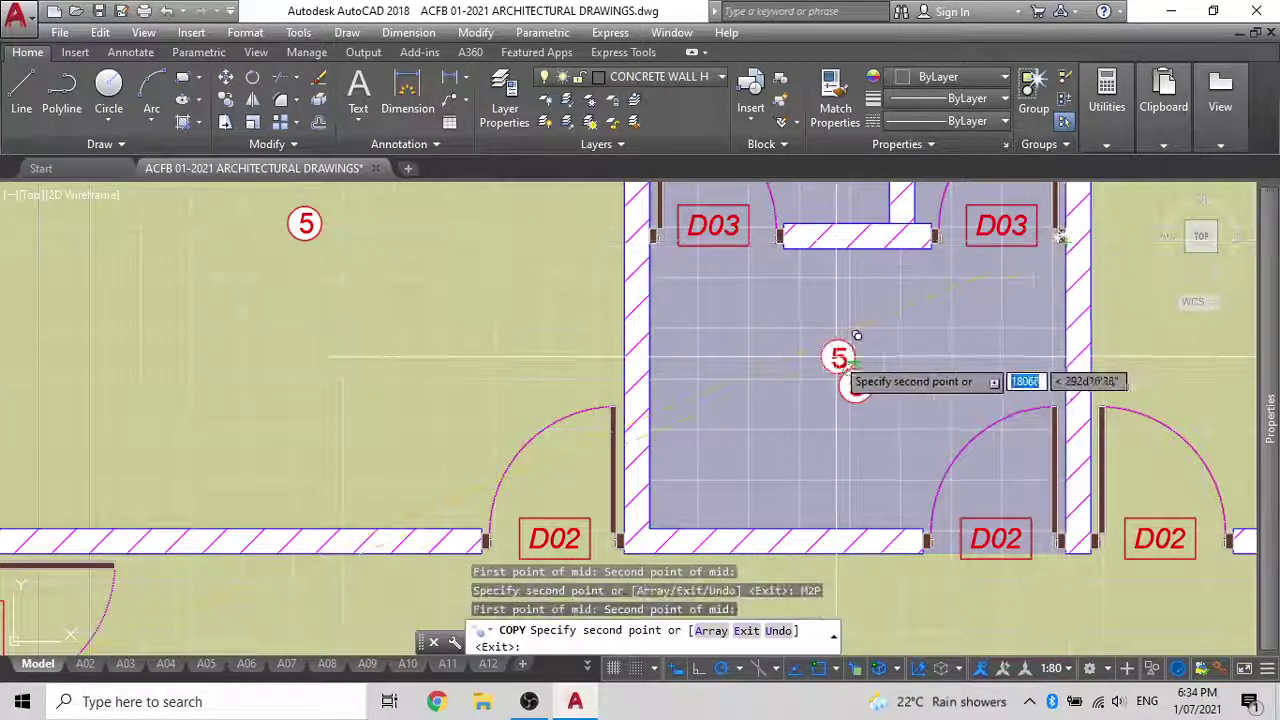
scroll(880, 370, down, 5)
key(Escape)
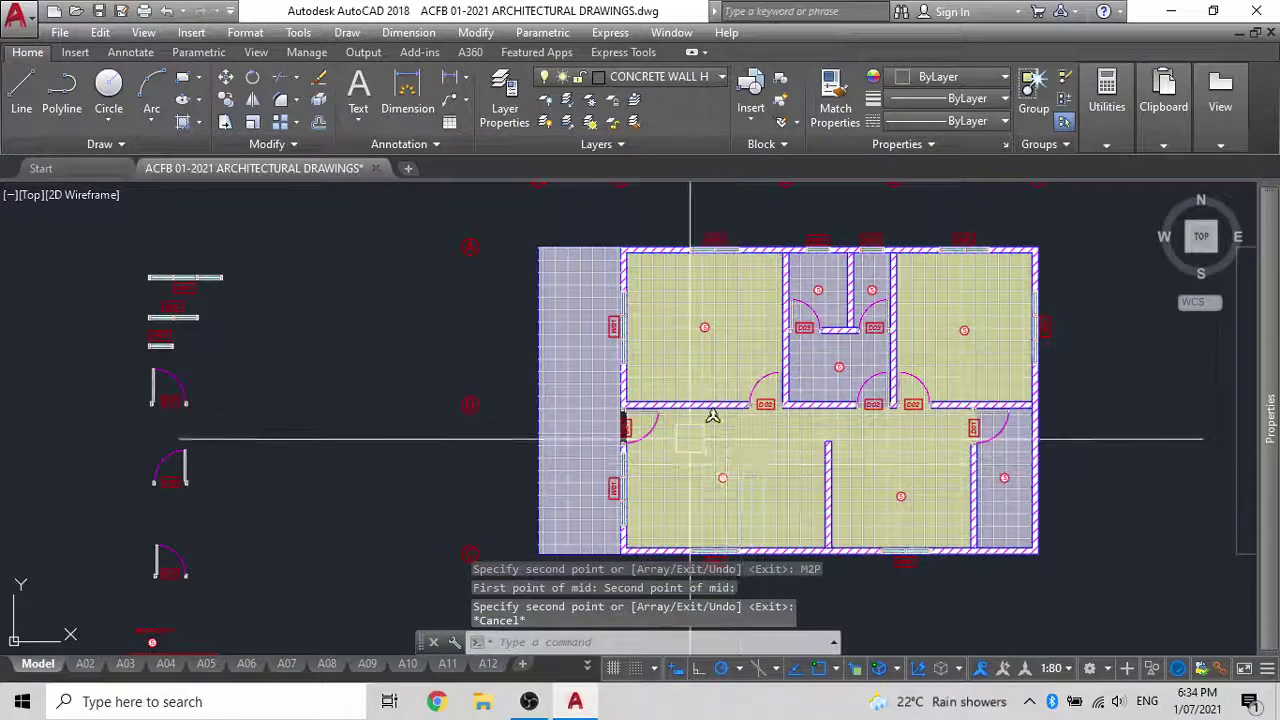
Copy the 5 tag from the large lower-left room to the centre of the tiled strip outside the left wall, using M2P between the strip's corners
click(723, 477)
text(CO)
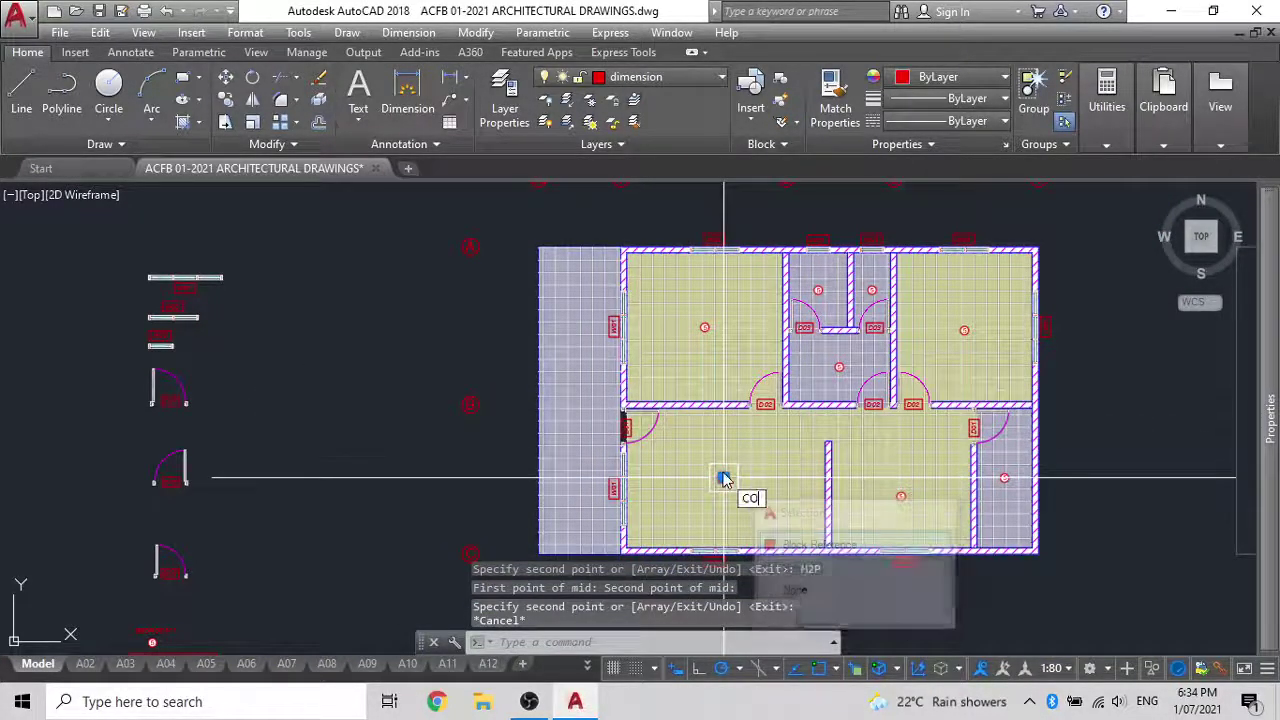
scroll(726, 480, up, 5)
key(Return)
scroll(718, 488, up, 2)
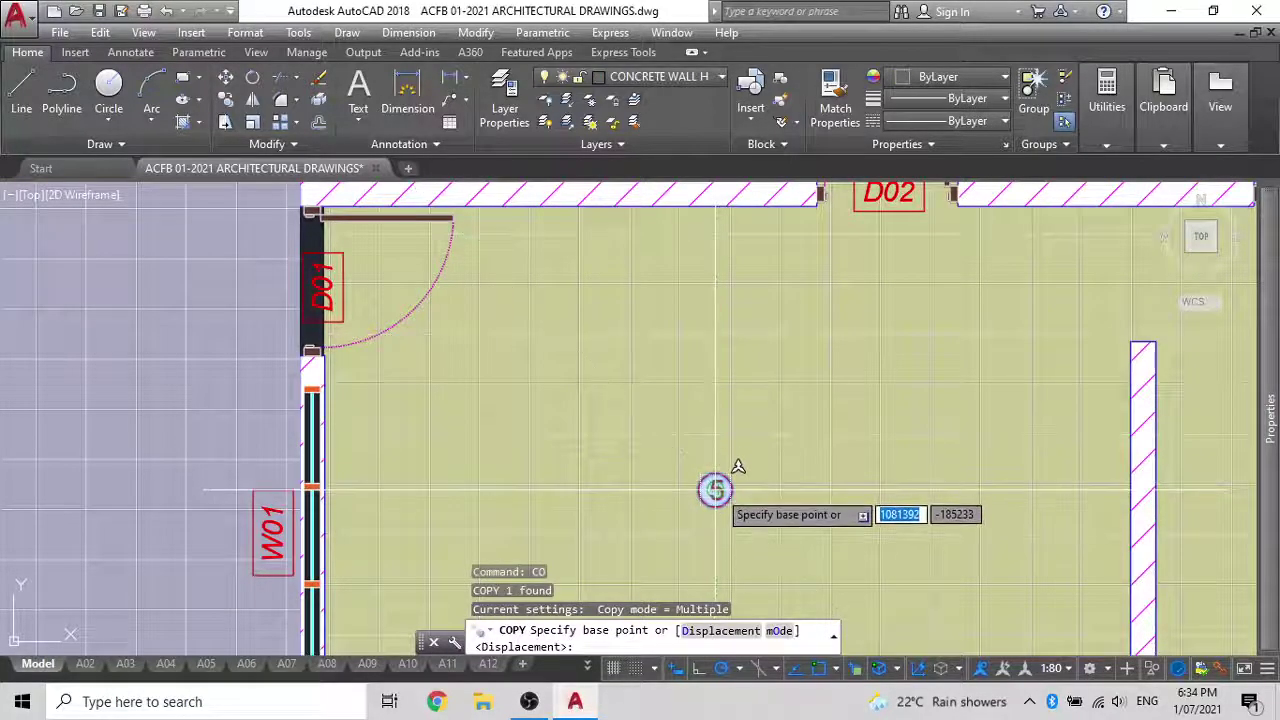
scroll(470, 420, down, 6)
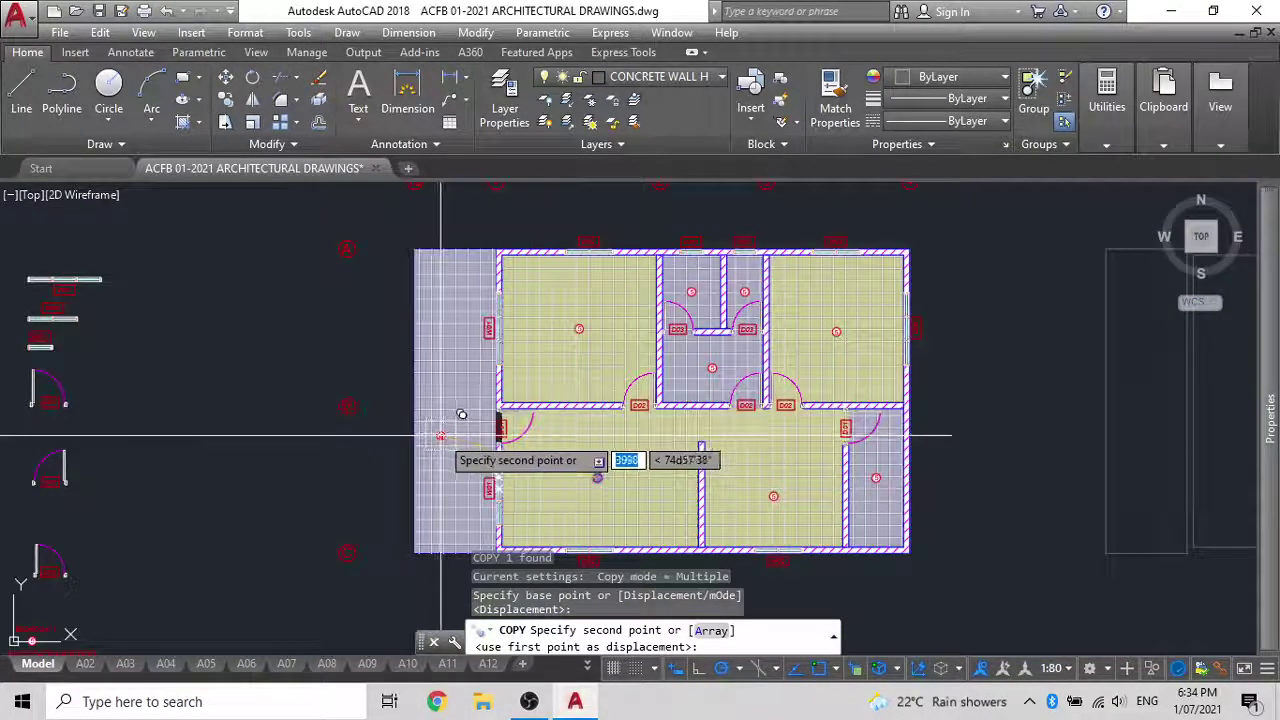
text(P)
key(Return)
scroll(450, 440, up, 3)
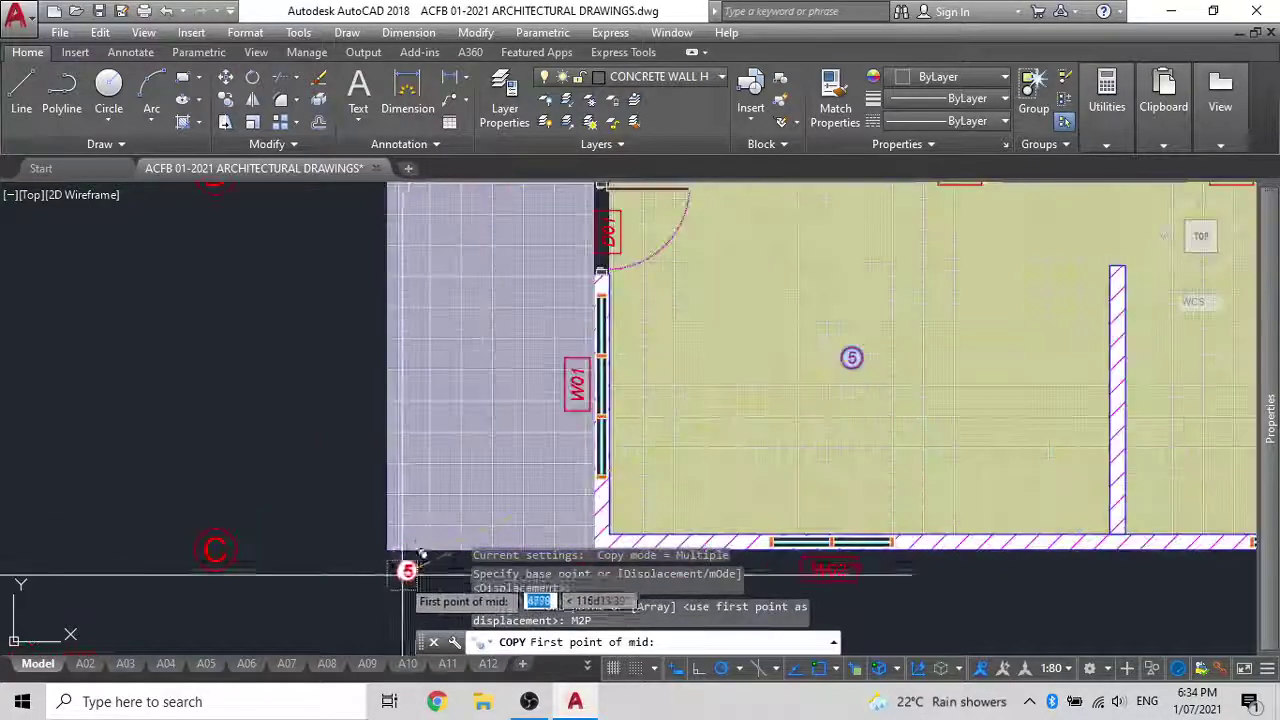
click(388, 549)
middle_drag(421, 513, 378, 556)
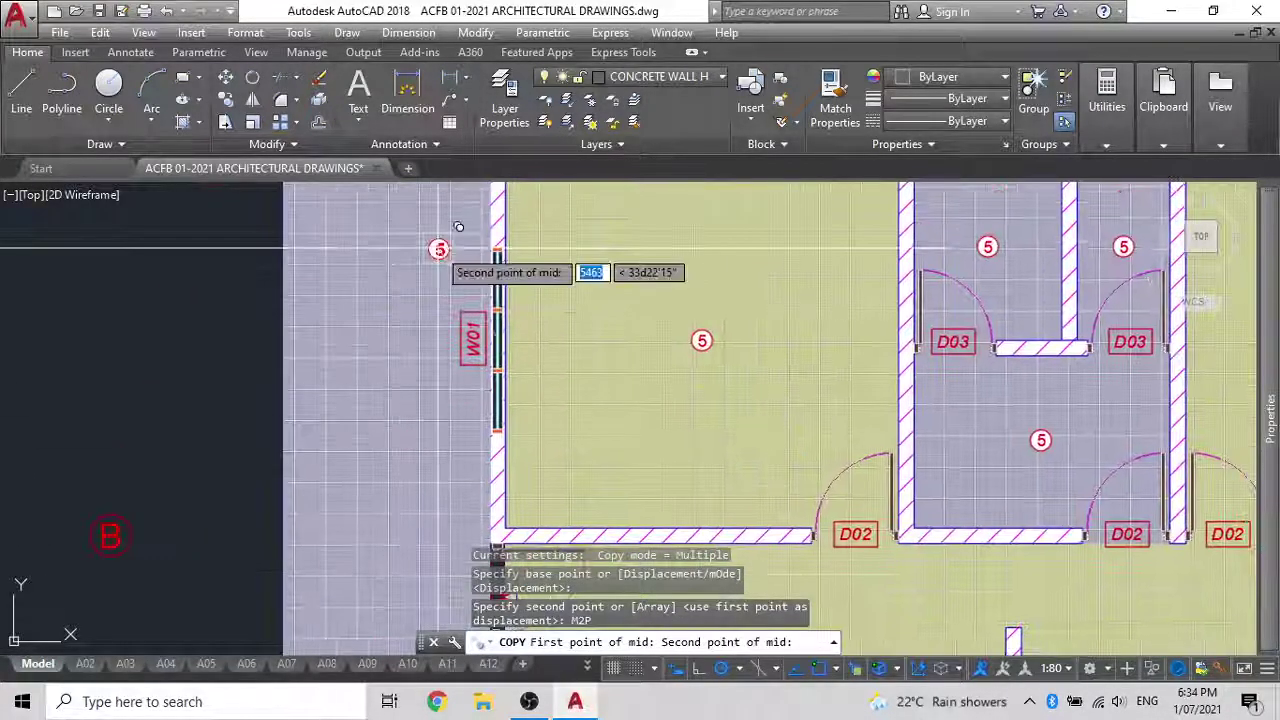
middle_drag(455, 208, 421, 479)
scroll(351, 505, down, 5)
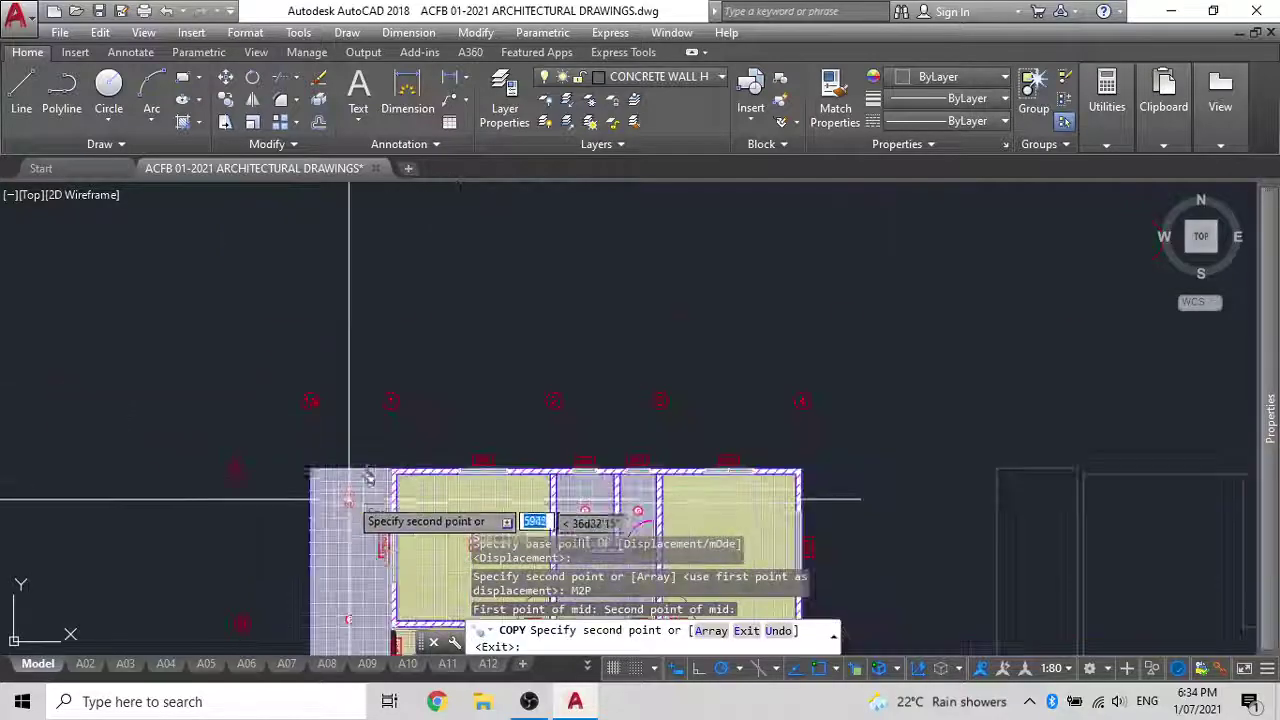
middle_drag(408, 421, 519, 215)
key(Return)
Examine the floor finishes legend to see which key number belongs to each tile pattern
middle_drag(635, 383, 777, 55)
middle_drag(486, 523, 356, 463)
scroll(398, 431, up, 2)
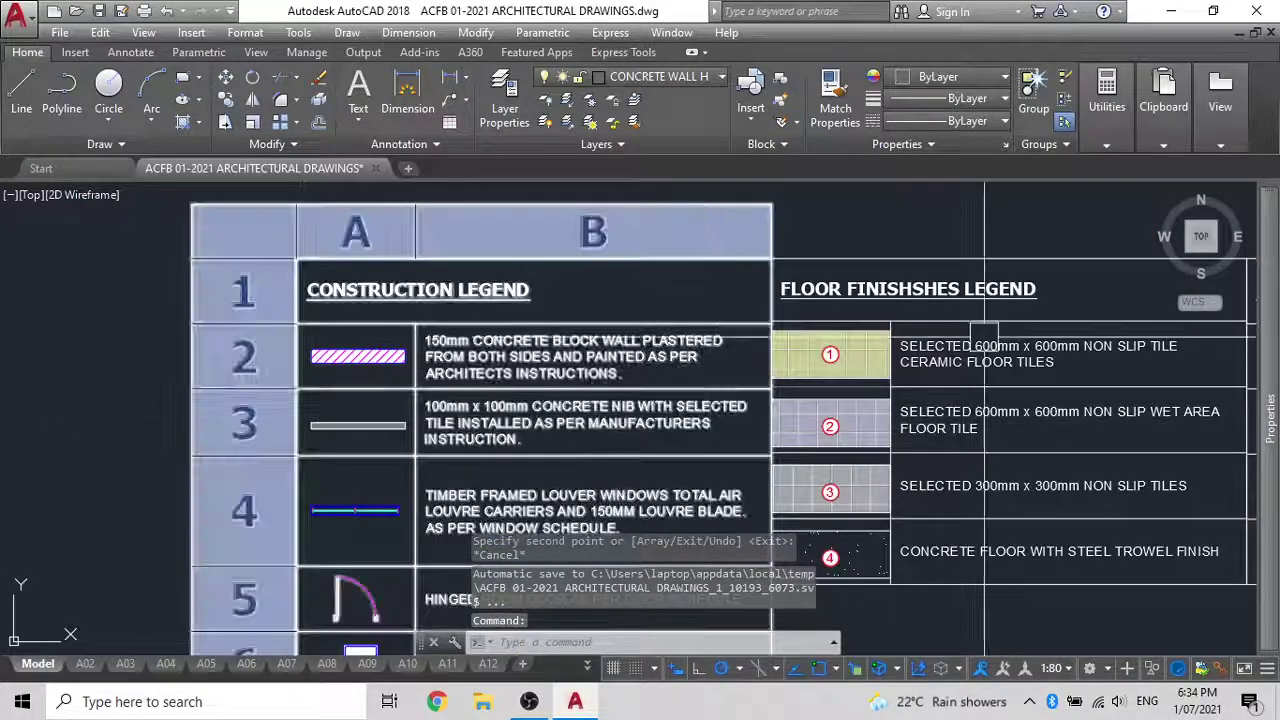
middle_drag(855, 343, 682, 340)
scroll(682, 340, up, 4)
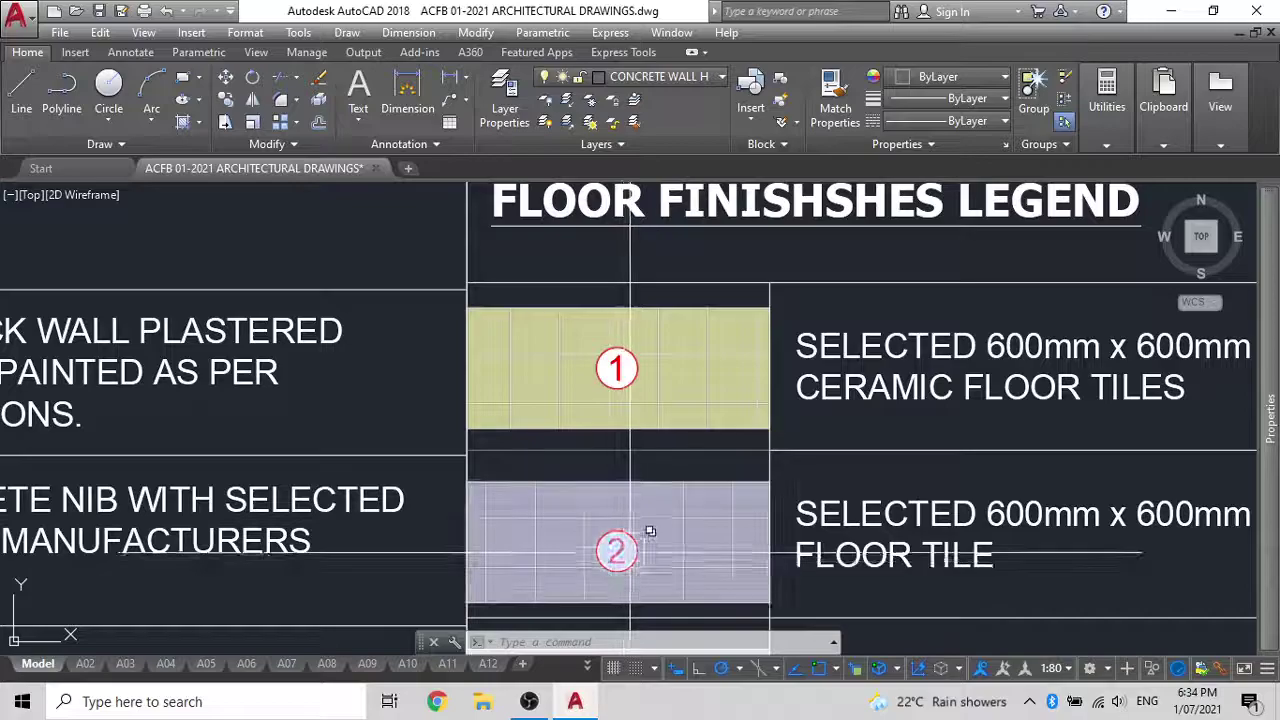
Change the key number of the tag in the large lower-left room to 1
scroll(630, 552, down, 8)
scroll(610, 400, up, 4)
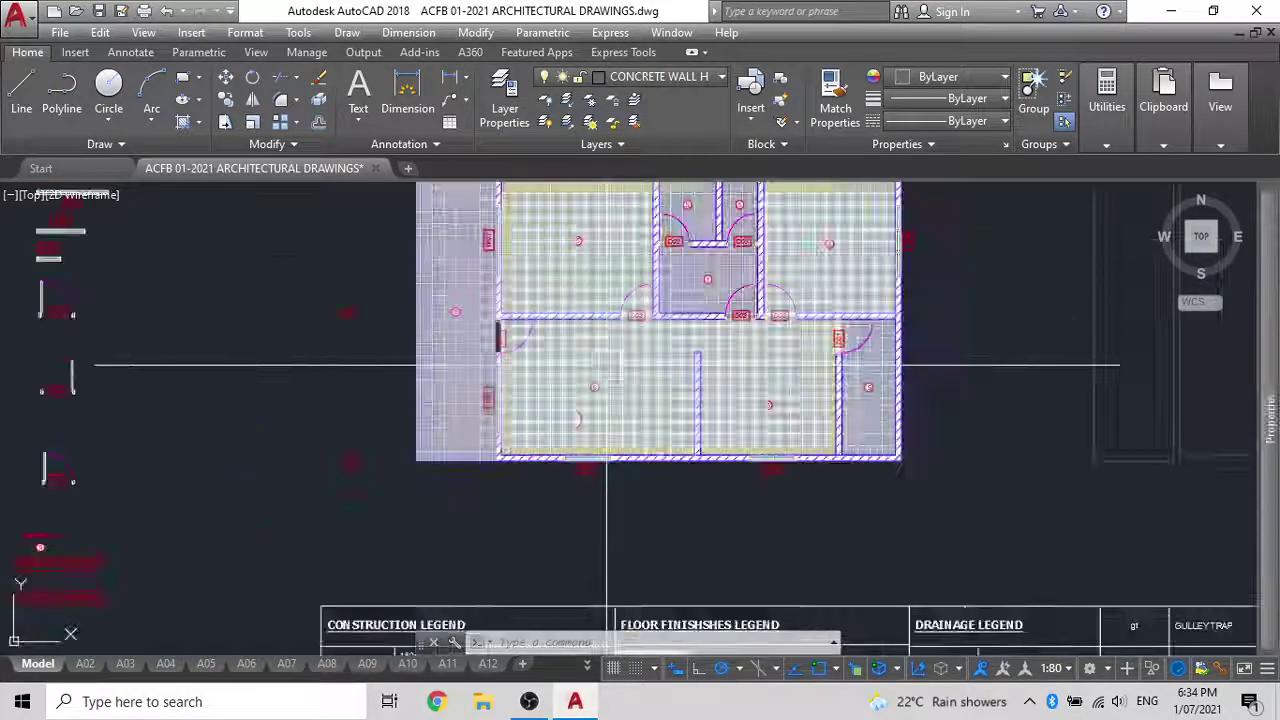
scroll(606, 366, up, 6)
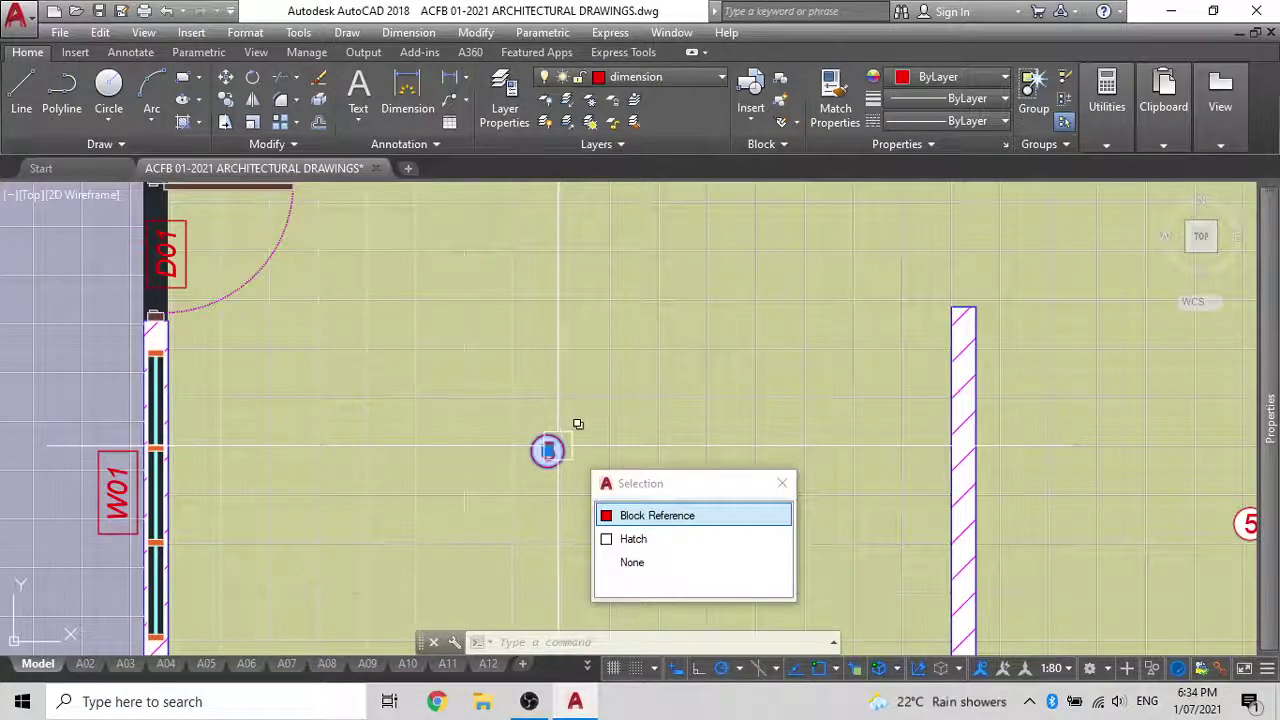
click(660, 515)
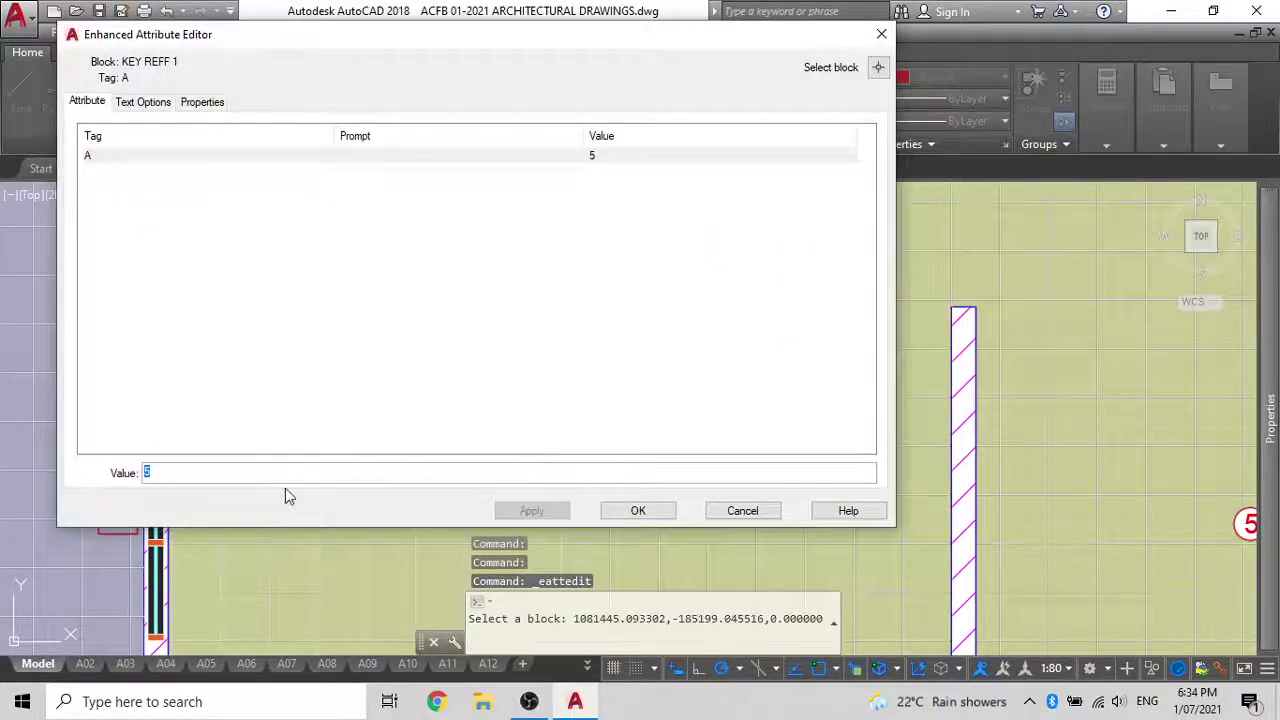
text(1)
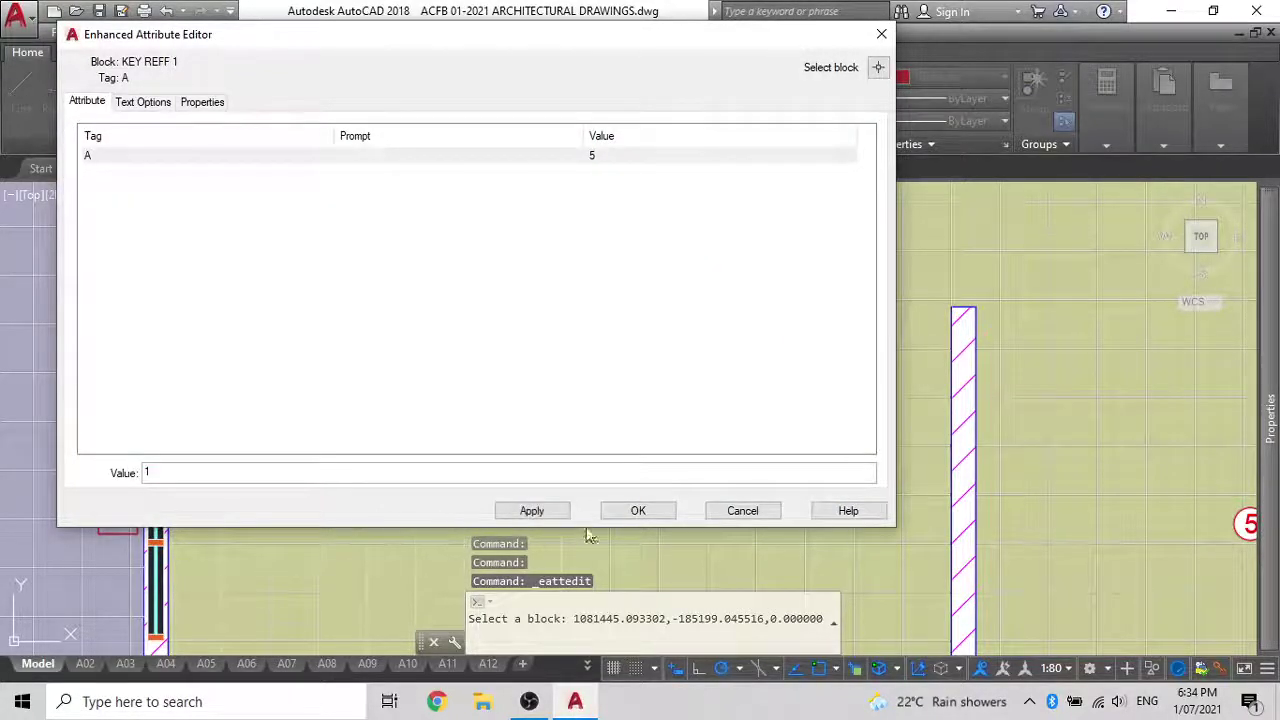
click(638, 511)
Edit the first floor finishes legend entry to read SELECTED 600mm x 600mm NON SLIP CERAMIC FLOOR TILES
scroll(546, 449, down, 5)
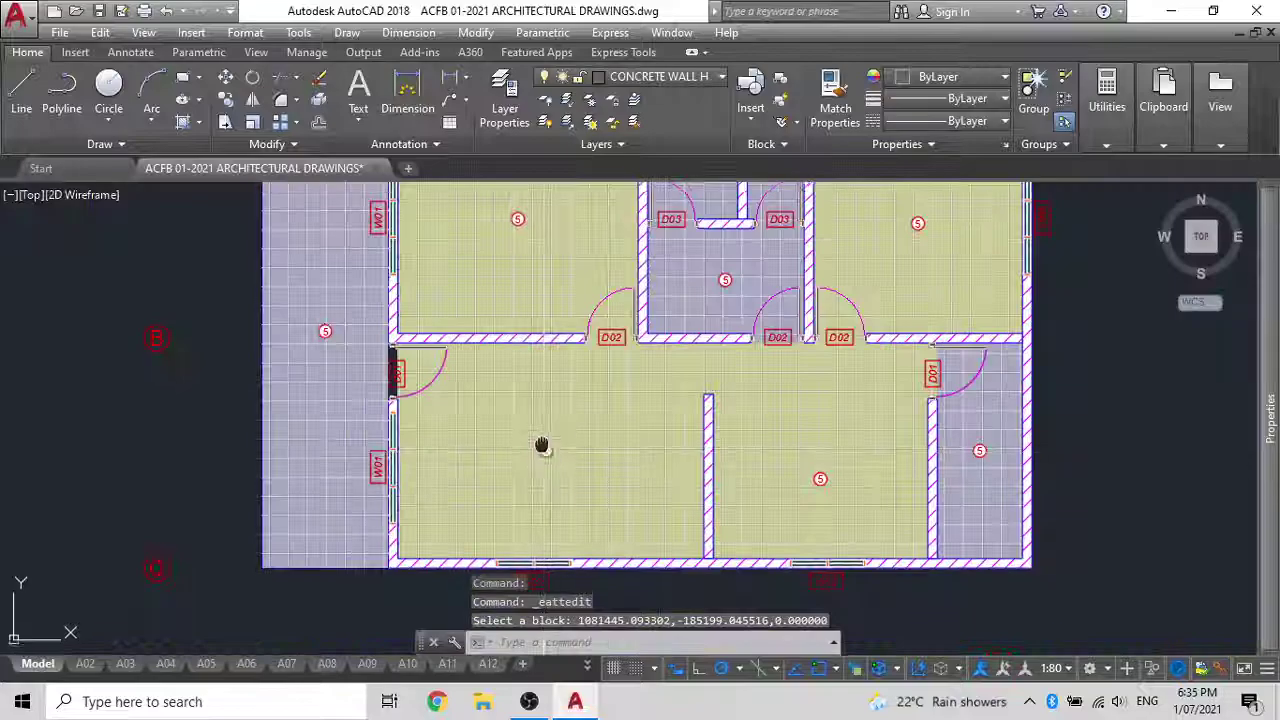
middle_drag(540, 446, 515, 200)
middle_drag(550, 417, 518, 229)
scroll(655, 486, up, 2)
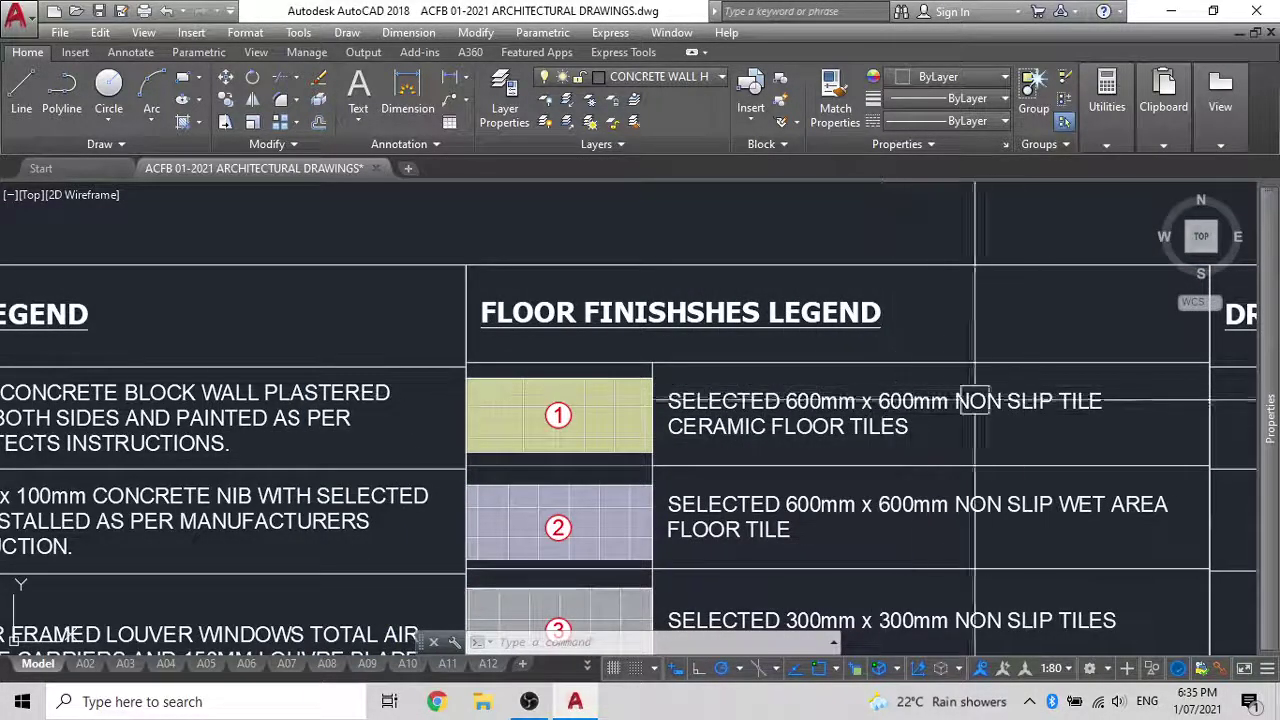
scroll(832, 427, down, 2)
scroll(800, 440, up, 4)
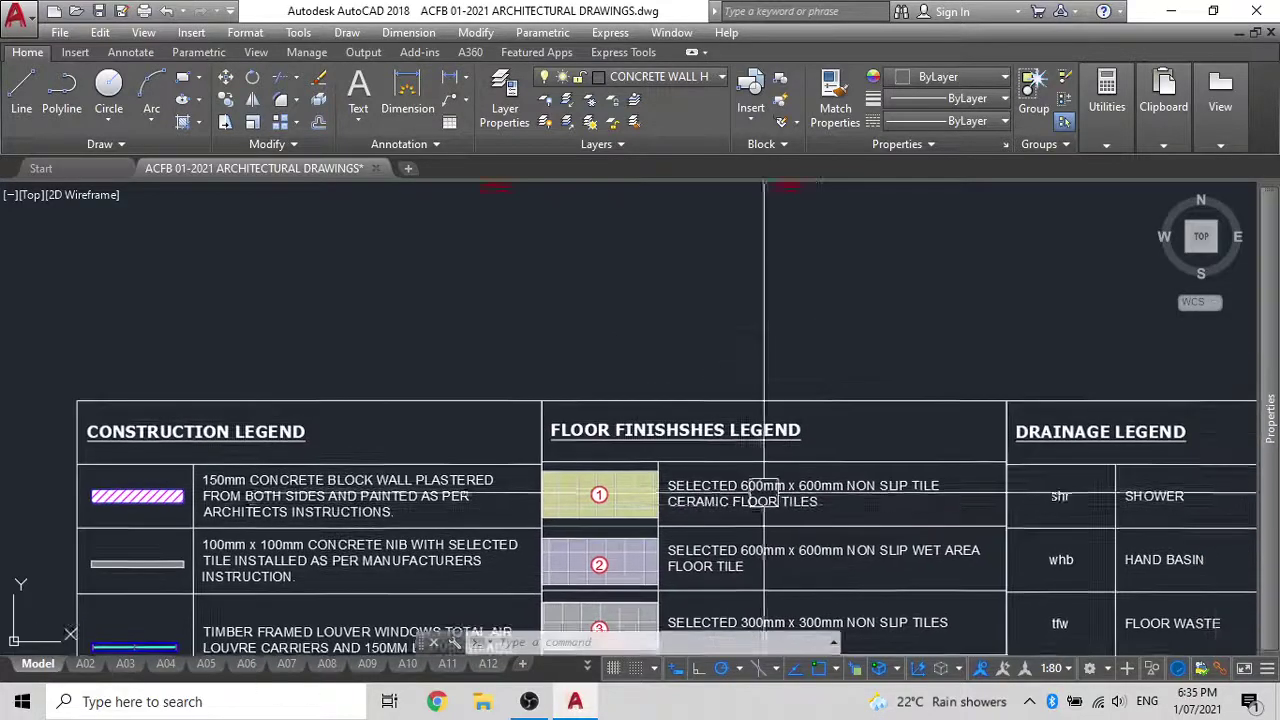
click(864, 485)
double_click(864, 485)
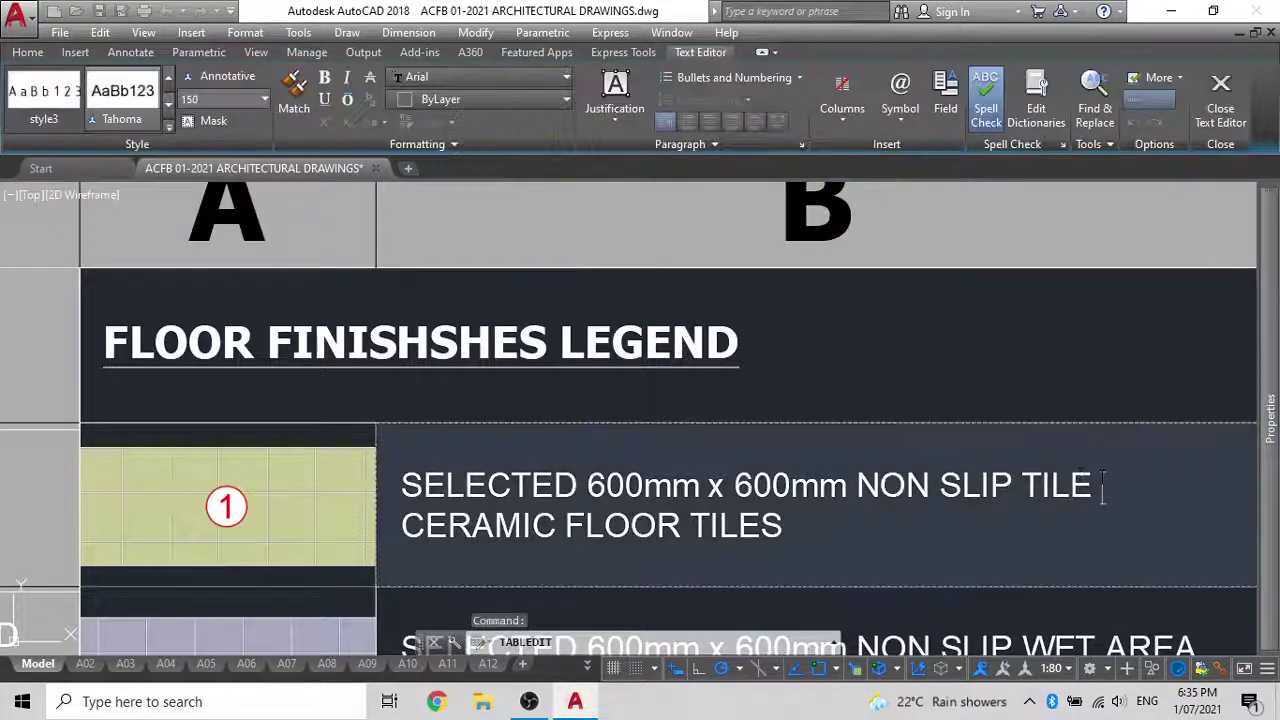
key(BackSpace)
key(BackSpace)
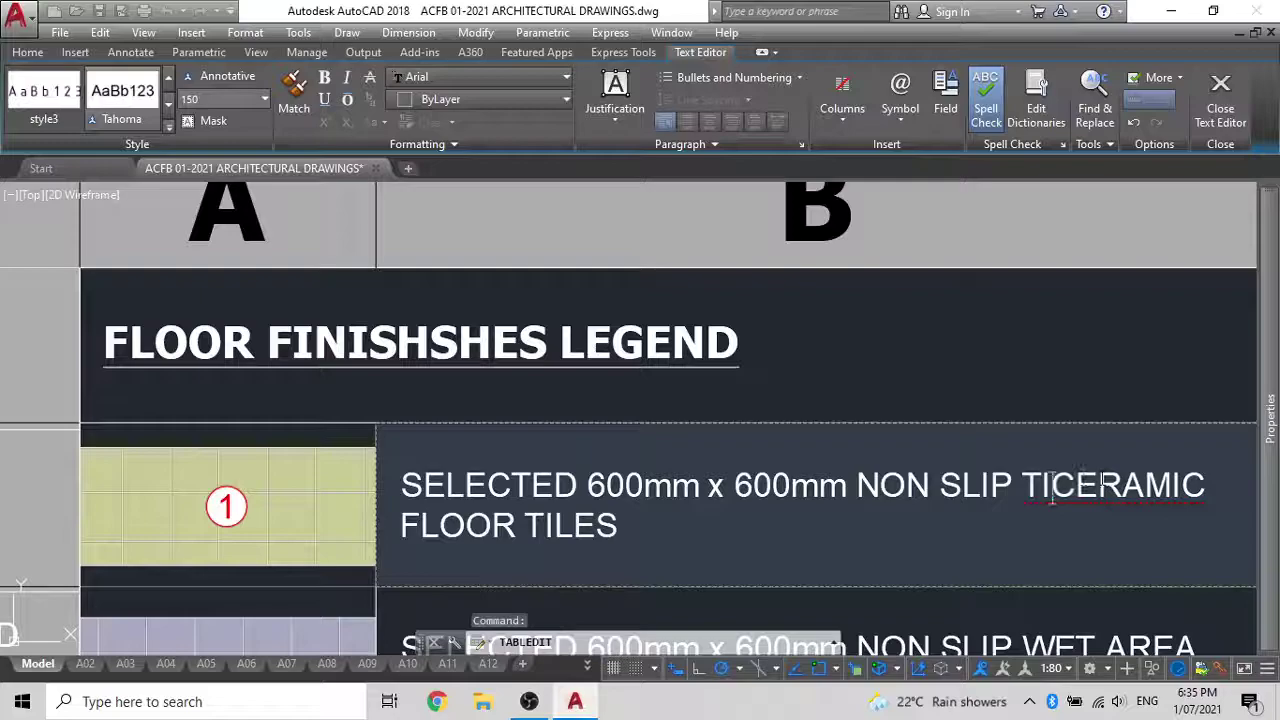
click(957, 394)
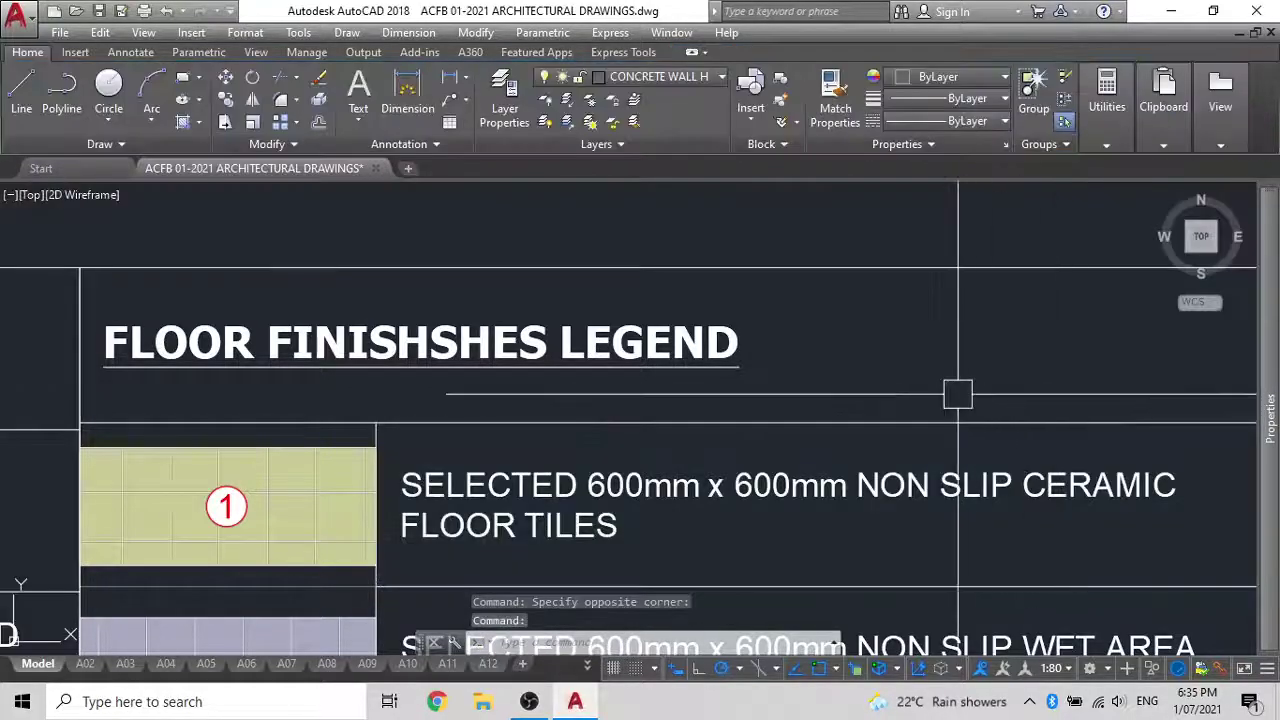
Examine the tile descriptions for keys 1 and 2 in the floor finishes legend
scroll(610, 500, down, 2)
middle_drag(610, 500, 628, 425)
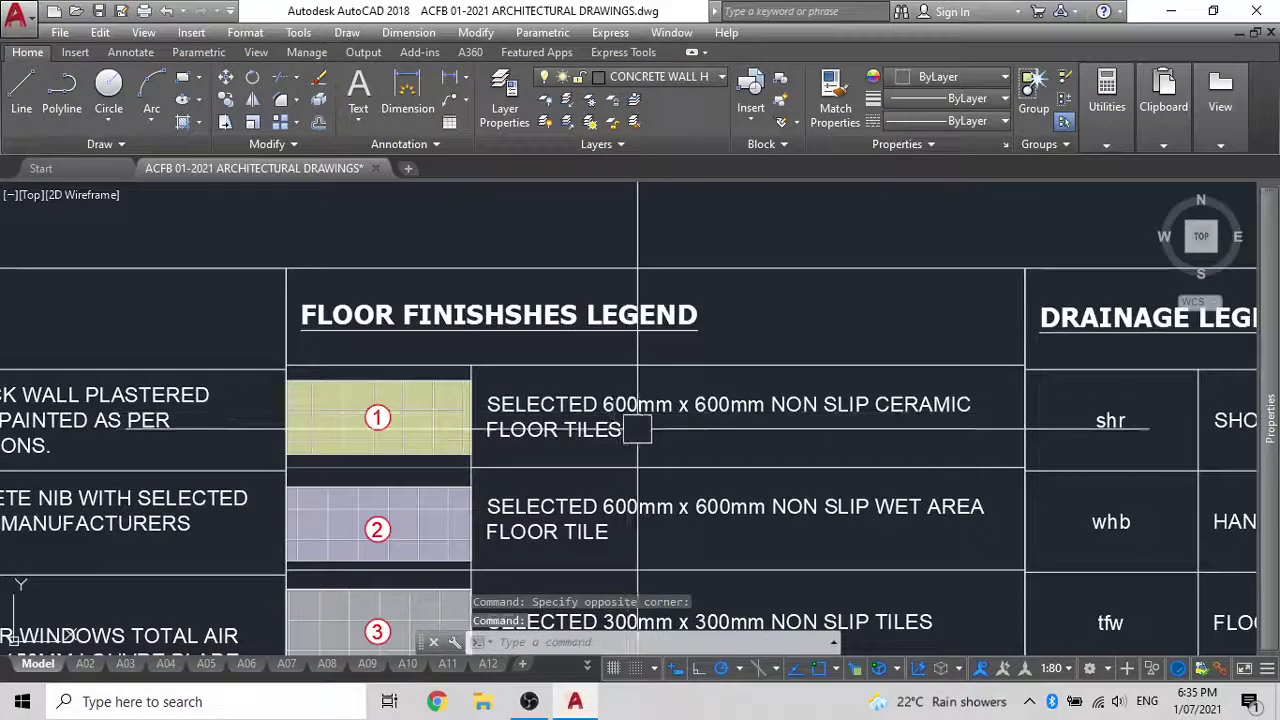
scroll(620, 430, up, 2)
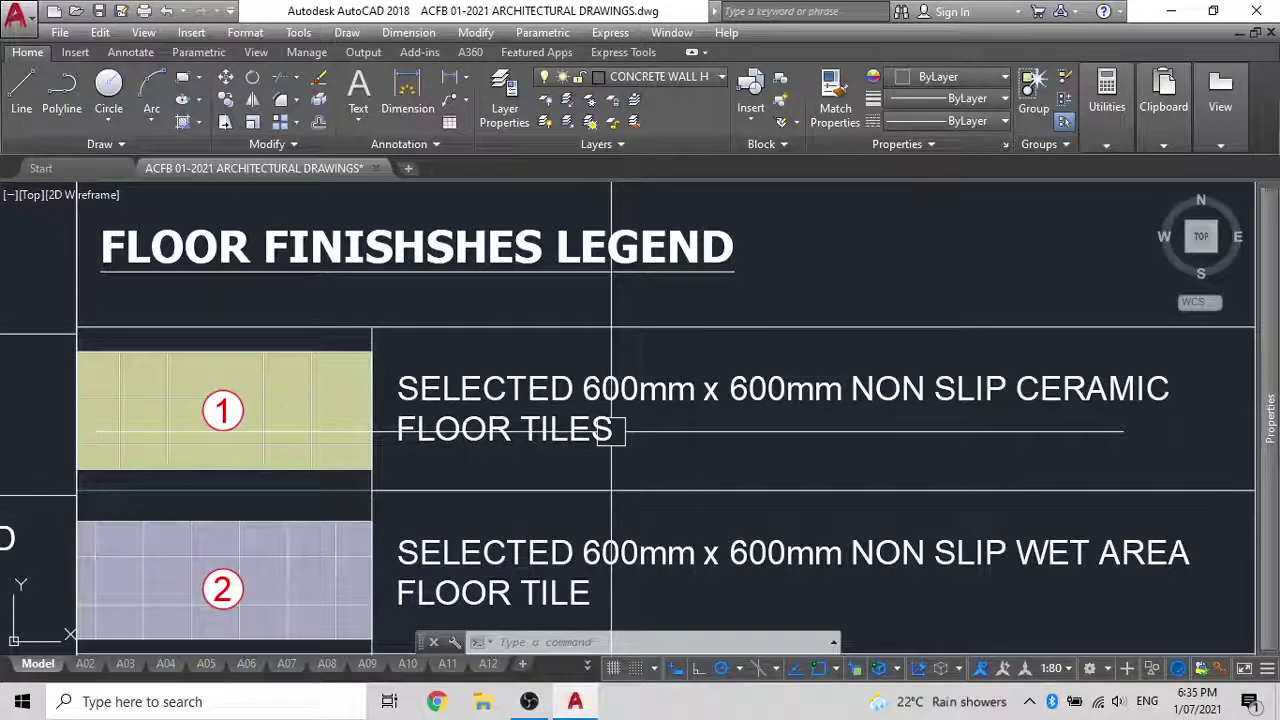
scroll(605, 420, down, 4)
middle_drag(607, 278, 594, 418)
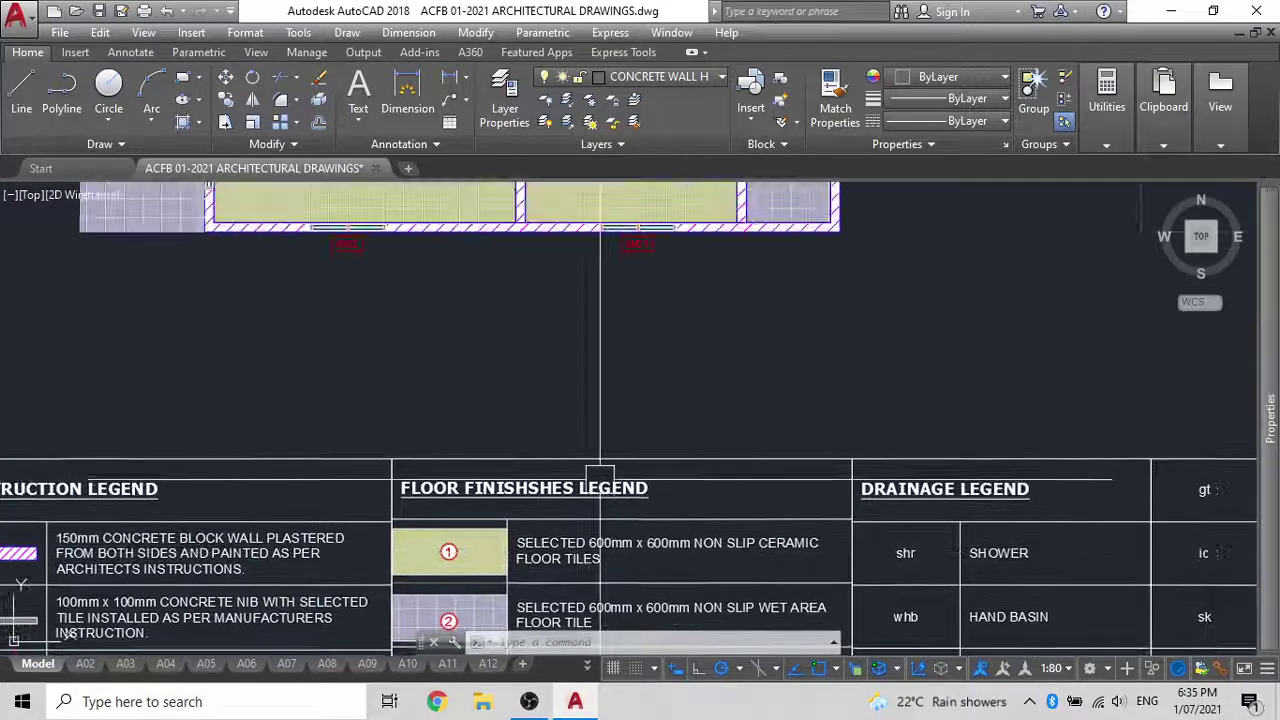
scroll(600, 410, down, 3)
scroll(600, 415, up, 4)
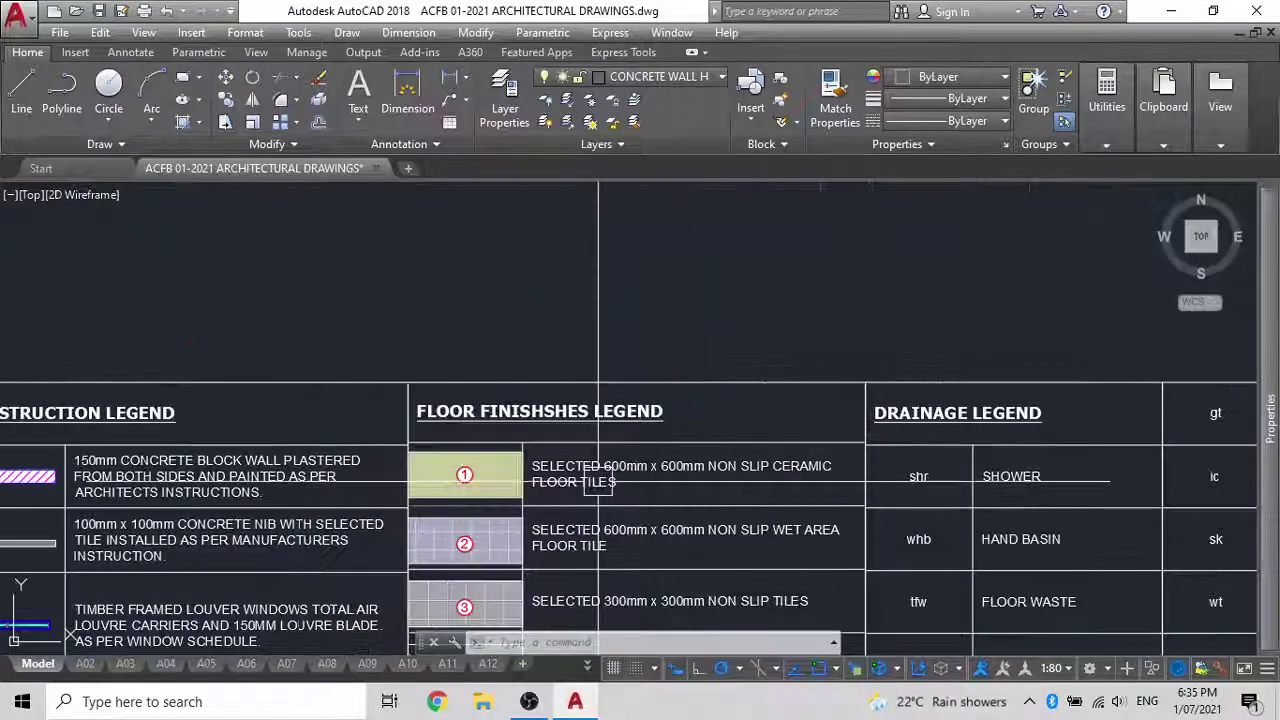
scroll(598, 480, down, 3)
middle_drag(630, 346, 640, 431)
Change the key number of the tag in the lower room beyond the short partition wall to 1
scroll(519, 418, up, 4)
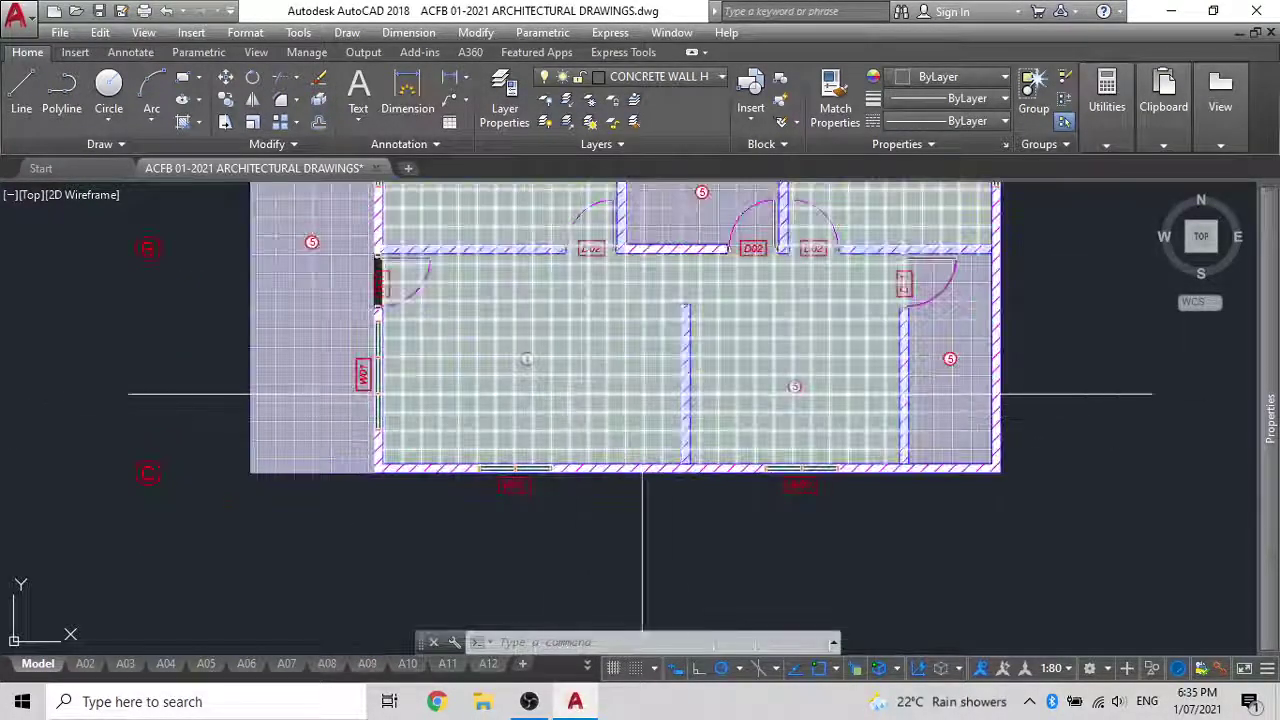
click(794, 386)
click(794, 386)
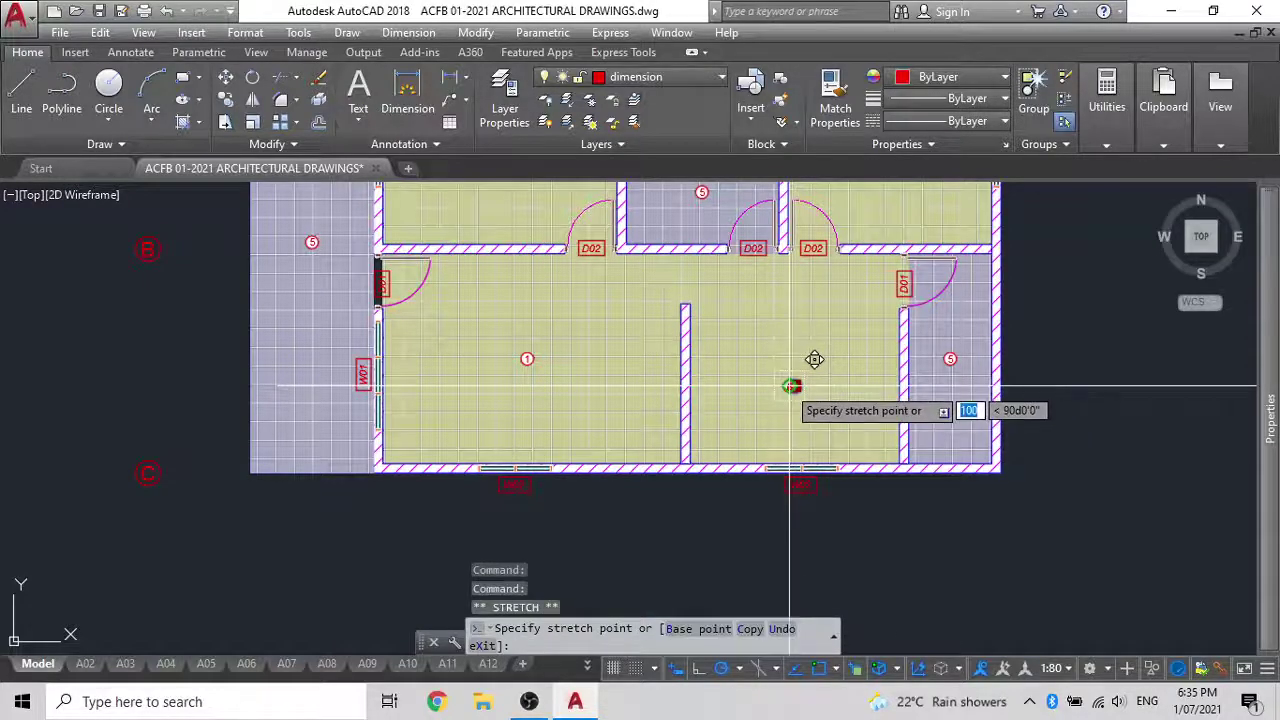
key(Escape)
scroll(809, 367, up, 5)
double_click(800, 377)
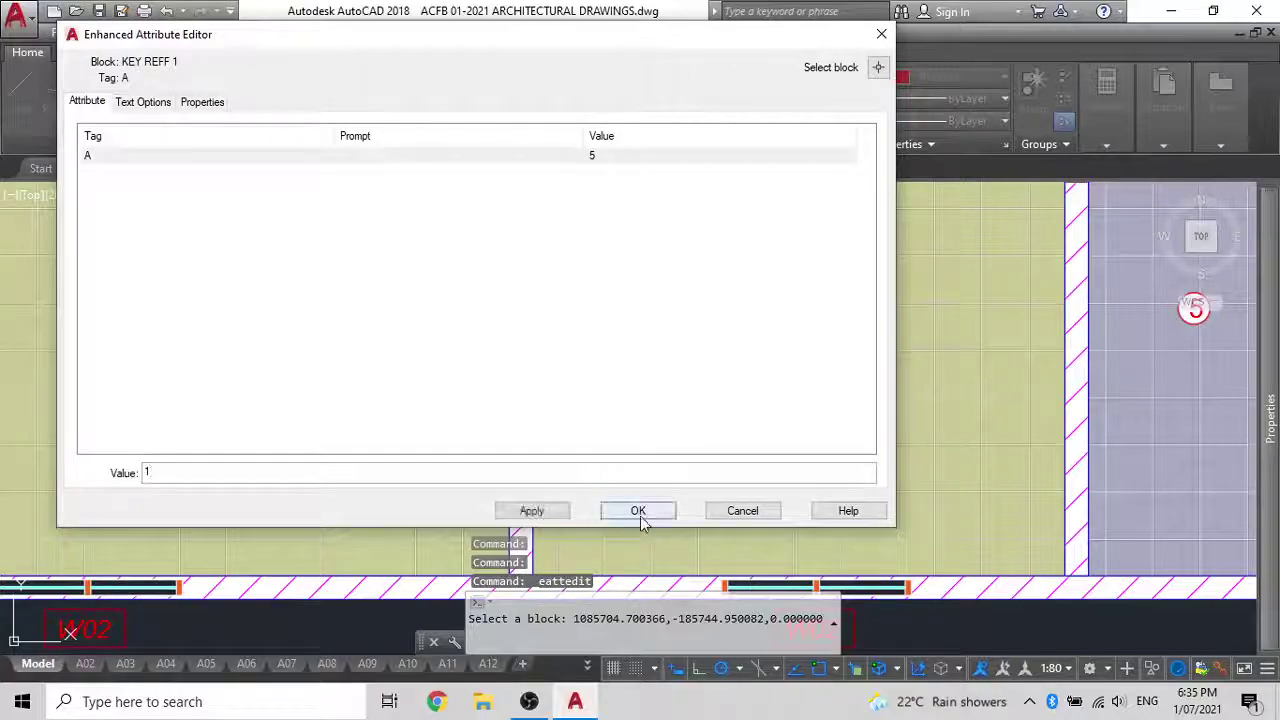
click(640, 516)
Change the key number of the tag in the narrow lower-right wet room to 2
scroll(790, 430, down, 5)
scroll(790, 430, up, 6)
click(826, 411)
click(860, 503)
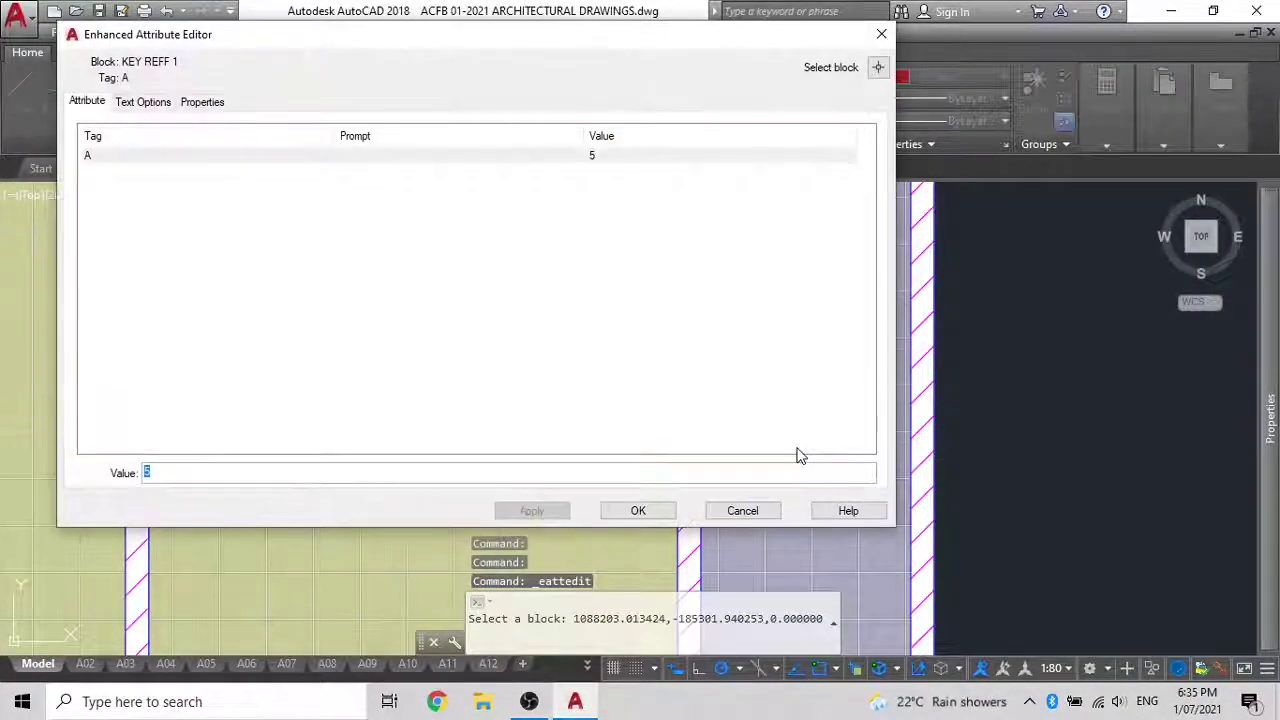
click(637, 511)
Change the key number of the tag in the upper-right room to 1
scroll(628, 428, down, 5)
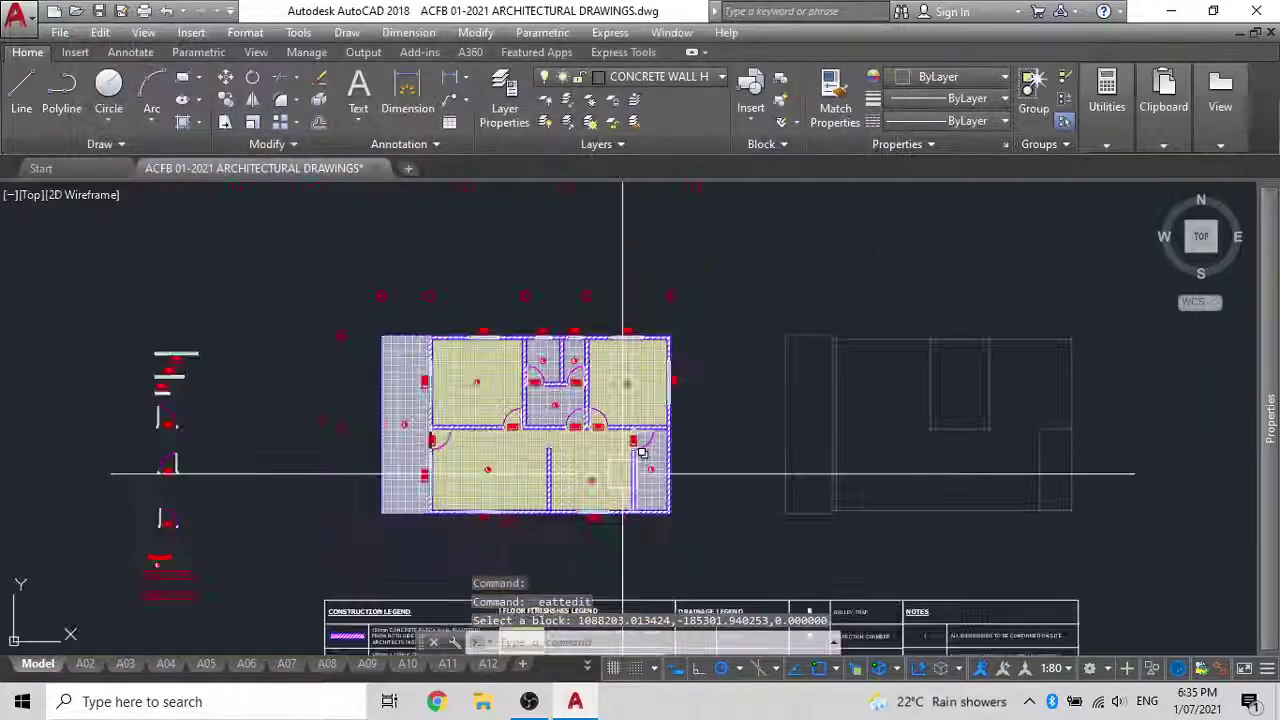
scroll(628, 428, up, 6)
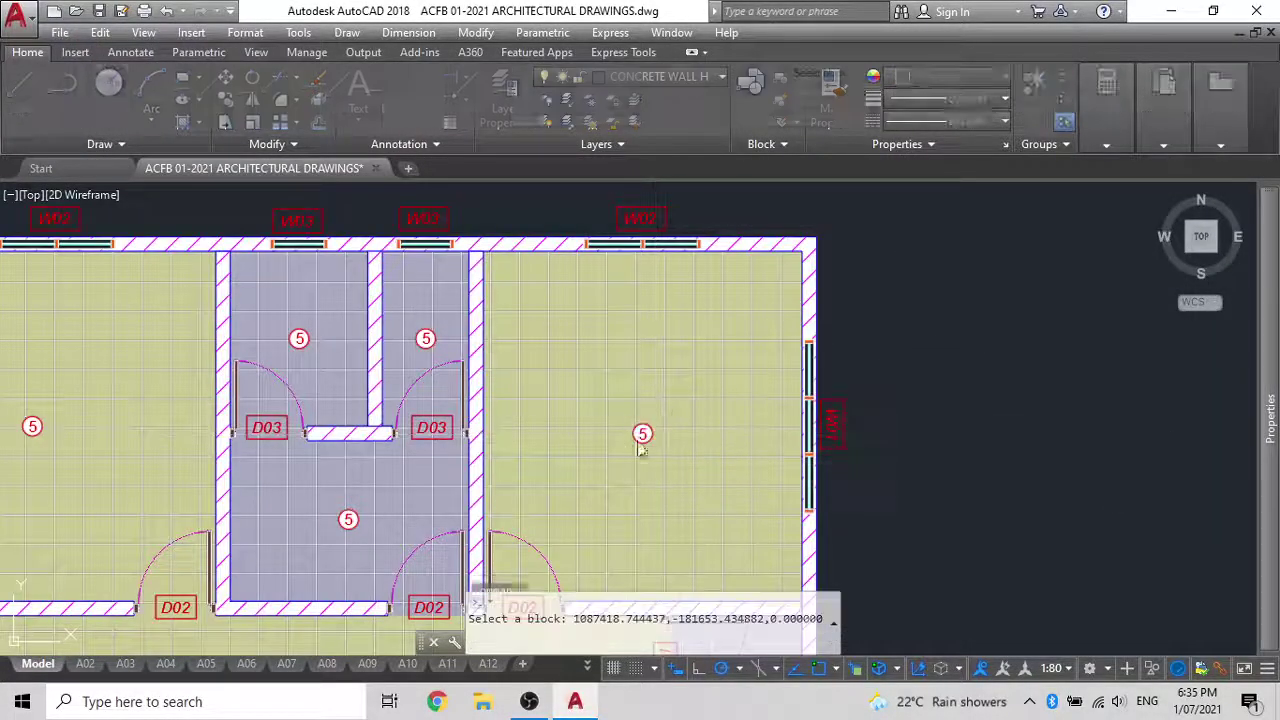
click(643, 435)
text(1)
click(638, 511)
Change the key number of the tag in the right-hand small D03 room to 2
click(425, 338)
click(425, 338)
key(Escape)
scroll(432, 345, up, 6)
double_click(432, 348)
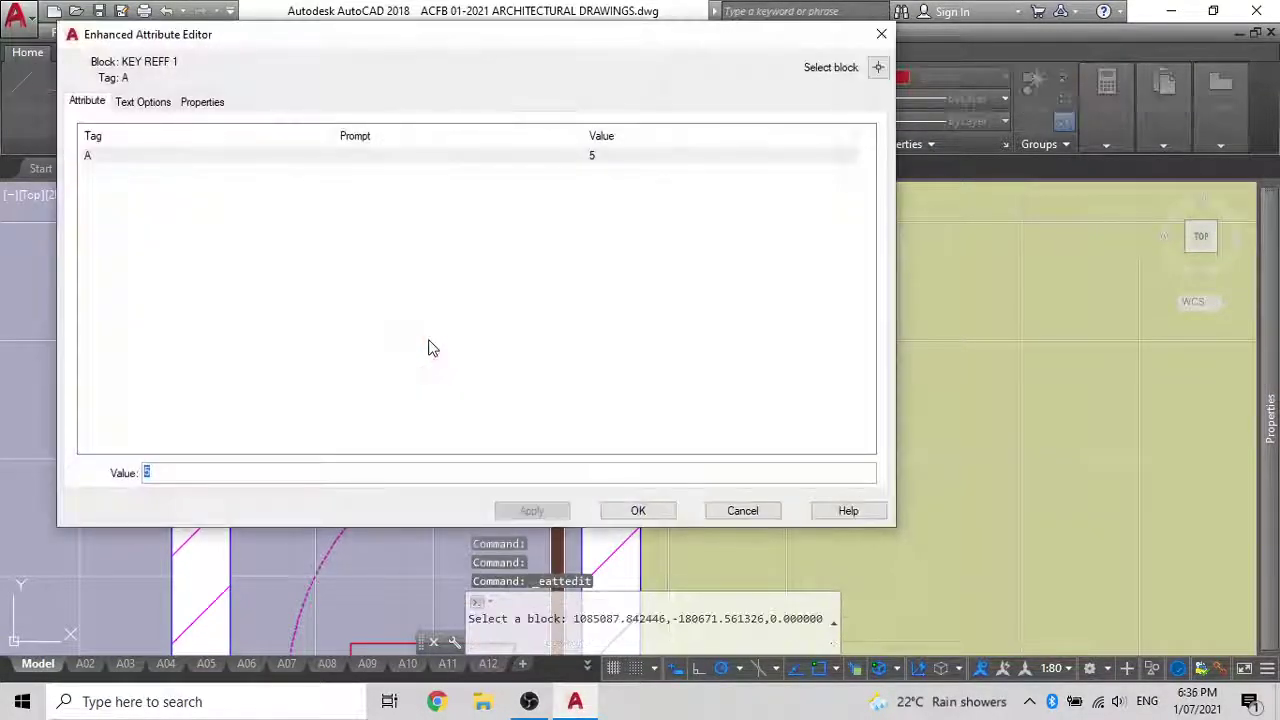
click(633, 512)
Change the key number of the tag in the left-hand small D03 room to 2
scroll(443, 440, down, 4)
middle_drag(441, 440, 725, 363)
scroll(461, 348, up, 2)
click(535, 310)
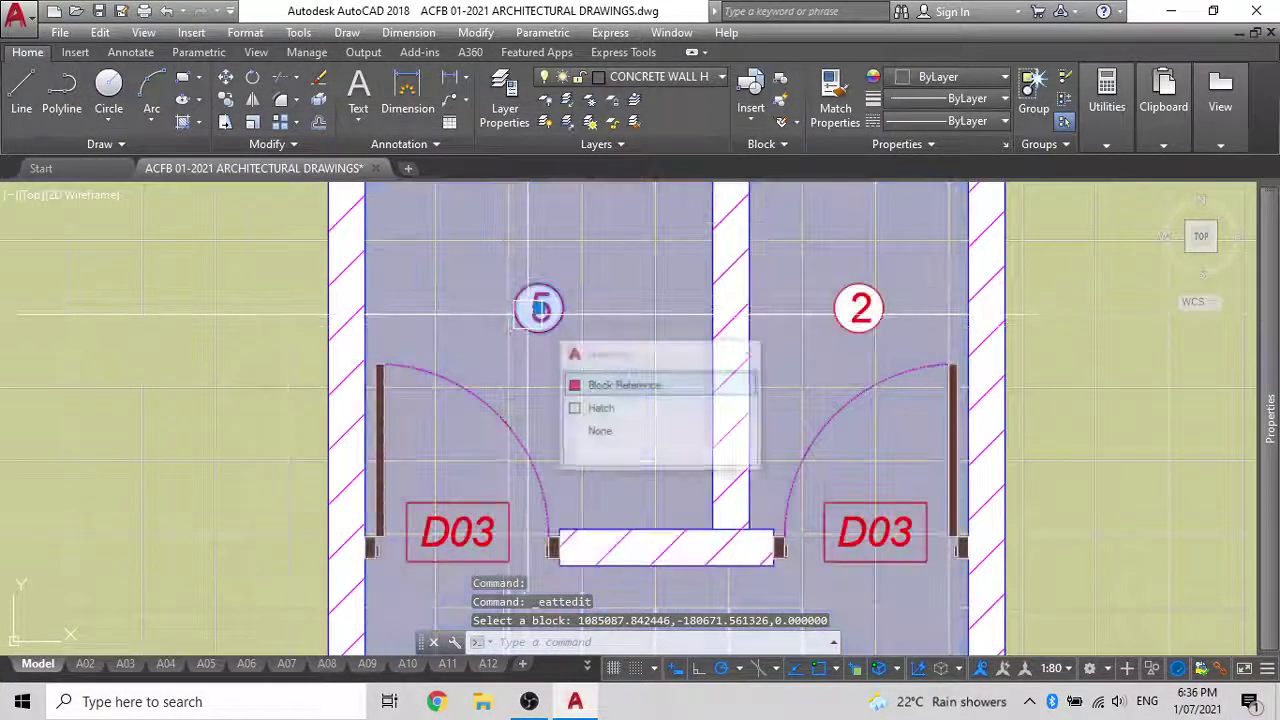
click(620, 380)
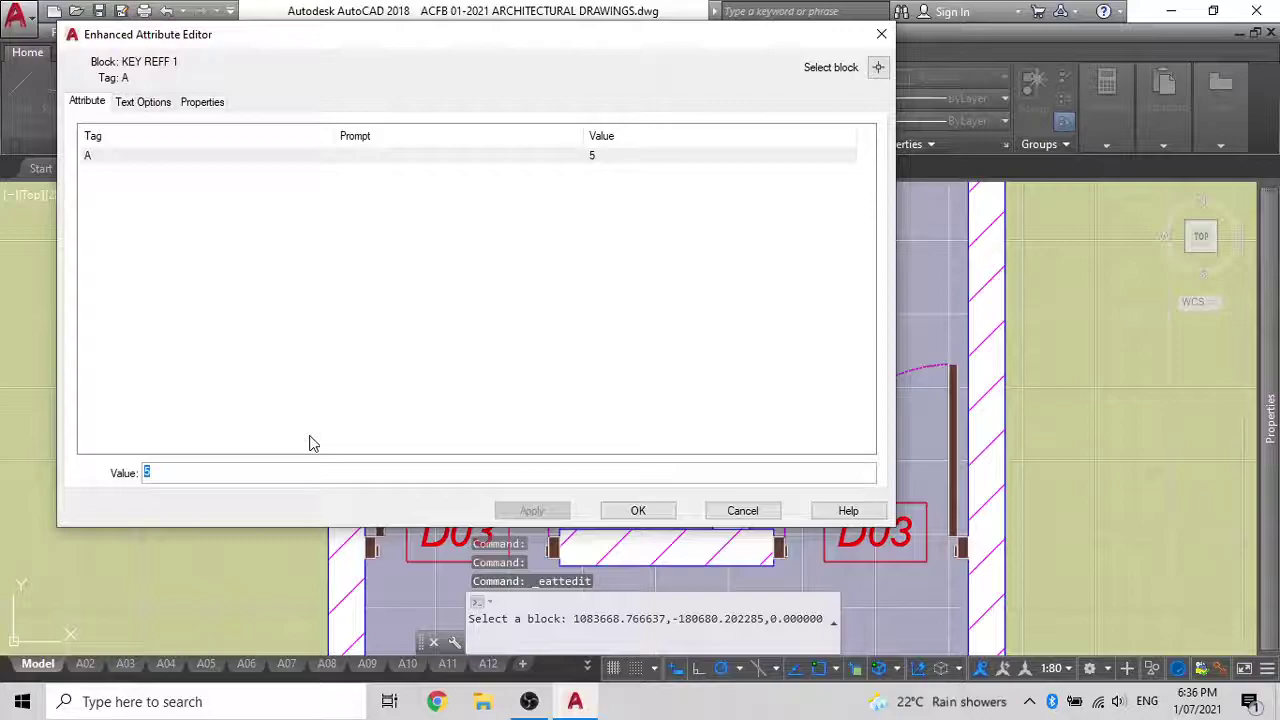
click(640, 511)
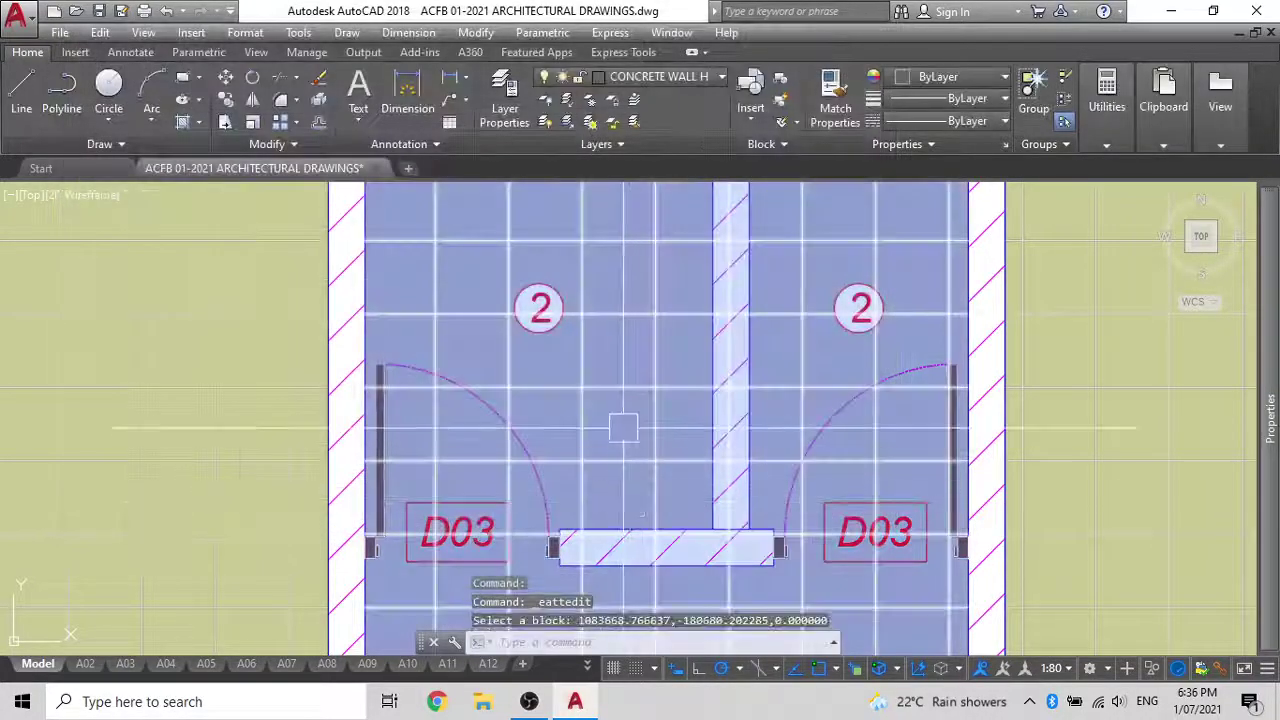
Change the key number of the tag in the wet area below the two D03 rooms to 2
scroll(623, 428, down, 3)
scroll(590, 432, up, 5)
click(610, 440)
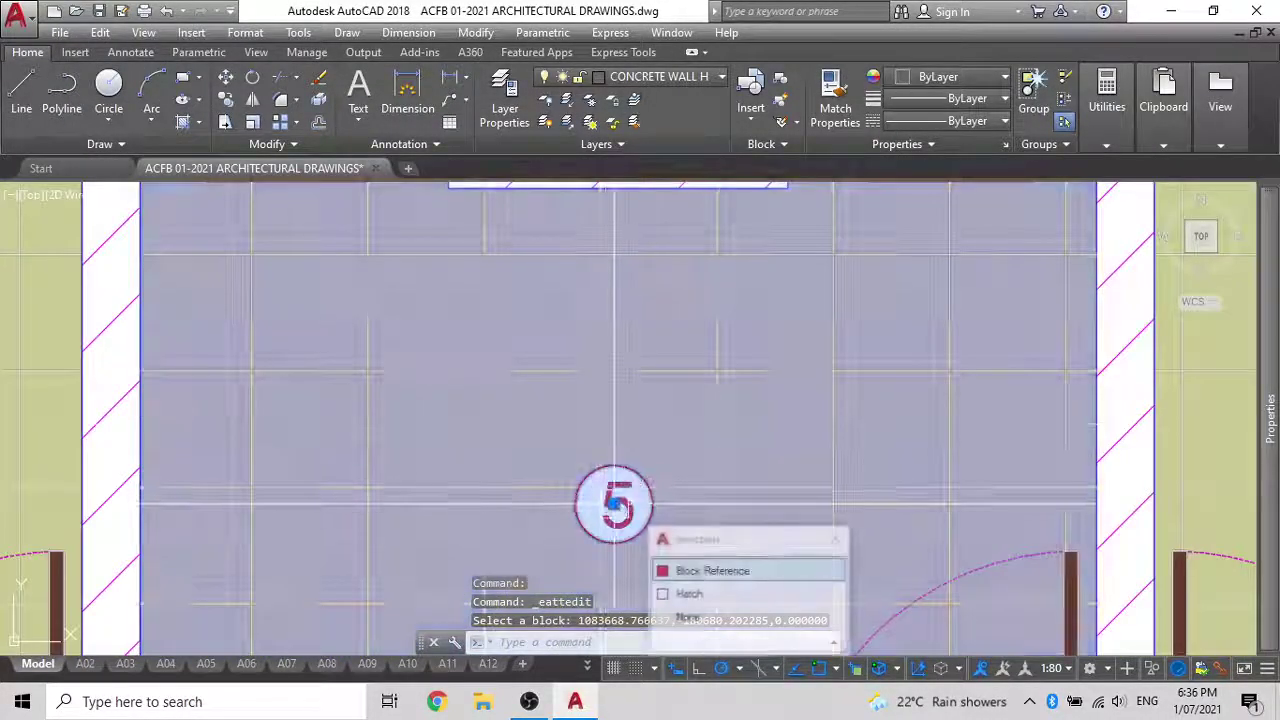
click(730, 562)
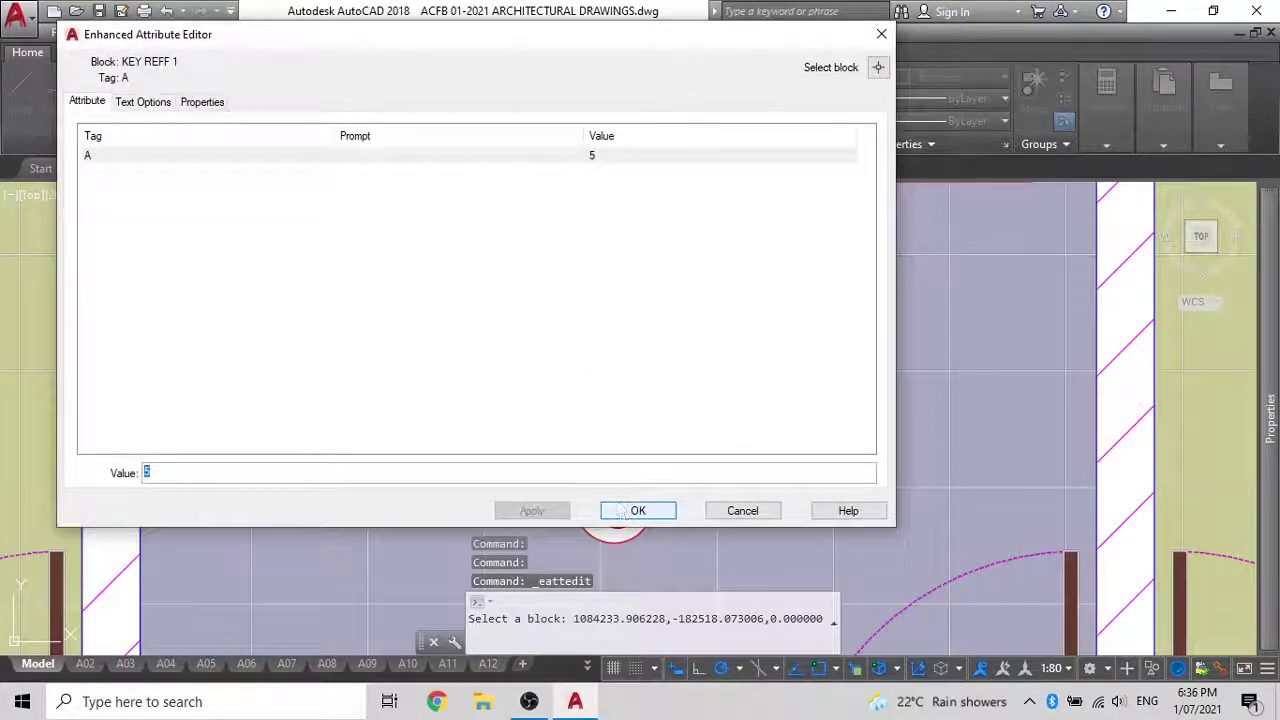
click(634, 511)
Change the key number of the tag in the upper-left room to 1
scroll(634, 511, down, 3)
scroll(700, 480, up, 5)
click(712, 502)
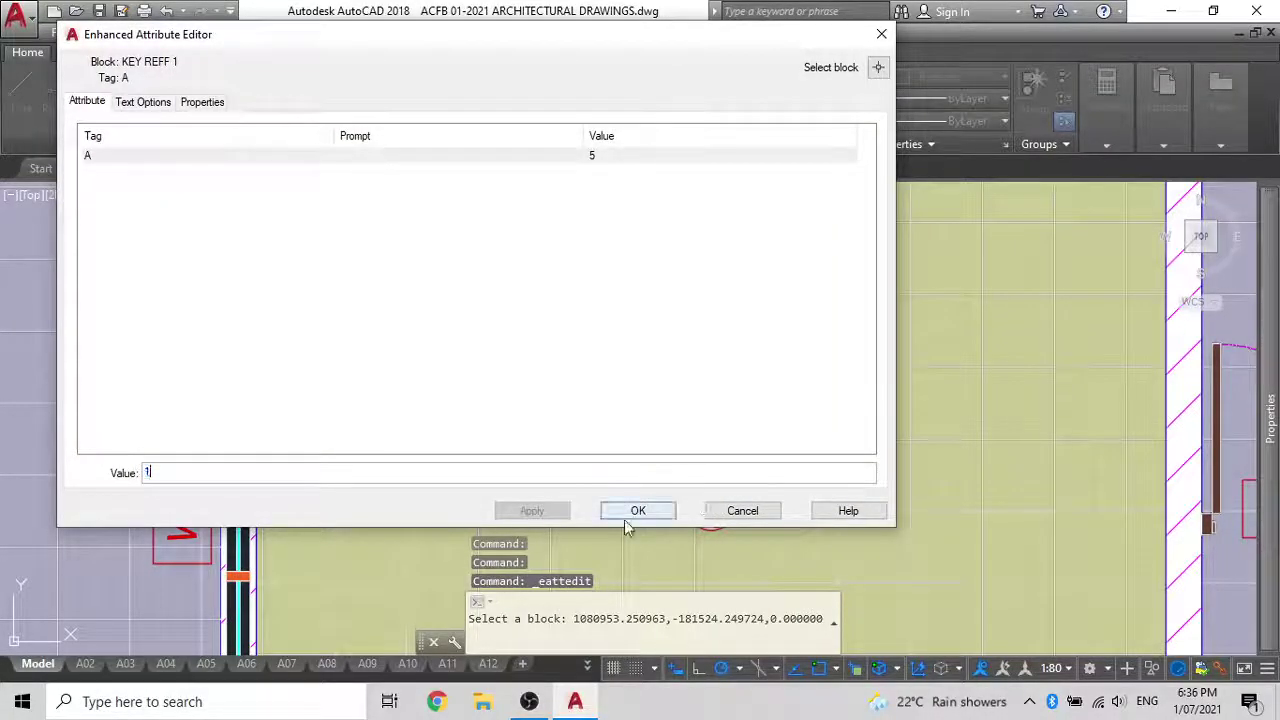
click(640, 511)
Change the key number of the tag in the tiled strip outside the left wall to 2
scroll(650, 500, down, 3)
scroll(600, 400, up, 5)
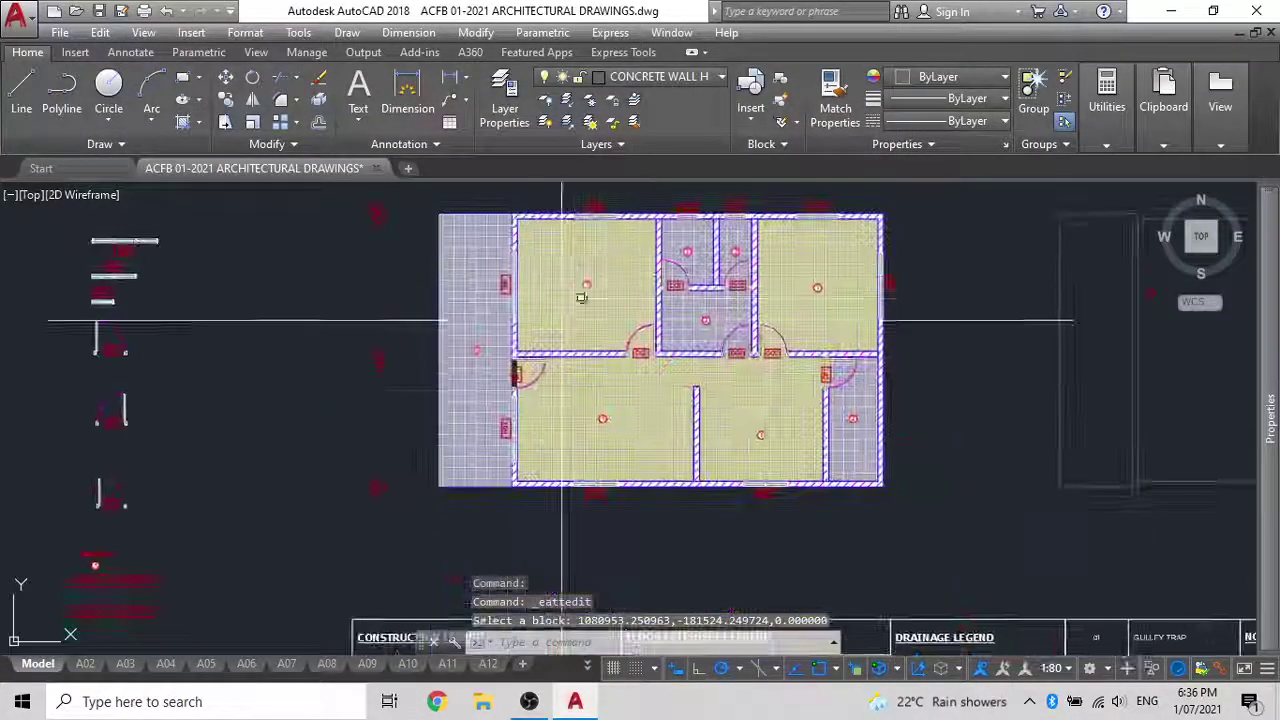
scroll(600, 425, down, 2)
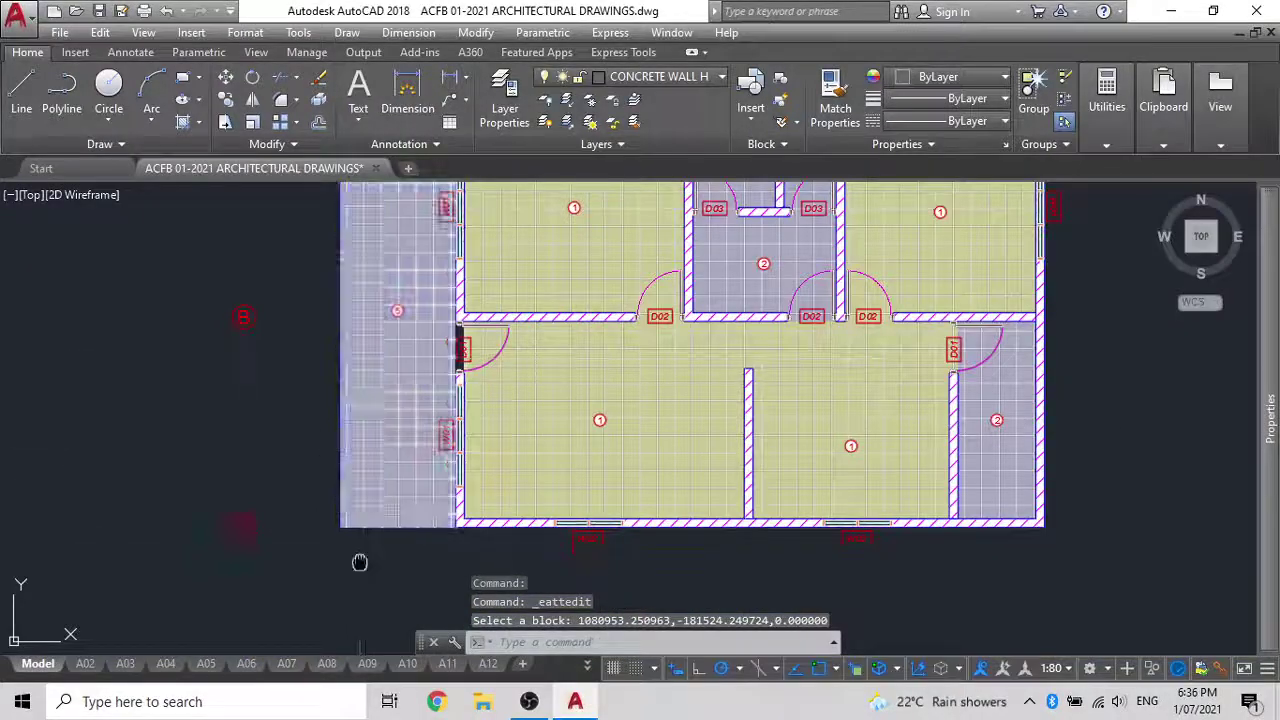
scroll(400, 342, up, 2)
scroll(418, 320, up, 2)
click(409, 346)
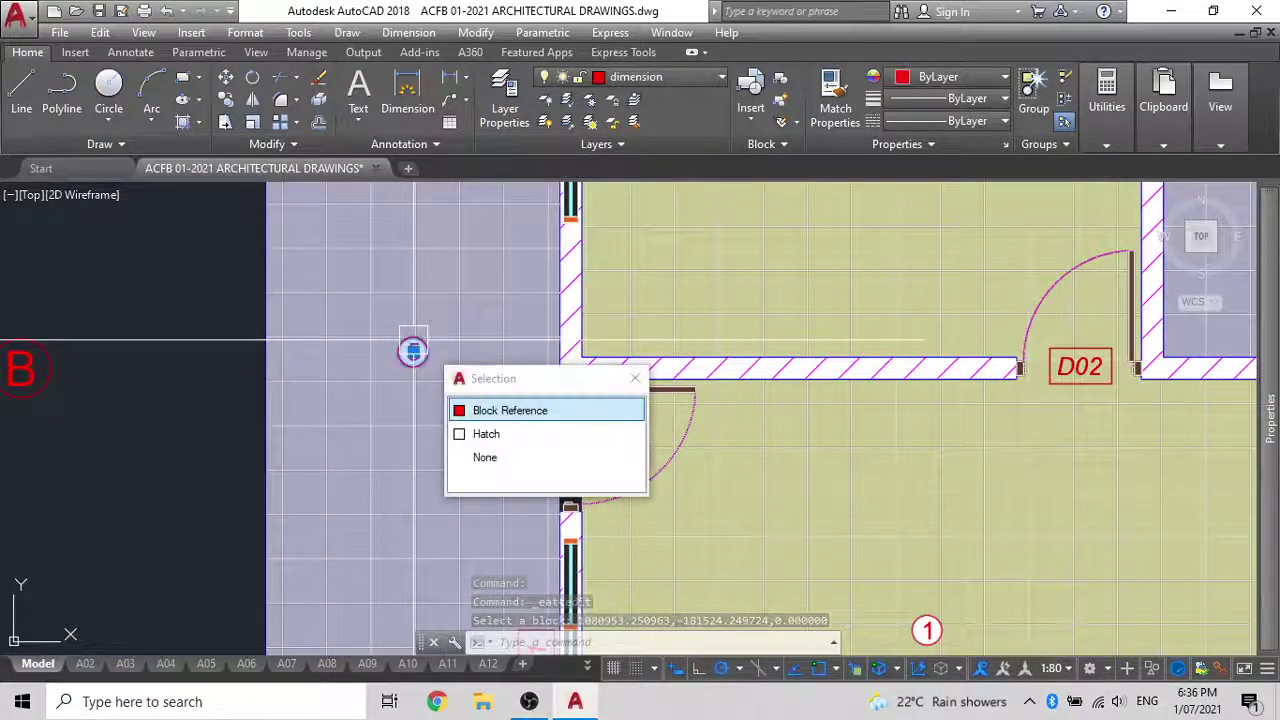
double_click(417, 366)
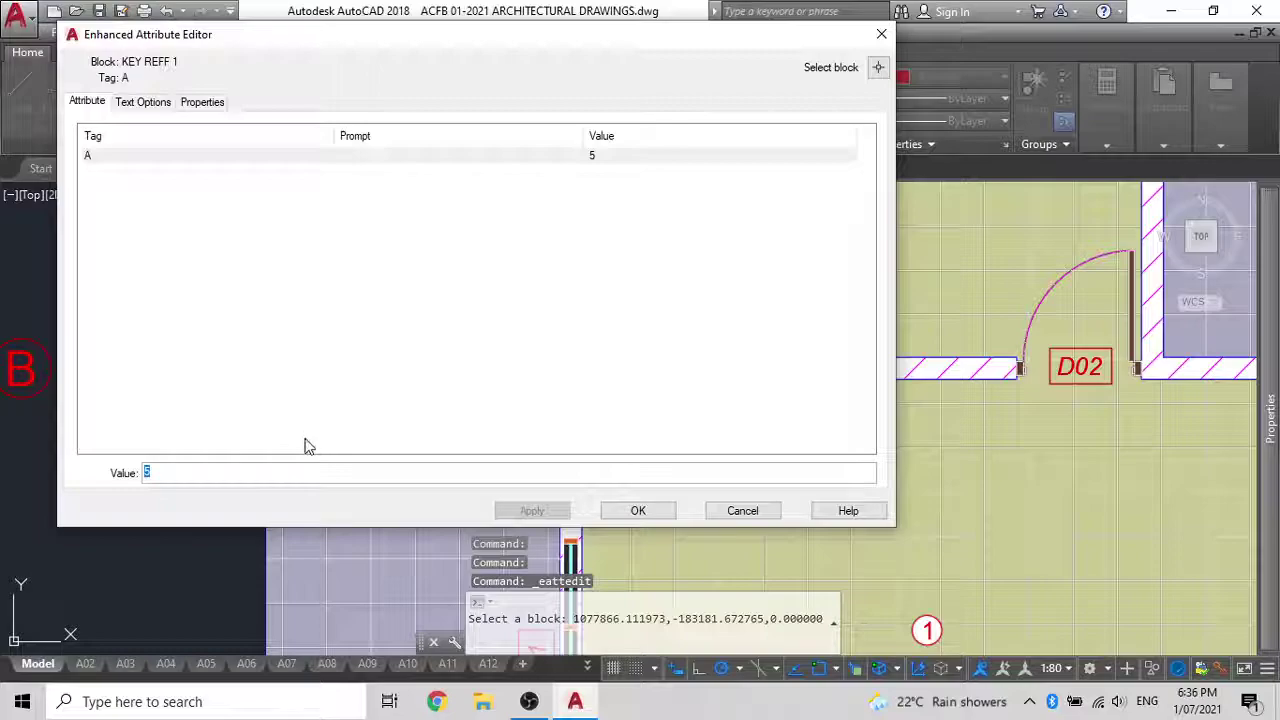
click(638, 512)
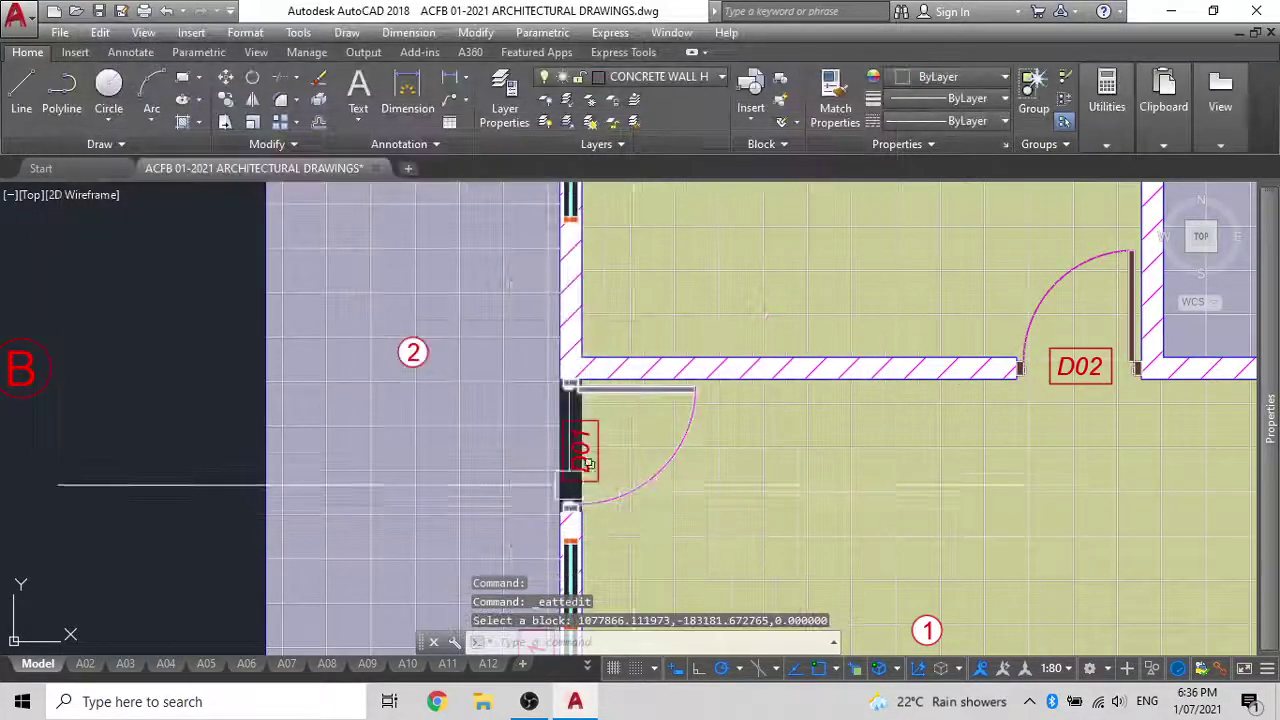
Draw a horizontal construction line through the centre of the 1 tag in the large lower-left room
scroll(617, 471, down, 4)
scroll(543, 449, up, 4)
scroll(370, 450, down, 2)
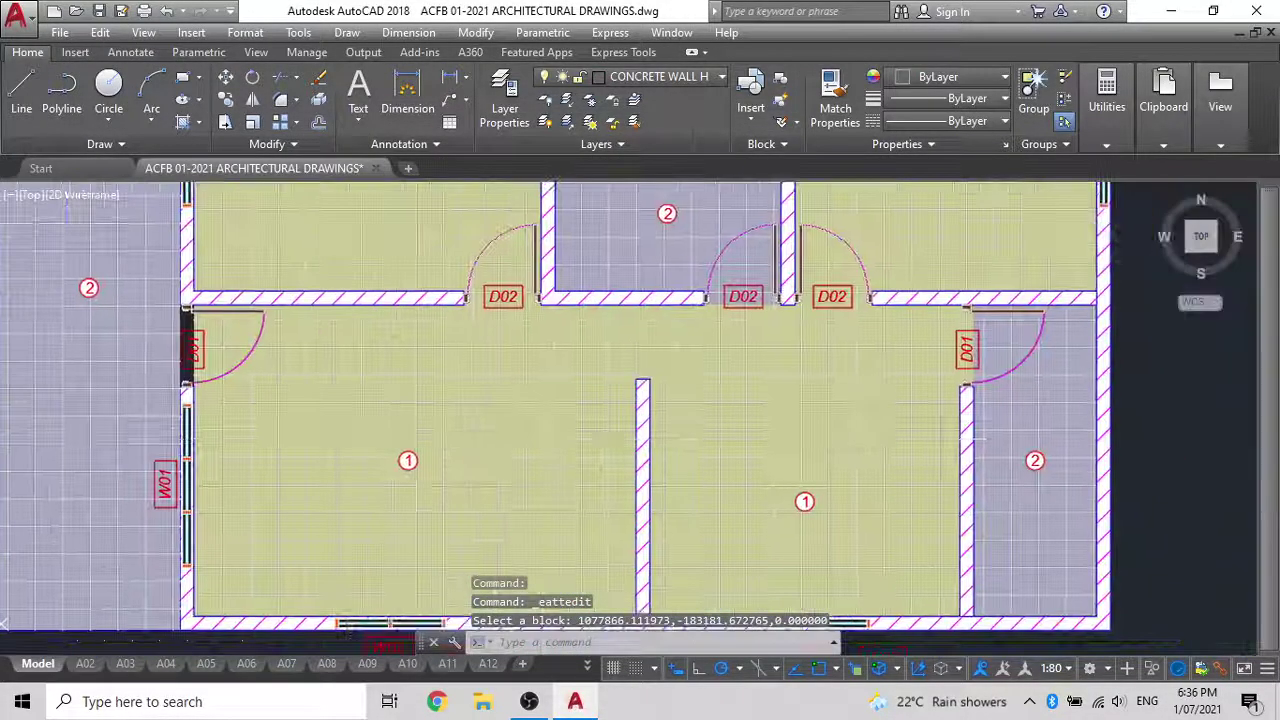
key(Return)
scroll(395, 468, up, 5)
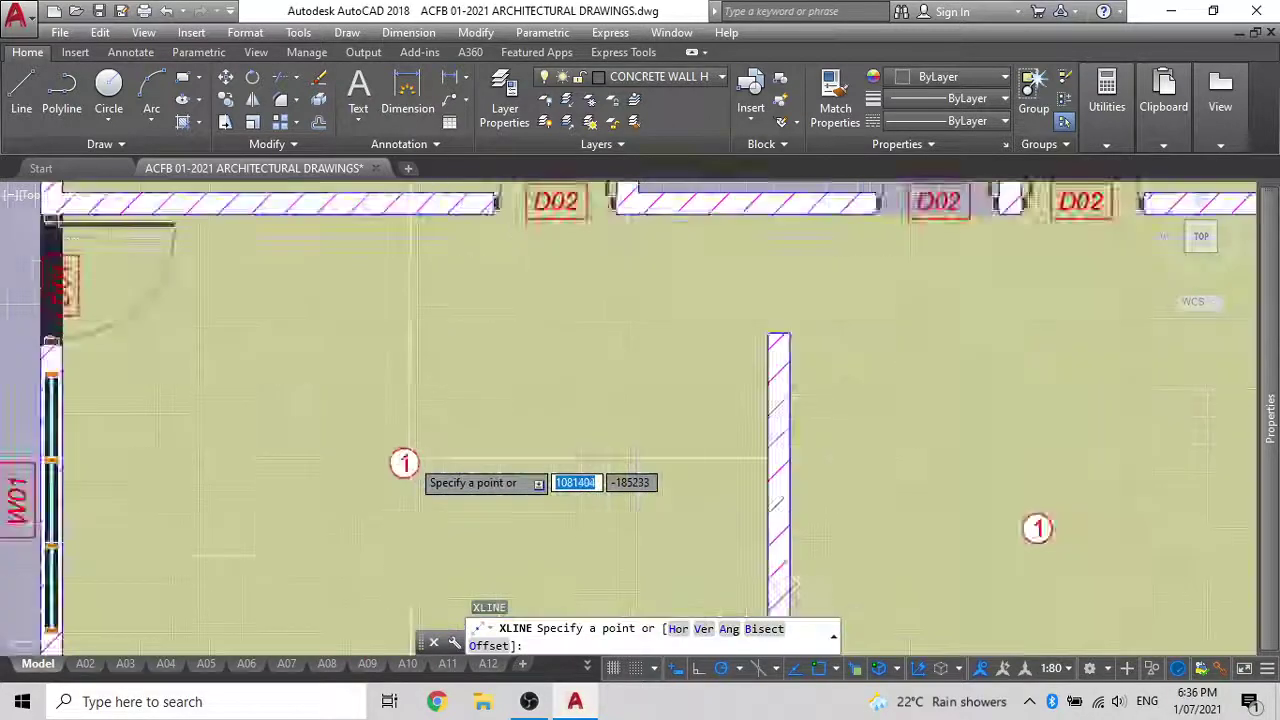
key(Escape)
scroll(700, 470, down, 2)
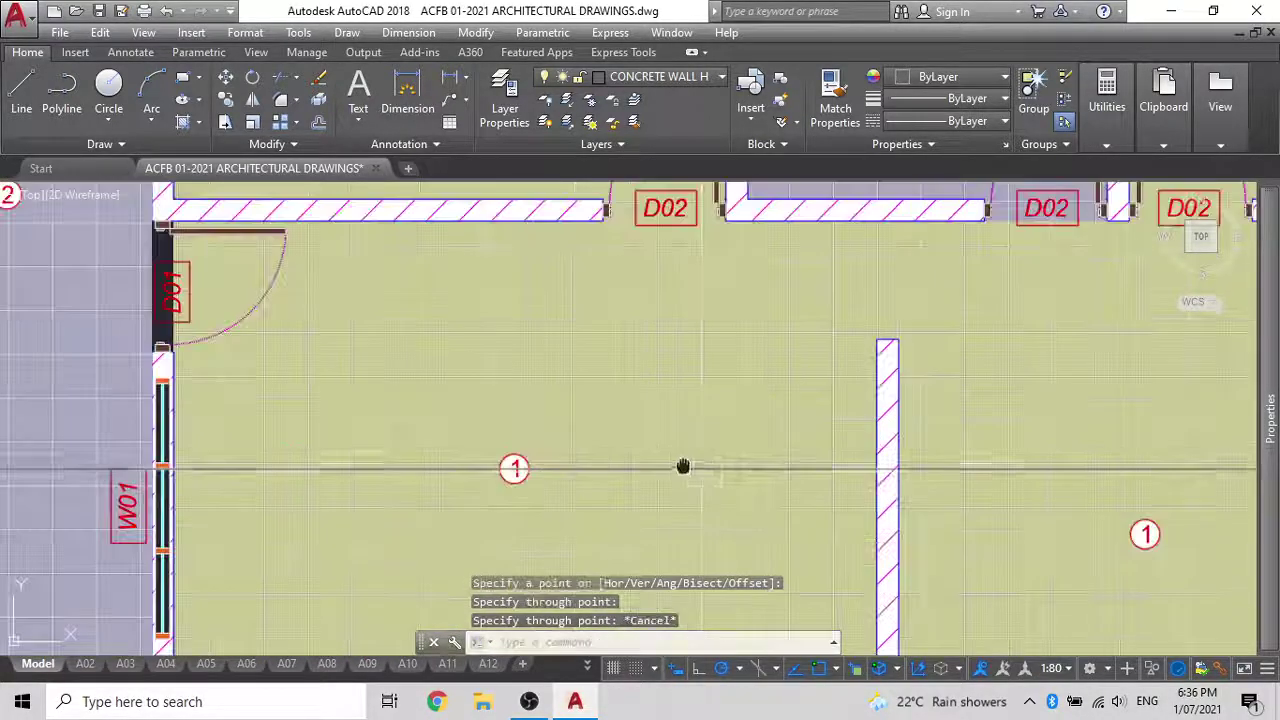
Move the 1 tag in the lower room beside the D01 entry vertically onto the horizontal construction line
middle_drag(1090, 500, 708, 464)
click(764, 490)
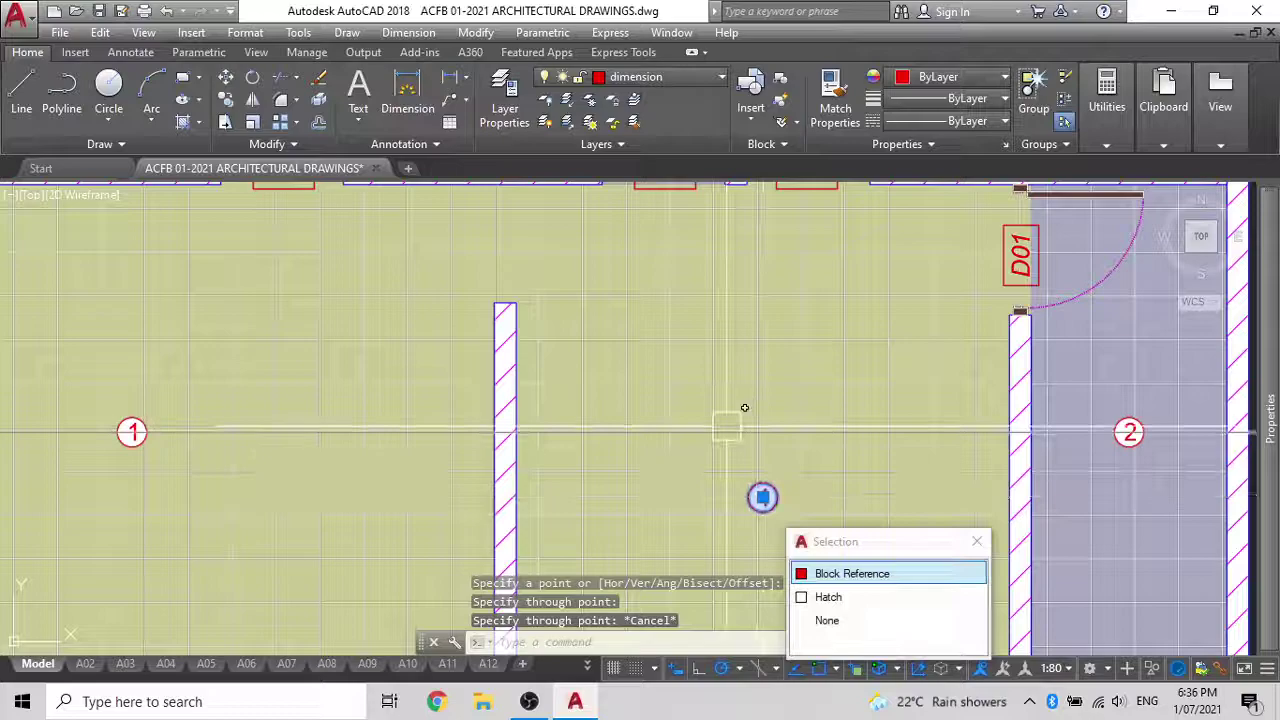
text(M)
key(Return)
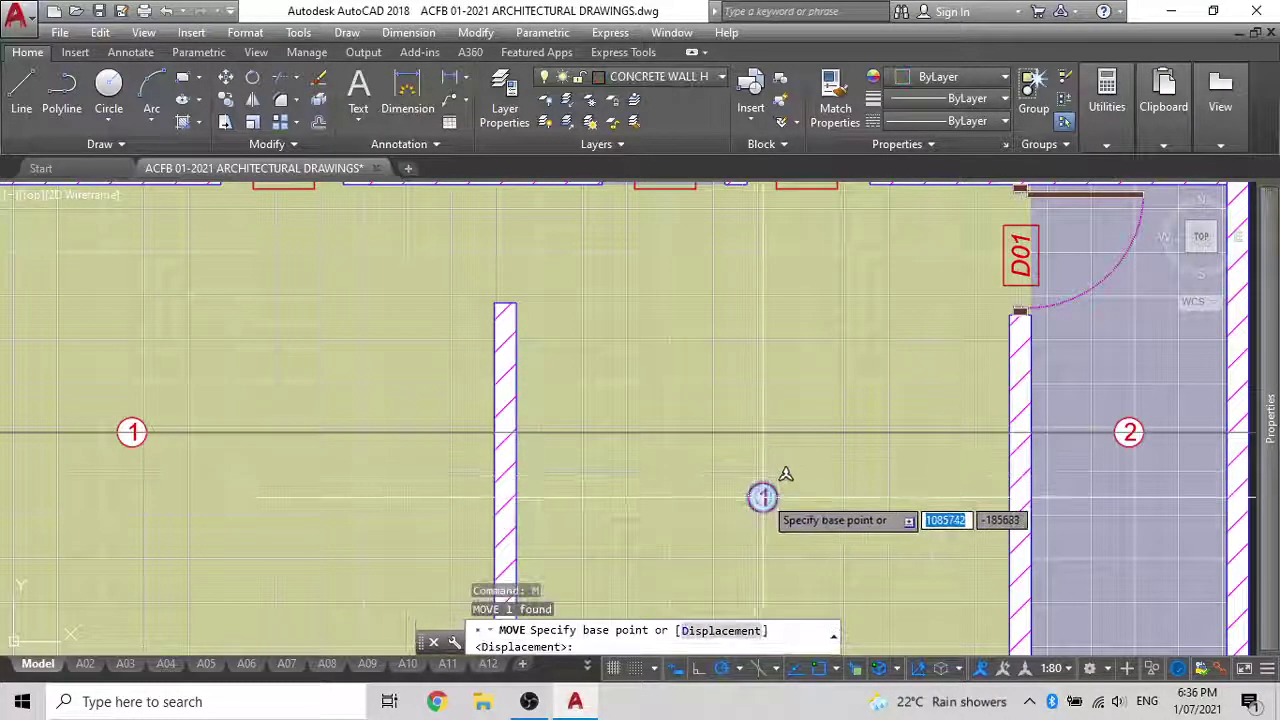
click(762, 497)
click(763, 432)
key(Escape)
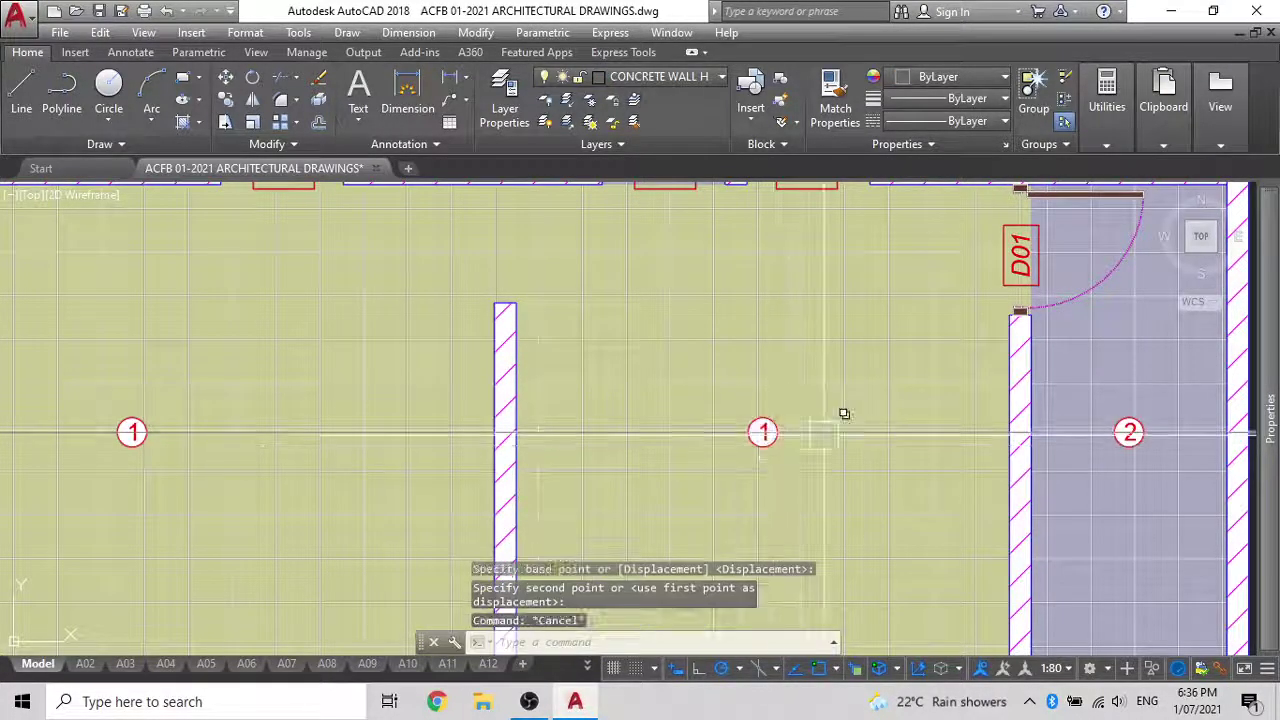
Delete the horizontal construction line running through the lower rooms' tags
scroll(844, 413, down, 2)
mouse_move(852, 433)
middle_down()
mouse_move(829, 506)
mouse_move(745, 550)
mouse_move(826, 509)
middle_up()
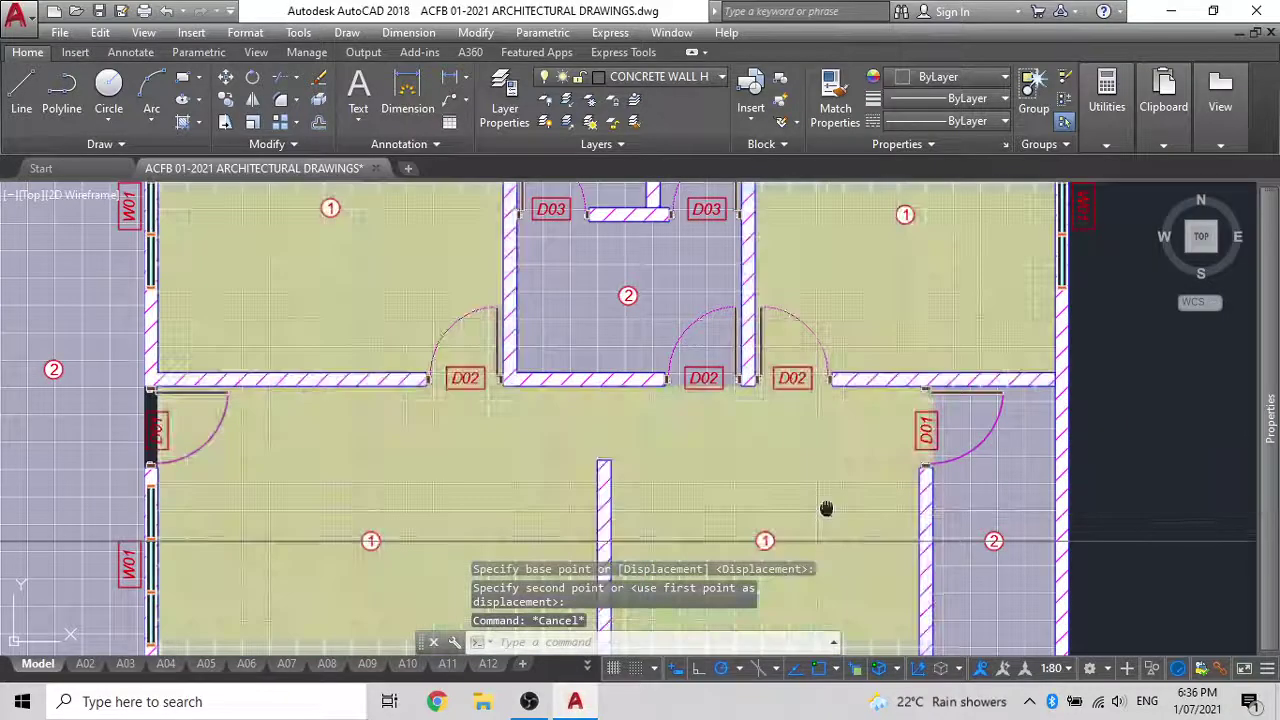
scroll(826, 509, down, 3)
click(868, 476)
scroll(714, 373, up, 1)
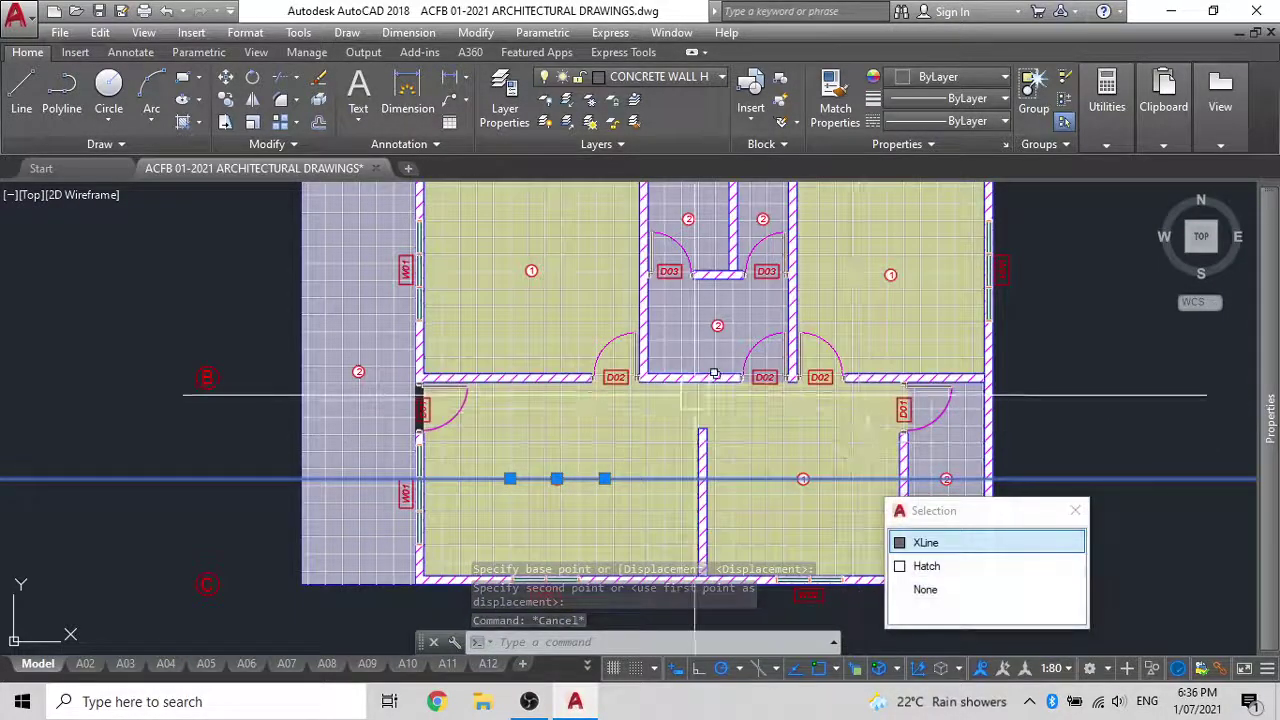
key(Delete)
scroll(652, 478, down, 2)
middle_drag(652, 478, 770, 436)
middle_drag(397, 471, 500, 380)
scroll(400, 432, up, 5)
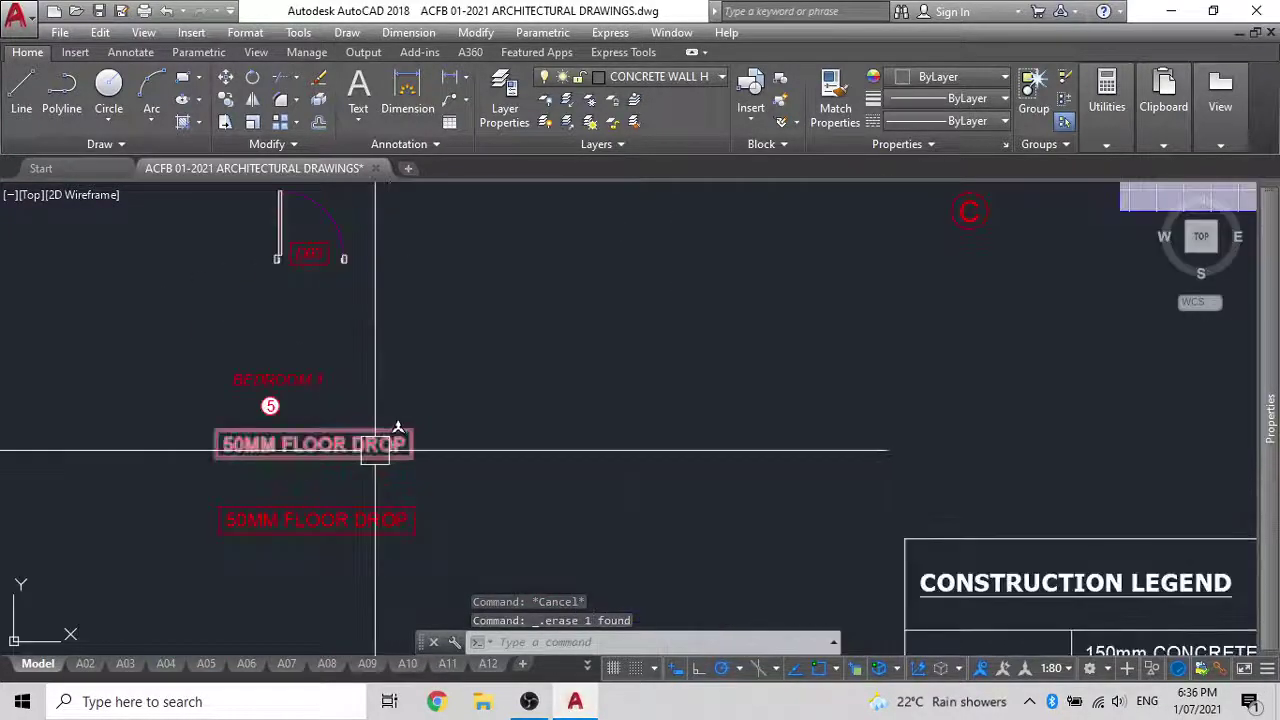
click(395, 432)
text(co)
key(Return)
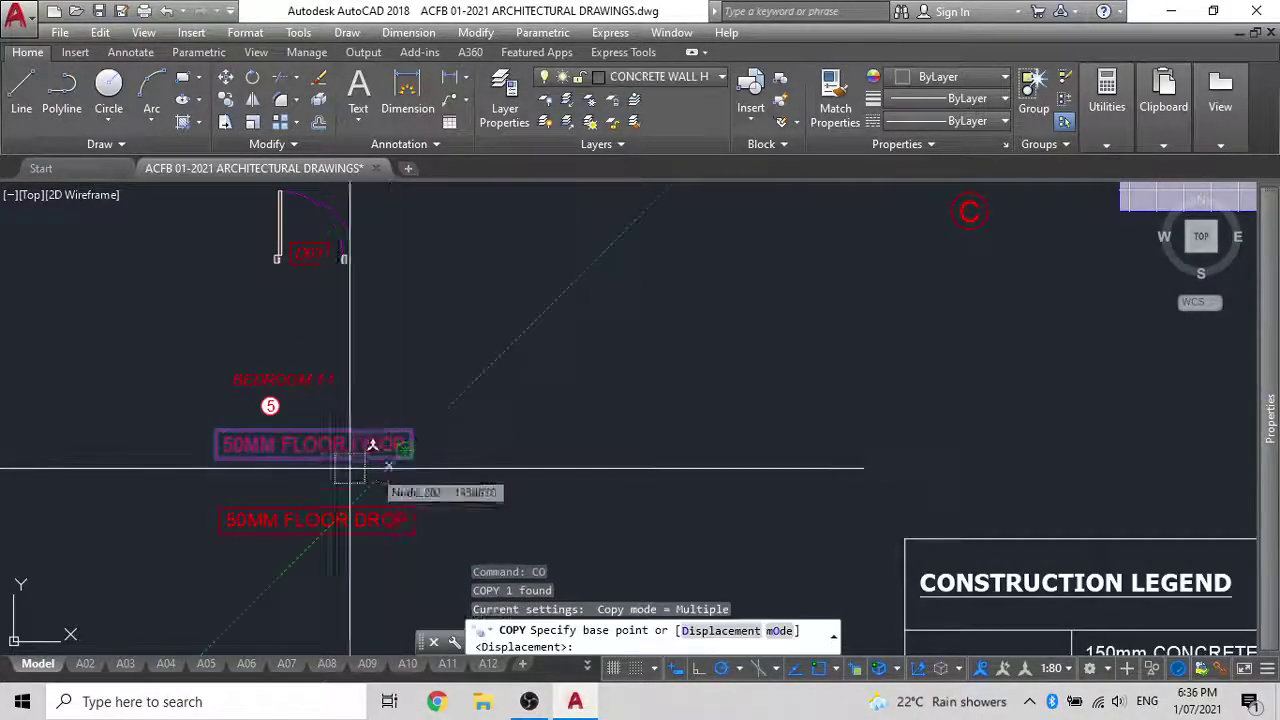
key(Escape)
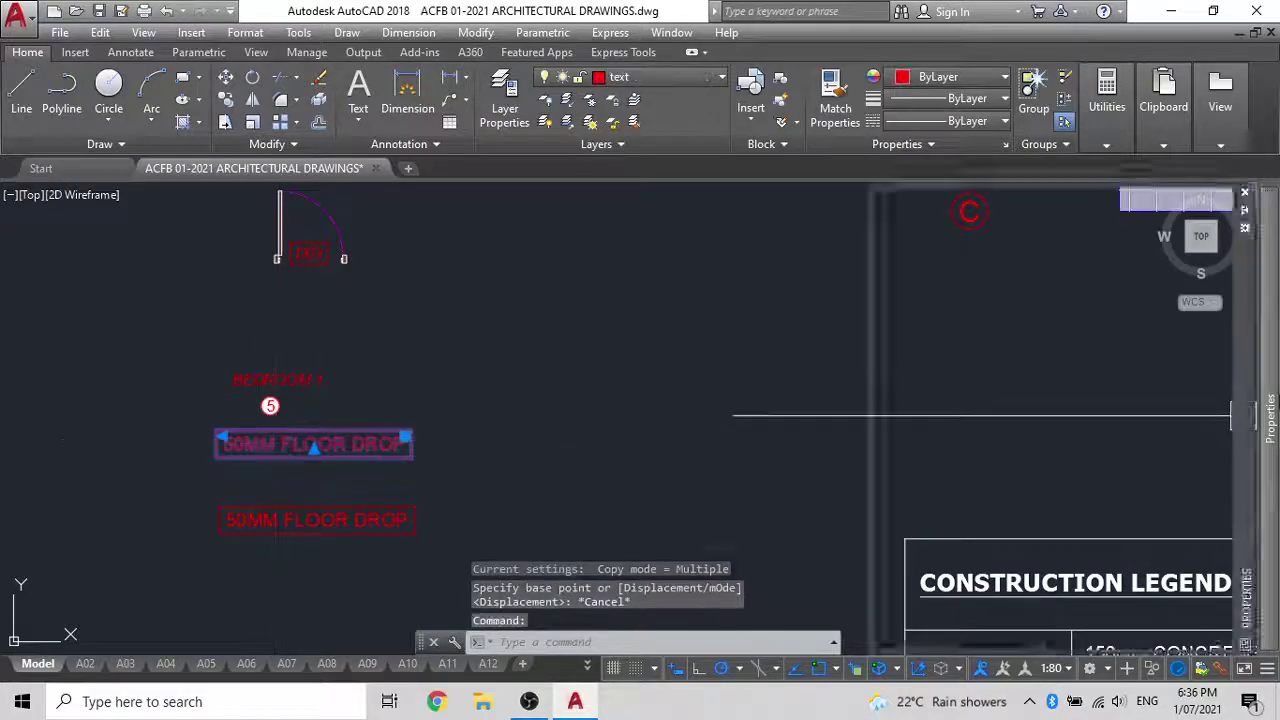
Give the upper 50MM FLOOR DROP sample label the 1:80 annotation scale and remove its 1:100 scale
mouse_move(1254, 420)
scroll(1094, 518, down, 4)
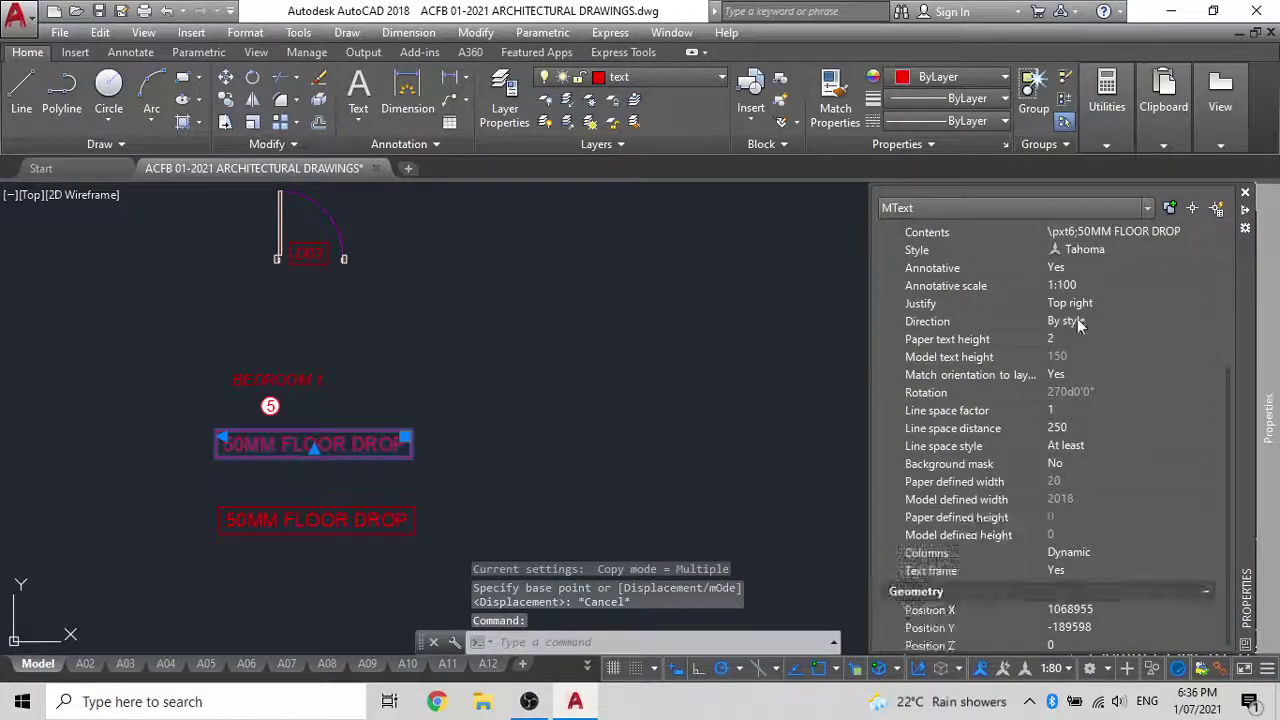
click(1090, 285)
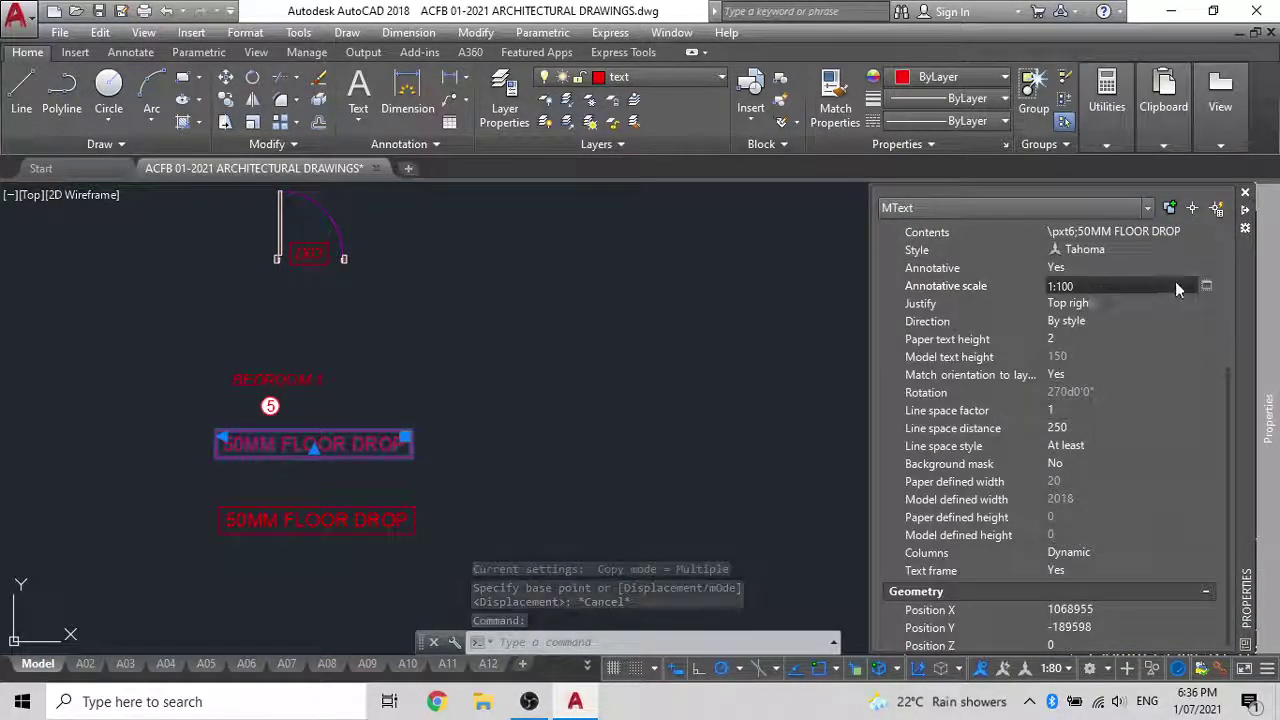
click(1209, 285)
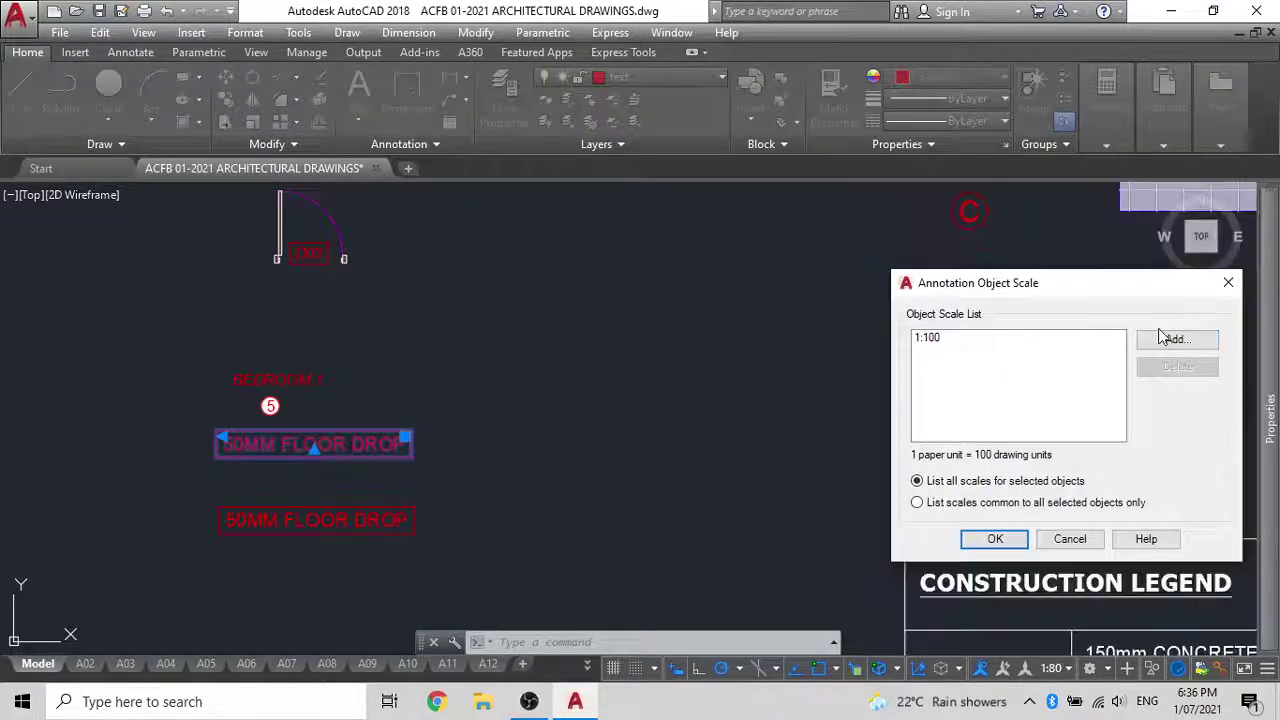
click(1170, 340)
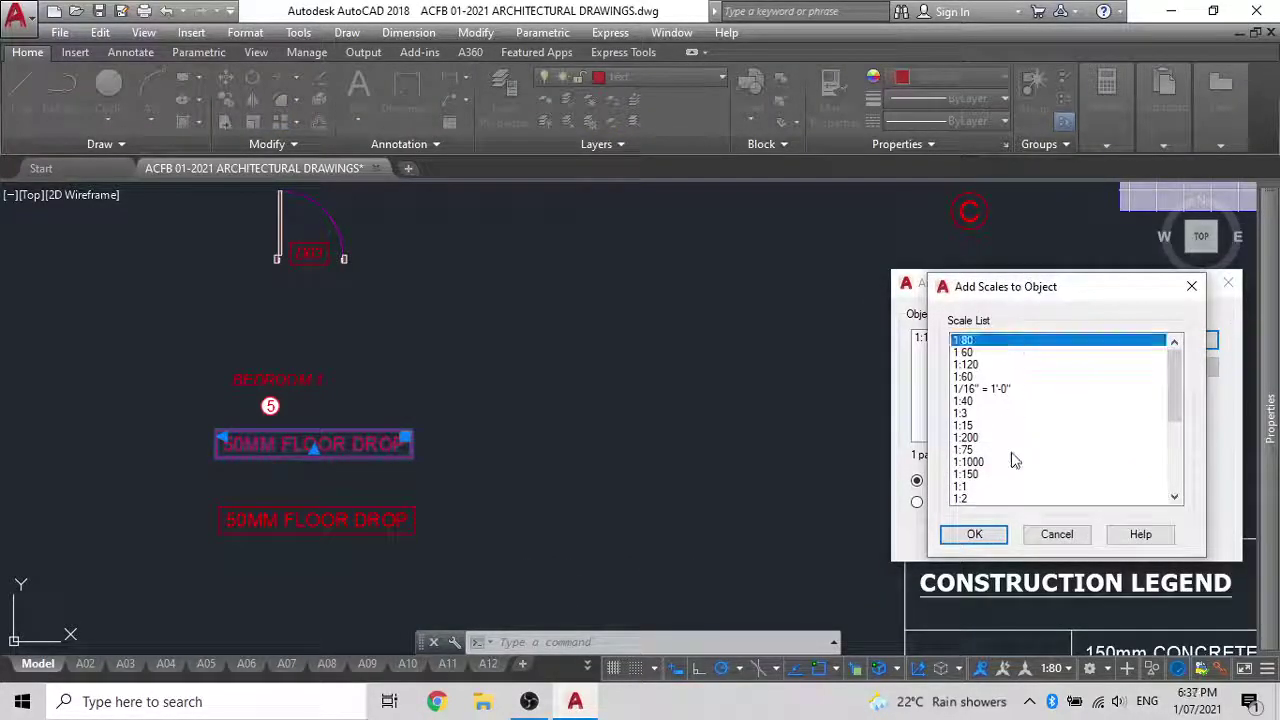
click(975, 534)
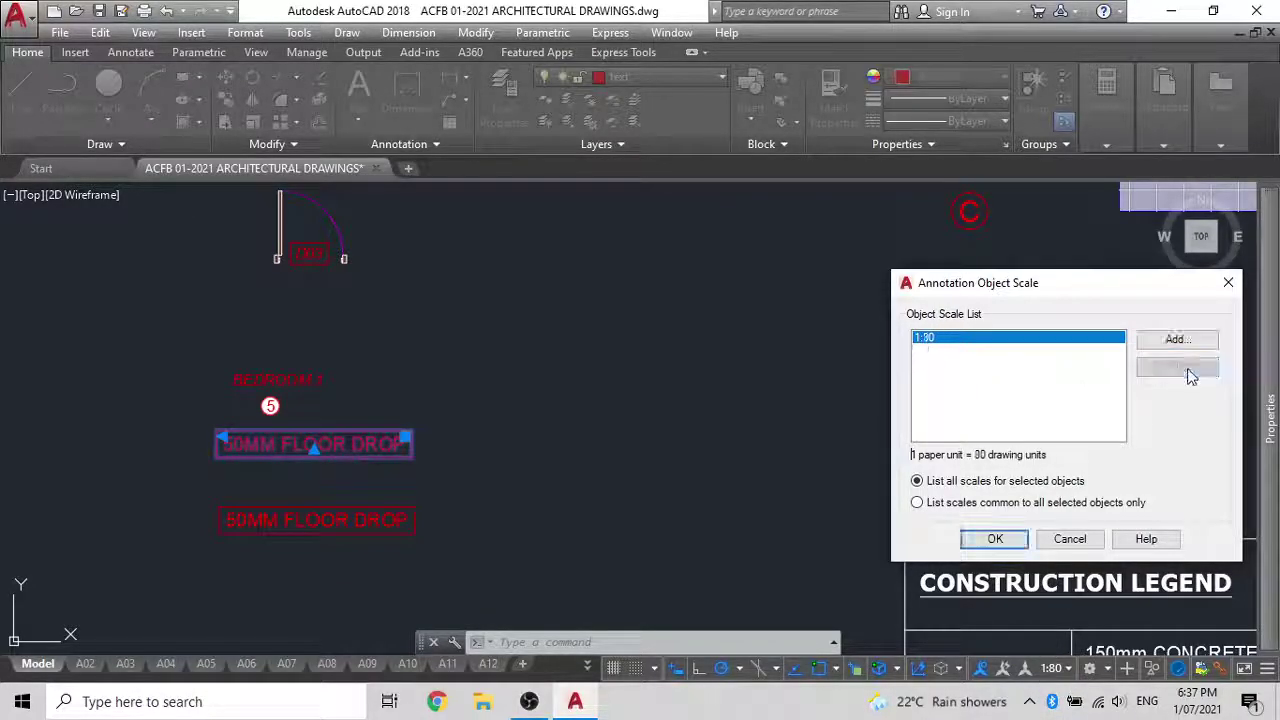
click(995, 541)
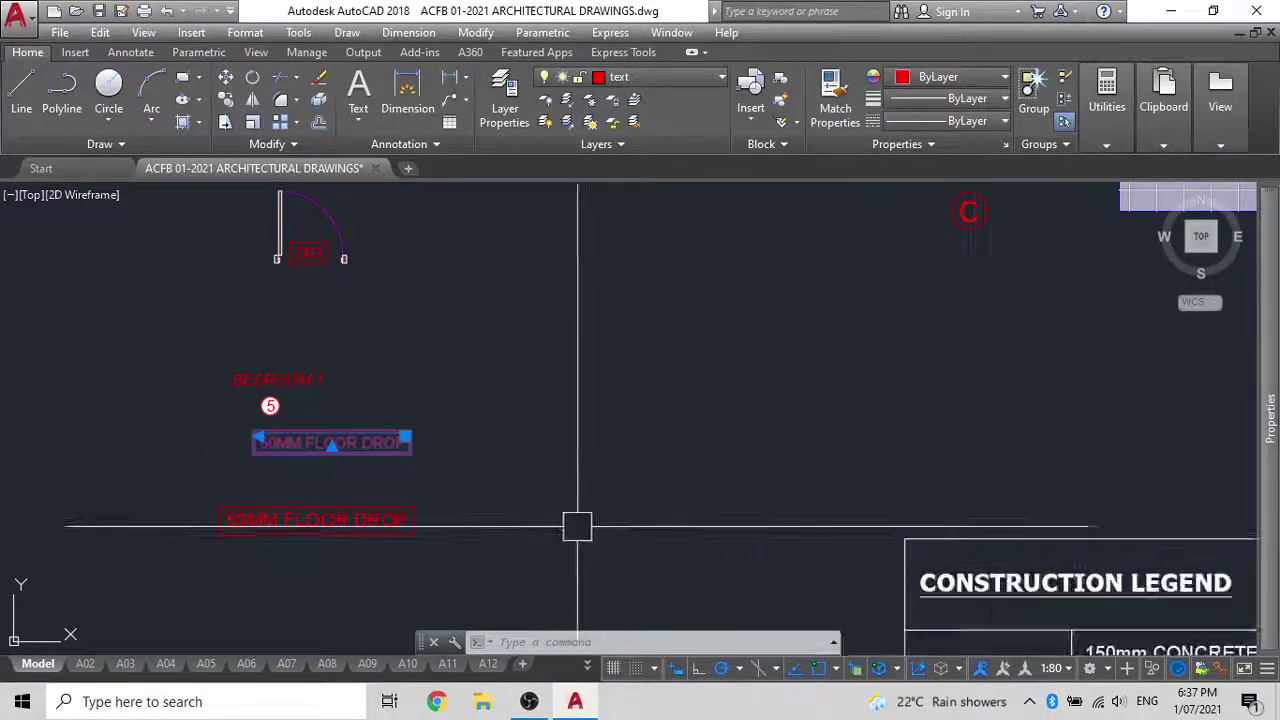
key(Escape)
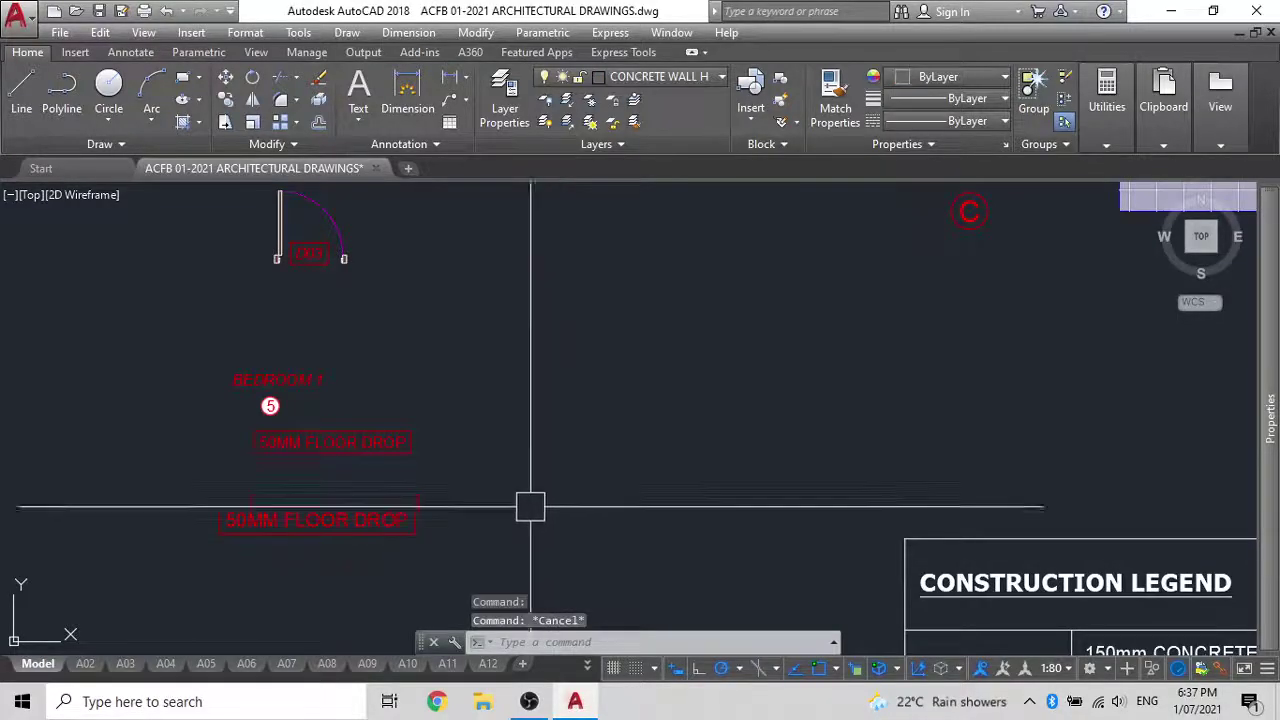
Copy the rescaled 50MM FLOOR DROP label into the tiled strip outside the left wall, above the 2 tag
click(407, 445)
text(co)
key(space)
click(406, 446)
scroll(492, 395, down, 5)
middle_drag(496, 402, 452, 590)
scroll(664, 474, up, 6)
scroll(570, 441, down, 3)
middle_drag(570, 441, 584, 521)
scroll(570, 490, up, 4)
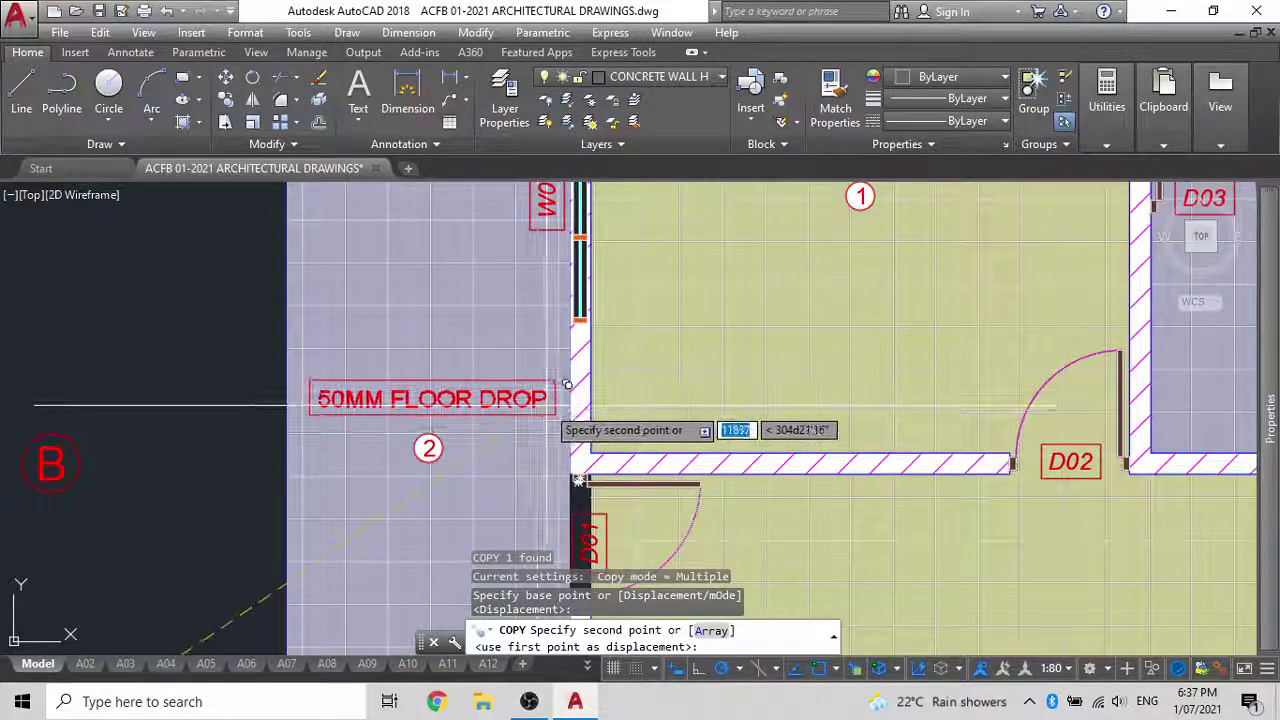
click(562, 338)
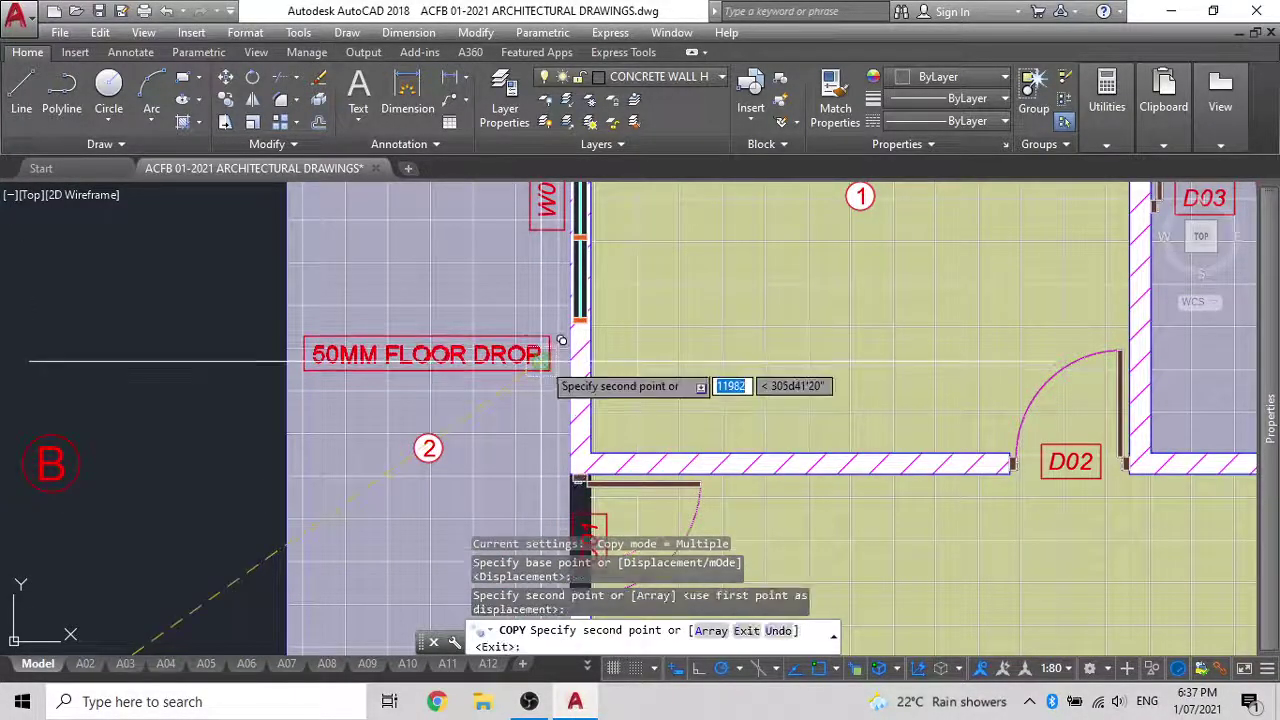
key(Escape)
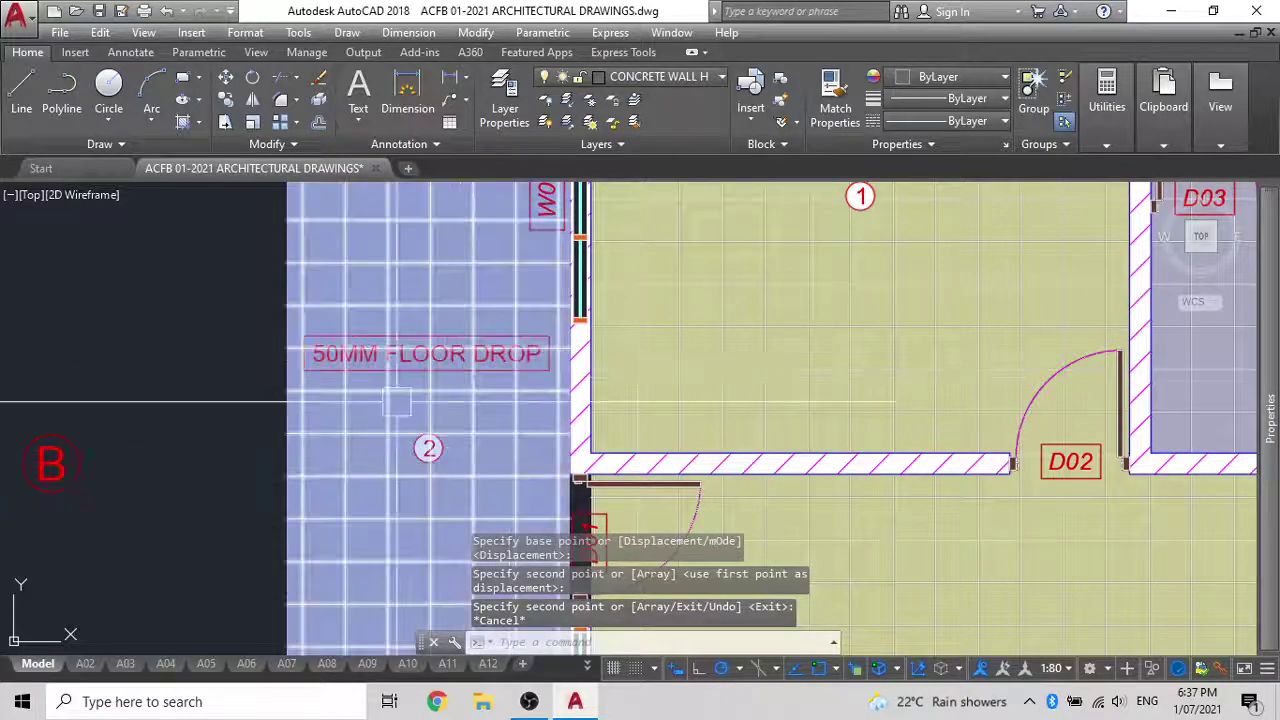
scroll(400, 500, down, 2)
middle_drag(400, 497, 482, 501)
scroll(494, 453, up, 4)
scroll(463, 429, down, 2)
middle_drag(463, 429, 557, 421)
click(563, 376)
scroll(322, 380, down, 2)
middle_drag(236, 382, 348, 368)
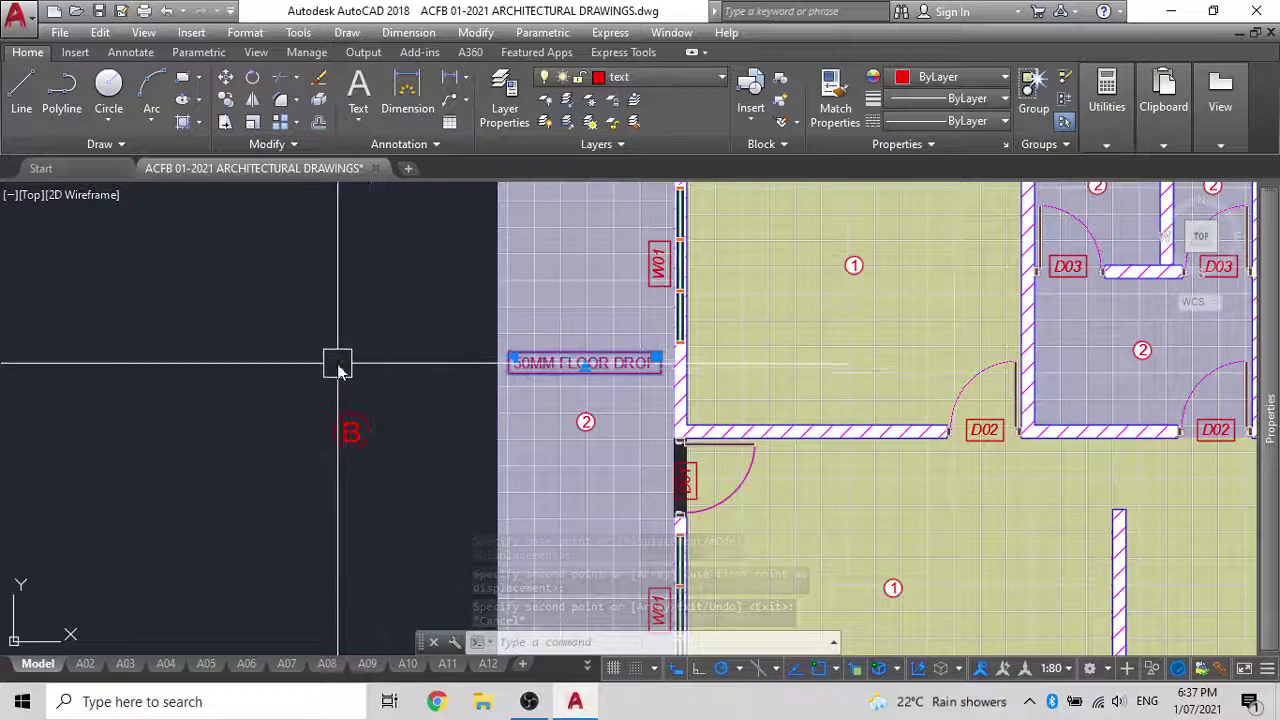
text(m)
key(Return)
click(358, 340)
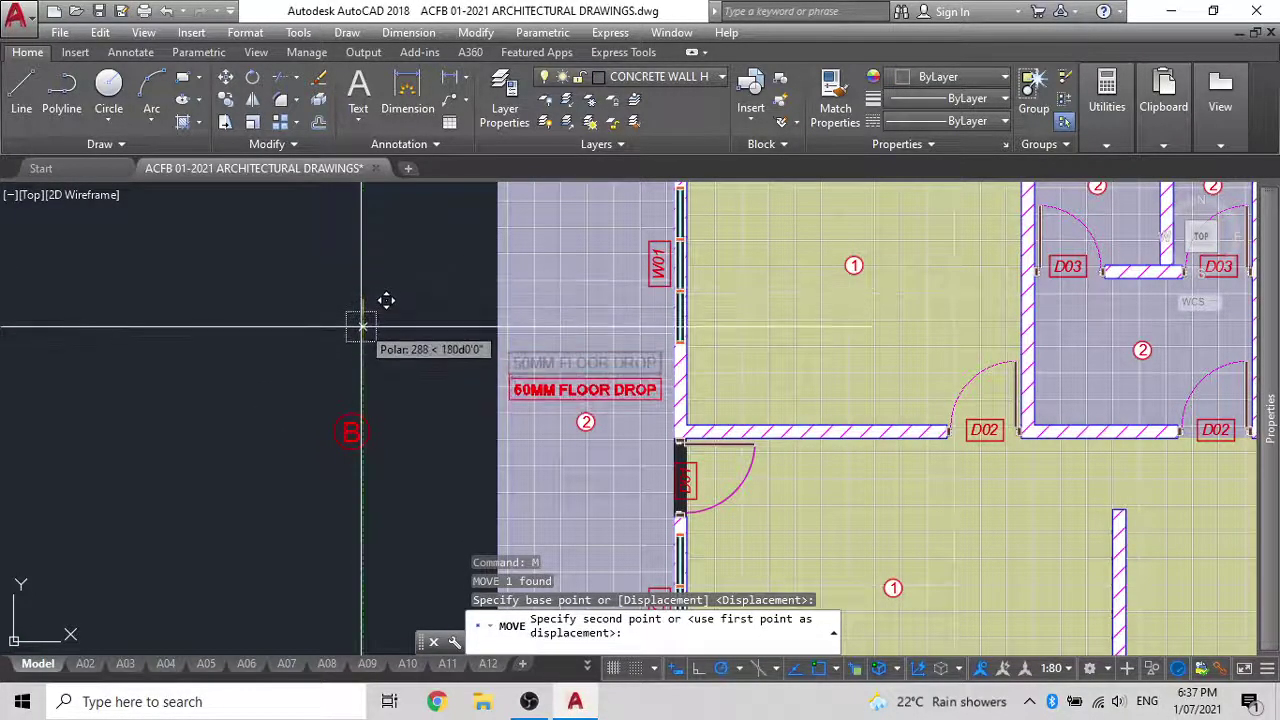
key(Escape)
Copy the BEDROOM 1 sample label into the tiled strip, between the 50MM FLOOR DROP label and the 2 tag
scroll(355, 383, down, 5)
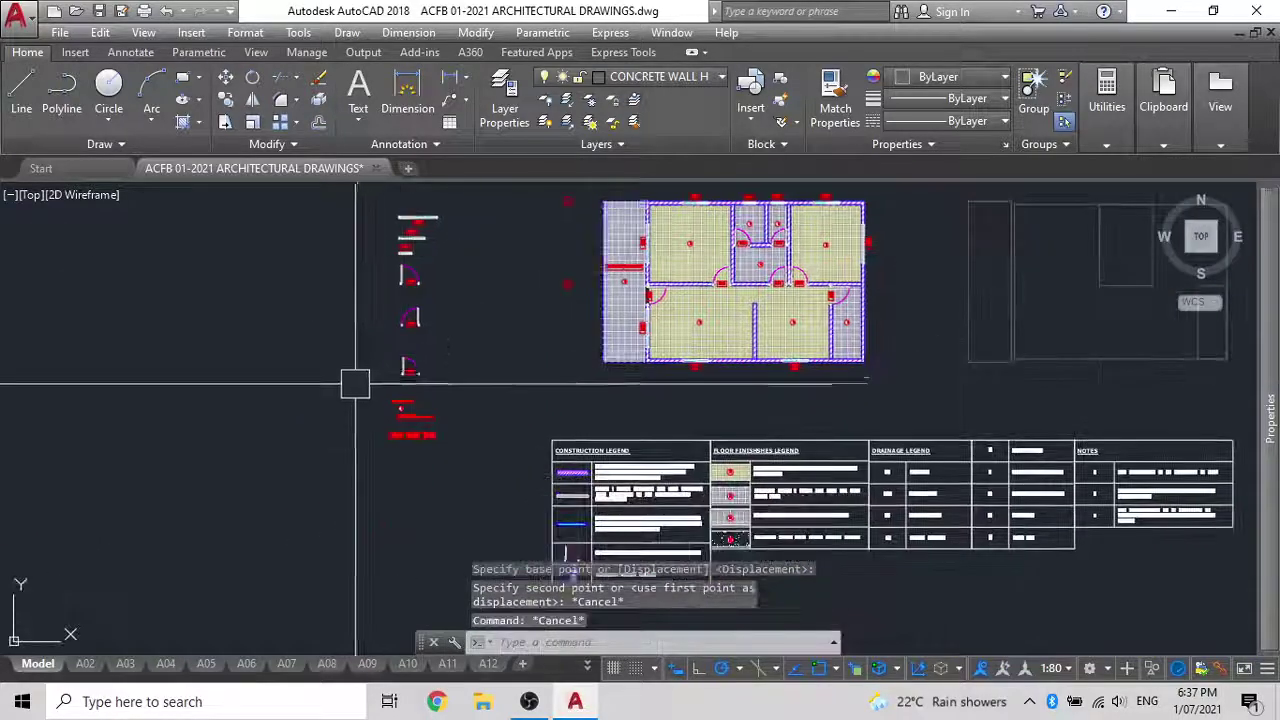
scroll(511, 409, up, 8)
text(co)
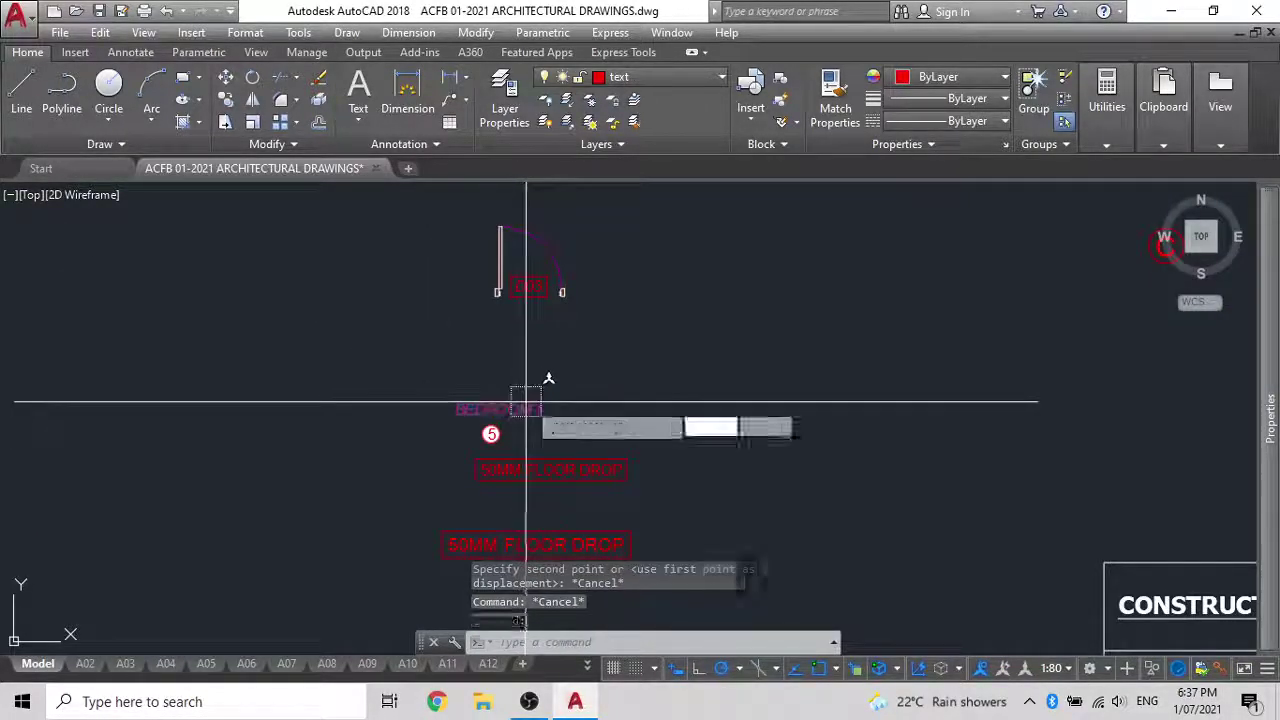
key(space)
click(458, 404)
scroll(543, 383, down, 4)
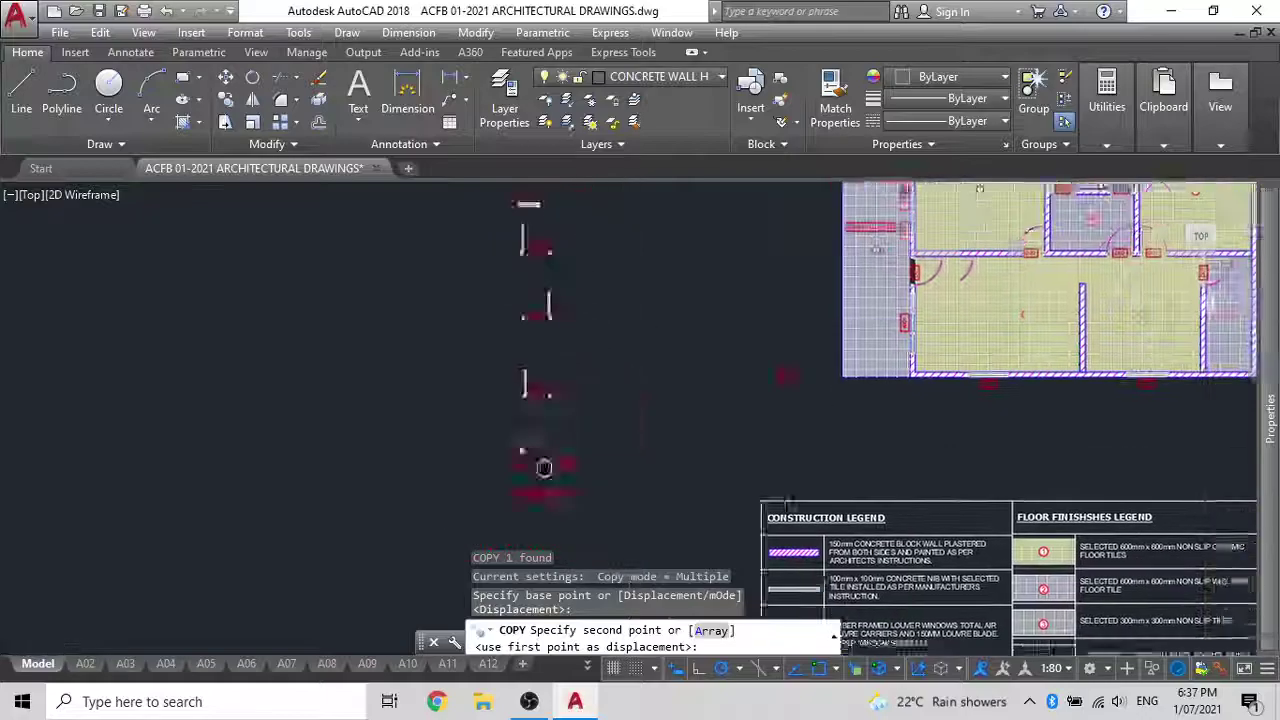
scroll(775, 345, up, 6)
scroll(783, 342, up, 2)
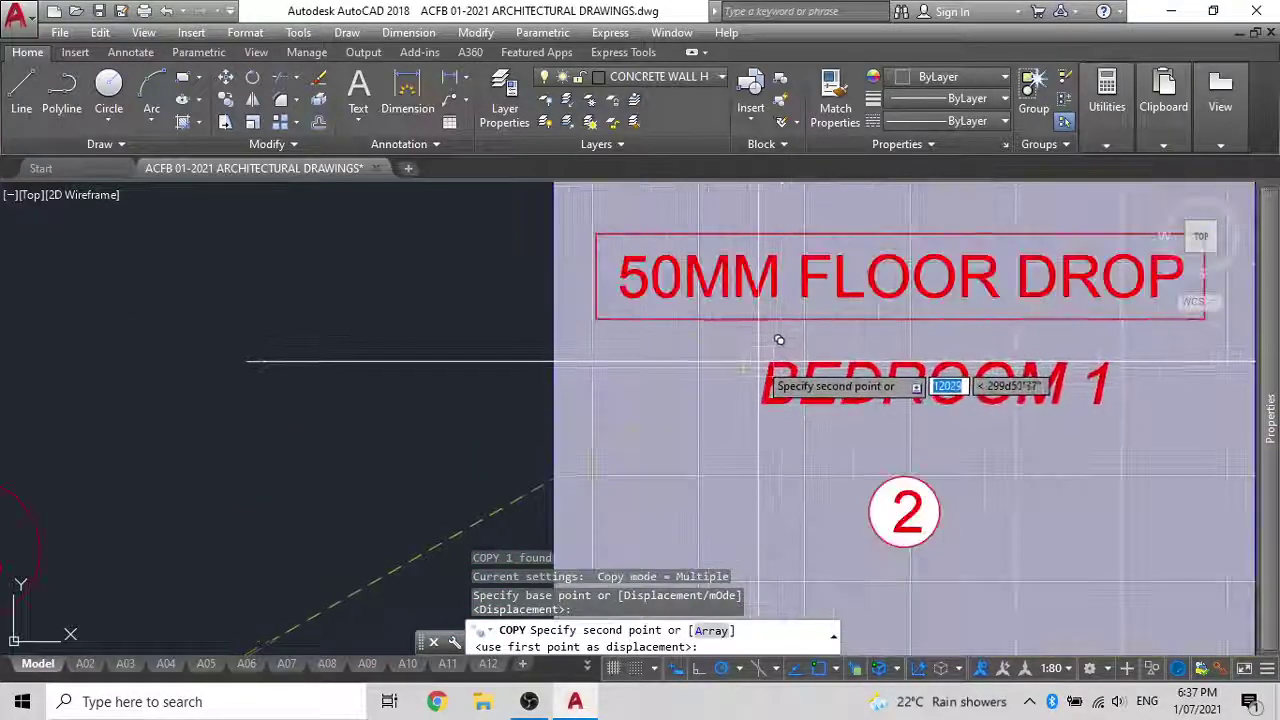
click(762, 374)
key(Escape)
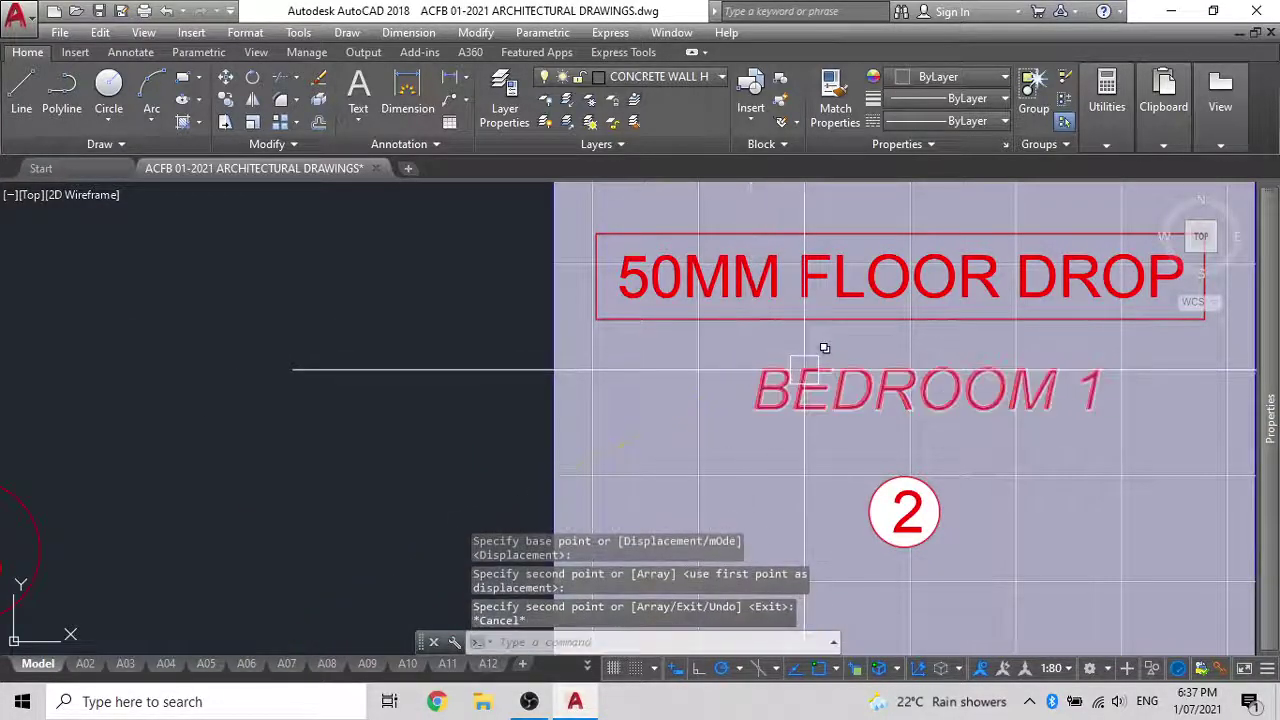
Change the copied BEDROOM 1 label's text to FRONT PORCH and widen its text box to fit one line
click(806, 369)
click(872, 463)
double_click(816, 385)
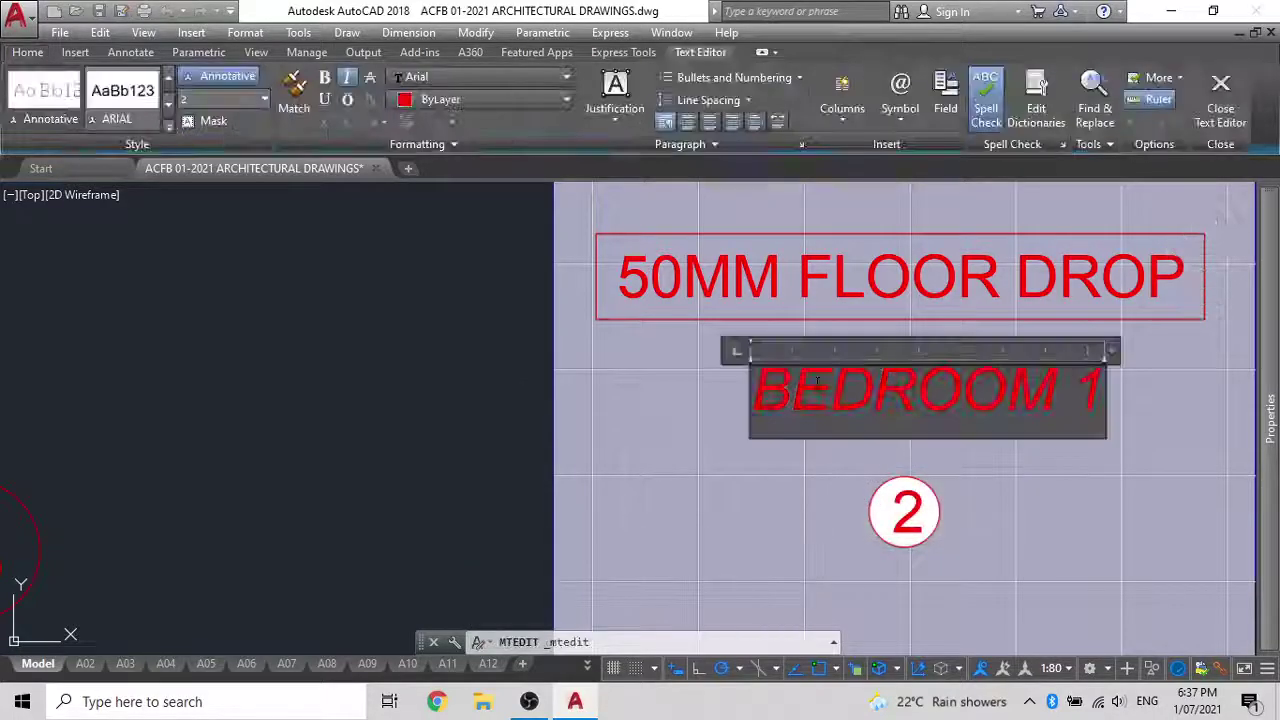
key(ctrl+a)
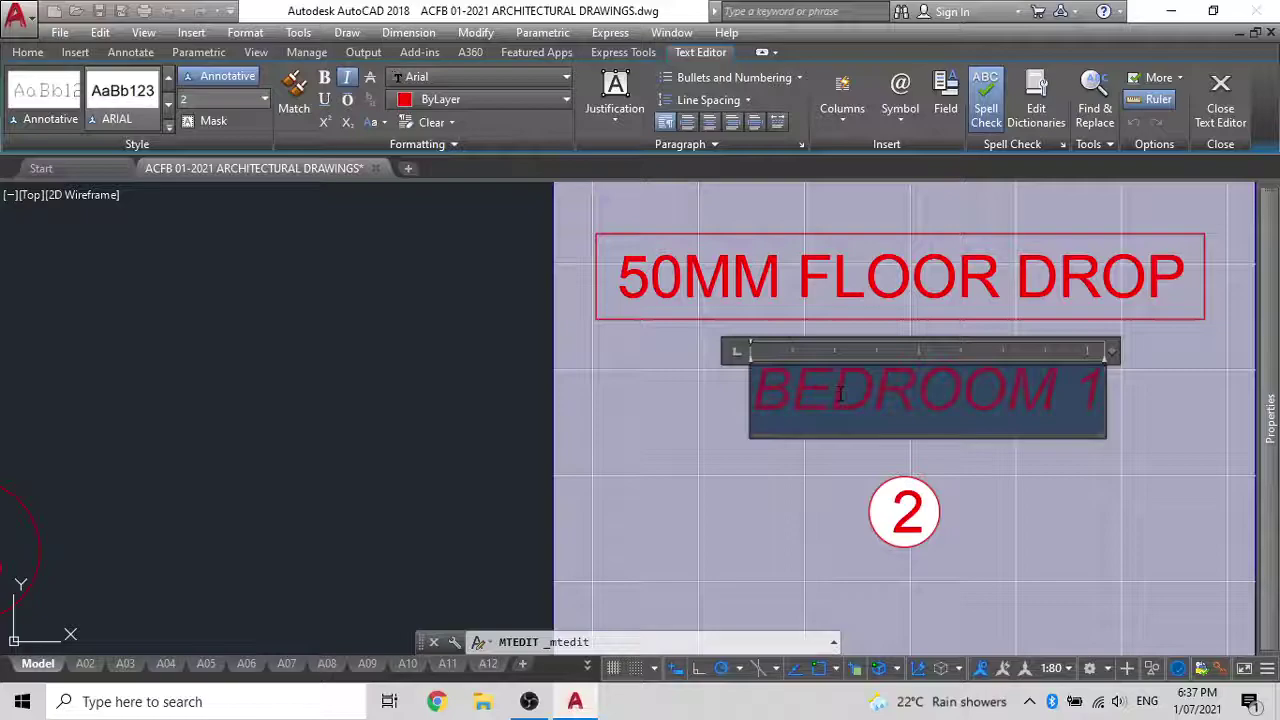
text(FR)
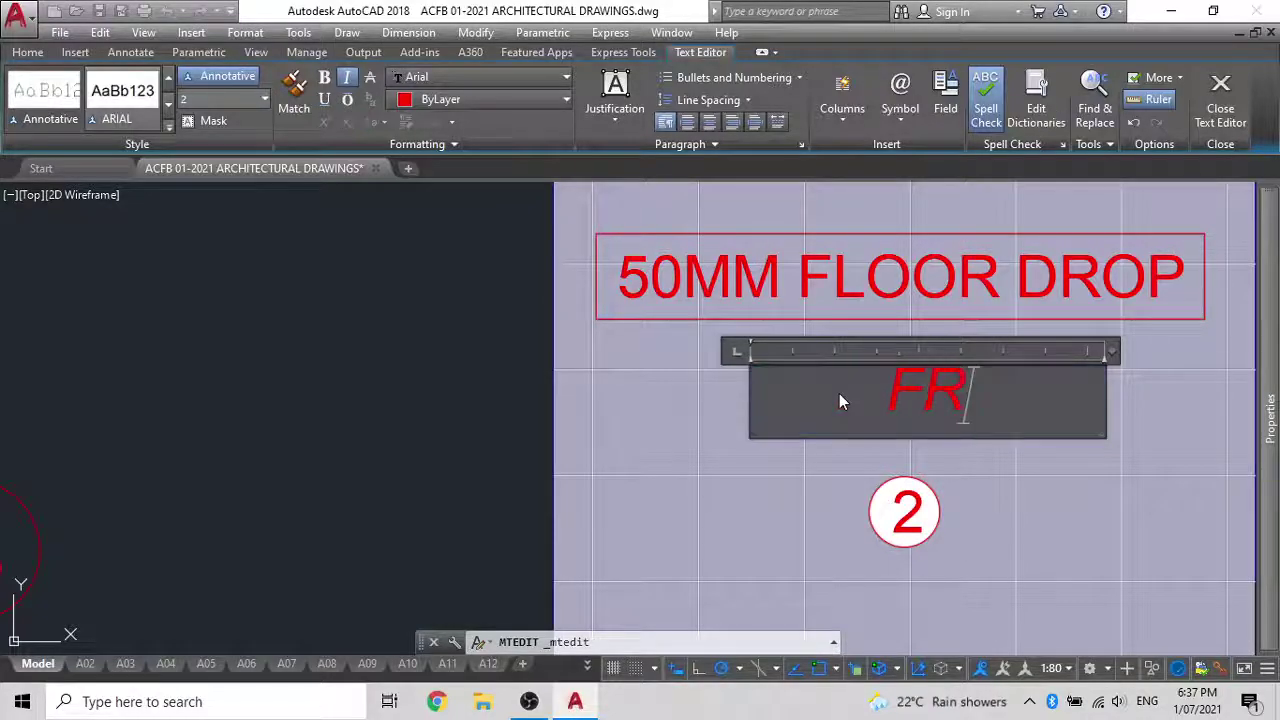
text(ONT PO)
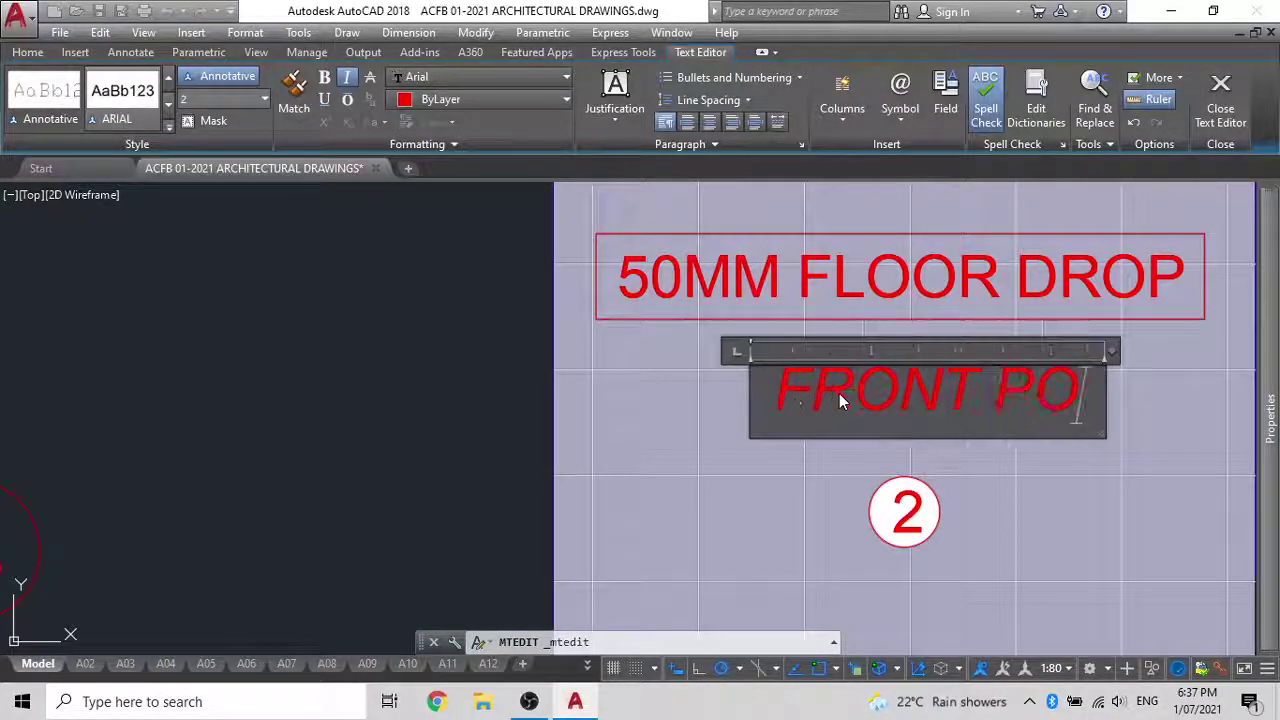
text(RCH)
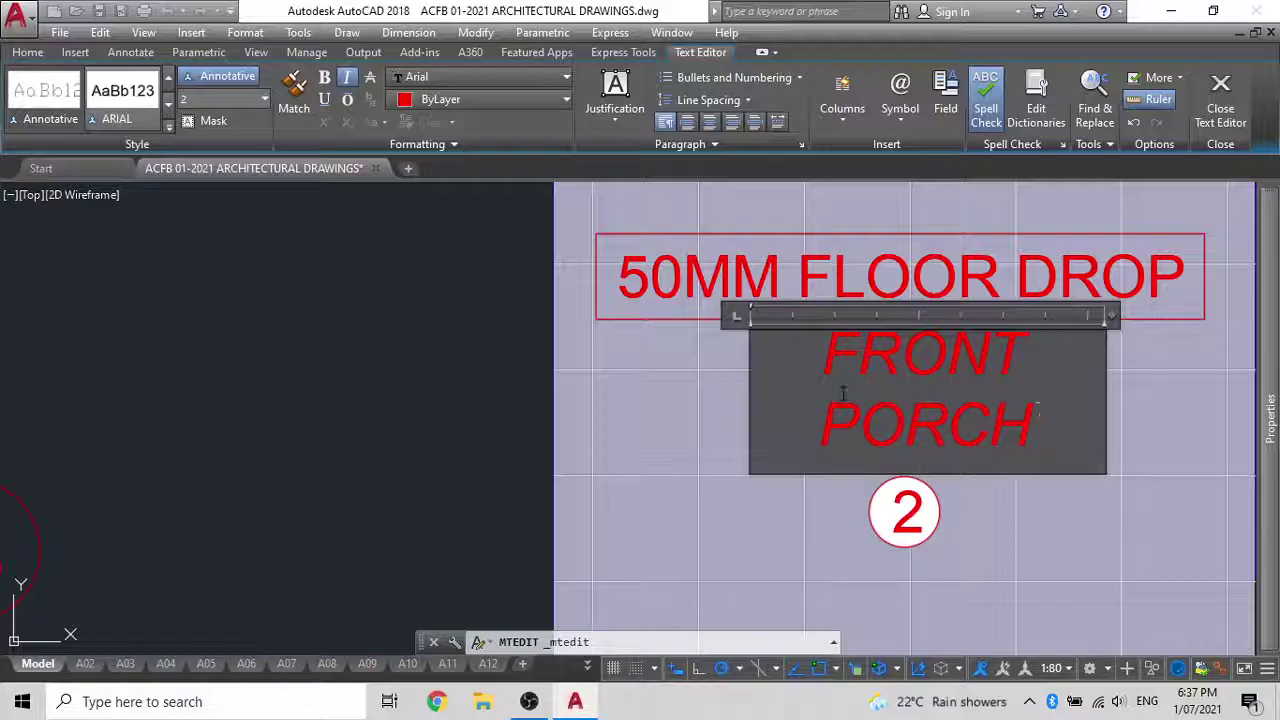
scroll(756, 400, down, 2)
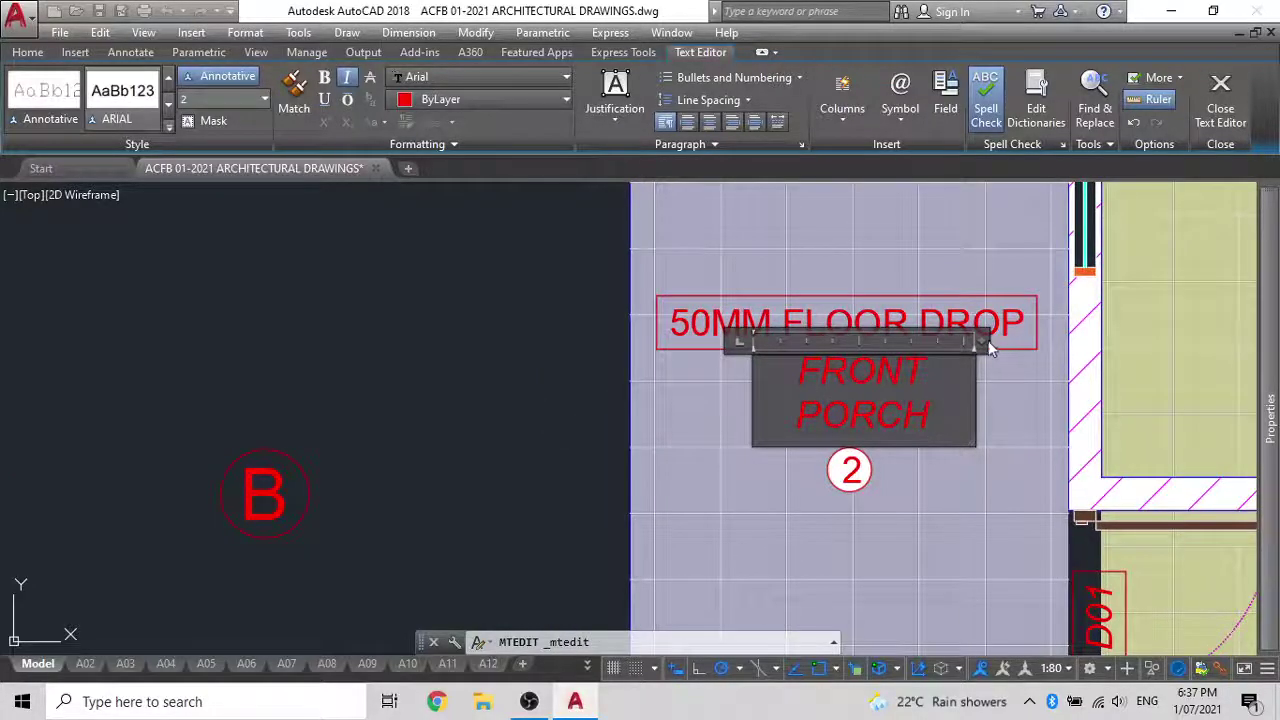
drag(981, 341, 1038, 340)
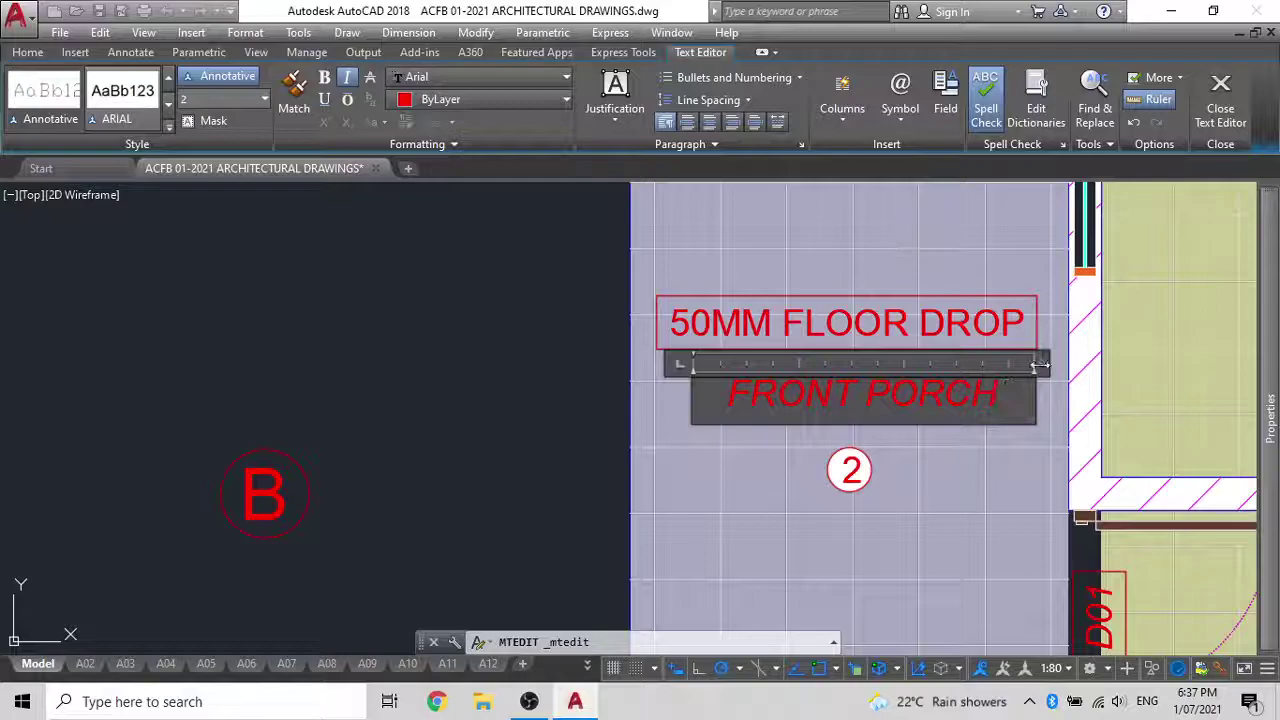
click(519, 409)
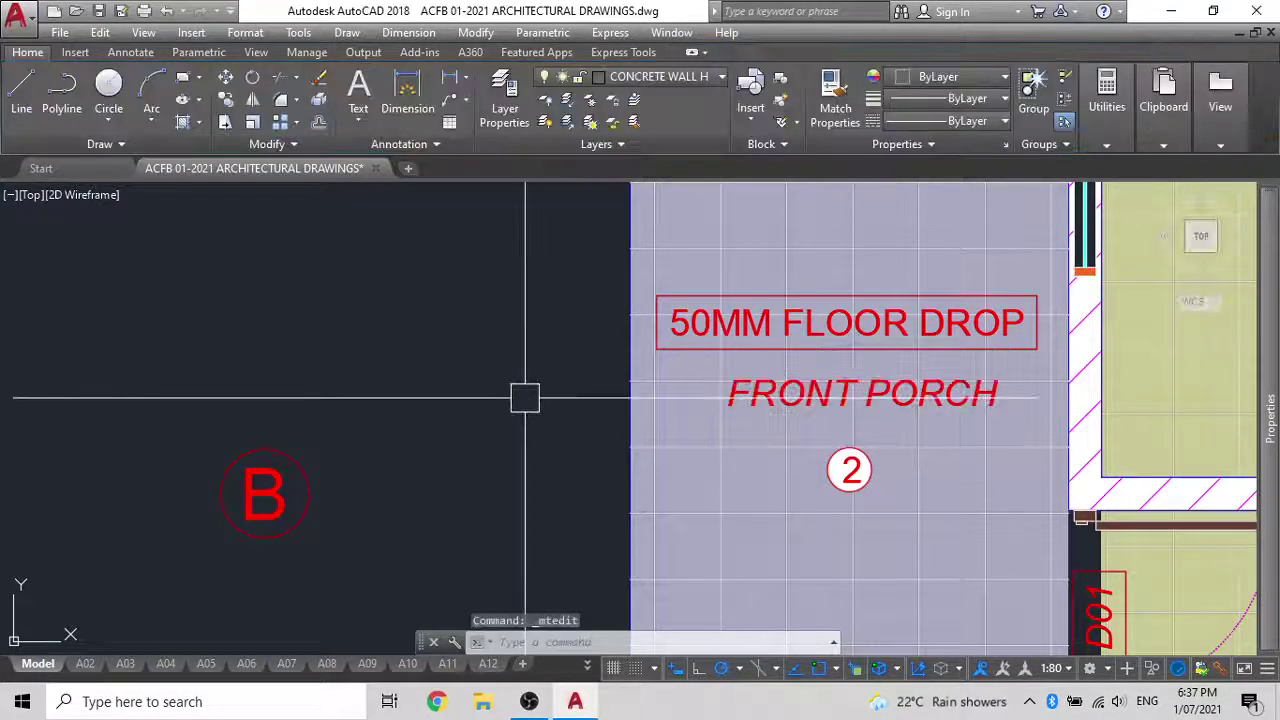
scroll(671, 423, down, 2)
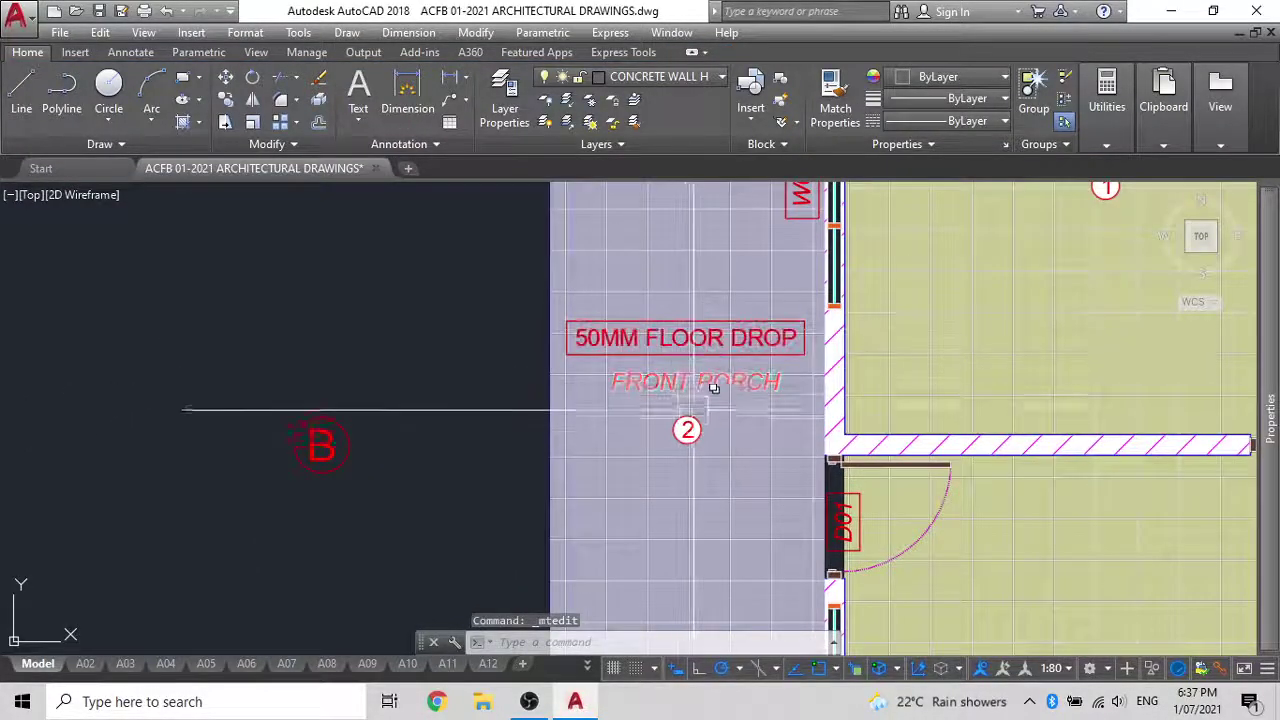
scroll(687, 415, down, 3)
scroll(670, 347, up, 6)
scroll(670, 347, down, 2)
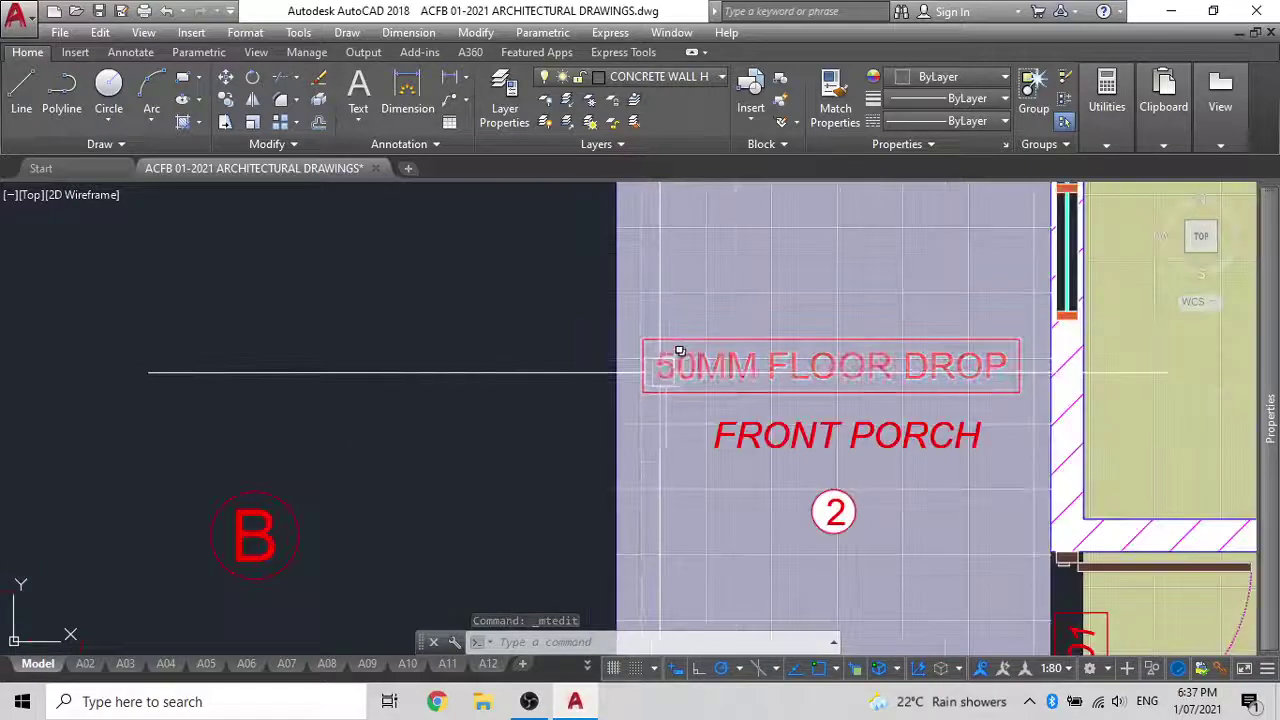
Copy the porch's 50MM FLOOR DROP label into the central tiled room, between the D03 doors' wall and the 2 tag
scroll(728, 357, down, 2)
scroll(828, 448, down, 2)
middle_drag(789, 429, 665, 356)
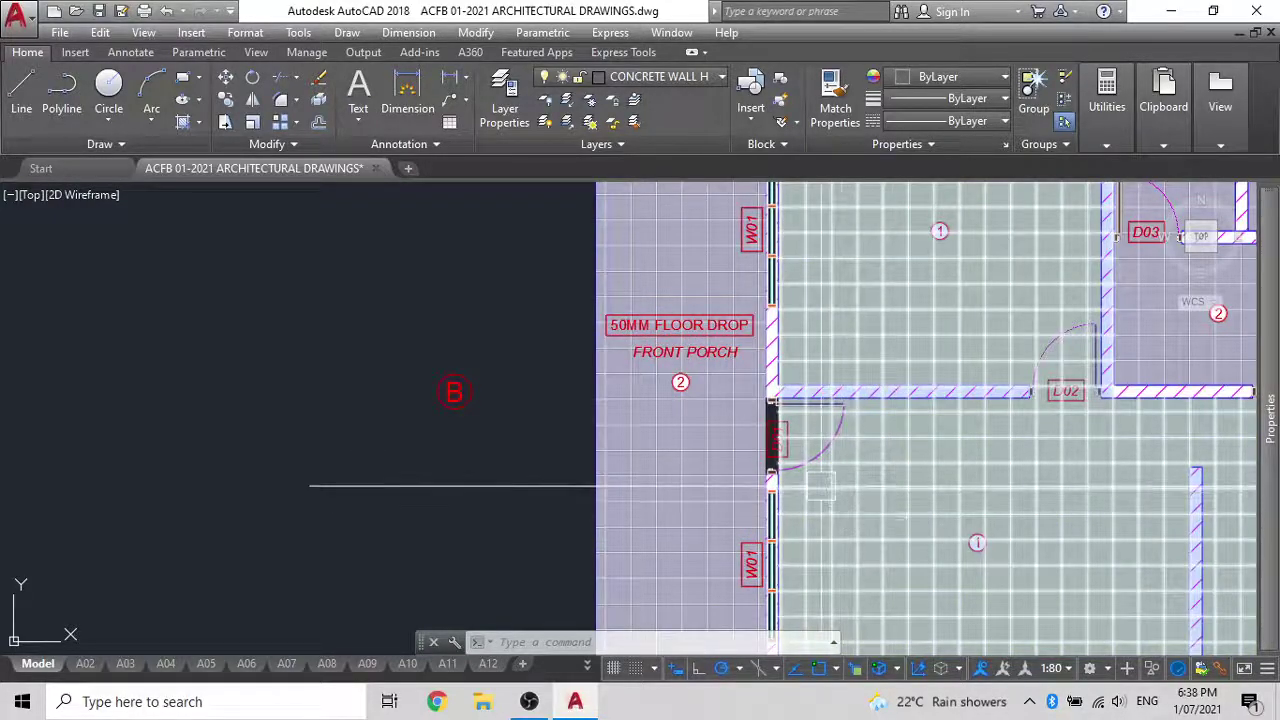
scroll(509, 514, down, 3)
scroll(514, 429, up, 8)
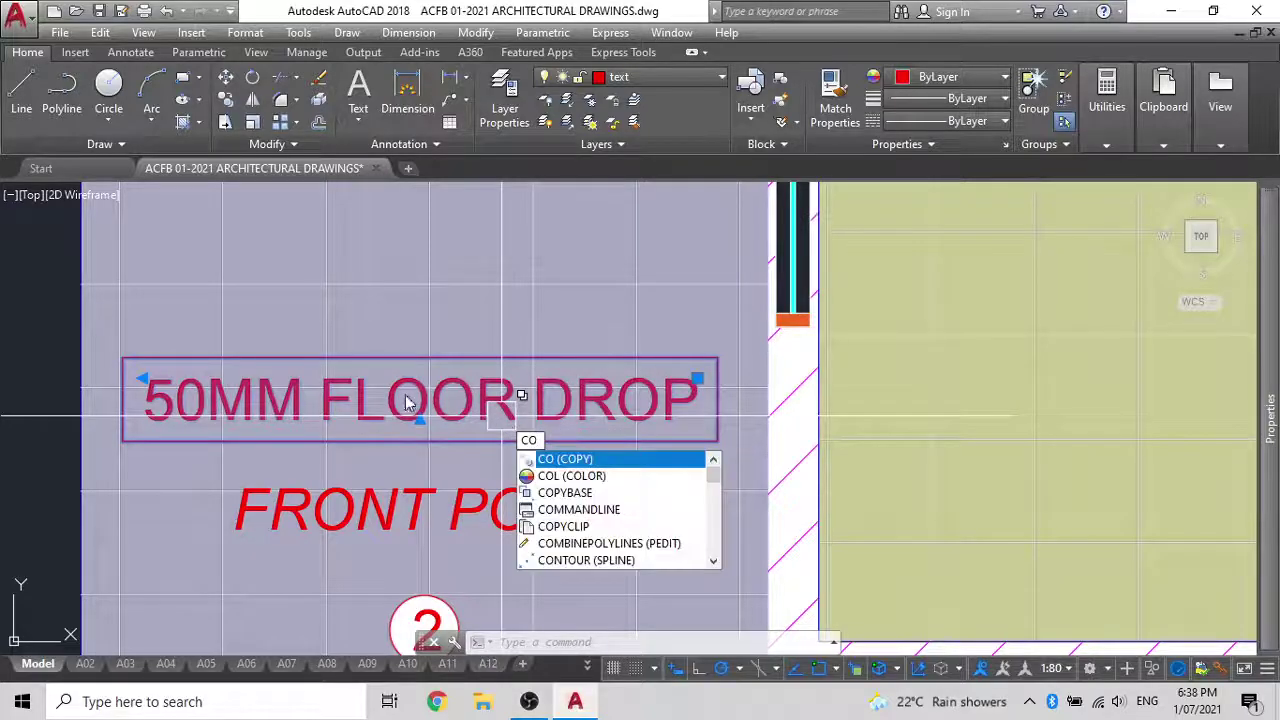
key(Return)
click(450, 378)
scroll(430, 400, down, 5)
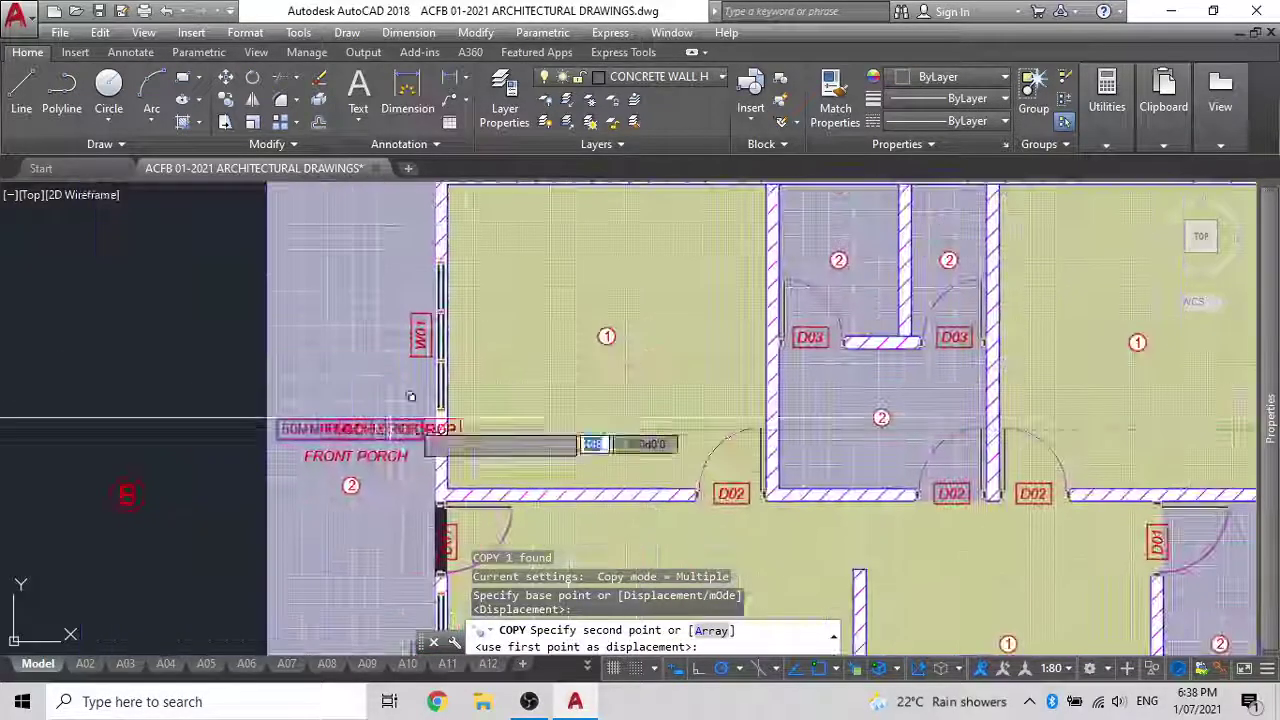
scroll(888, 375, up, 5)
scroll(847, 407, down, 2)
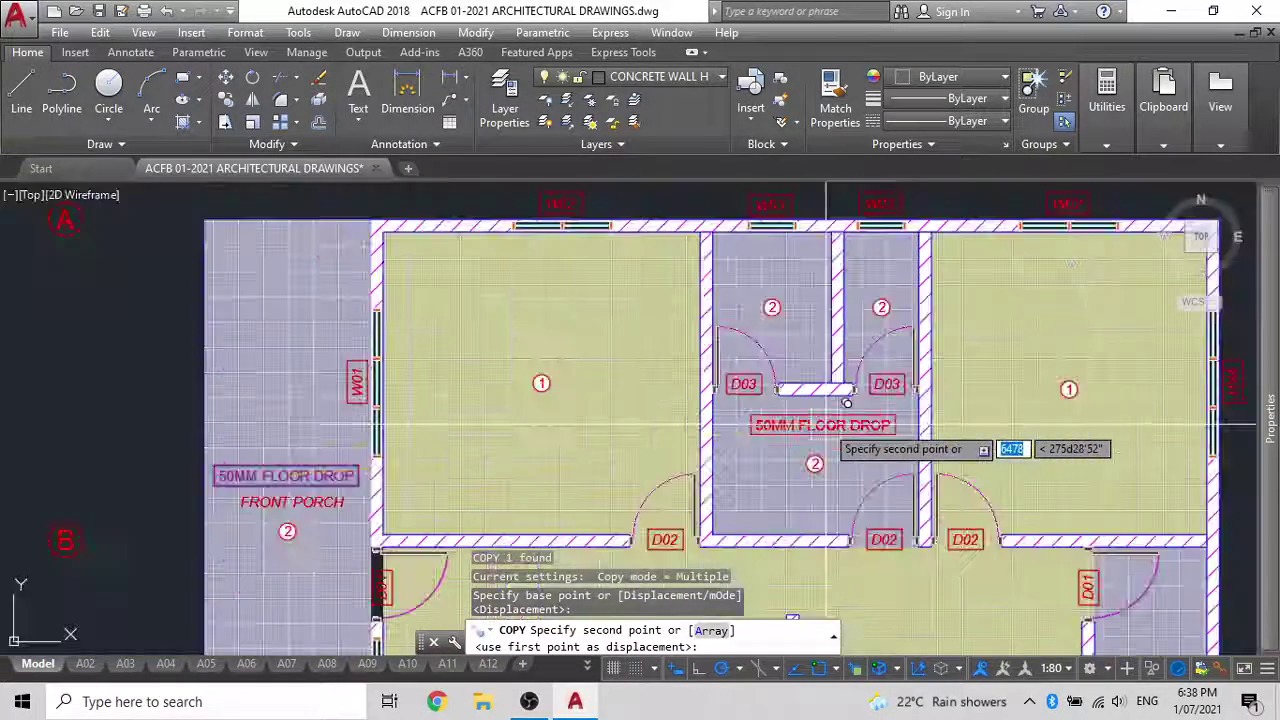
scroll(780, 527, up, 5)
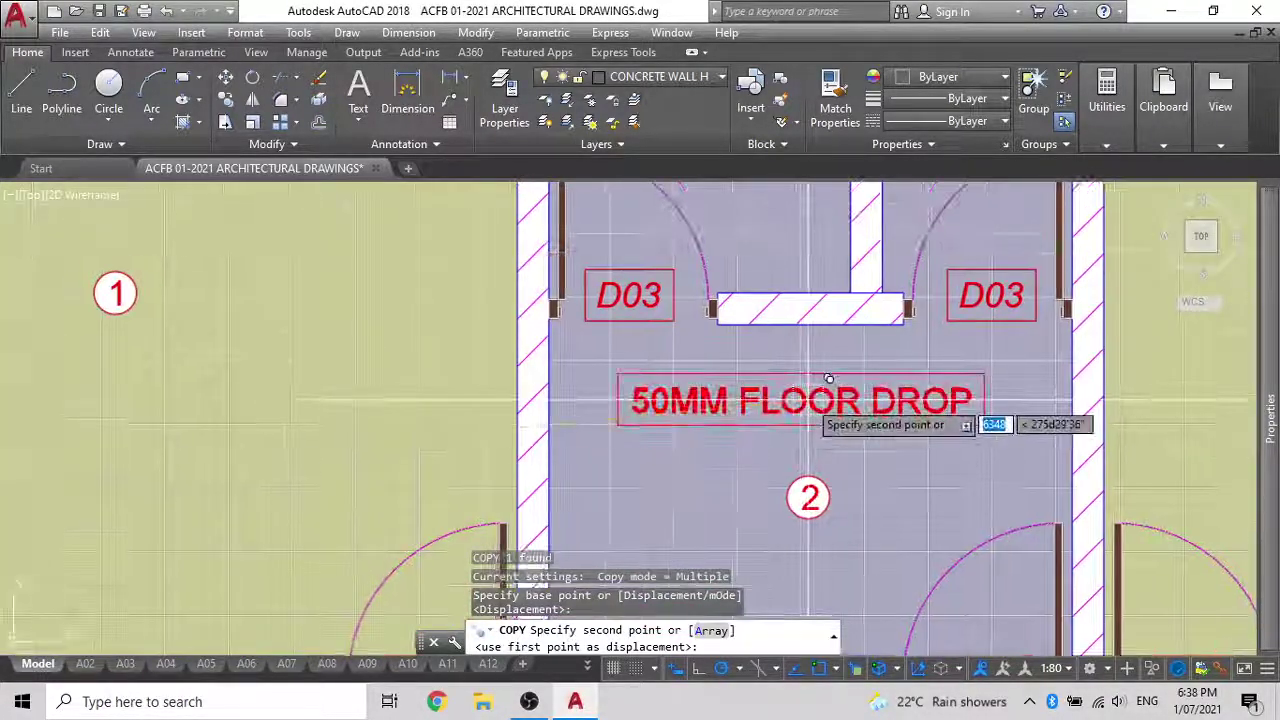
scroll(788, 429, down, 2)
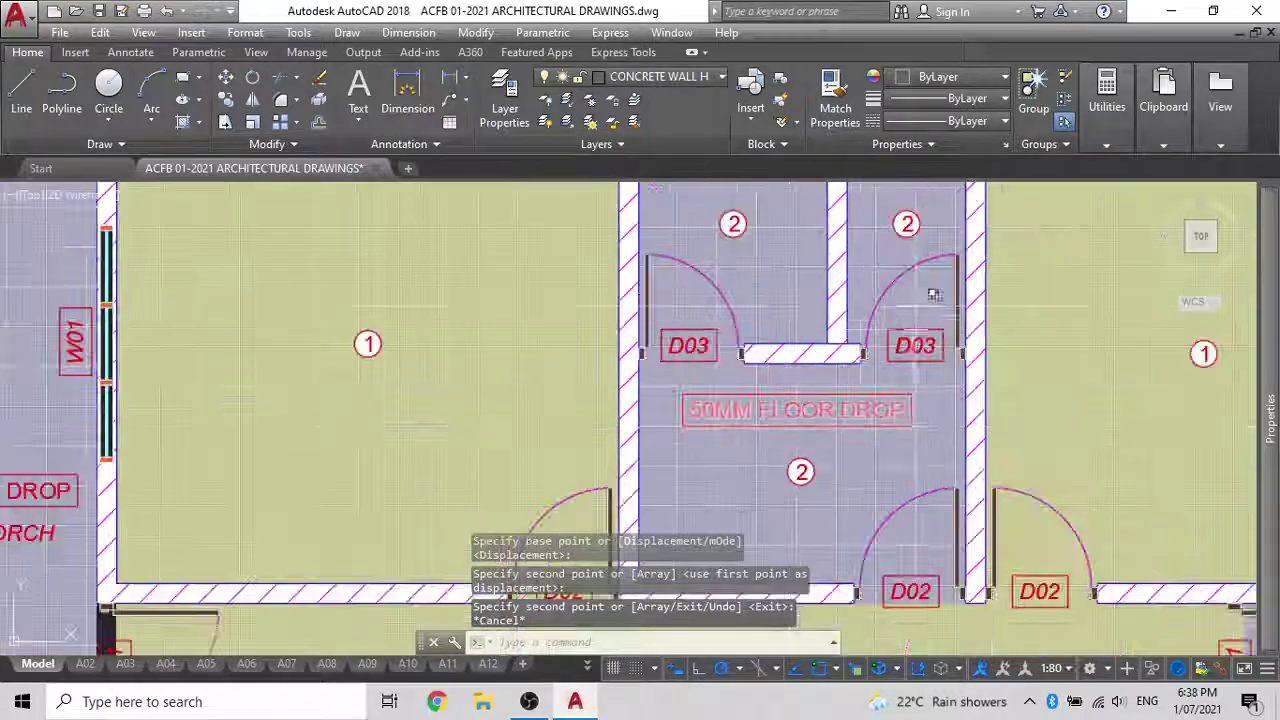
scroll(765, 335, down, 2)
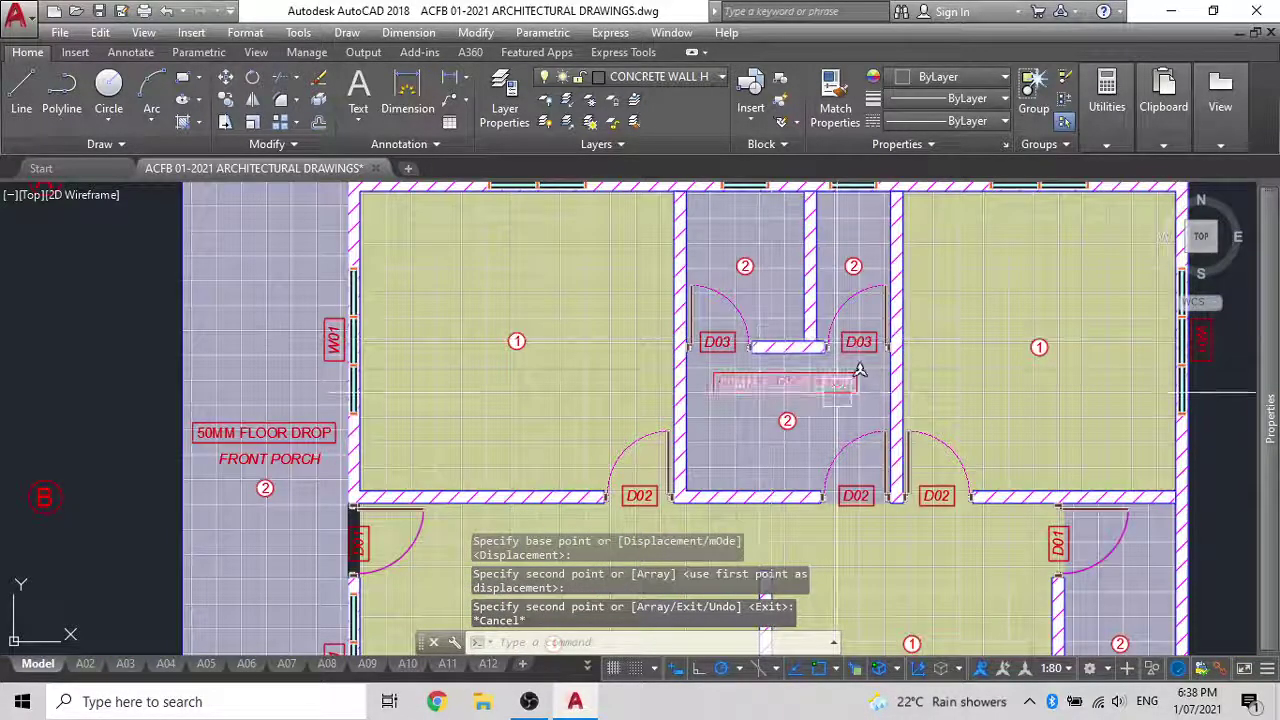
scroll(757, 417, up, 2)
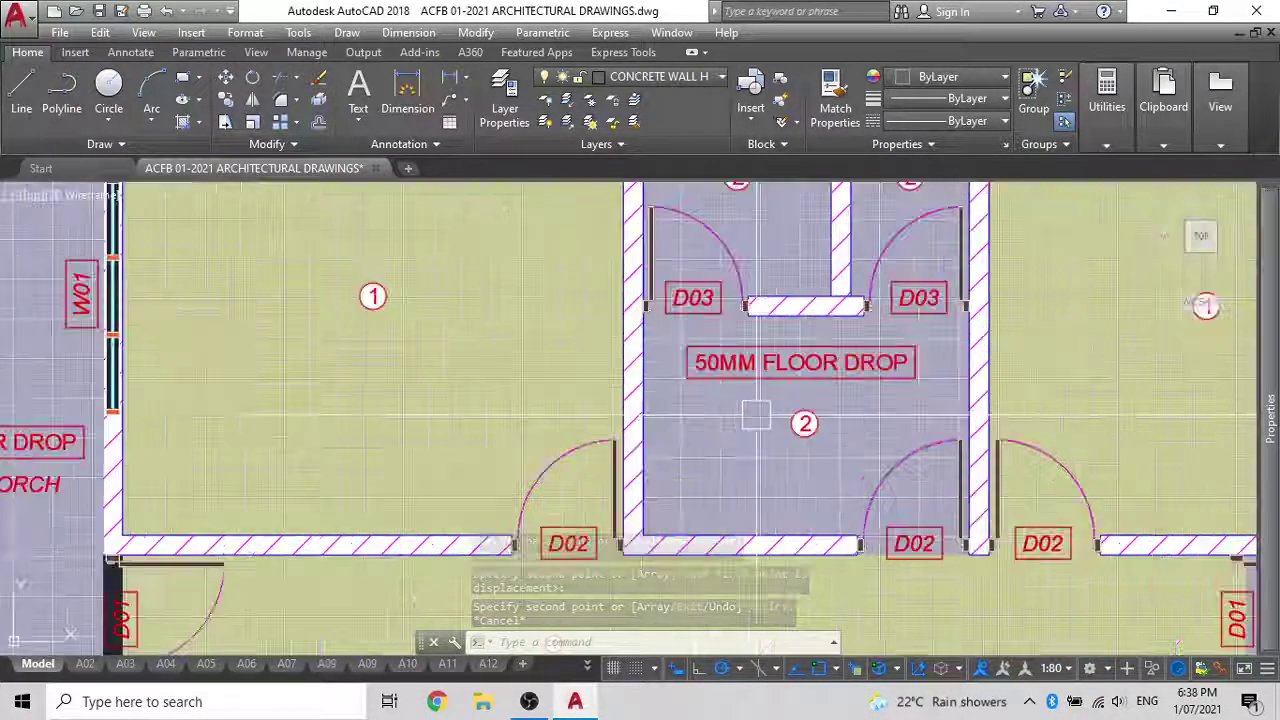
Move the copied 50MM FLOOR DROP label slightly down and left, closer to the 2 tag in the central tiled room
click(805, 372)
text(m)
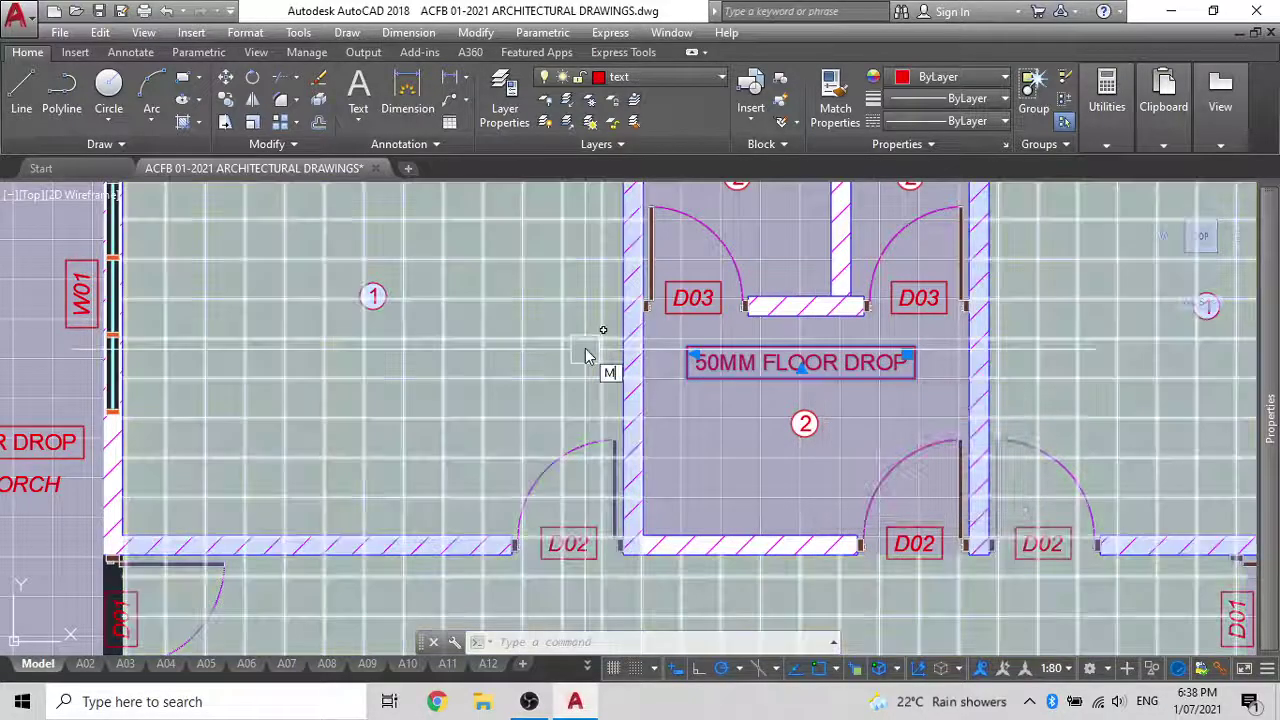
click(589, 279)
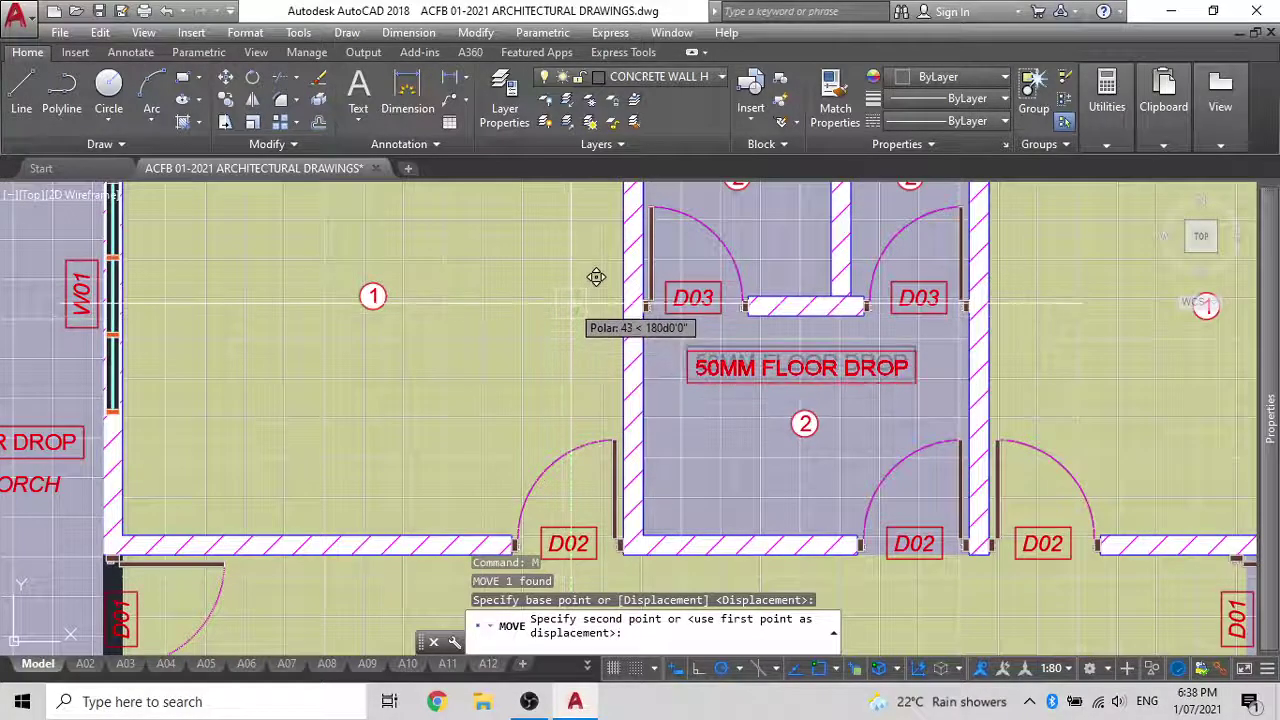
click(571, 300)
scroll(564, 368, down, 2)
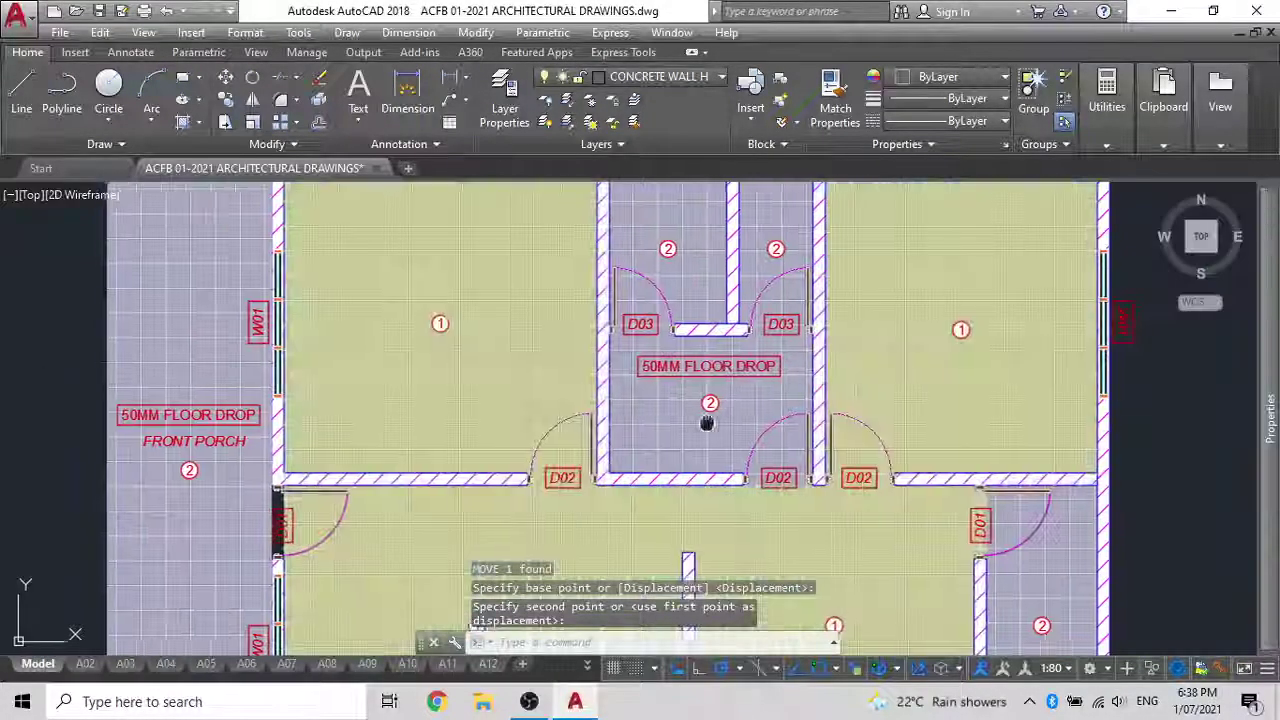
key(Escape)
Copy the central room's 50MM FLOOR DROP label outside the right wall, beside the lower-right tiled room
scroll(450, 440, down, 2)
scroll(450, 440, up, 6)
click(504, 467)
scroll(504, 470, down, 5)
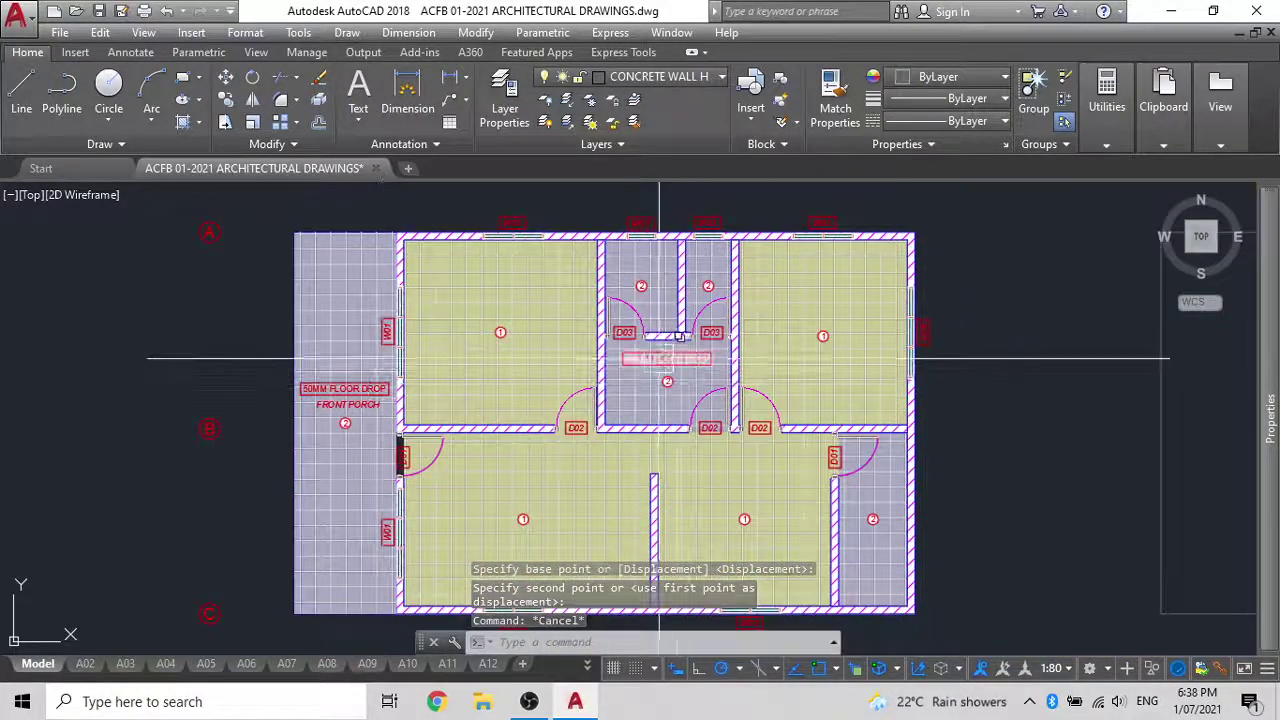
text(CO)
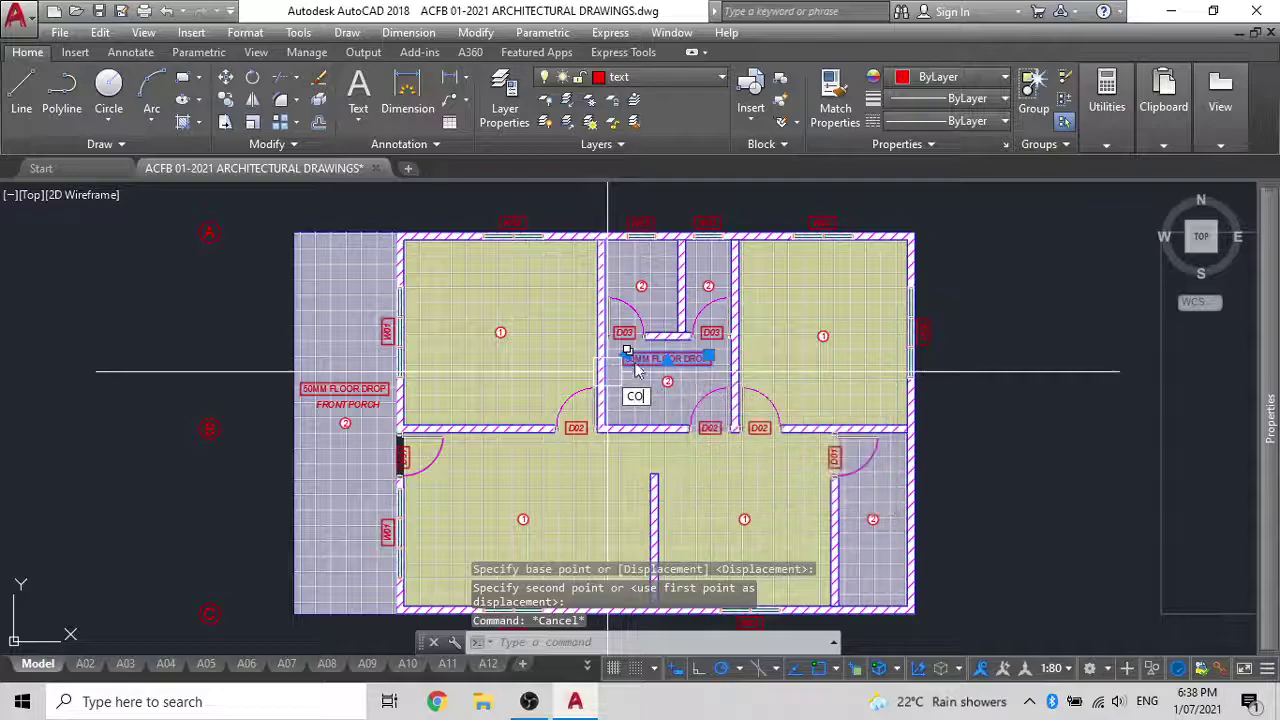
key(Return)
click(626, 361)
middle_drag(872, 508, 778, 363)
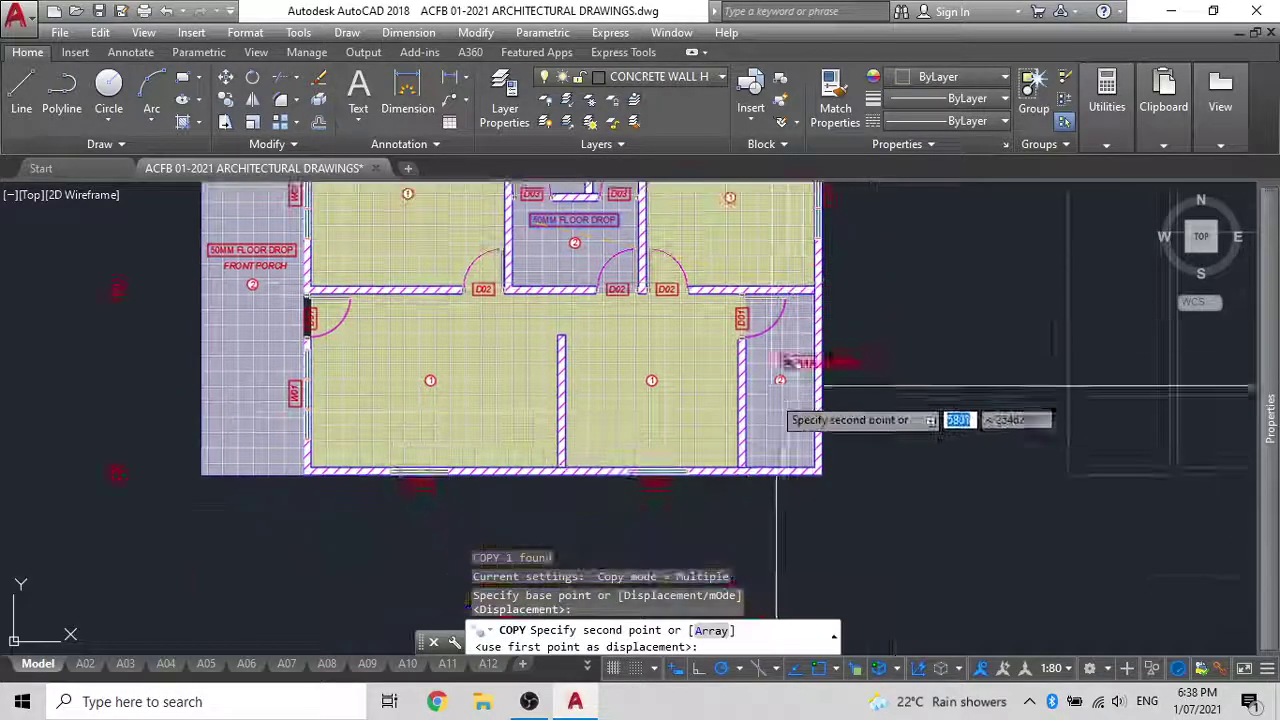
scroll(773, 413, up, 8)
scroll(563, 390, down, 5)
scroll(650, 480, up, 2)
scroll(600, 300, down, 4)
click(892, 412)
key(Escape)
Try to rotate the 50MM FLOOR DROP copy outside the right wall about its left end
text(ro)
key(Return)
click(908, 406)
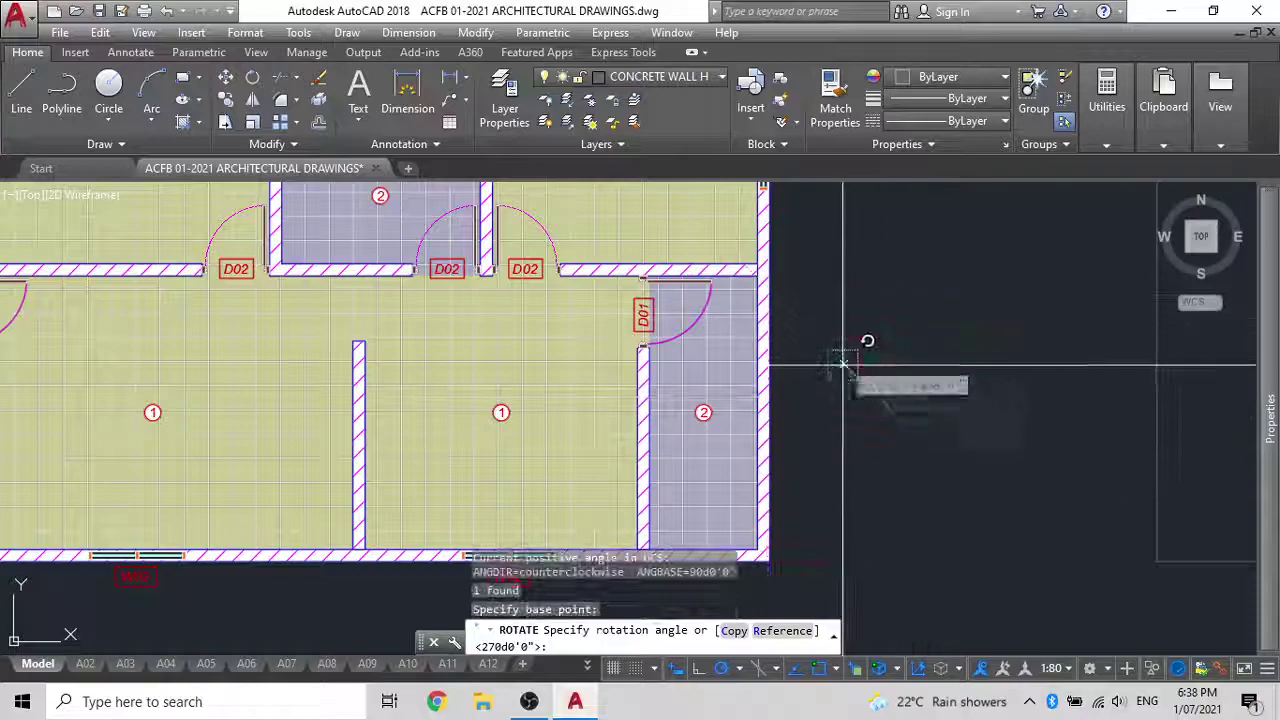
key(Escape)
key(Escape)
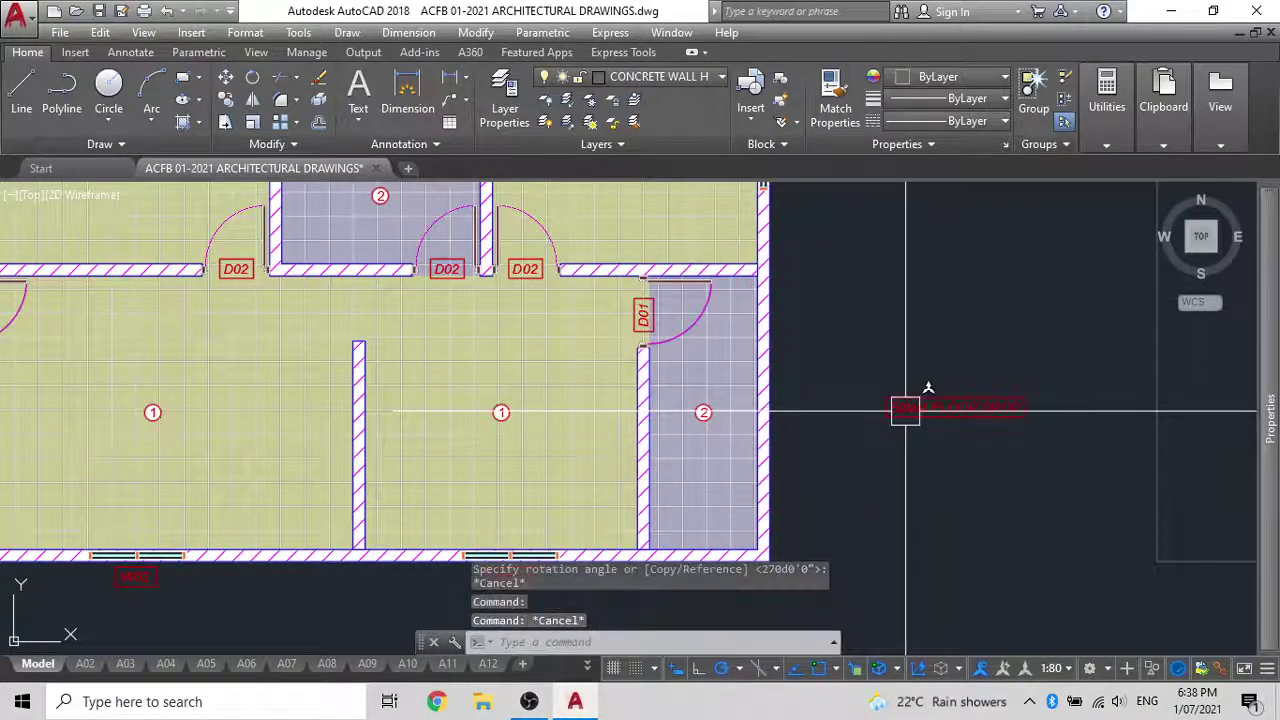
Try to edit the rotation property of the 50MM FLOOR DROP copy outside the right wall, and erase that copy
click(905, 411)
mouse_move(1269, 420)
scroll(1128, 492, down, 2)
scroll(1127, 491, down, 3)
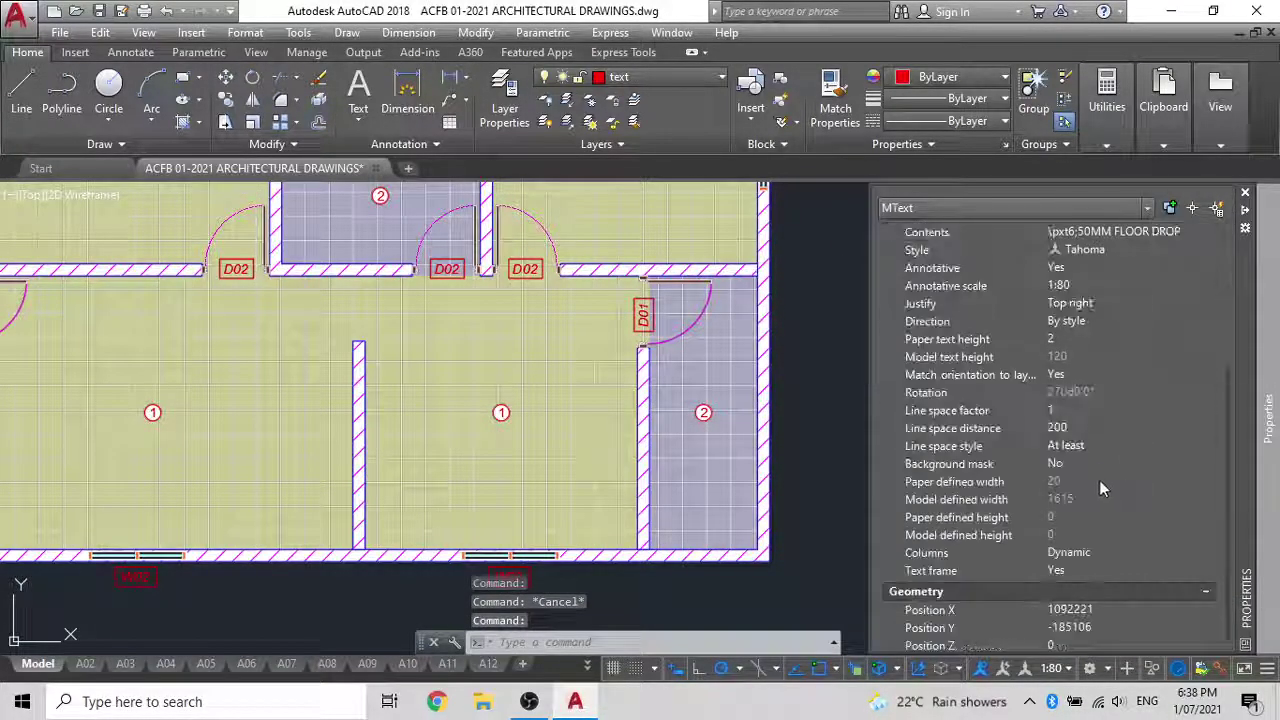
click(1082, 391)
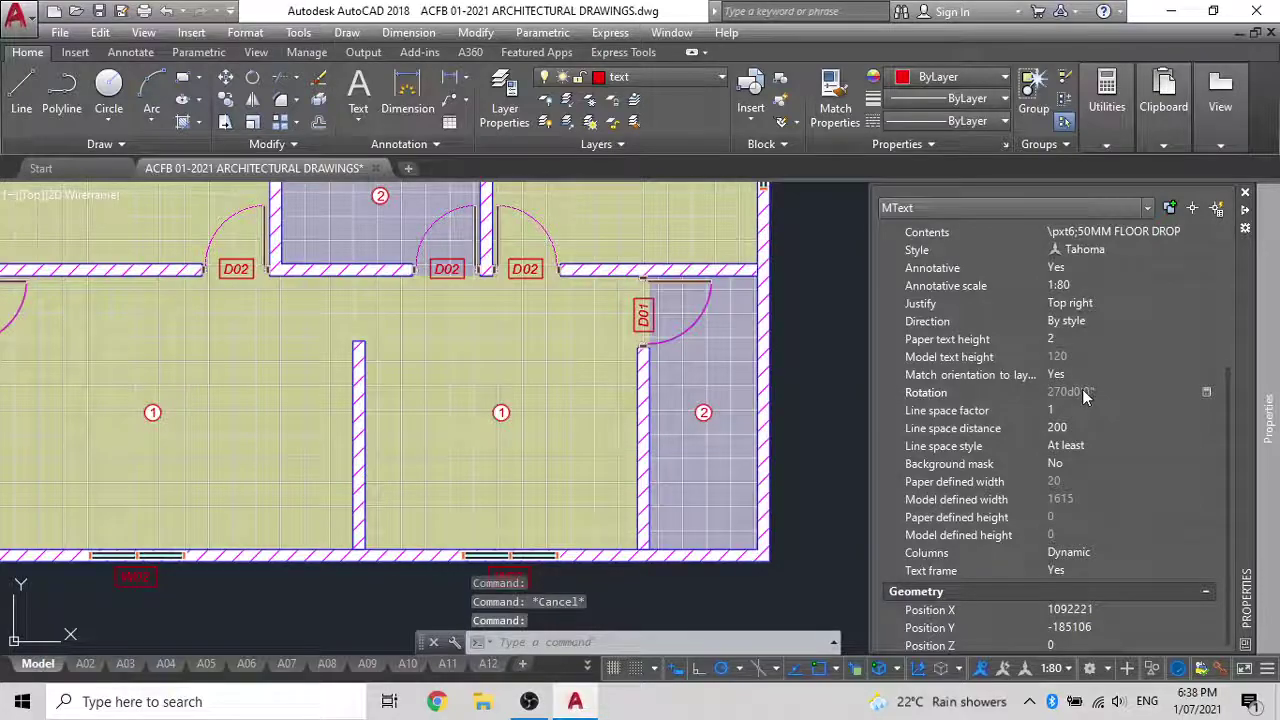
click(1207, 393)
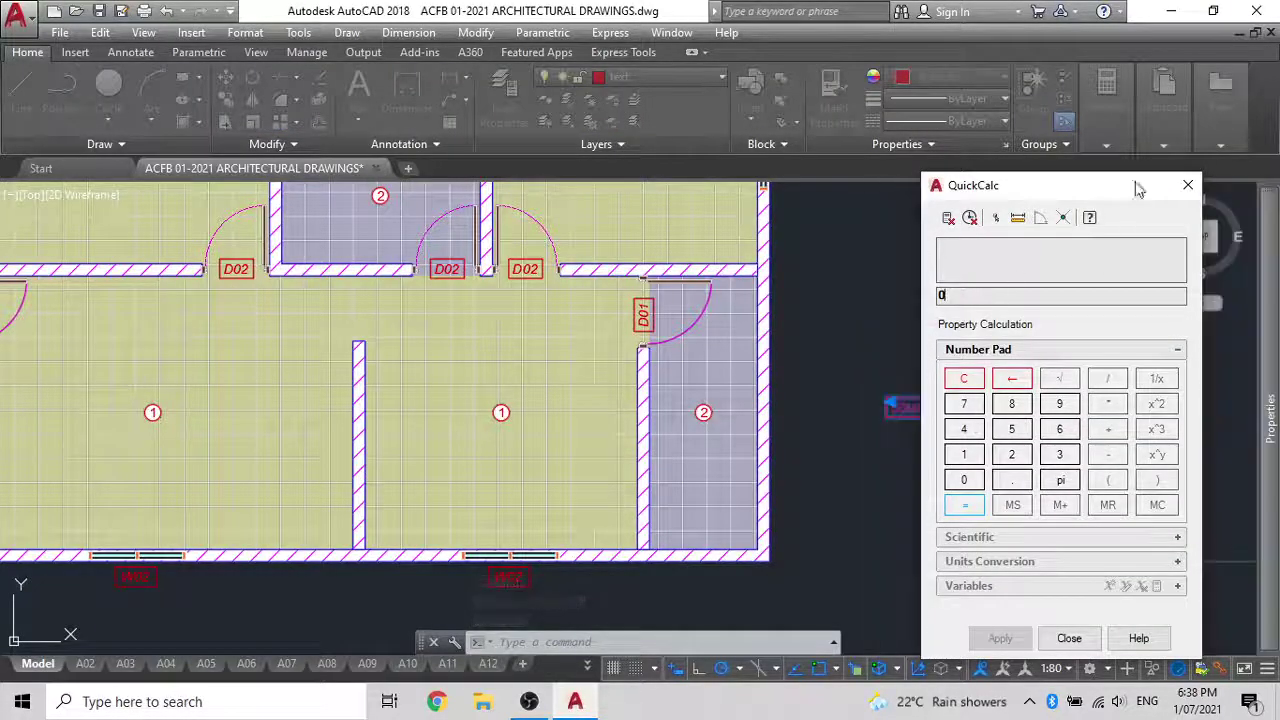
key(Escape)
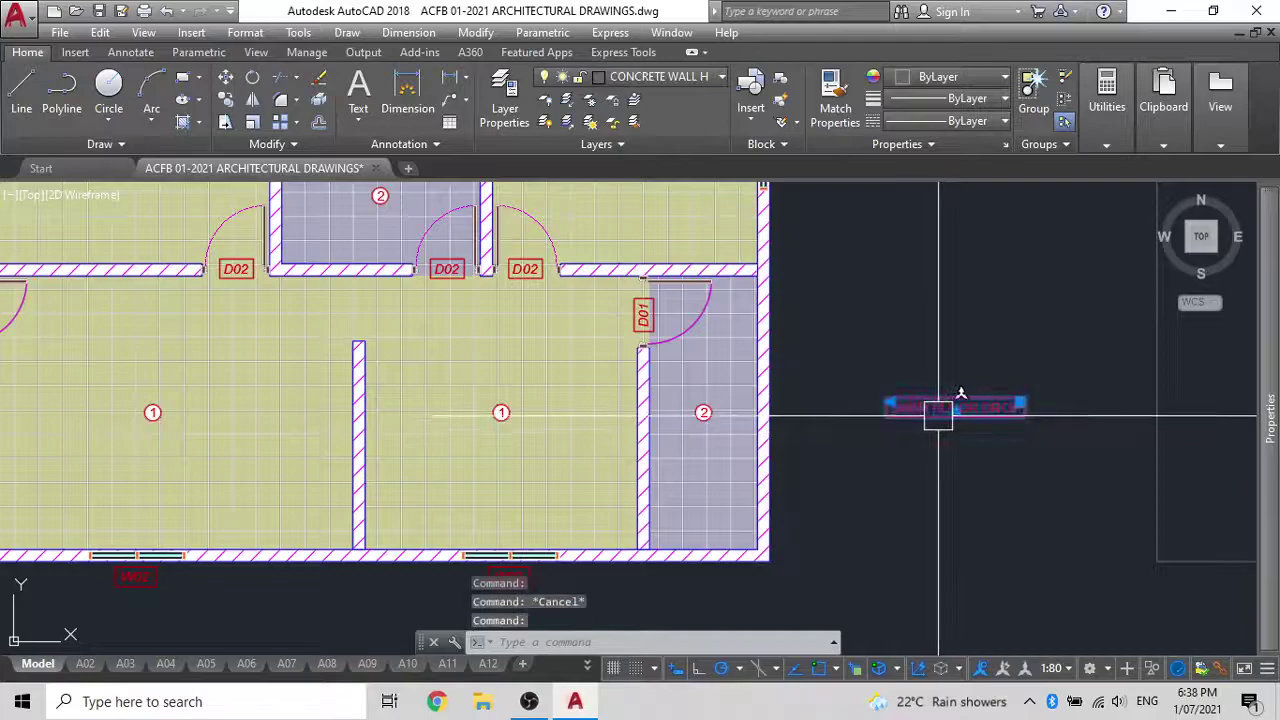
scroll(900, 424, down, 3)
middle_drag(863, 431, 1005, 589)
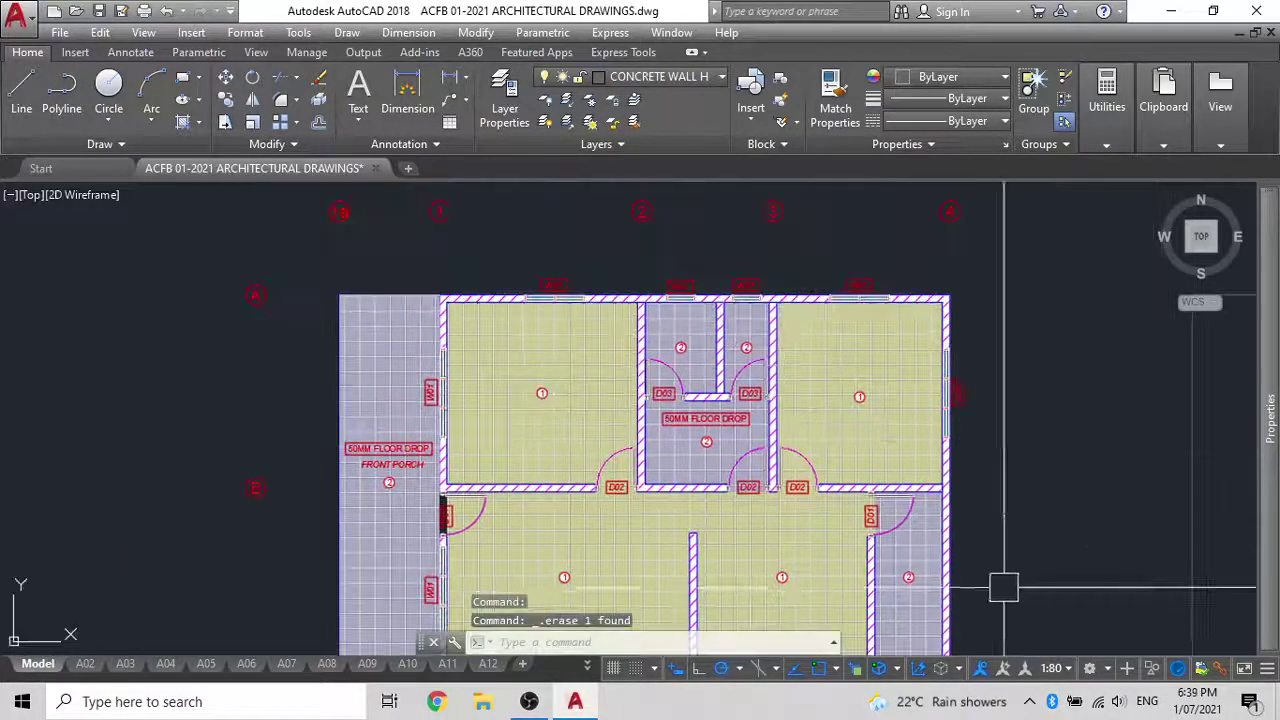
Copy the FRONT PORCH label into the upper-left room, directly above its 1 tag
scroll(710, 418, up, 5)
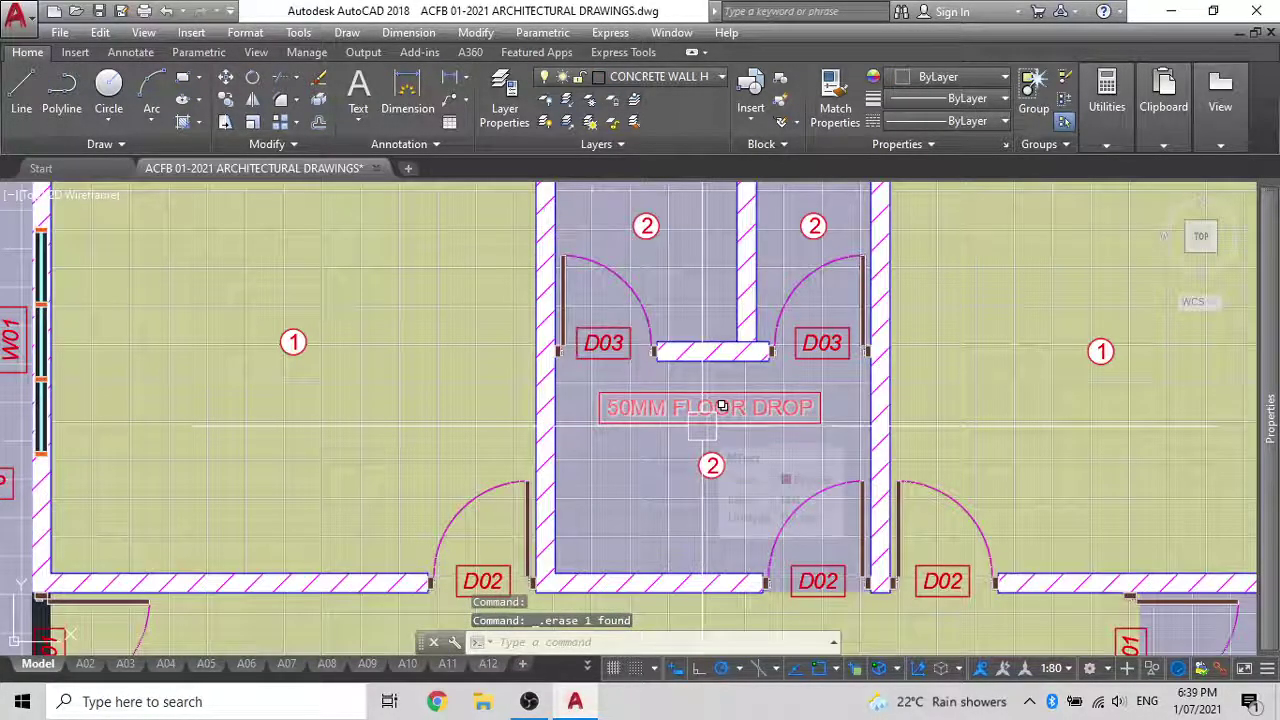
scroll(710, 418, down, 3)
middle_drag(711, 415, 789, 305)
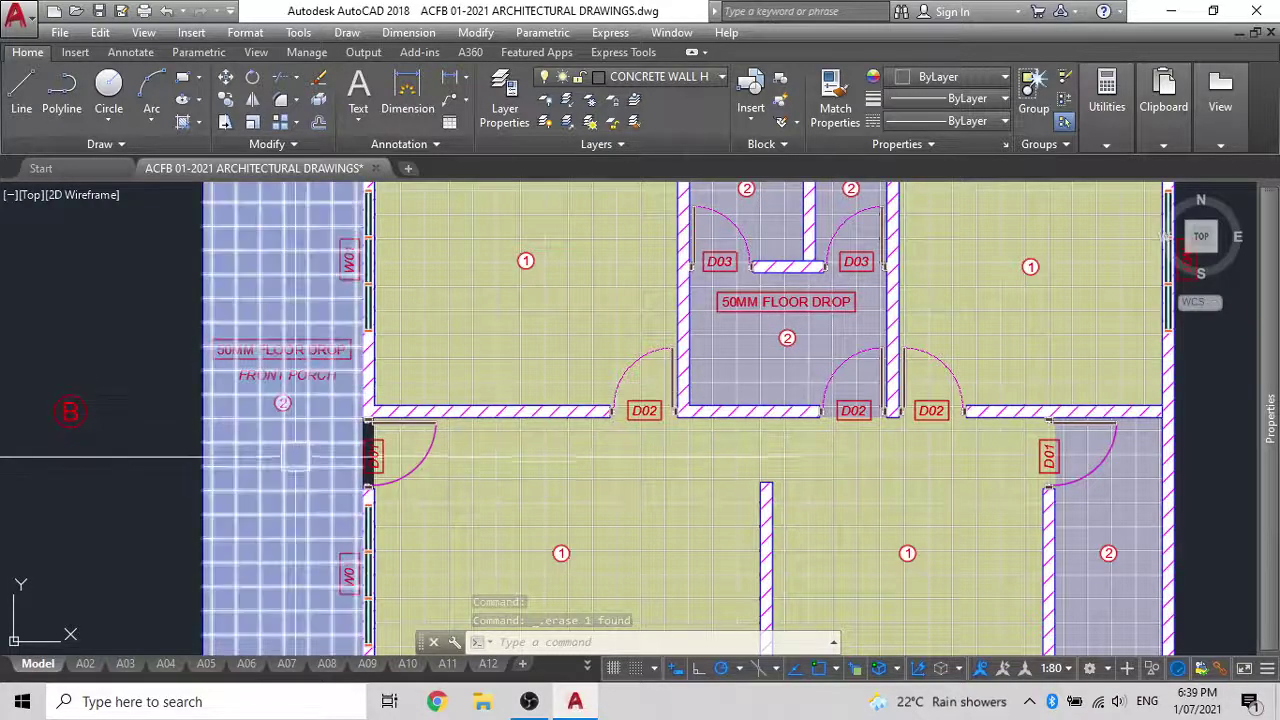
scroll(360, 465, up, 5)
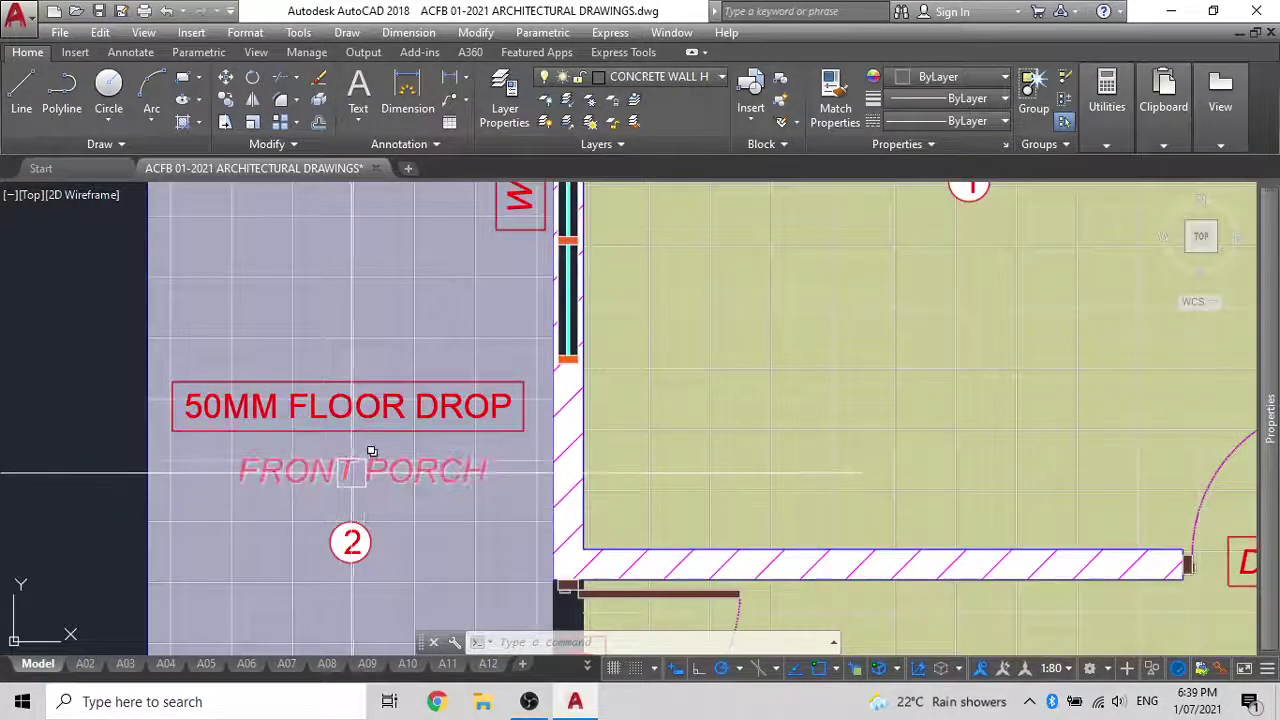
click(364, 470)
text(co)
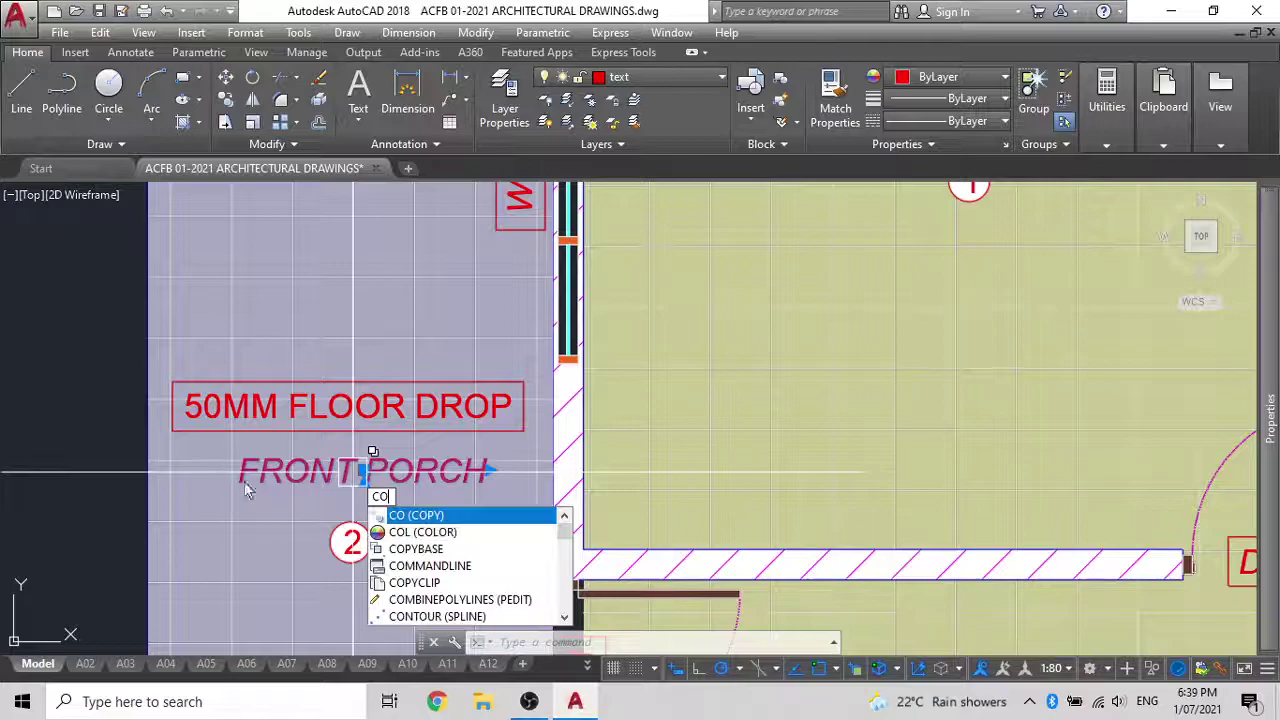
key(Return)
click(238, 483)
scroll(551, 409, down, 4)
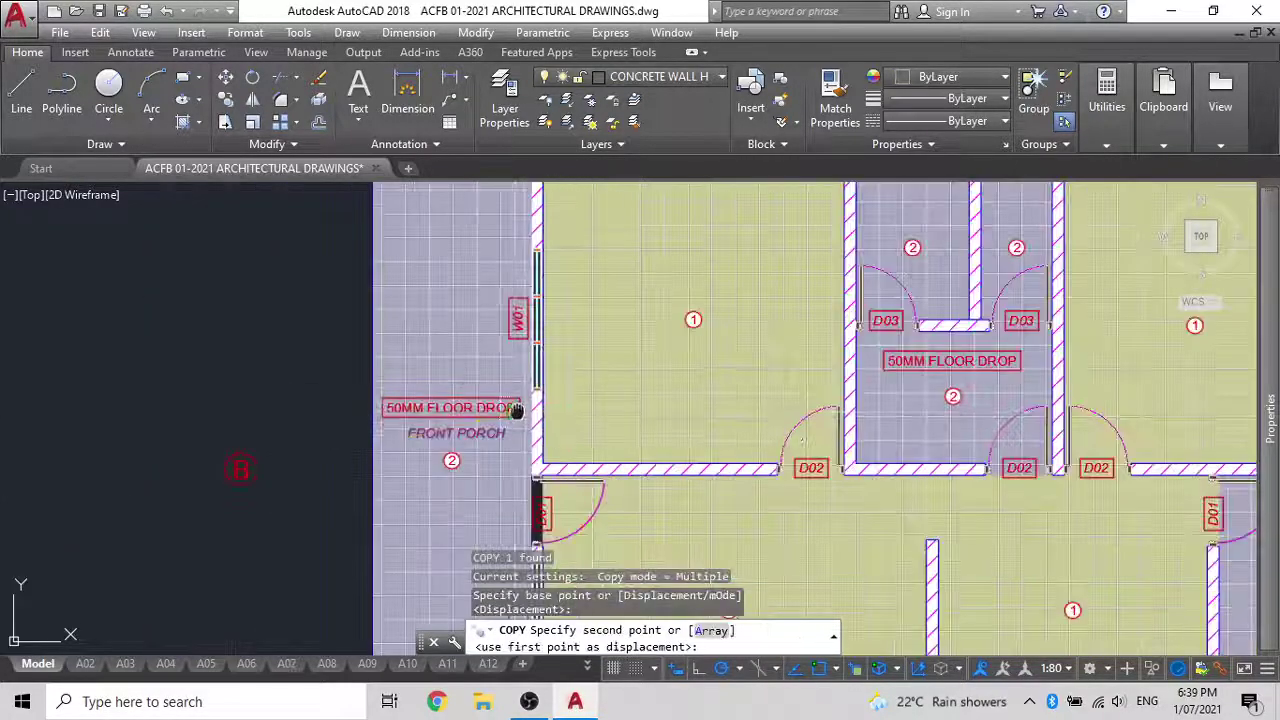
scroll(597, 400, up, 6)
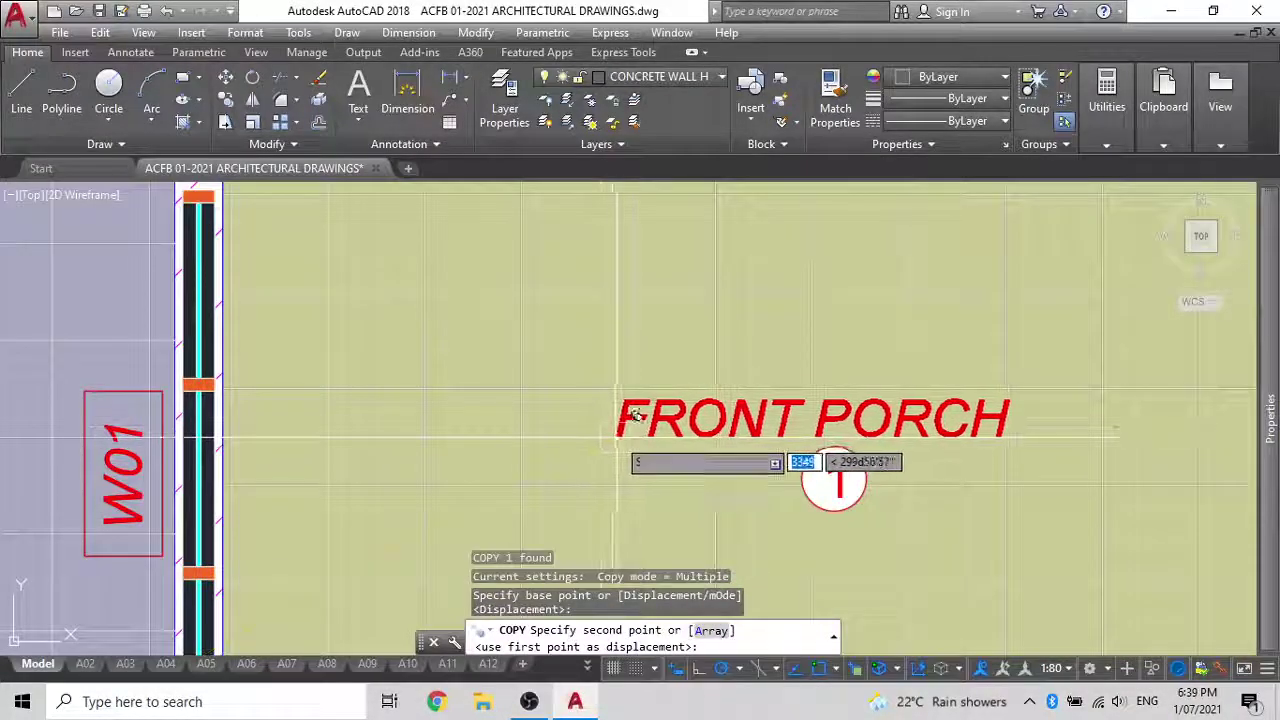
click(643, 383)
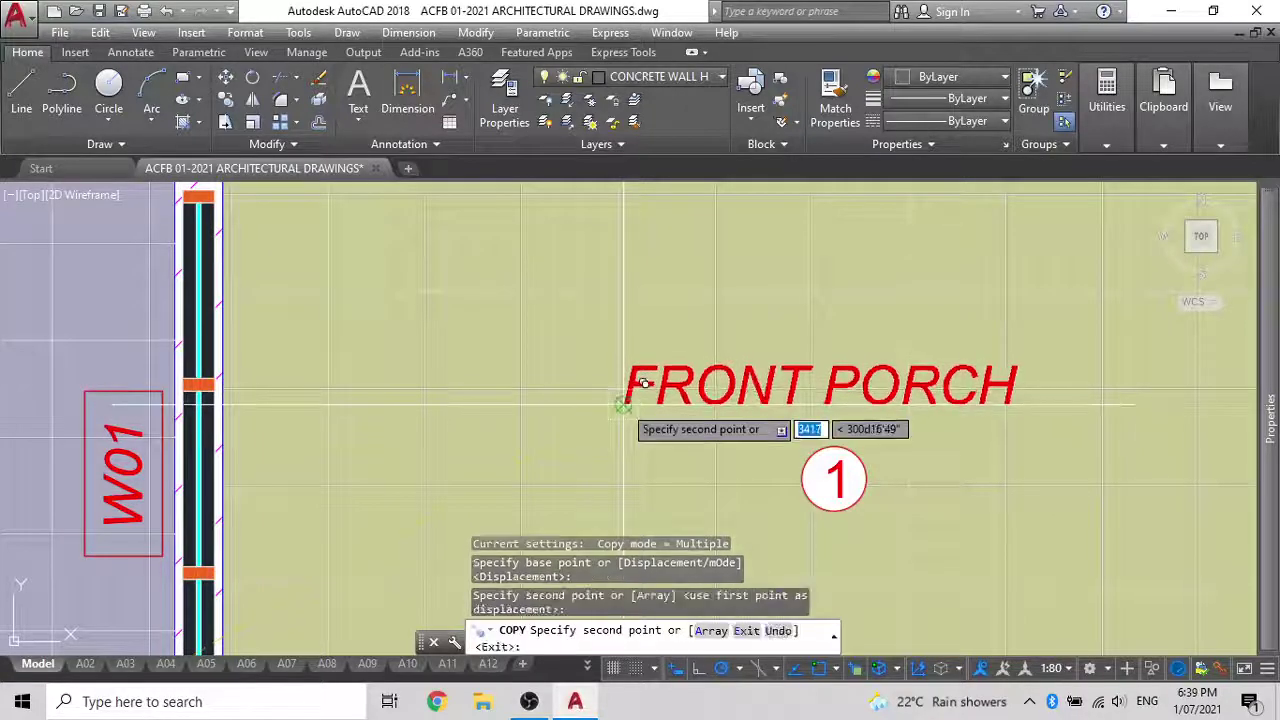
key(Escape)
Change the copied FRONT PORCH label's text in the upper-left room to BEDROOM 1
click(678, 386)
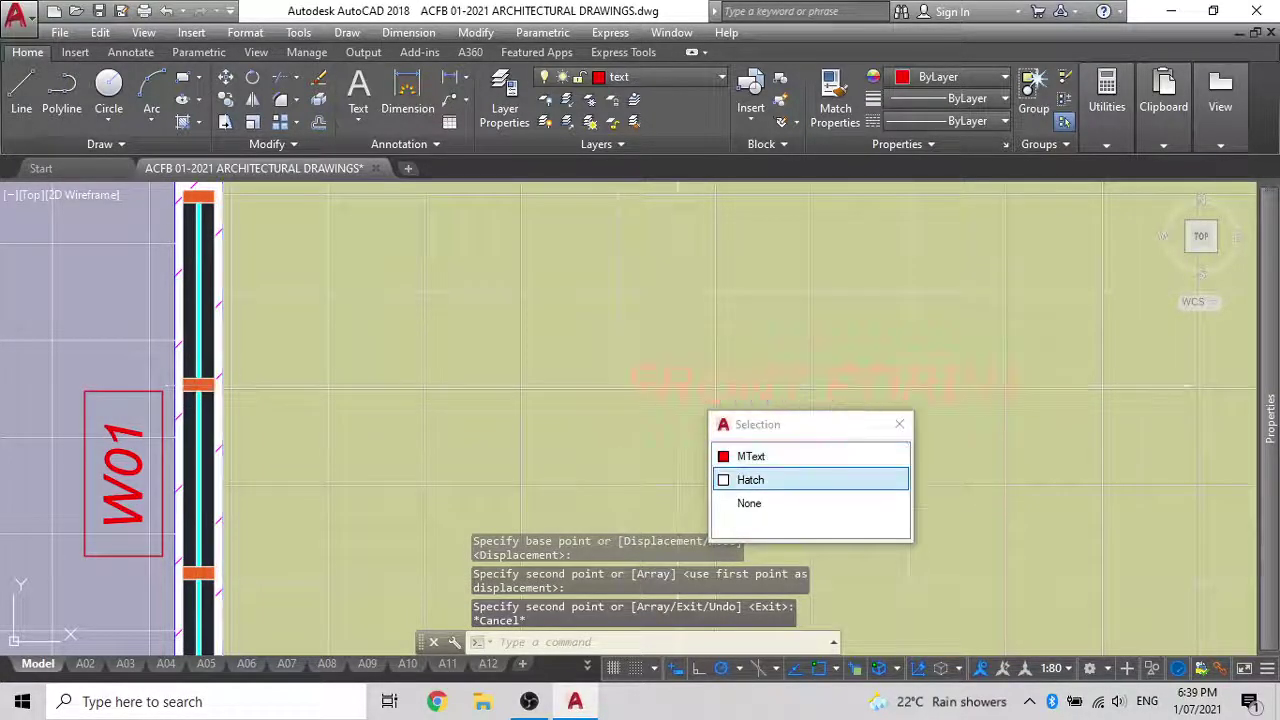
click(834, 480)
scroll(723, 385, down, 3)
middle_drag(640, 397, 472, 456)
key(Escape)
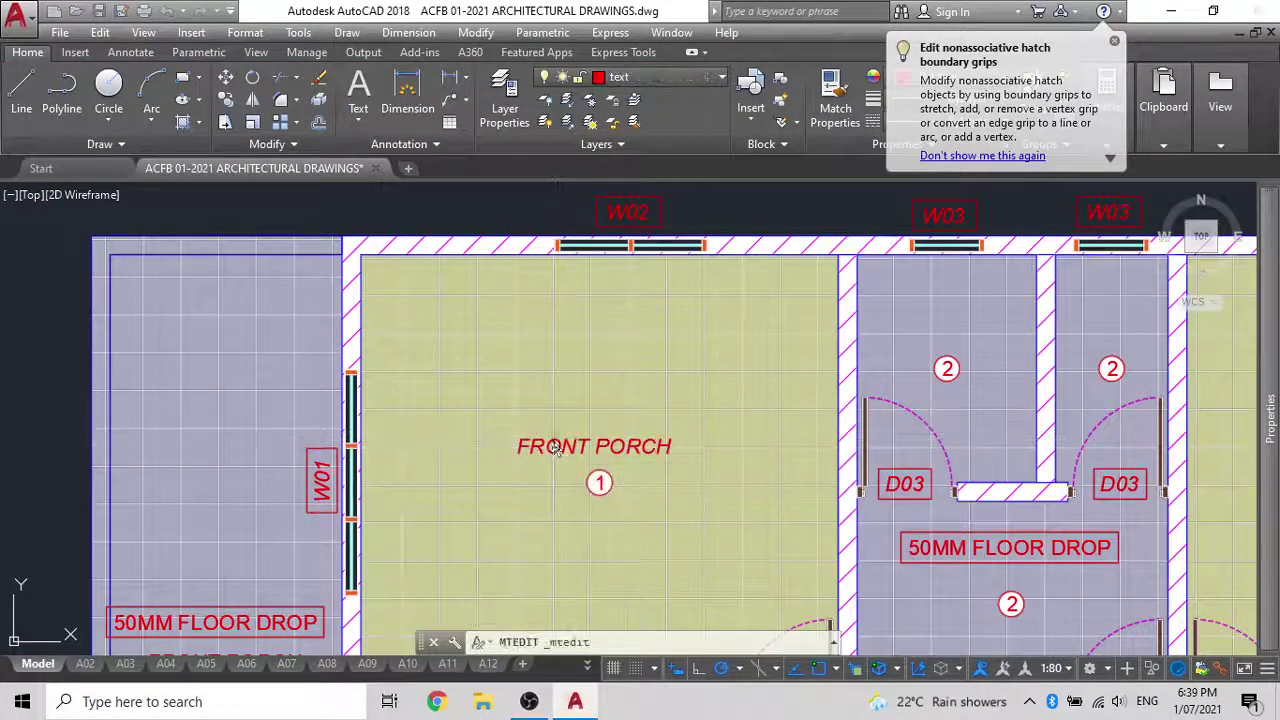
double_click(553, 445)
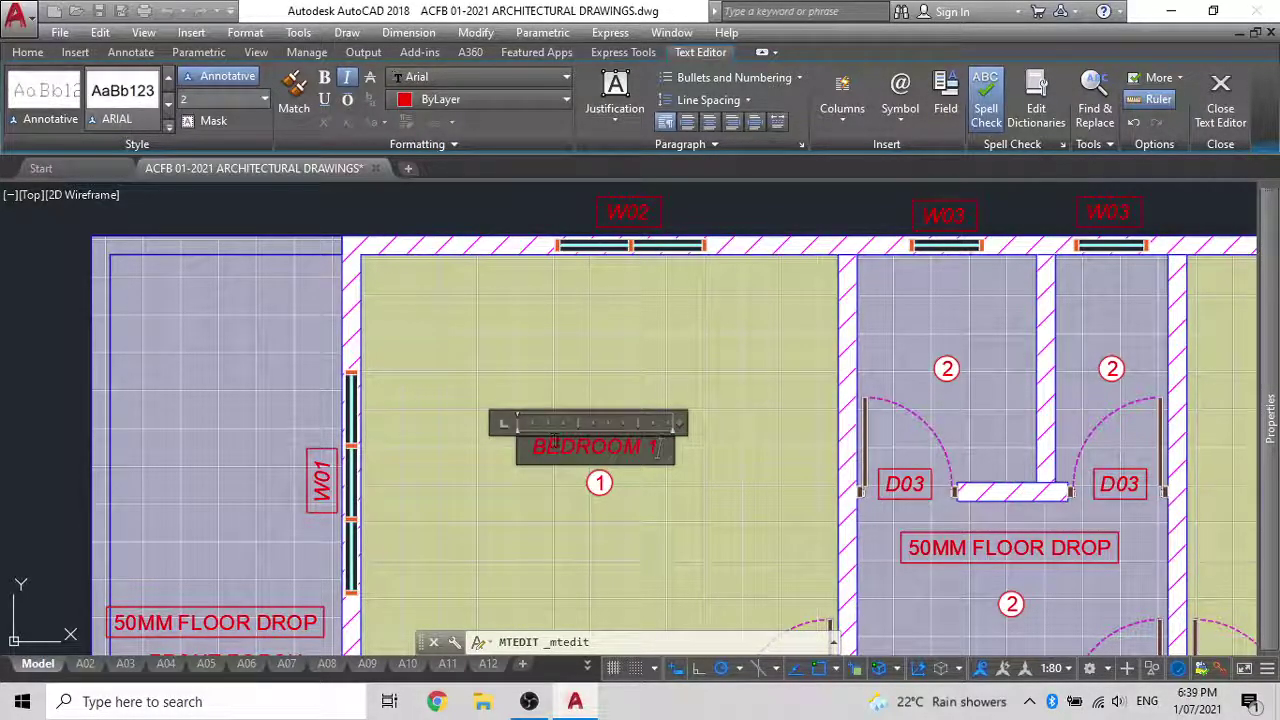
click(706, 403)
Copy the BEDROOM 1 label into the upper-right room, directly above its 1 tag
click(660, 421)
text(co)
key(Return)
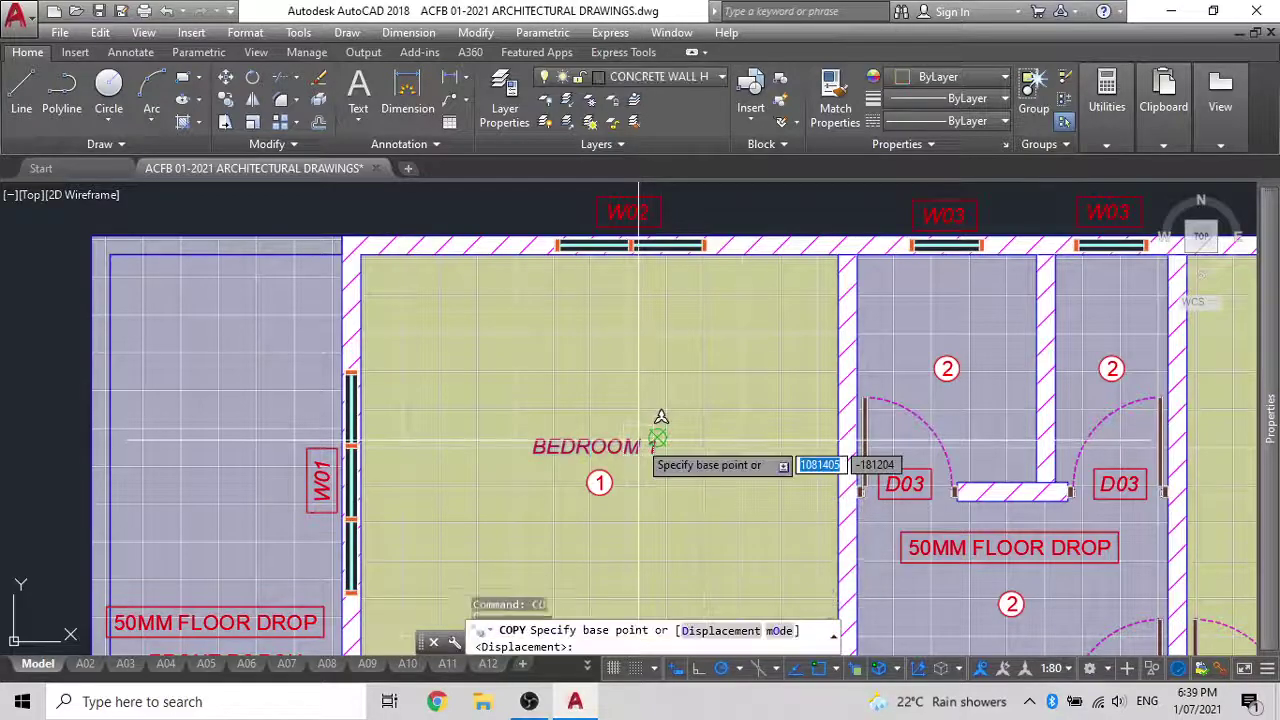
click(659, 419)
scroll(660, 415, down, 4)
scroll(930, 420, up, 5)
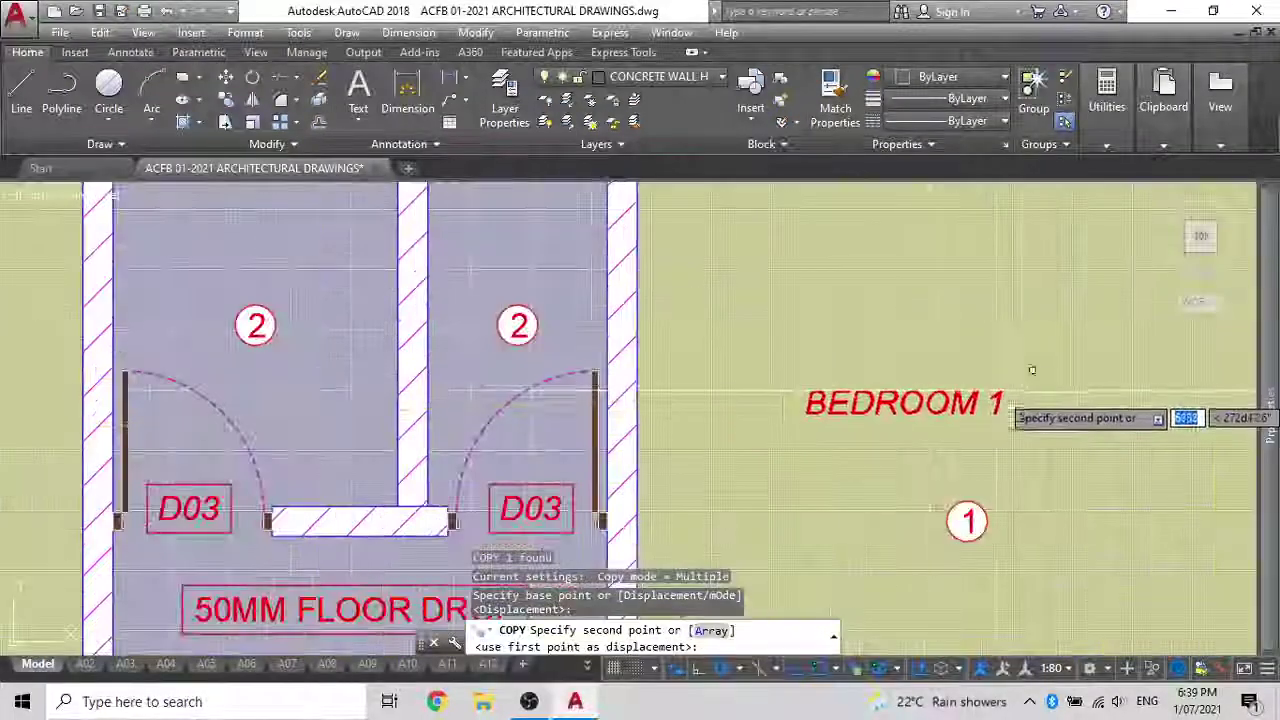
click(1075, 417)
key(Escape)
Place the copied BEDROOM 1 label just above the 1 tag in the upper-right room and end the copying
click(1016, 440)
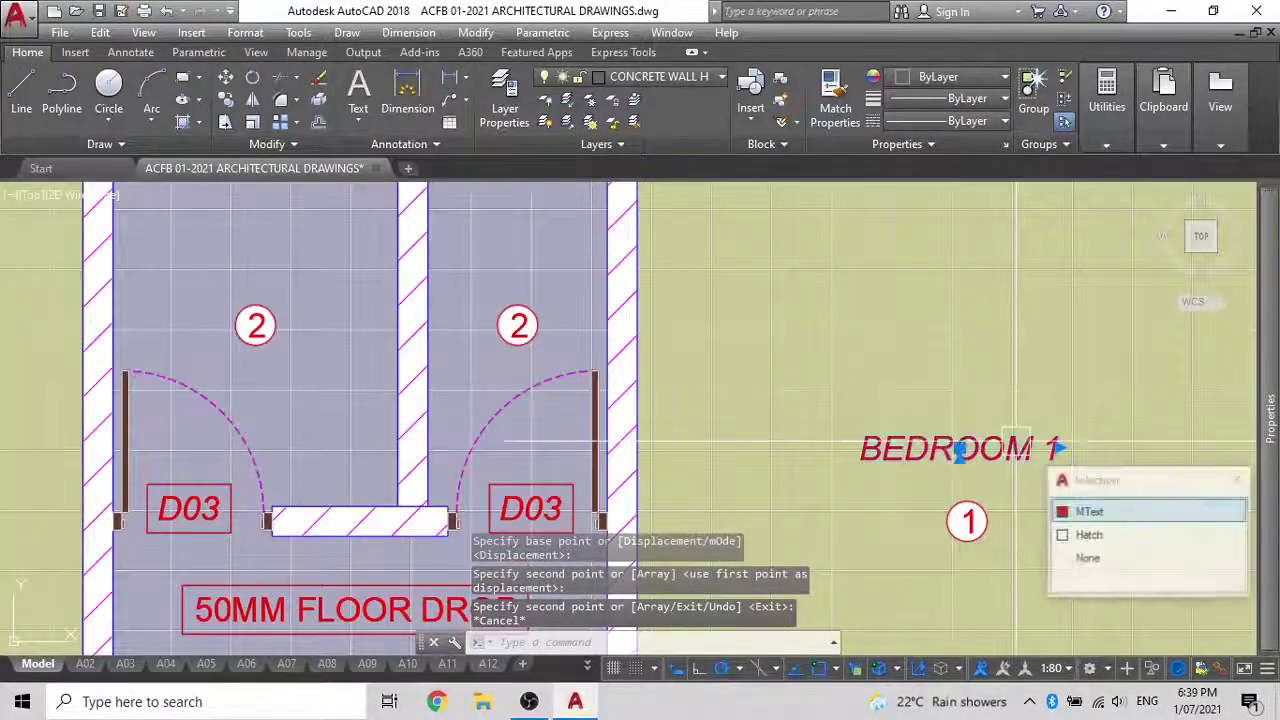
click(1088, 535)
key(Escape)
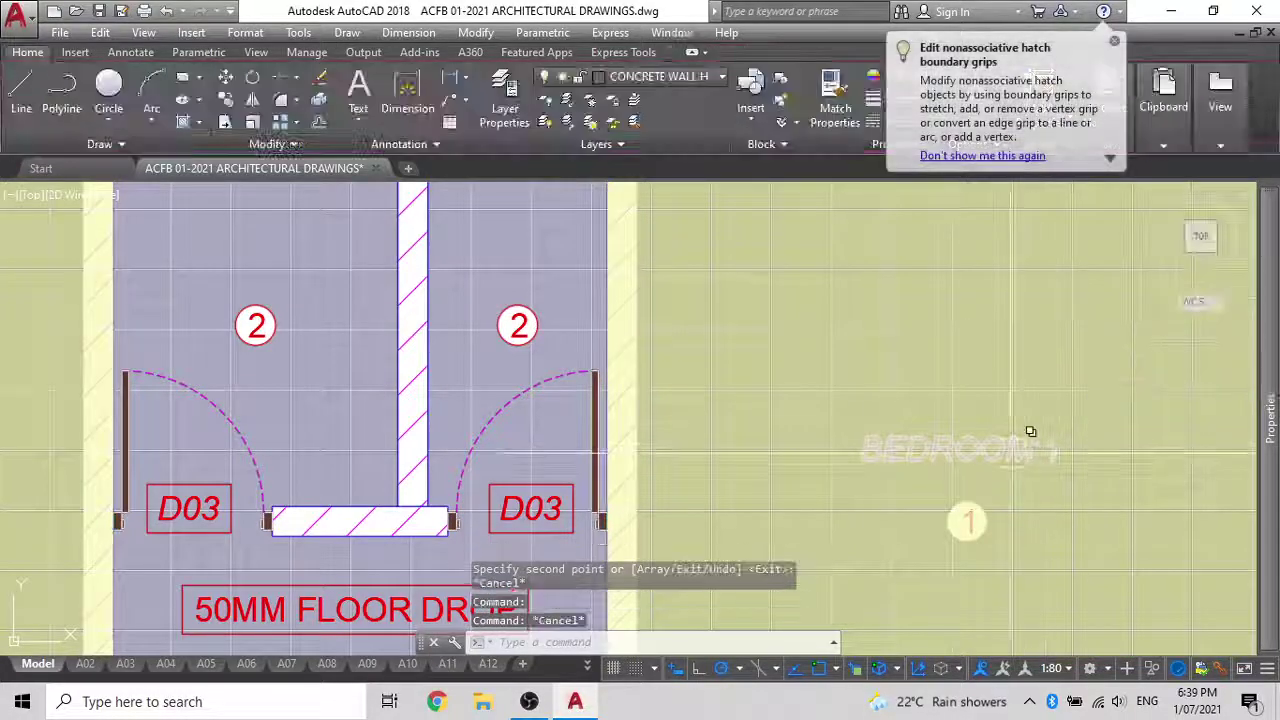
Change the upper-right room's label to BEDROOM 2 and widen its text frame to about 1182 so it fits on one line
text(r)
key(Return)
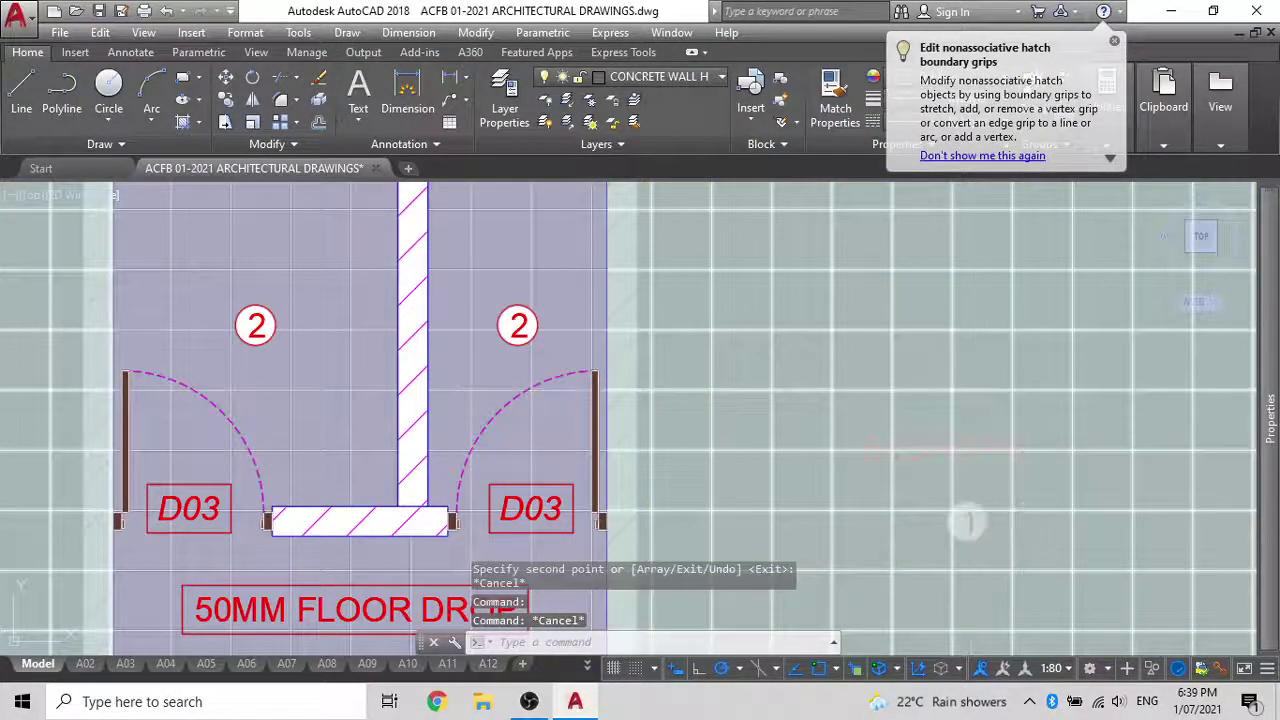
click(1006, 452)
click(1078, 526)
double_click(997, 452)
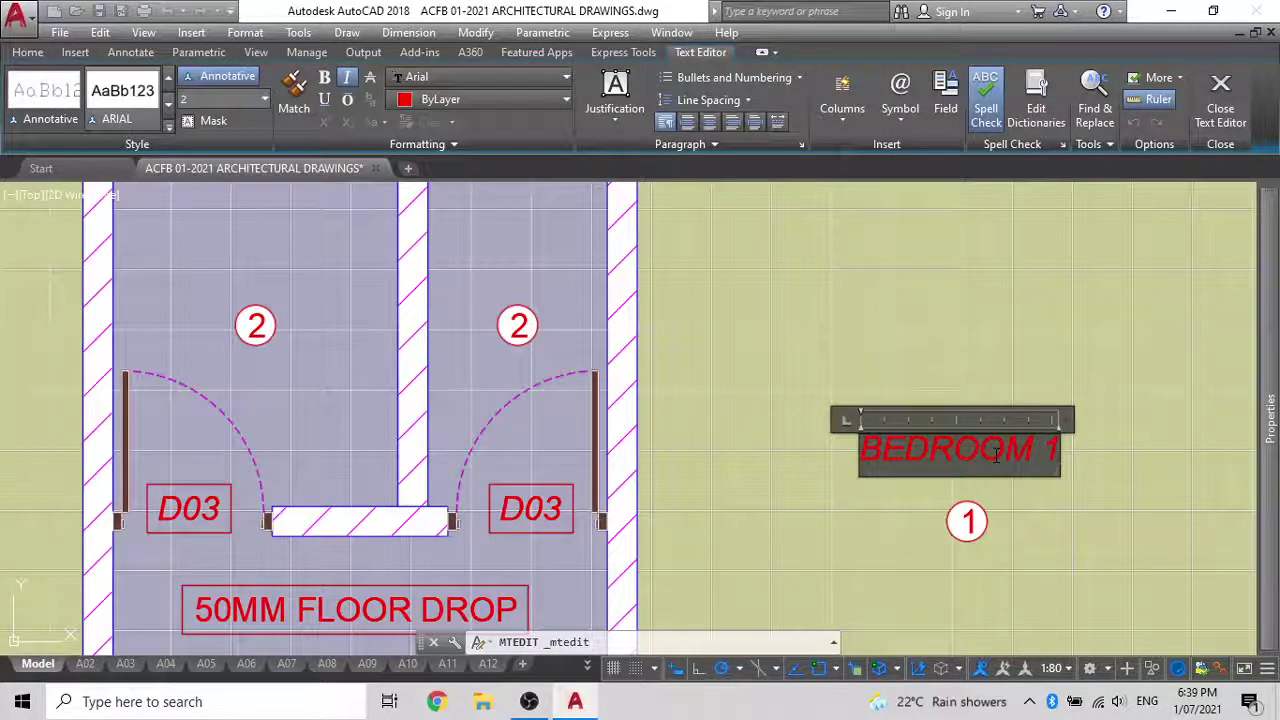
text(2)
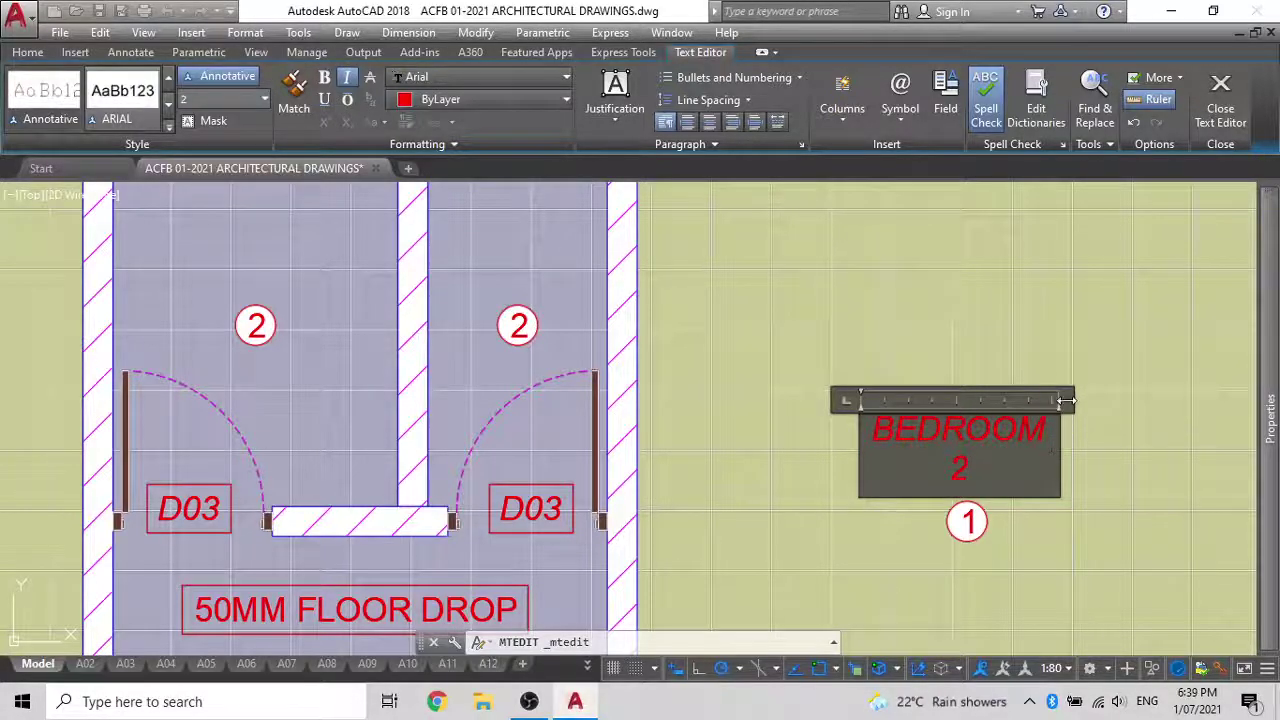
drag(1063, 399, 1080, 397)
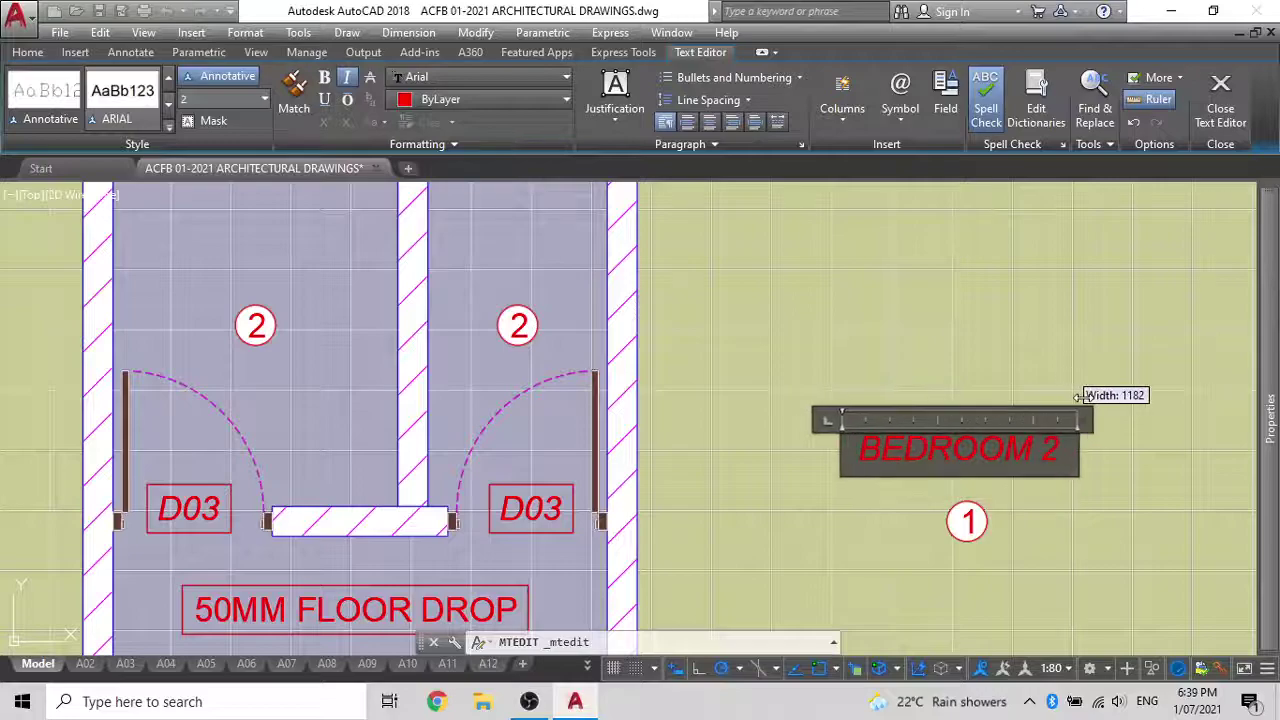
click(1000, 380)
Copy the BEDROOM 2 label above the 2 tag in the left small room between the bedrooms, and change the copy's text to SHR
scroll(800, 330, down, 4)
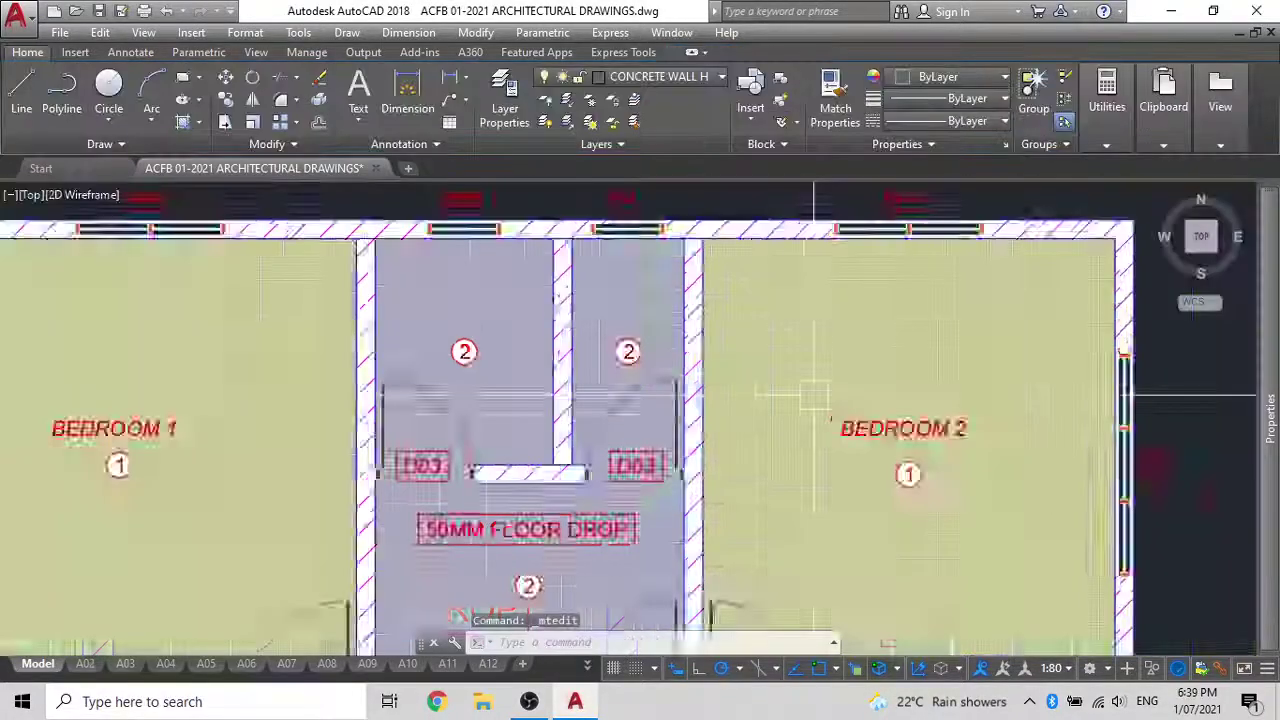
click(850, 372)
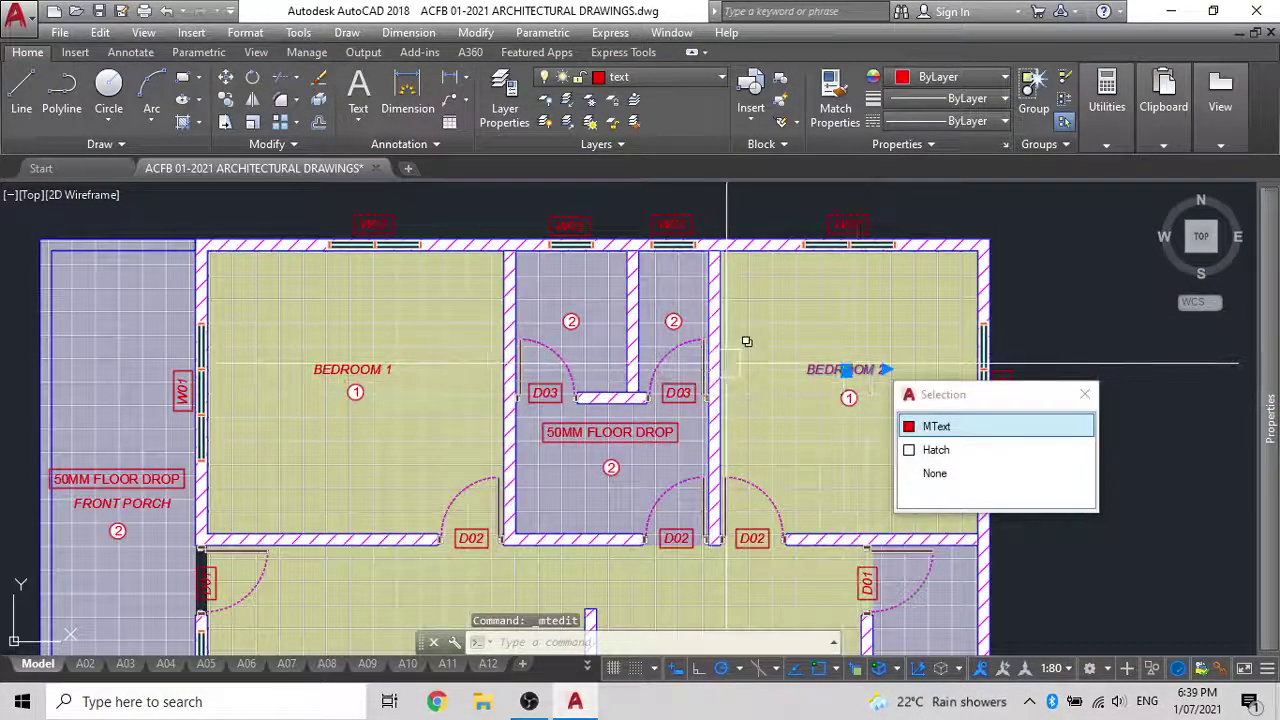
text(co)
key(Return)
click(803, 366)
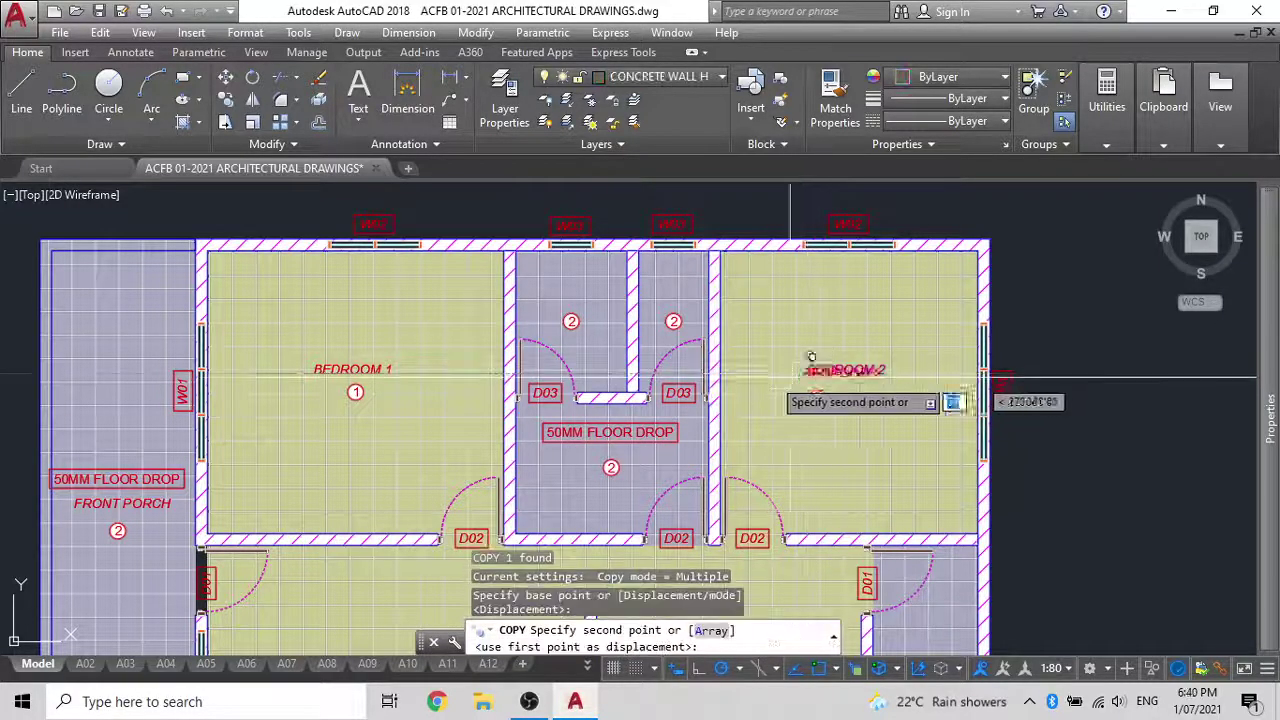
scroll(573, 378, up, 6)
scroll(554, 361, down, 2)
middle_drag(512, 232, 511, 370)
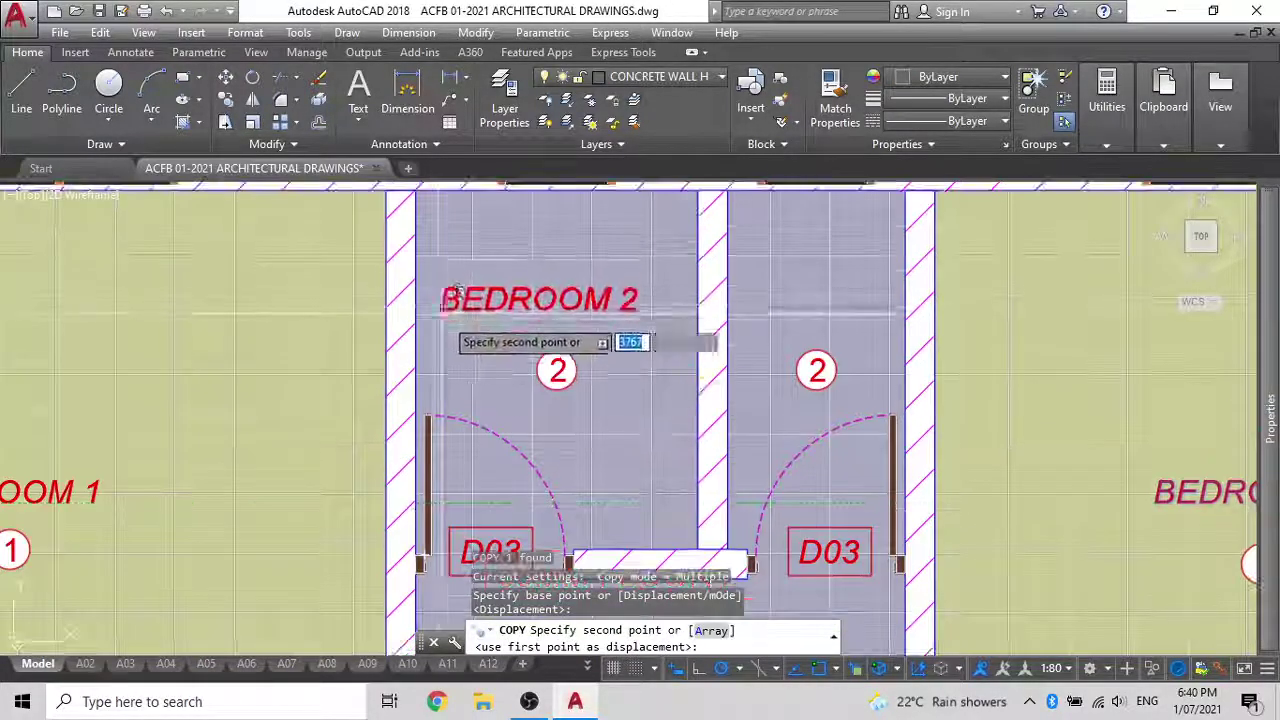
click(468, 314)
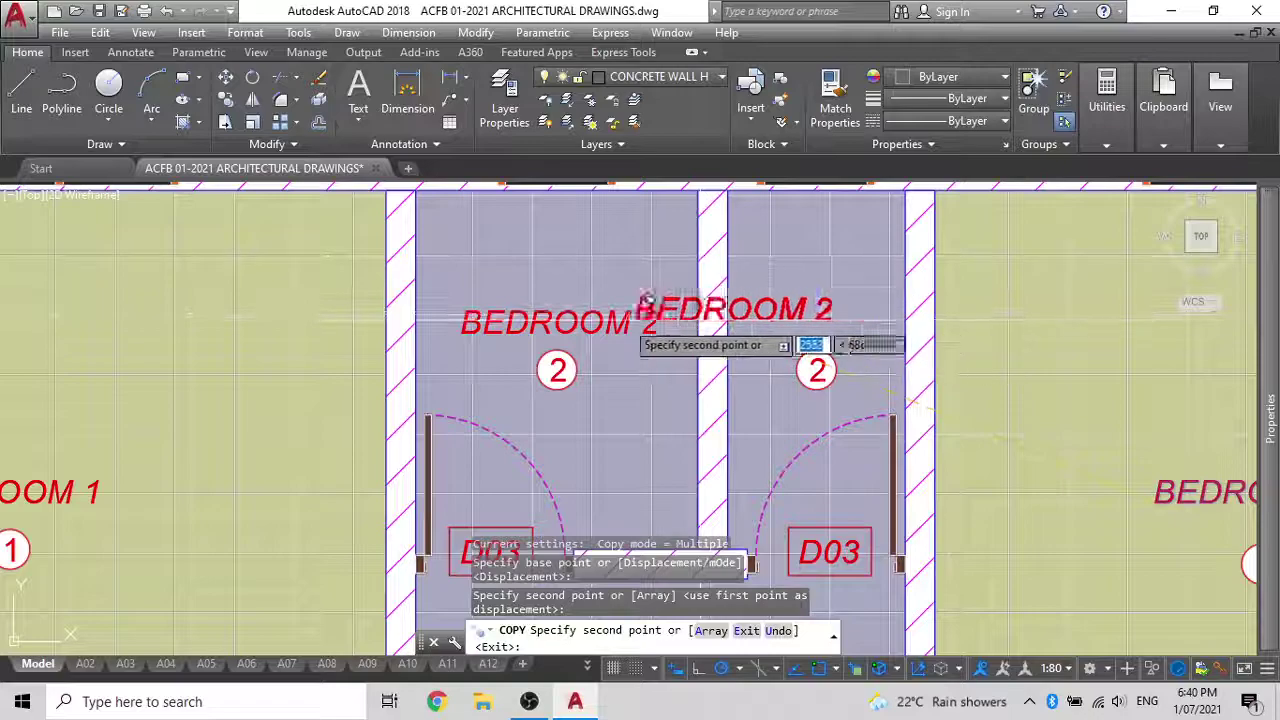
key(Escape)
double_click(548, 320)
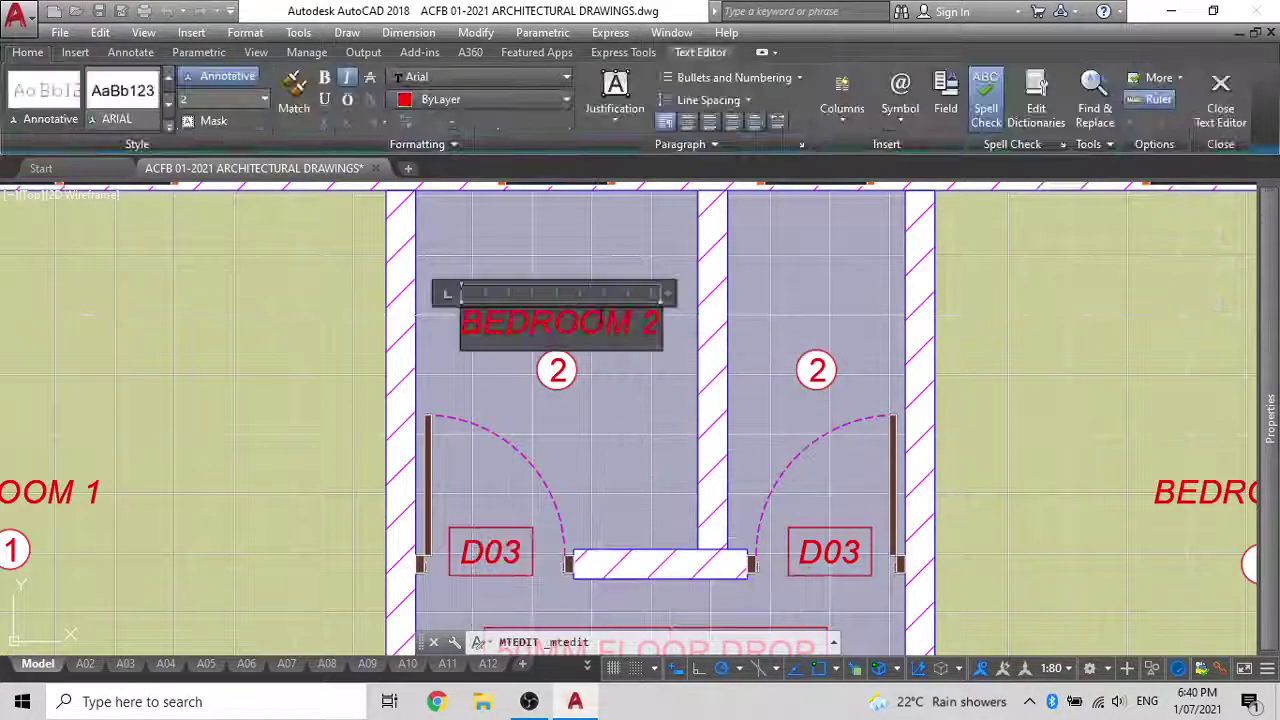
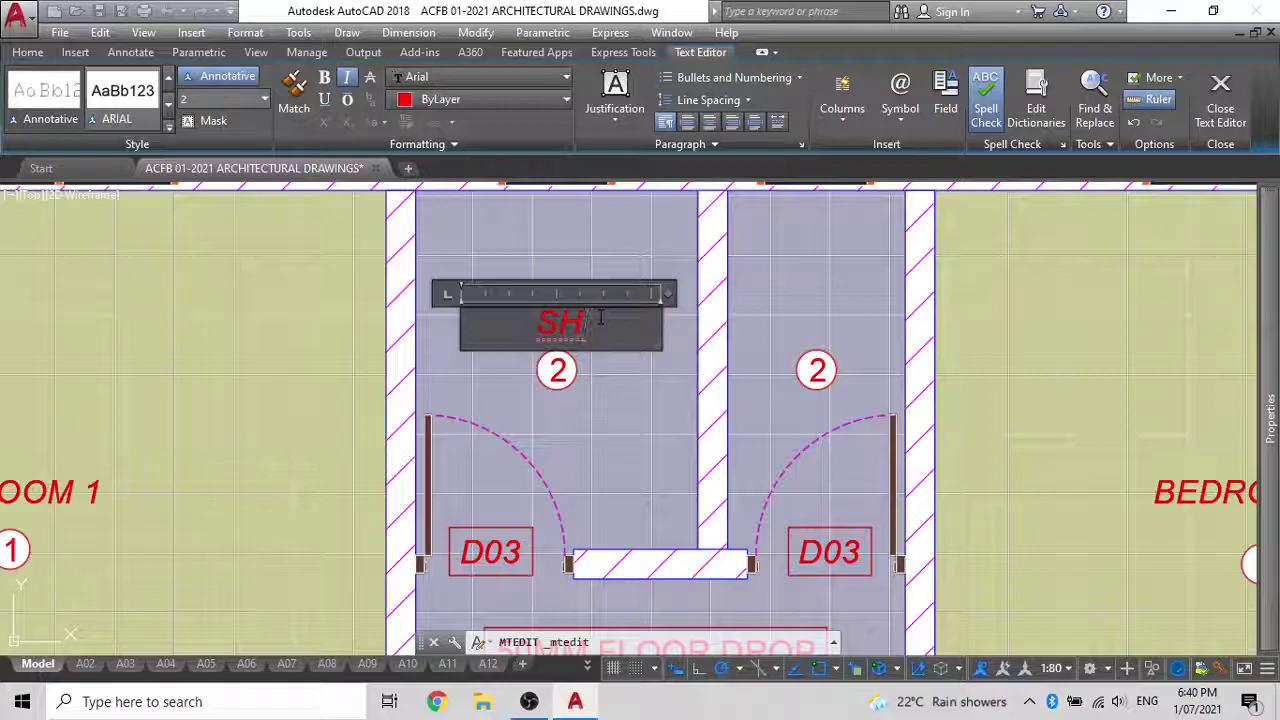
click(647, 285)
Copy the SHR label horizontally into the adjacent small room on the right, above its 2 tag
click(570, 320)
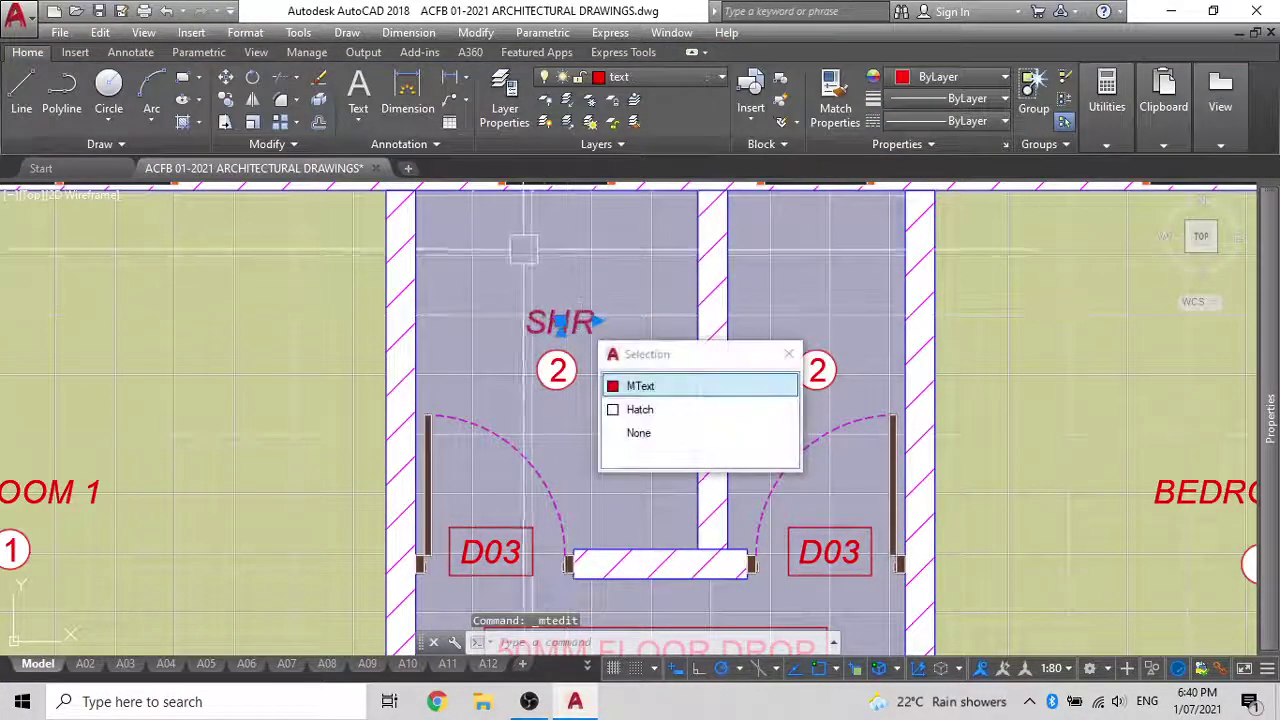
text(CO)
key(space)
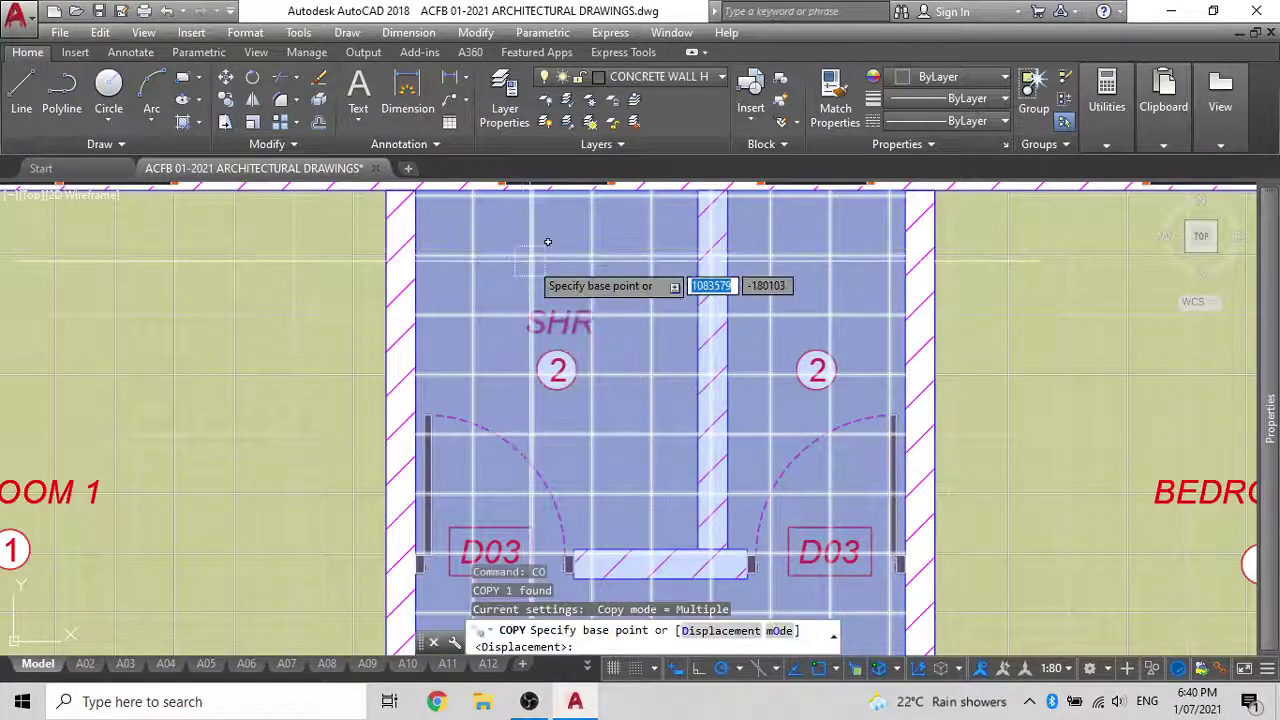
click(537, 261)
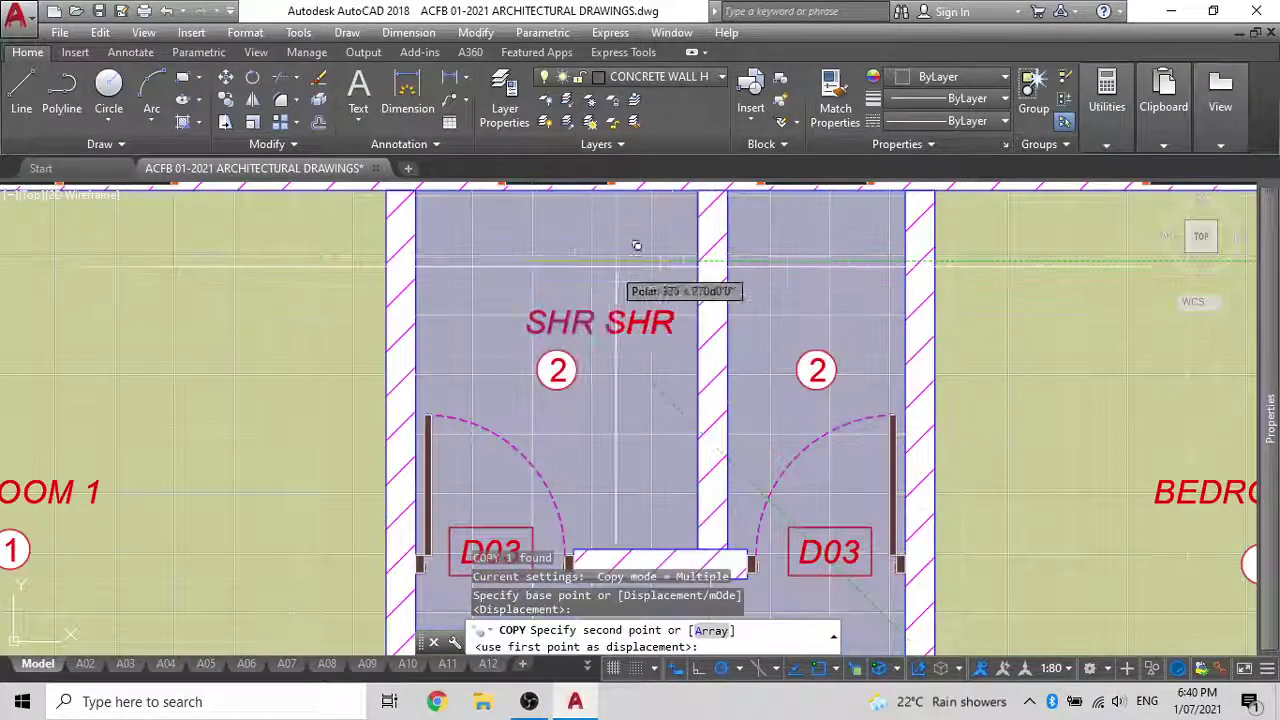
click(782, 262)
key(Escape)
Change the copied SHR label's text in the right small room to WC
click(812, 322)
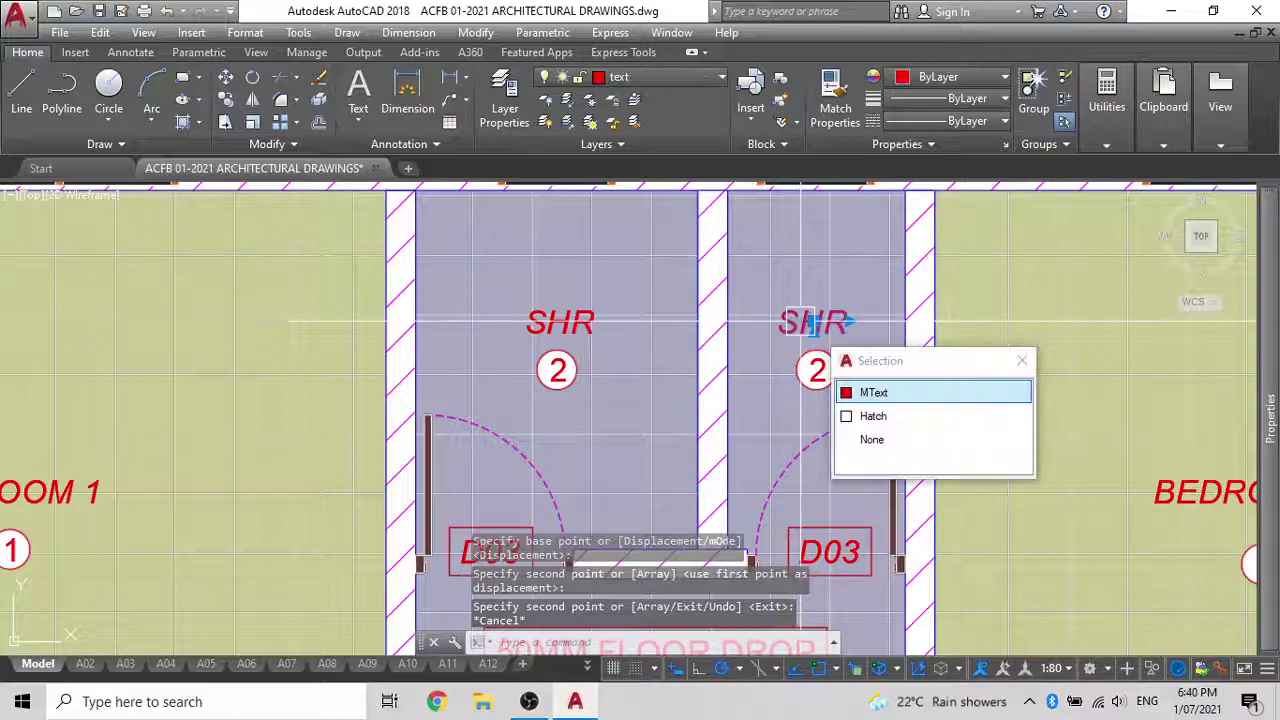
double_click(788, 324)
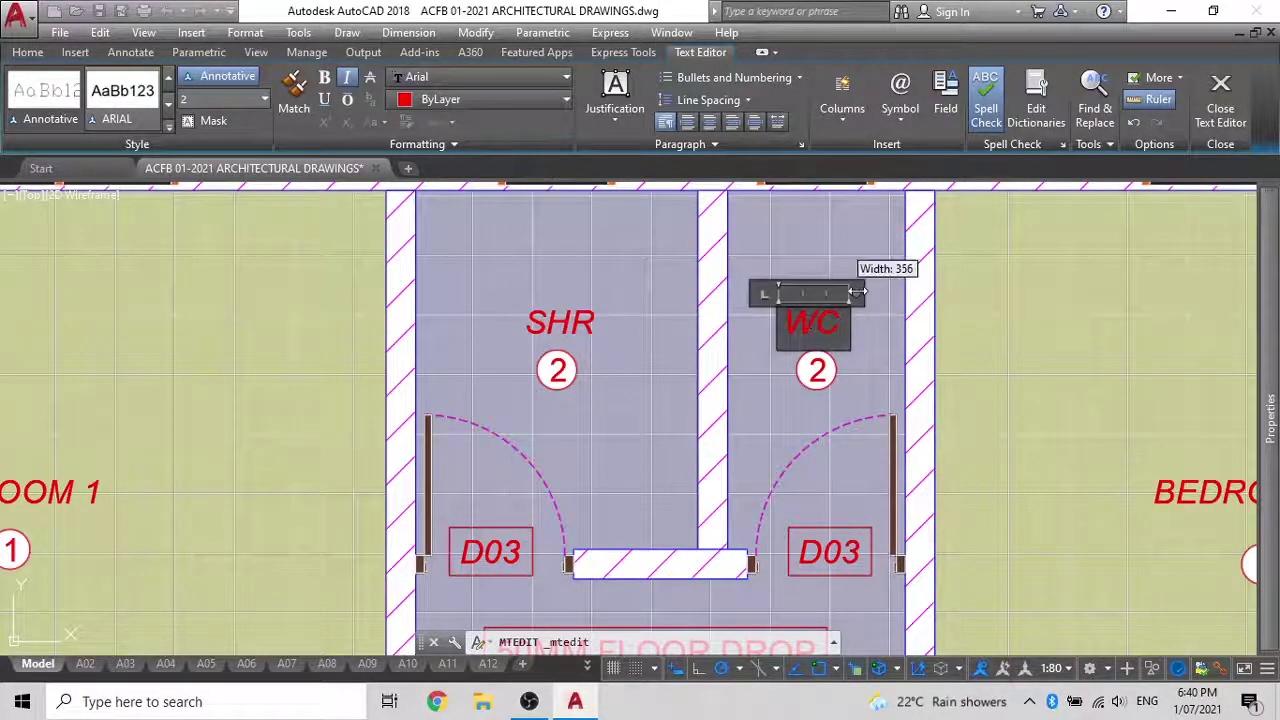
text(WC)
click(800, 285)
Move the 50MM FLOOR DROP label straight down to just below the 2 tag in the room south of SHR and WC
scroll(785, 292, down, 2)
middle_drag(785, 292, 768, 215)
mouse_move(618, 324)
middle_down()
mouse_move(666, 368)
mouse_move(602, 172)
middle_up()
scroll(611, 371, up, 2)
middle_drag(608, 288, 580, 457)
scroll(577, 380, down, 2)
click(651, 438)
middle_drag(643, 415, 672, 307)
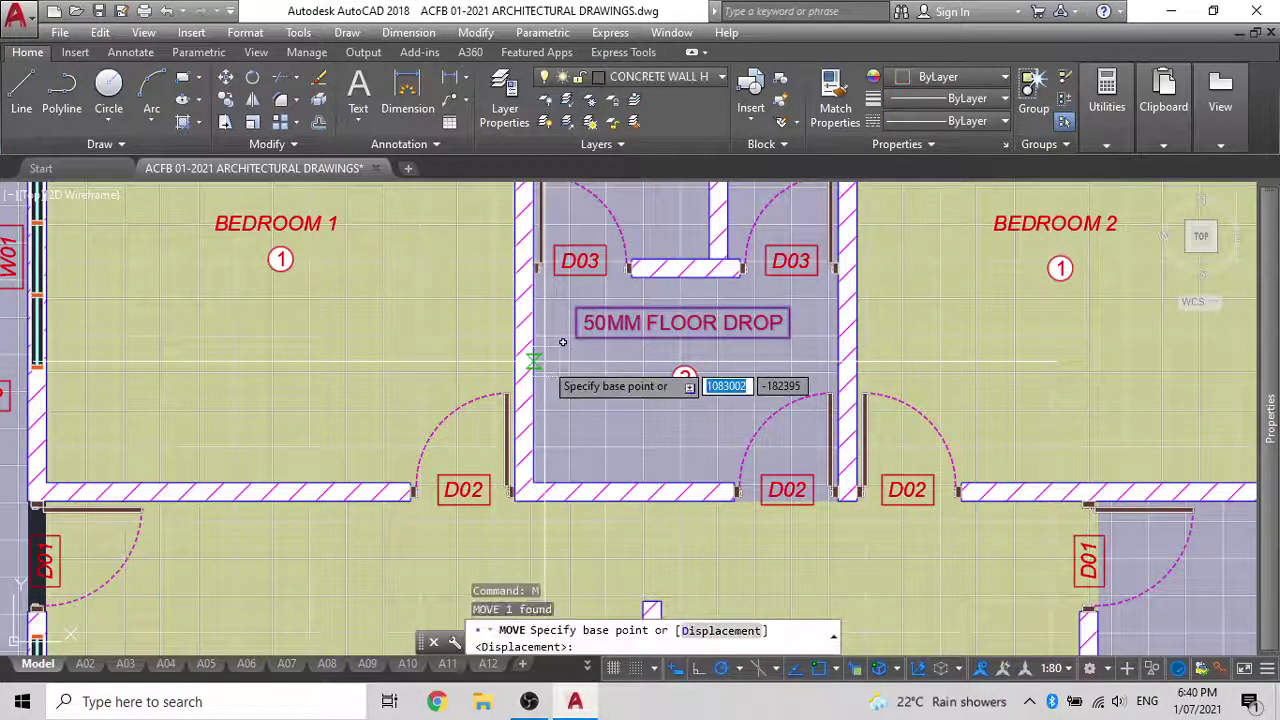
scroll(562, 342, up, 2)
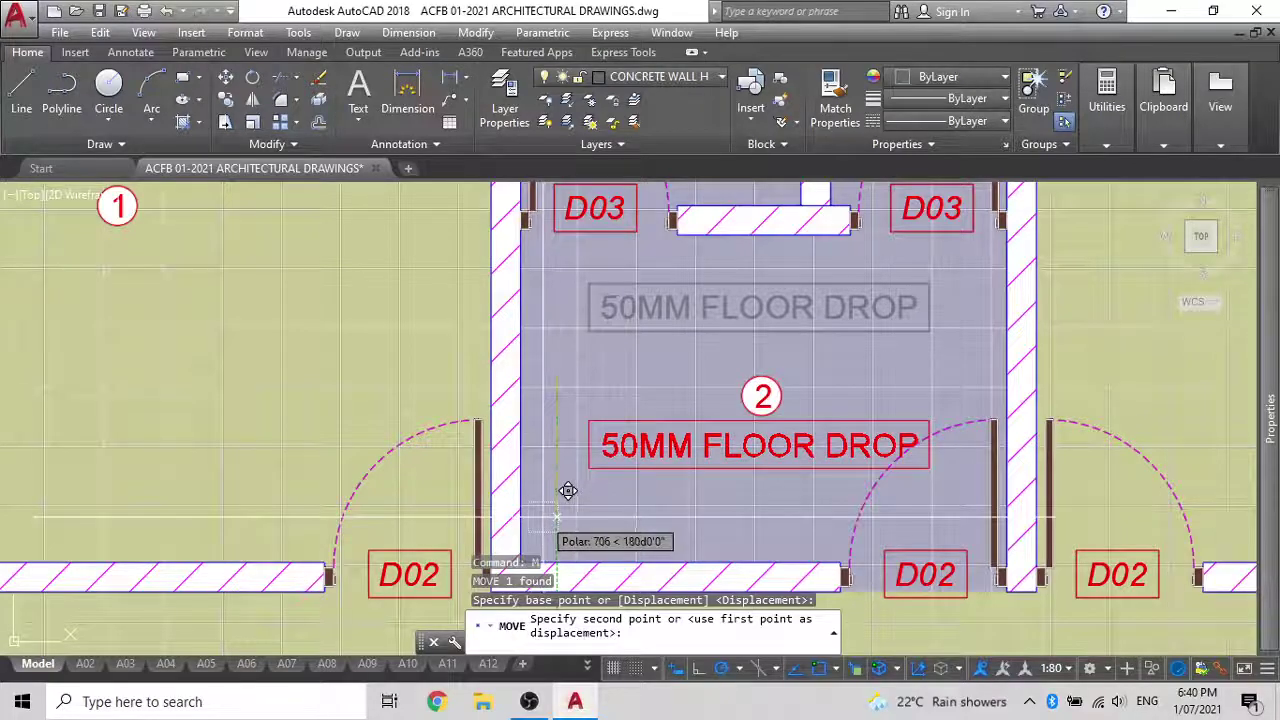
click(542, 516)
key(Escape)
Shift the 50MM FLOOR DROP label horizontally to the left, closer to the room's left wall and mostly clear of the D02 door swing
click(757, 468)
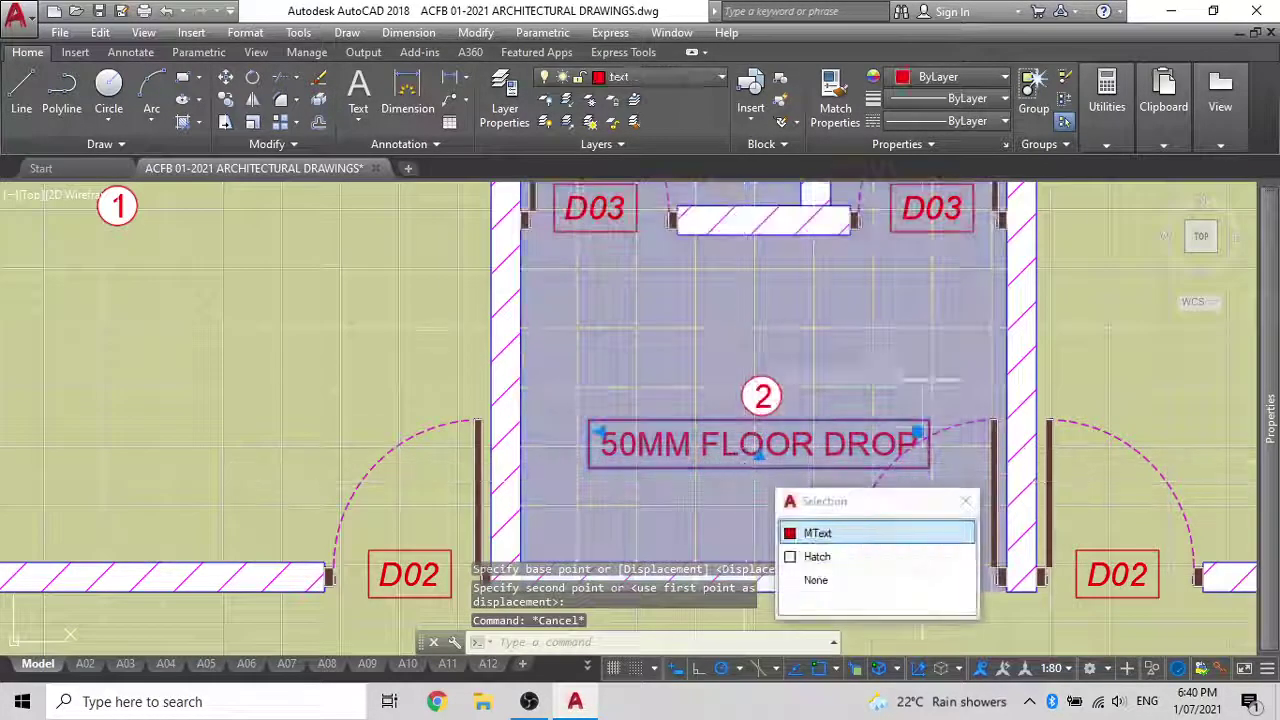
text(m)
key(Return)
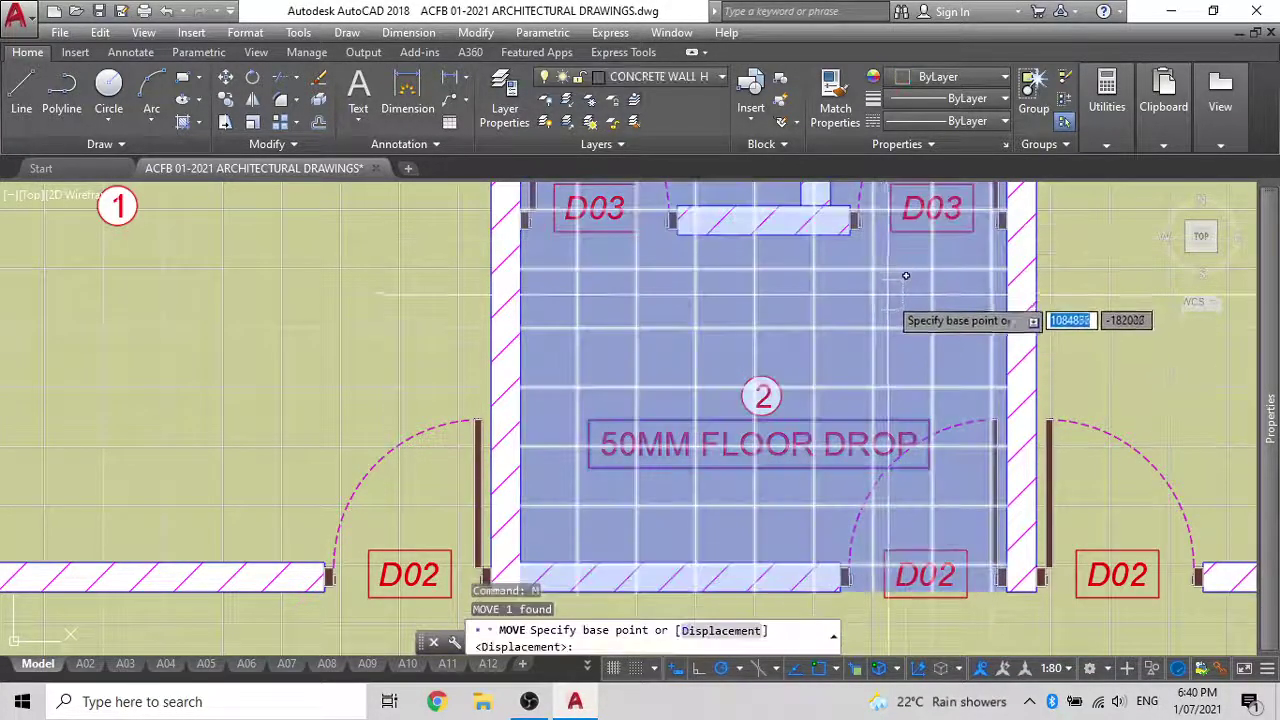
click(908, 283)
click(836, 309)
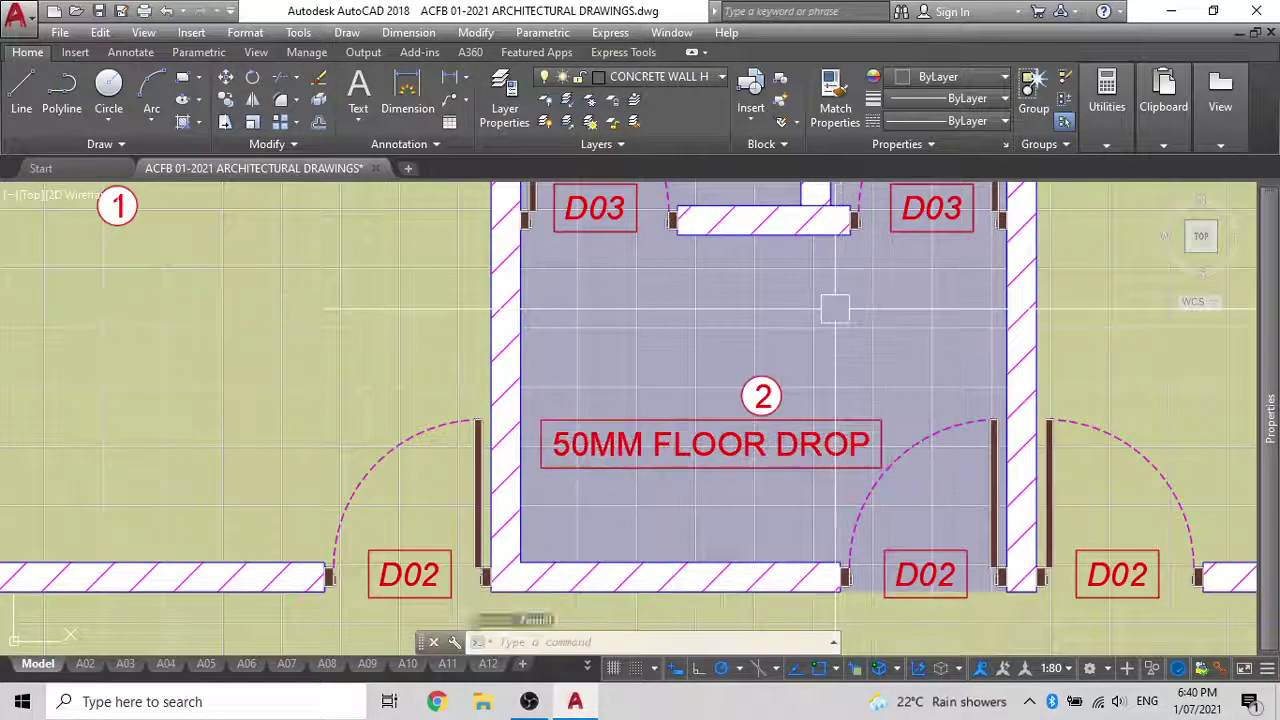
Copy the SHR label straight down into the room below, to the upper left of its 2 tag
scroll(738, 342, down, 3)
scroll(729, 363, up, 2)
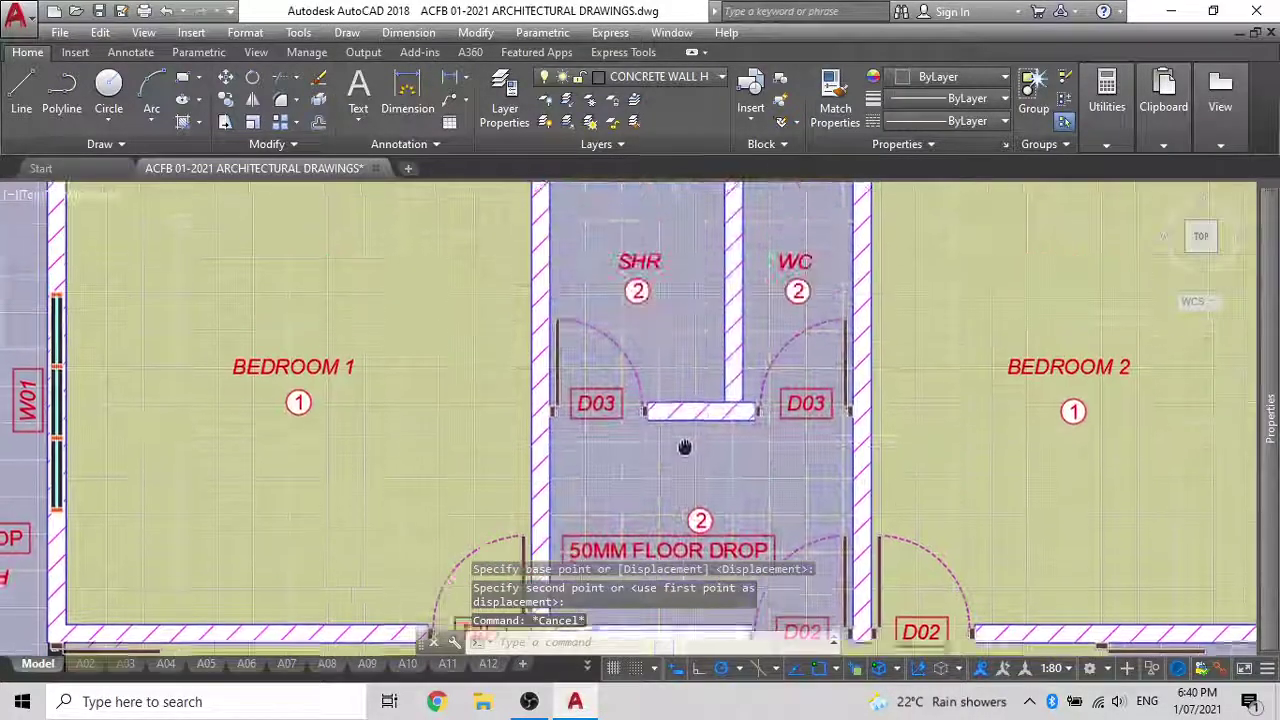
click(667, 252)
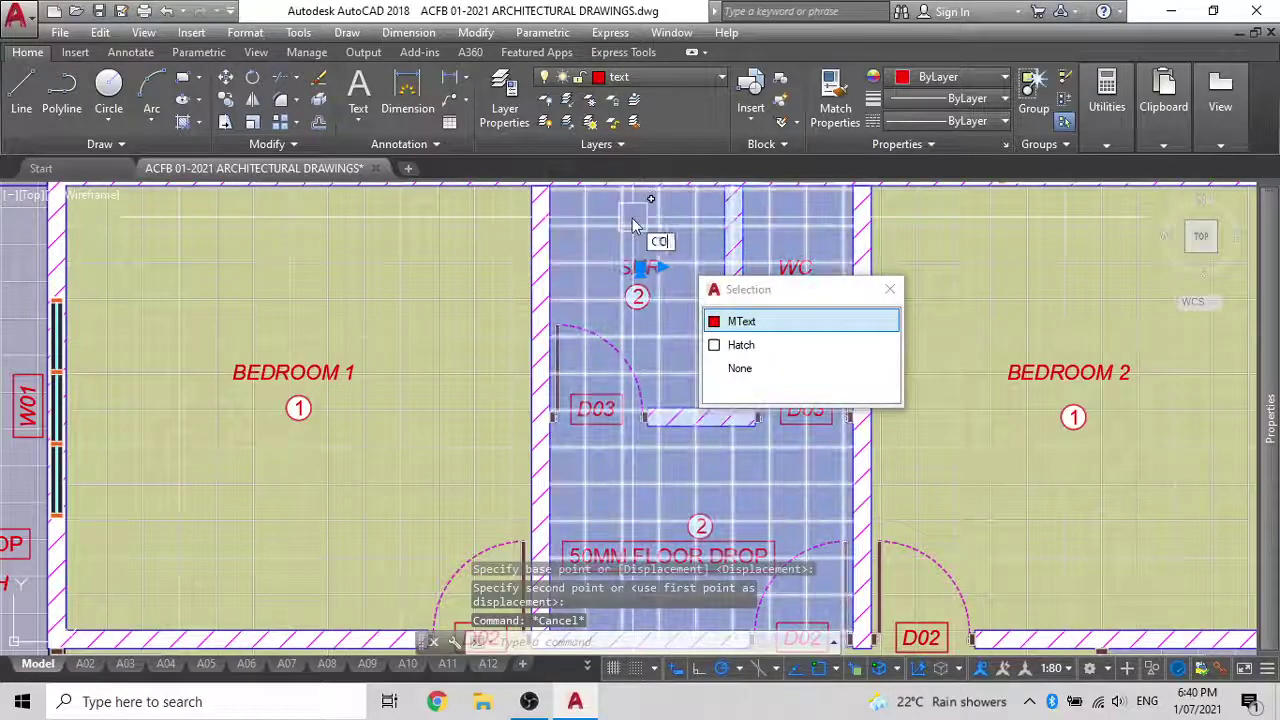
key(Return)
click(636, 262)
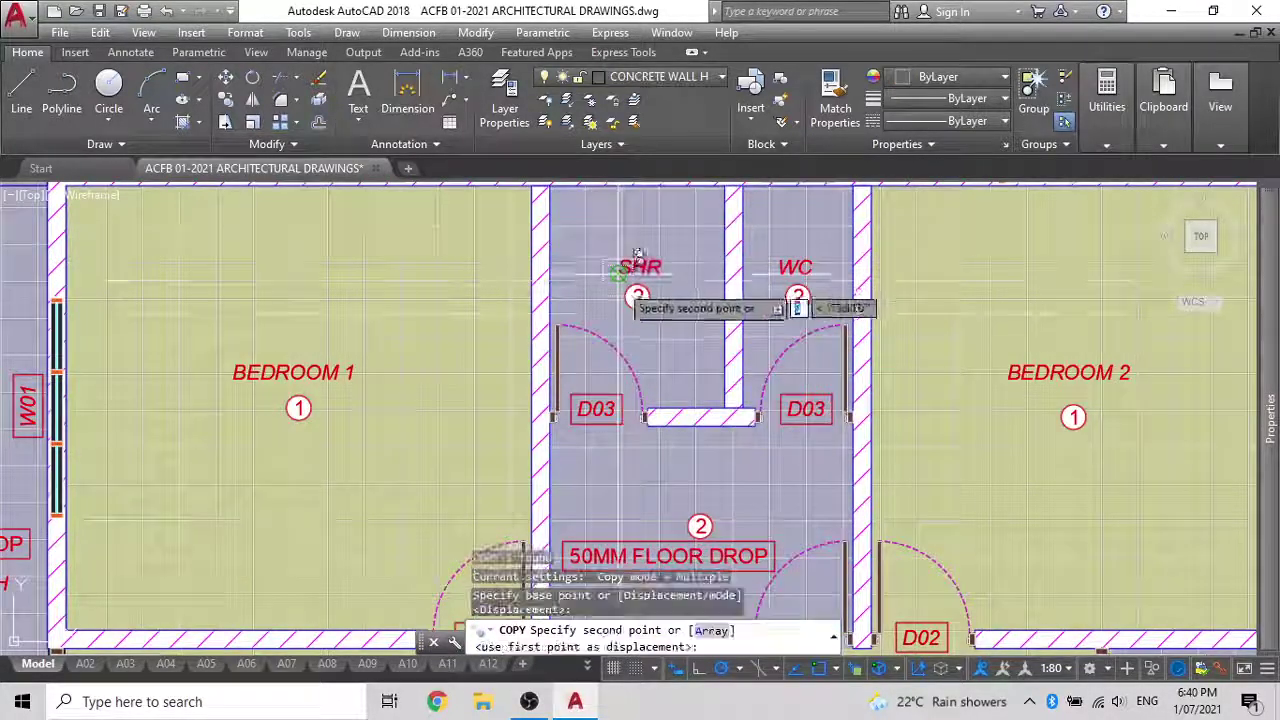
click(638, 478)
key(Escape)
Change the lower SHR copy's text to VANITY and widen its text frame to fit the word
click(656, 463)
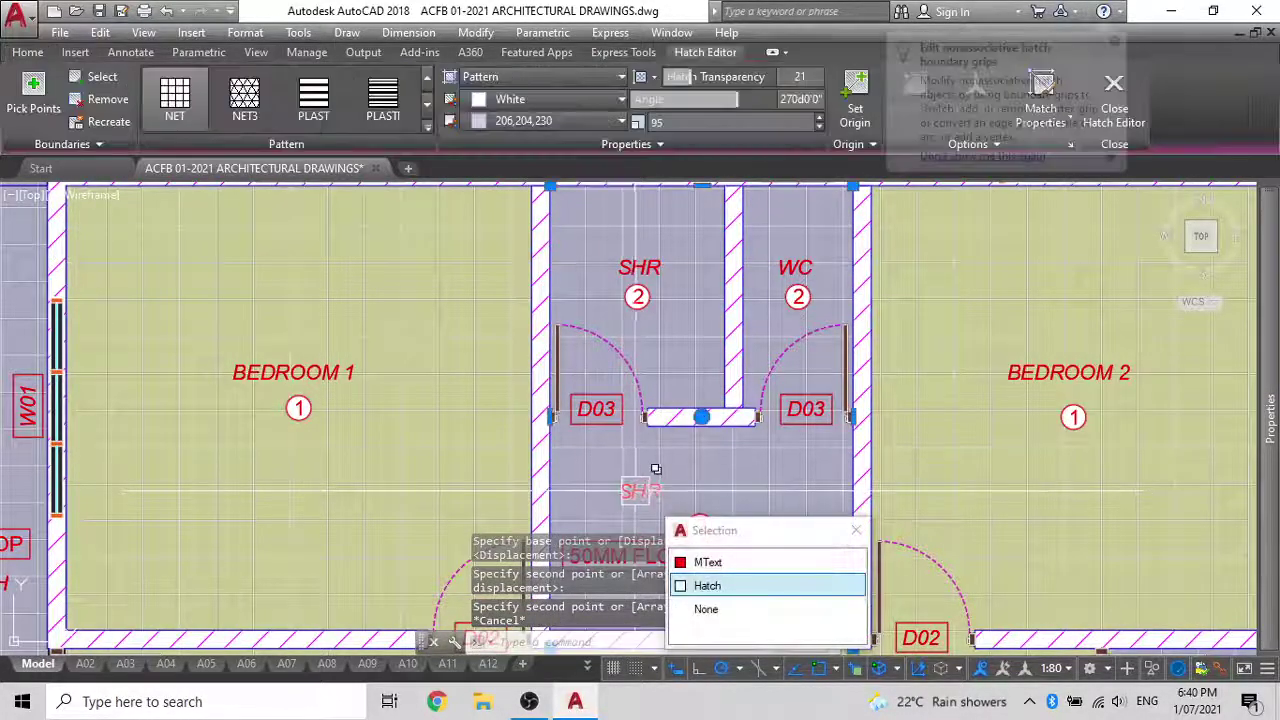
click(639, 490)
key(Escape)
key(Escape)
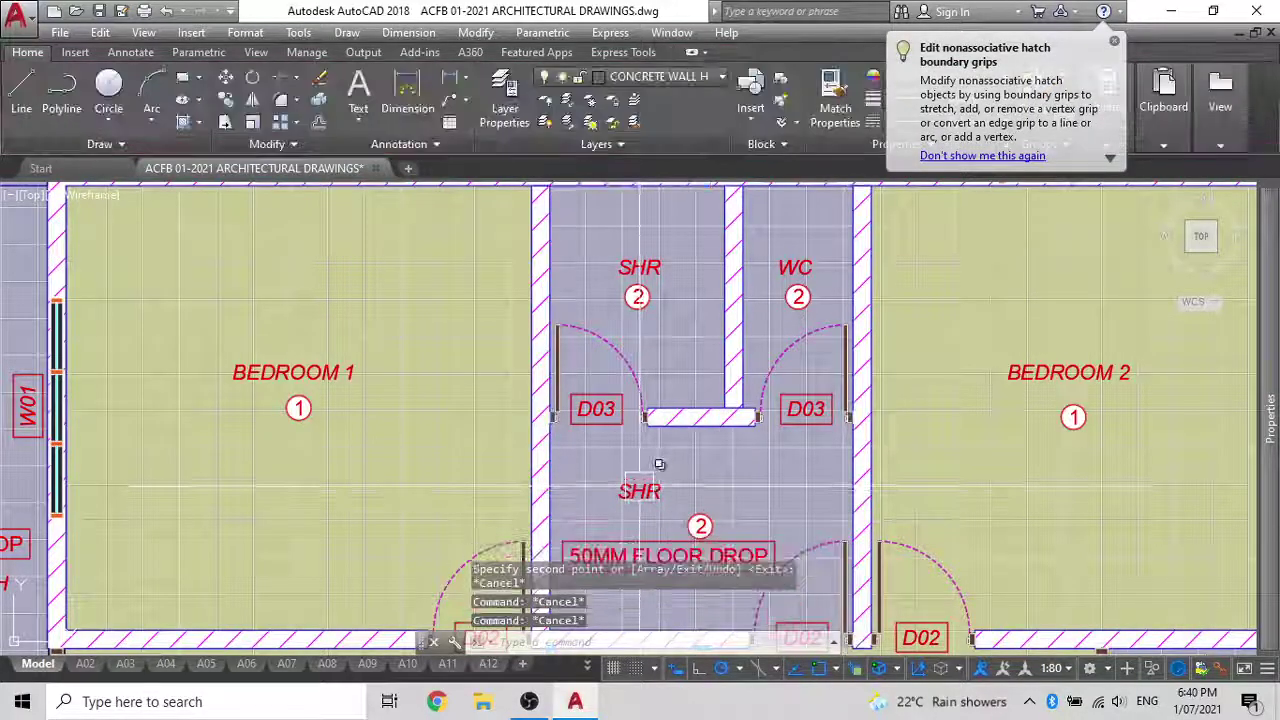
key(Escape)
click(640, 490)
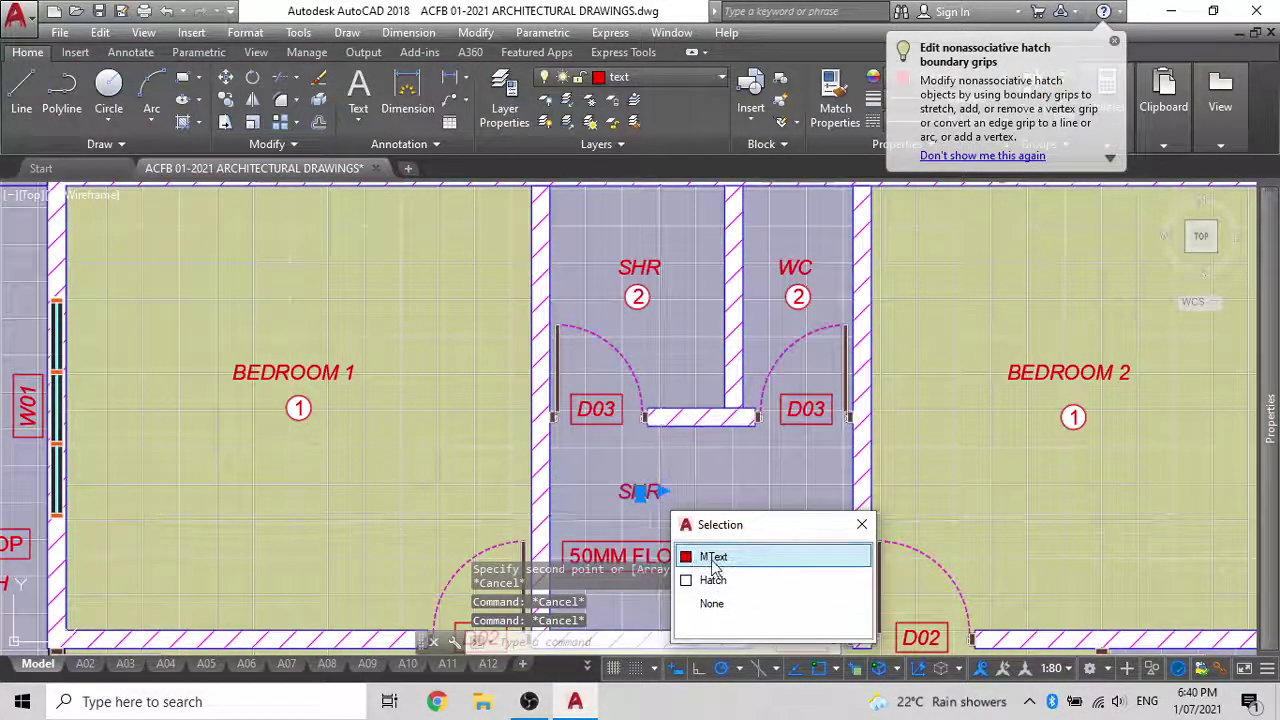
click(716, 566)
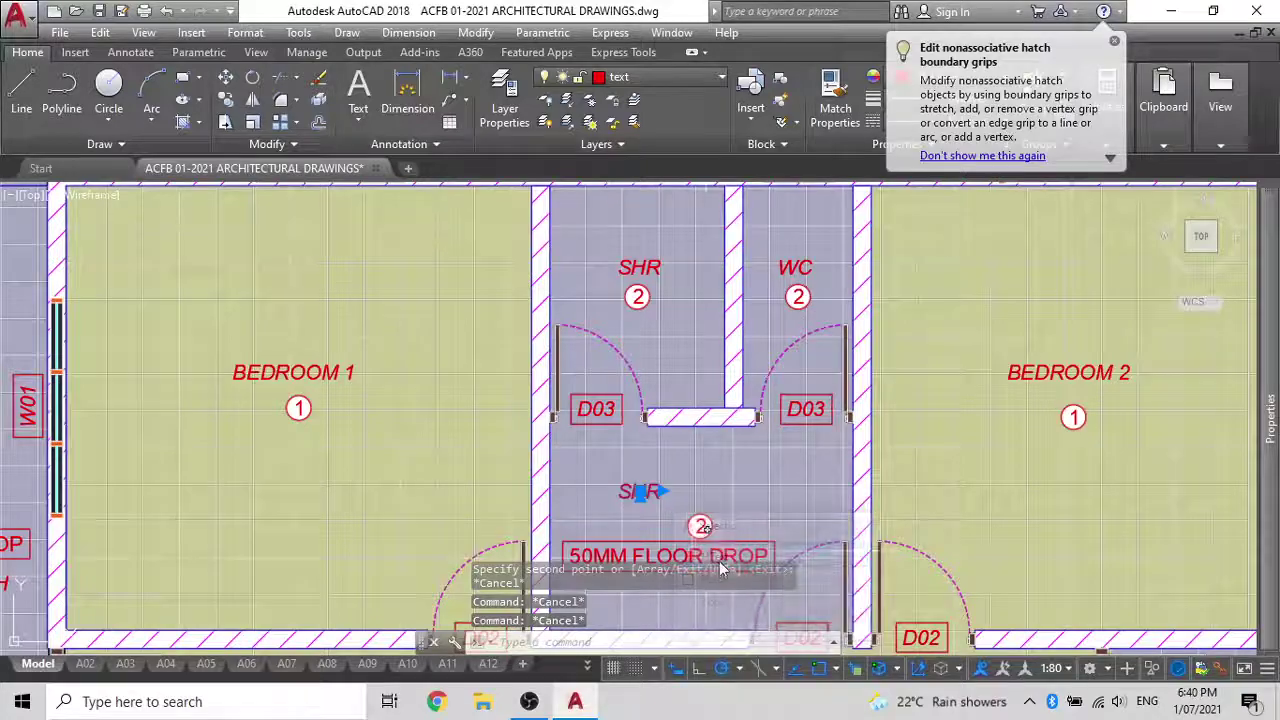
scroll(640, 480, up, 5)
double_click(643, 476)
key(ctrl+a)
text(V)
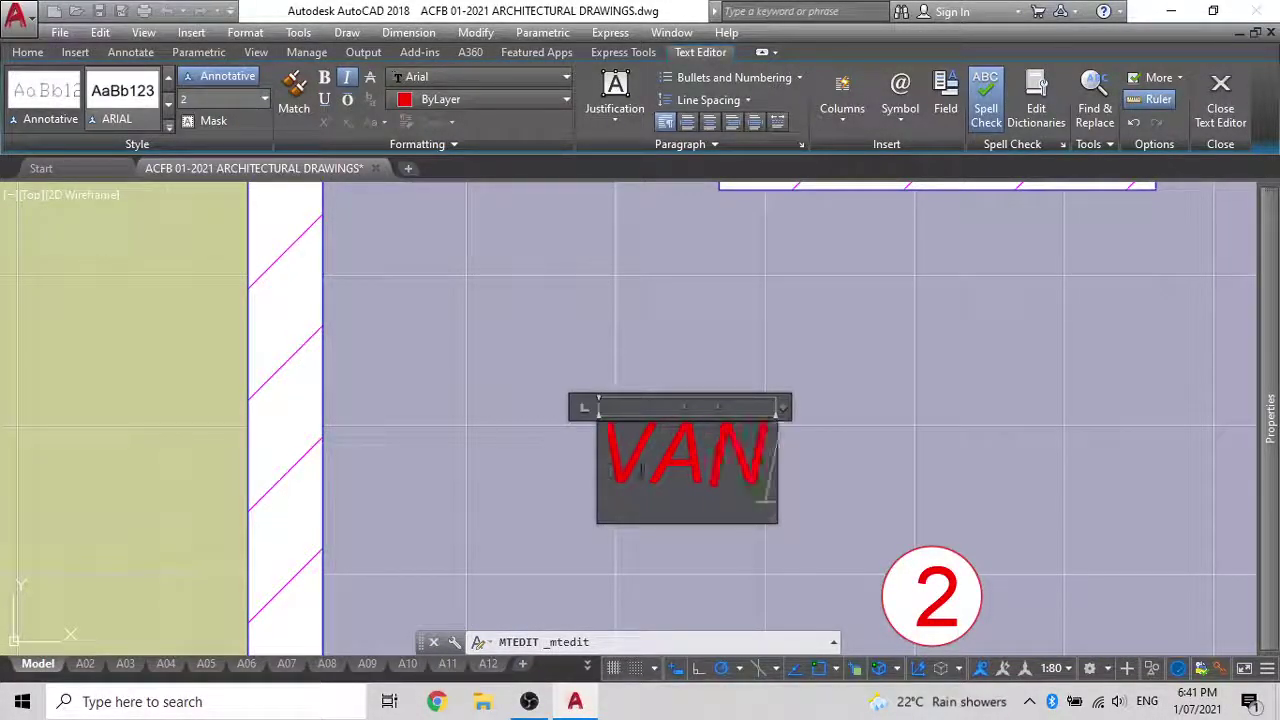
text(ANITY)
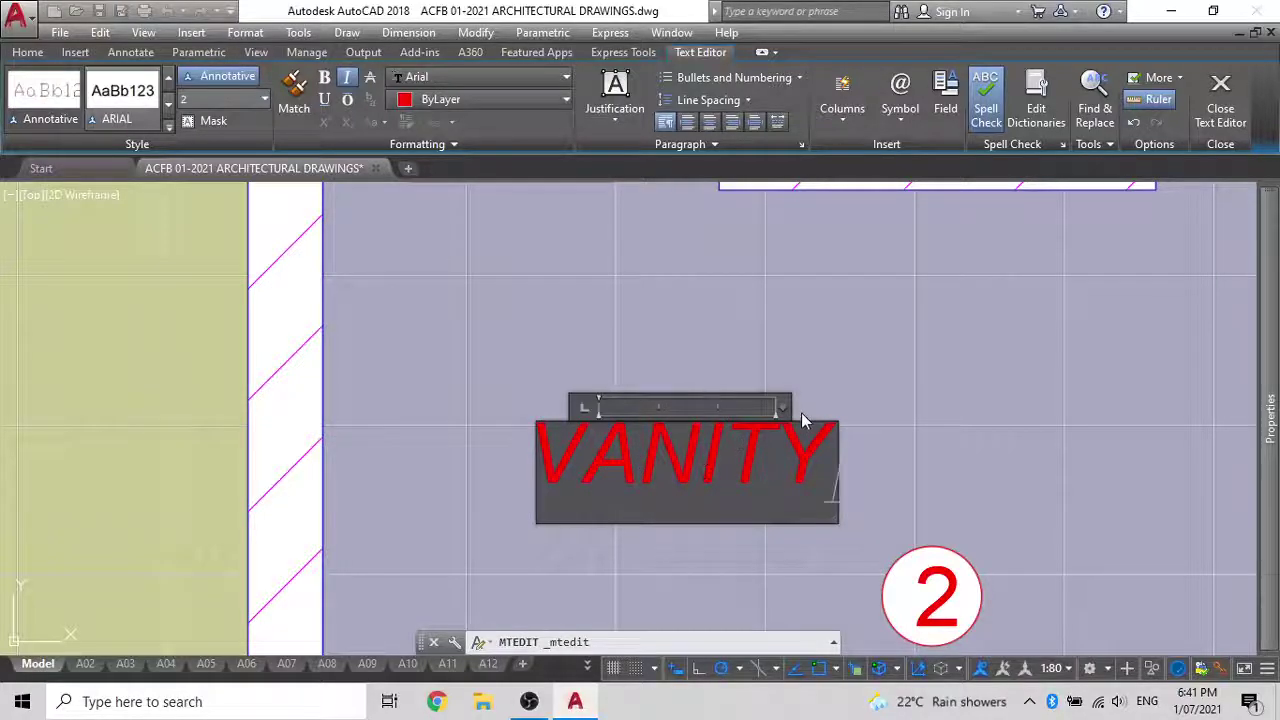
drag(783, 407, 845, 407)
click(672, 300)
Move the VANITY label horizontally to the right so it sits centred directly above its 2 tag
scroll(631, 411, down, 4)
middle_drag(631, 411, 611, 415)
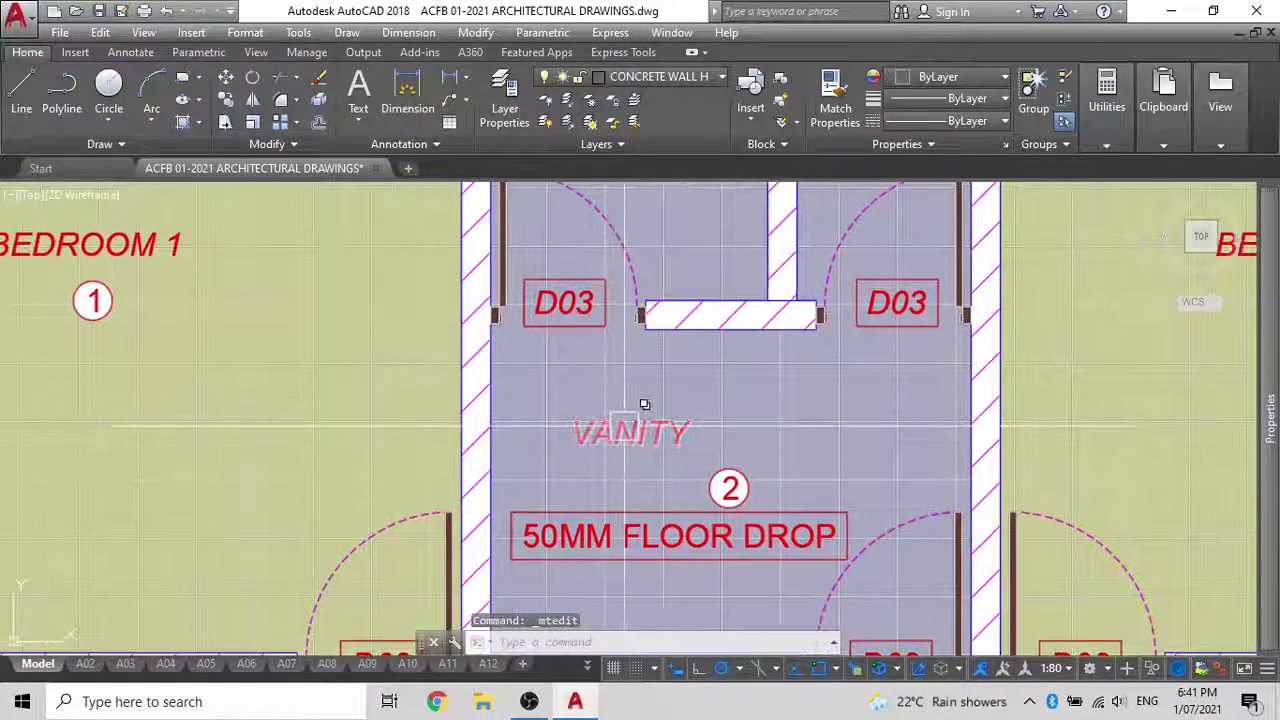
click(628, 426)
click(705, 498)
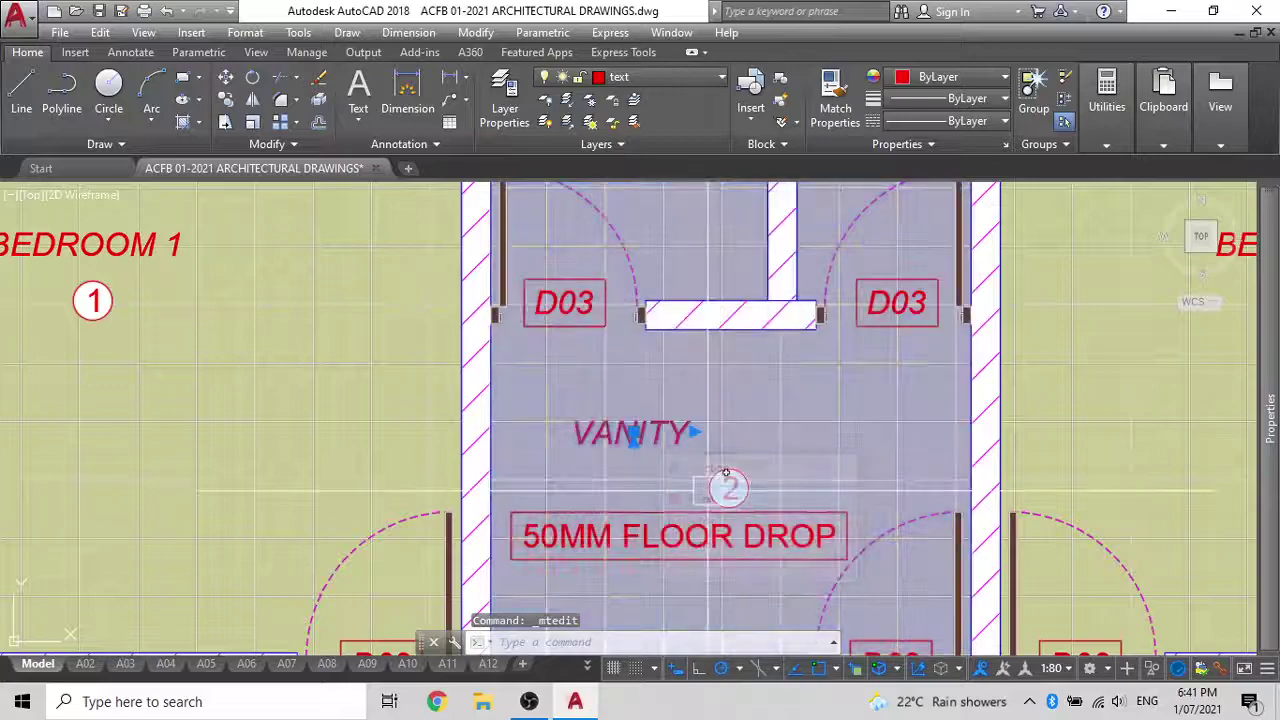
text(m)
key(Return)
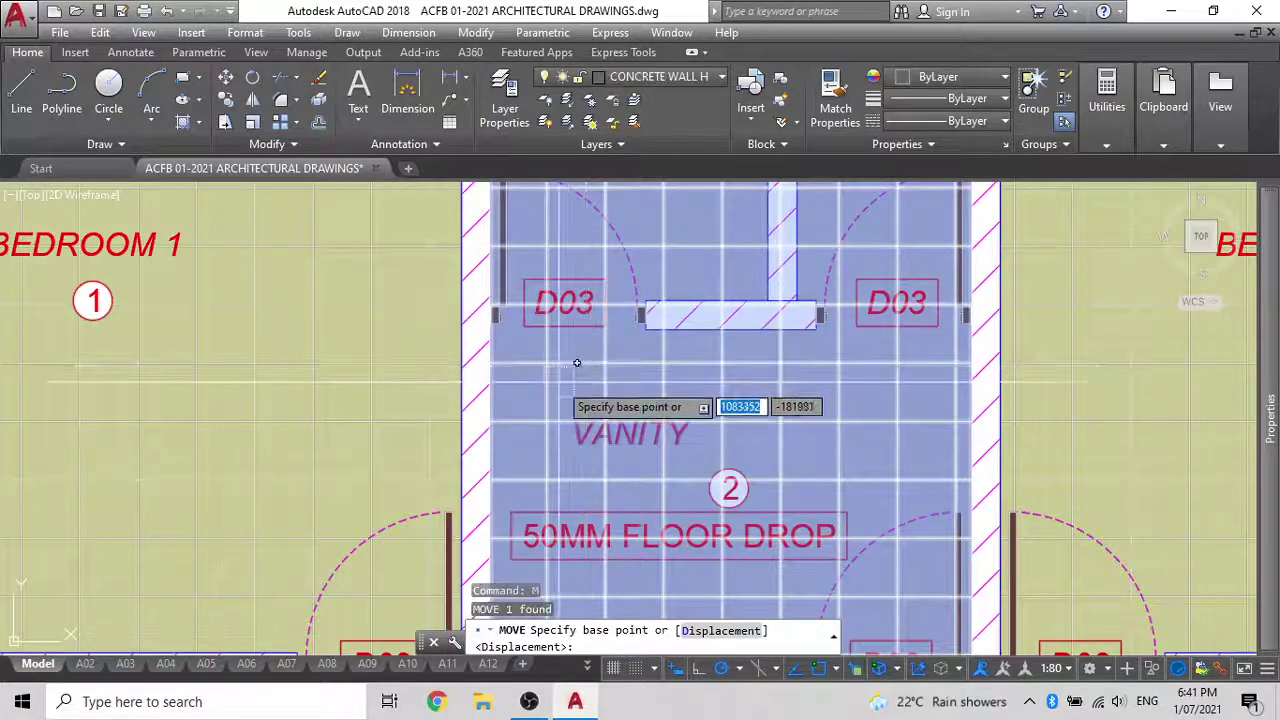
click(582, 361)
click(680, 361)
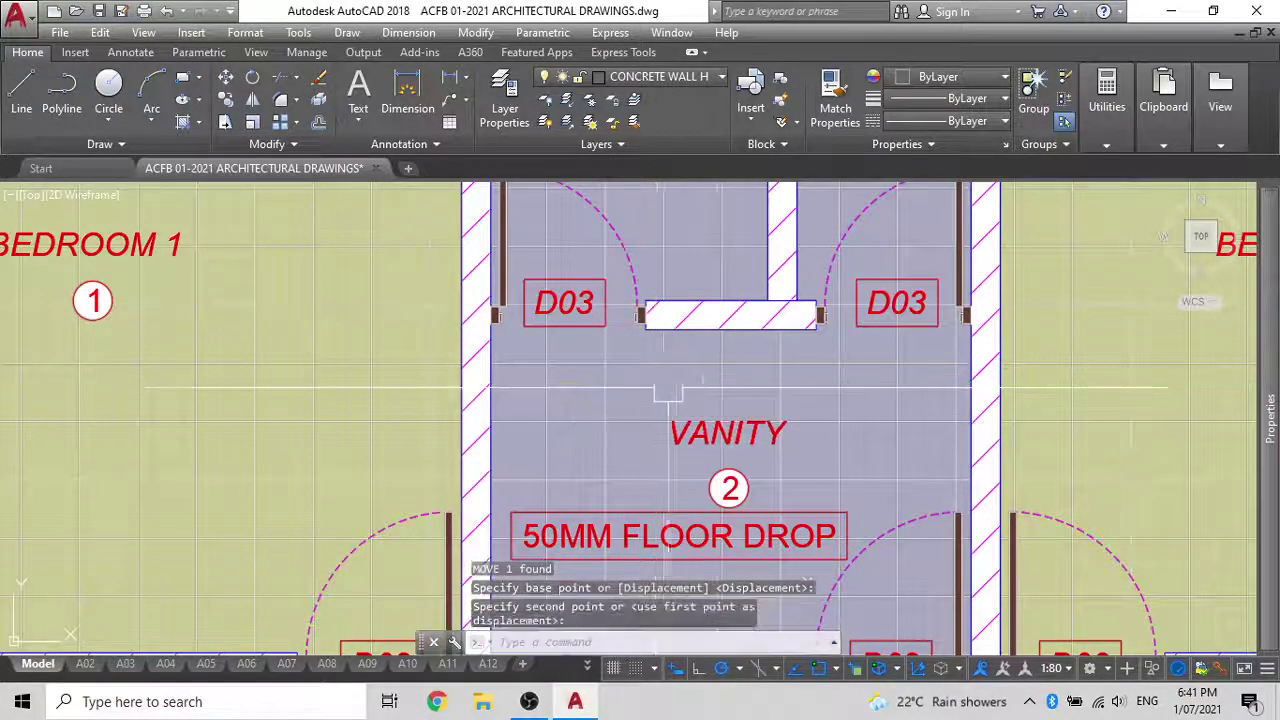
Examine the lower rooms and the rest of the floor plan for rooms still missing a name label
scroll(720, 340, down, 4)
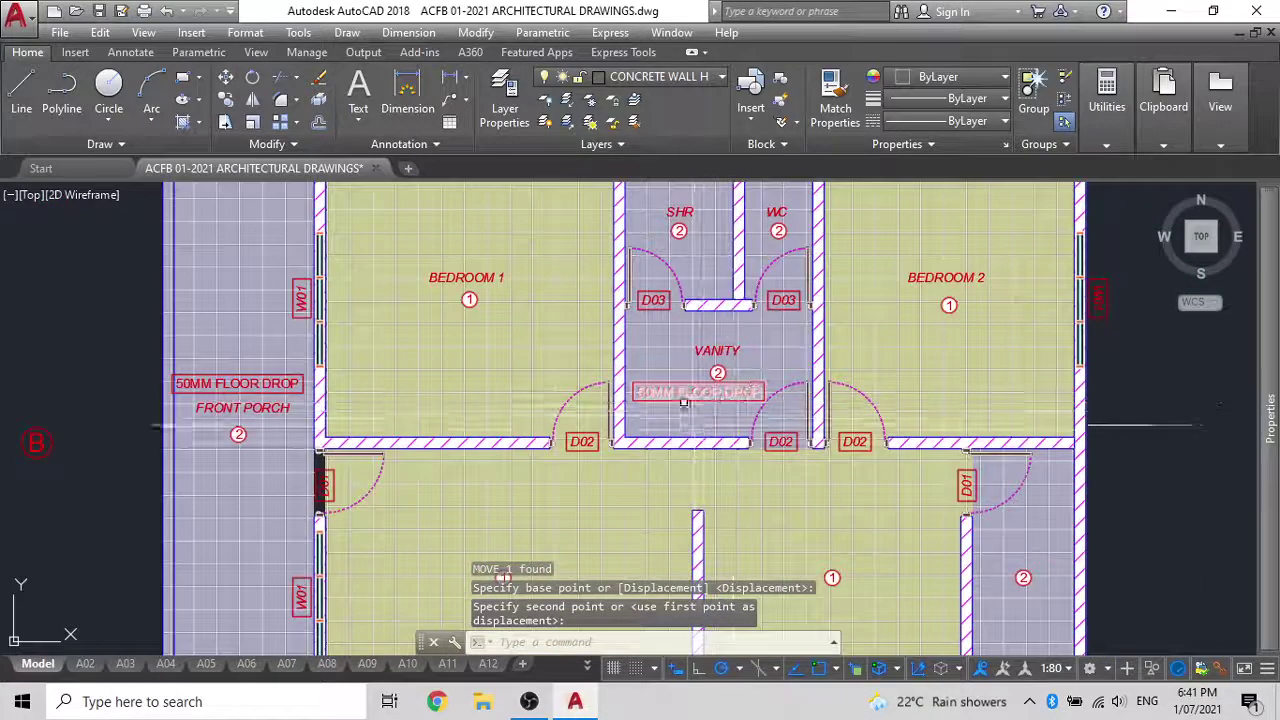
middle_drag(690, 430, 750, 430)
scroll(617, 490, up, 2)
middle_drag(640, 447, 668, 242)
scroll(646, 268, down, 2)
mouse_move(820, 333)
middle_down()
mouse_move(580, 415)
mouse_move(722, 445)
middle_up()
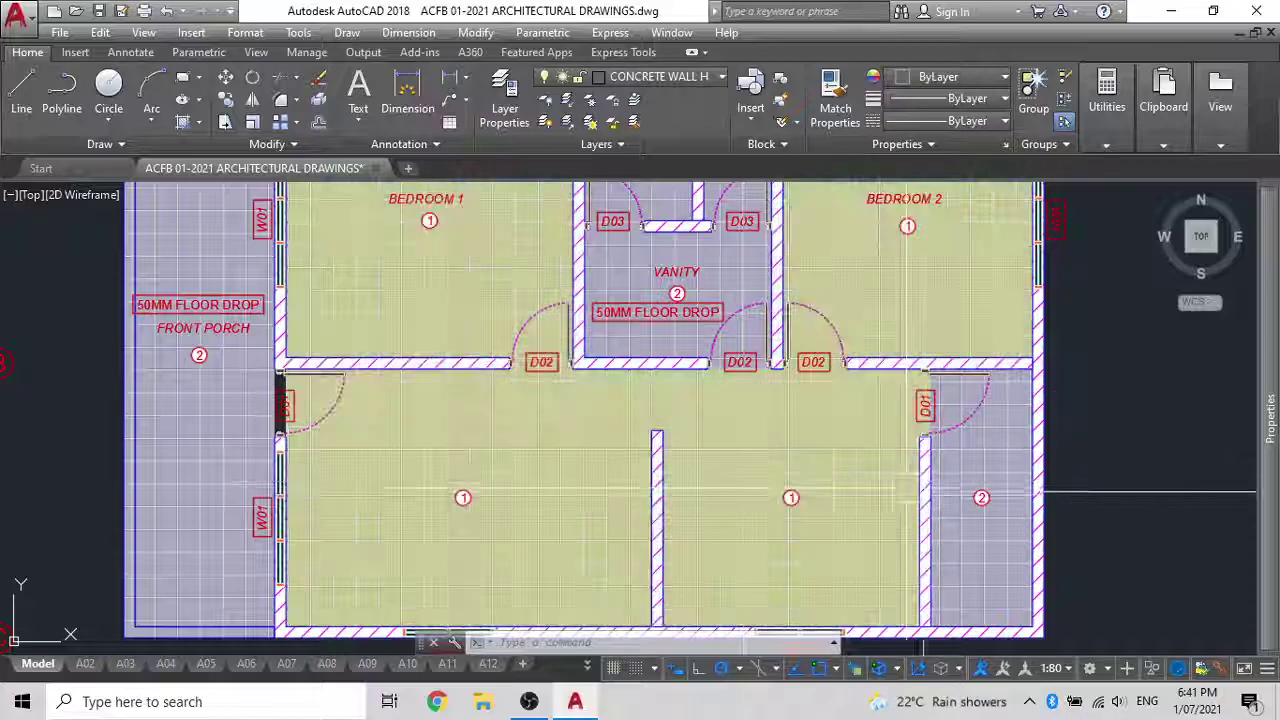
scroll(484, 304, up, 2)
scroll(335, 322, down, 2)
middle_drag(335, 322, 440, 479)
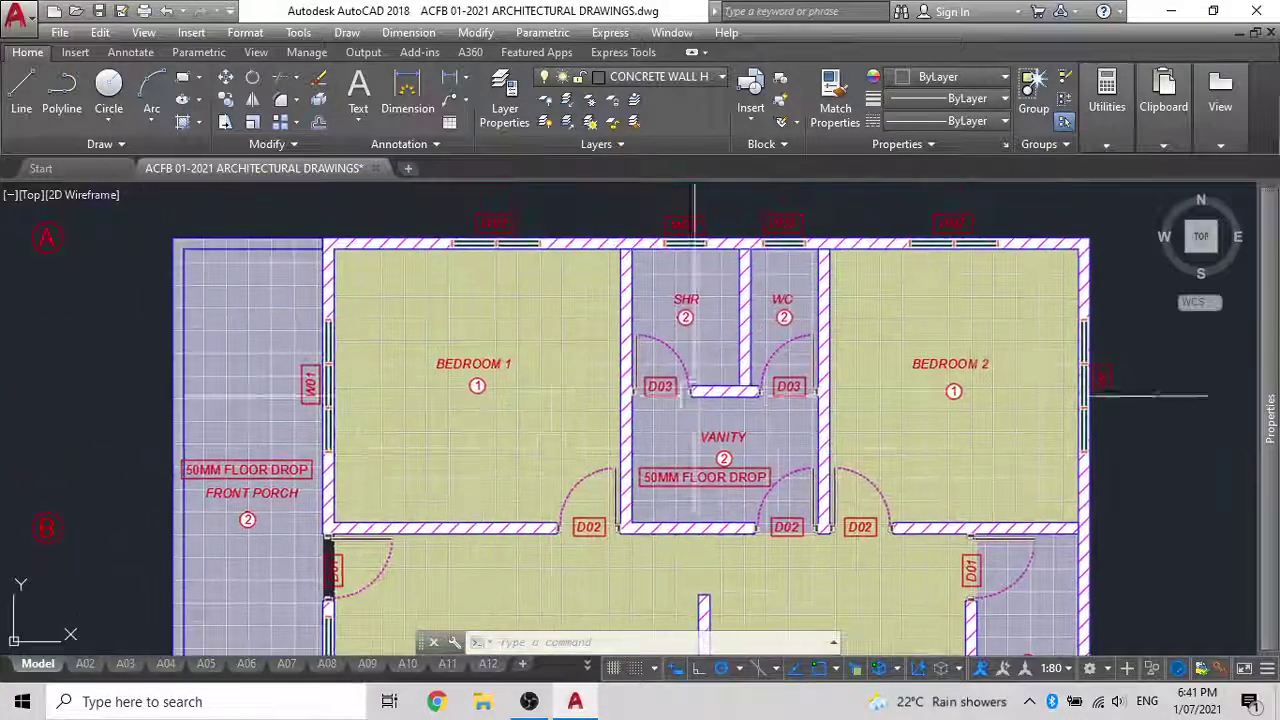
click(945, 364)
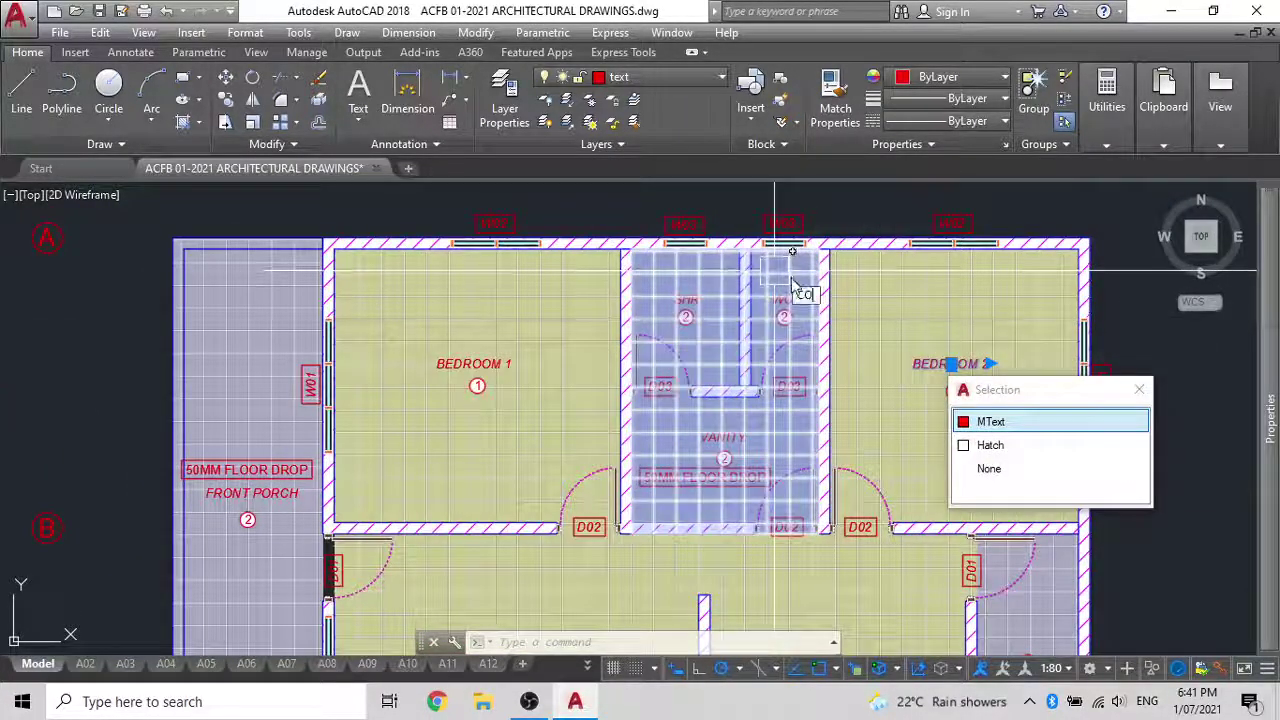
key(Return)
click(211, 504)
key(Return)
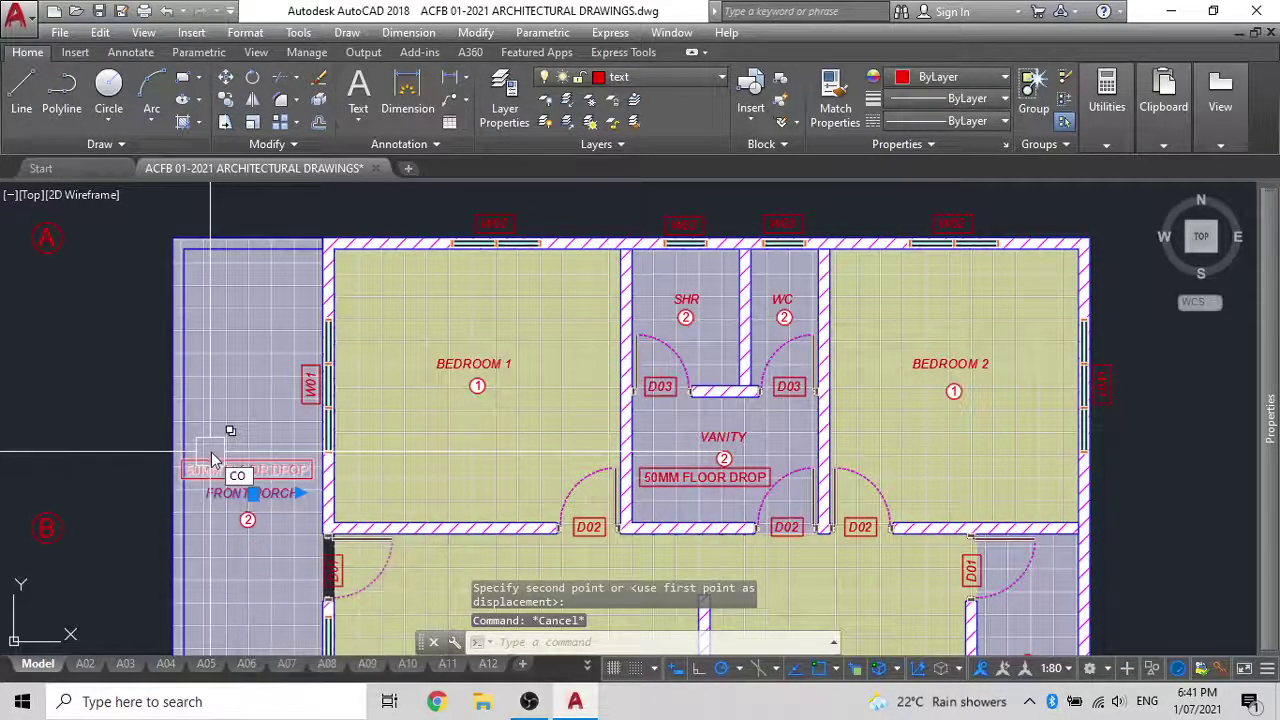
click(204, 497)
middle_drag(618, 530, 536, 195)
scroll(815, 297, up, 2)
key(Escape)
scroll(454, 382, down, 4)
middle_drag(454, 382, 699, 488)
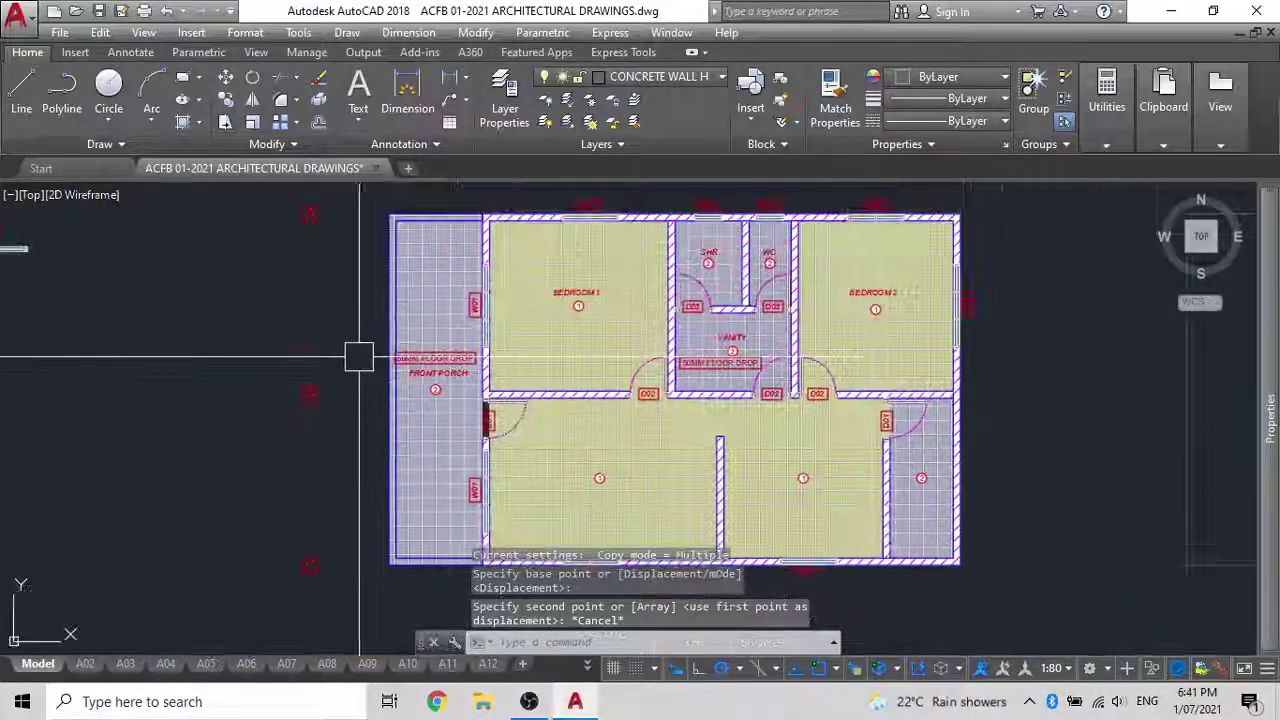
Copy the FRONT PORCH label, using its 2 tag's centre as base point, to the 2 tag in the narrow room at the plan's lower right
scroll(373, 384, up, 5)
click(626, 336)
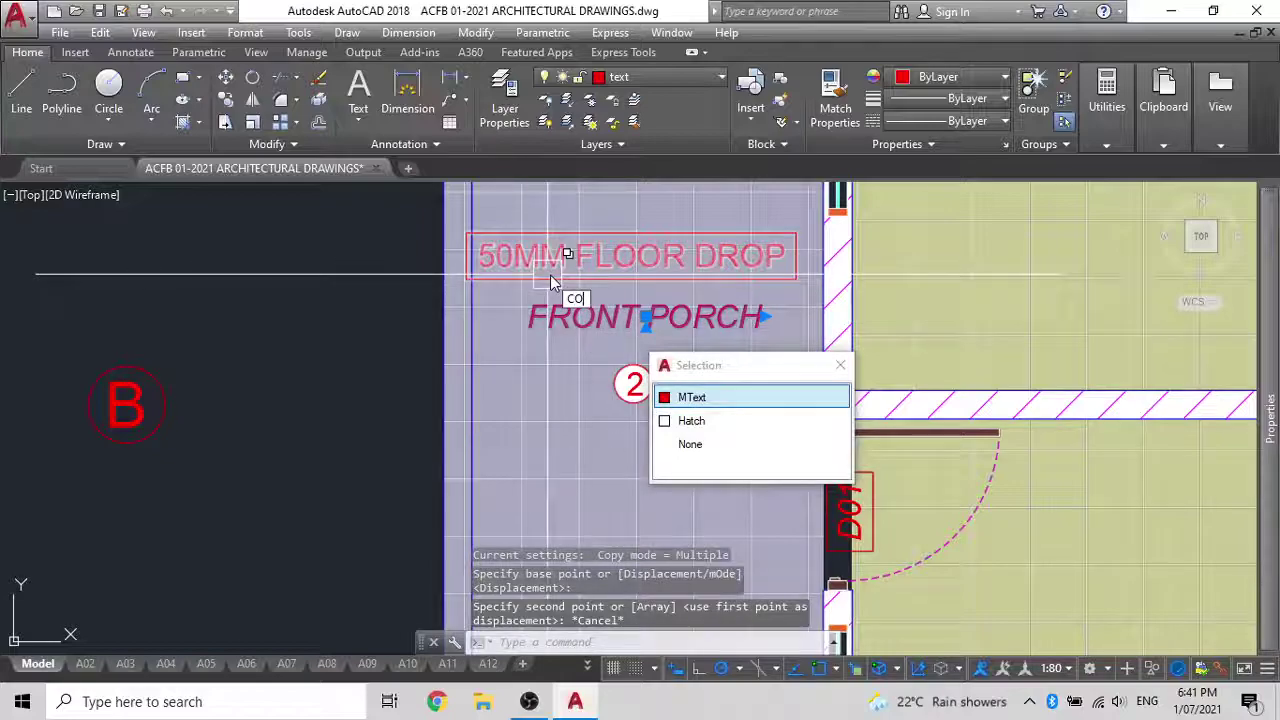
key(Return)
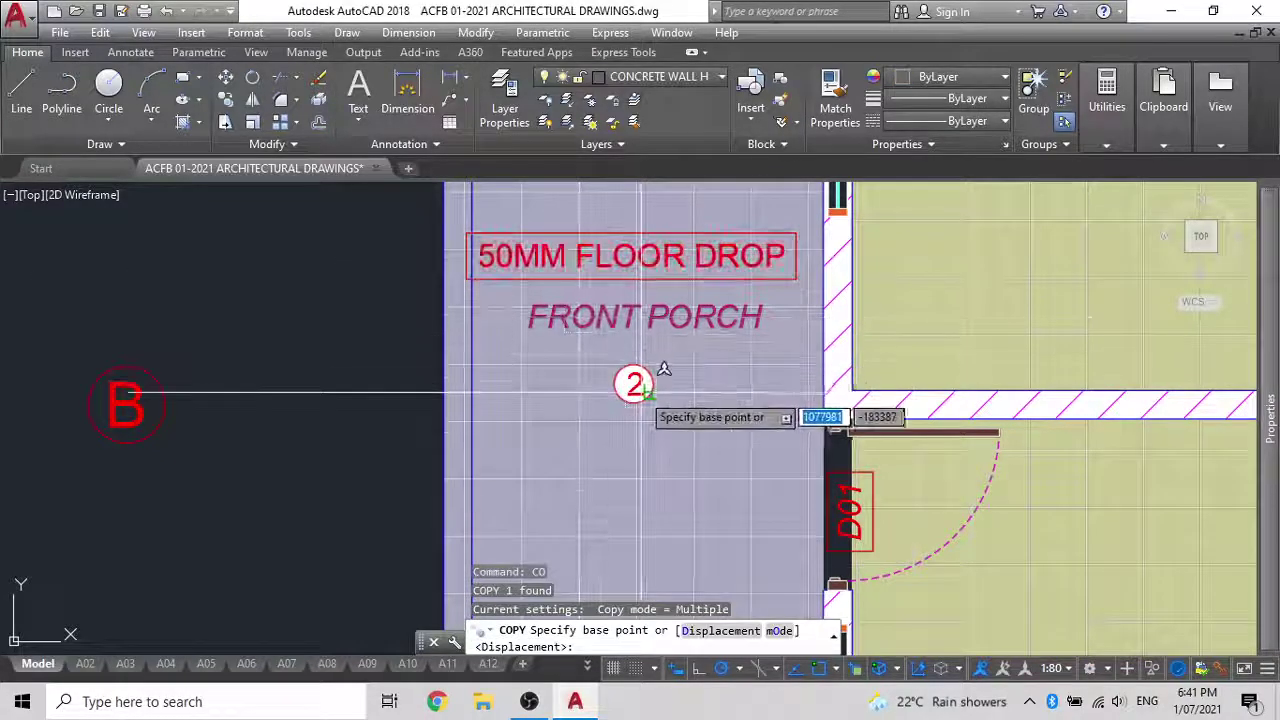
click(634, 383)
scroll(640, 390, down, 5)
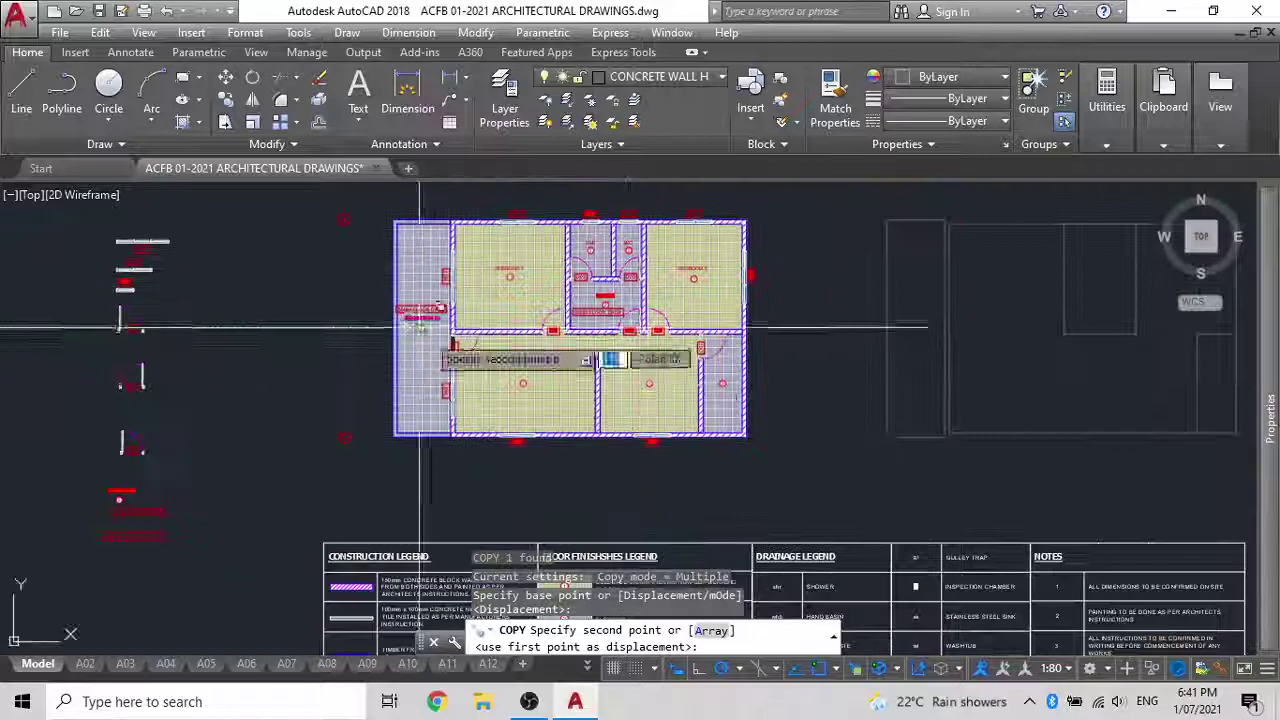
scroll(745, 378, up, 5)
click(806, 398)
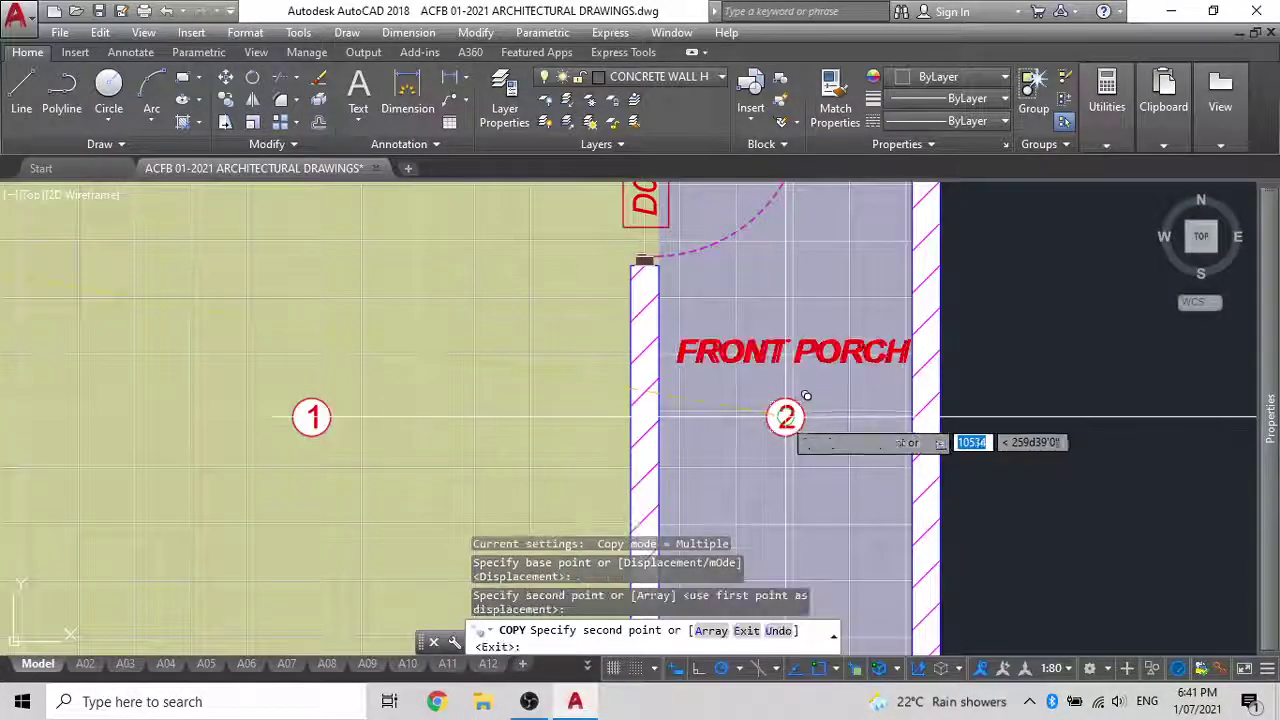
key(Escape)
Change the copied FRONT PORCH label in the lower-right room to REAR PORCH
click(794, 340)
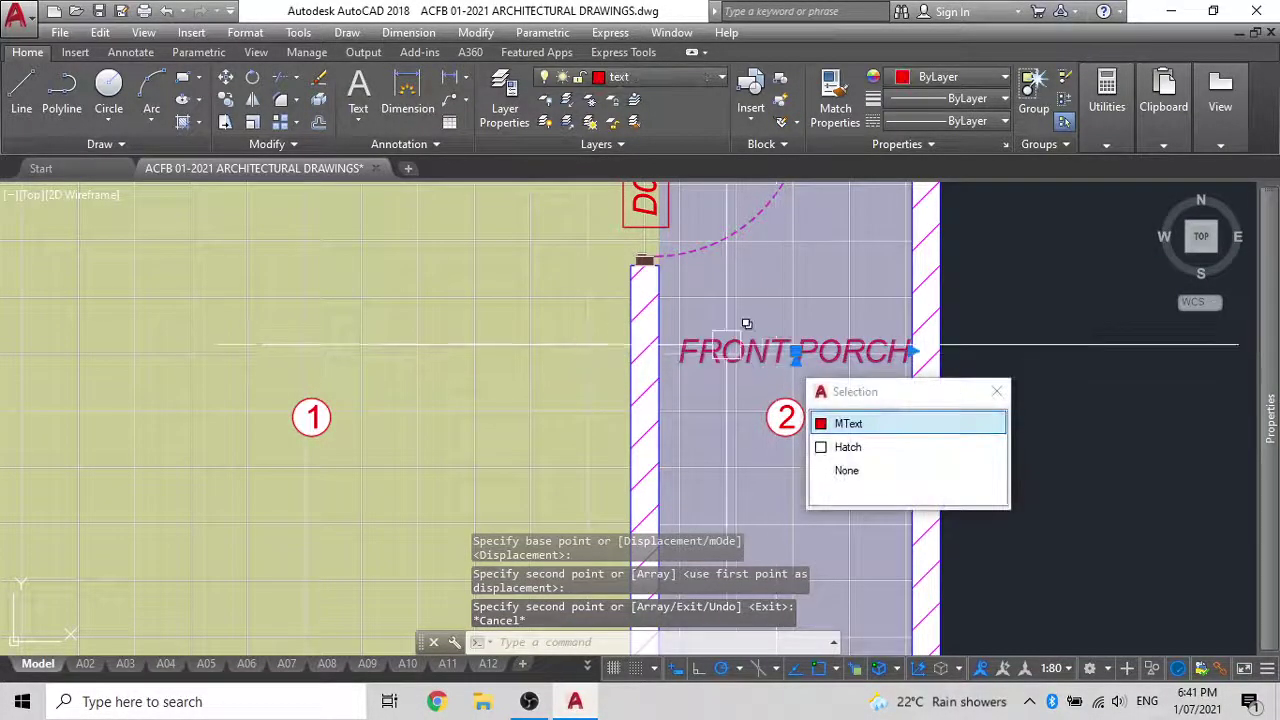
double_click(727, 350)
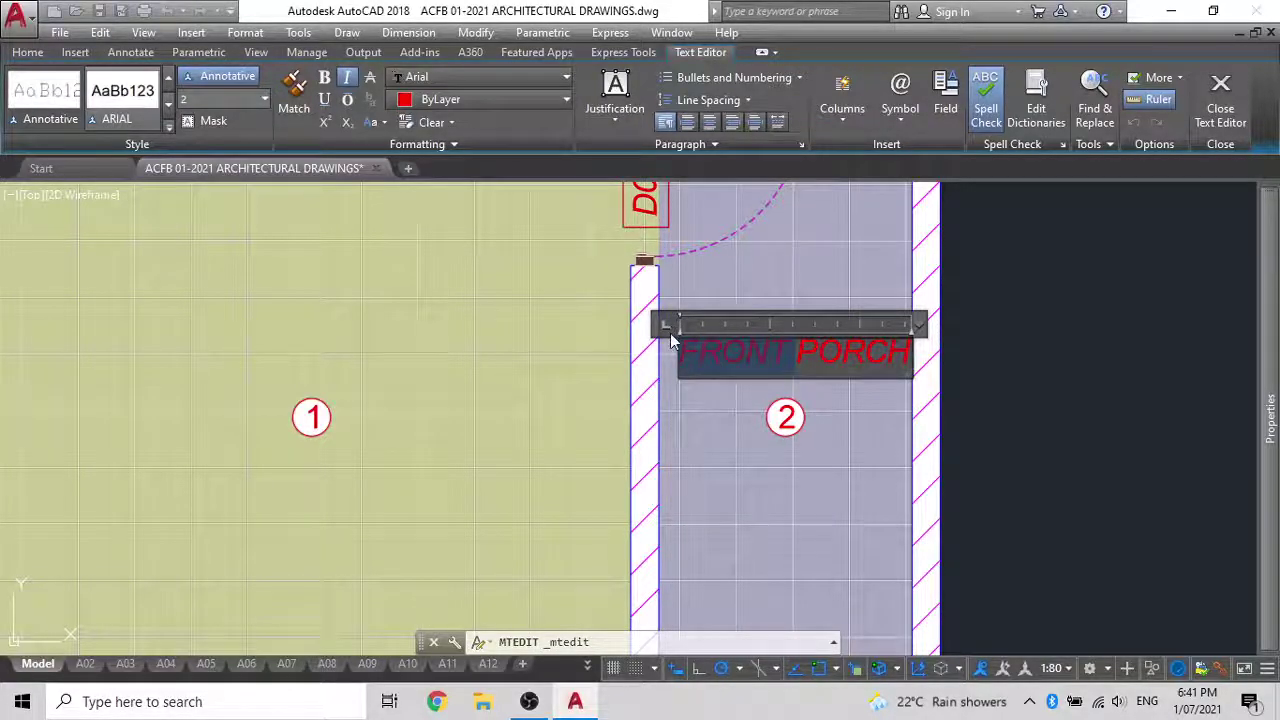
text(REAR)
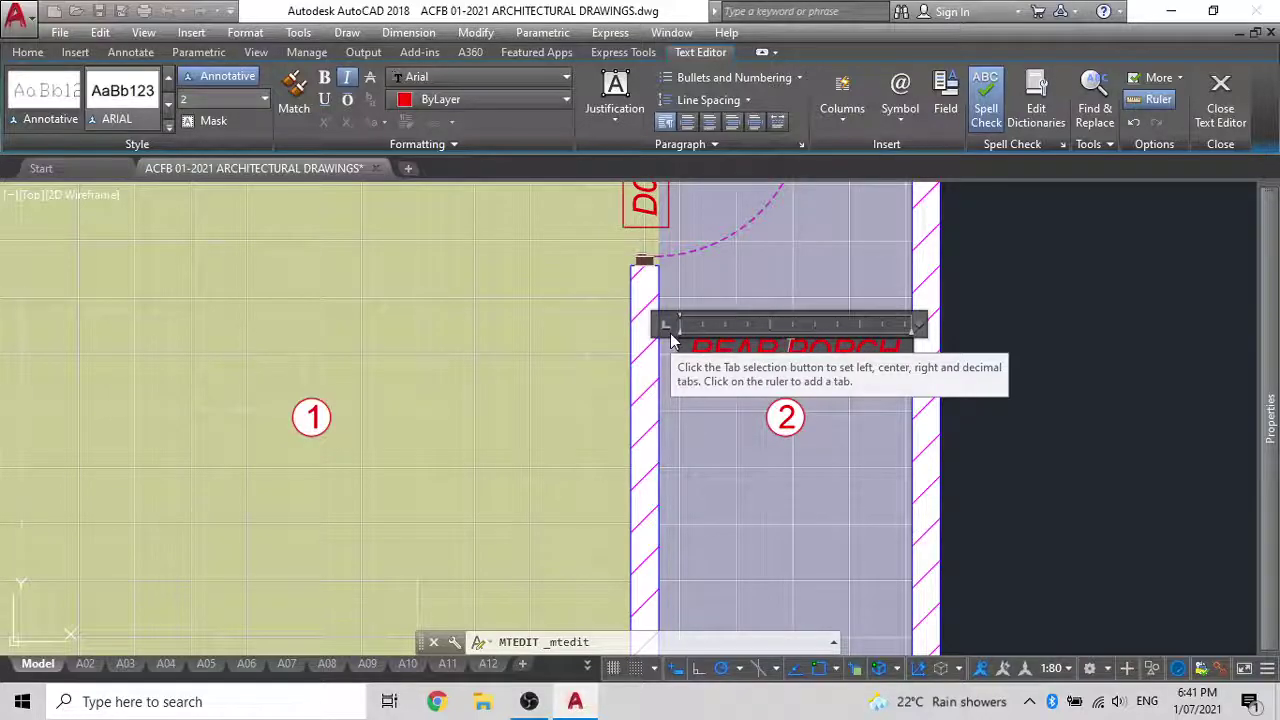
click(932, 320)
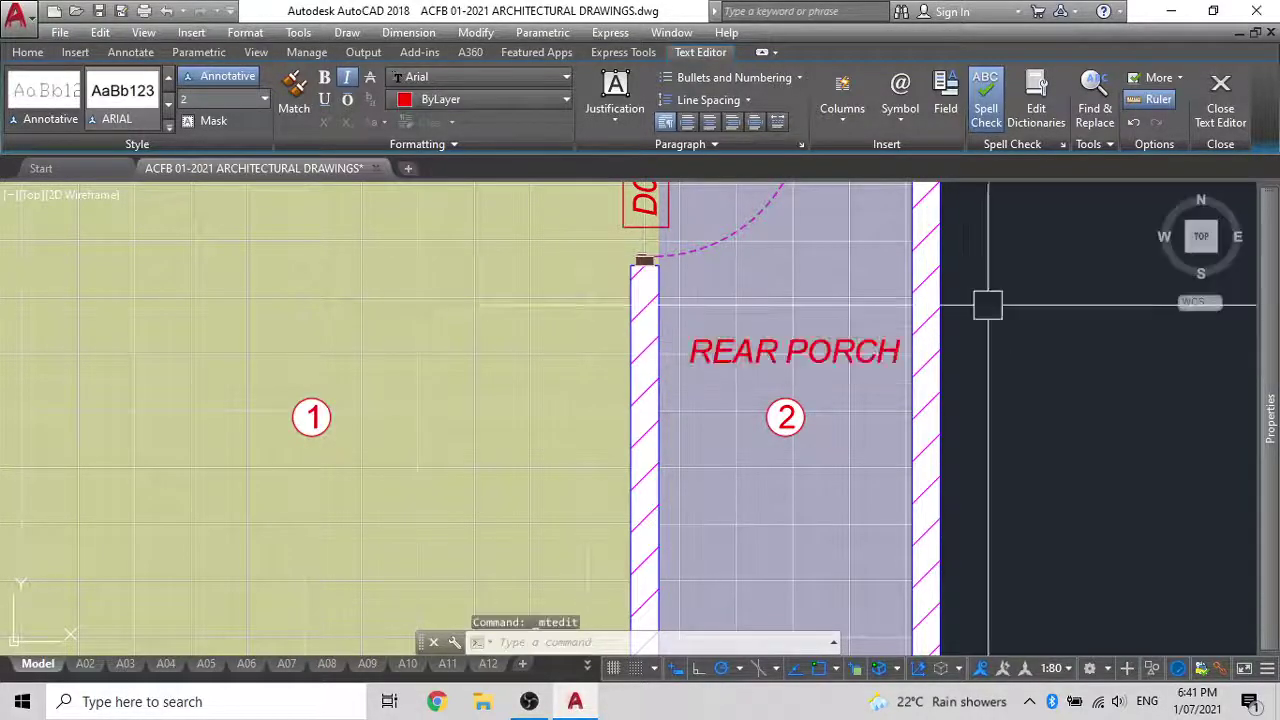
scroll(932, 320, down, 2)
middle_drag(932, 320, 892, 329)
click(842, 315)
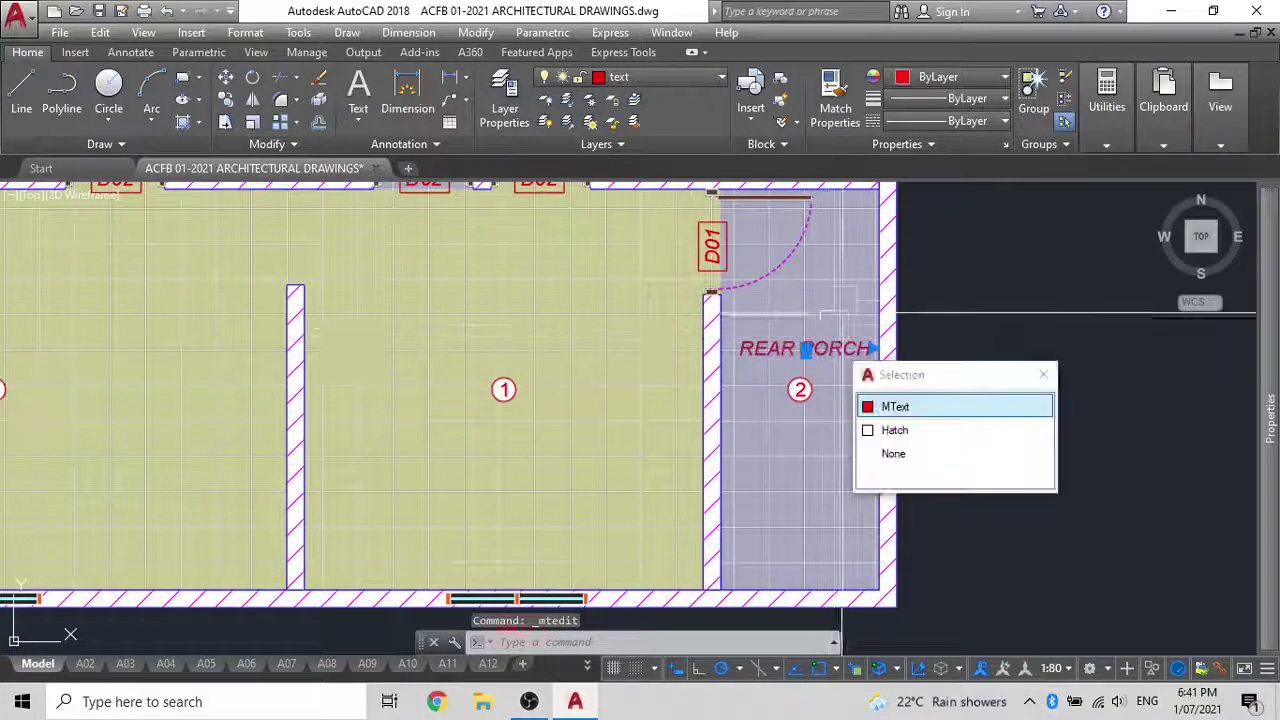
text(o)
key(Return)
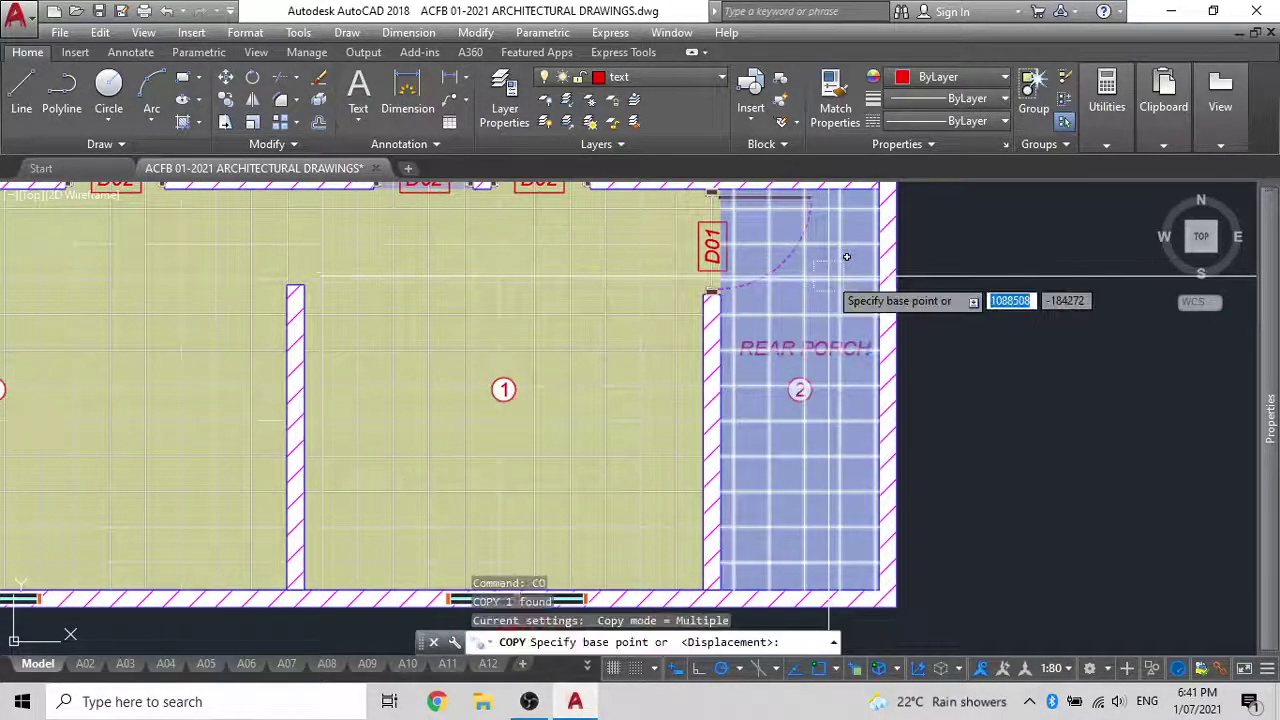
click(830, 290)
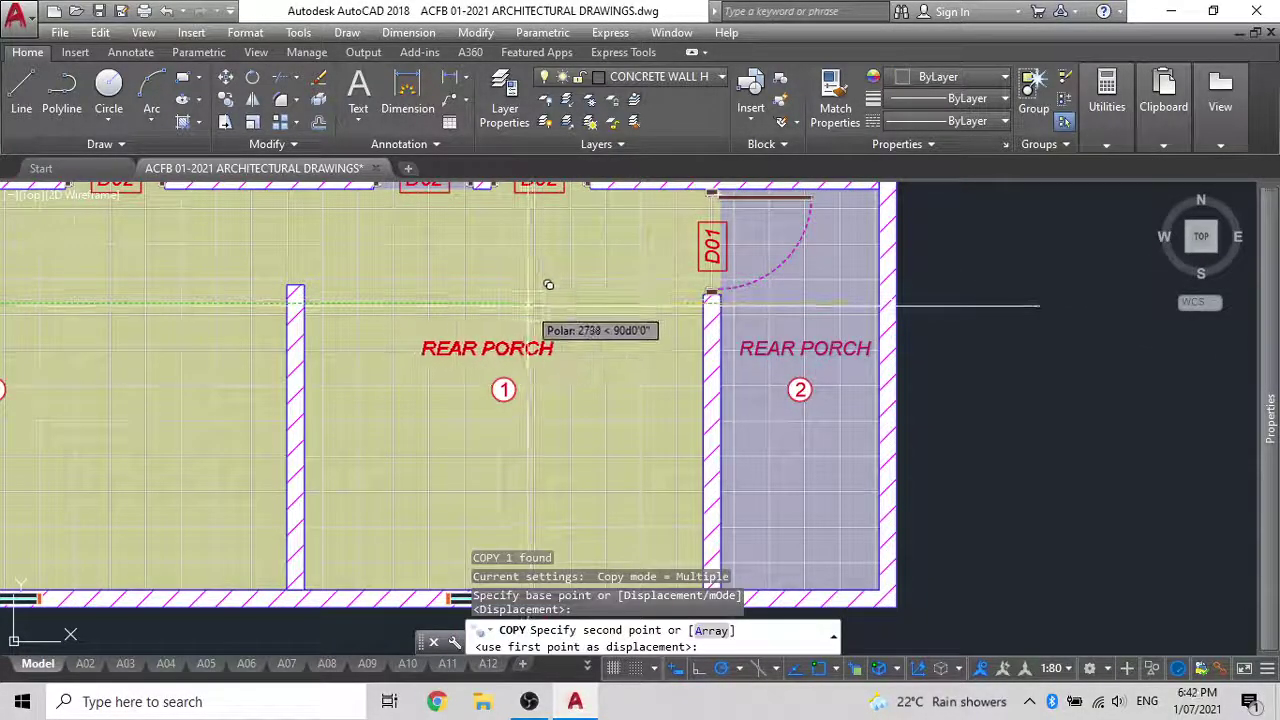
key(Escape)
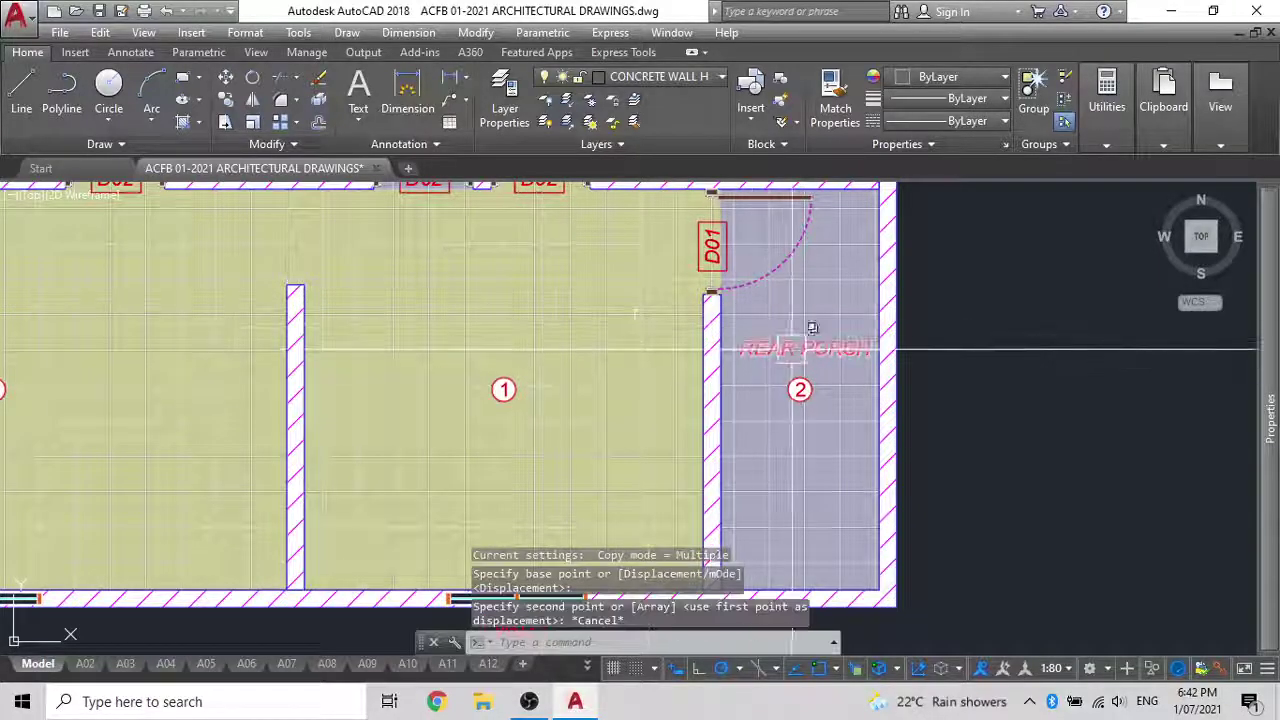
Copy the REAR PORCH label from its 2 tag's centre to the centre of the 1 tag in the adjacent lower middle room
click(785, 287)
text(co)
key(Return)
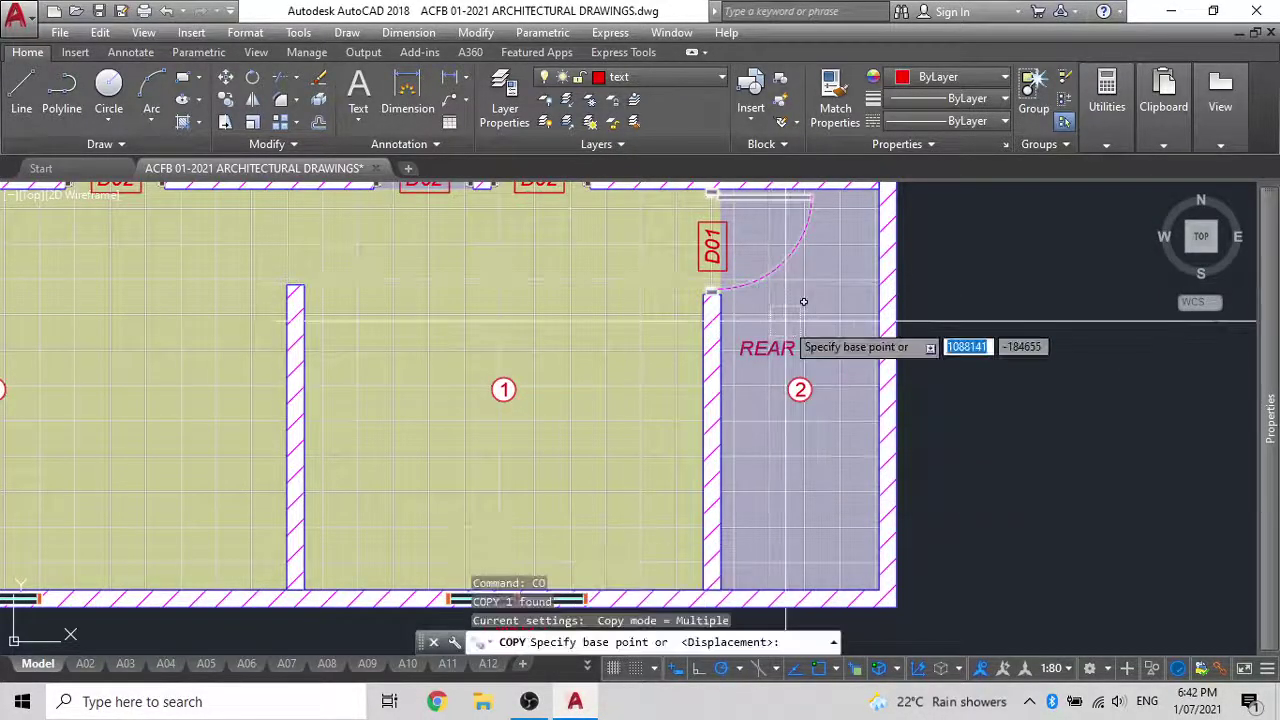
scroll(800, 386, up, 3)
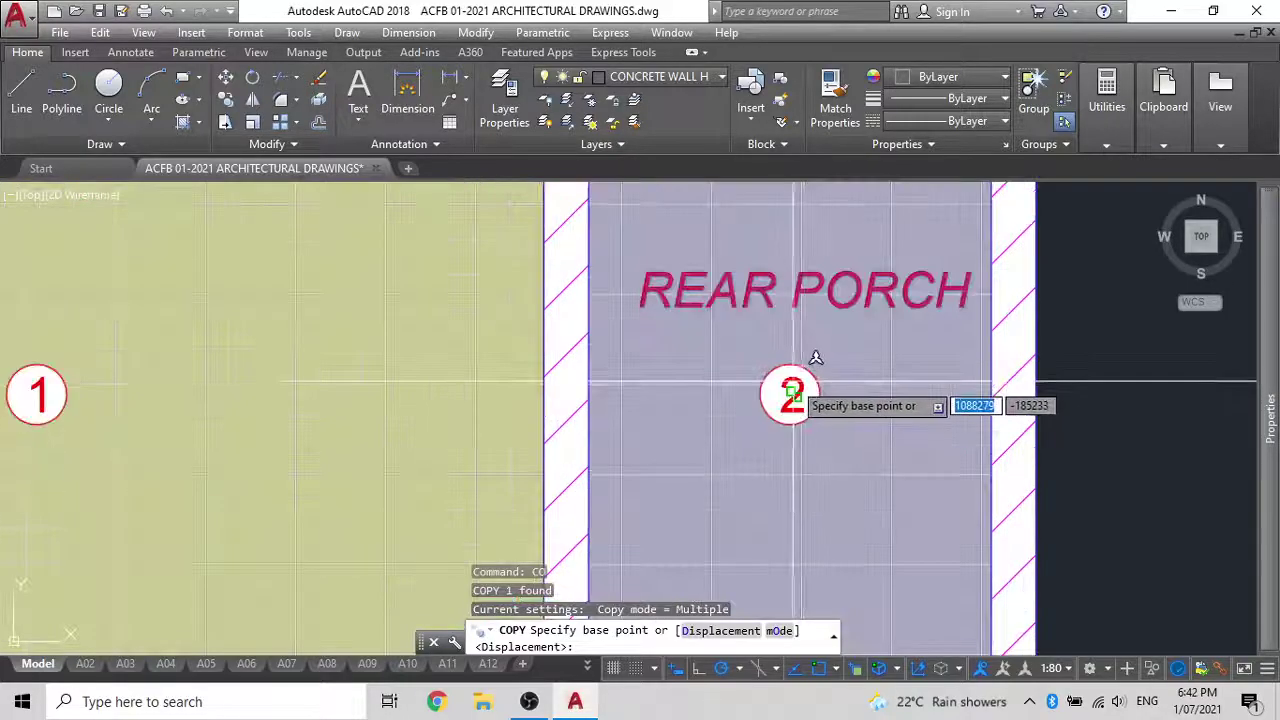
click(795, 390)
scroll(420, 392, down, 3)
middle_drag(420, 388, 733, 397)
scroll(537, 398, up, 3)
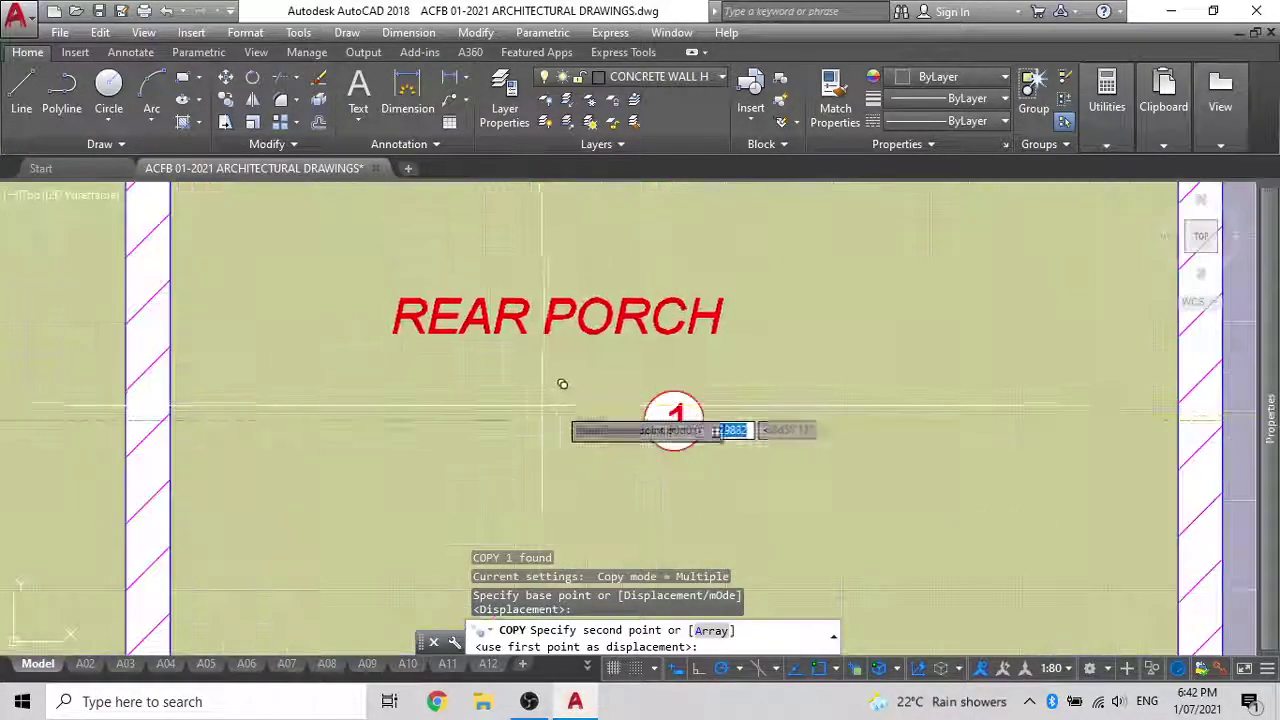
click(671, 421)
Place another REAR PORCH copy aligned on the 1 tag in the large lower-left room and end the copying
scroll(688, 401, down, 3)
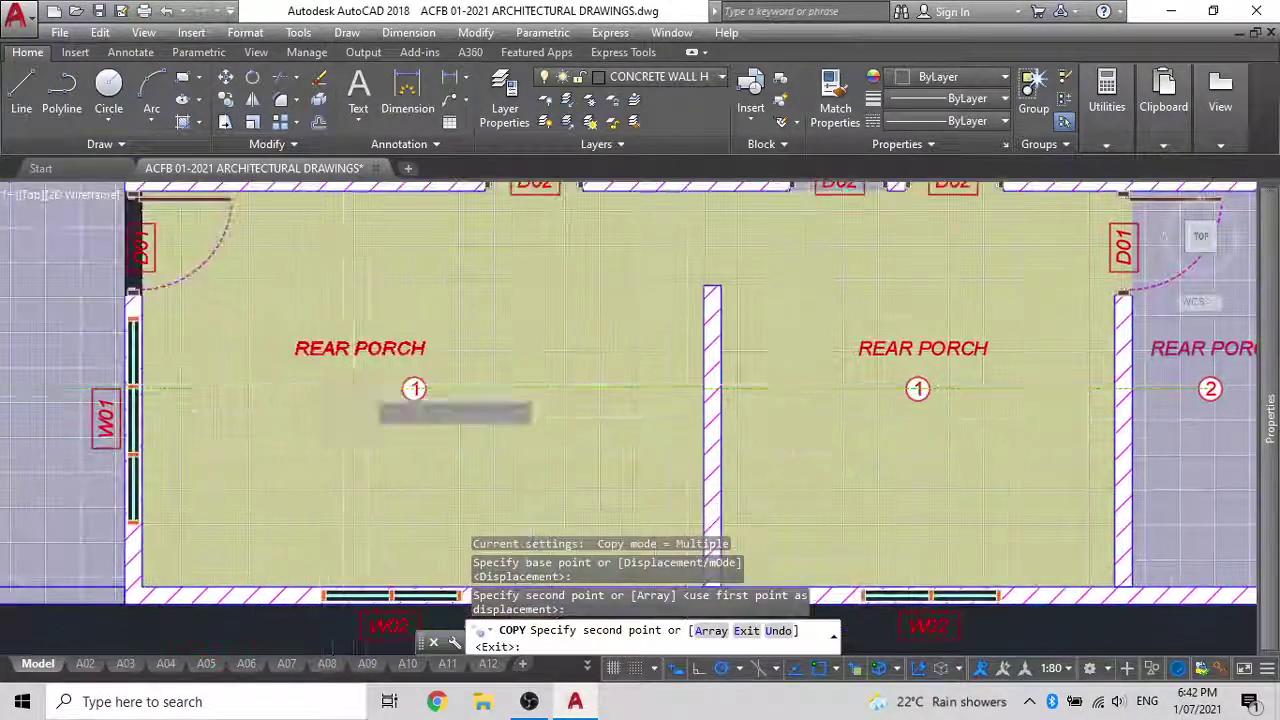
scroll(491, 388, up, 3)
scroll(493, 388, down, 5)
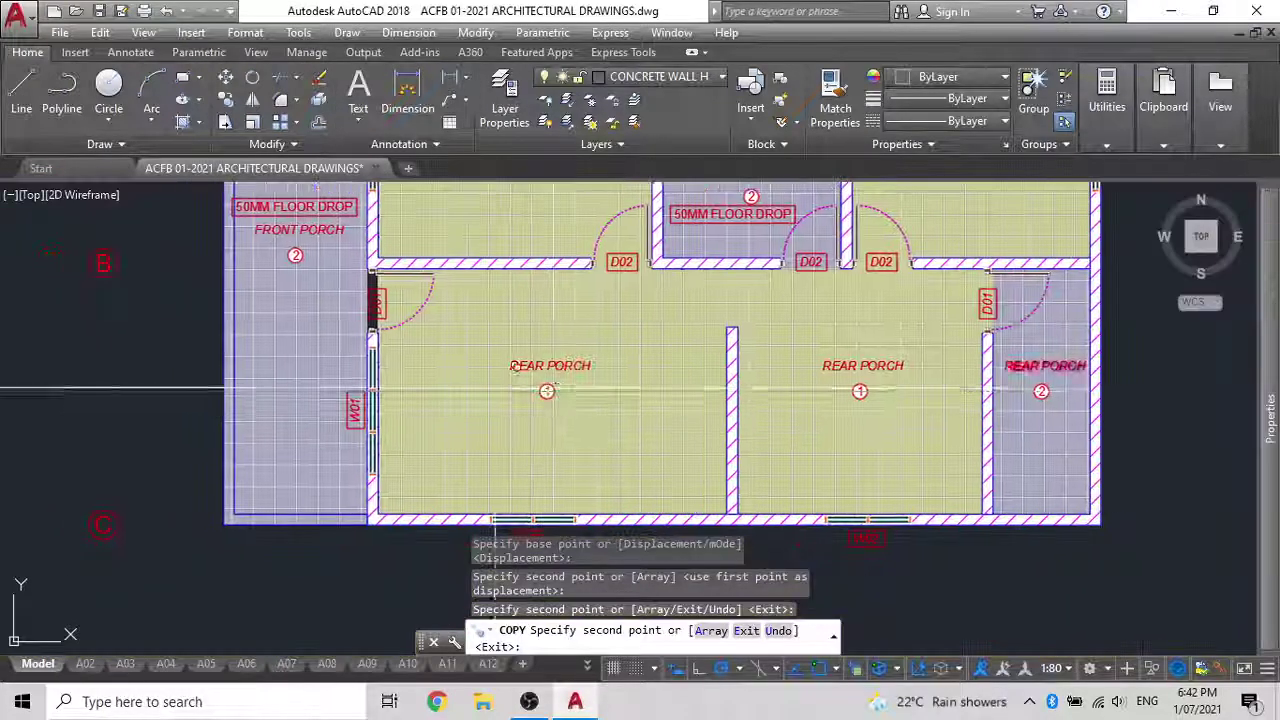
key(Escape)
Open the REAR PORCH copy in the large lower-left room for text editing
click(571, 366)
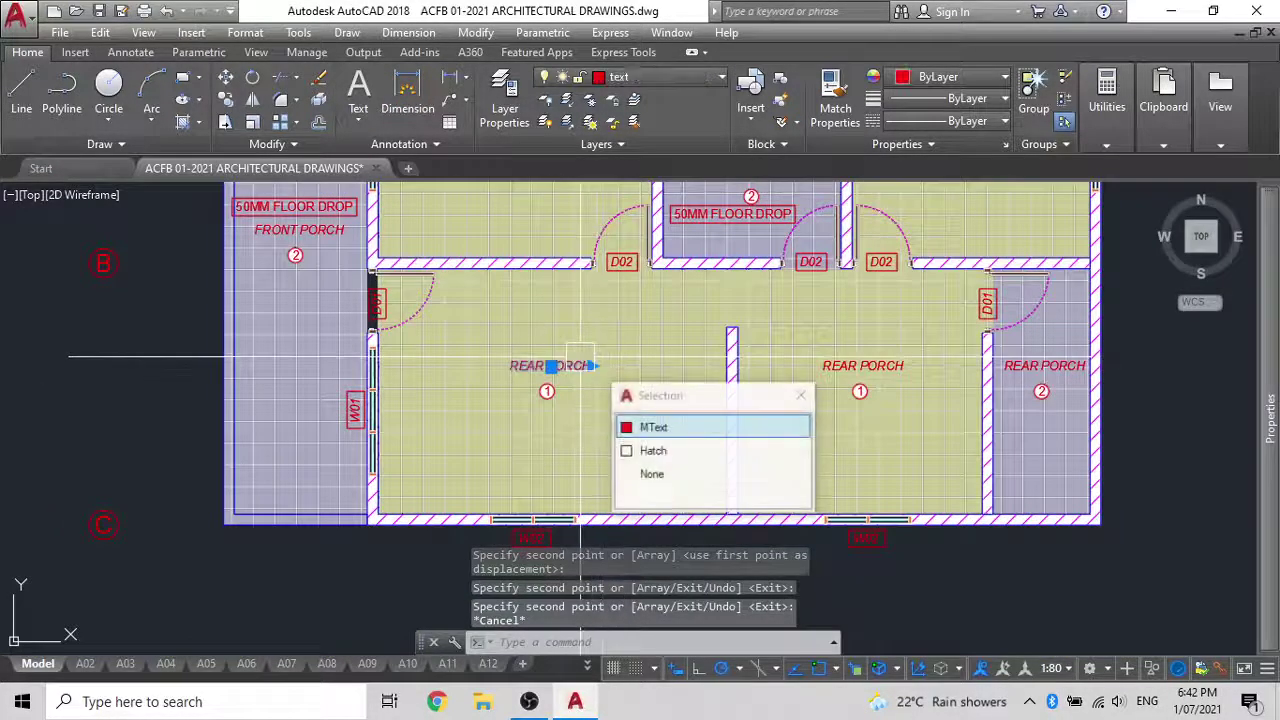
double_click(563, 366)
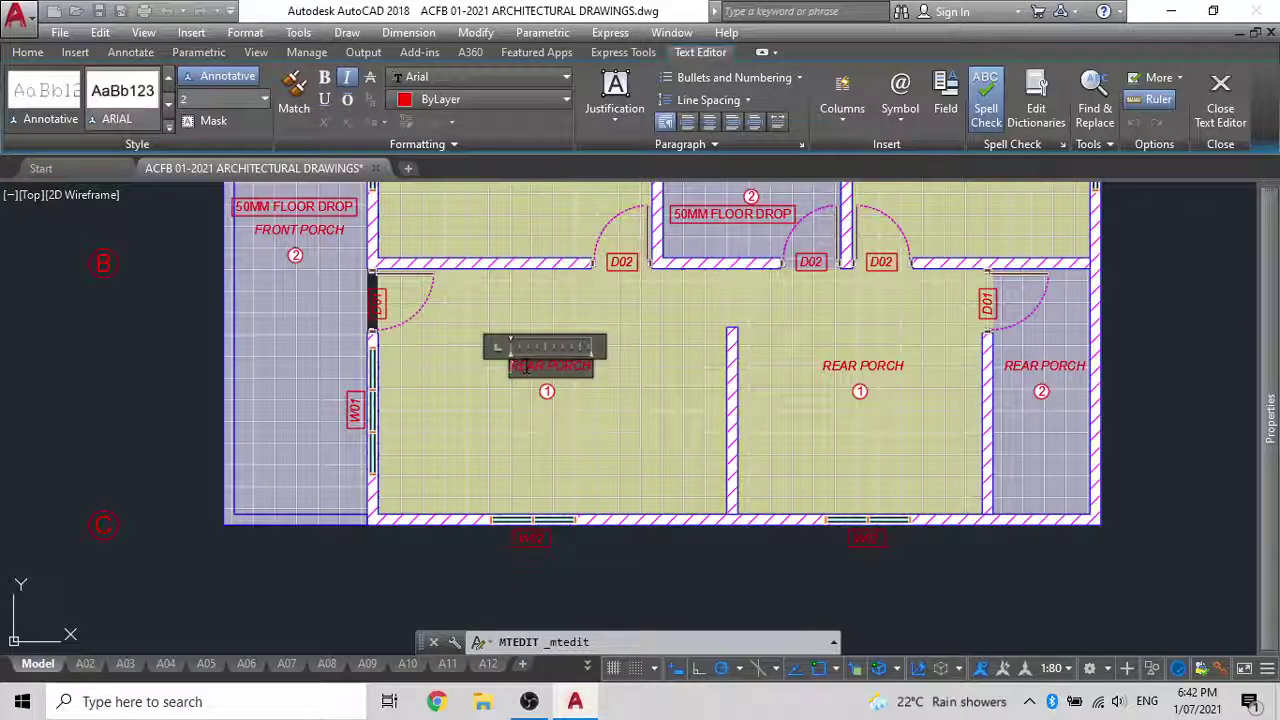
Change the REAR PORCH label in the large room beside the front porch to LOUNGE
key(Escape)
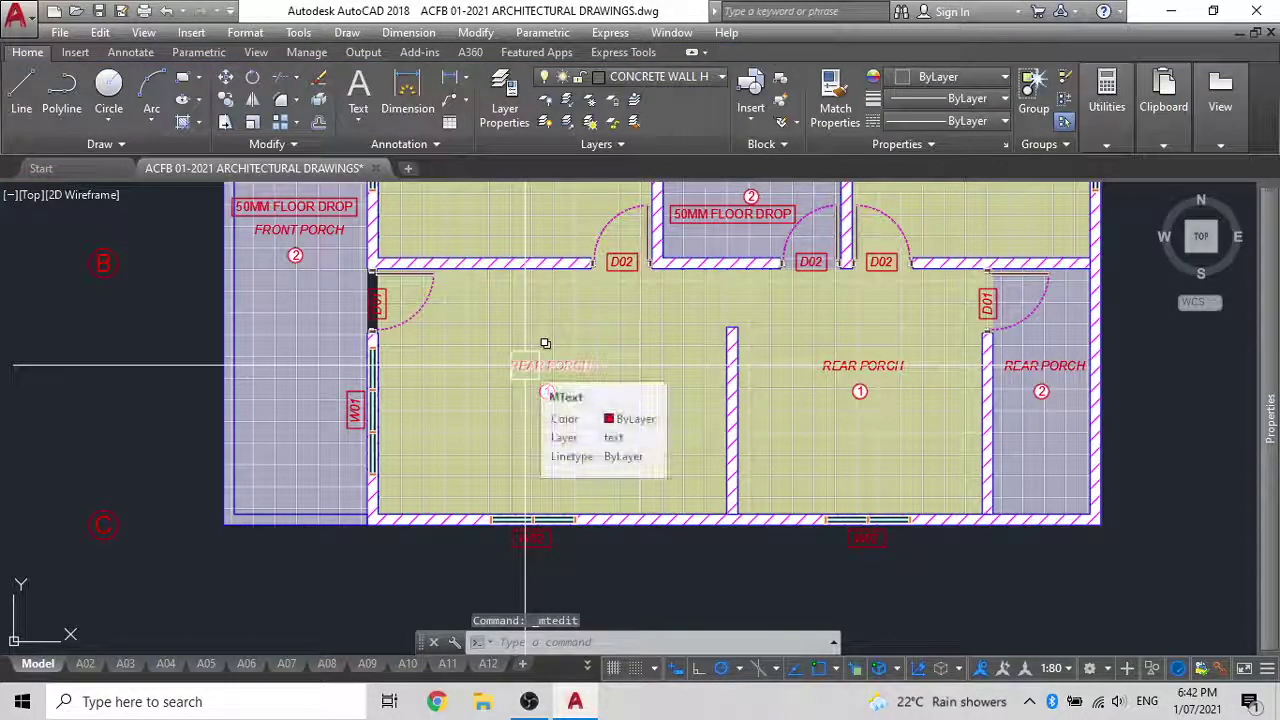
scroll(545, 343, up, 2)
double_click(533, 366)
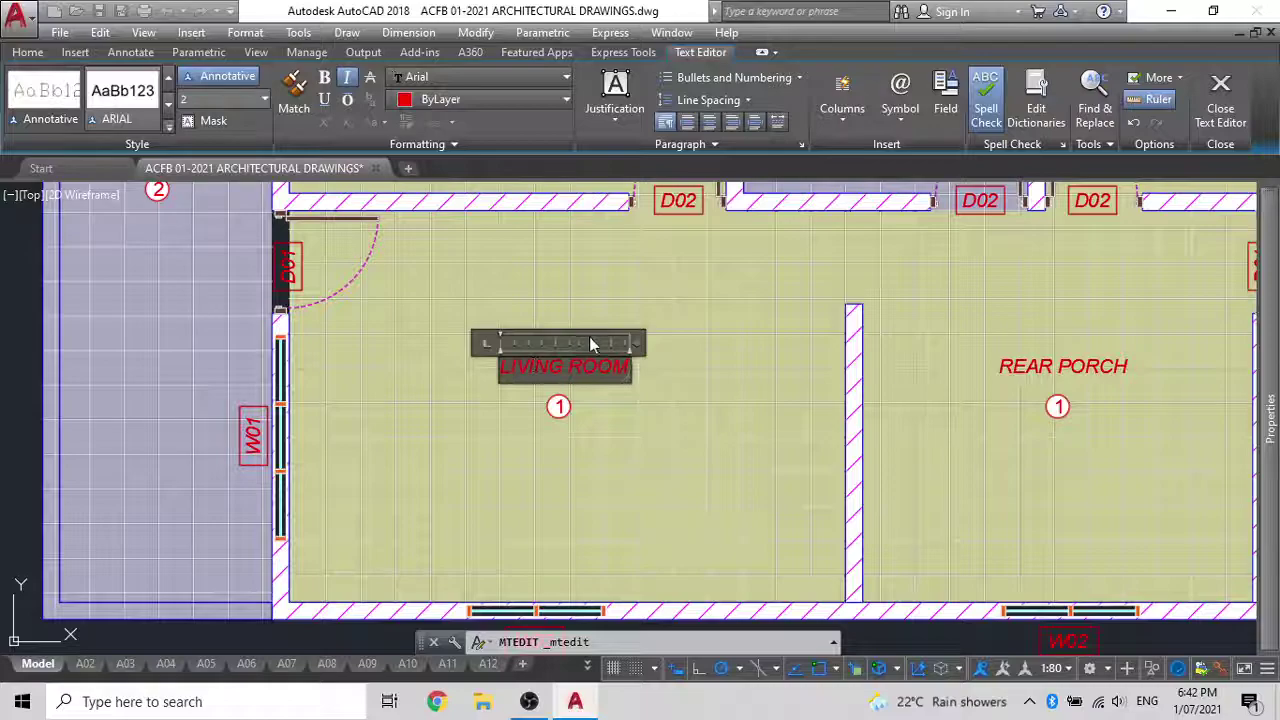
key(BackSpace)
key(BackSpace)
key(BackSpace)
key(BackSpace)
key(BackSpace)
key(BackSpace)
key(BackSpace)
key(BackSpace)
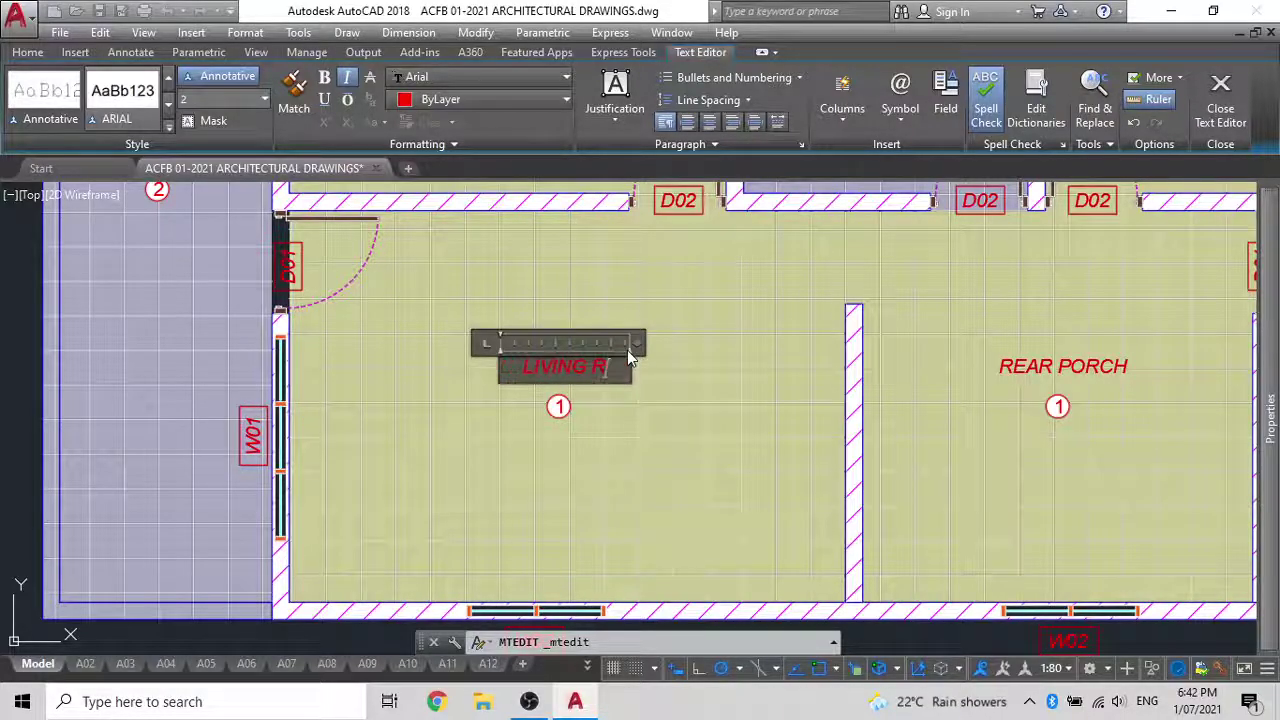
key(BackSpace)
key(BackSpace)
text(OUNGE)
click(785, 343)
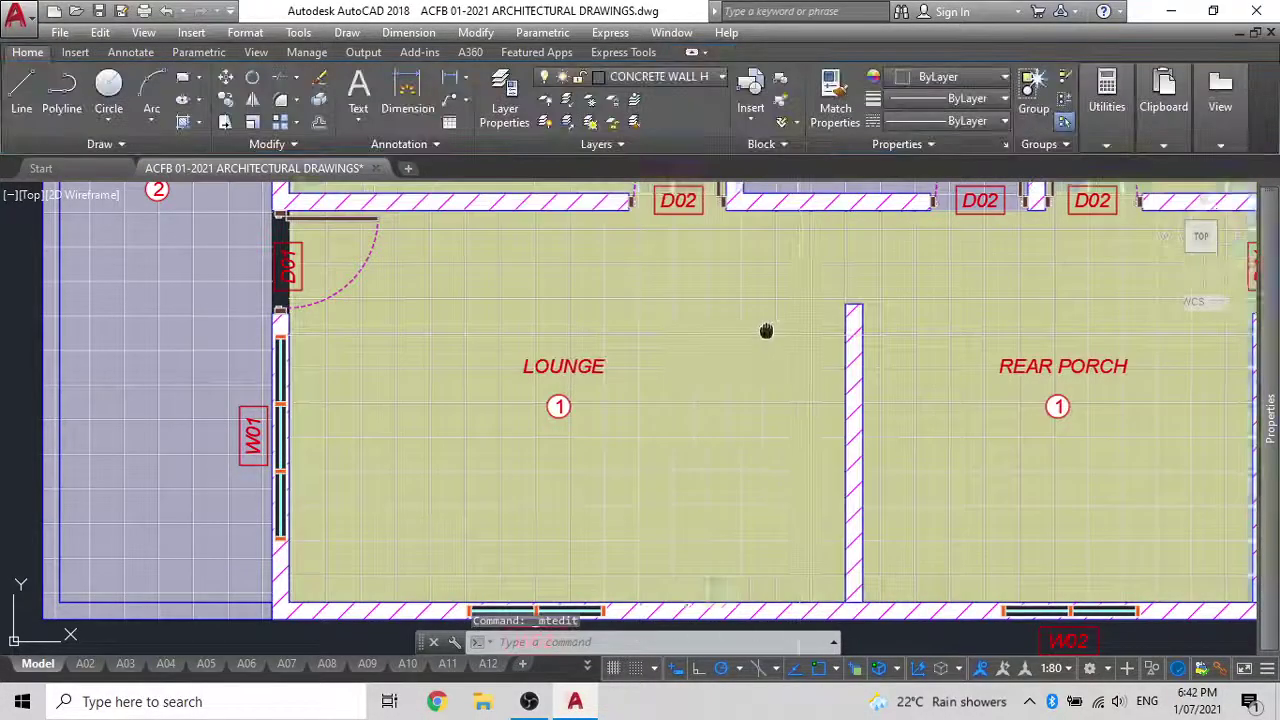
Change the REAR PORCH label in the room between the lounge and the rear porch to KITCHEN
middle_drag(800, 343, 530, 315)
double_click(765, 339)
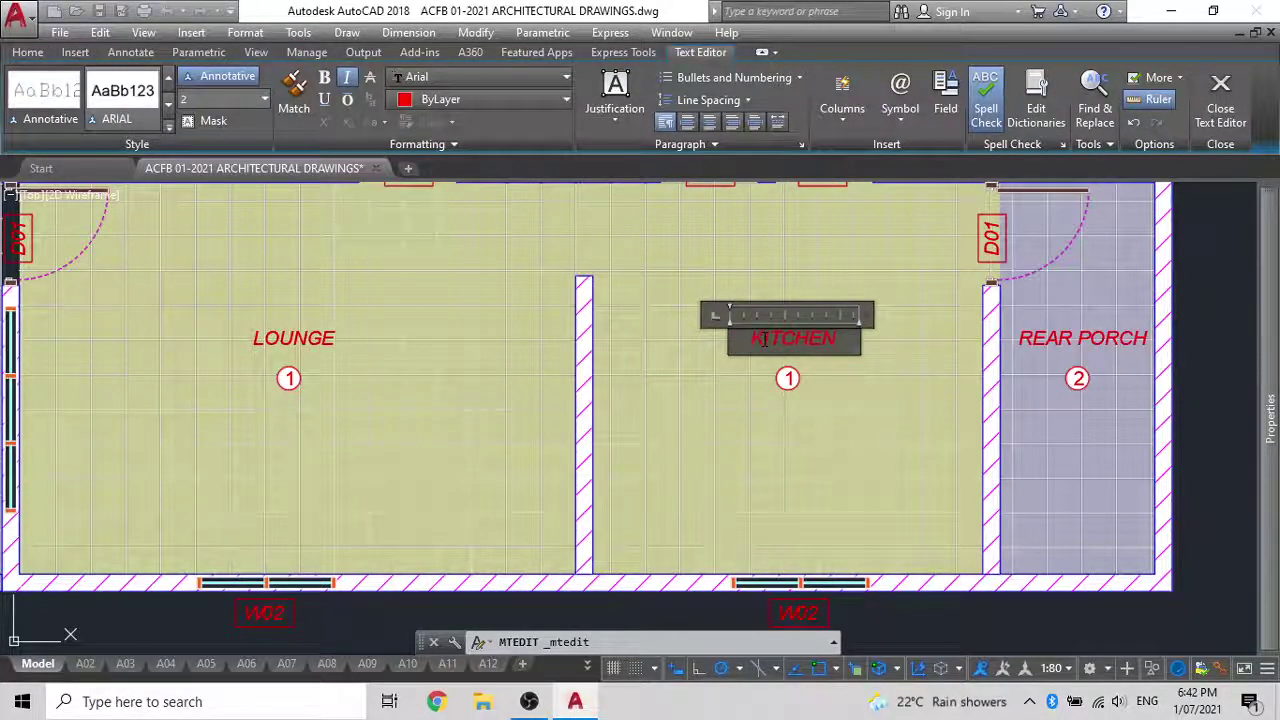
click(823, 297)
Copy the KITCHEN label straight across into the lounge room, between the LOUNGE label and the partition wall
click(800, 336)
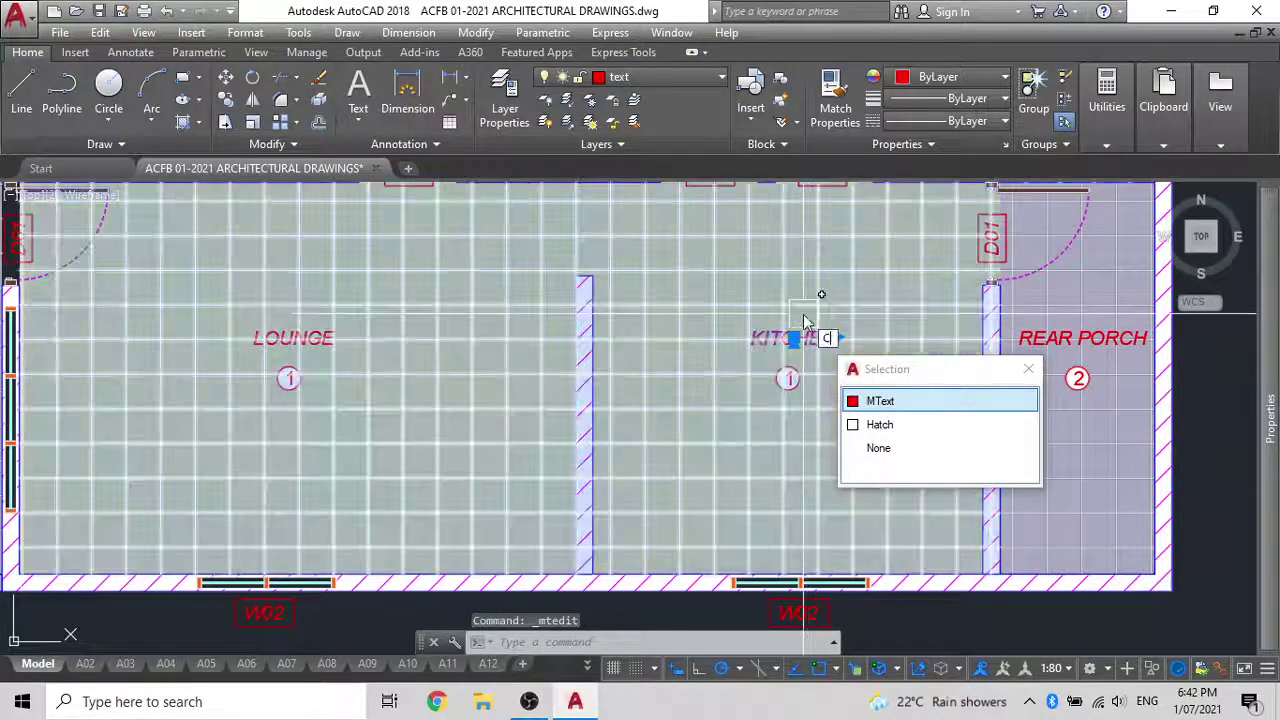
text(co)
key(Return)
click(846, 256)
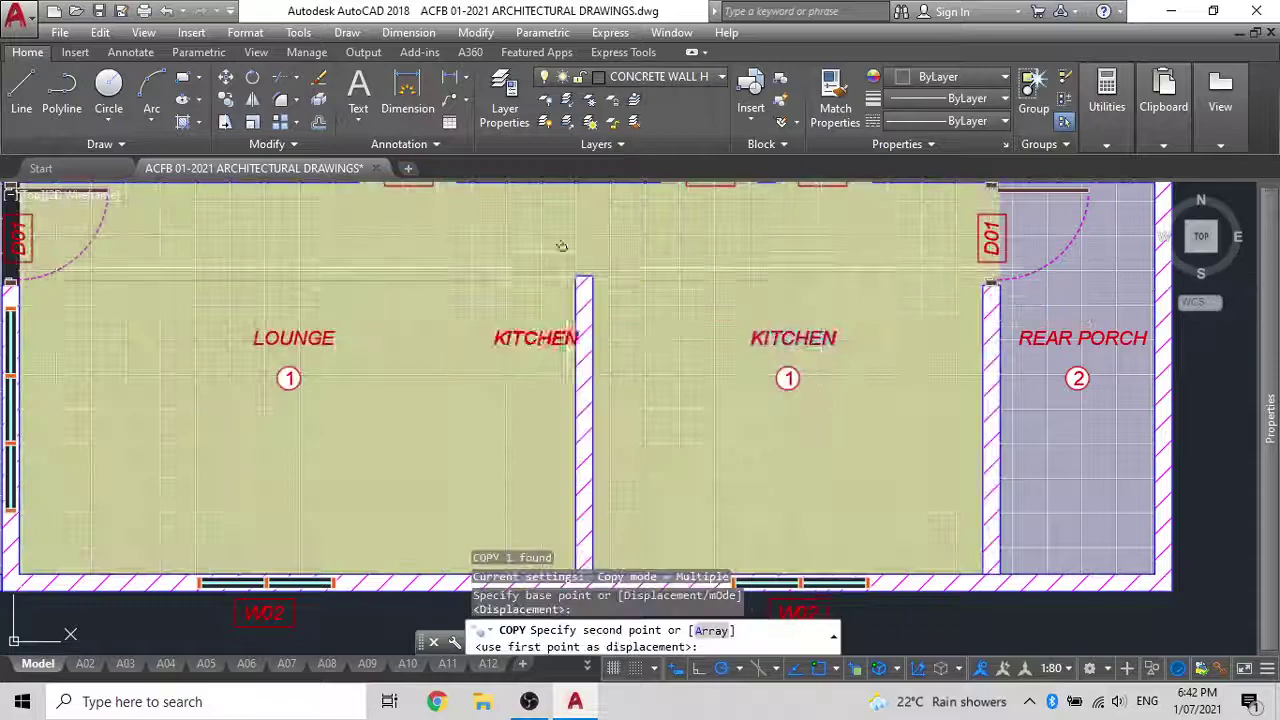
click(530, 254)
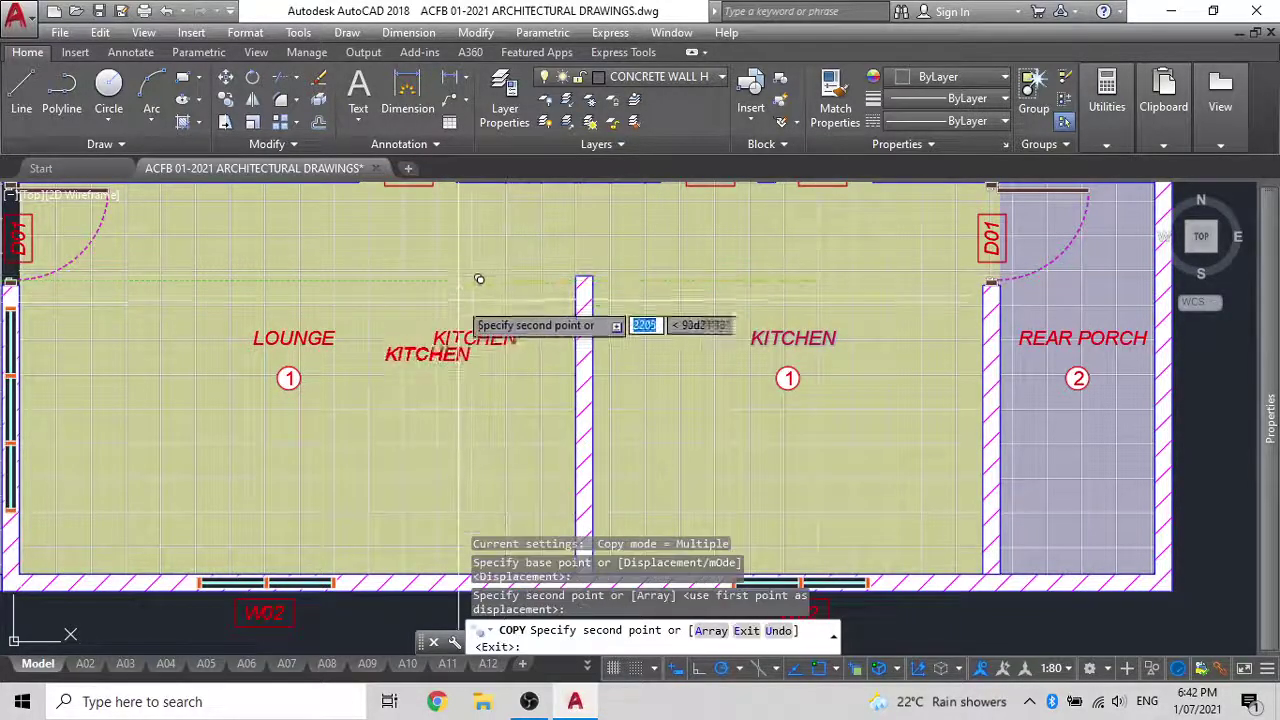
key(Escape)
Change the copied KITCHEN label in the lounge room to DINNING
click(486, 304)
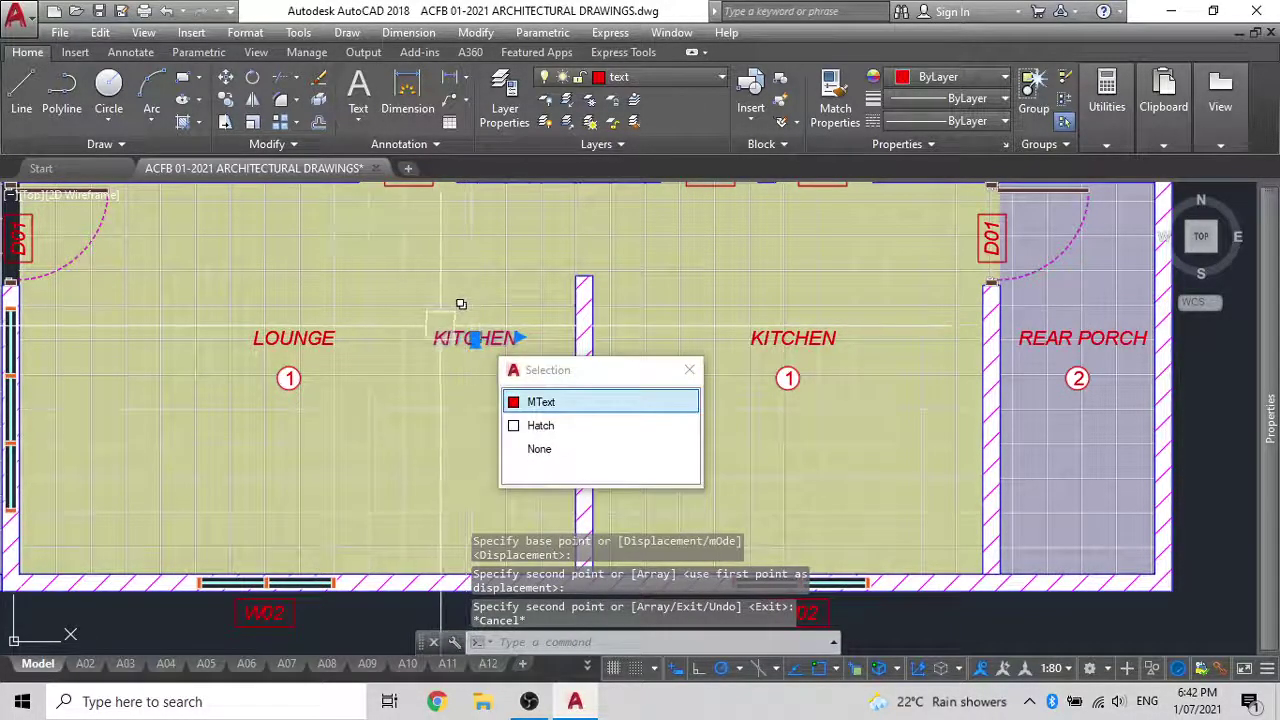
key(Escape)
double_click(480, 339)
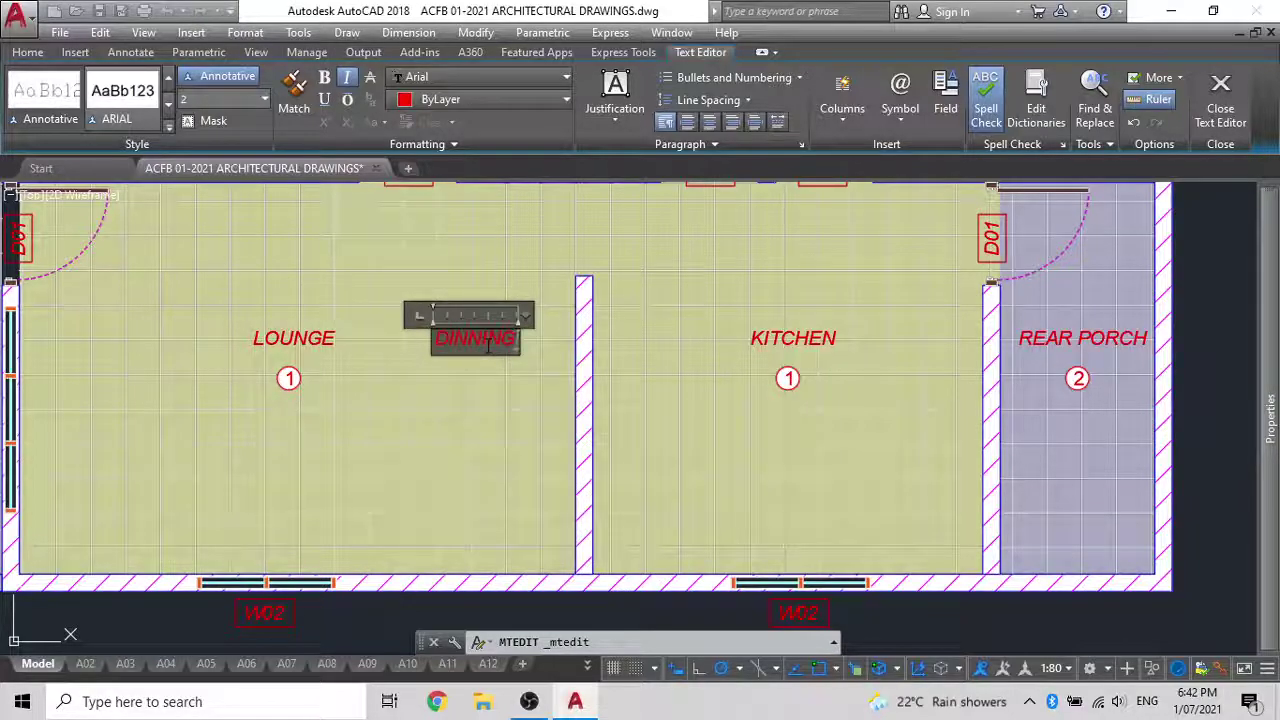
click(476, 412)
Move the LOUNGE label together with its floor finish tag slightly towards the front porch
scroll(571, 434, down, 3)
scroll(465, 430, up, 1)
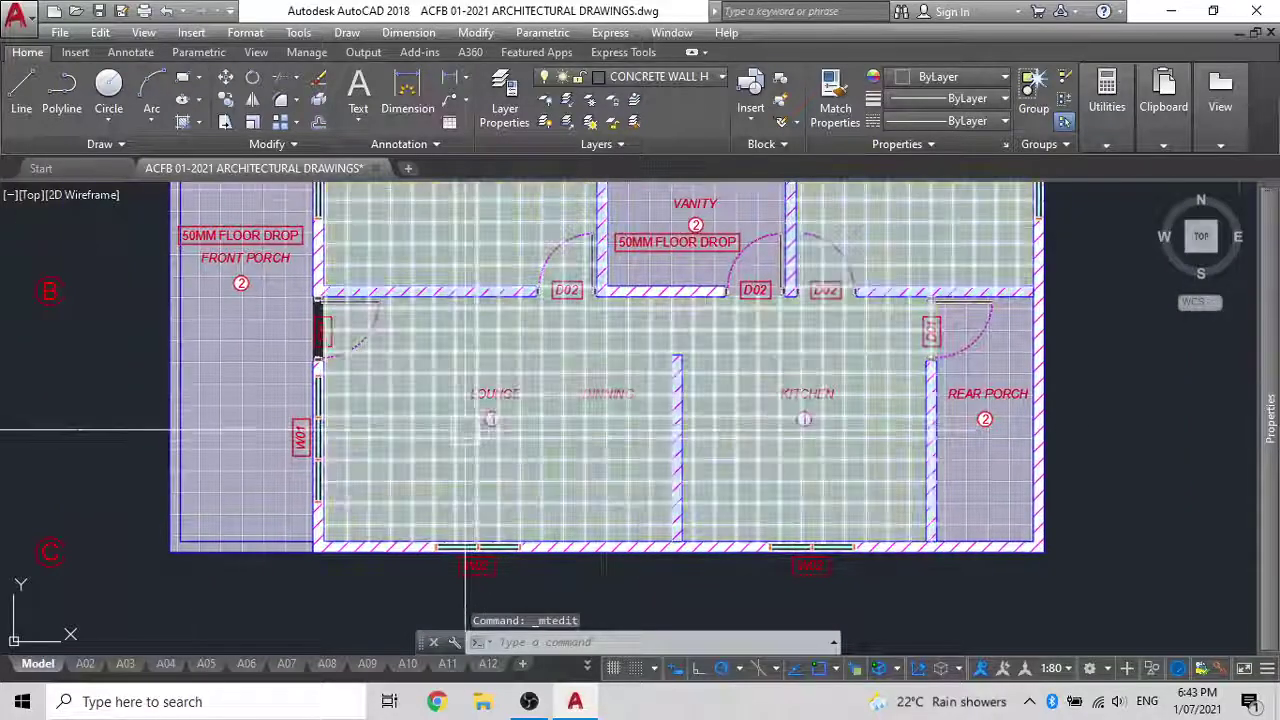
click(489, 435)
click(495, 393)
middle_drag(494, 394, 551, 517)
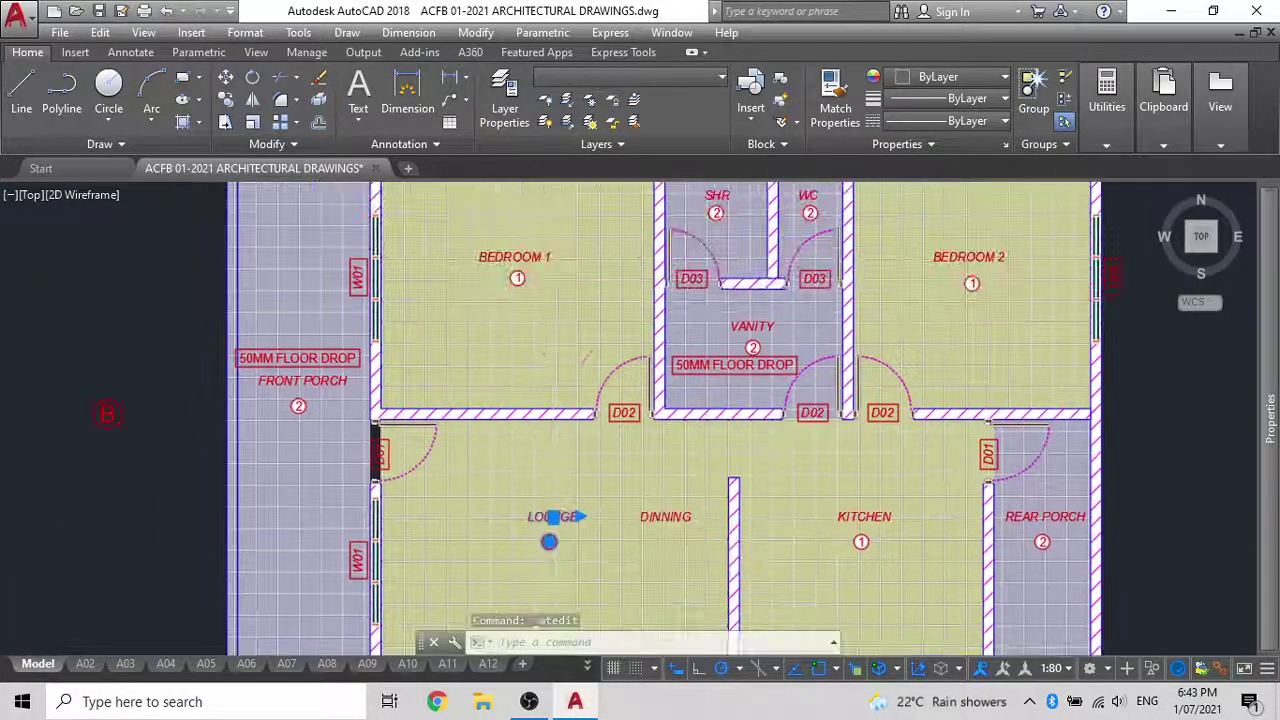
text(m)
key(Return)
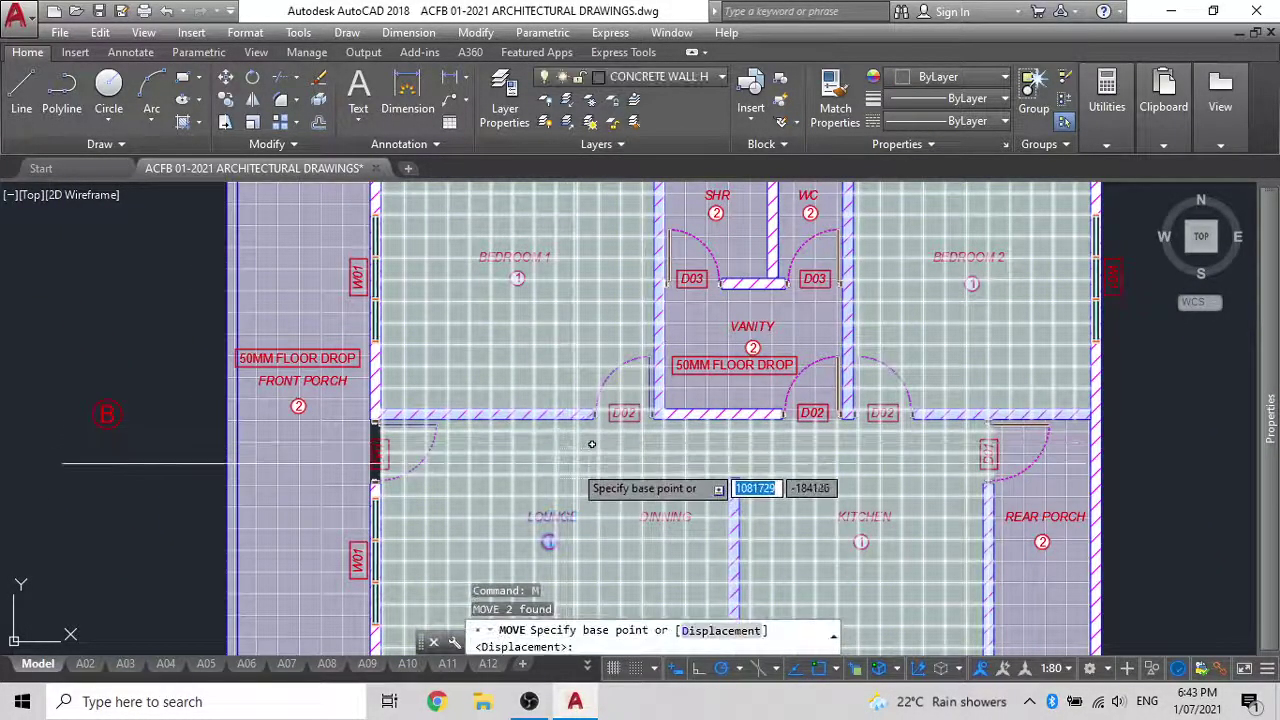
click(574, 461)
click(545, 464)
Examine the room labels, floor finish tags and floor drop notes across the whole floor plan
middle_drag(549, 449, 435, 328)
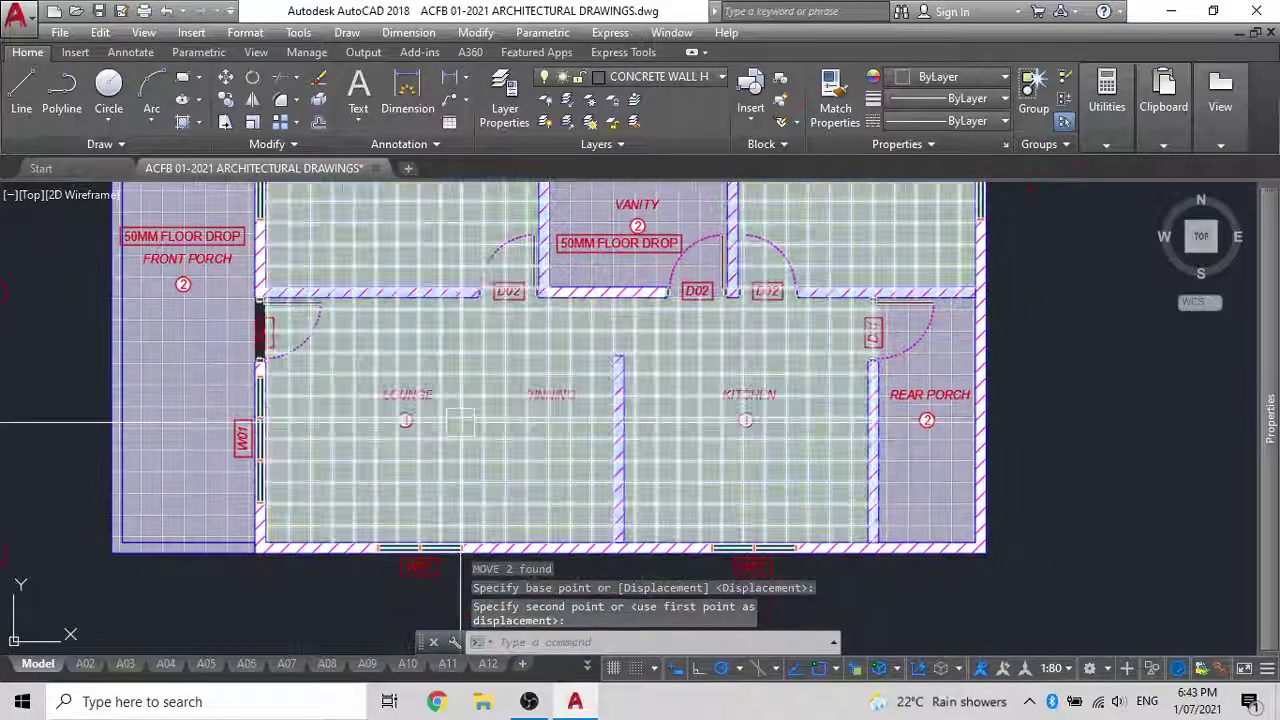
scroll(460, 422, down, 2)
mouse_move(877, 350)
middle_down()
mouse_move(929, 486)
mouse_move(910, 330)
middle_up()
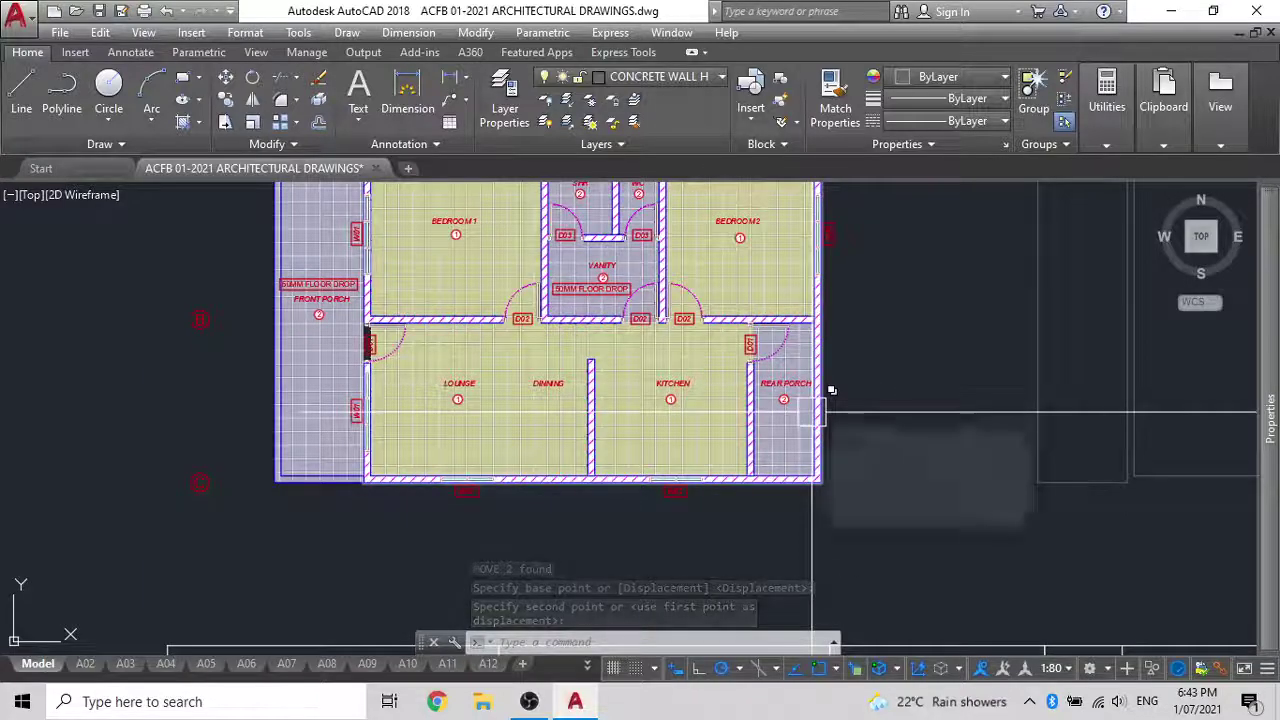
middle_drag(607, 377, 652, 463)
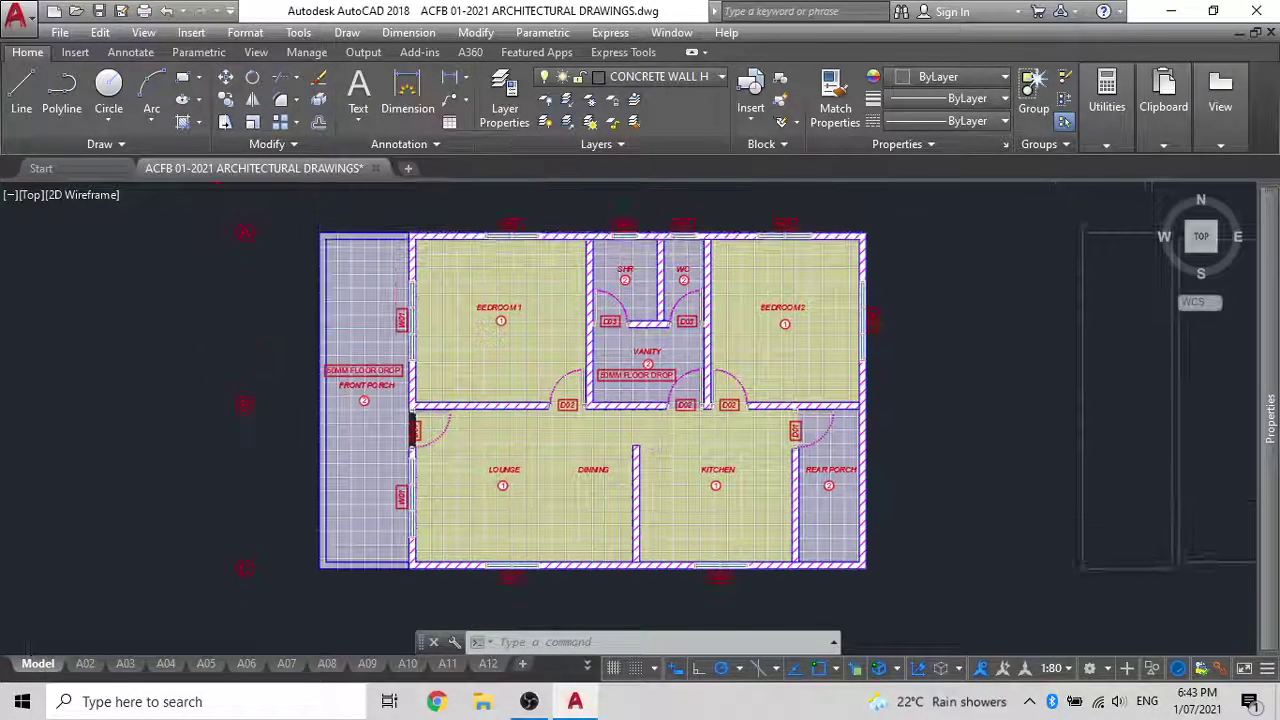
scroll(648, 370, up, 4)
scroll(620, 372, down, 2)
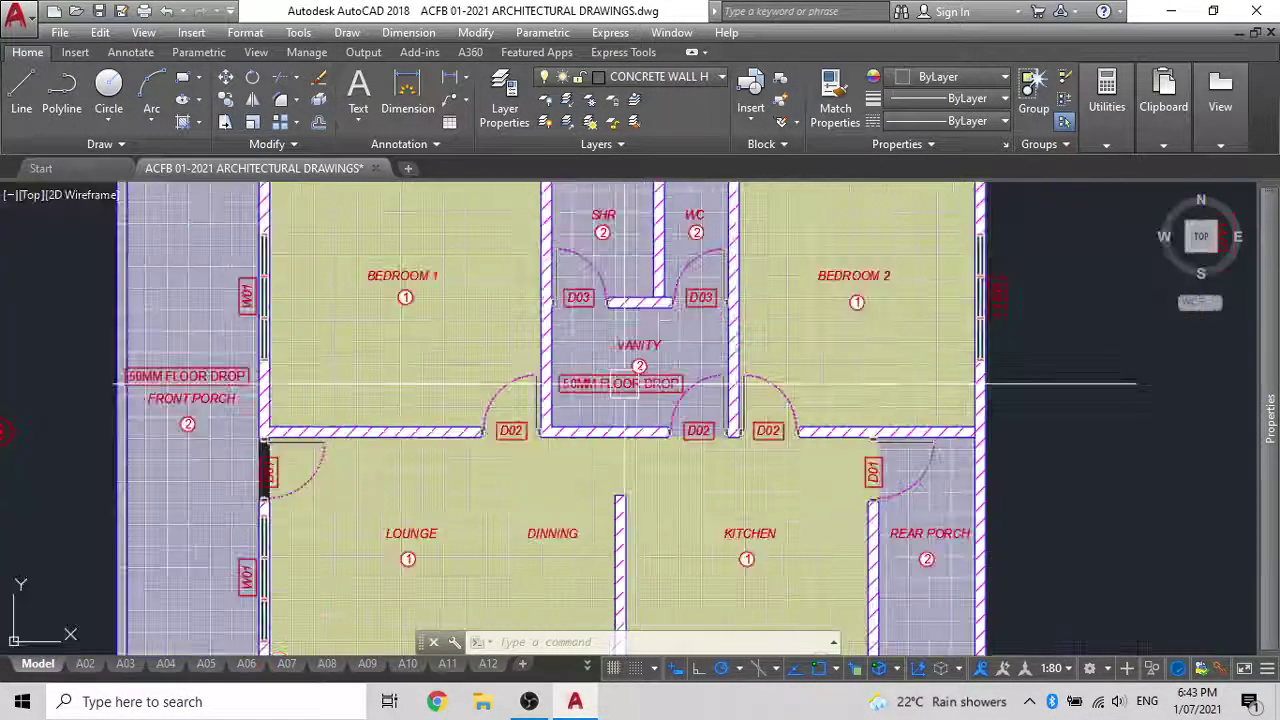
middle_drag(622, 371, 589, 296)
middle_drag(866, 495, 842, 489)
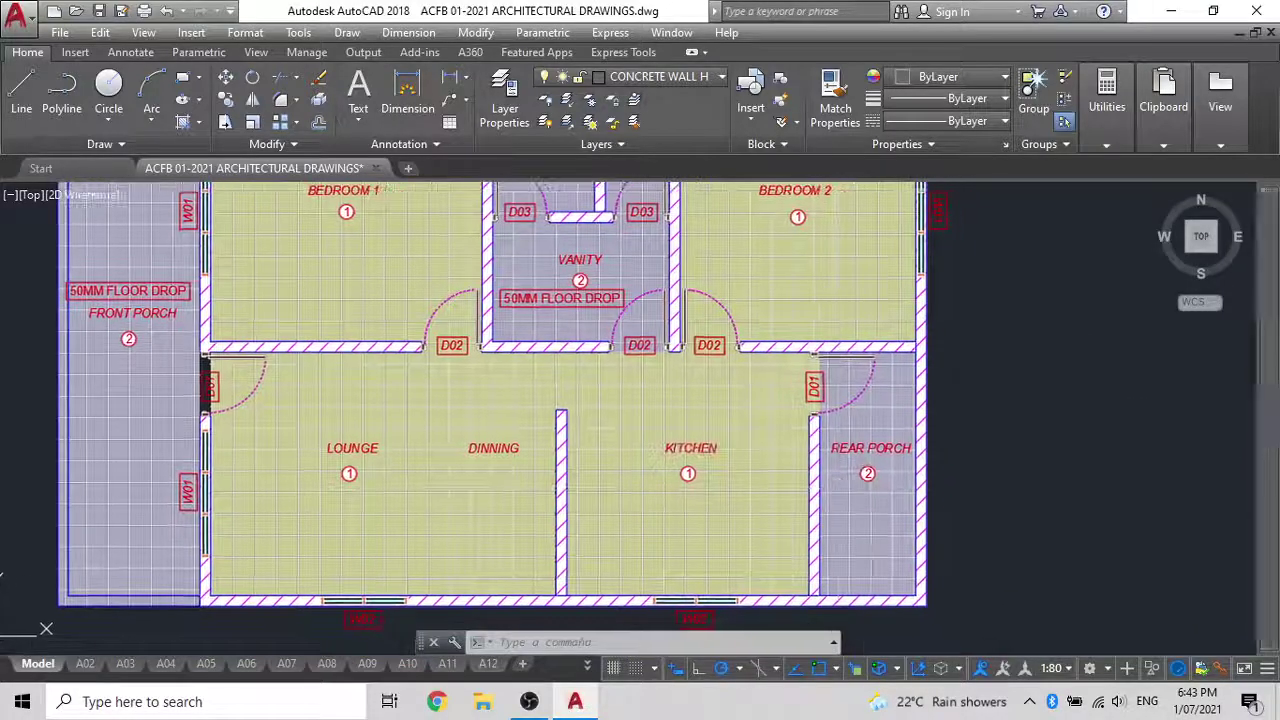
scroll(673, 456, down, 2)
middle_drag(673, 456, 778, 474)
scroll(778, 474, up, 2)
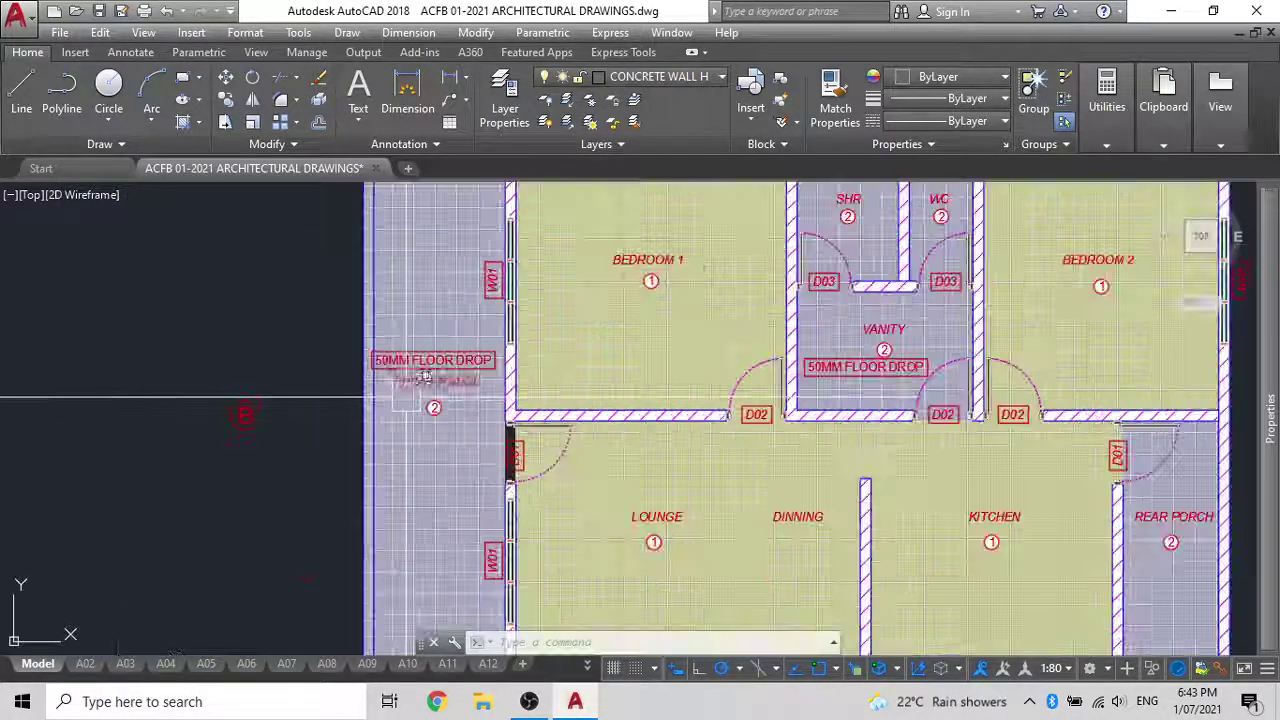
scroll(718, 421, down, 2)
middle_drag(718, 421, 572, 397)
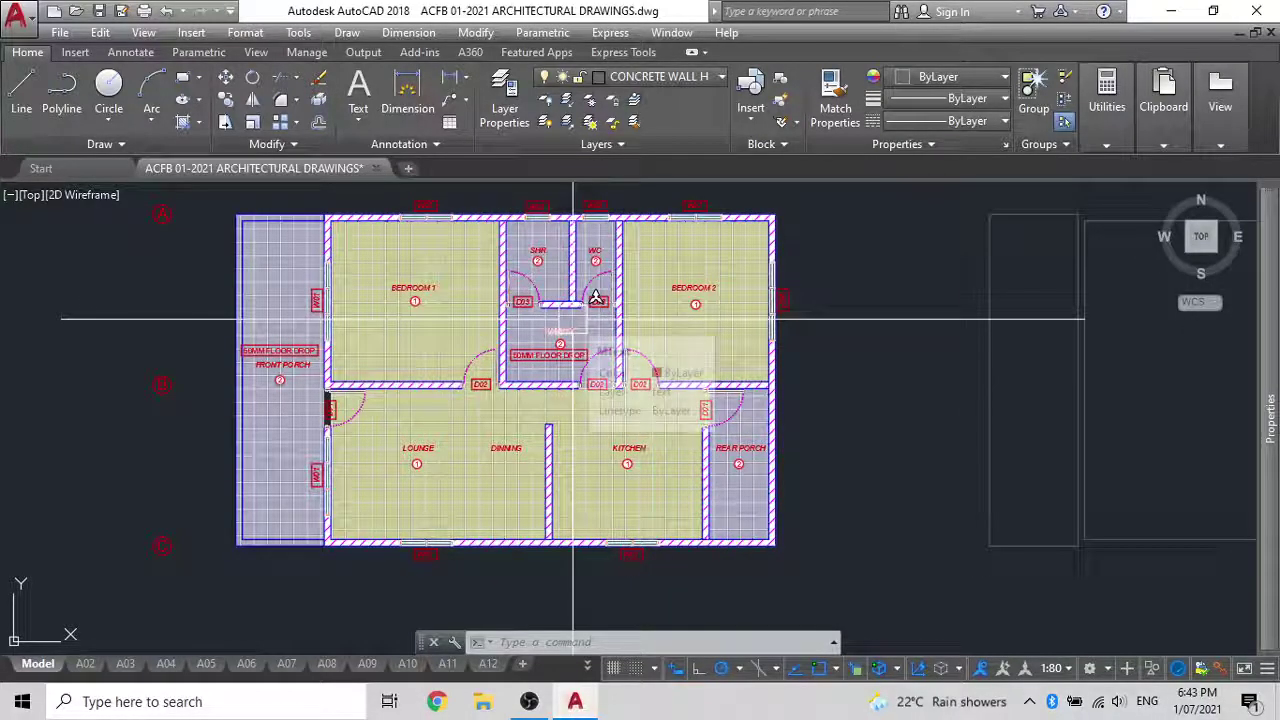
scroll(449, 335, down, 2)
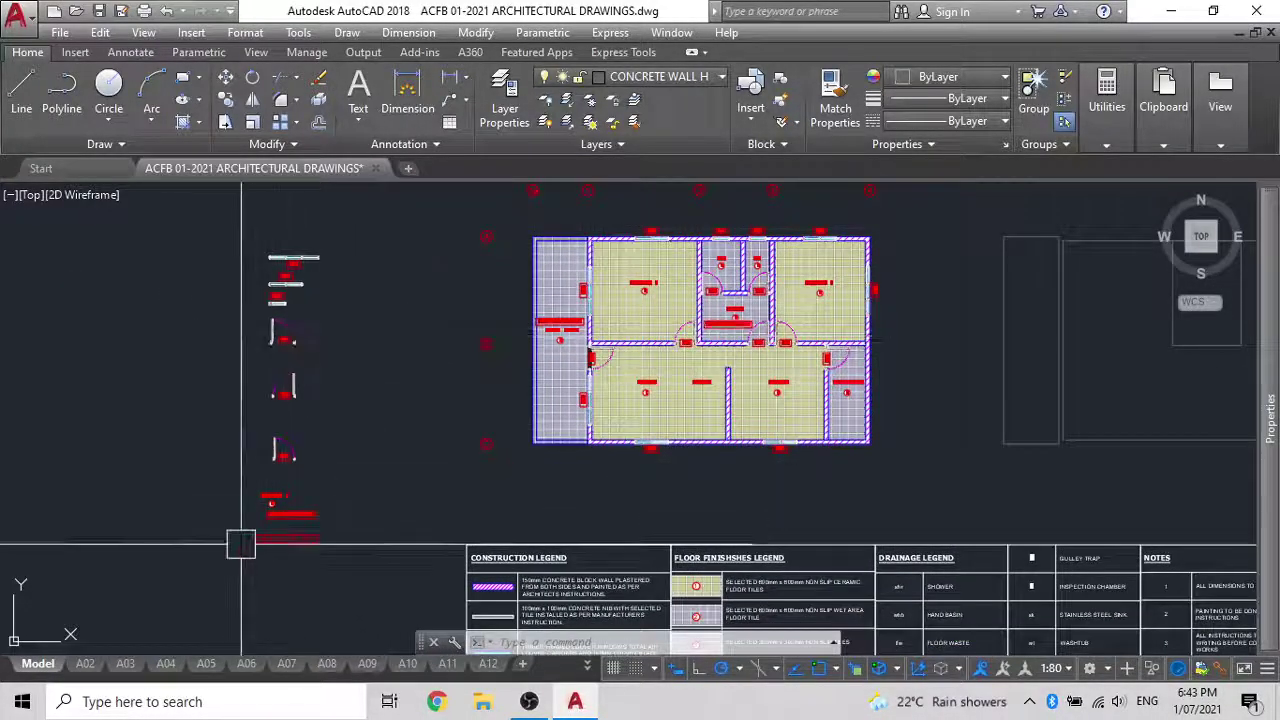
scroll(243, 543, up, 6)
scroll(320, 459, down, 4)
middle_drag(594, 346, 219, 471)
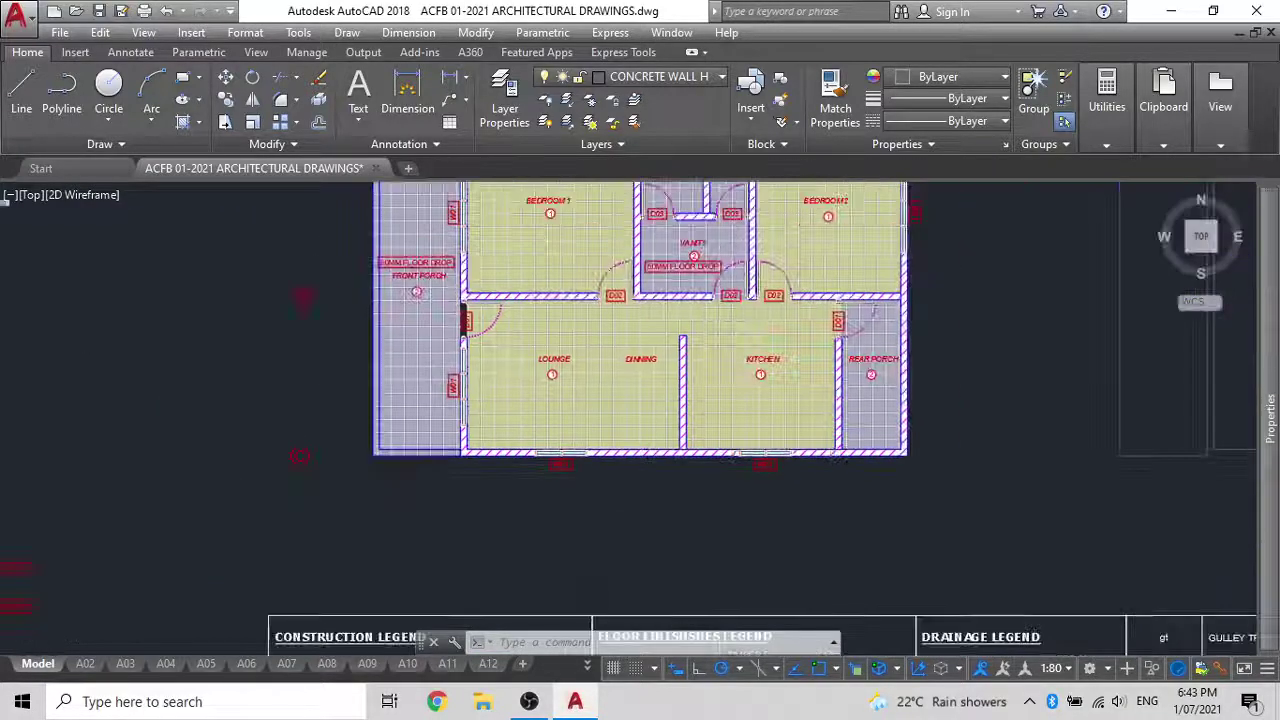
middle_drag(643, 343, 596, 428)
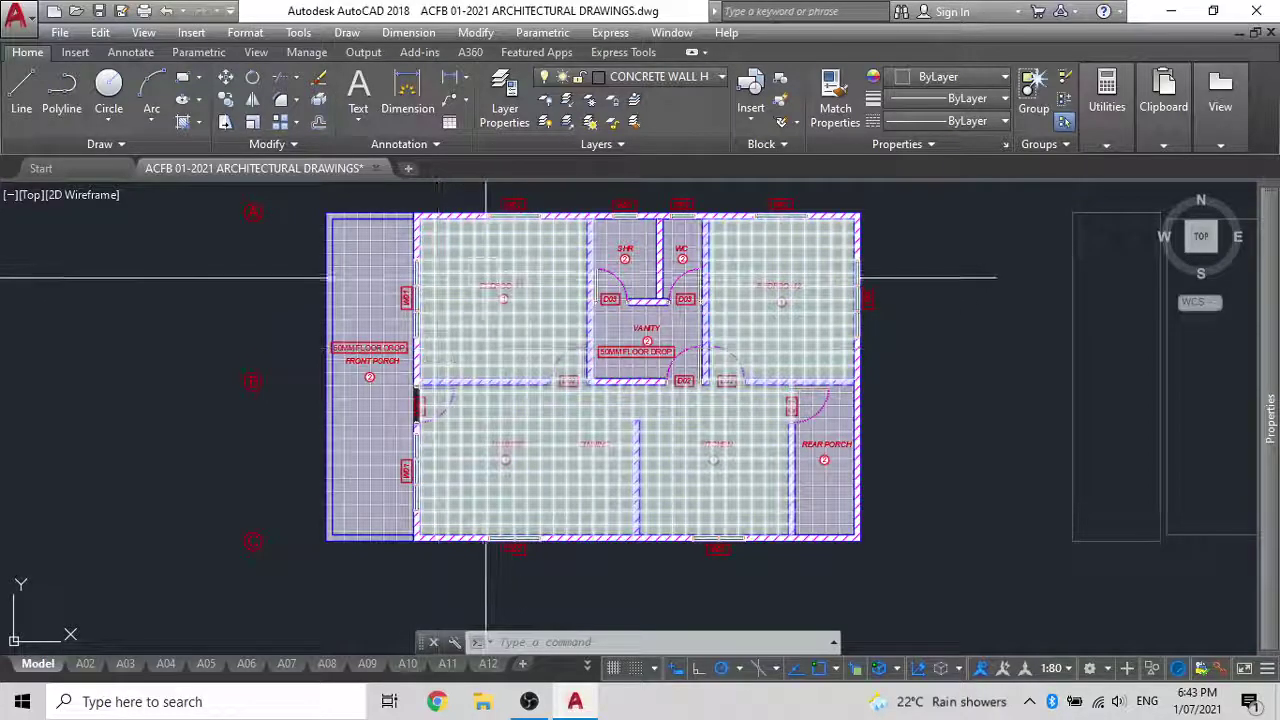
Group the wardrobe, bed, headboard and bedside table of Bedroom 1 in the furnished reference plan
scroll(541, 308, down, 4)
scroll(541, 327, down, 6)
scroll(528, 451, up, 10)
scroll(425, 575, up, 5)
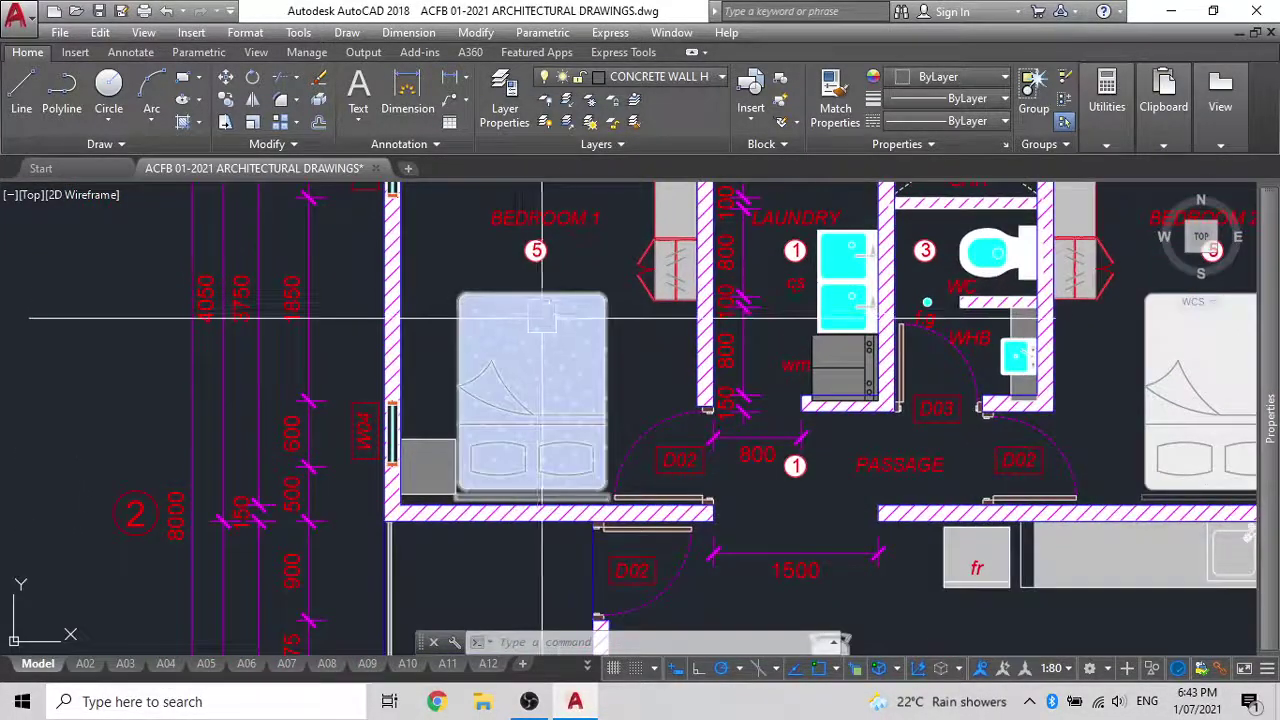
middle_drag(541, 318, 517, 421)
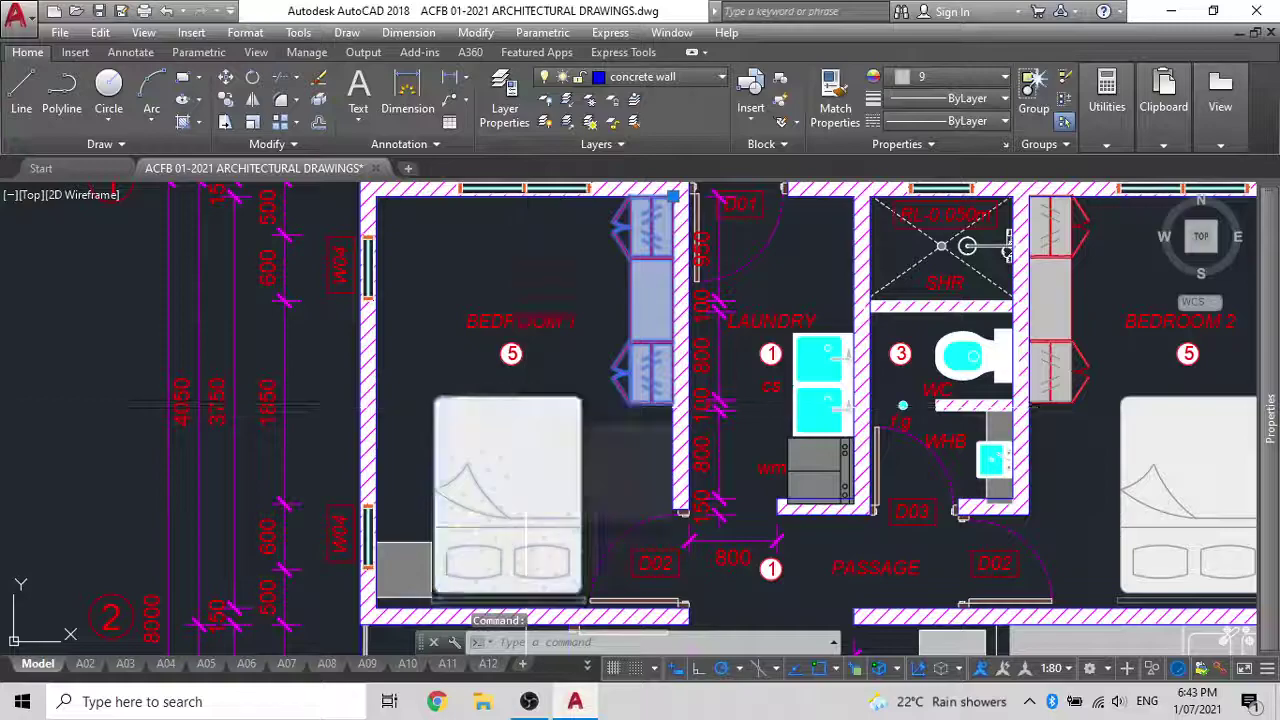
scroll(463, 415, up, 8)
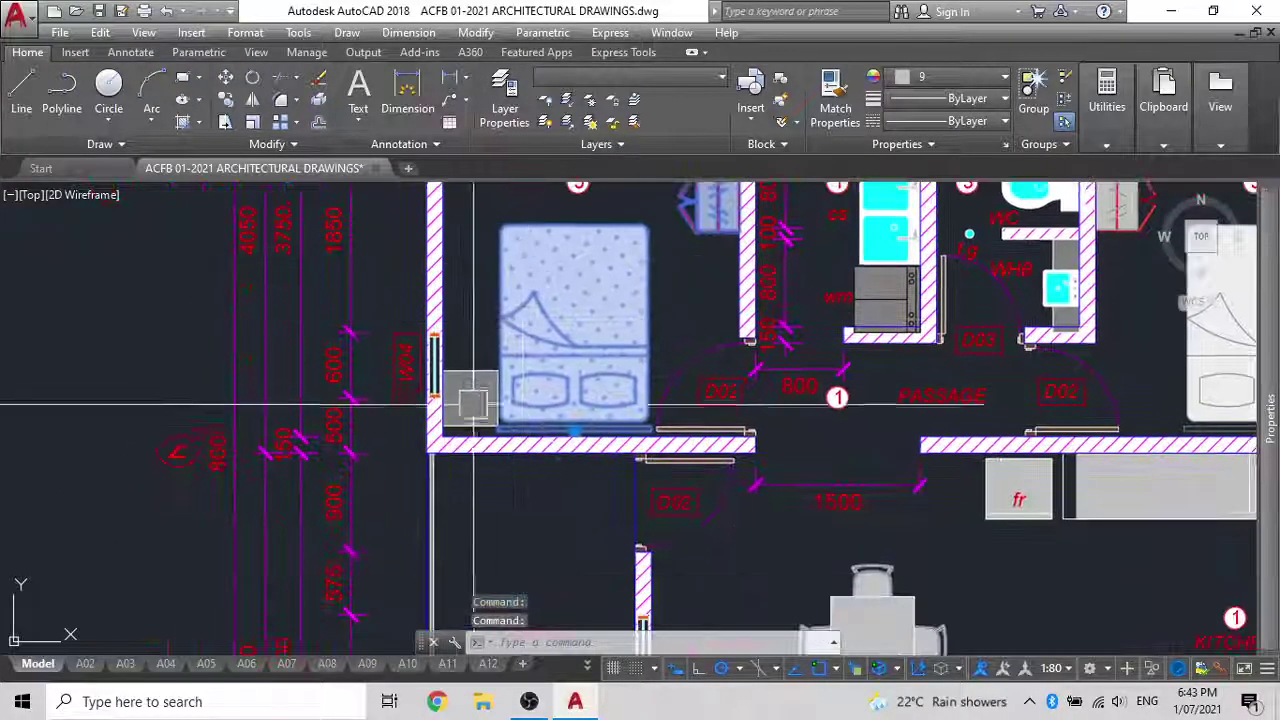
click(459, 345)
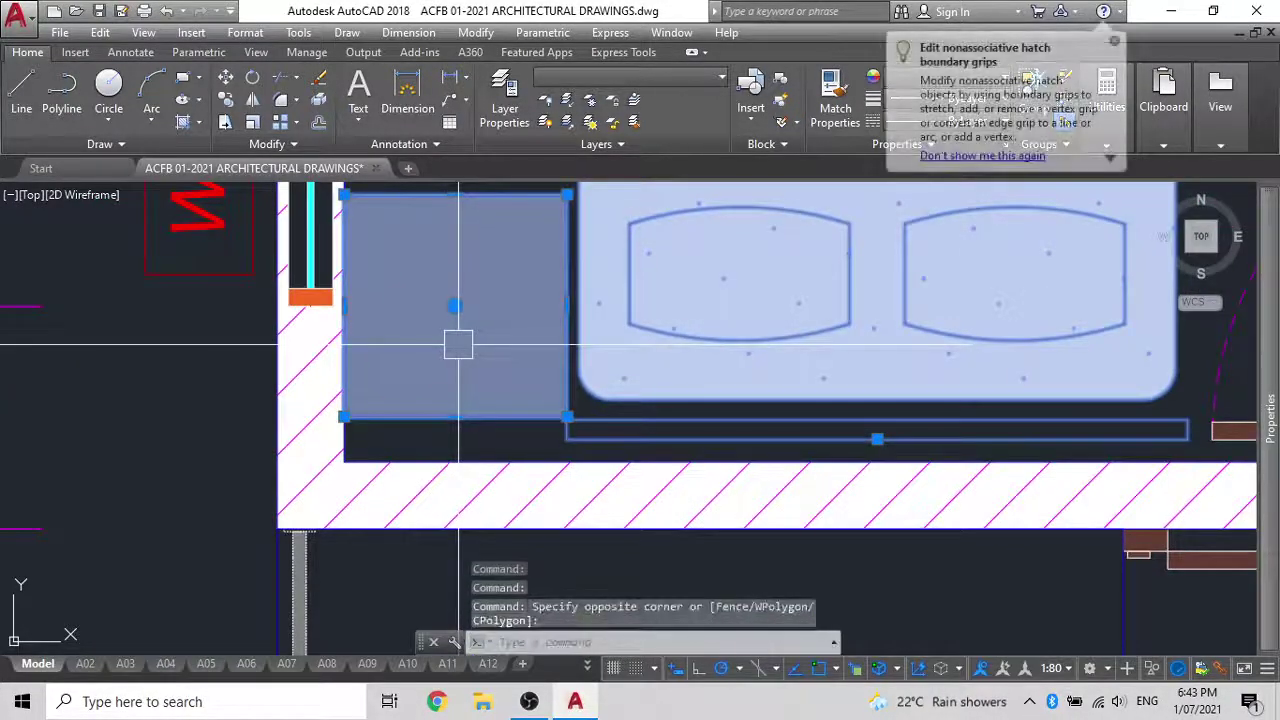
key(Return)
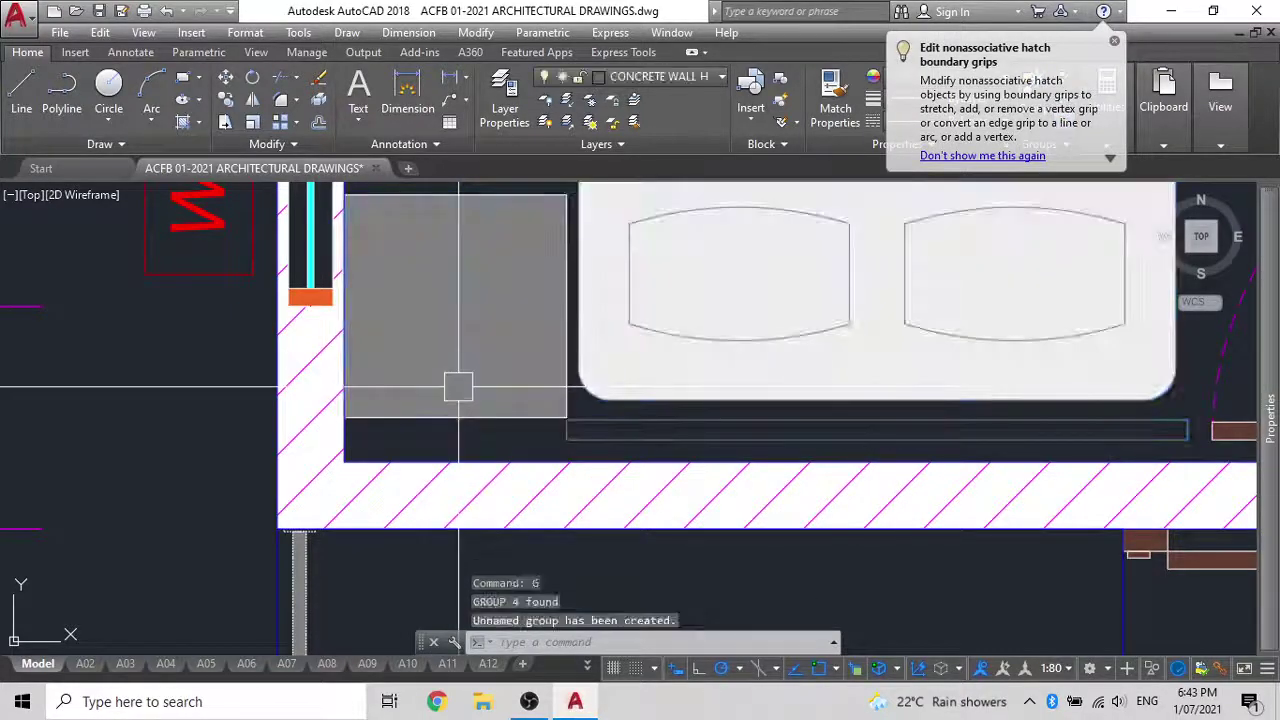
Copy the grouped bedroom furniture to the empty area beside the new floor plan, above the window and door samples
text(co)
key(Return)
click(459, 393)
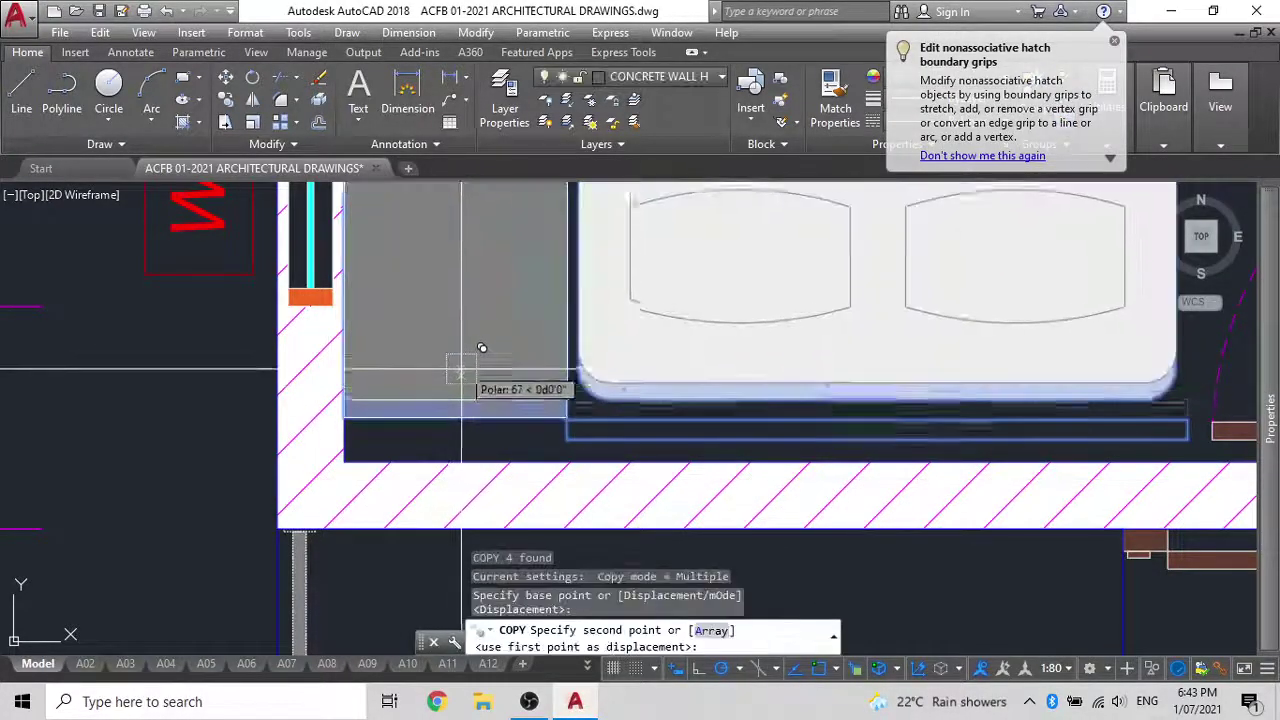
scroll(480, 354, down, 5)
scroll(507, 323, down, 2)
middle_drag(584, 345, 590, 645)
scroll(586, 396, down, 2)
middle_drag(586, 394, 592, 580)
scroll(624, 262, down, 3)
middle_drag(622, 208, 620, 500)
scroll(523, 300, up, 6)
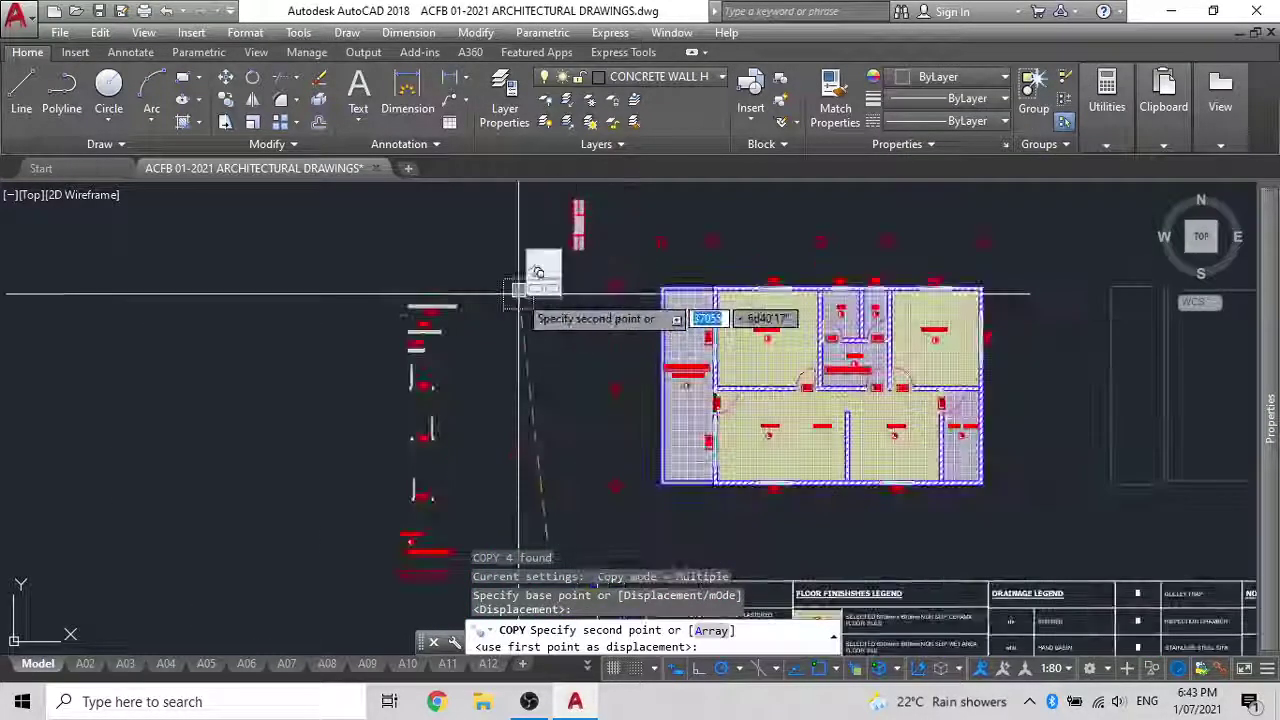
click(492, 314)
key(Escape)
Ungroup the copied bedroom furniture beside the new floor plan
click(560, 294)
middle_drag(575, 377, 586, 412)
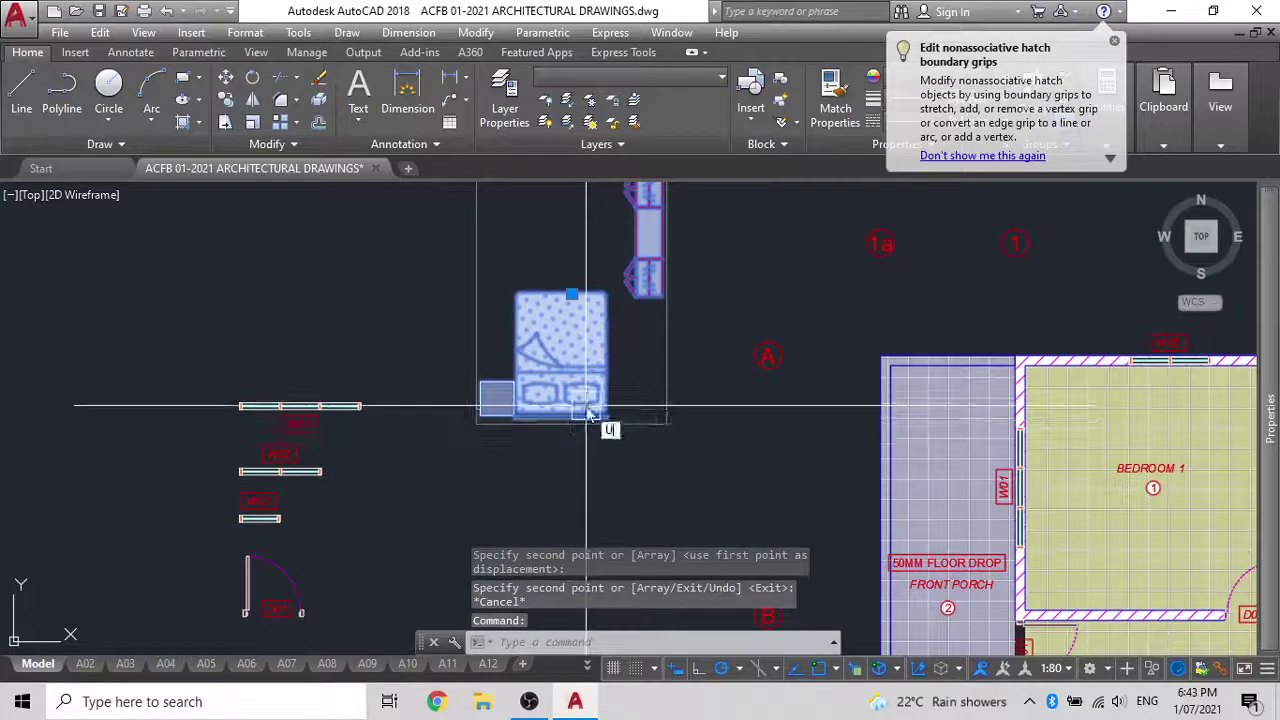
text(G)
key(Return)
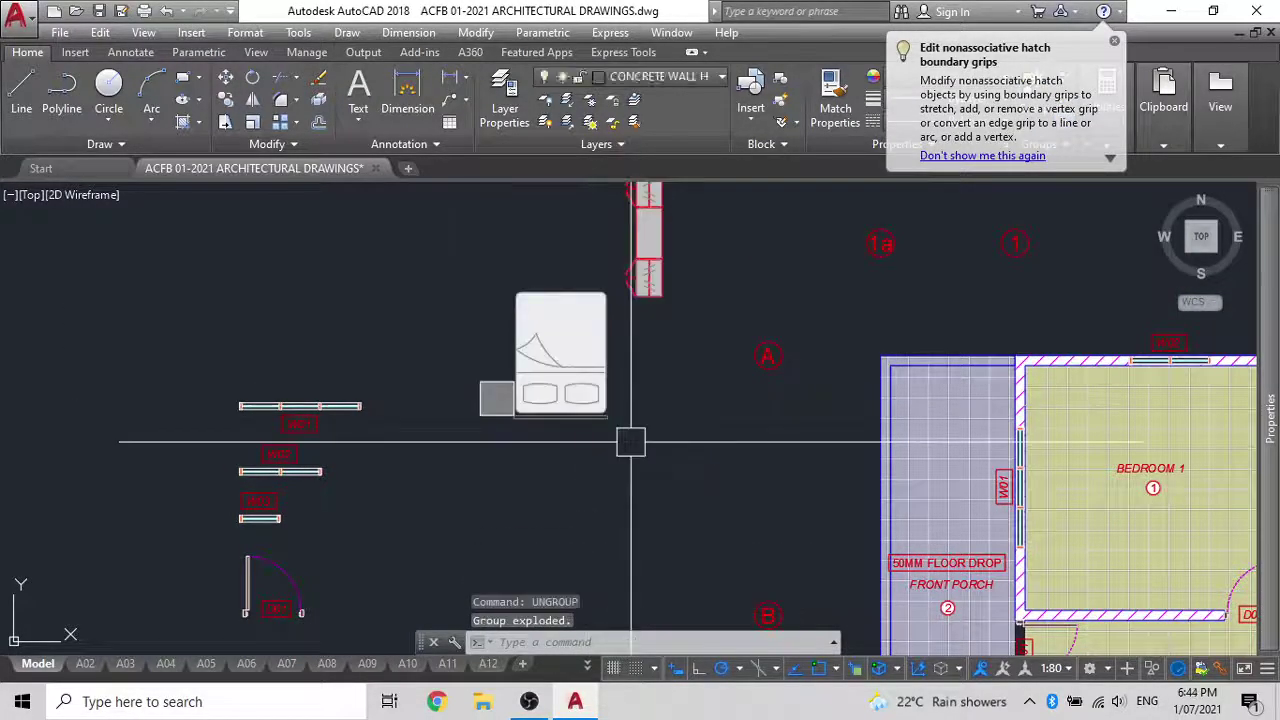
key(Return)
key(Escape)
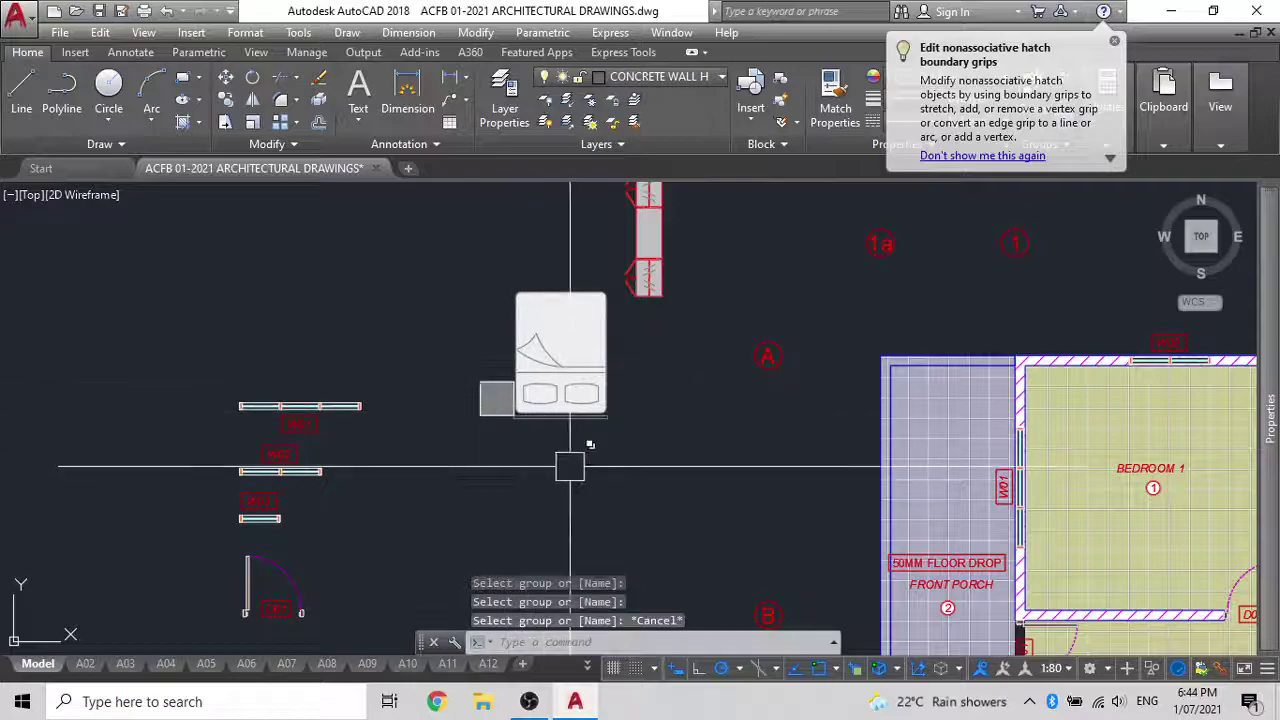
Rotate the copied bed, headboard and bedside table a quarter turn clockwise beside the new floor plan
click(427, 347)
click(610, 476)
click(463, 360)
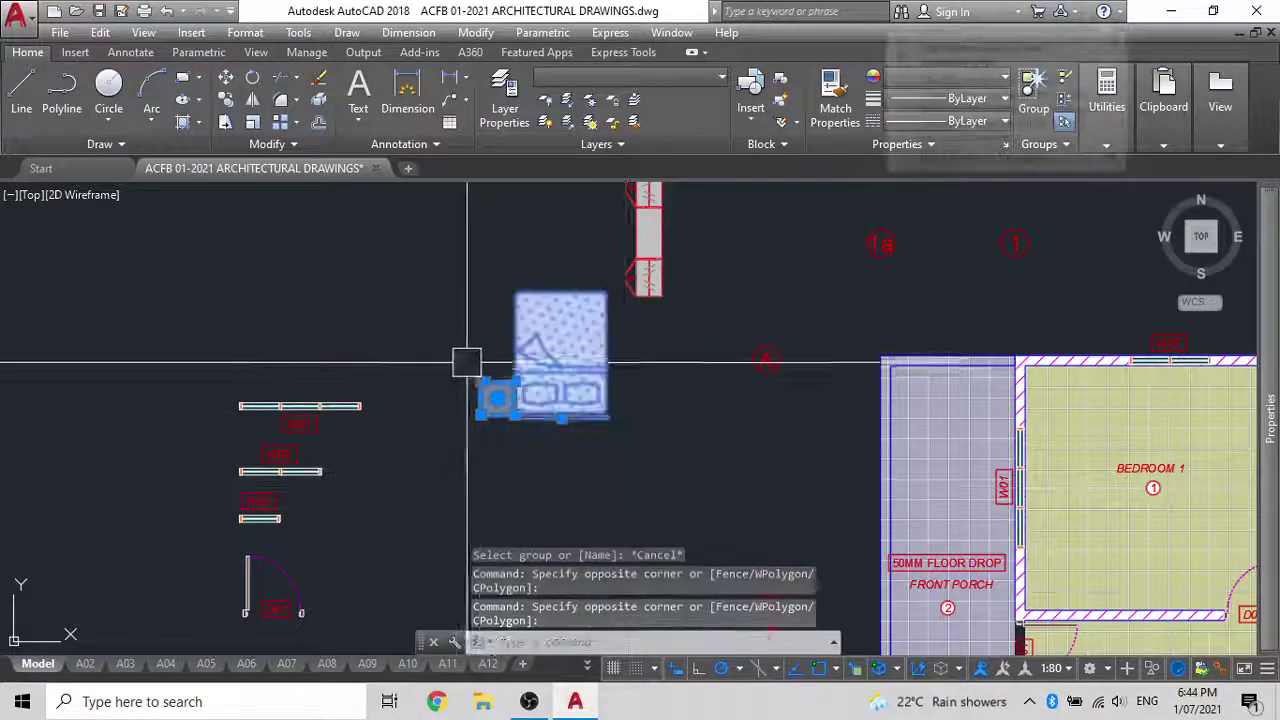
text(RO)
key(Return)
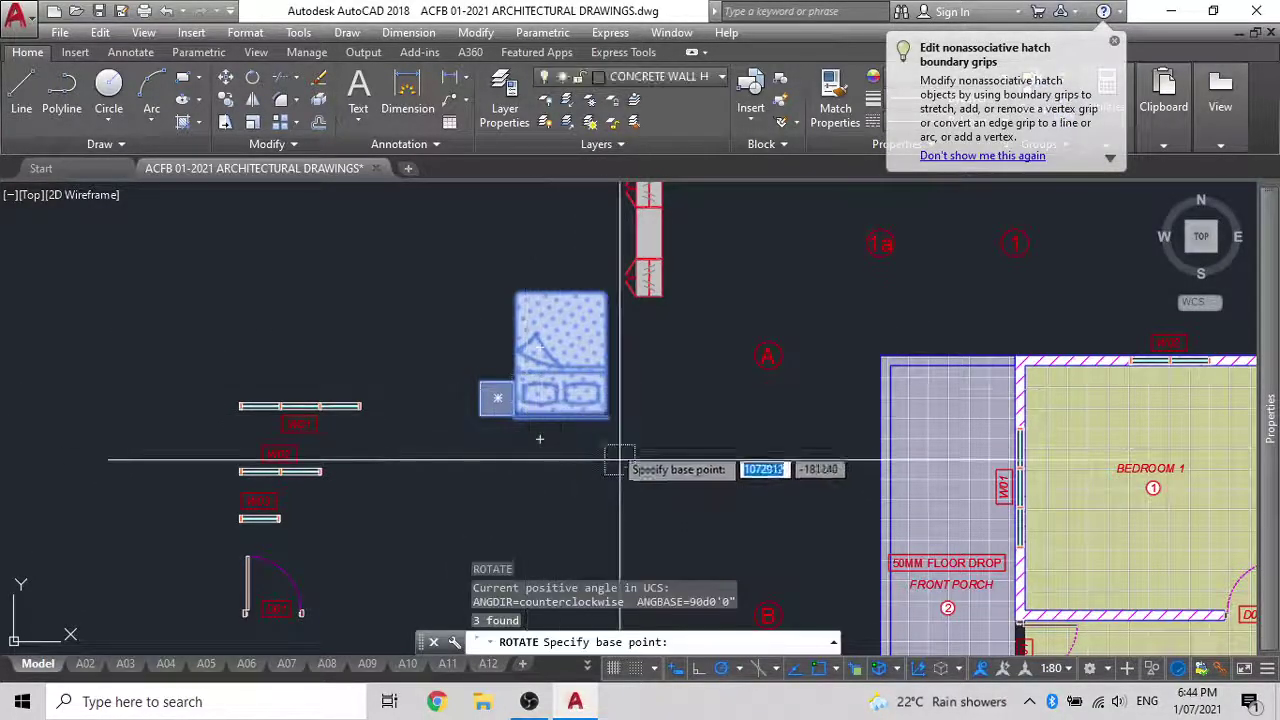
middle_drag(600, 455, 433, 400)
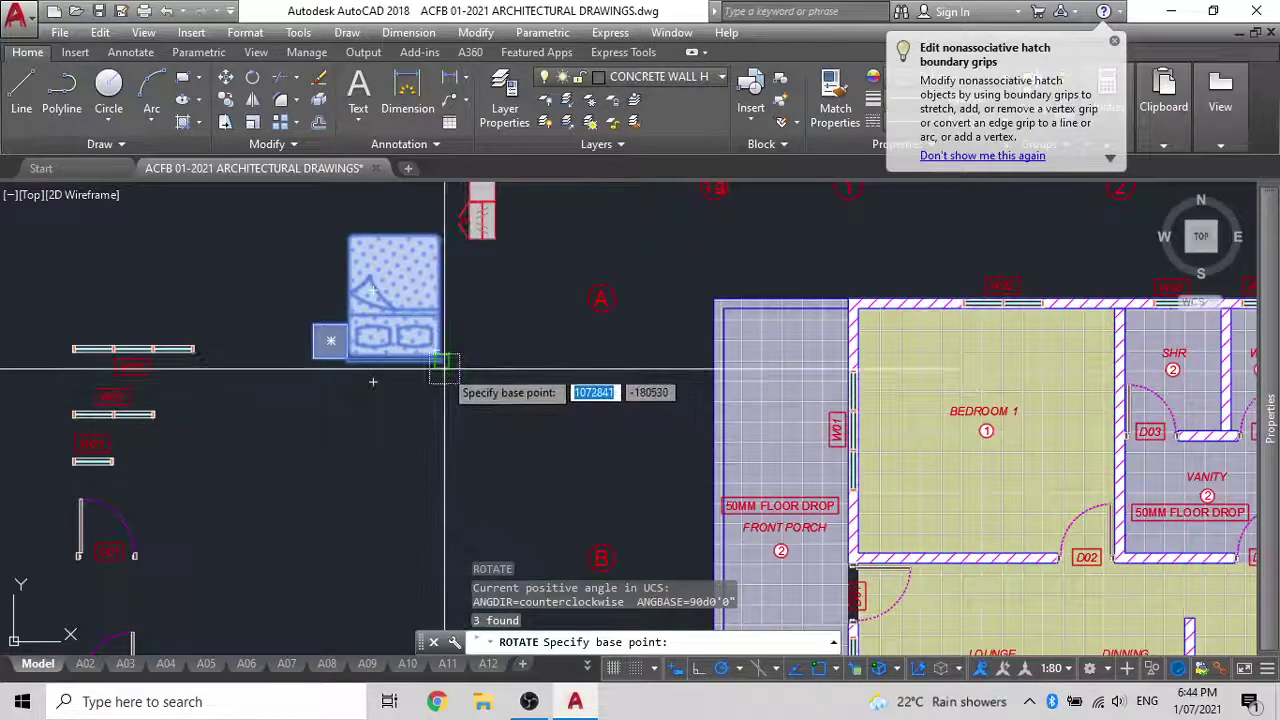
click(445, 368)
key(Return)
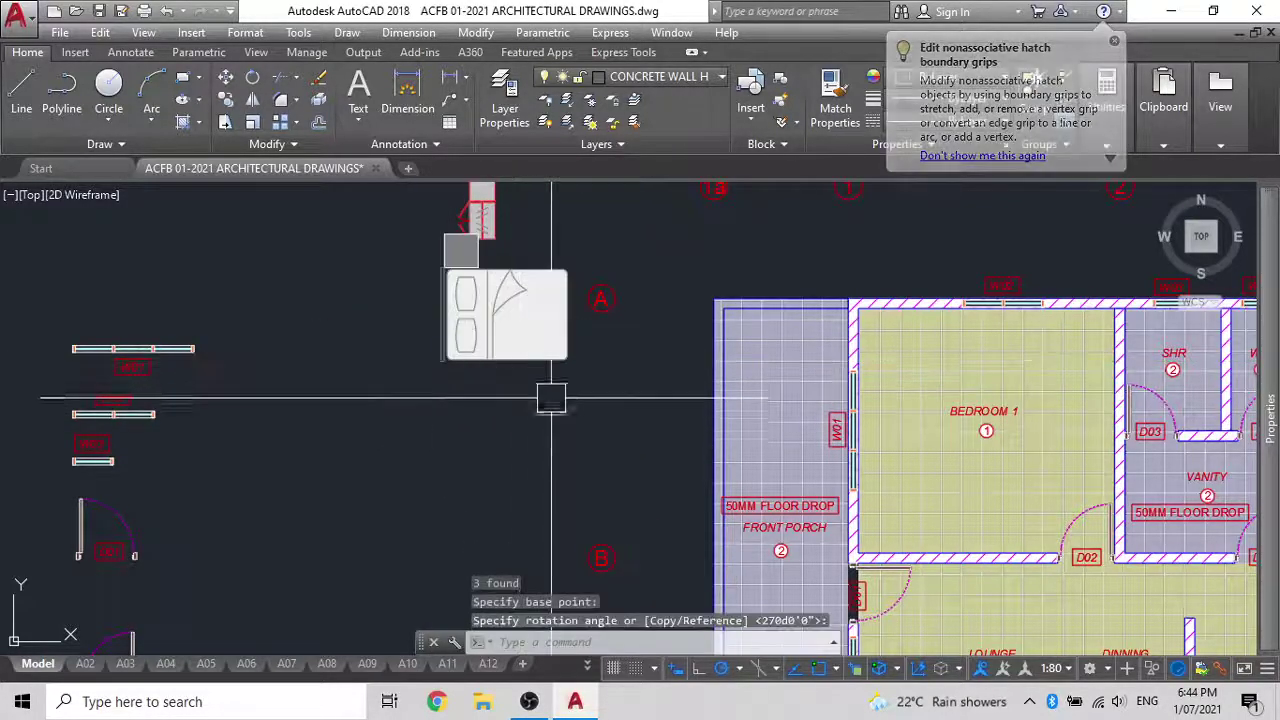
Group the rotated bed, headboard and bedside table
click(551, 392)
click(372, 256)
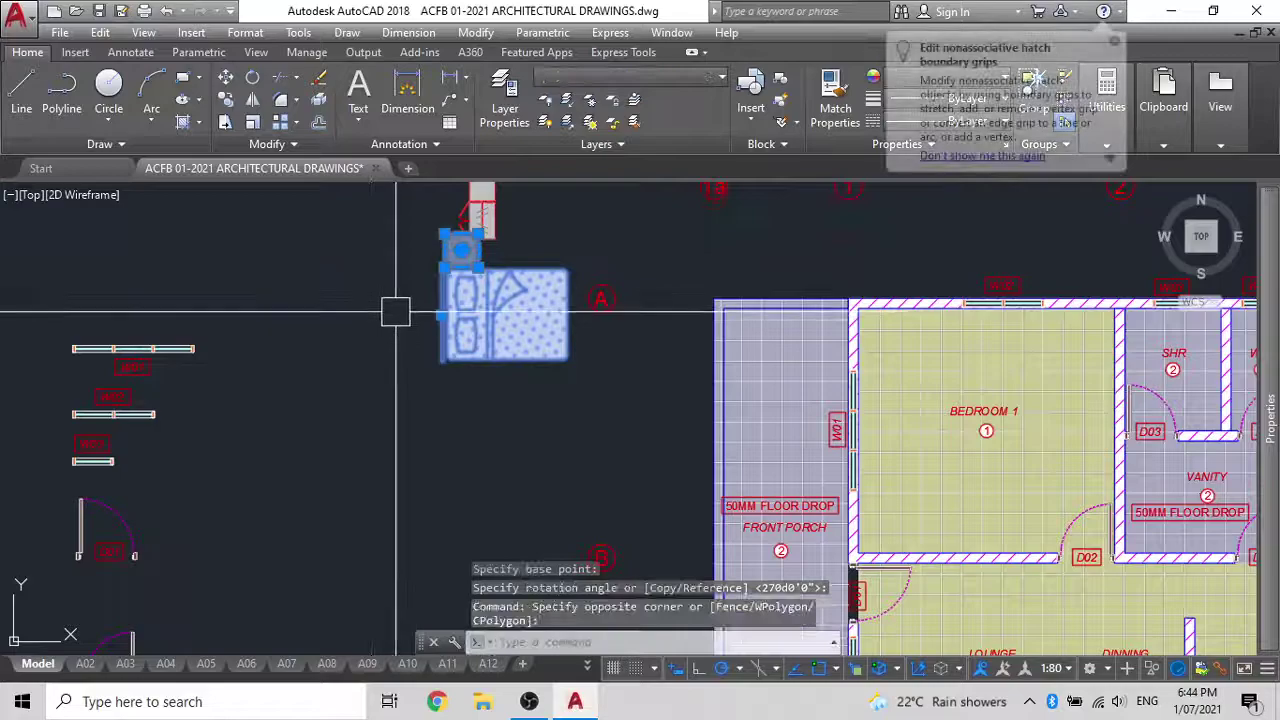
text(g)
key(Return)
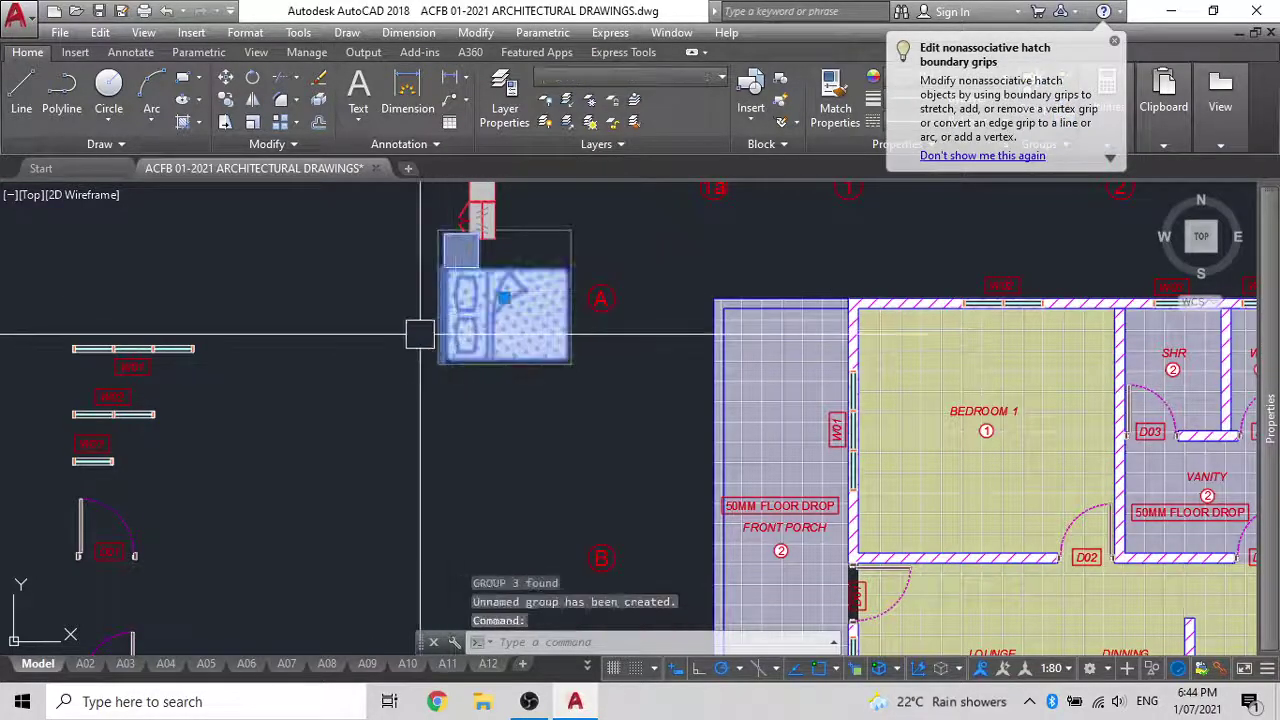
Move the bed group by its headboard's midpoint into Bedroom 1, centring it on window W01 with the M2P midpoint option
scroll(440, 320, up, 6)
scroll(505, 300, down, 1)
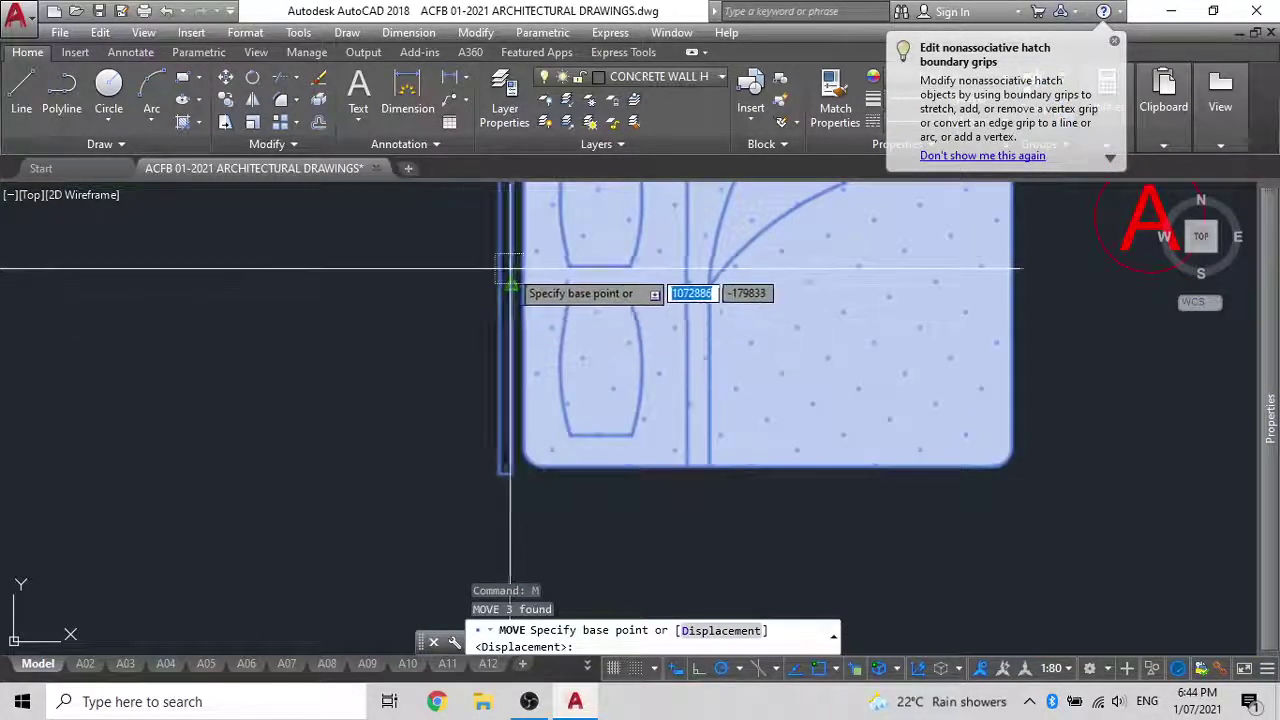
click(498, 284)
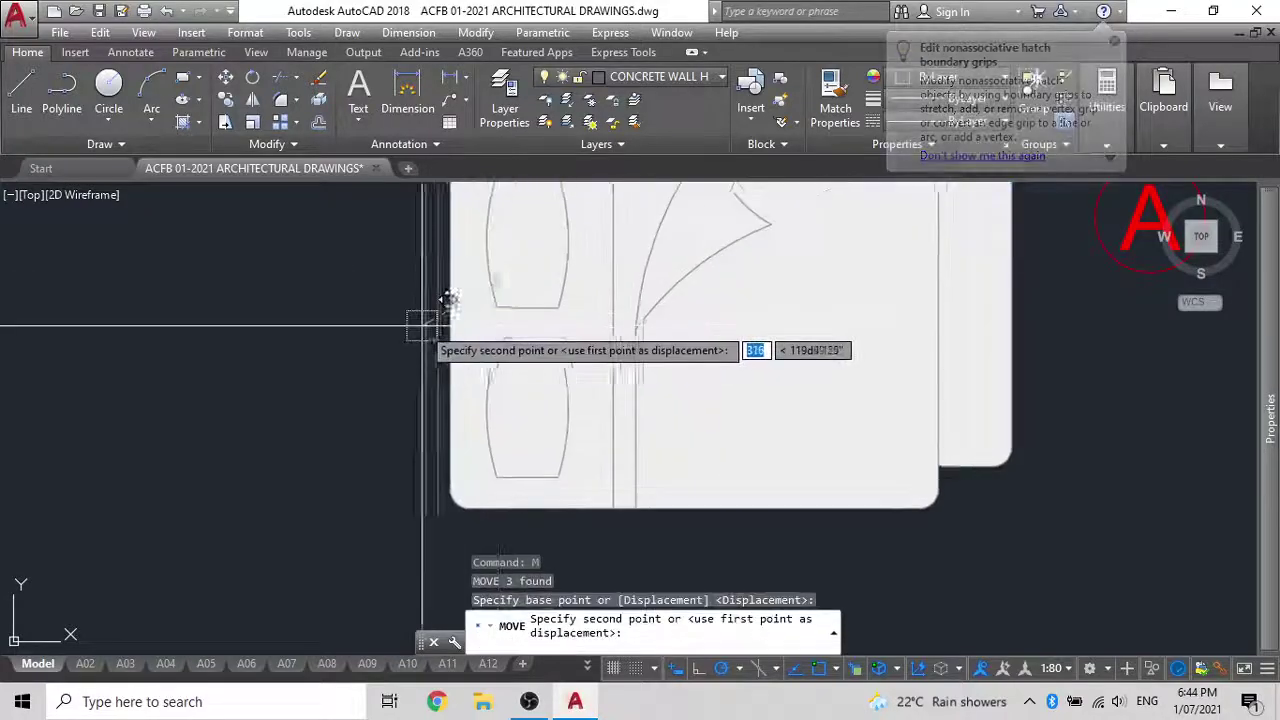
scroll(430, 320, down, 3)
scroll(794, 434, up, 3)
scroll(700, 390, down, 2)
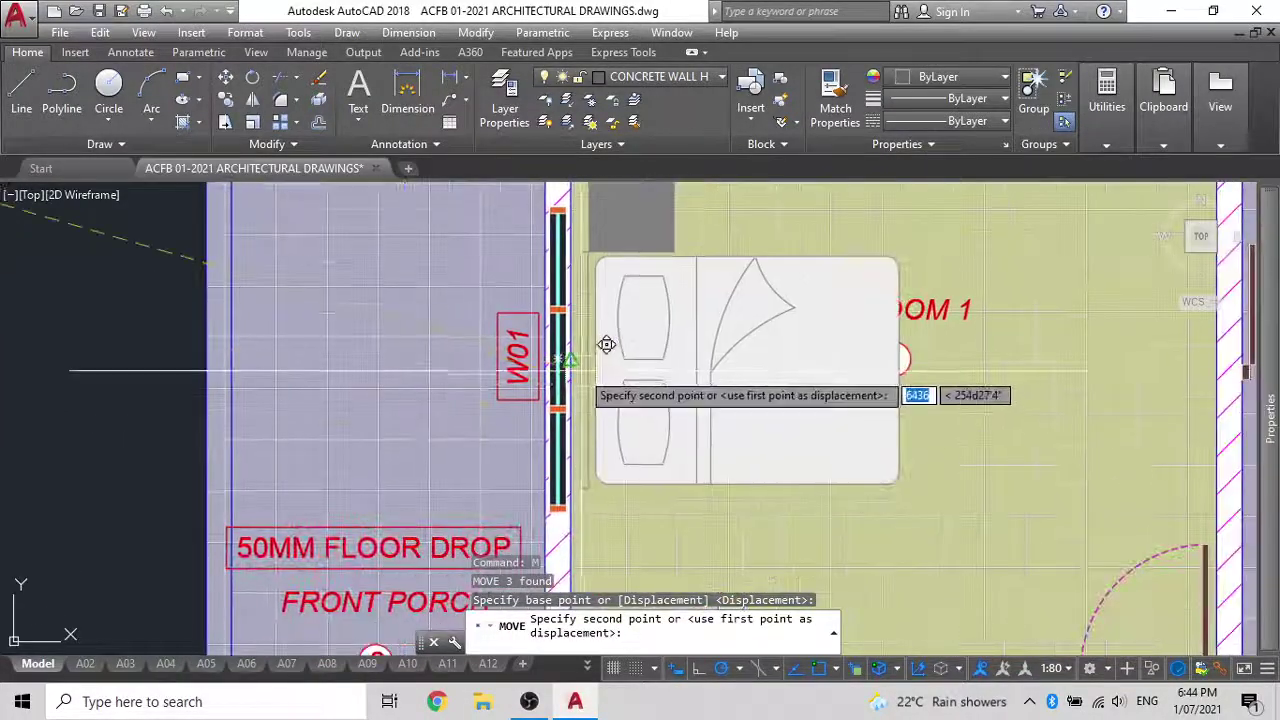
scroll(620, 360, up, 2)
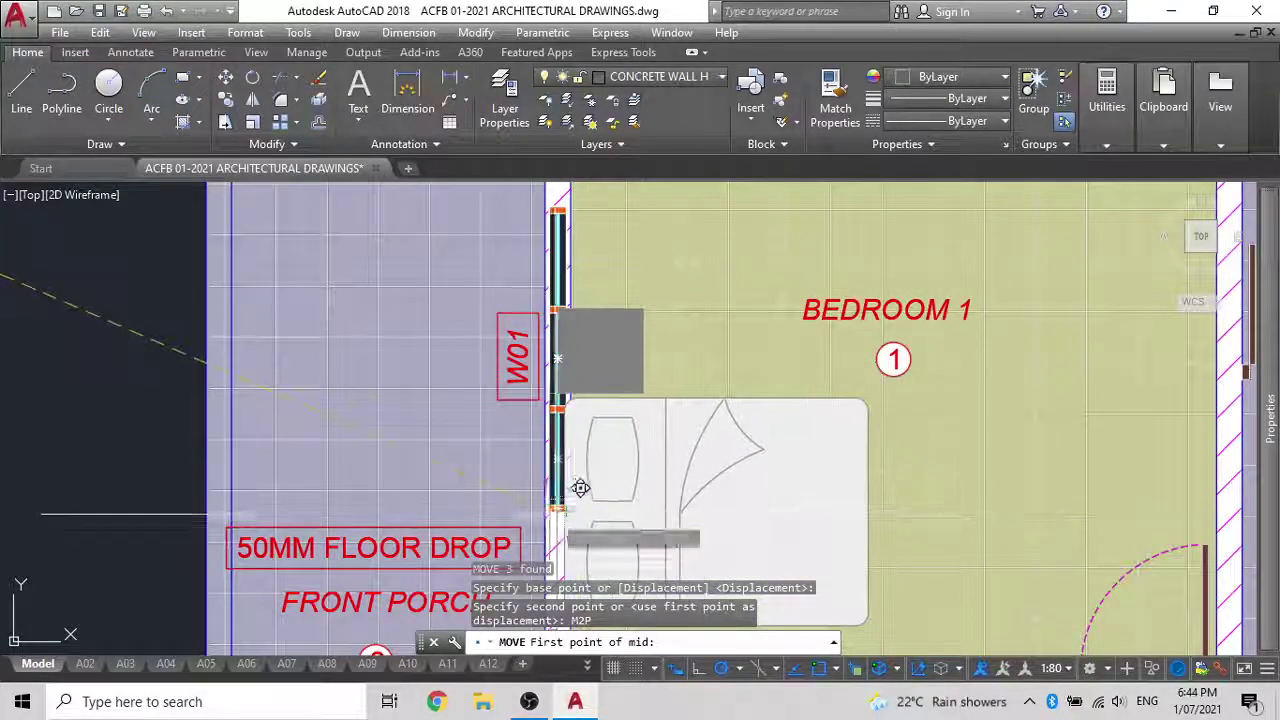
scroll(600, 497, up, 5)
click(603, 402)
scroll(620, 430, down, 5)
scroll(588, 280, up, 3)
scroll(588, 300, up, 3)
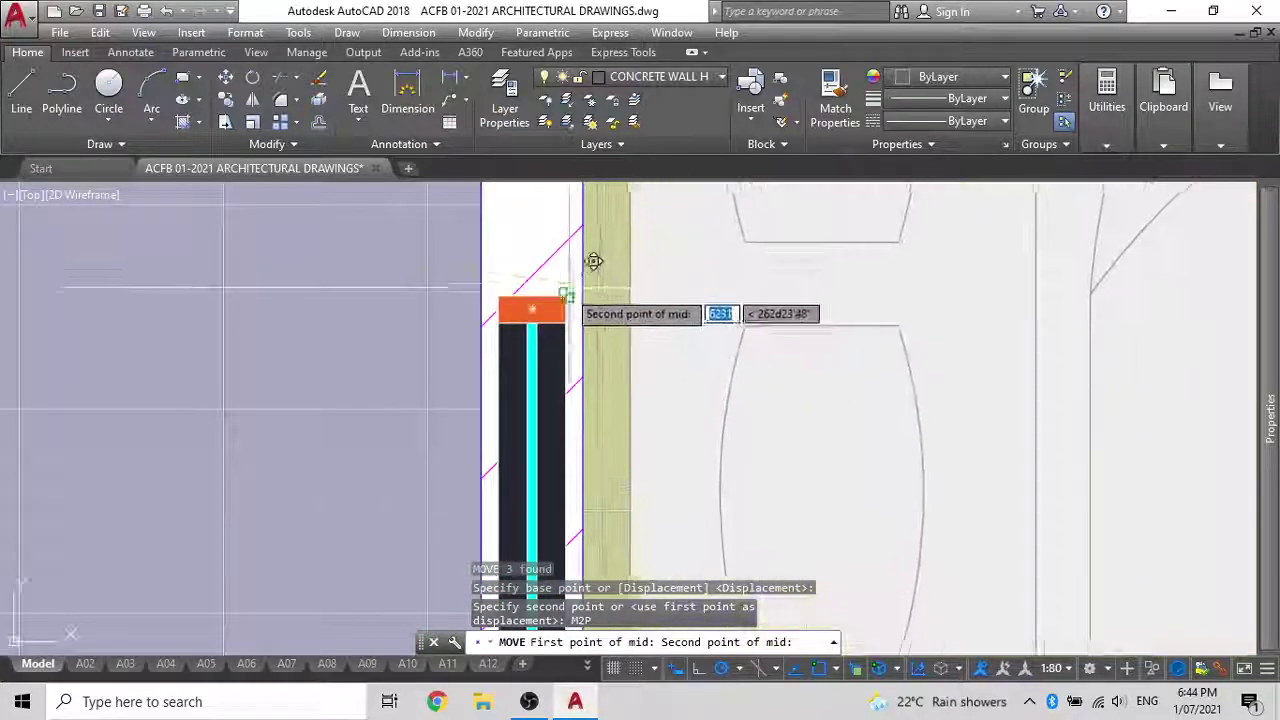
click(558, 299)
Move the Bedroom 1 bed group horizontally into the room, leaving a small gap from the W01 window wall
scroll(558, 300, down, 5)
click(757, 371)
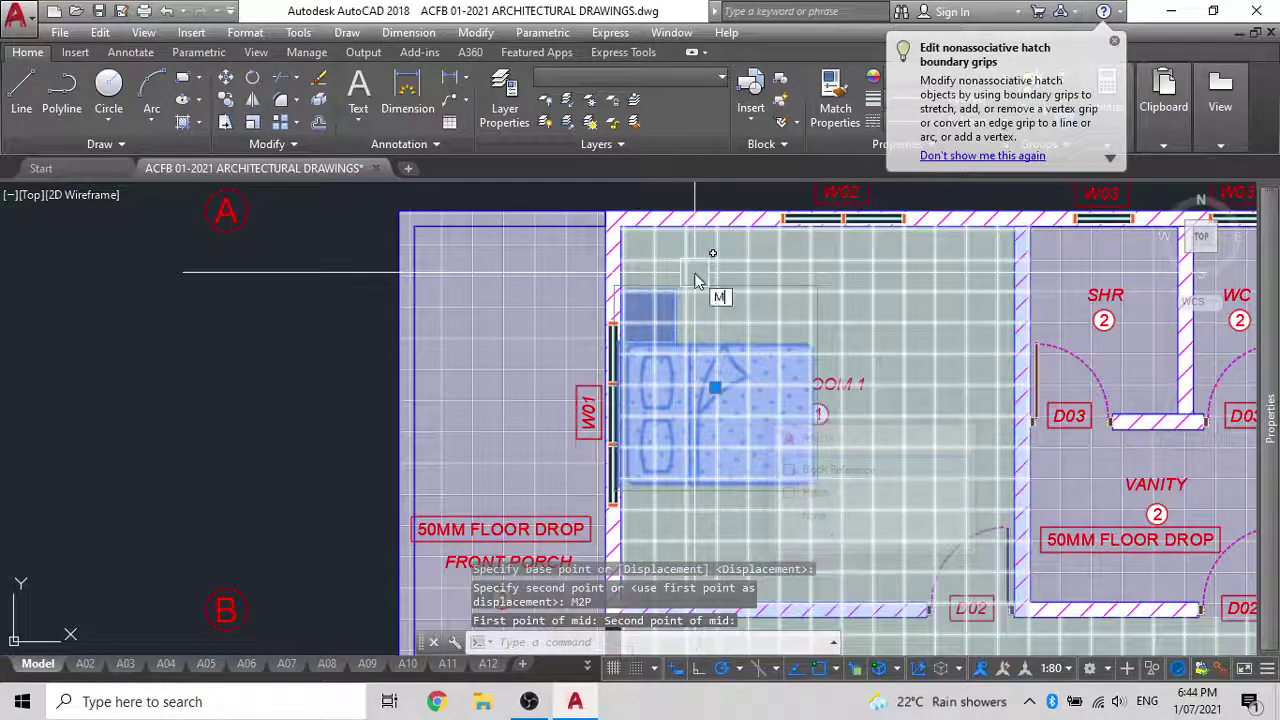
click(710, 225)
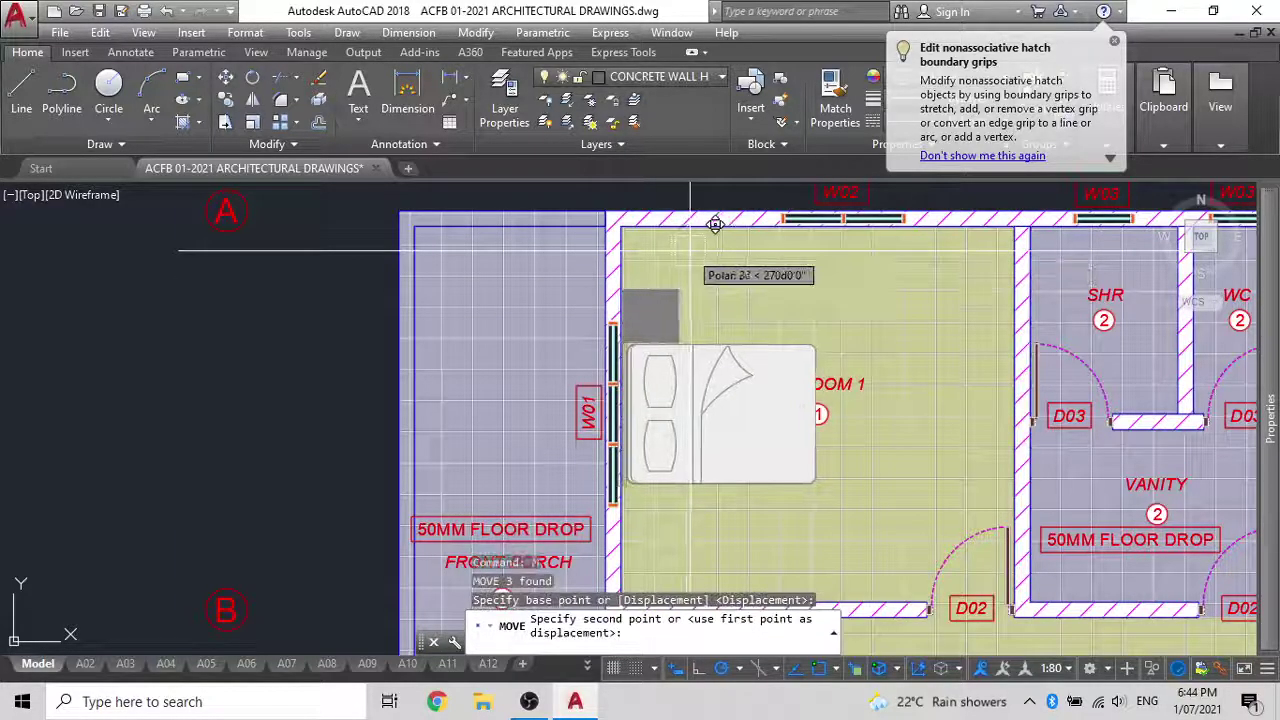
click(704, 250)
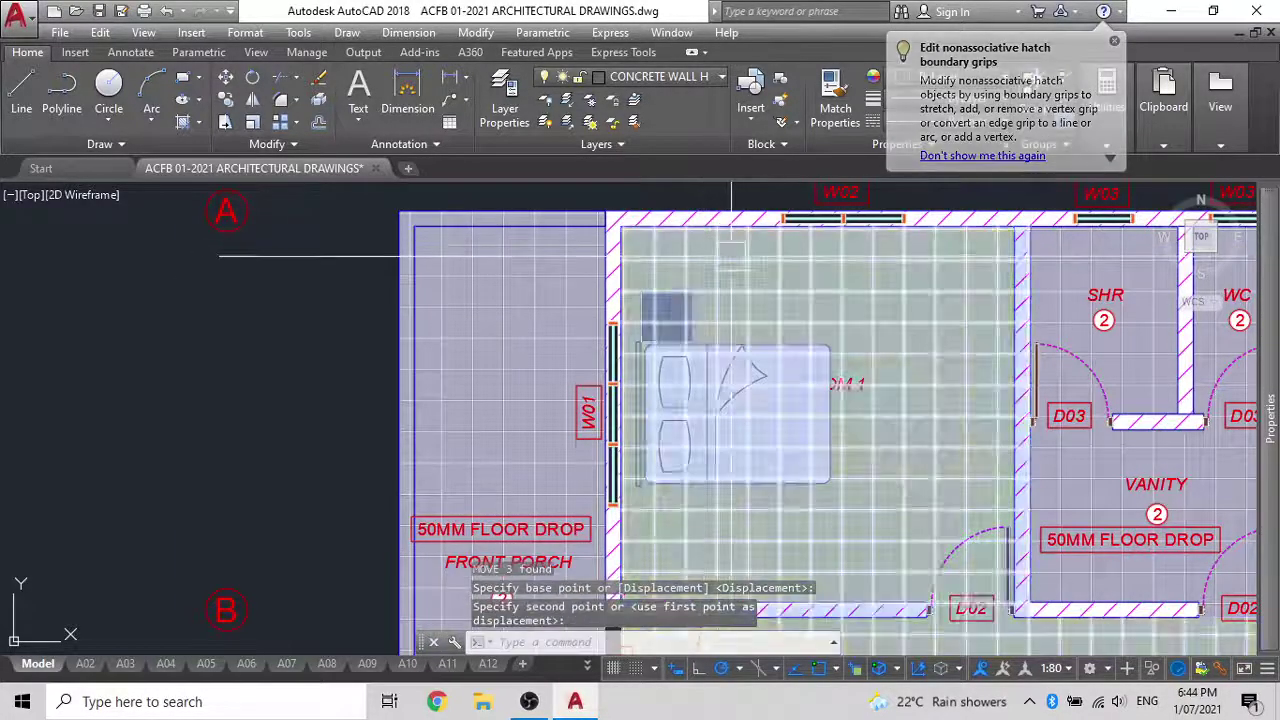
Send the Bedroom 1 floor hatch to the back of the draw order, behind the furniture
click(875, 277)
text(dr)
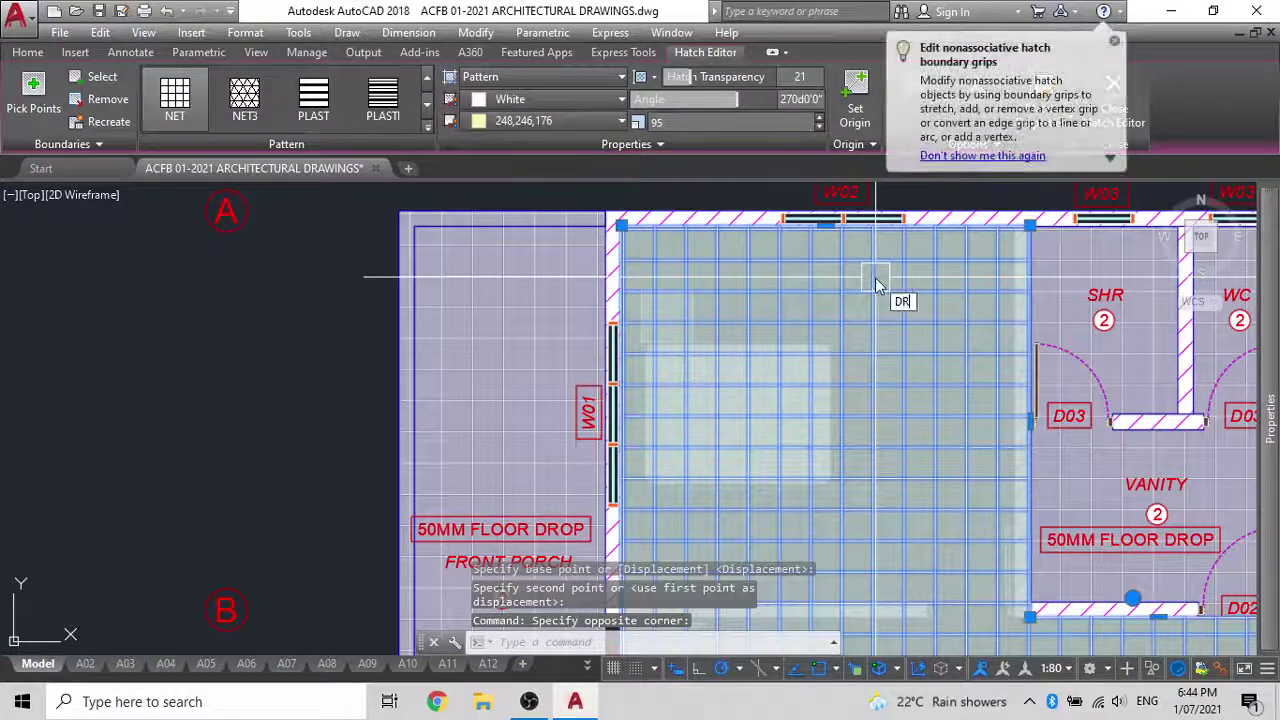
key(Return)
click(935, 382)
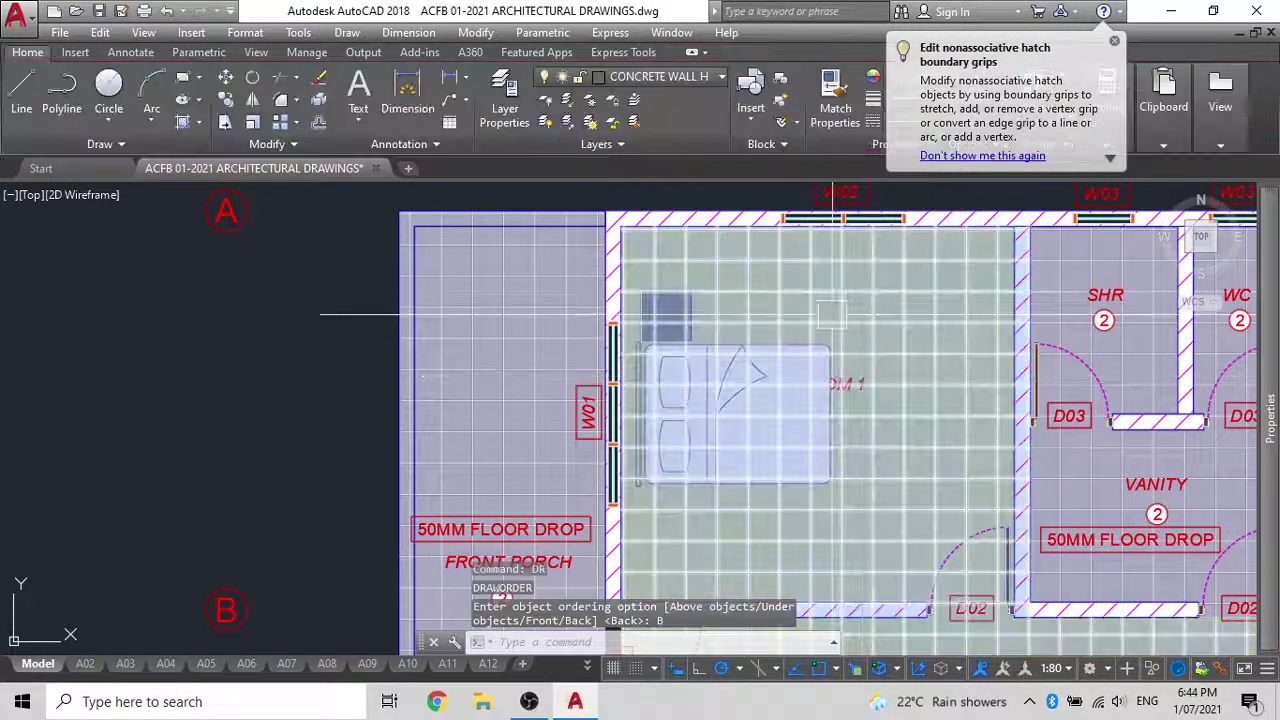
click(887, 293)
key(Return)
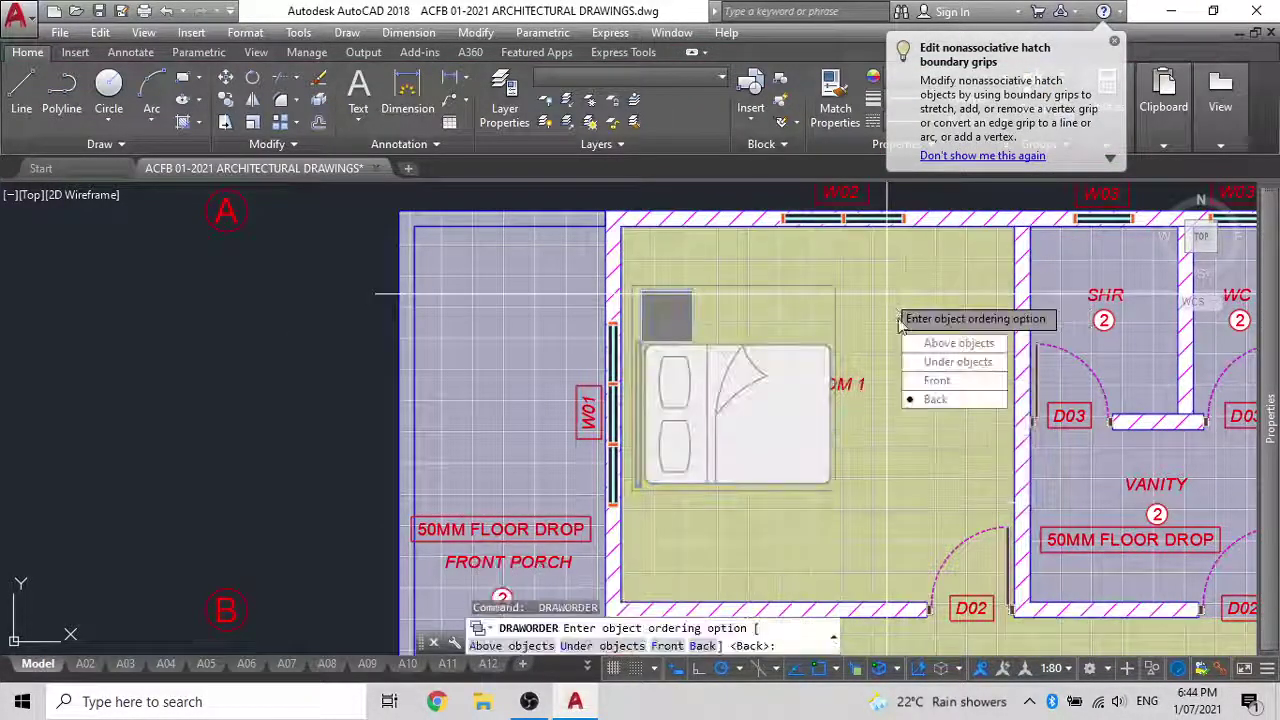
text(b)
key(Return)
Move the copied wardrobe by its corner into the upper corner of Bedroom 1, against the SHR wall
scroll(747, 295, down, 2)
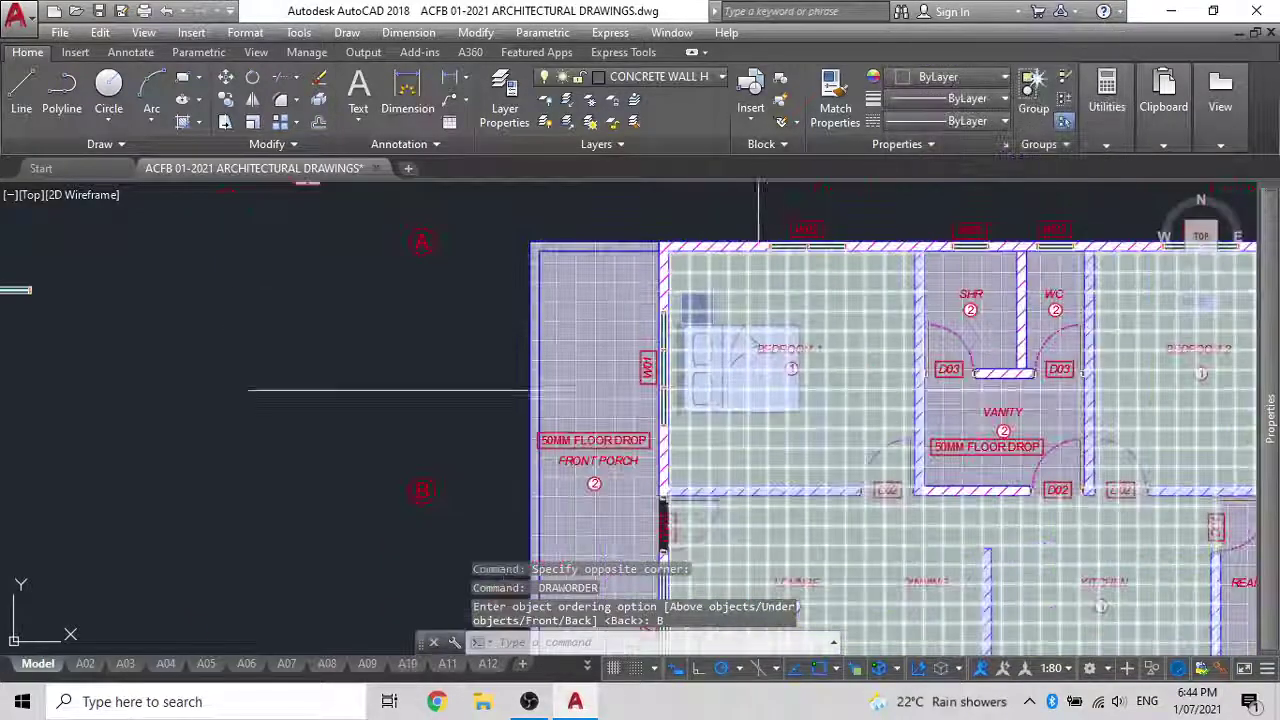
middle_drag(792, 392, 464, 362)
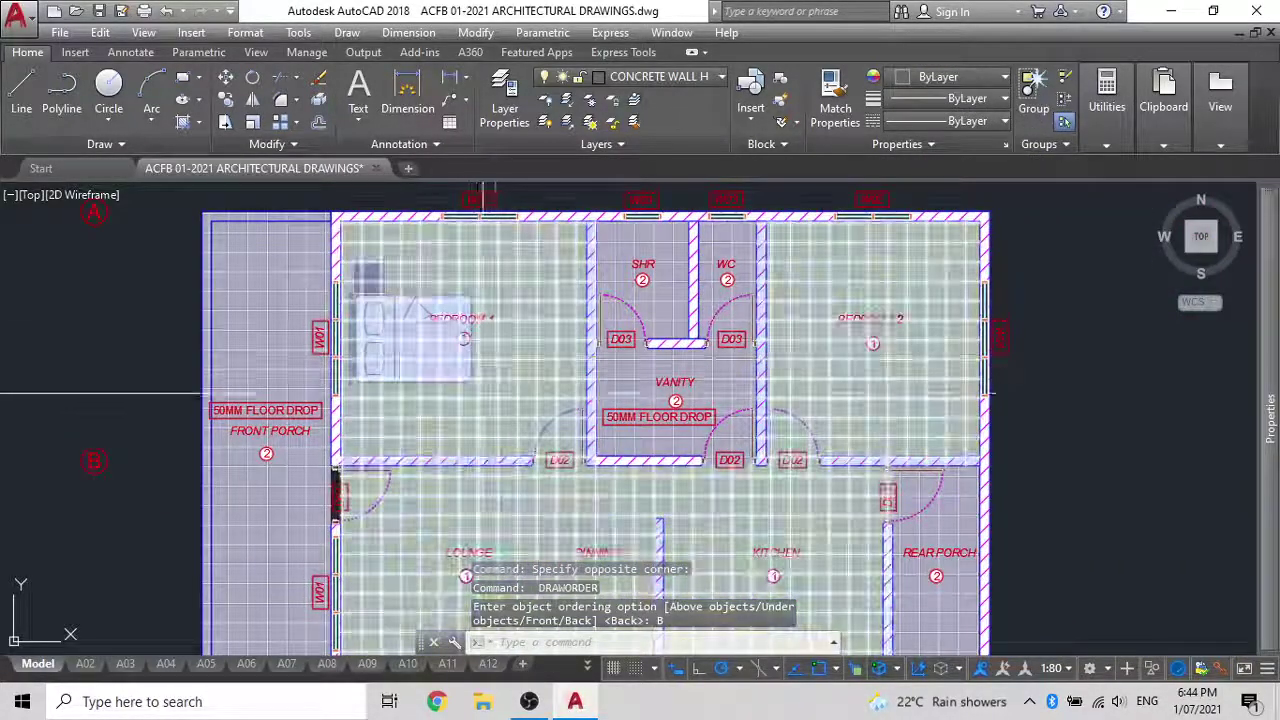
middle_drag(401, 393, 493, 416)
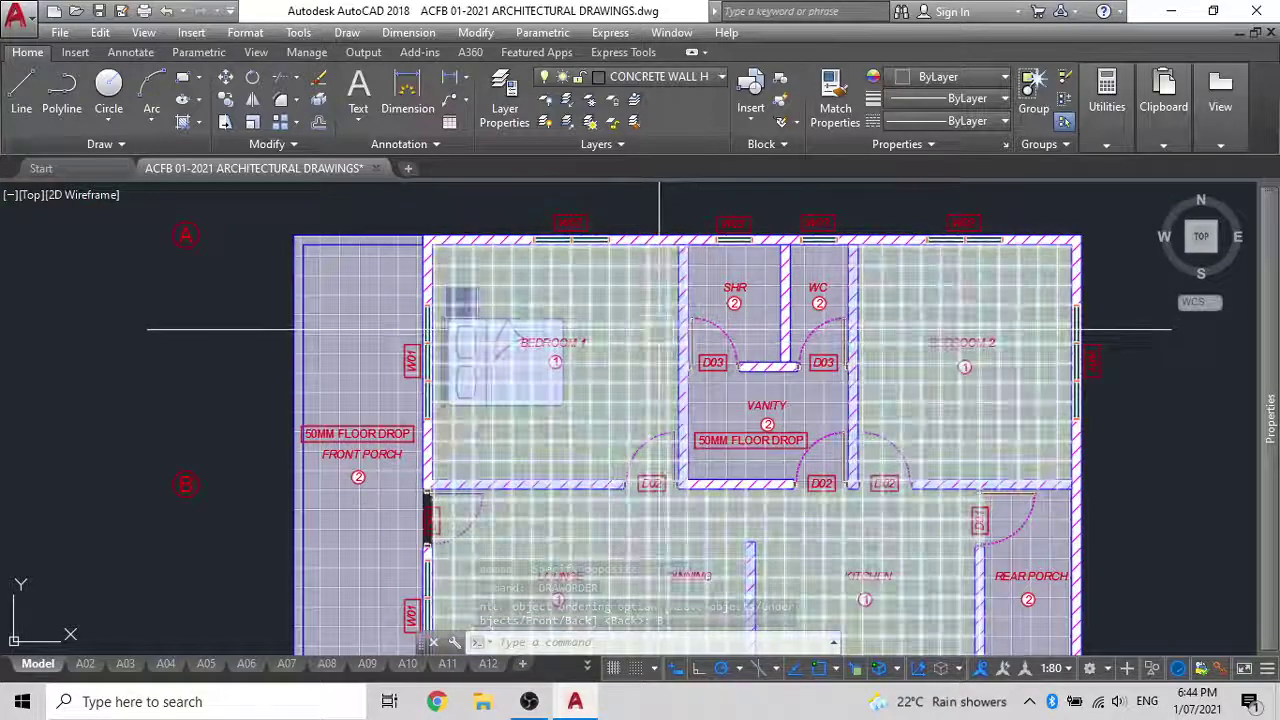
scroll(650, 329, down, 2)
middle_drag(725, 356, 929, 426)
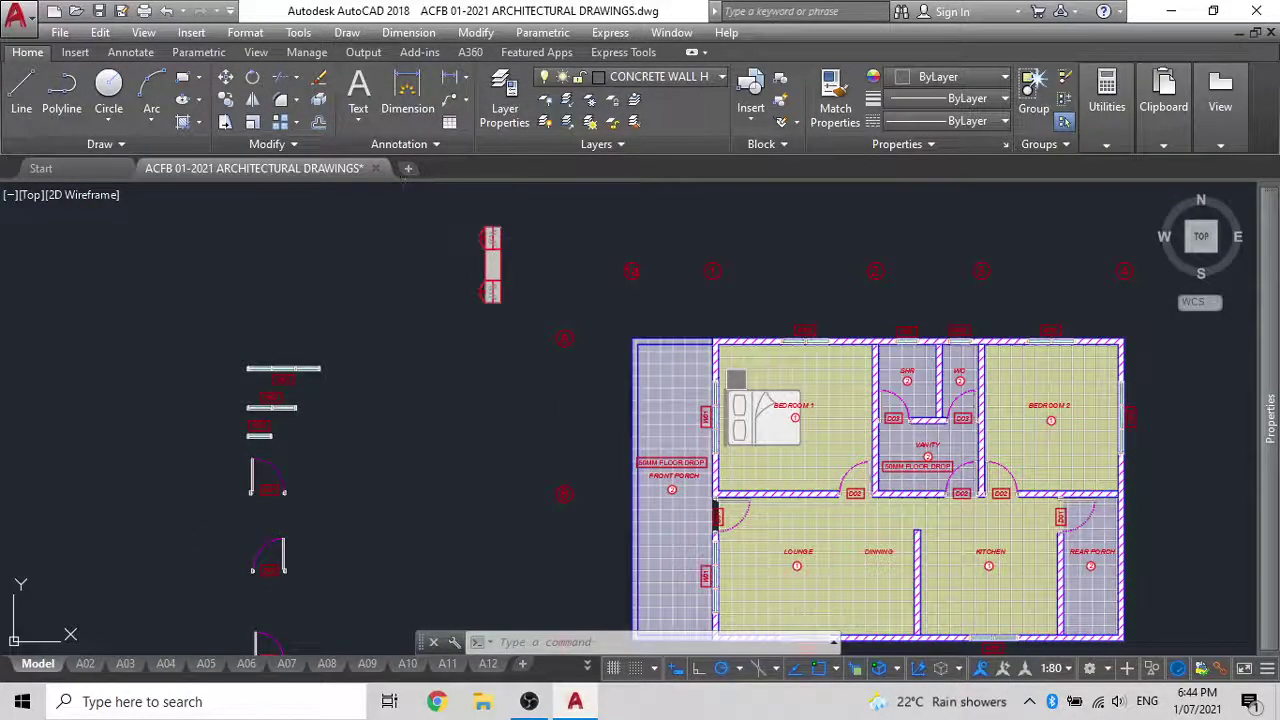
scroll(480, 225, up, 6)
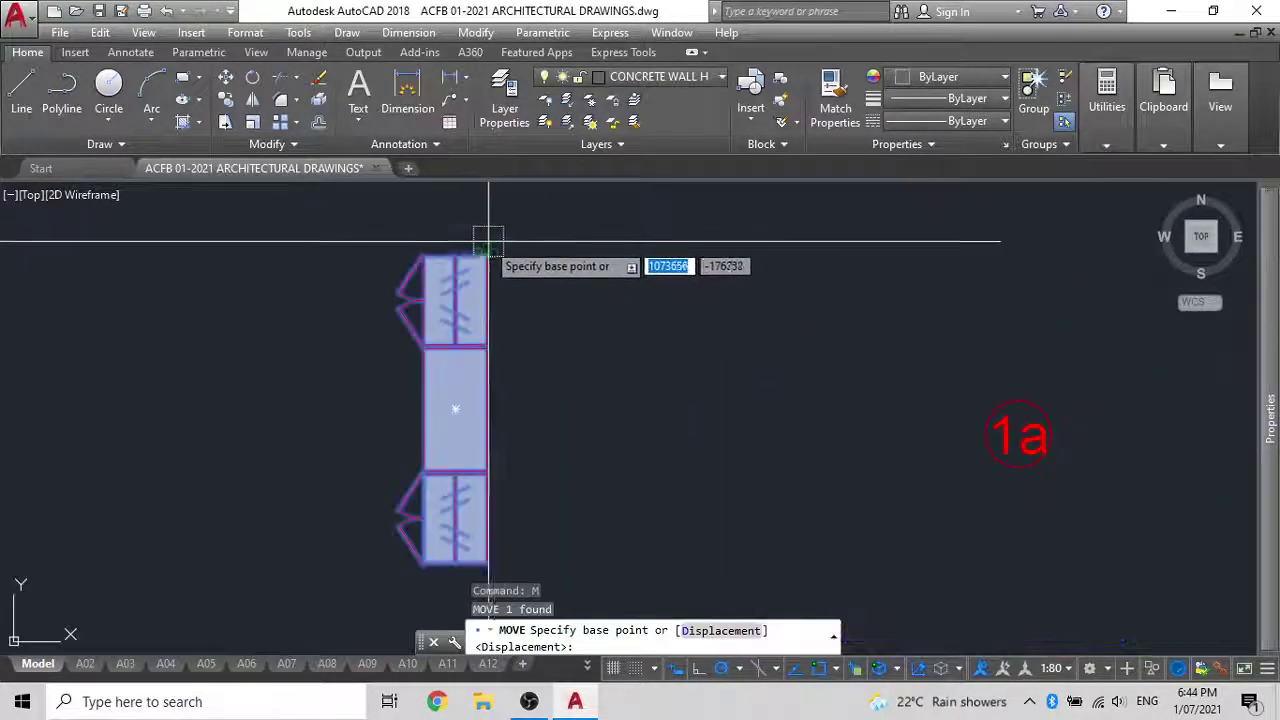
scroll(483, 251, up, 5)
click(481, 281)
scroll(481, 281, down, 8)
scroll(625, 357, up, 8)
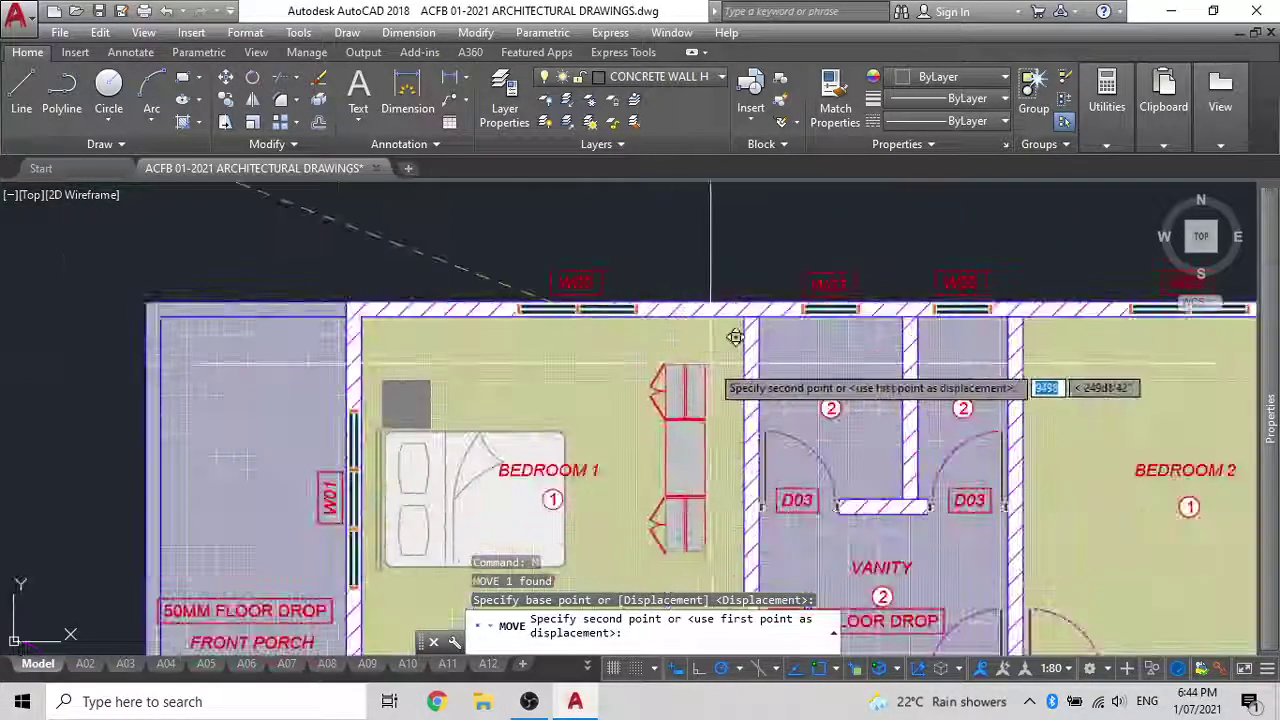
scroll(749, 275, down, 8)
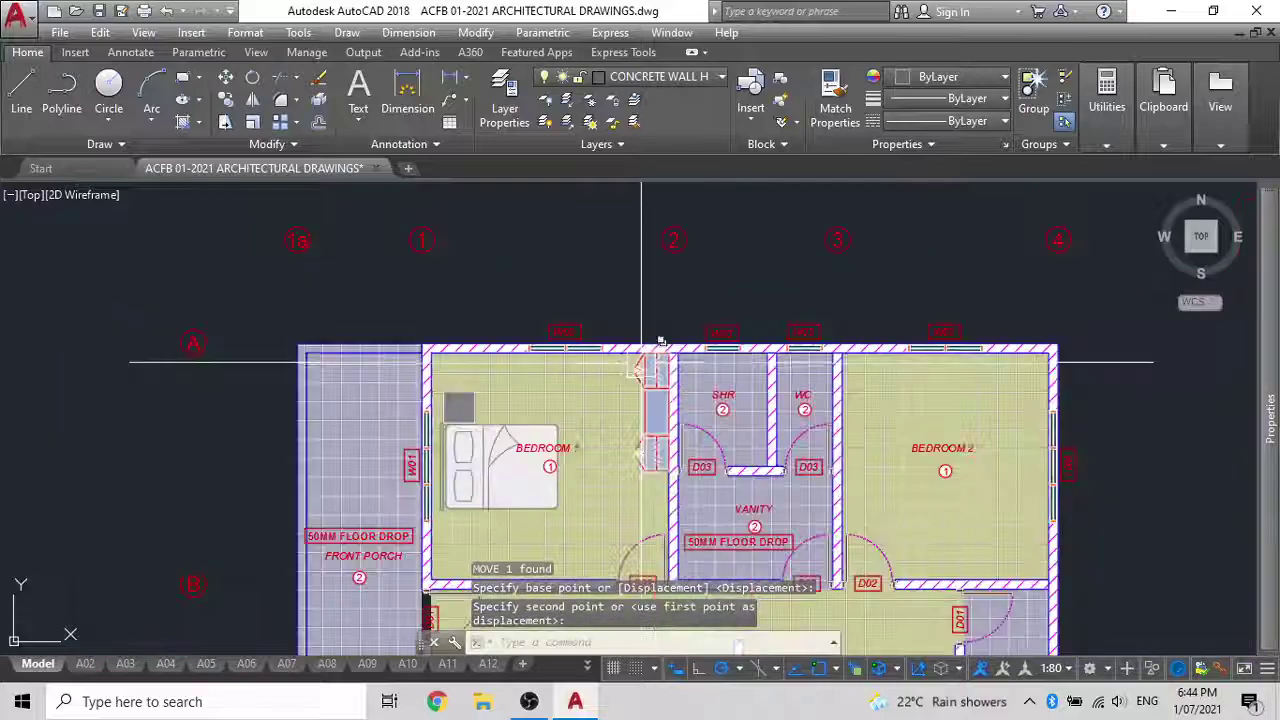
Mirror the Bedroom 1 wardrobe and bed group into Bedroom 2 about the vertical midline between the bedrooms' outer corners, keeping the originals
click(635, 347)
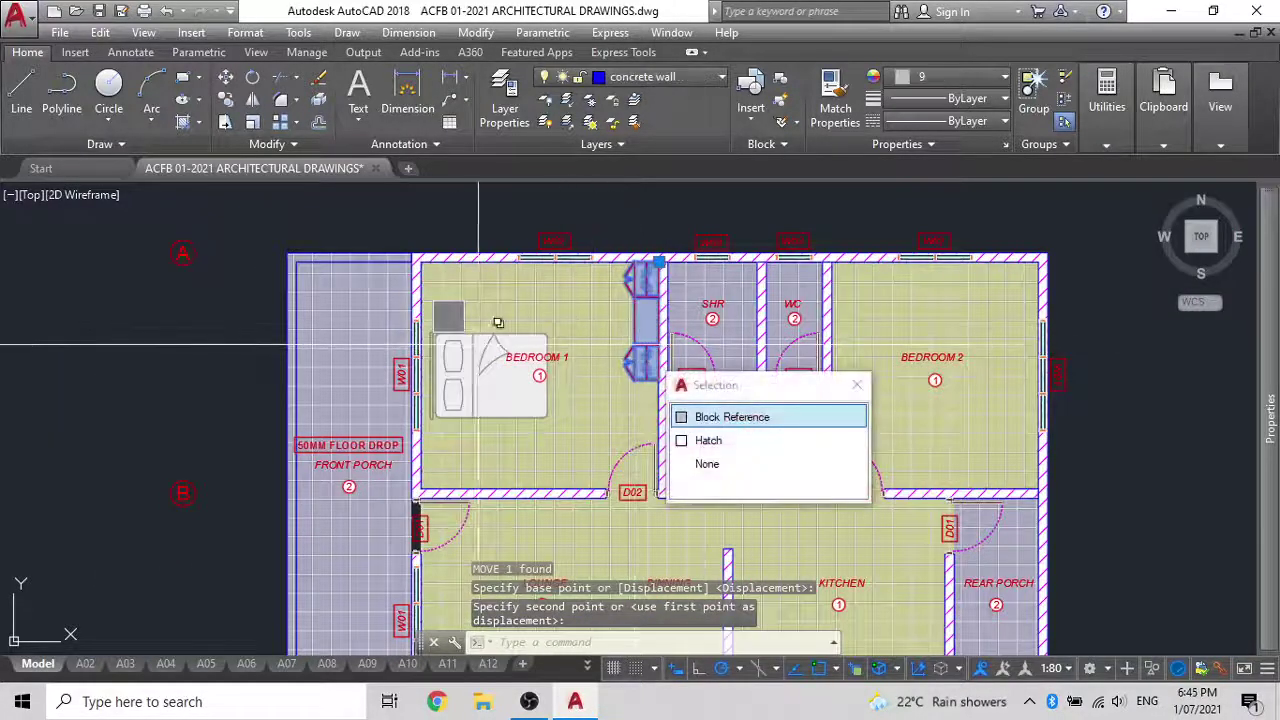
click(463, 347)
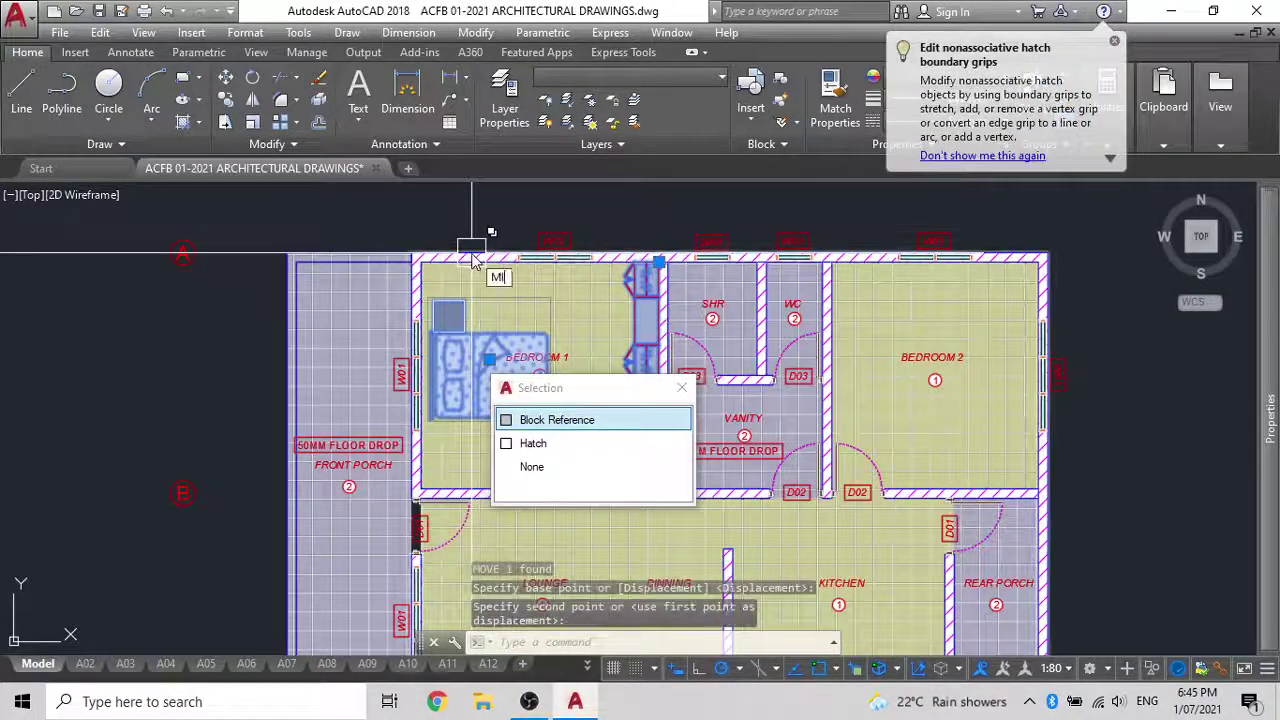
key(Return)
key(Return)
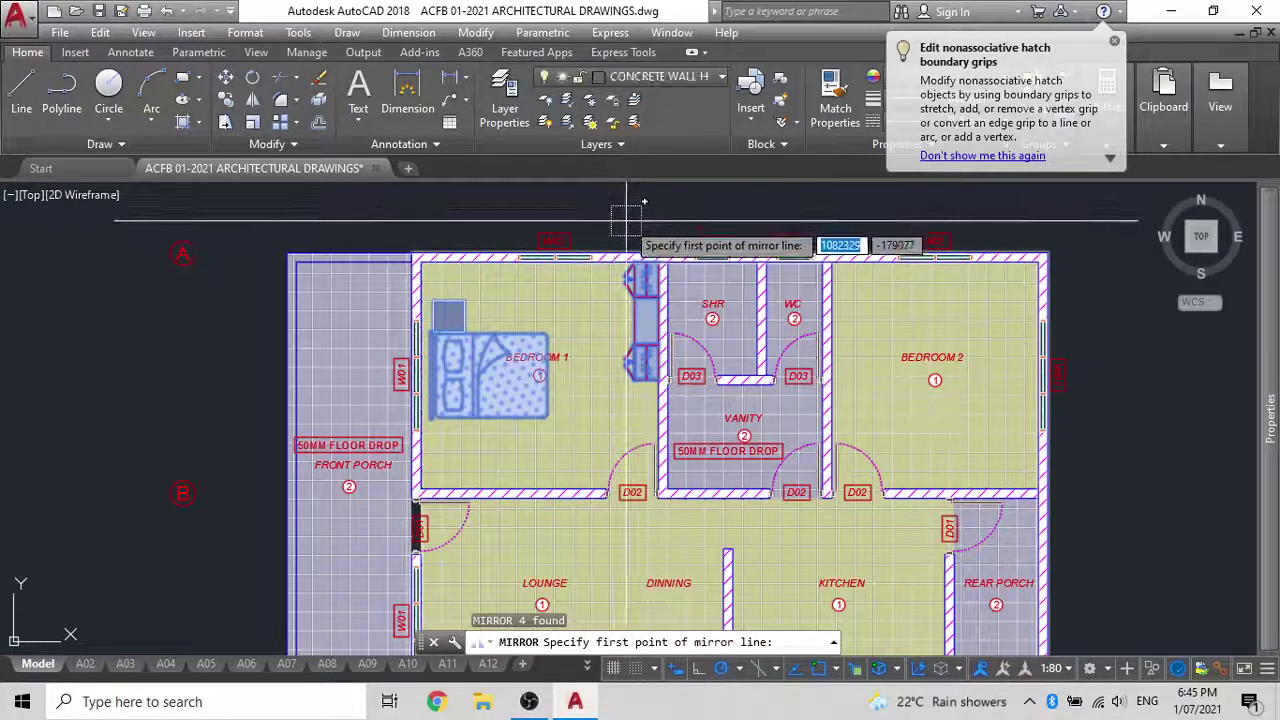
middle_drag(620, 212, 646, 292)
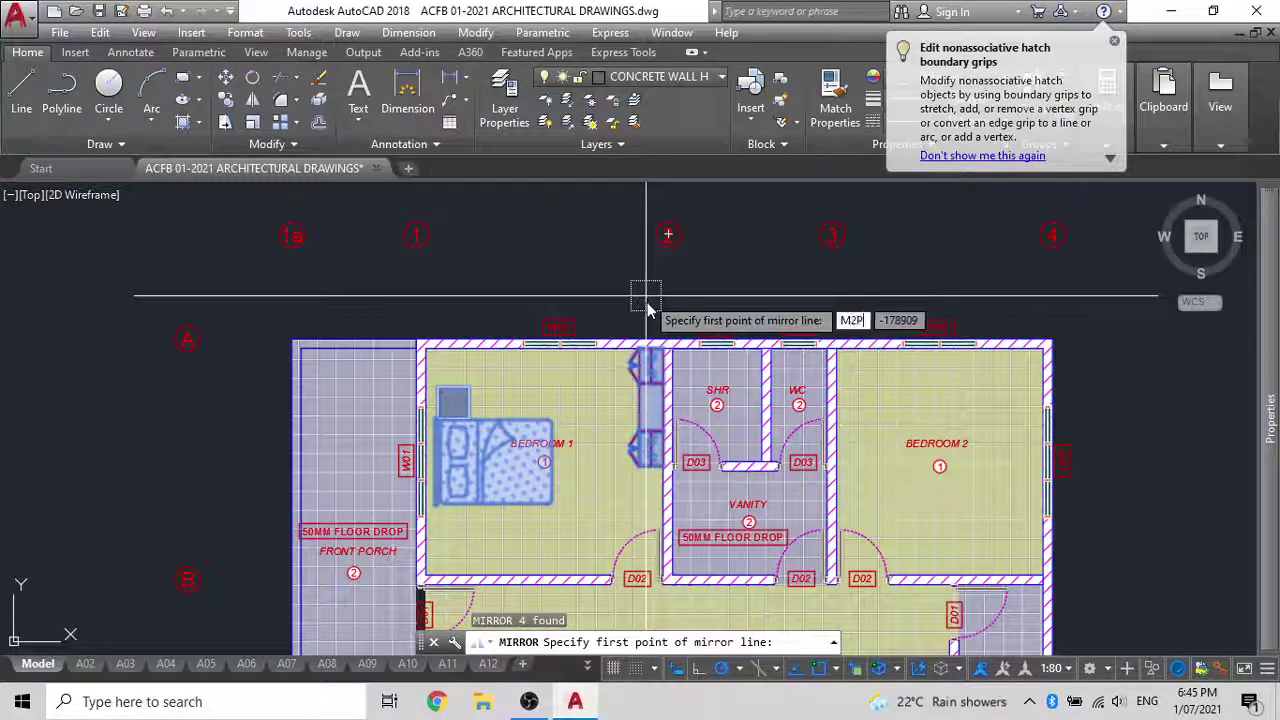
text(M2P)
key(Return)
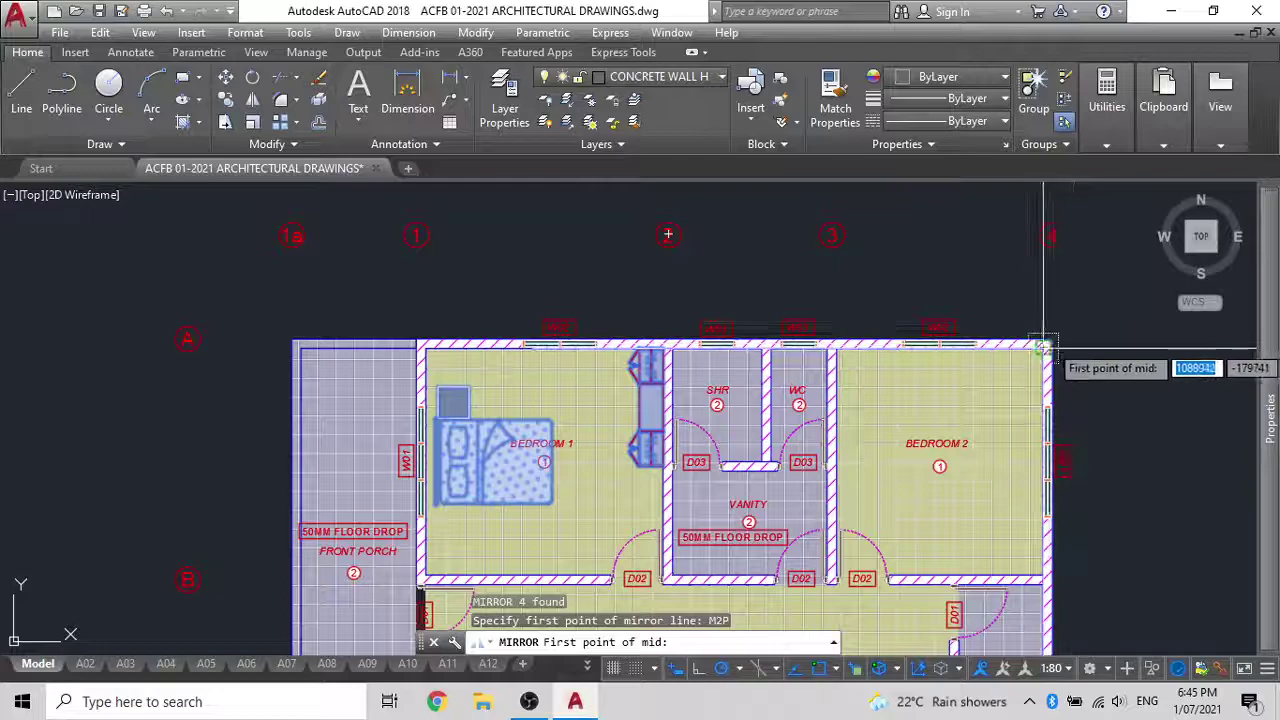
click(426, 347)
middle_drag(667, 235, 683, 326)
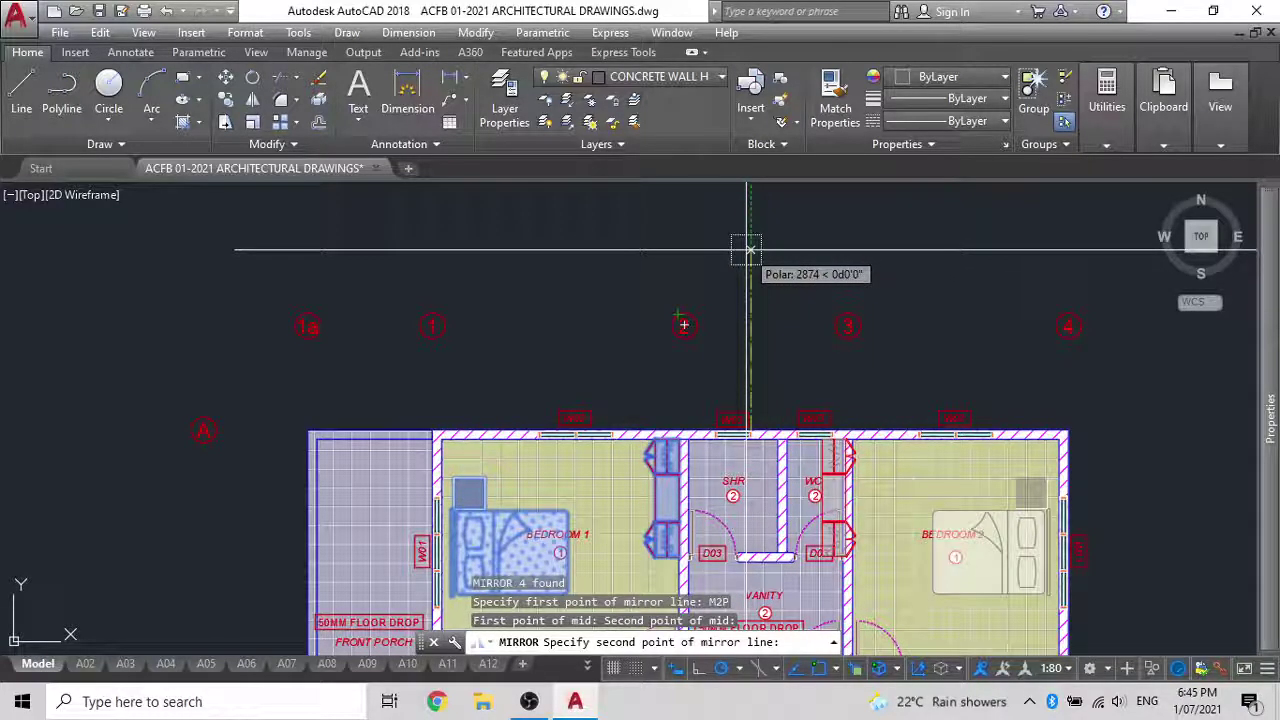
text(n)
key(Return)
Move the mirrored wardrobe off the WC into the upper corner of Bedroom 2, against the WC wall
scroll(750, 280, up, 5)
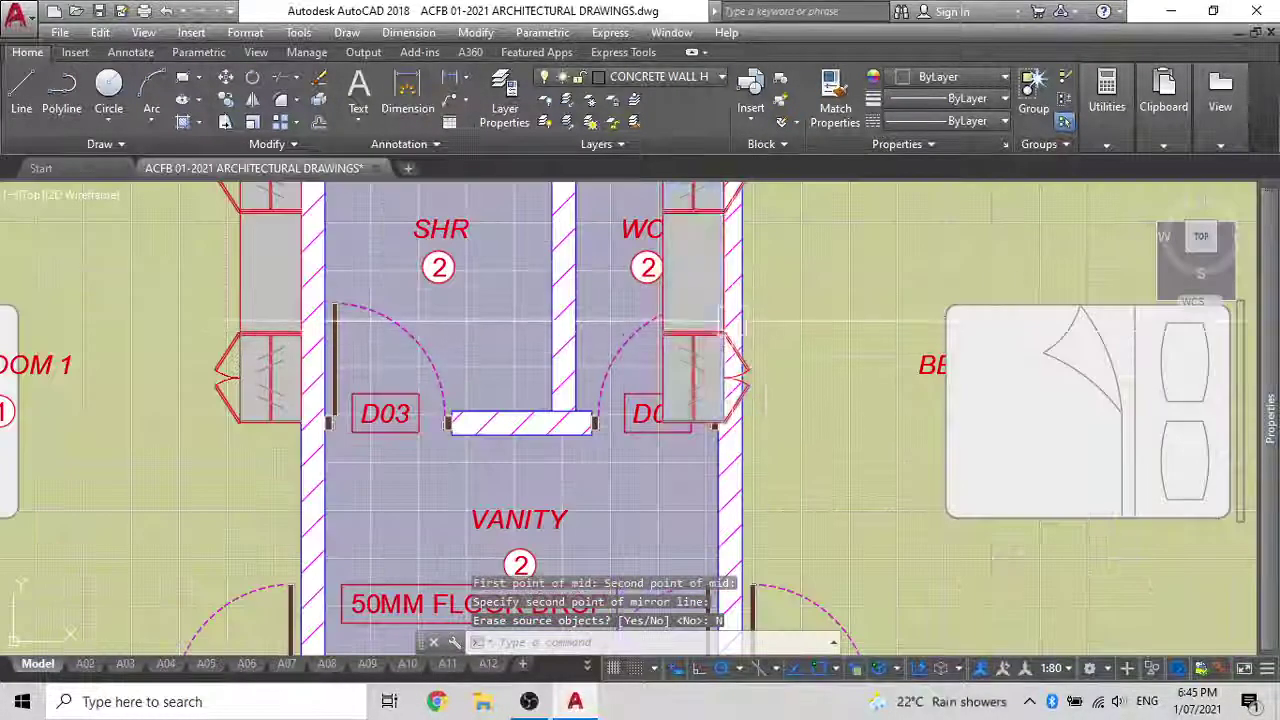
click(733, 325)
text(m)
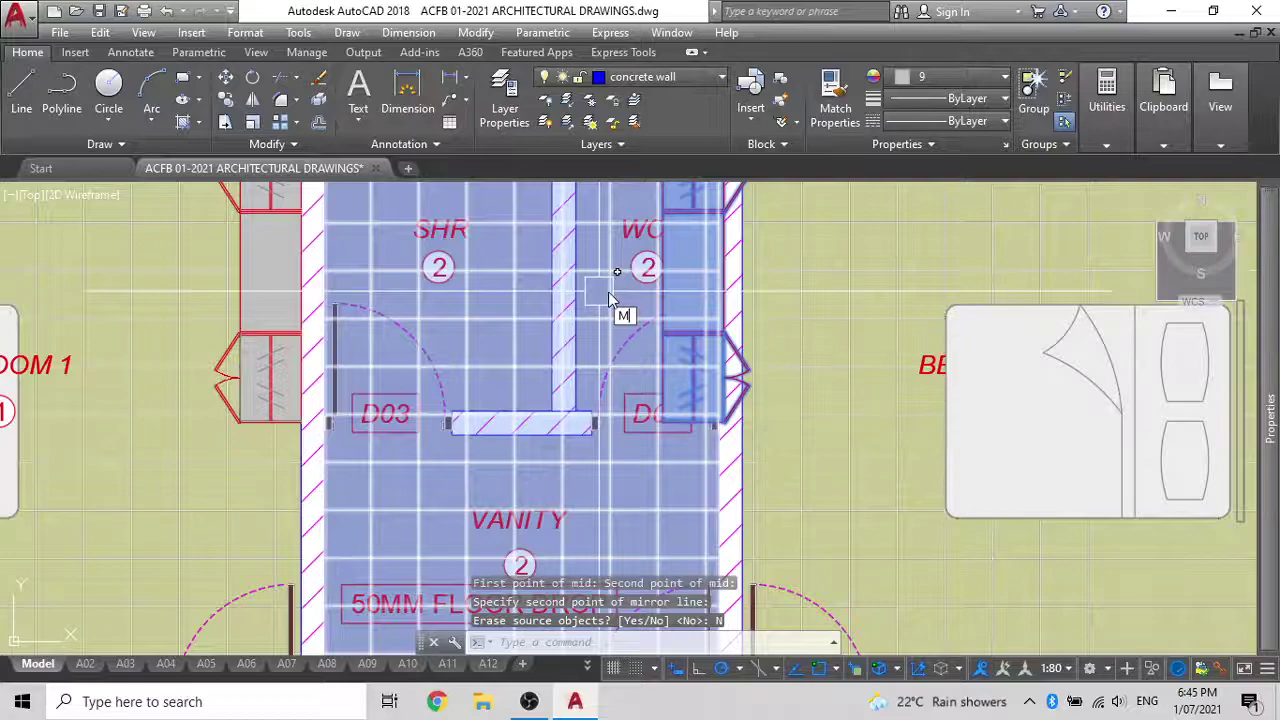
key(Return)
scroll(610, 300, up, 6)
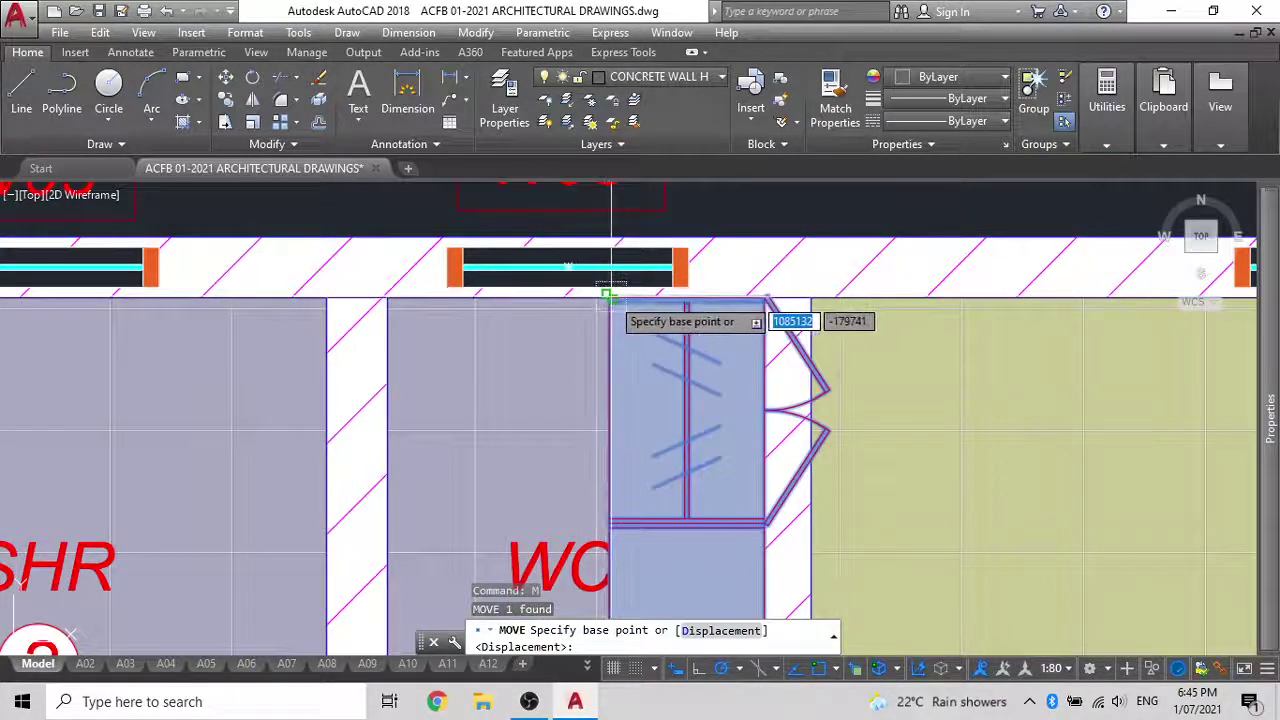
click(608, 295)
click(812, 300)
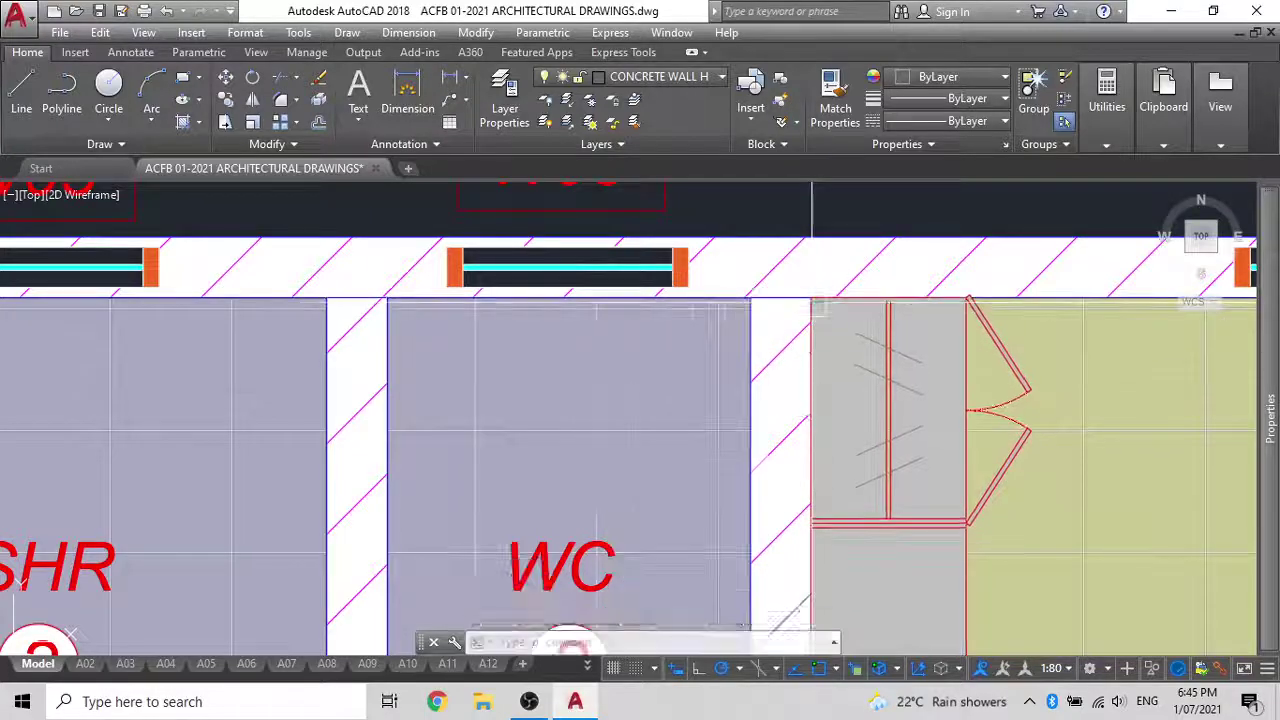
scroll(818, 308, down, 4)
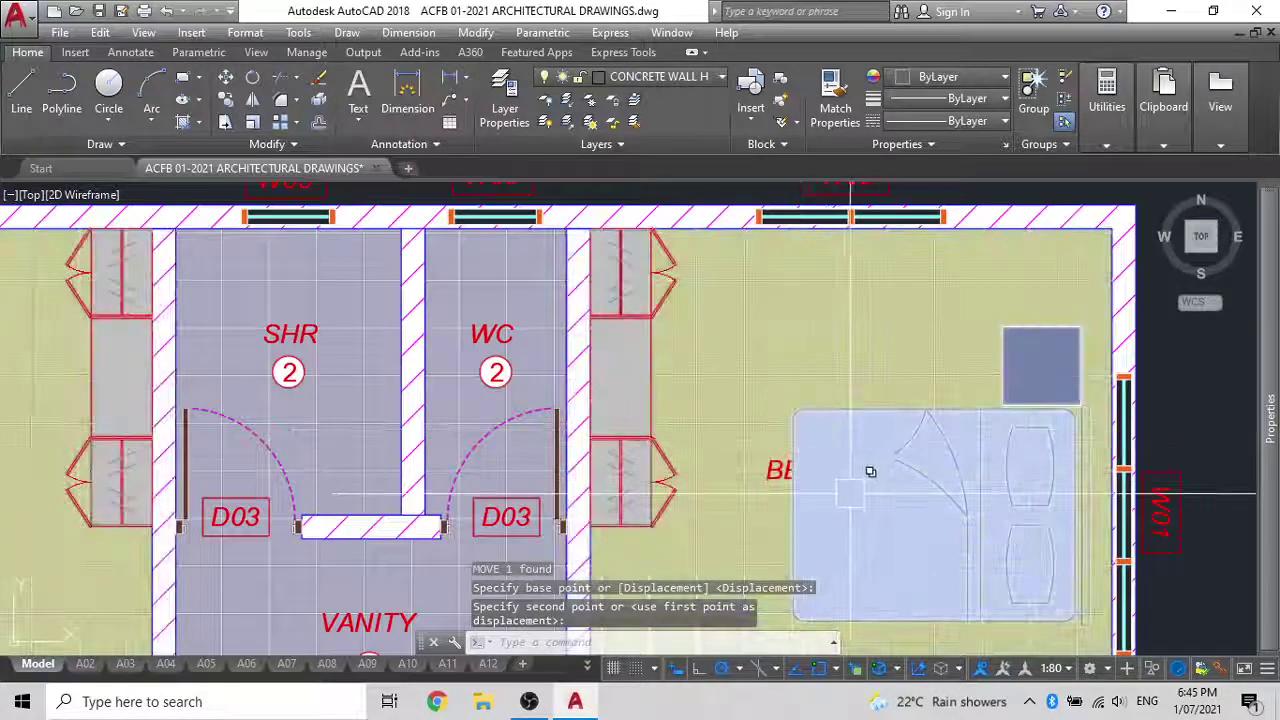
Send the Bedroom 2 floor hatch to the back of the draw order, behind the mirrored bed and bedside table
middle_drag(852, 494, 810, 364)
click(771, 435)
click(700, 453)
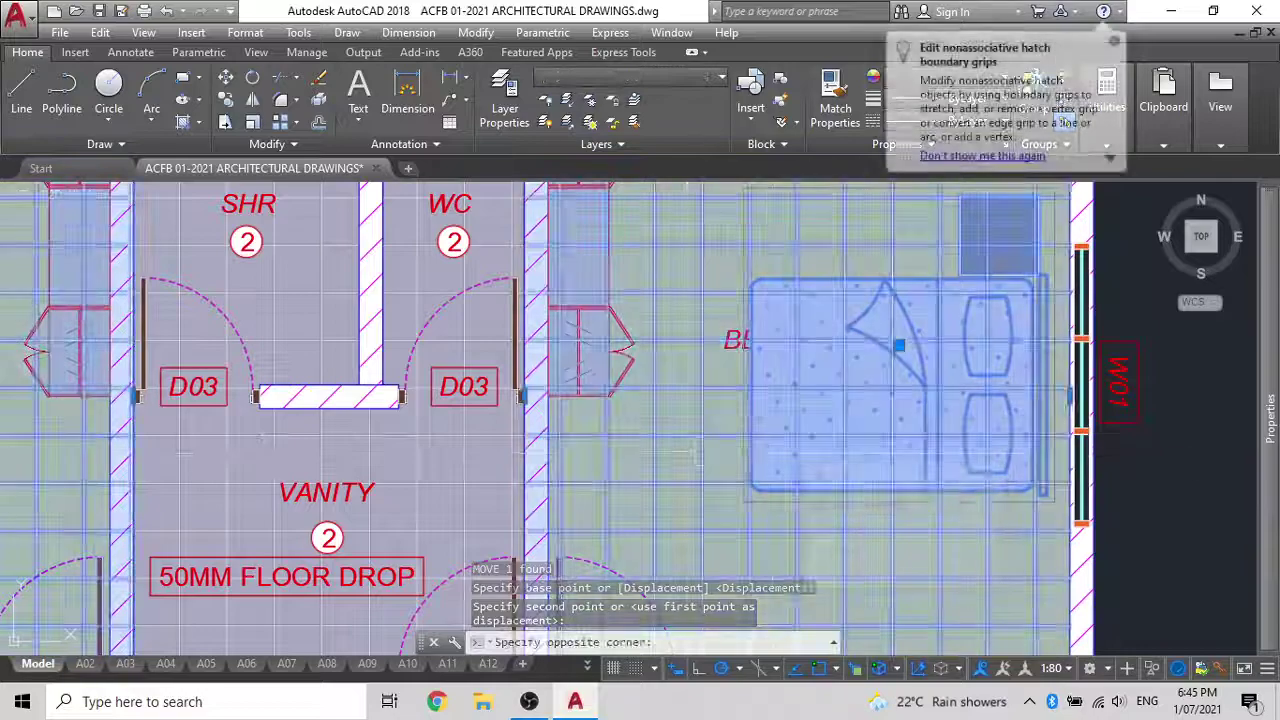
click(686, 453)
text(D)
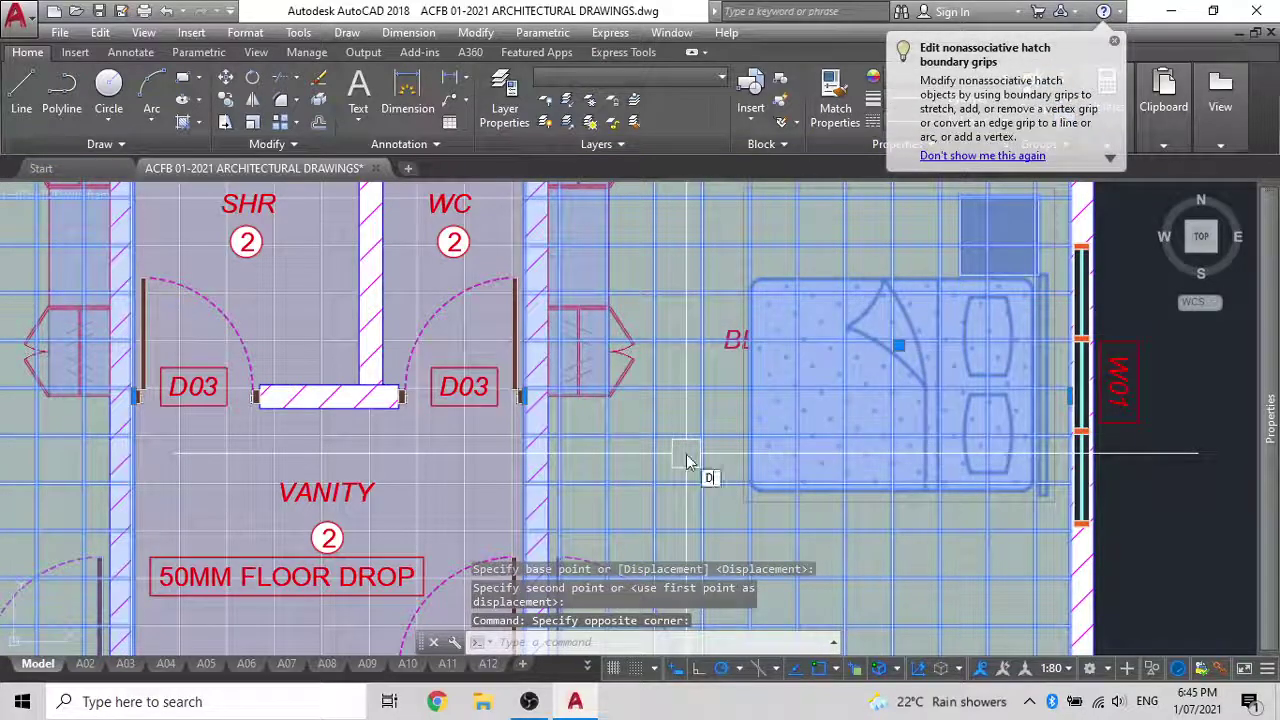
text(R)
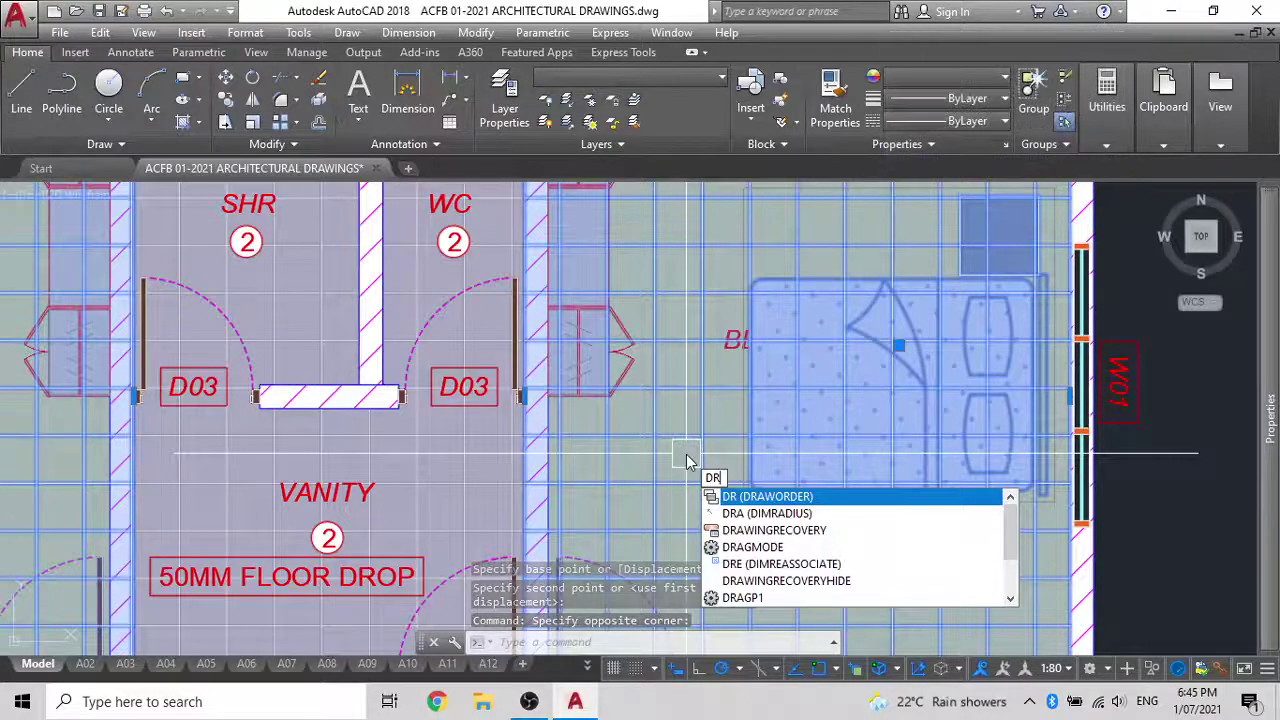
key(Return)
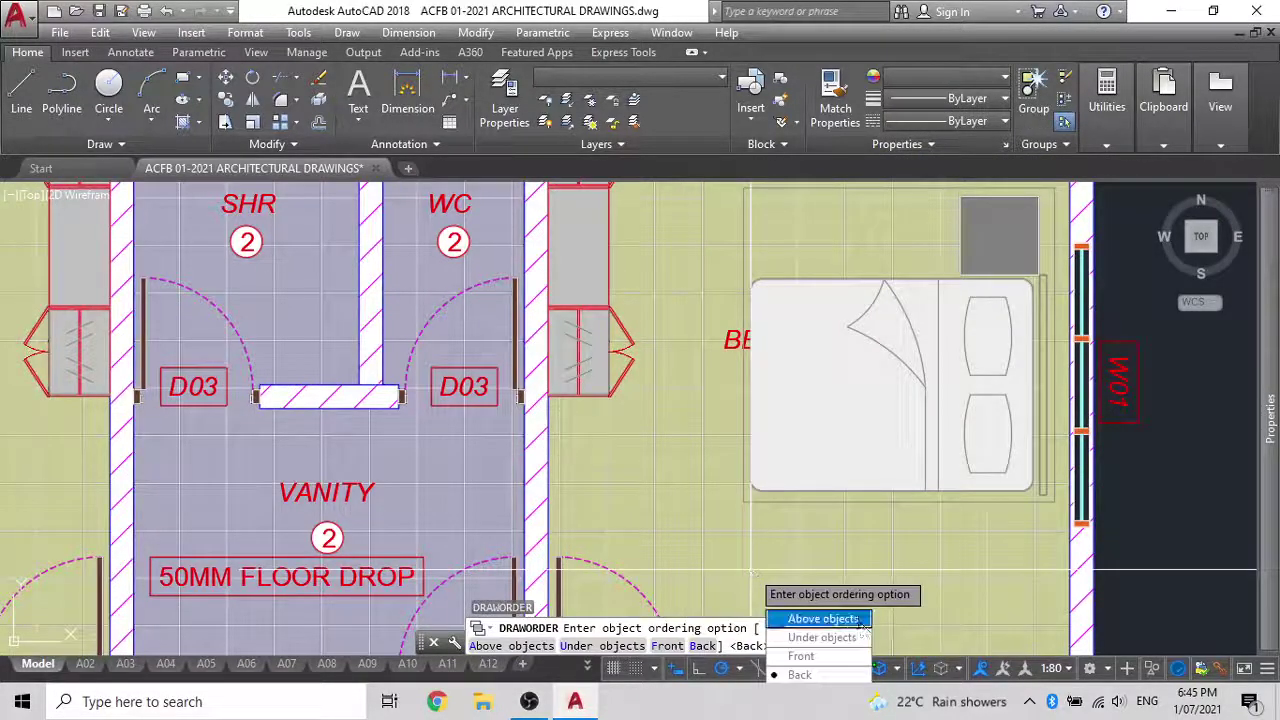
click(845, 675)
scroll(745, 300, down, 4)
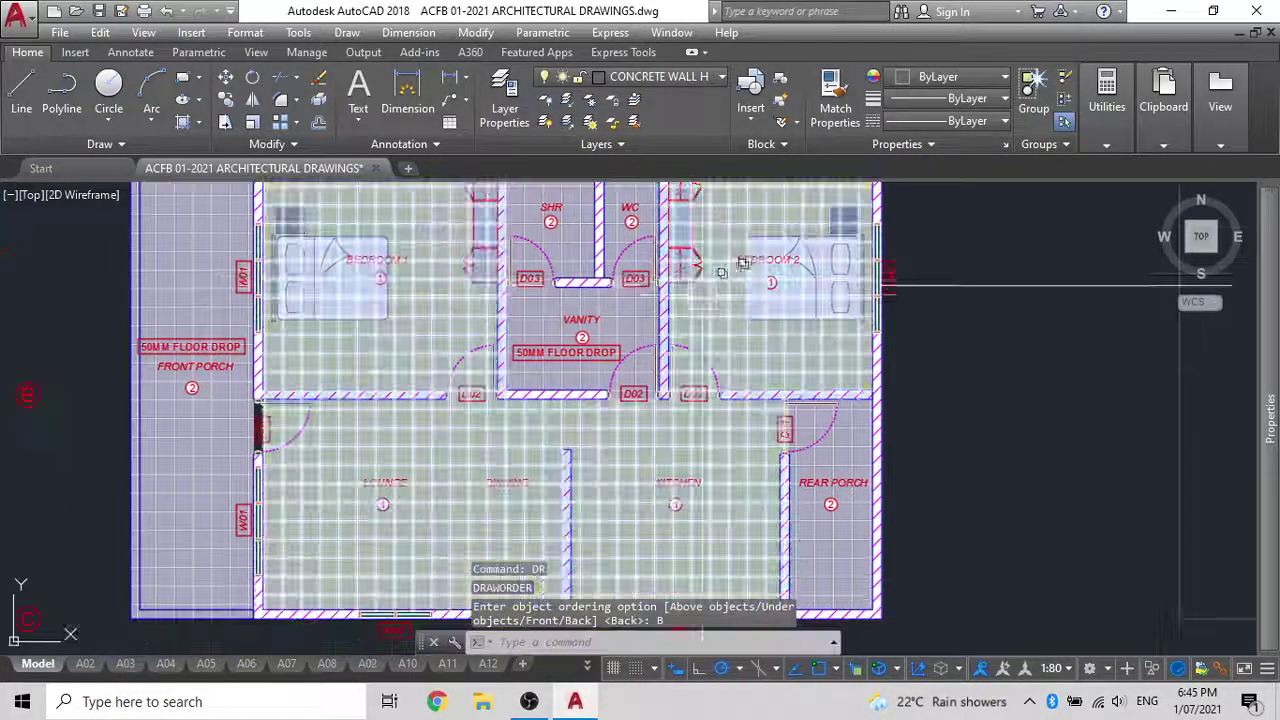
Move the Bedroom 1 and Bedroom 2 name labels and their circled number tags straight down, clear of the beds
middle_drag(449, 291, 537, 372)
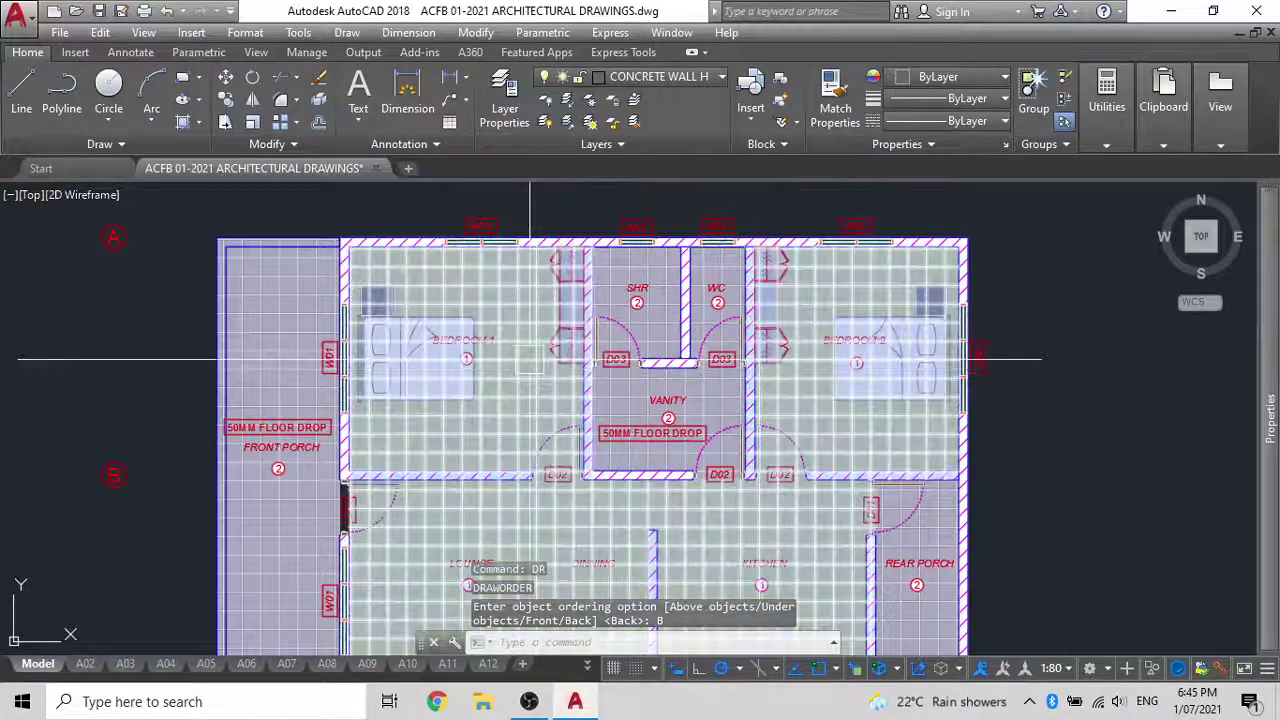
scroll(476, 352, up, 2)
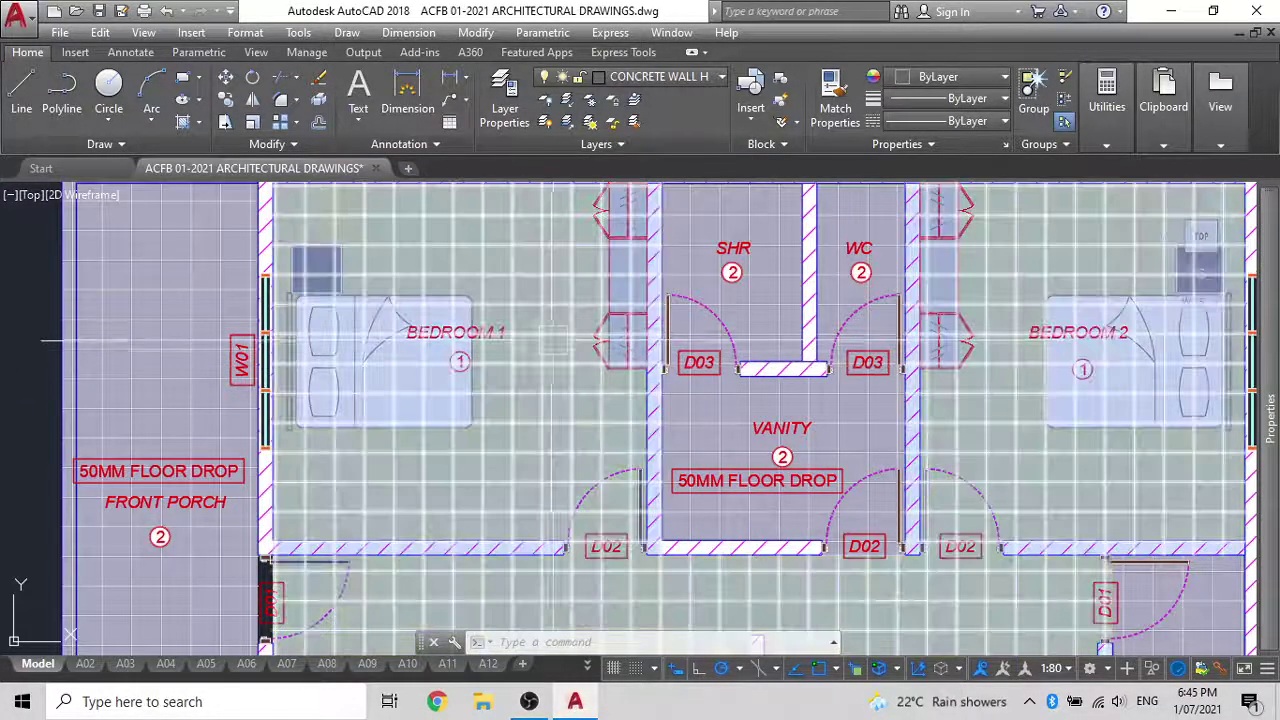
middle_drag(652, 332, 533, 355)
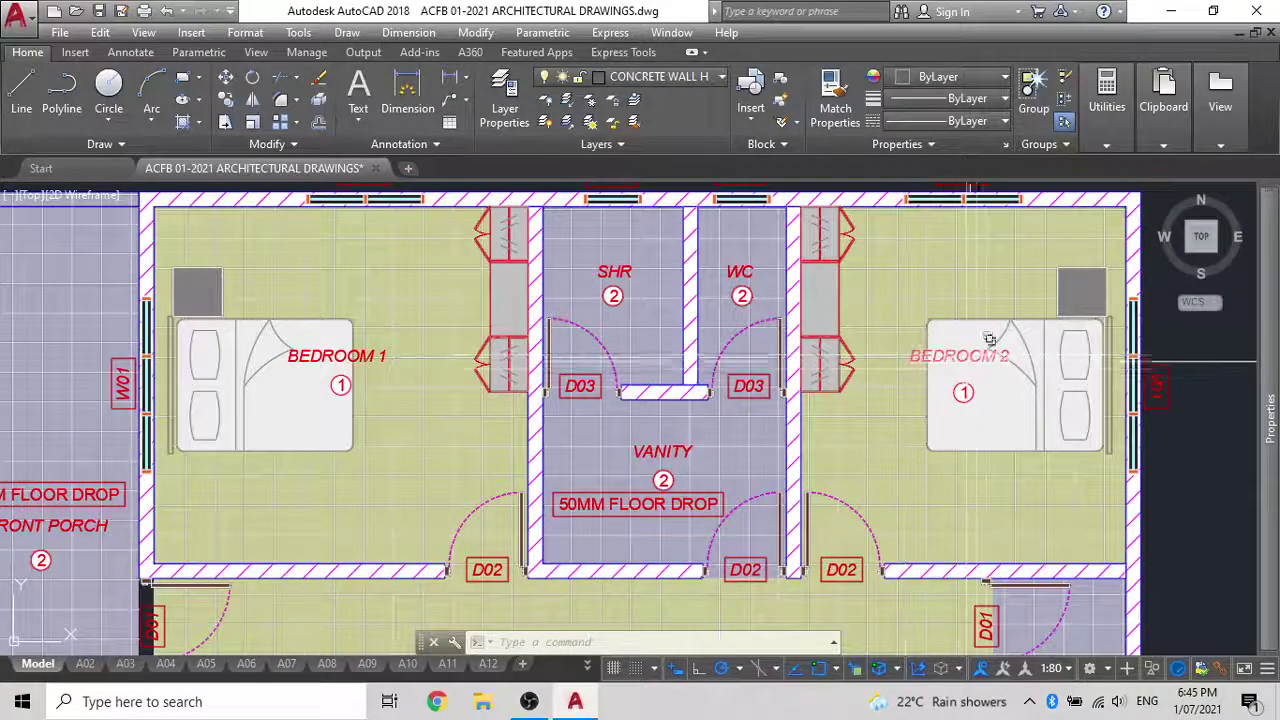
click(973, 391)
click(942, 358)
middle_drag(798, 403, 1049, 308)
click(634, 250)
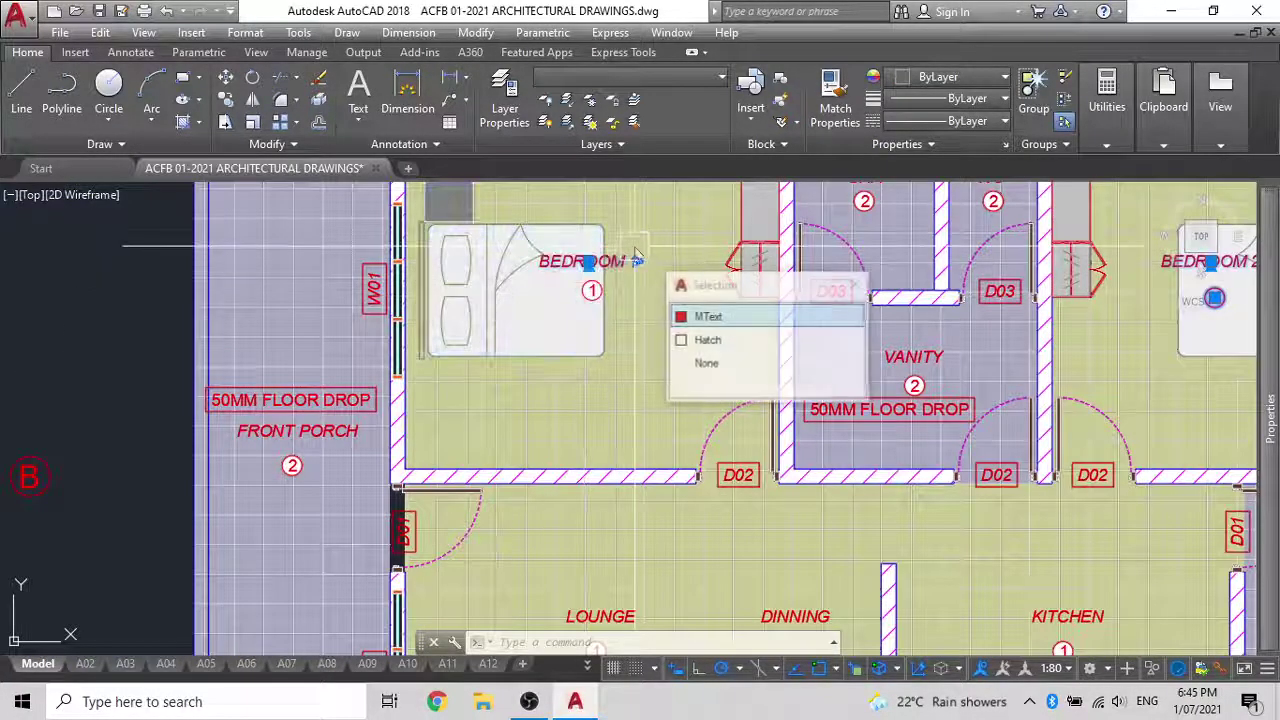
click(602, 290)
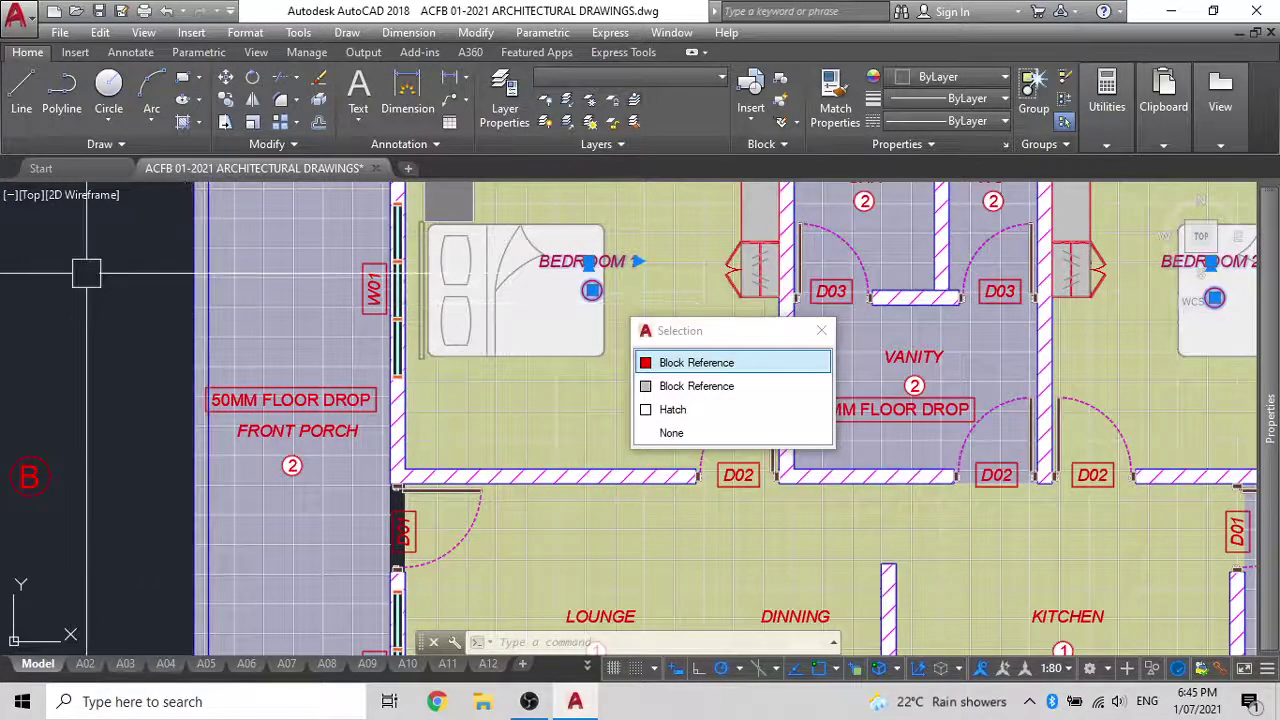
text(m)
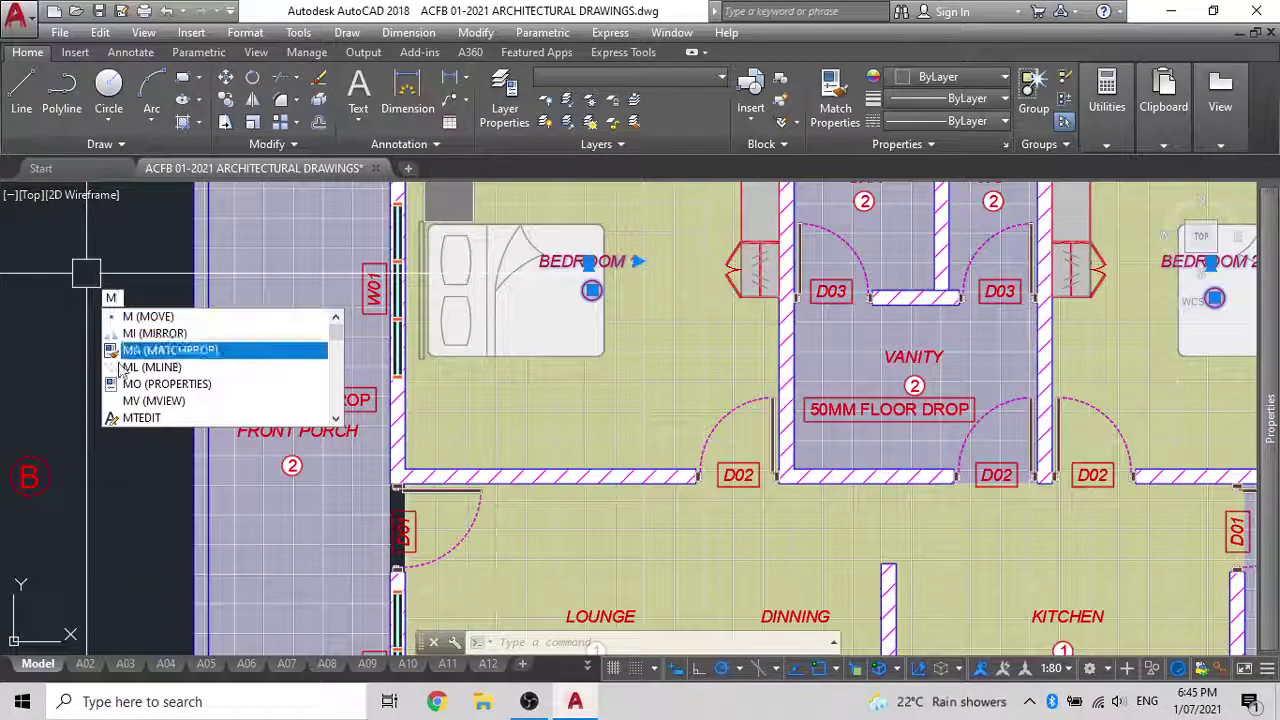
click(144, 315)
click(100, 286)
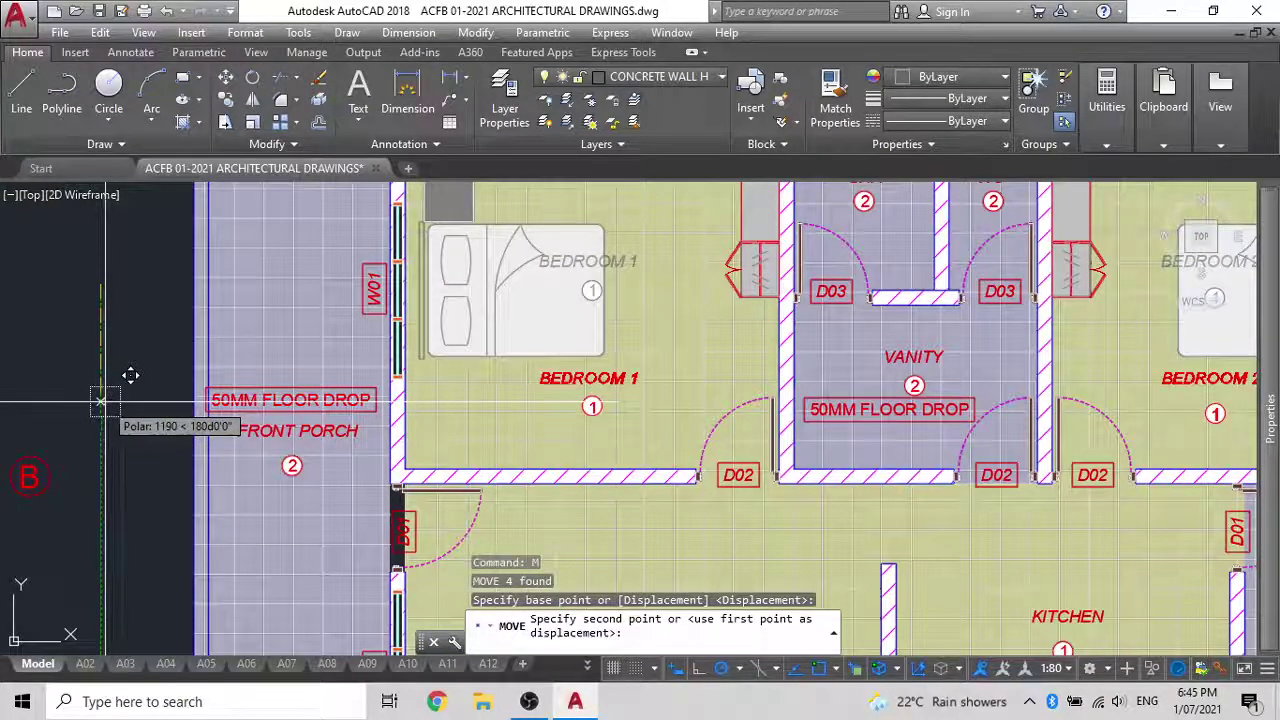
key(Escape)
middle_drag(229, 334, 160, 443)
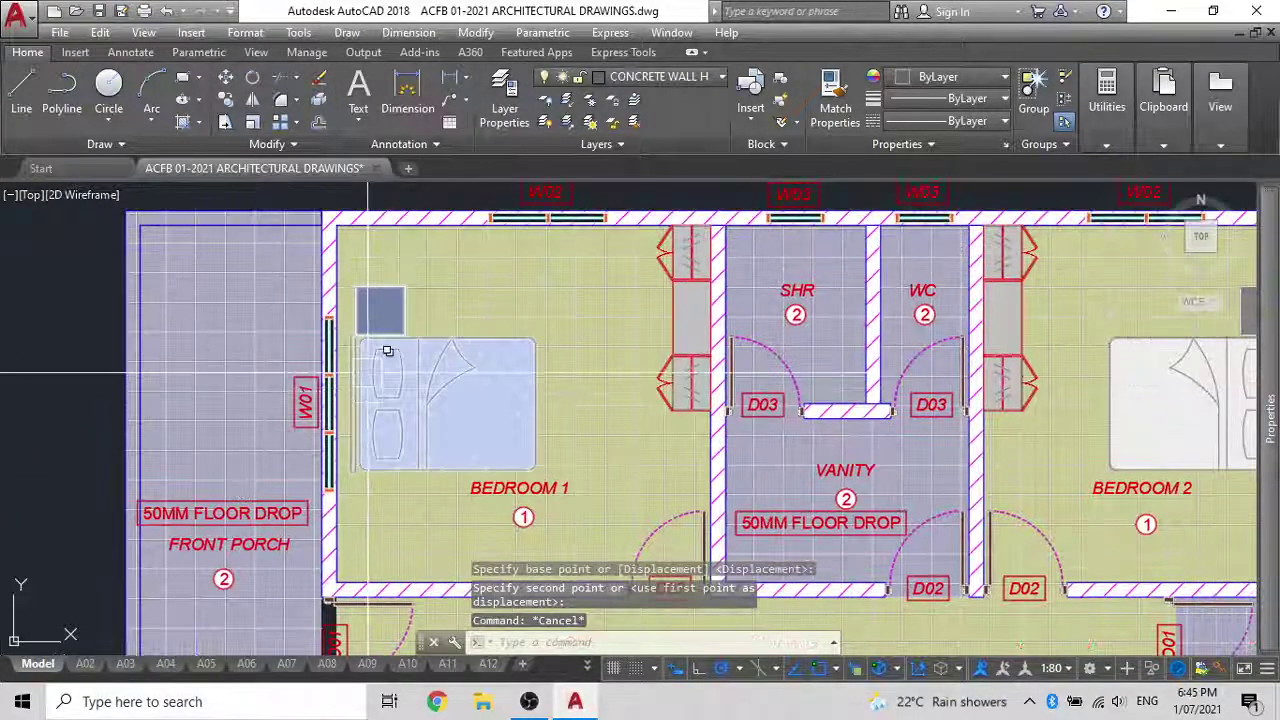
click(367, 373)
middle_drag(528, 340, 358, 322)
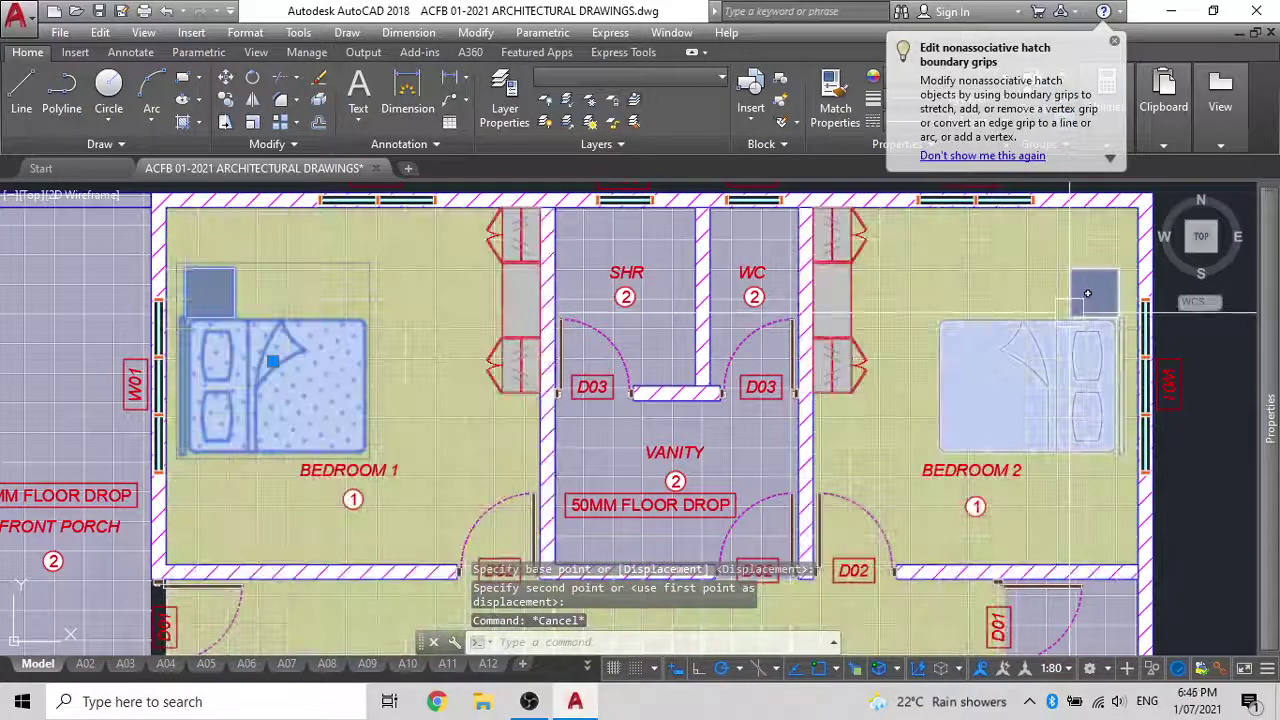
key(Escape)
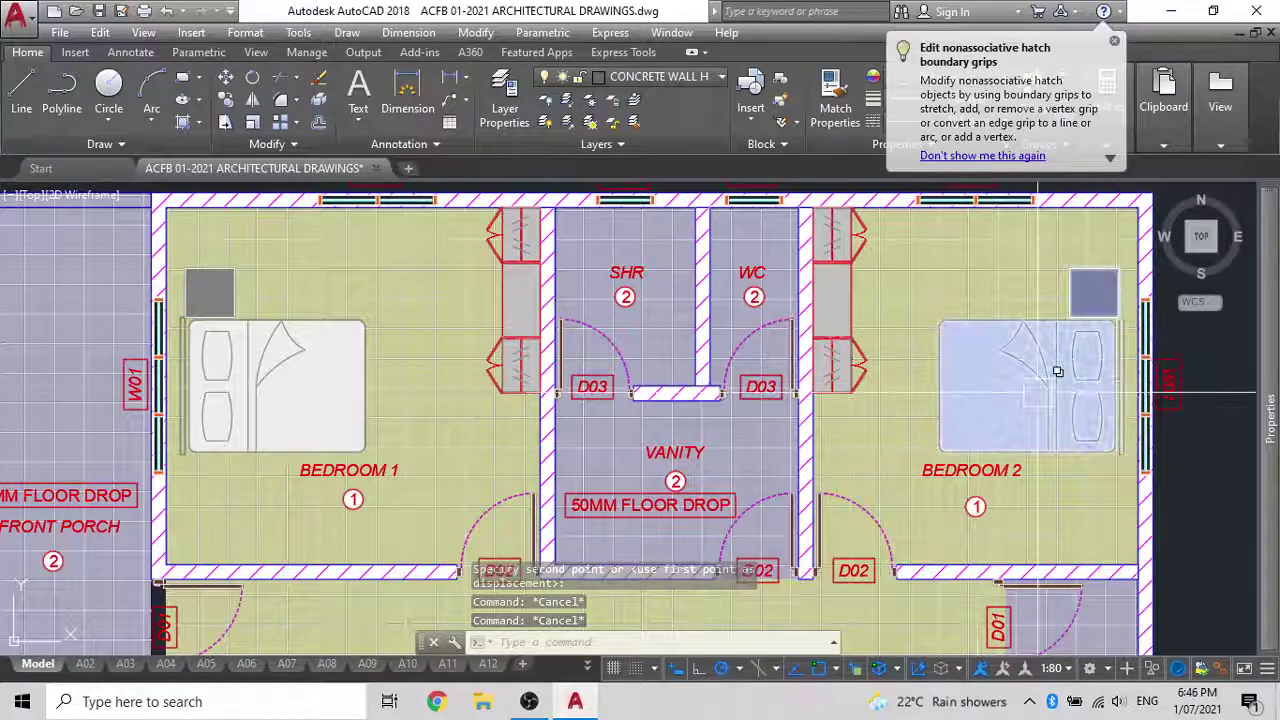
click(271, 431)
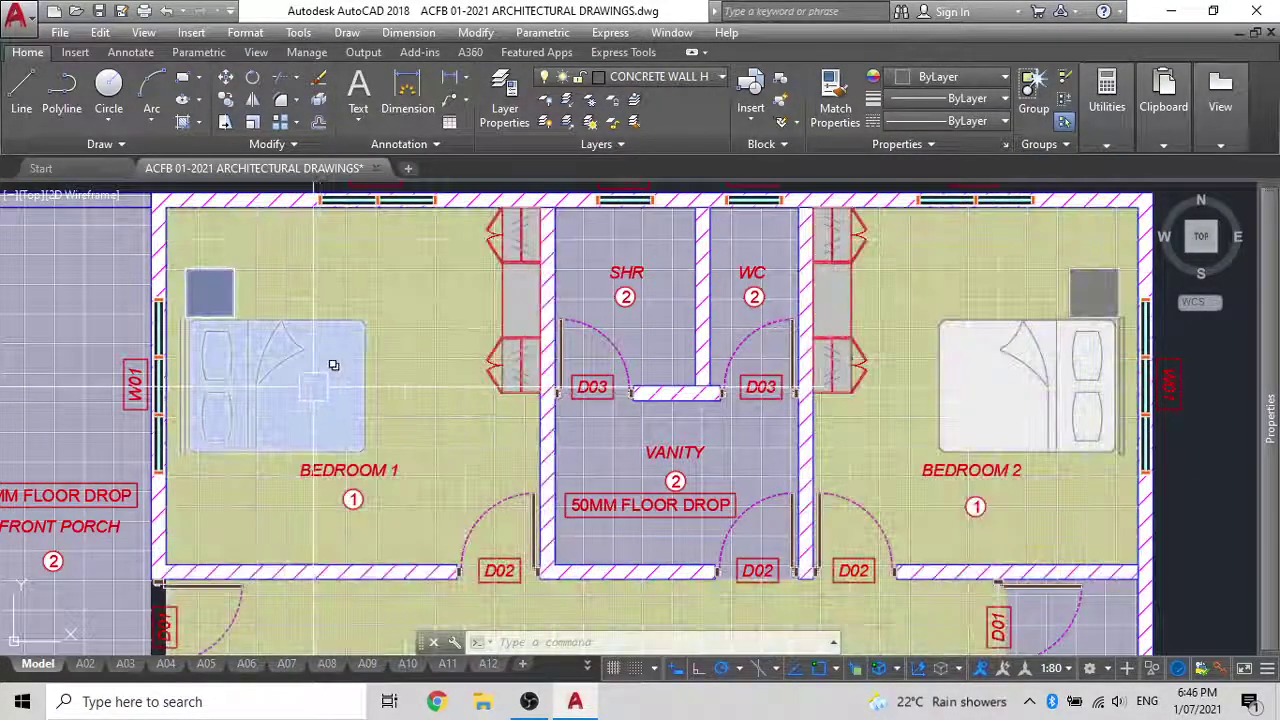
click(231, 369)
key(Escape)
click(220, 327)
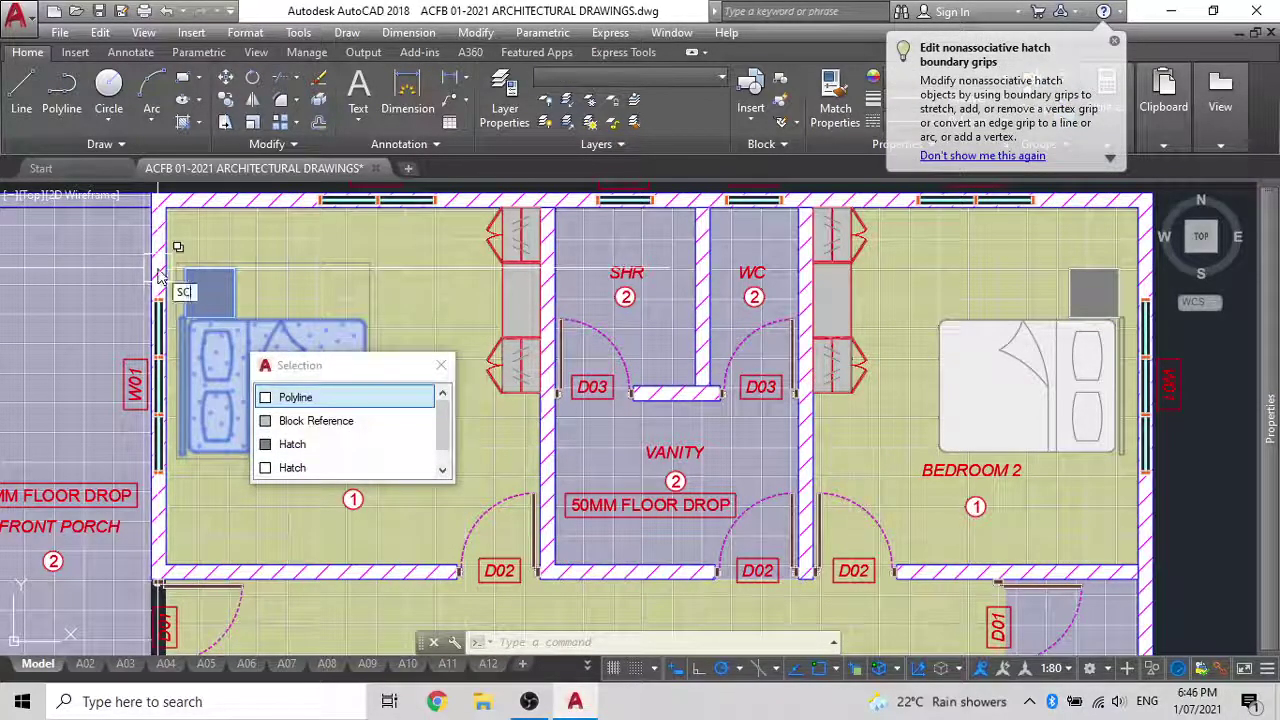
key(Return)
scroll(185, 467, up, 4)
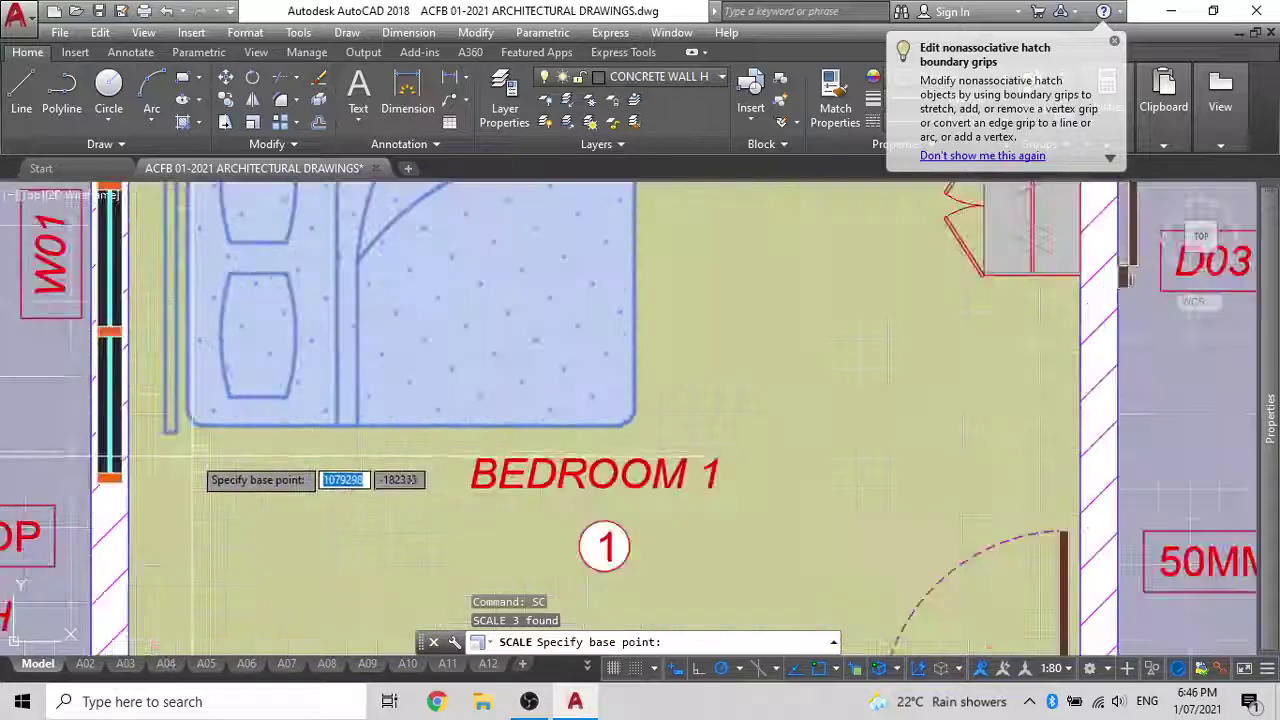
click(166, 432)
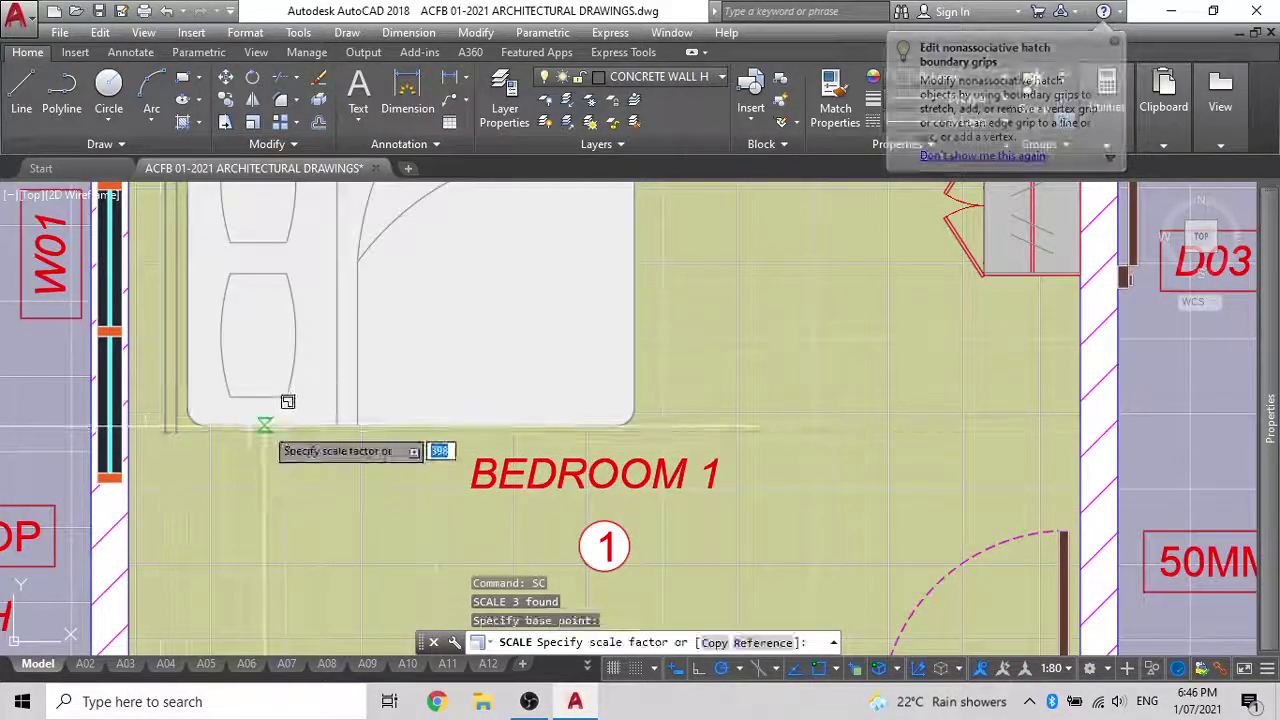
click(166, 432)
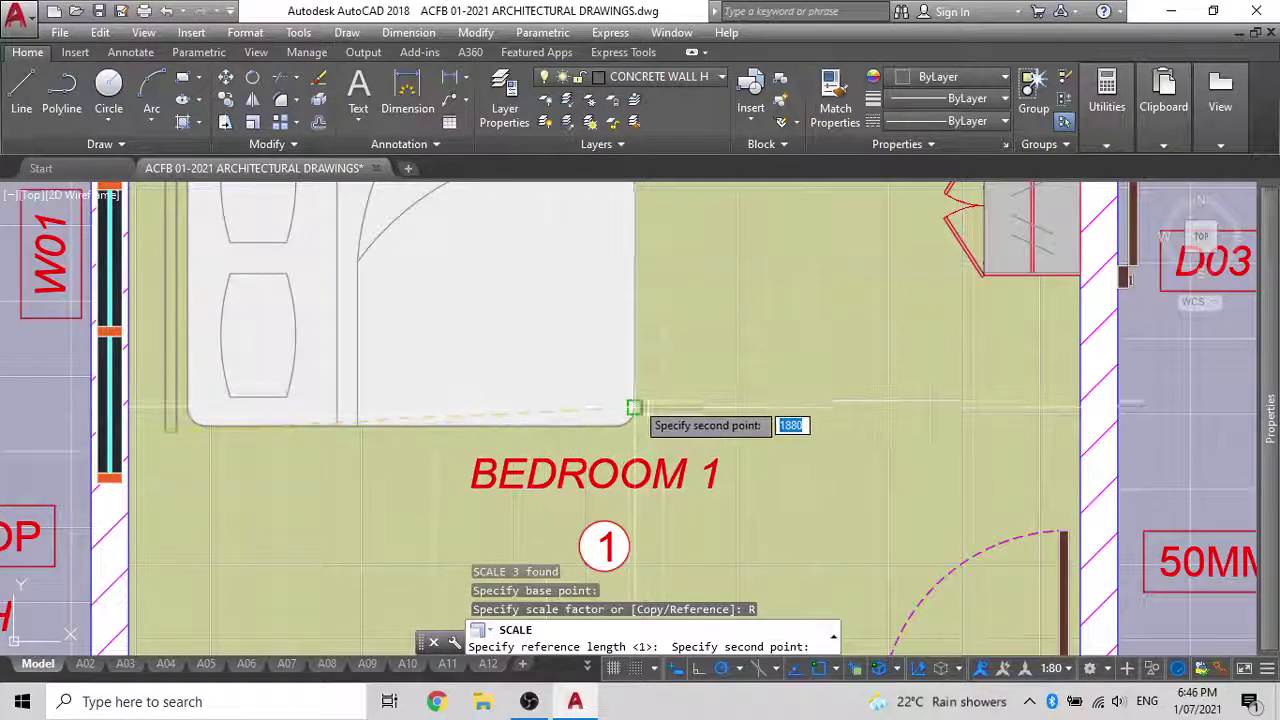
click(640, 428)
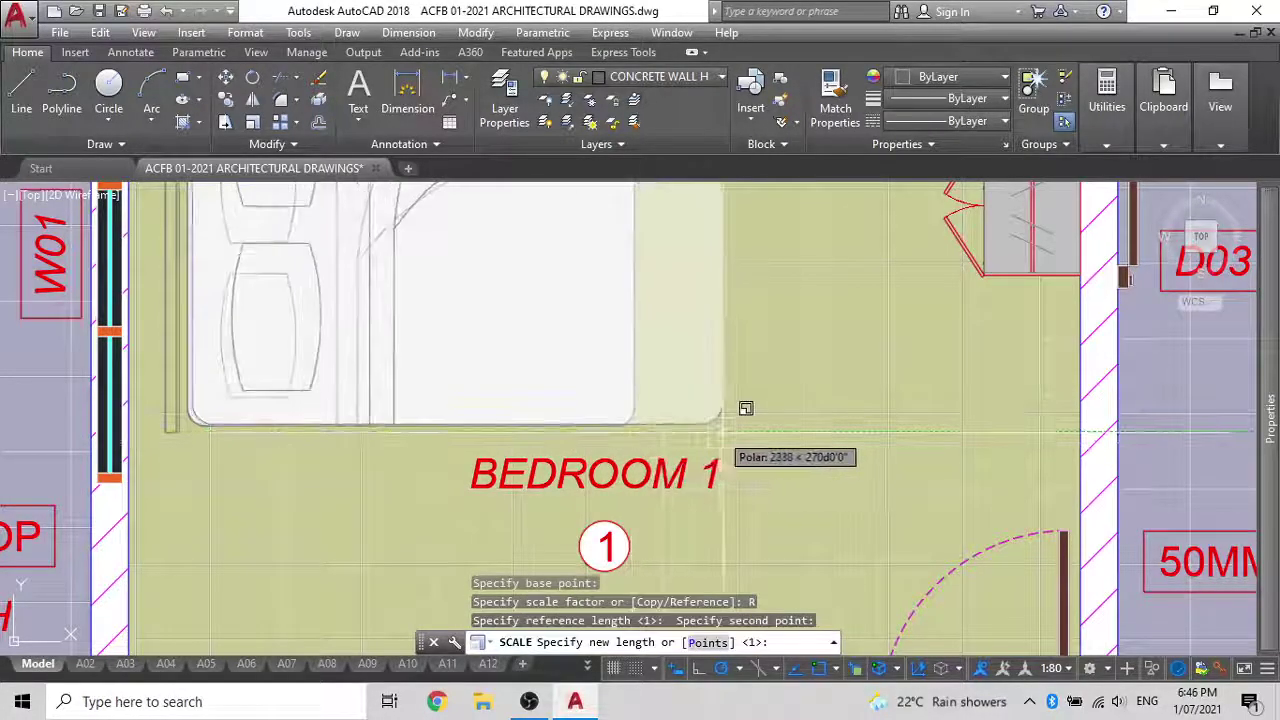
scroll(760, 407, down, 5)
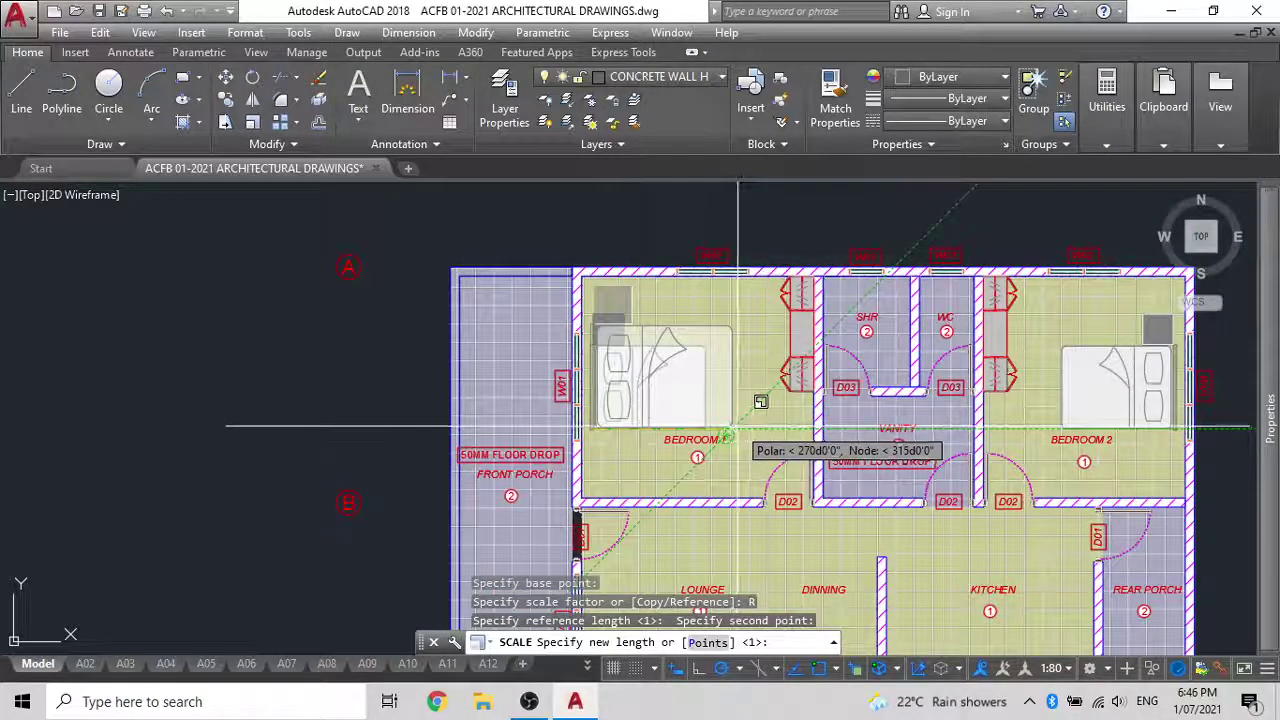
key(Escape)
Group the washbasin counter, toilet and shower fittings of the bathroom between the laundry and Bedroom 2 in the existing plan
middle_drag(723, 427, 622, 302)
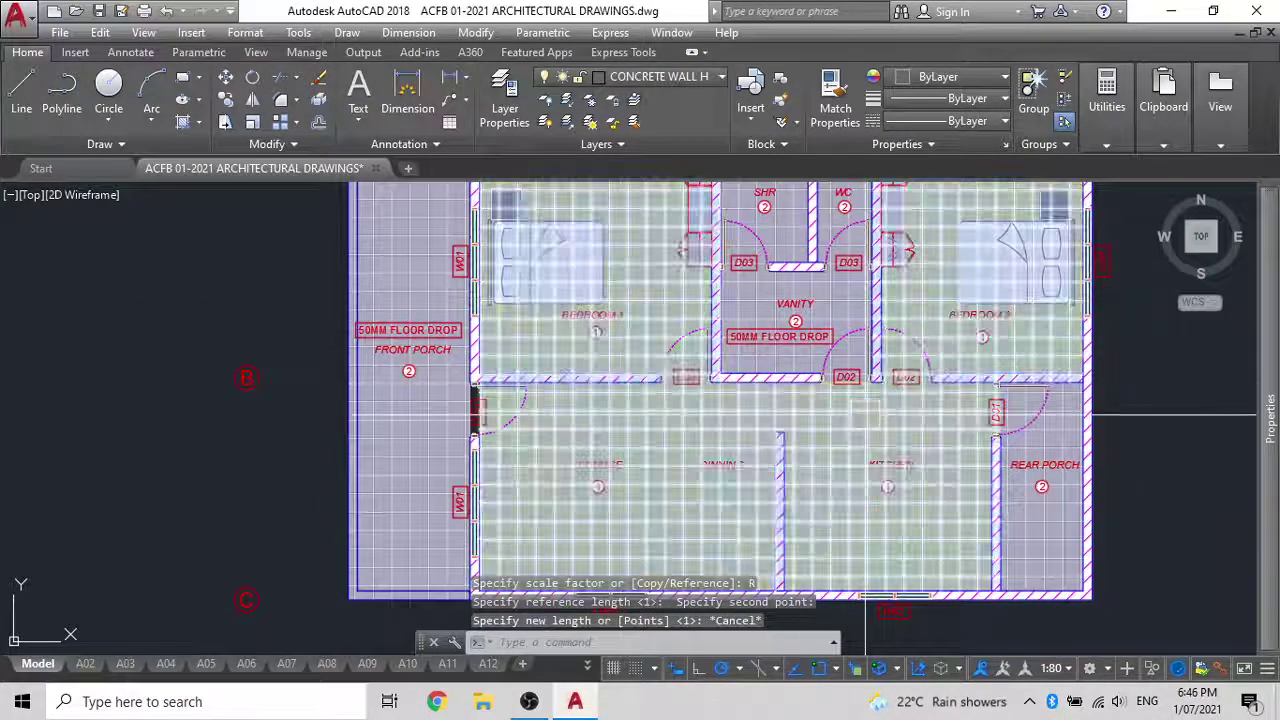
middle_drag(847, 393, 745, 470)
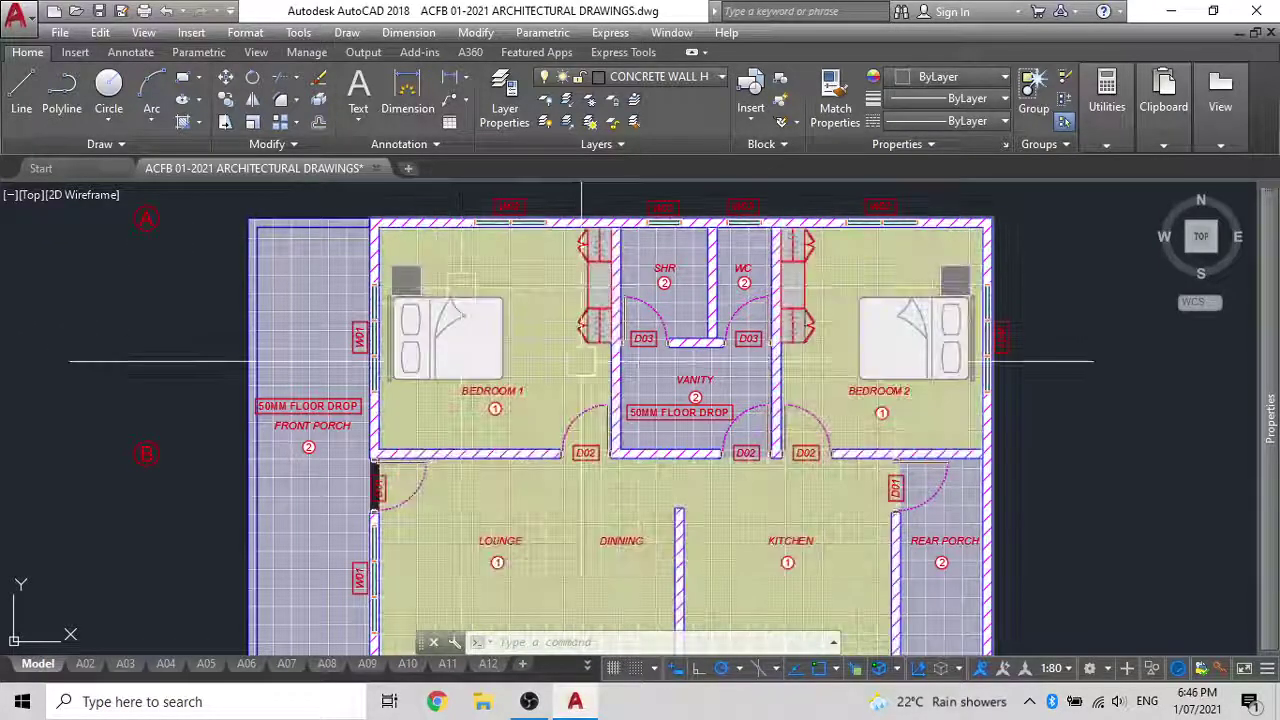
scroll(613, 347, down, 6)
middle_drag(620, 349, 630, 248)
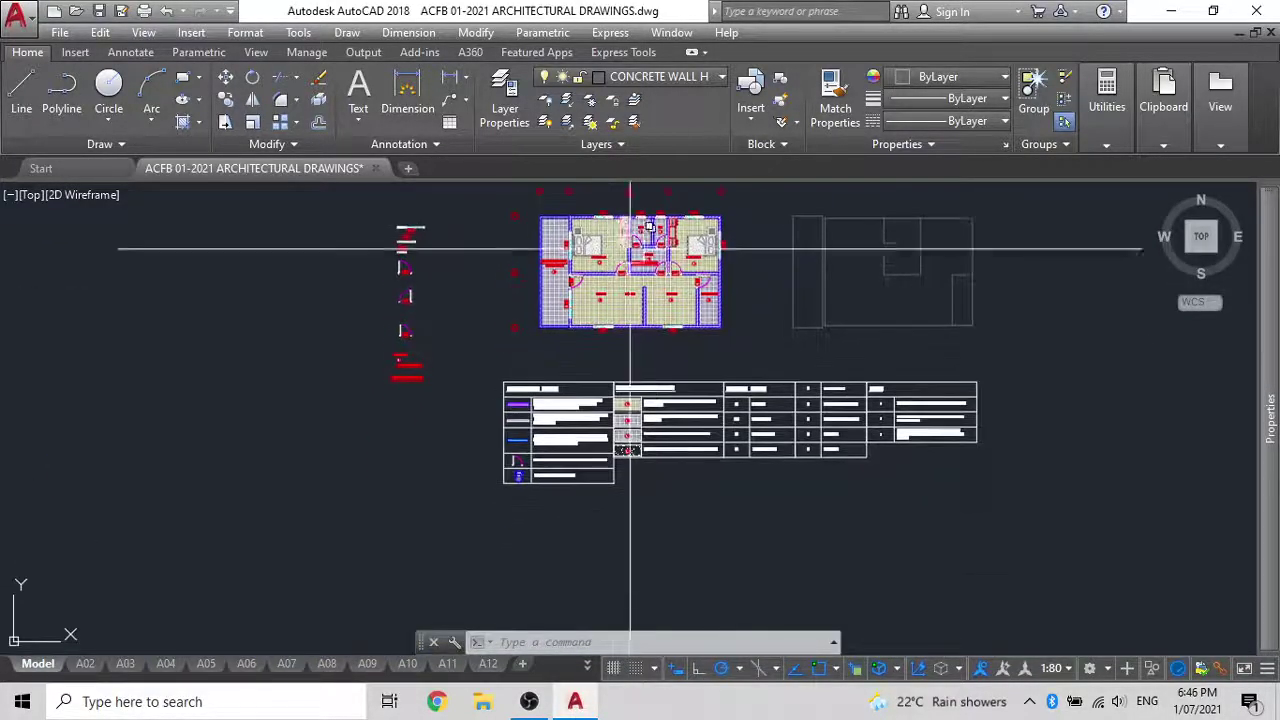
scroll(510, 460, up, 12)
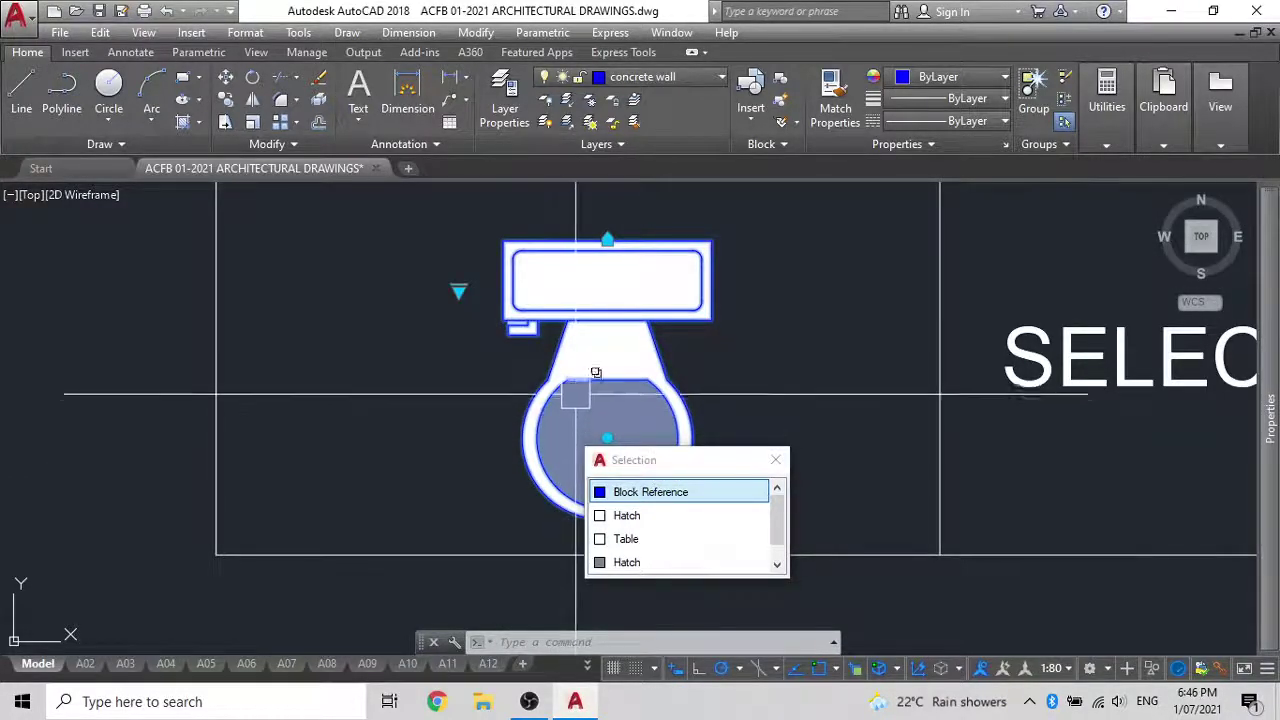
scroll(571, 381, down, 8)
middle_drag(571, 381, 571, 640)
scroll(645, 374, down, 4)
middle_drag(546, 462, 509, 211)
scroll(630, 385, up, 10)
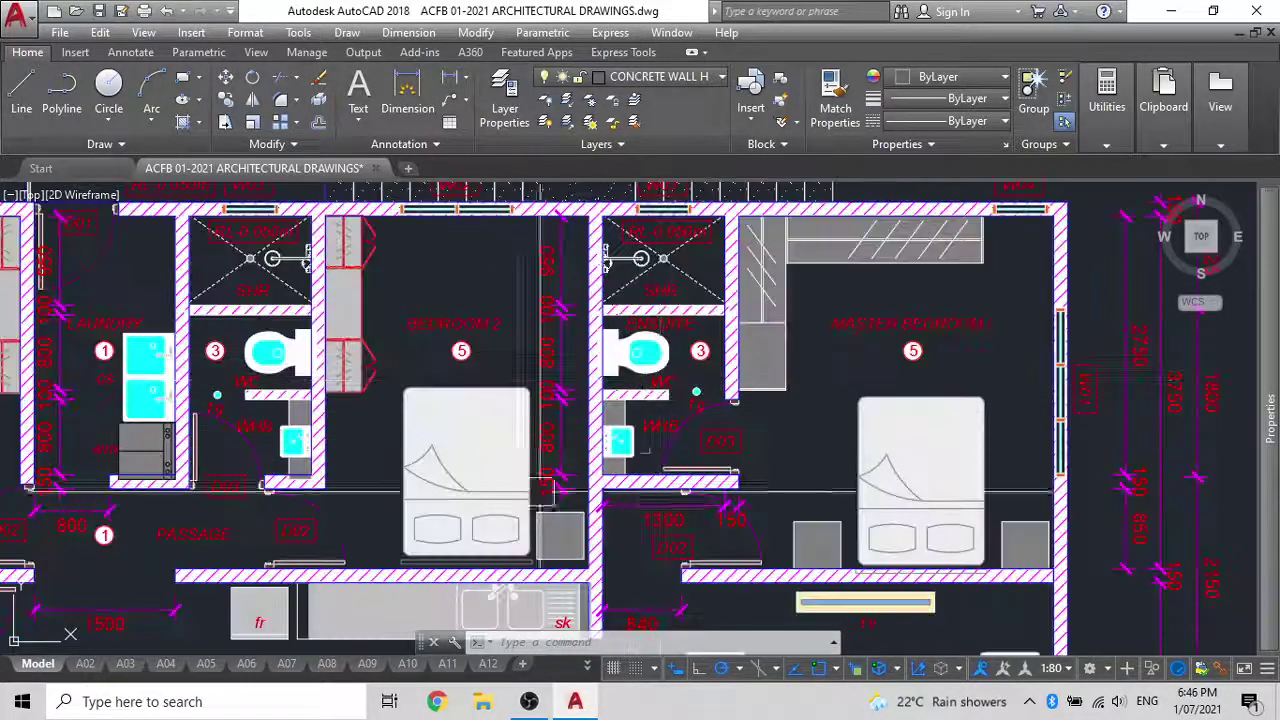
middle_drag(418, 475, 791, 470)
scroll(515, 446, up, 5)
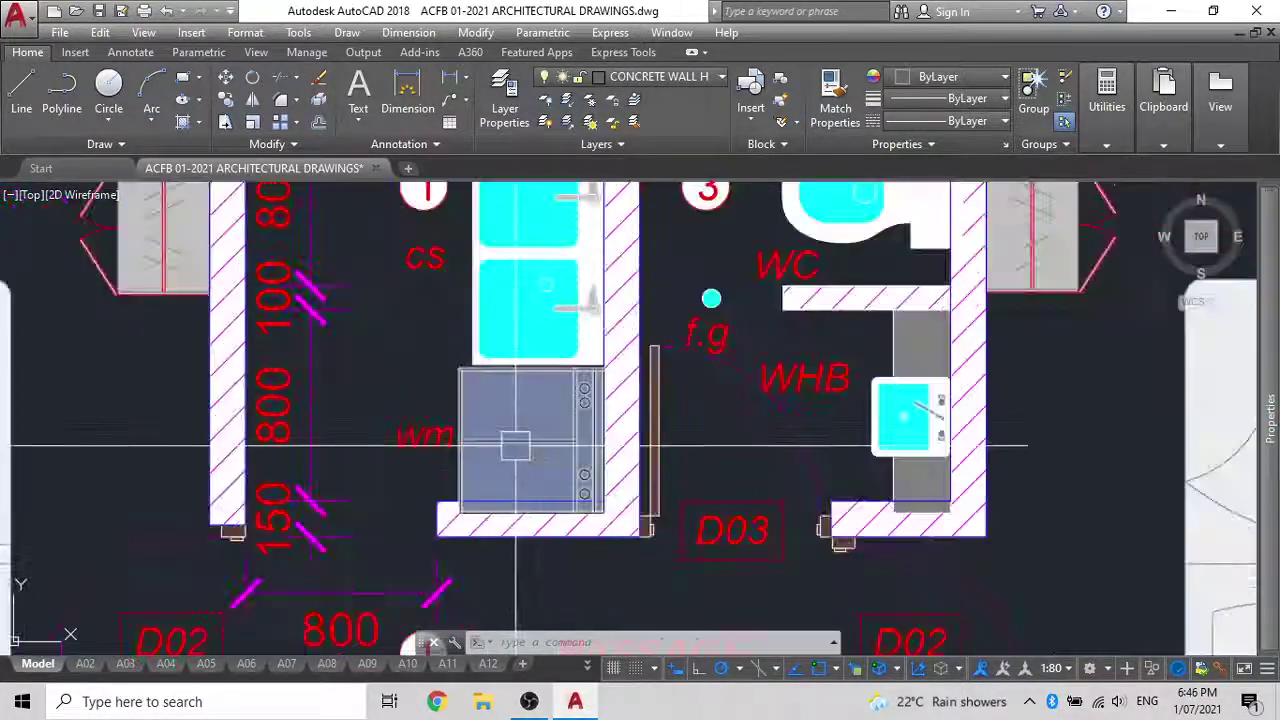
click(908, 430)
scroll(803, 416, down, 2)
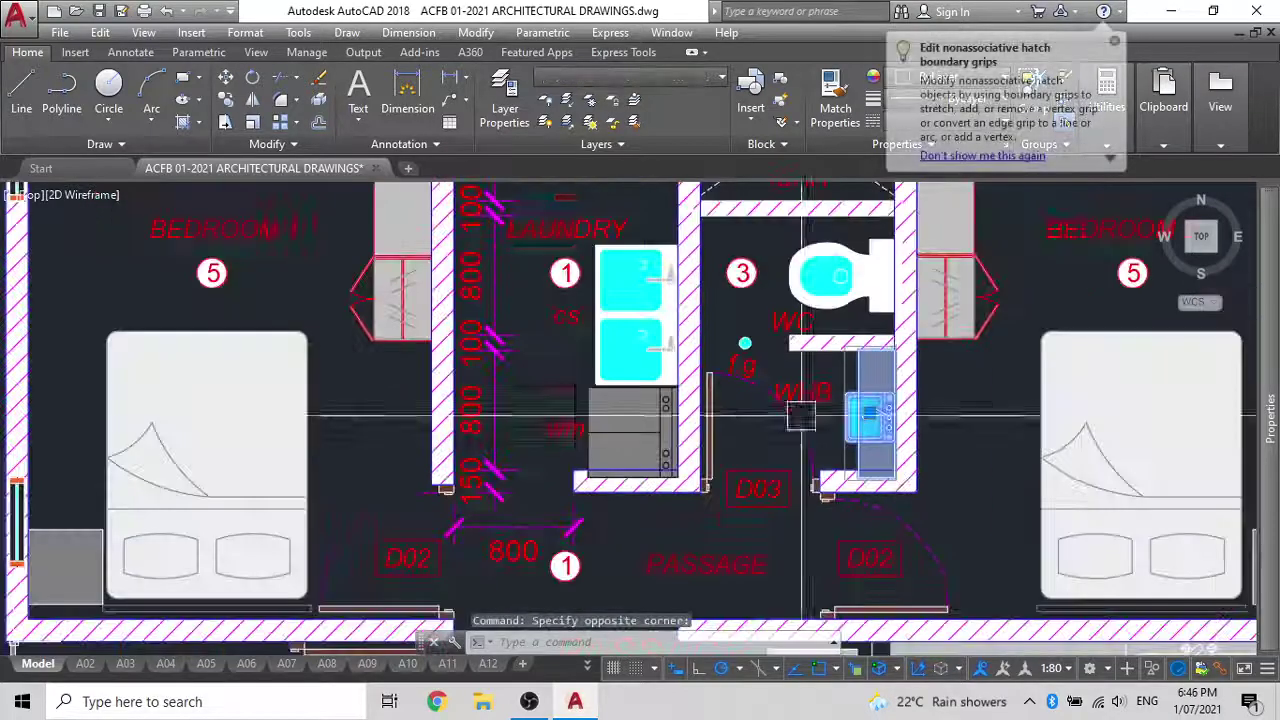
middle_drag(853, 267, 831, 377)
scroll(826, 240, up, 6)
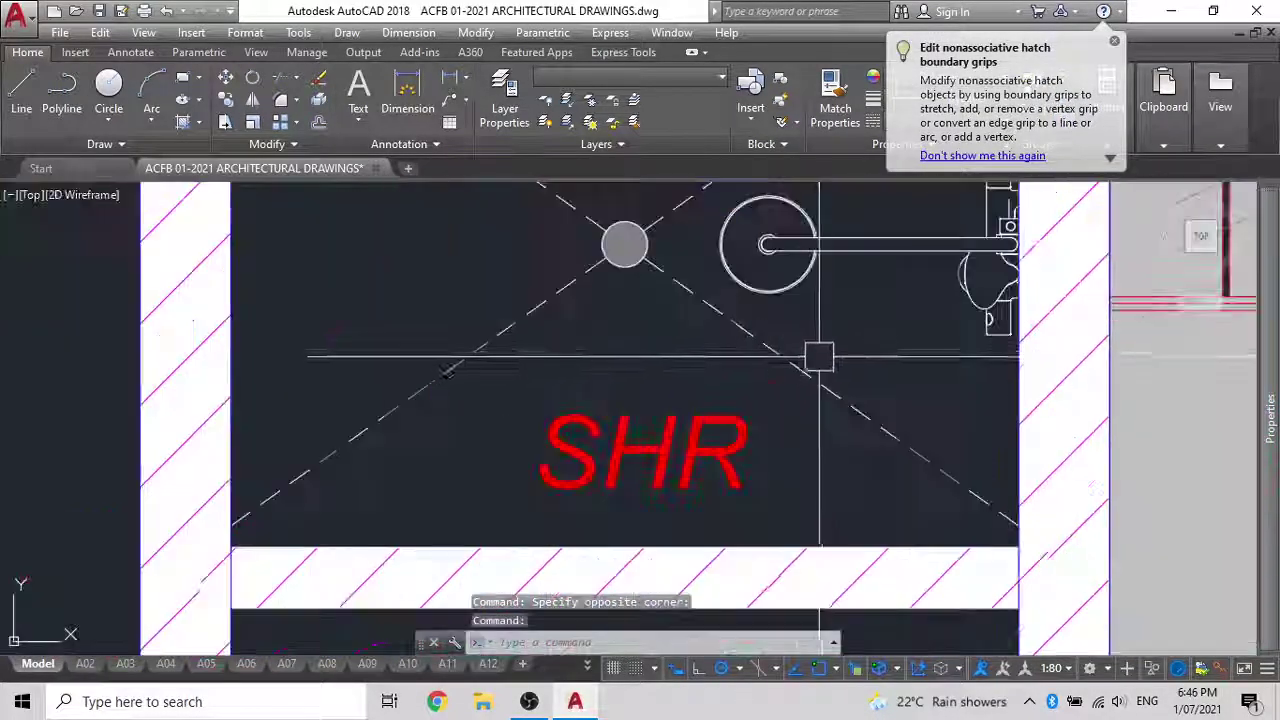
click(885, 335)
click(542, 210)
scroll(650, 450, down, 4)
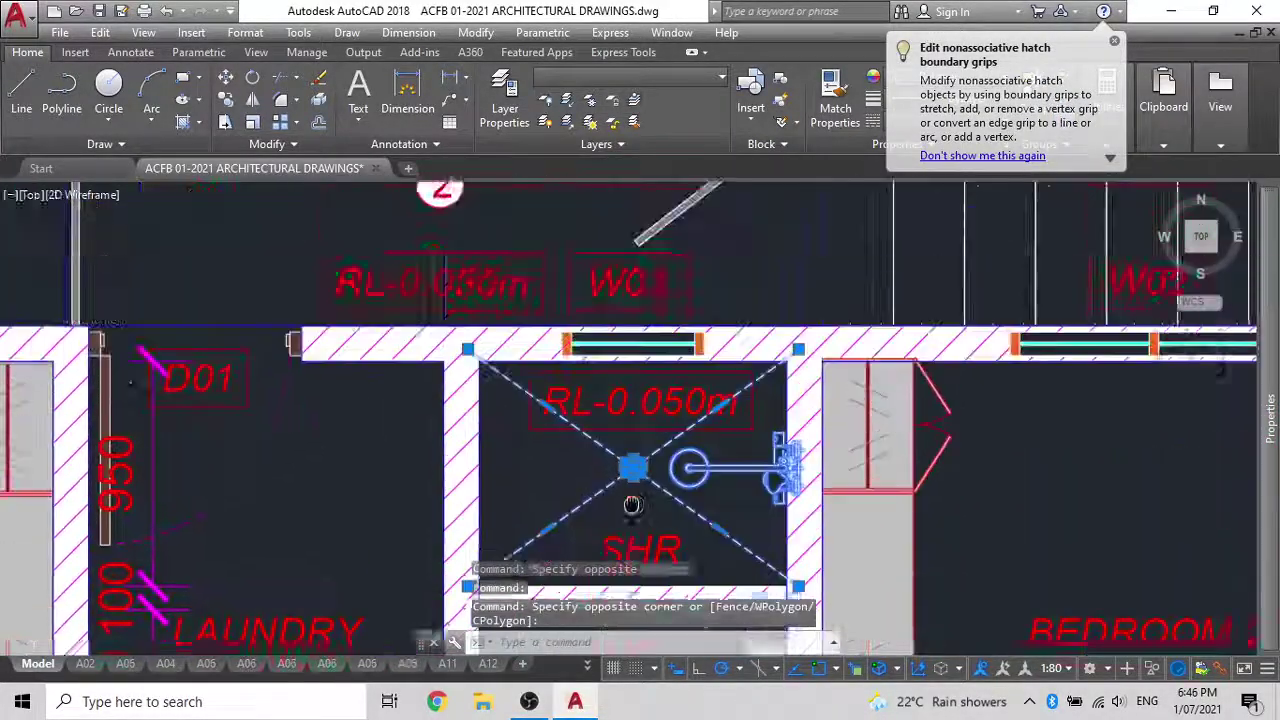
Copy the grouped bathroom fixtures from the existing plan into the empty space above the new house floor plan
click(655, 487)
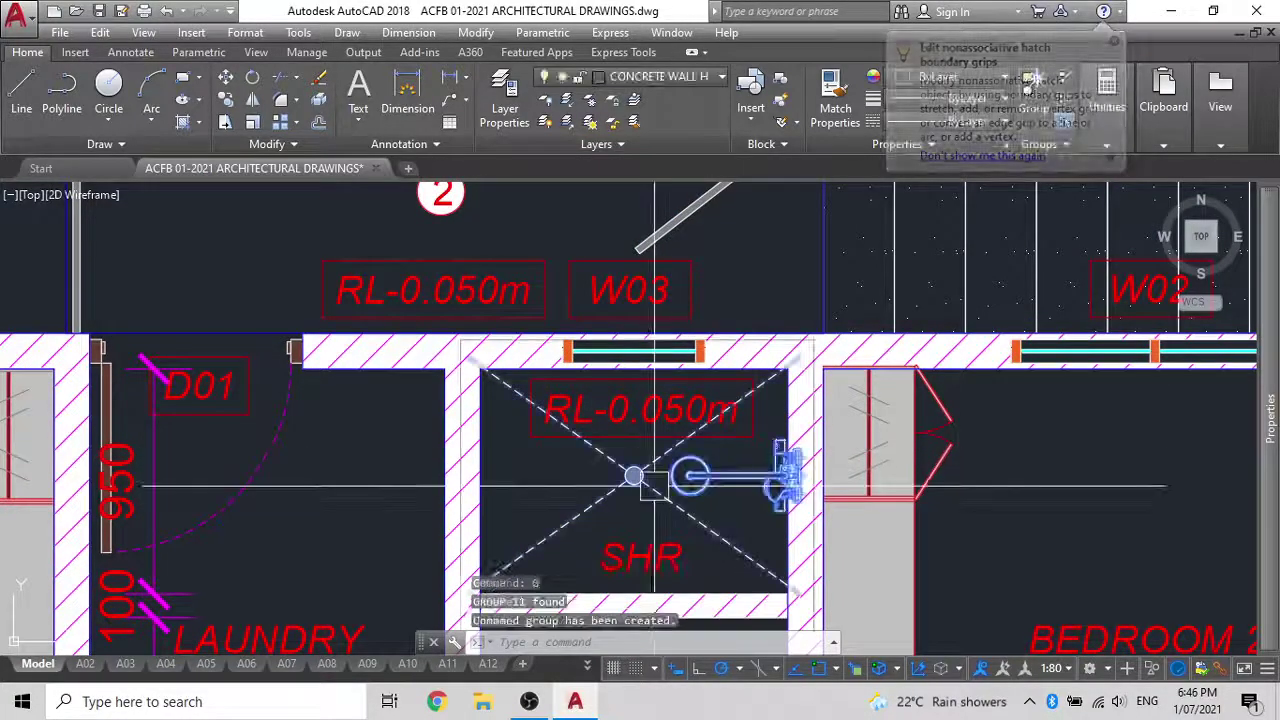
scroll(717, 409, down, 8)
scroll(660, 280, up, 10)
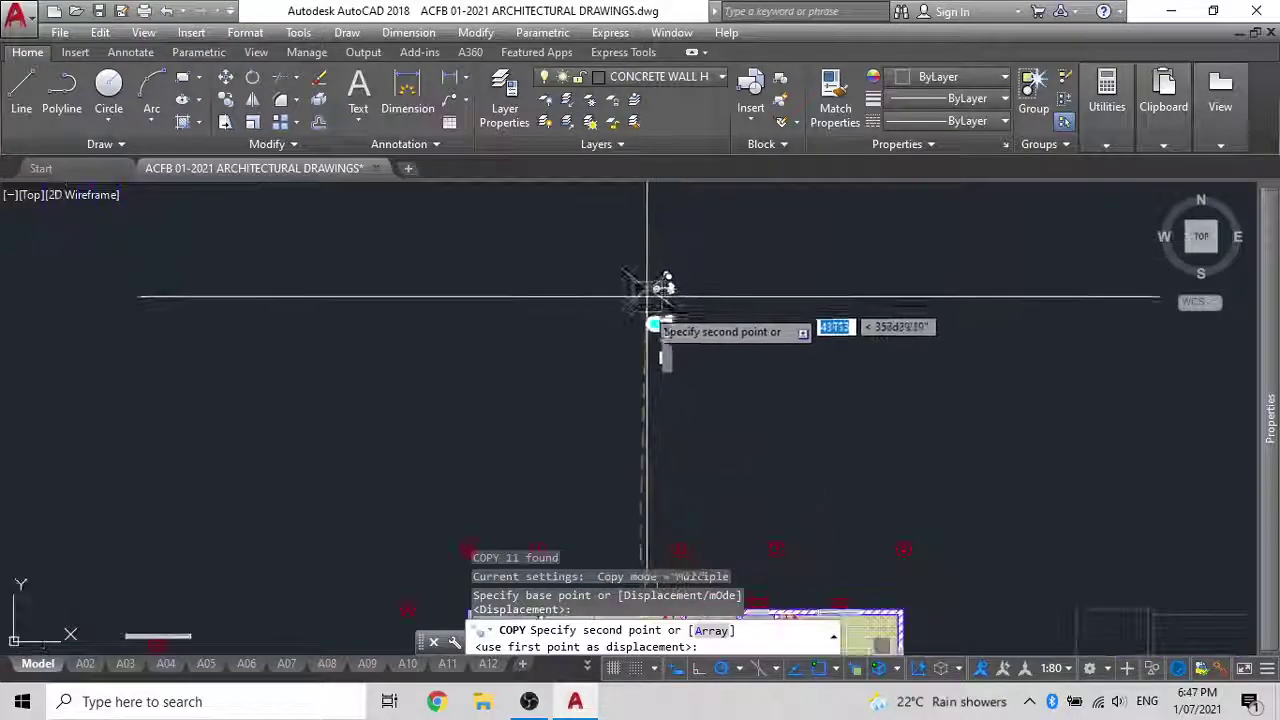
click(663, 335)
key(Escape)
Ungroup the copied set of shower, toilet and washbasin, accepting the outer group that holds all three
scroll(680, 402, up, 5)
click(682, 396)
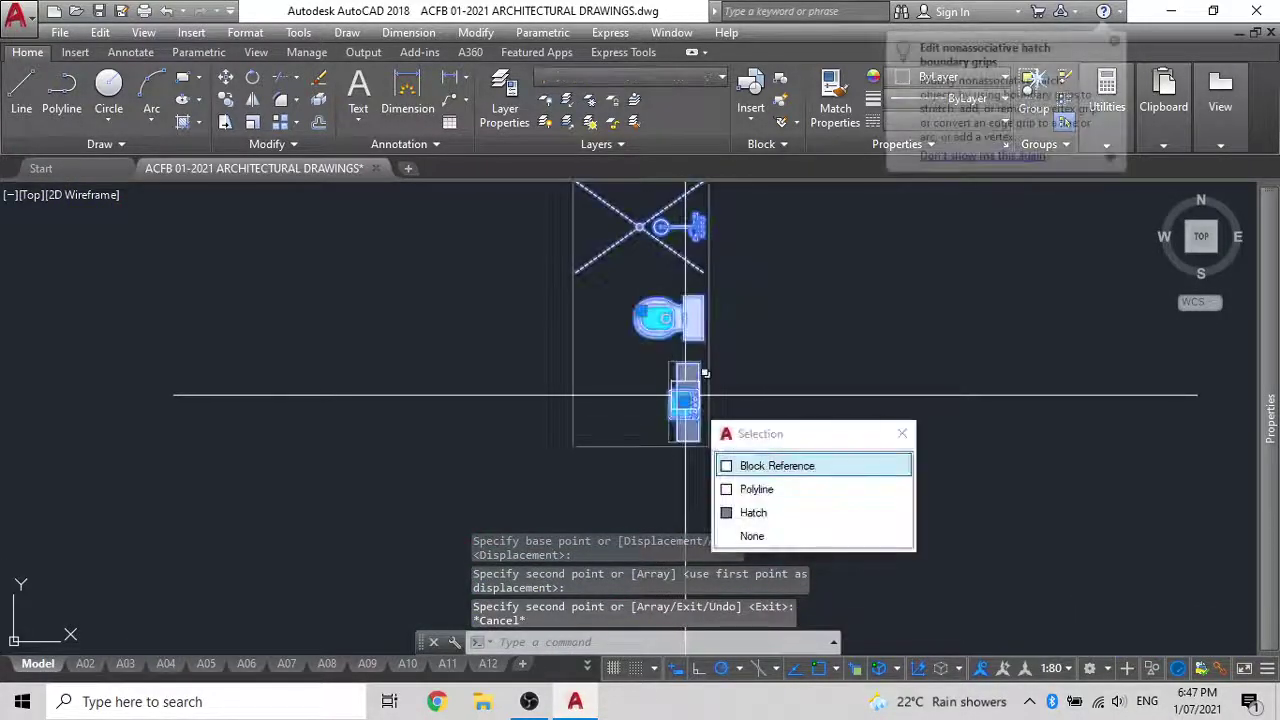
text(UNG)
key(Return)
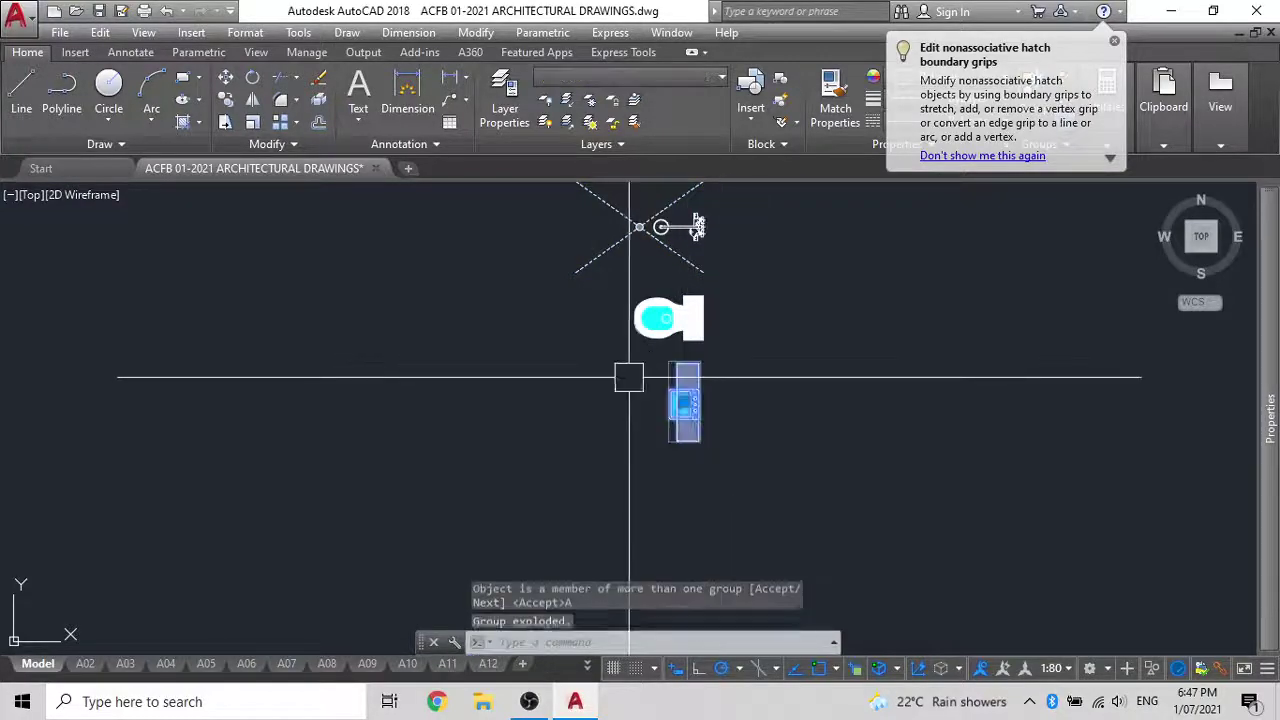
Move the copied washbasin counter from above the house plan into the vanity room, to the left of the VANITY label
text(m)
key(Return)
scroll(751, 401, up, 5)
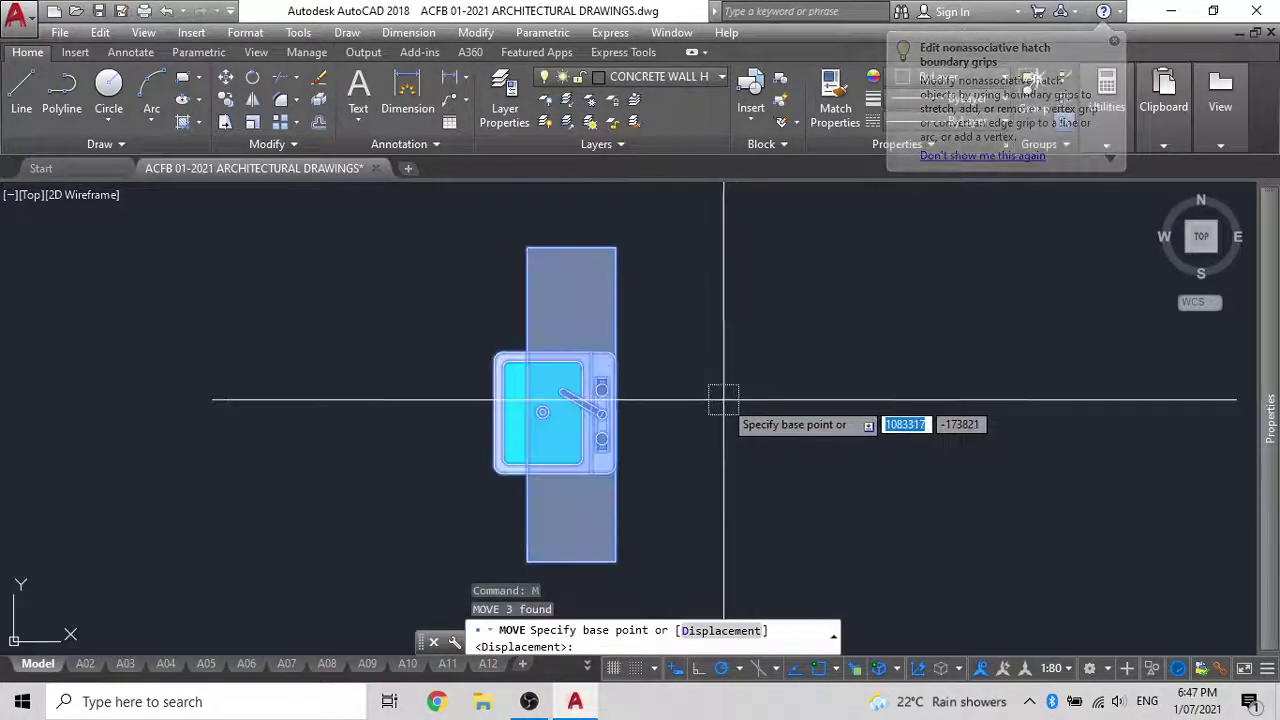
click(615, 408)
scroll(632, 350, down, 5)
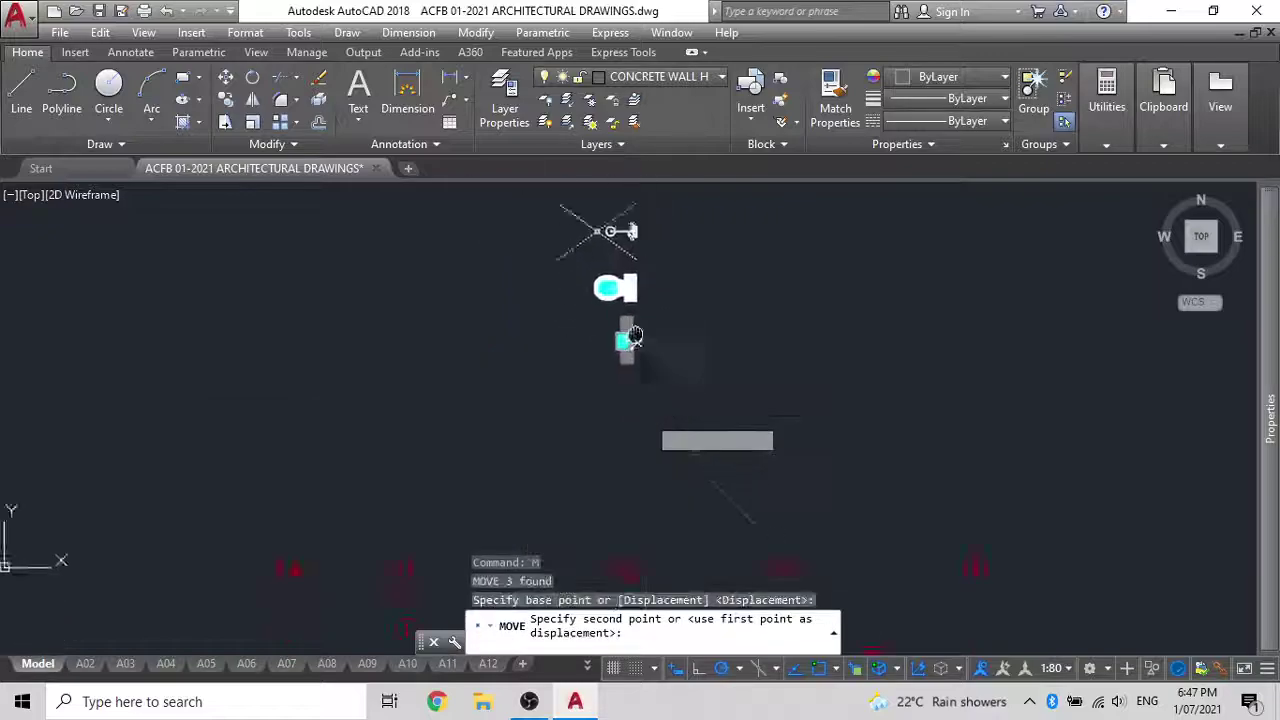
scroll(565, 360, up, 6)
scroll(690, 508, up, 2)
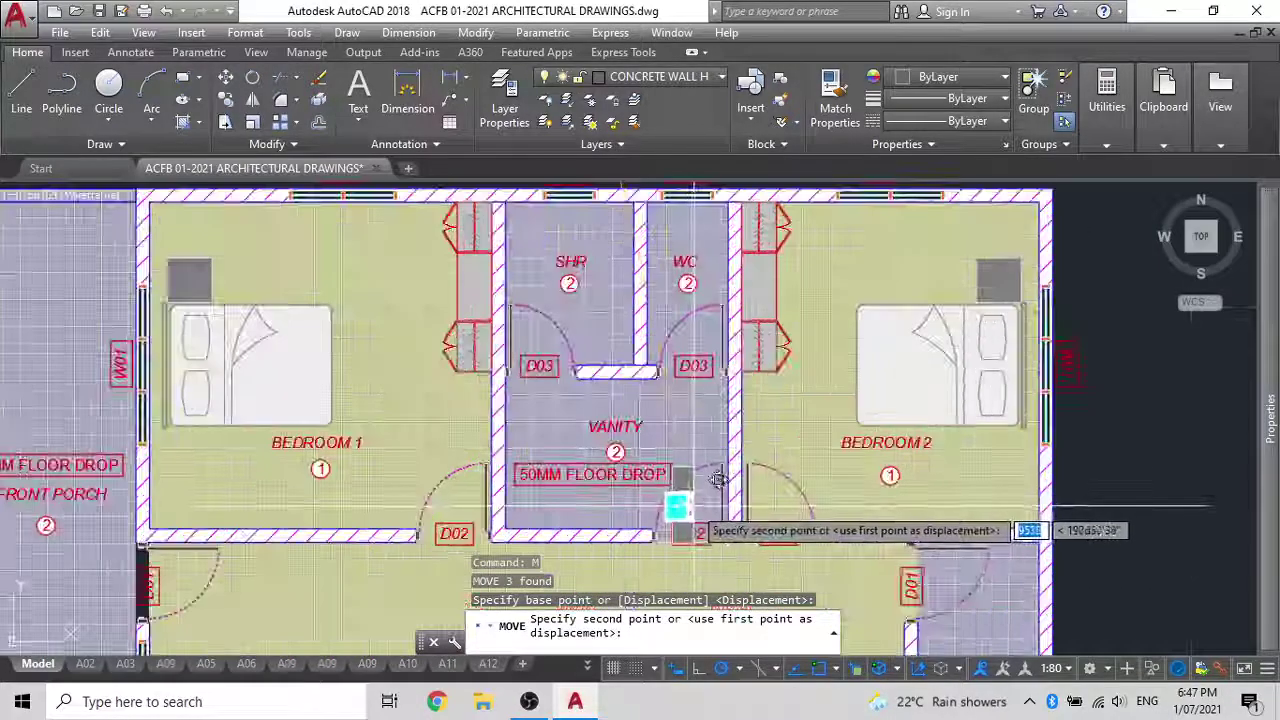
scroll(750, 458, up, 4)
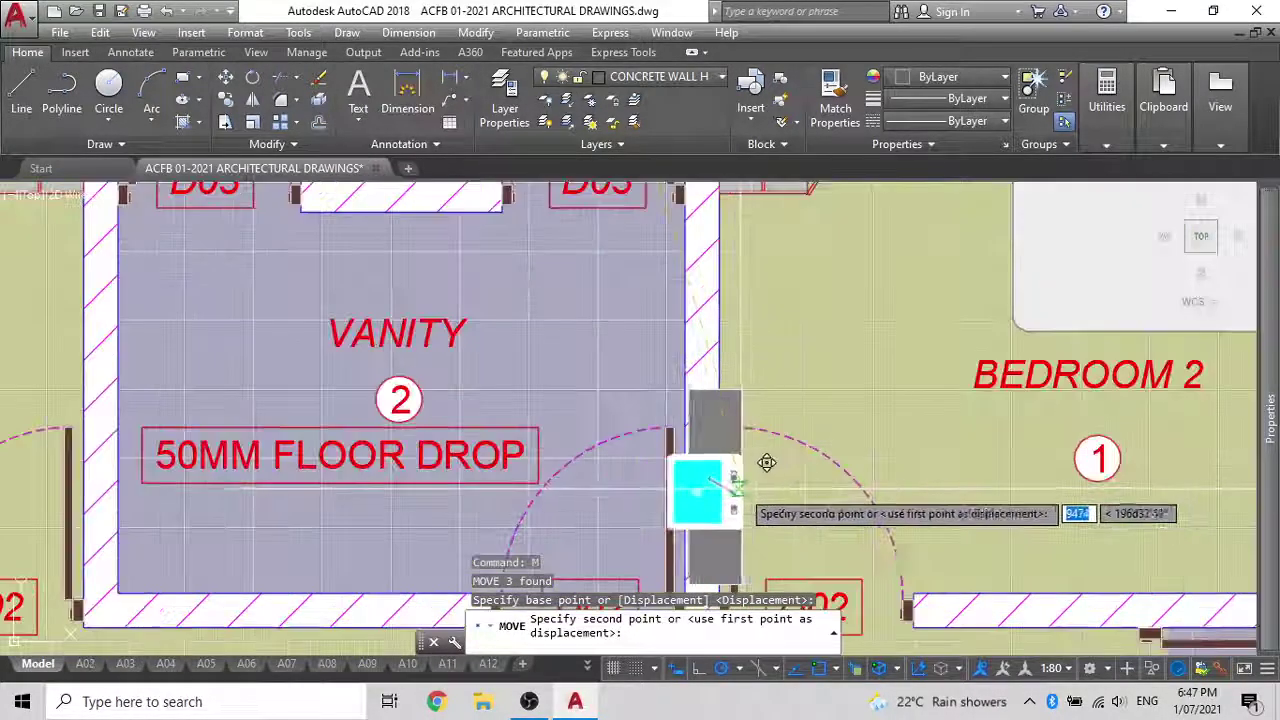
scroll(530, 450, down, 1)
middle_drag(335, 422, 478, 452)
click(498, 441)
key(Escape)
Try to mirror the washbasin counter about a horizontal line, erasing the original
click(485, 447)
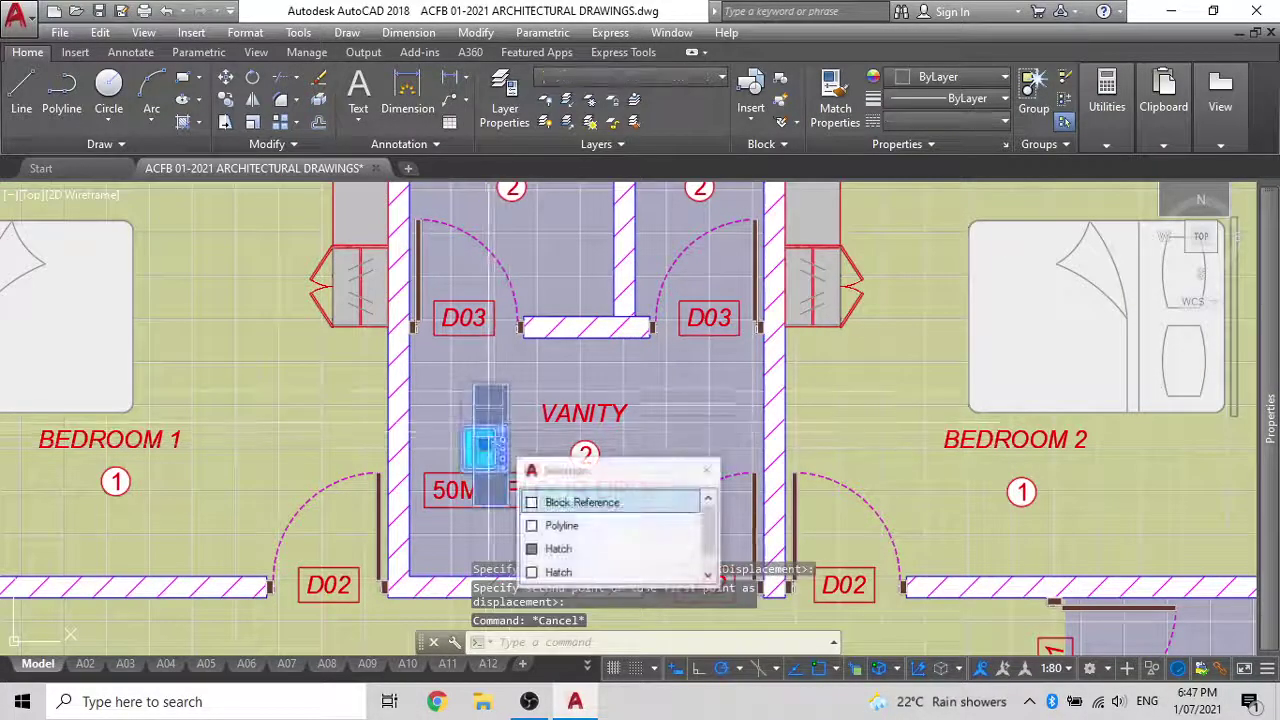
text(MI)
key(Return)
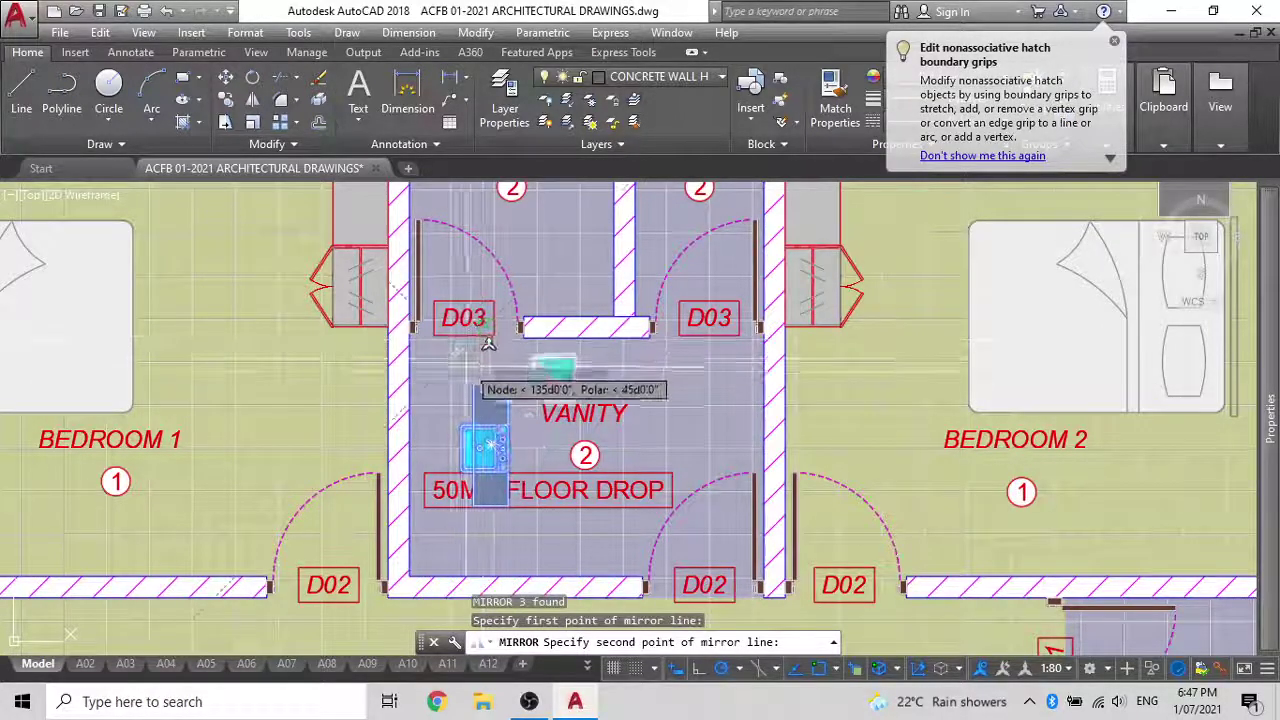
text(Y)
key(Return)
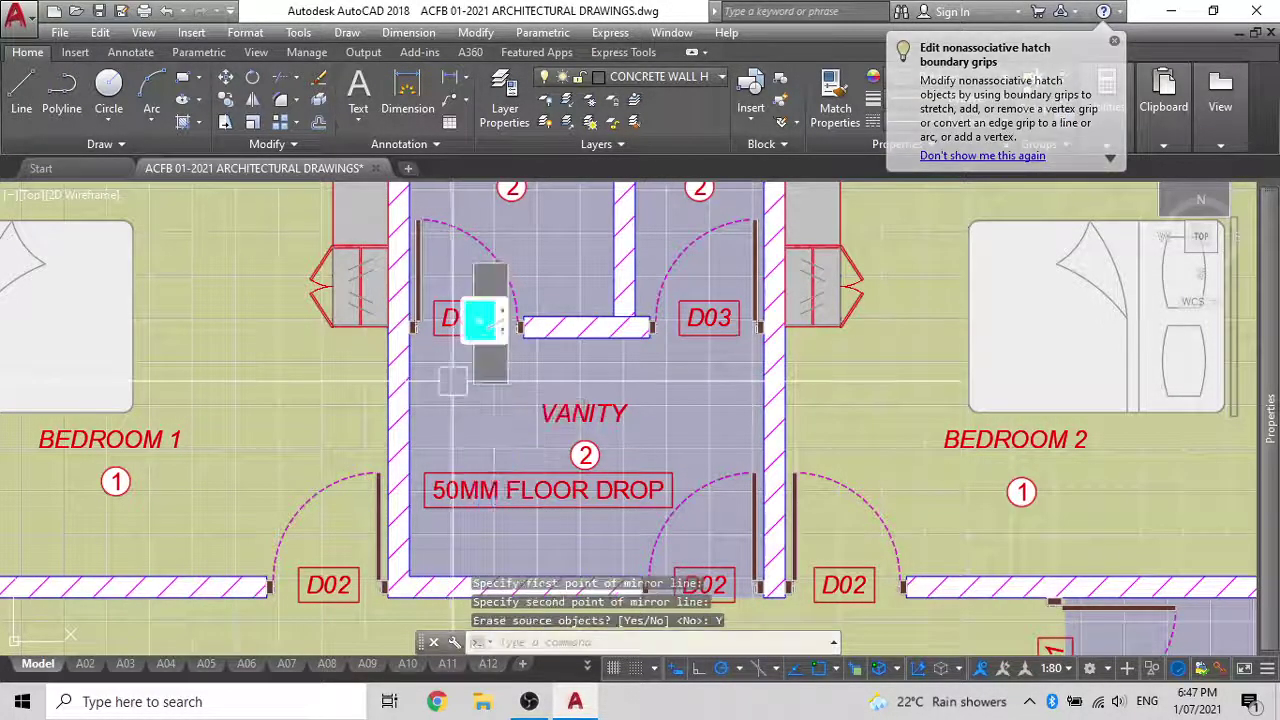
click(495, 318)
key(Escape)
scroll(495, 318, up, 2)
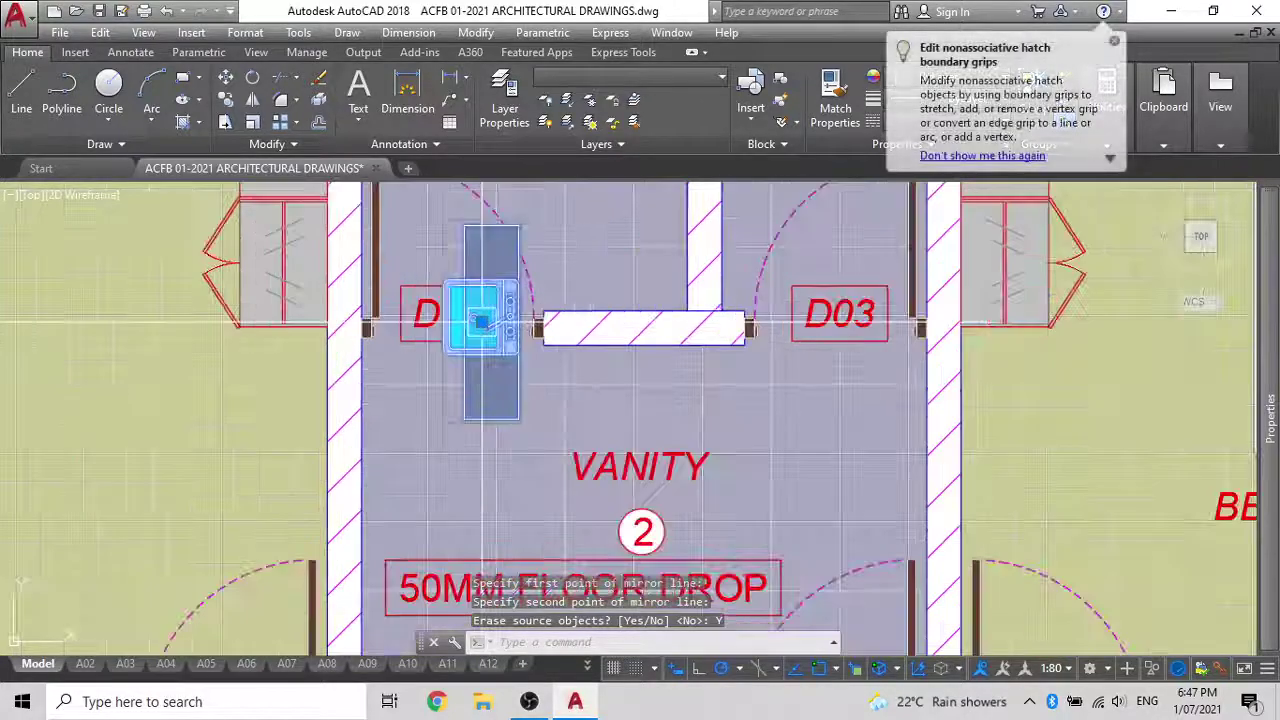
scroll(477, 318, down, 2)
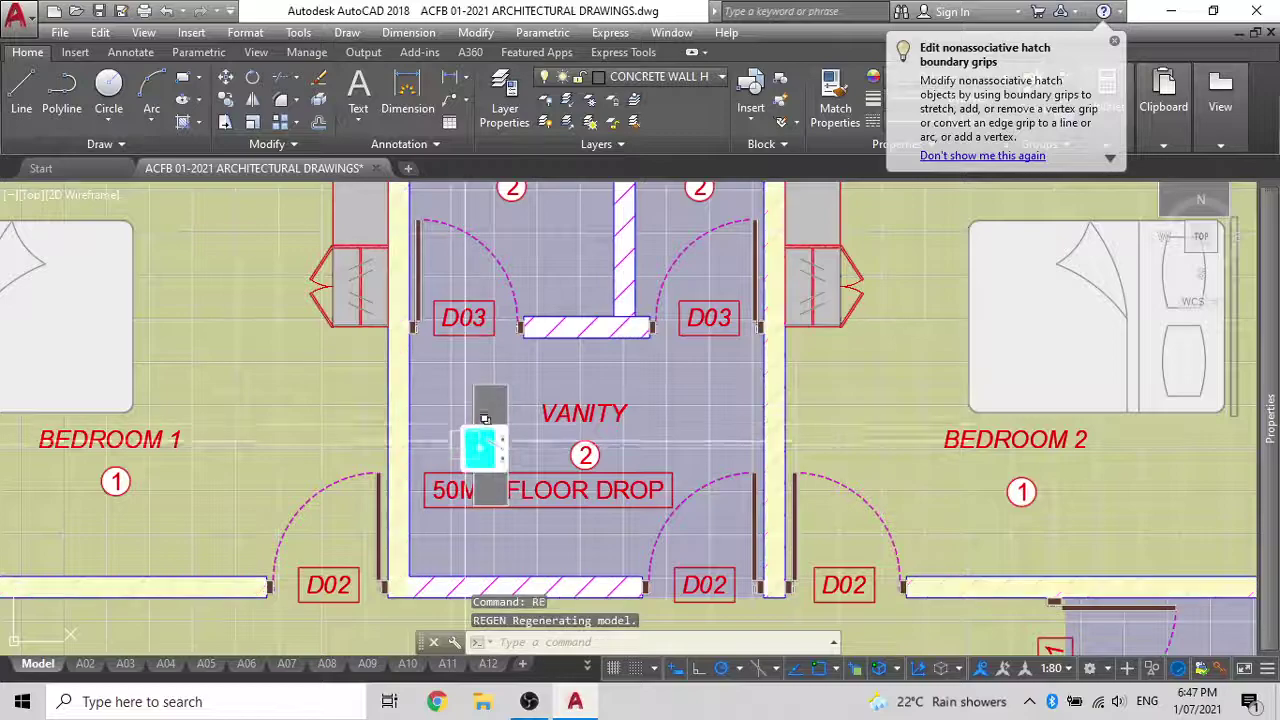
Regenerate the drawing and mirror the washbasin counter about its long right-hand edge, erasing the original
scroll(485, 445, up, 3)
text(re)
key(Return)
click(538, 334)
text(mi)
key(Return)
middle_drag(553, 296, 542, 404)
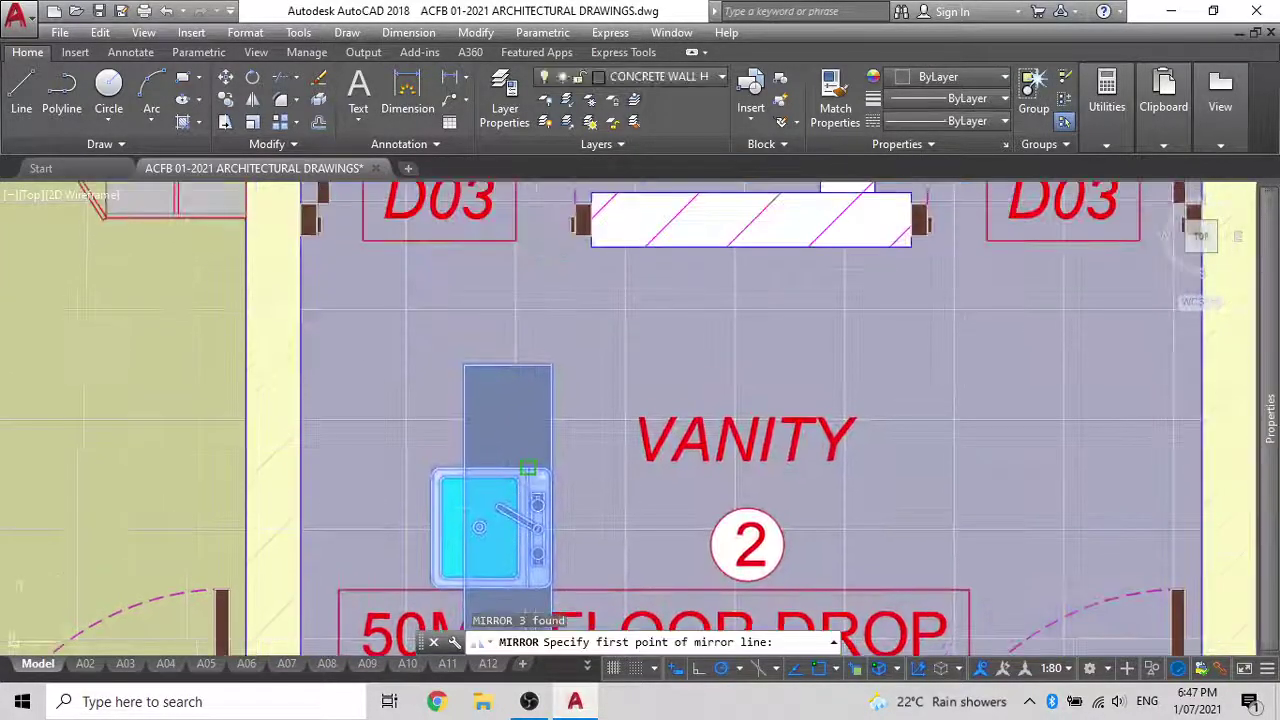
click(550, 364)
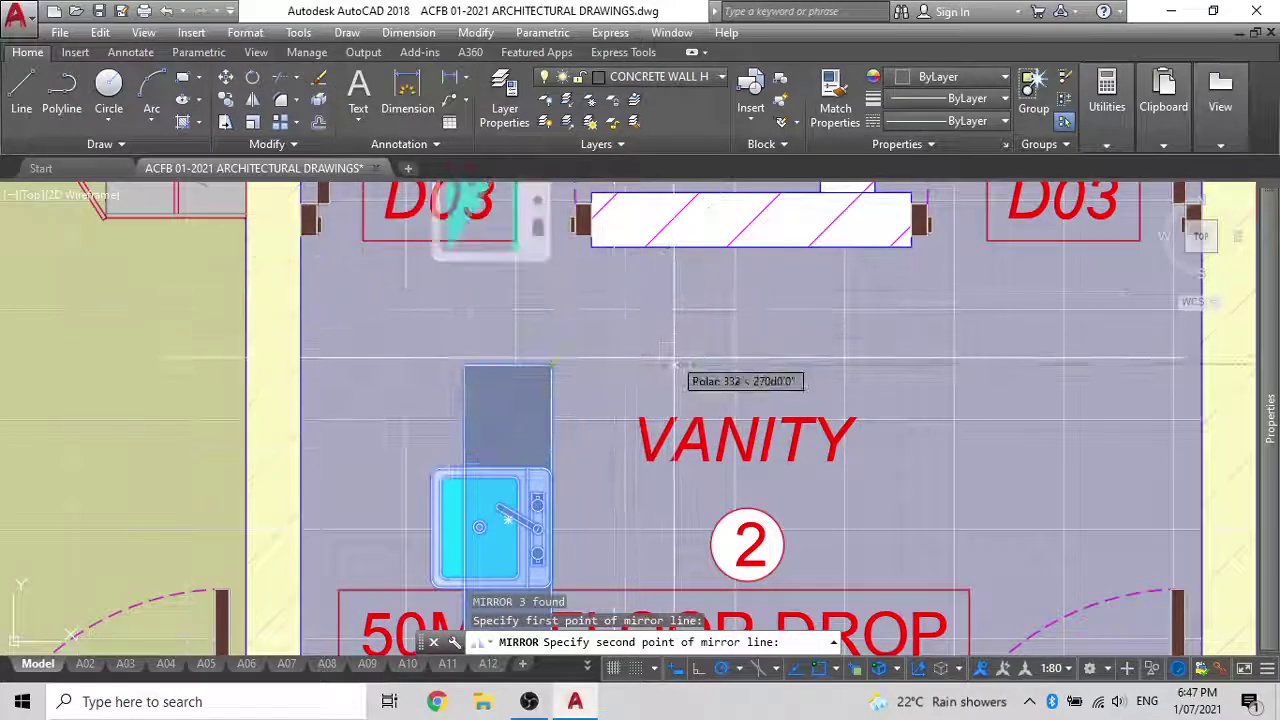
click(553, 272)
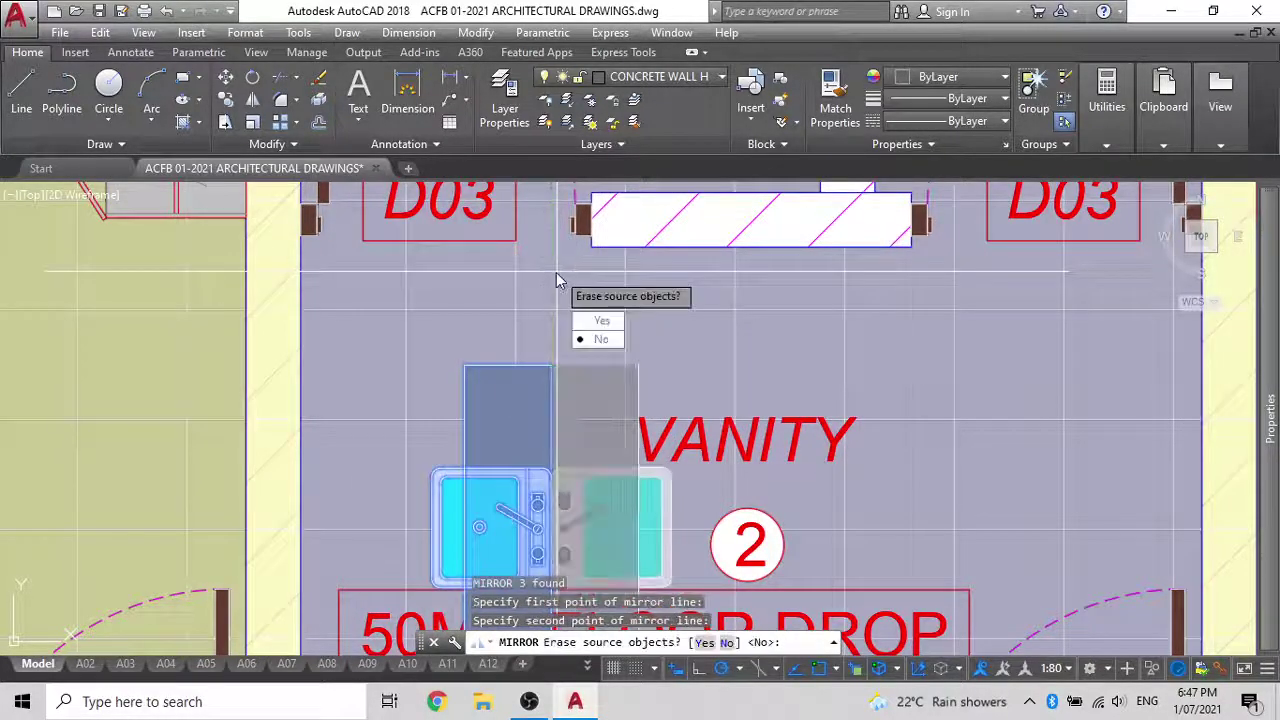
text(y)
key(Return)
Move the mirrored washbasin counter by its lower left corner into the lower left inside corner of the vanity room
middle_drag(574, 392, 623, 292)
click(649, 400)
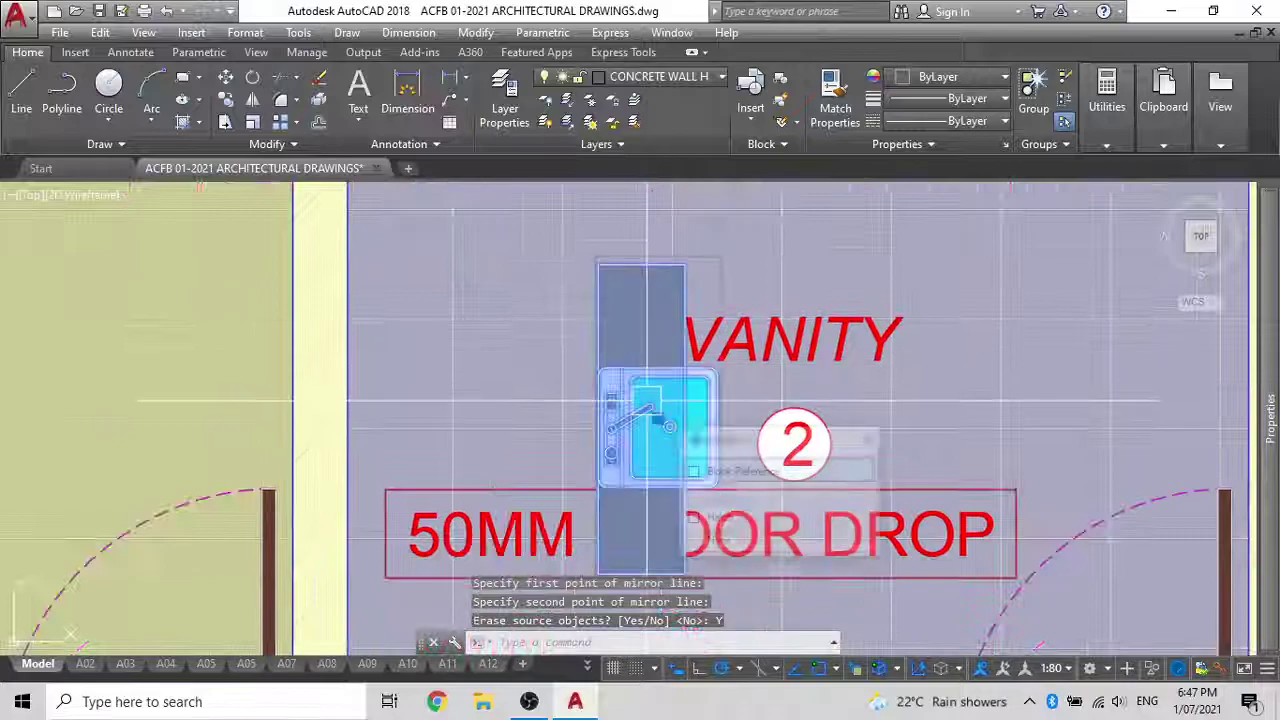
text(m)
key(Return)
middle_drag(612, 393, 628, 227)
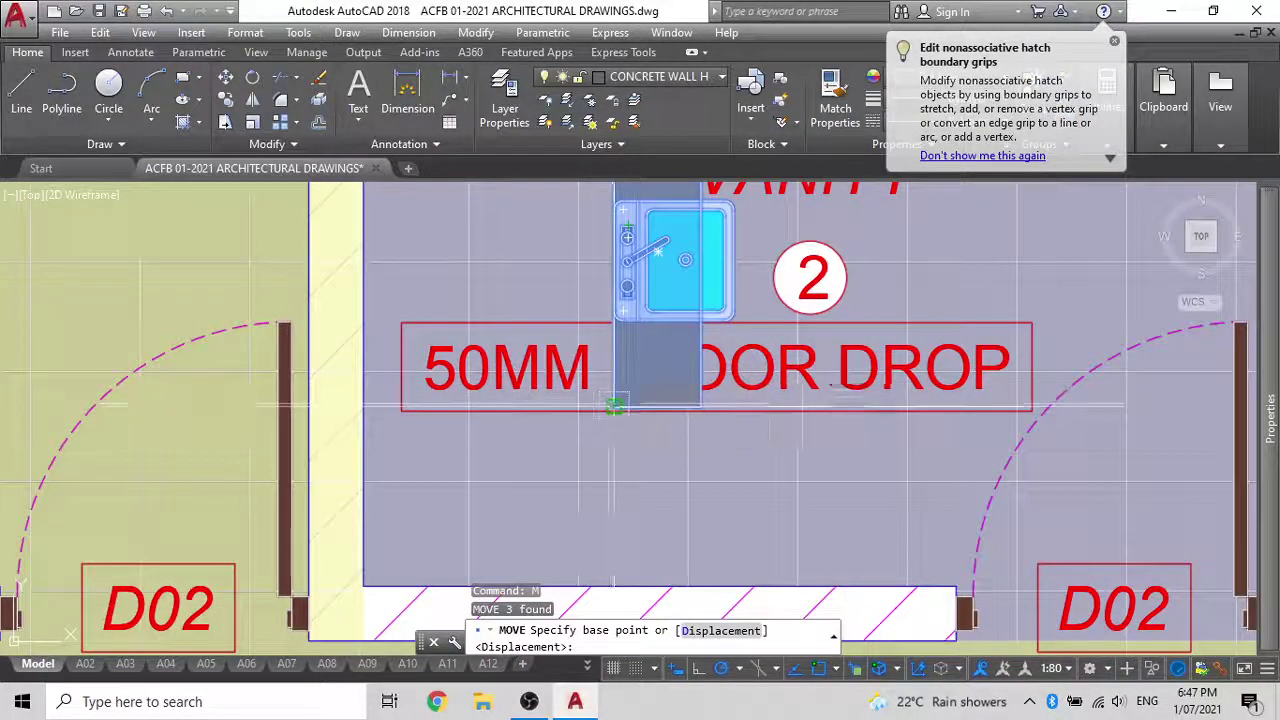
click(614, 409)
scroll(580, 340, down, 4)
middle_drag(534, 424, 536, 480)
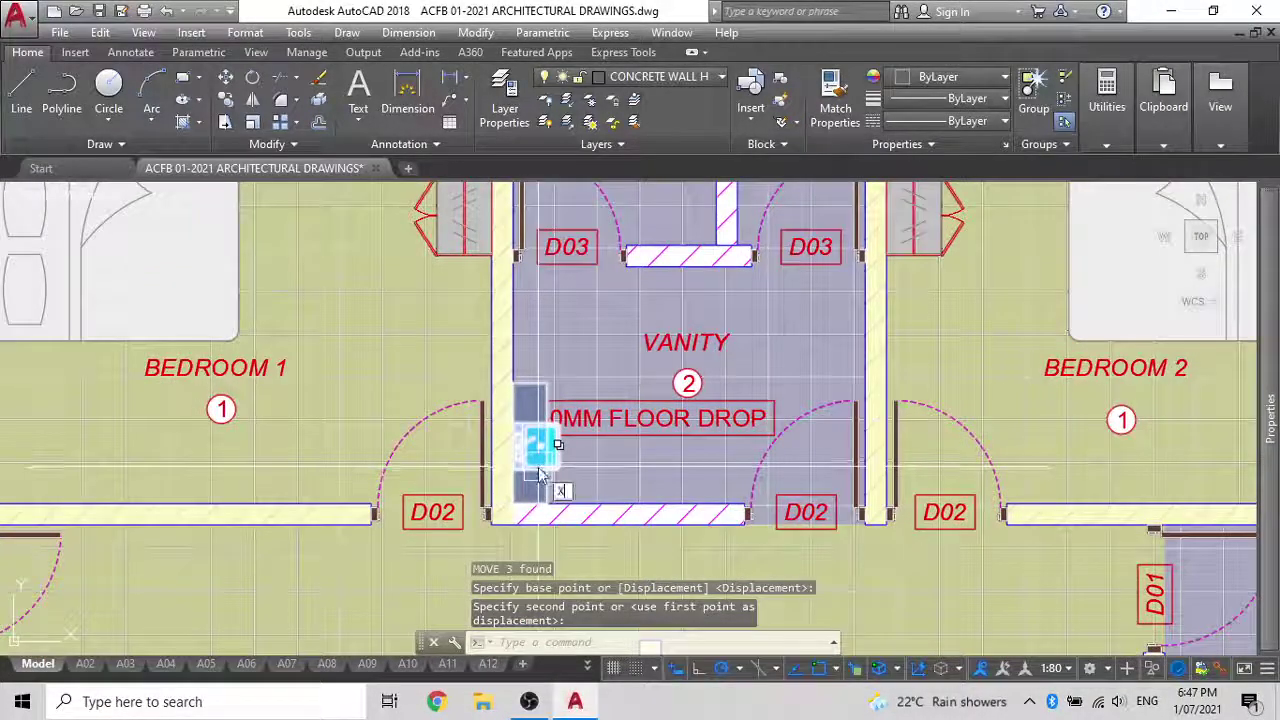
Draw a horizontal construction line through the vanity room's lower left inside corner, along the face of the bottom wall
text(l)
key(Return)
scroll(525, 495, up, 5)
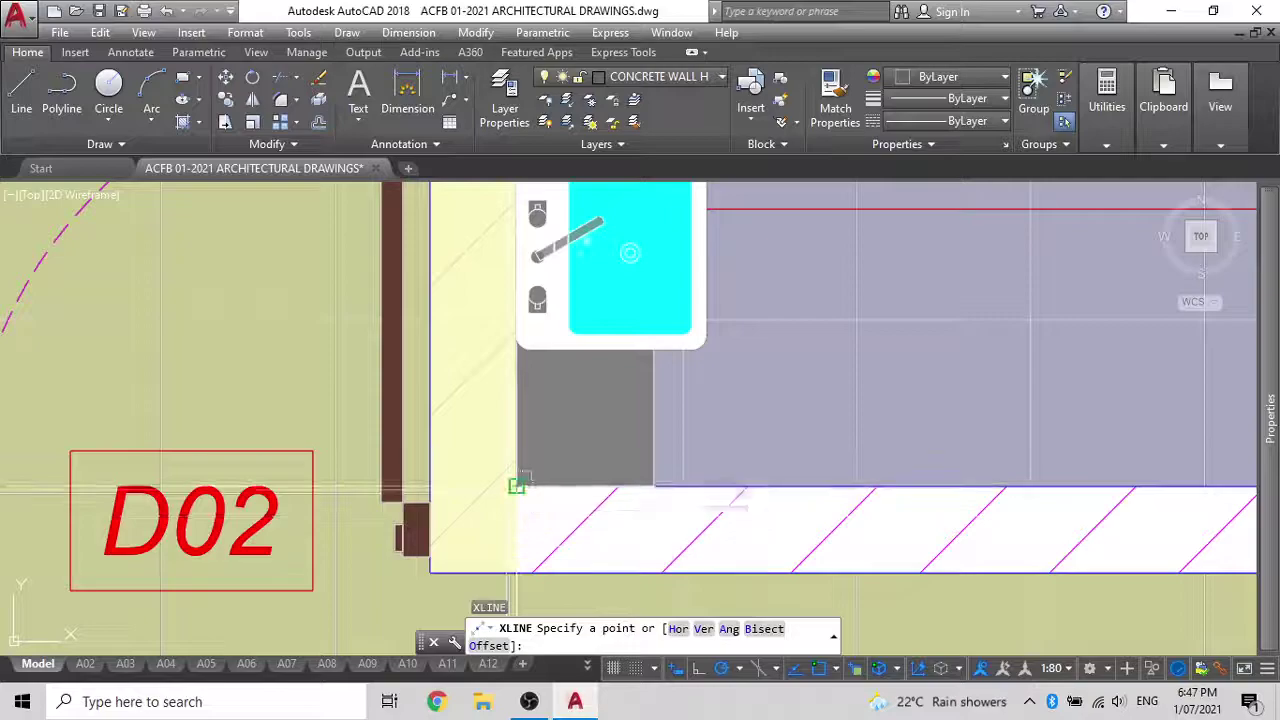
click(516, 486)
scroll(327, 549, down, 4)
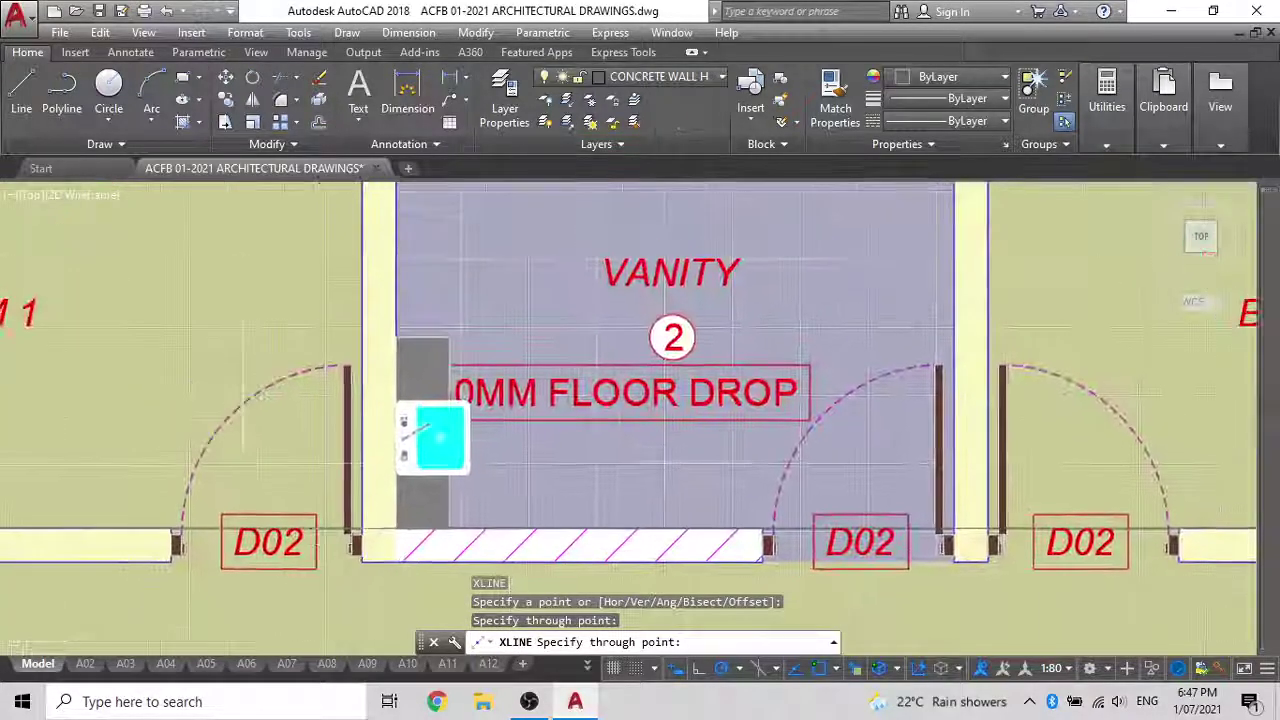
key(Escape)
middle_drag(280, 459, 379, 463)
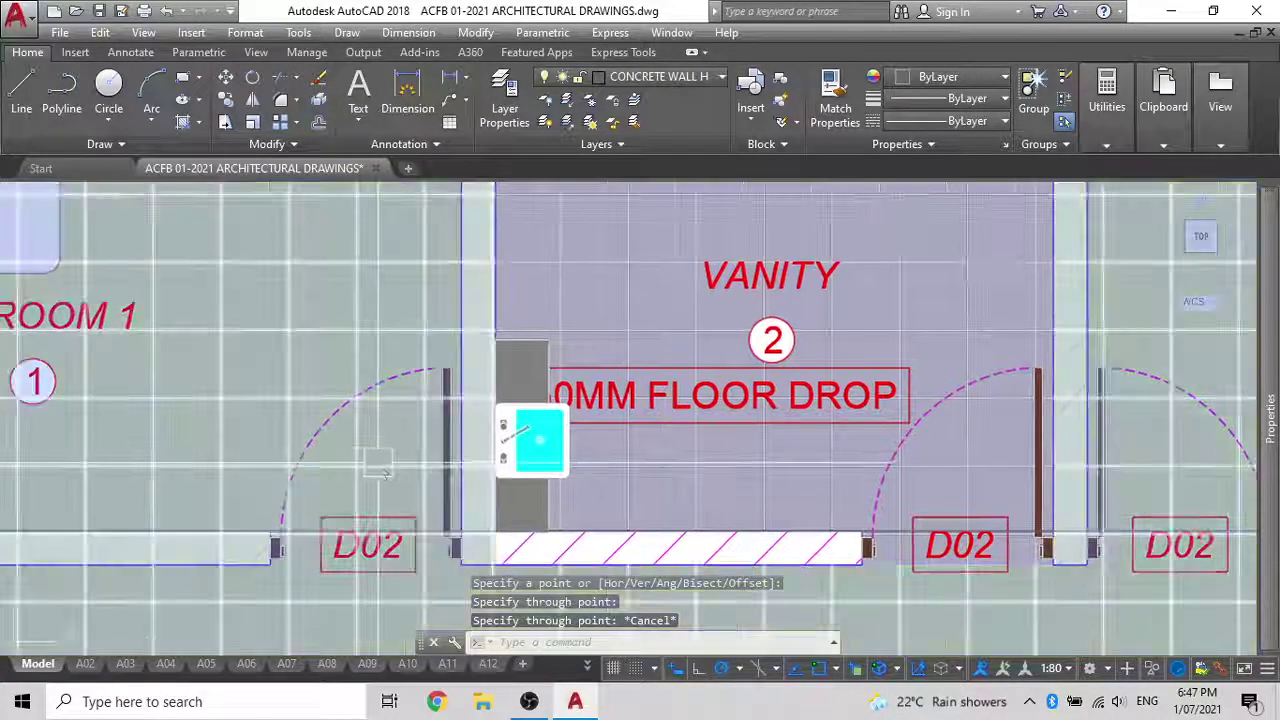
Offset the horizontal construction line 700 upward across the vanity room and erase the offset line
text(o)
key(Return)
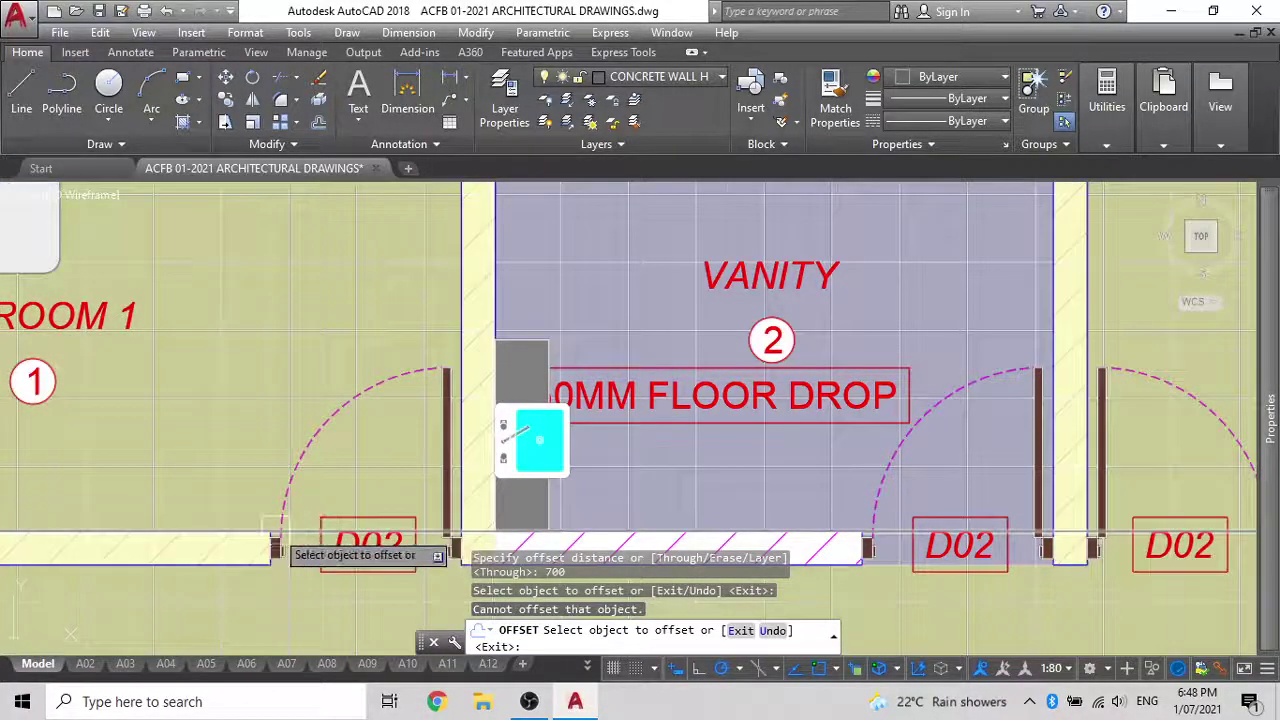
scroll(290, 510, up, 4)
click(352, 367)
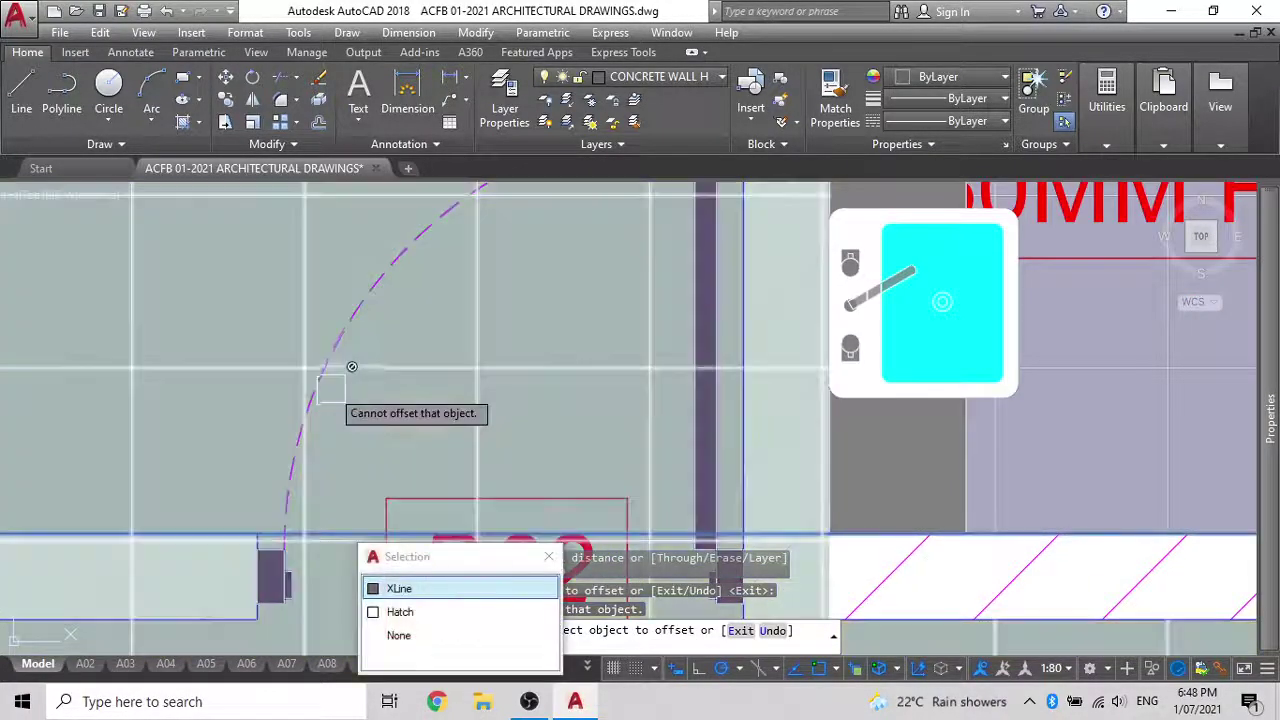
click(425, 588)
scroll(425, 420, down, 3)
click(476, 430)
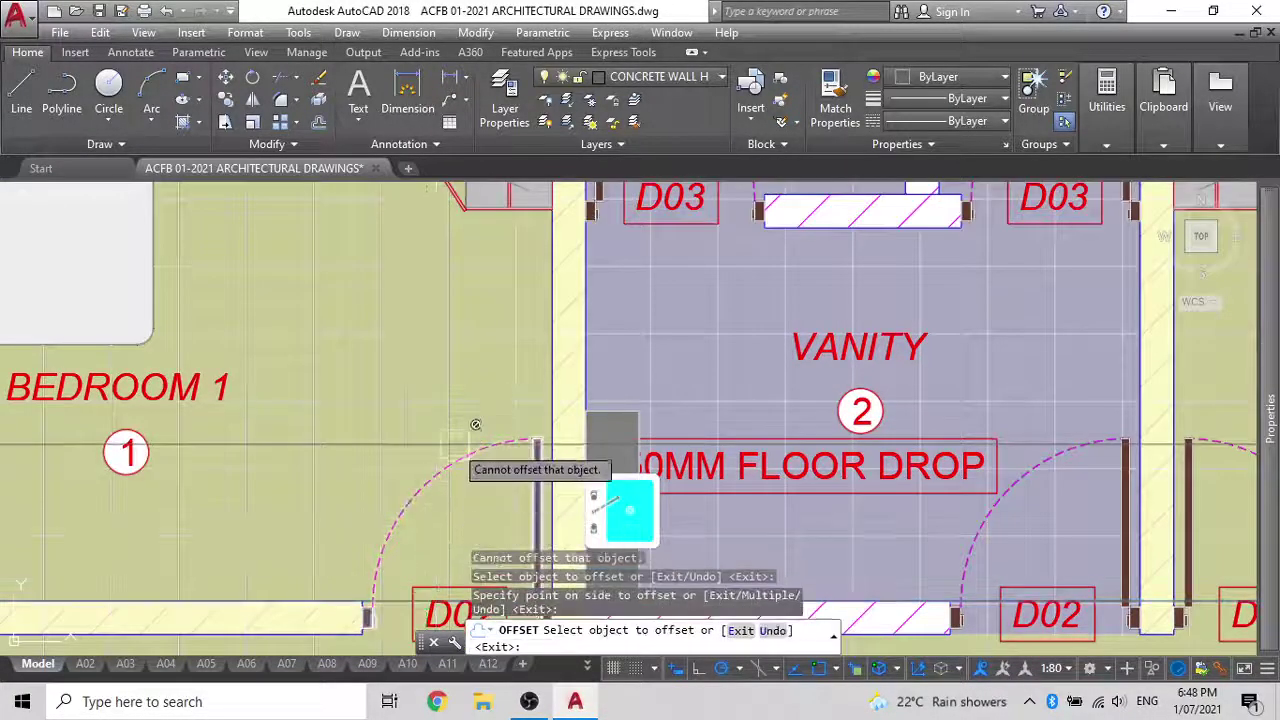
scroll(640, 425, down, 6)
key(Escape)
middle_drag(685, 415, 572, 419)
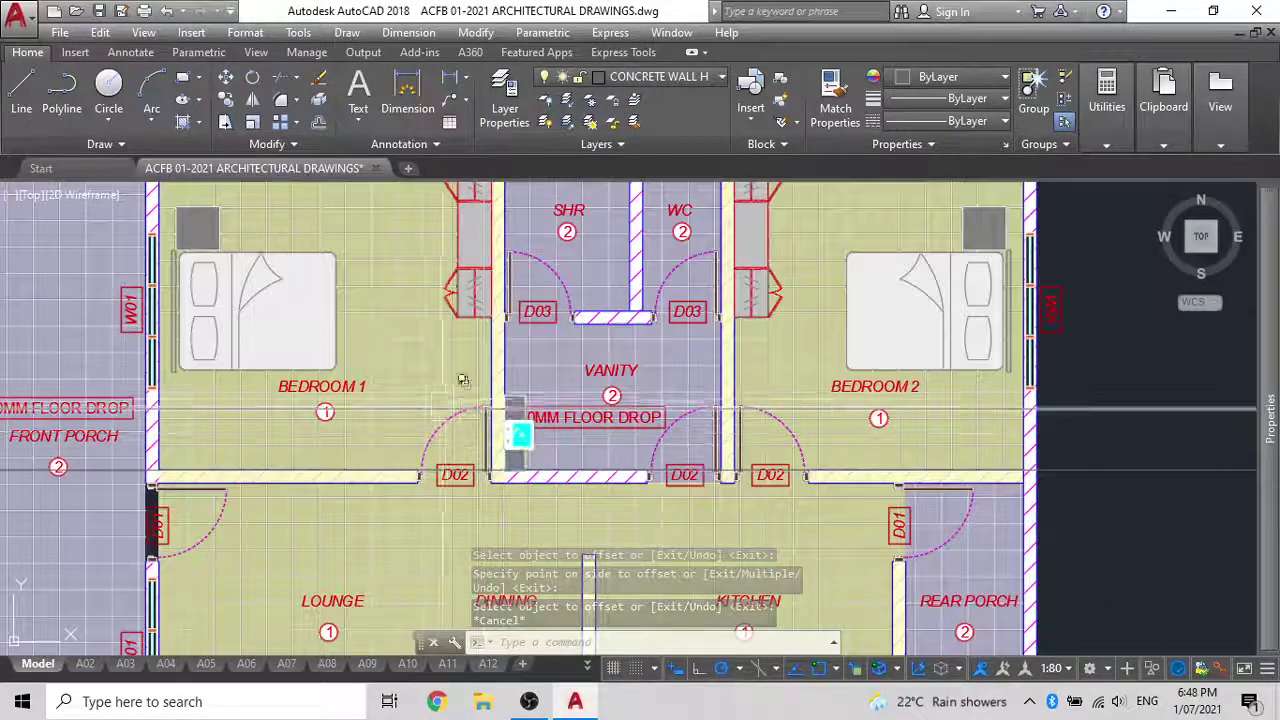
click(445, 408)
key(Delete)
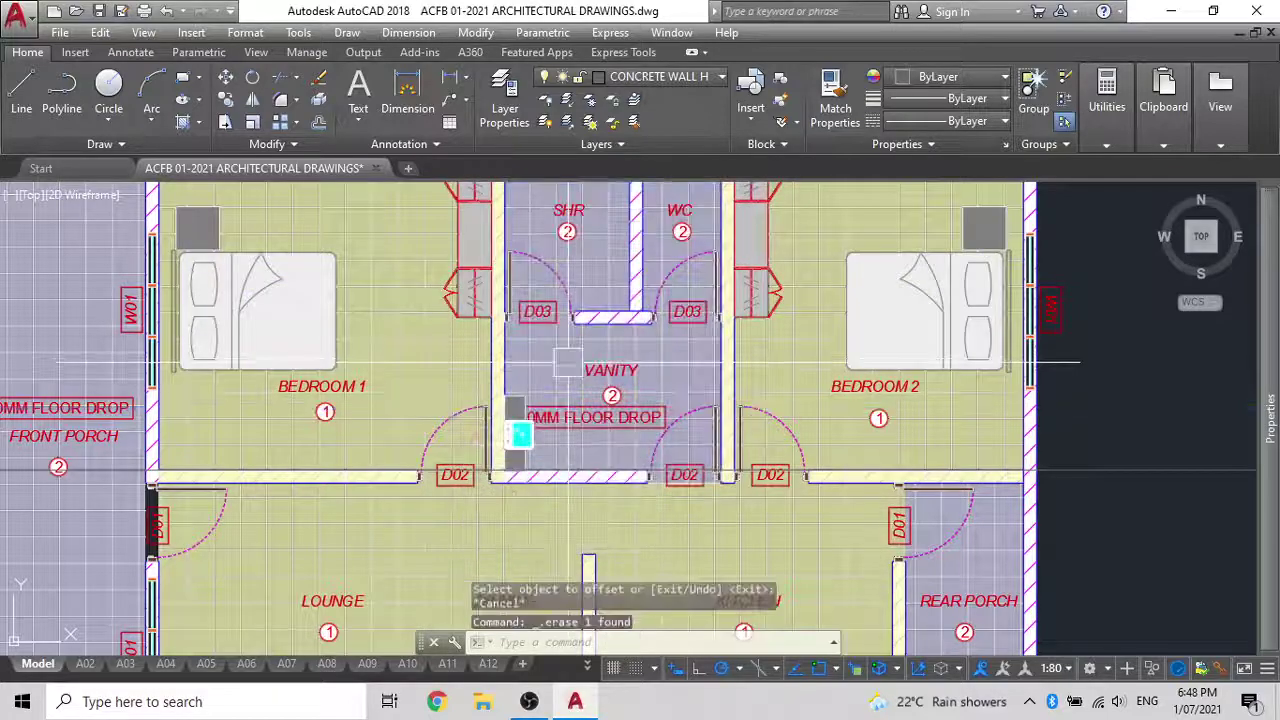
Move the VANITY name, its circled 2 tag and the 50MM FLOOR DROP note diagonally up and right, clear of the washbasin counter
scroll(640, 409, up, 4)
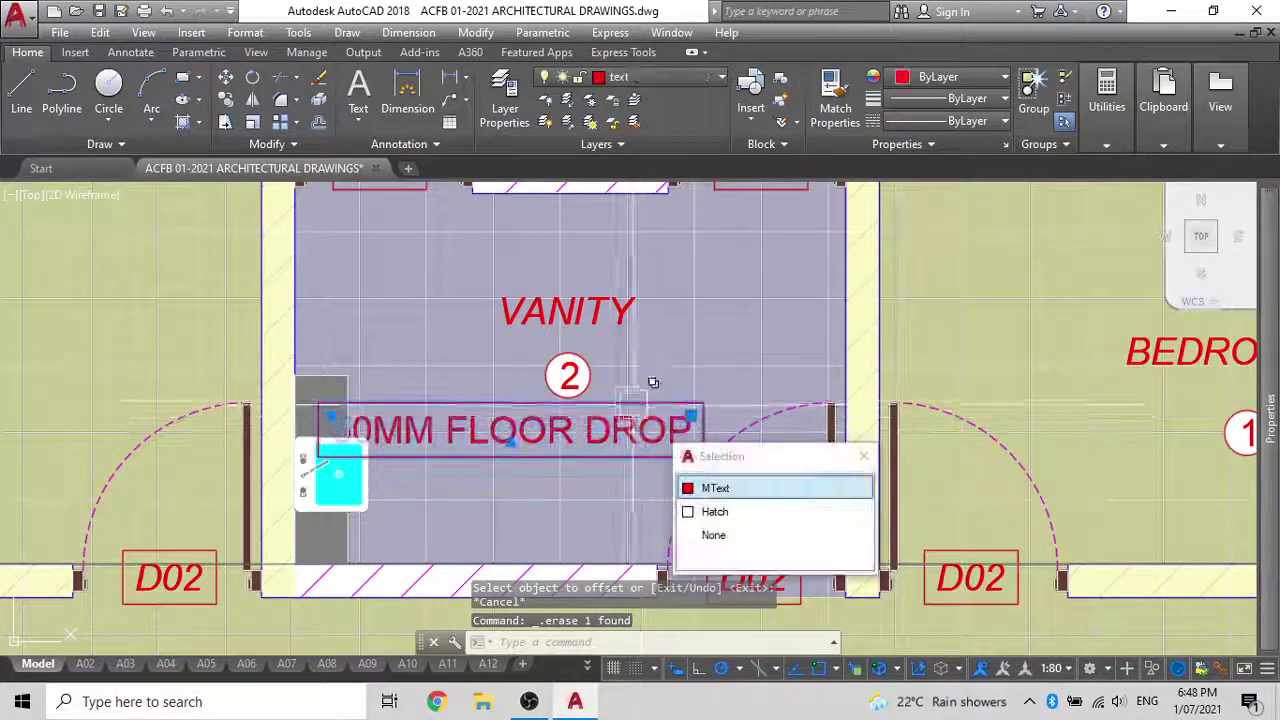
click(581, 293)
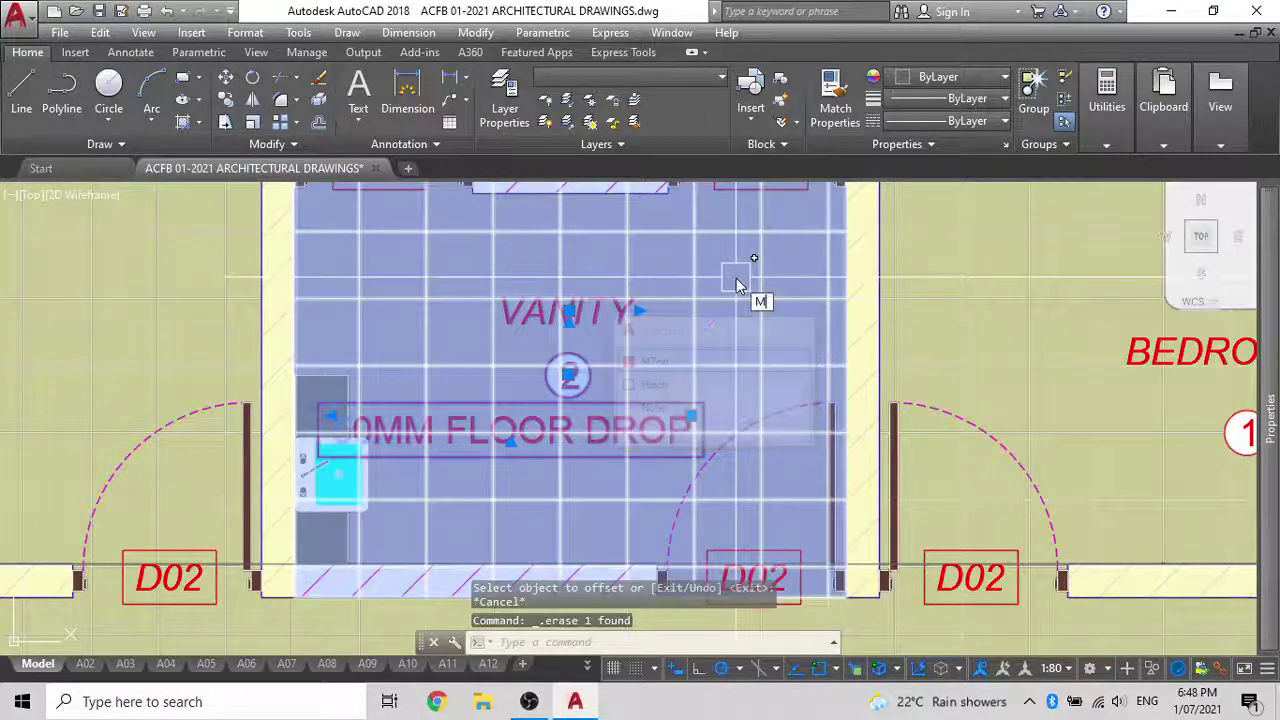
key(Return)
click(767, 332)
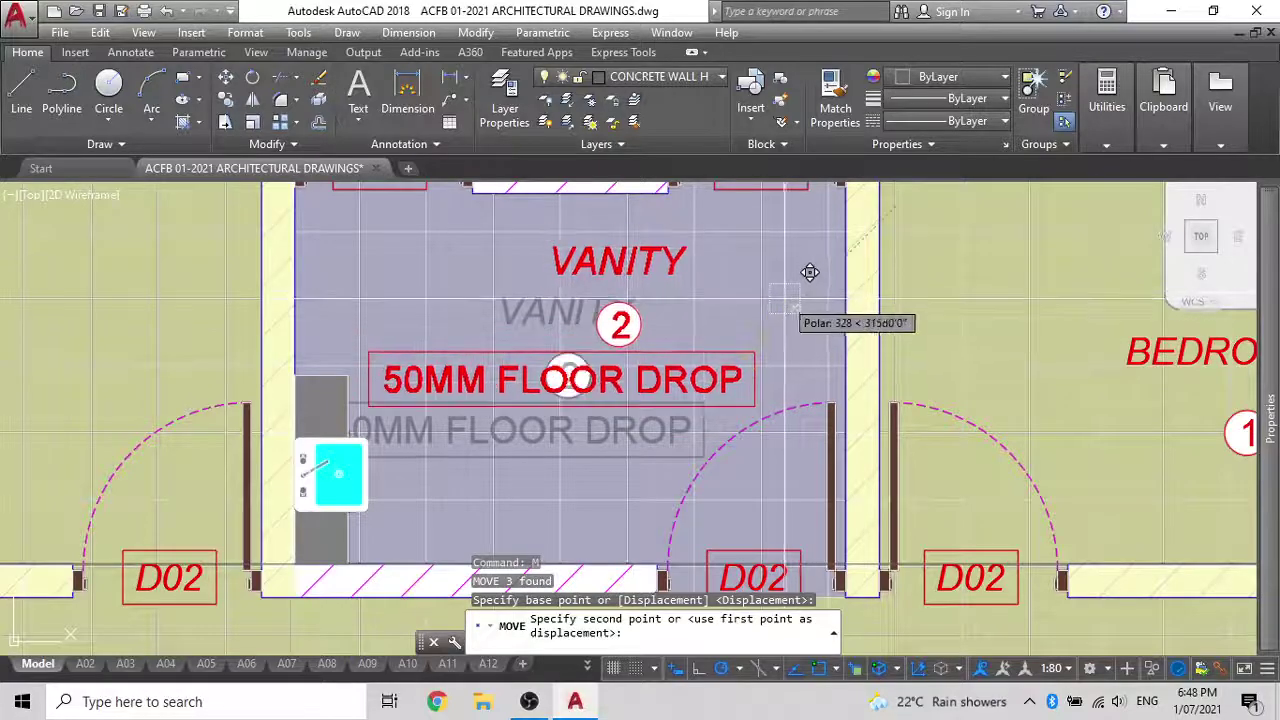
Move the VANITY name and its circled 2 tag left, centred above the 50MM FLOOR DROP note
click(621, 319)
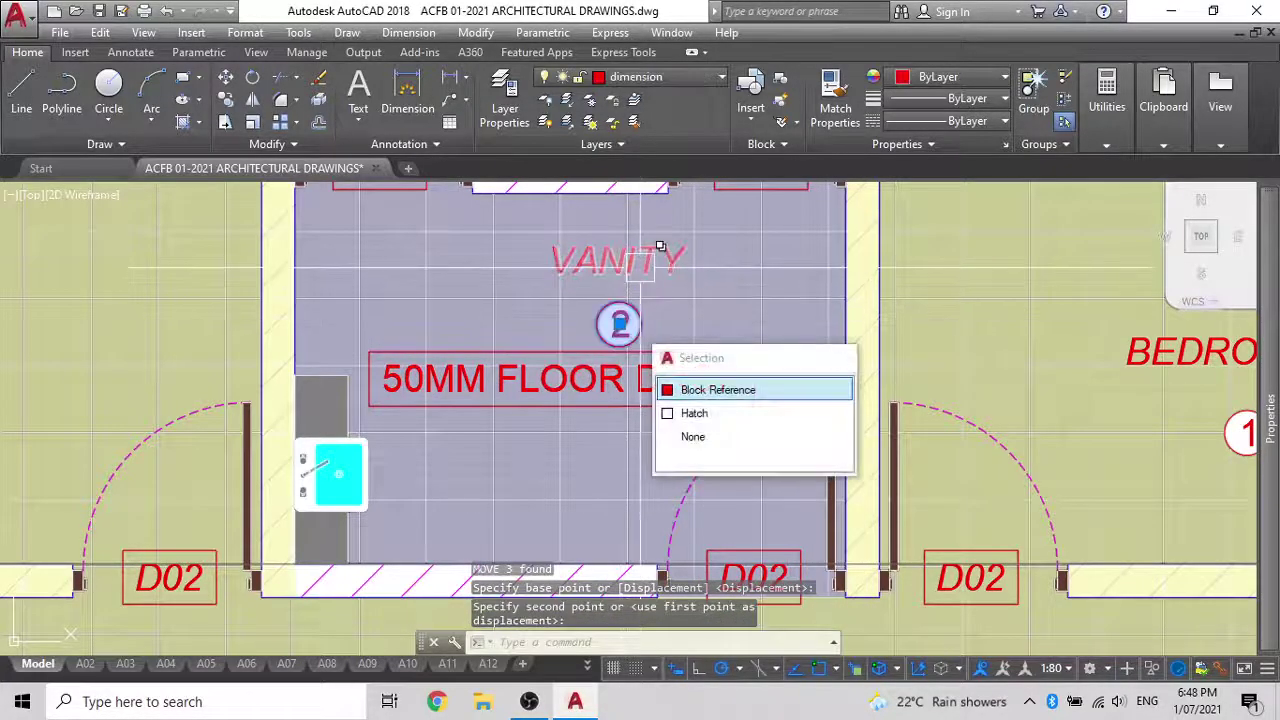
click(641, 265)
key(Return)
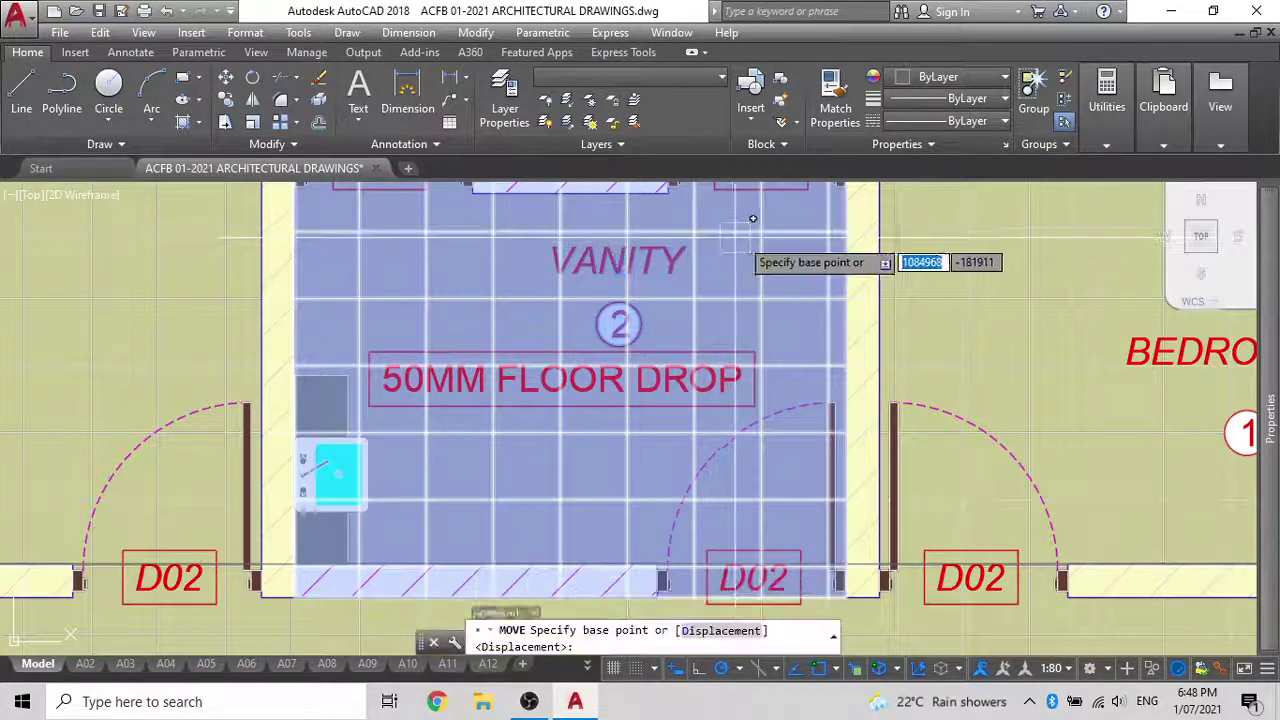
click(779, 212)
key(Escape)
Enlarge the washbasin and its counter about the vanity room's lower left inside corner, scaling by reference from the counter's length
scroll(654, 330, down, 5)
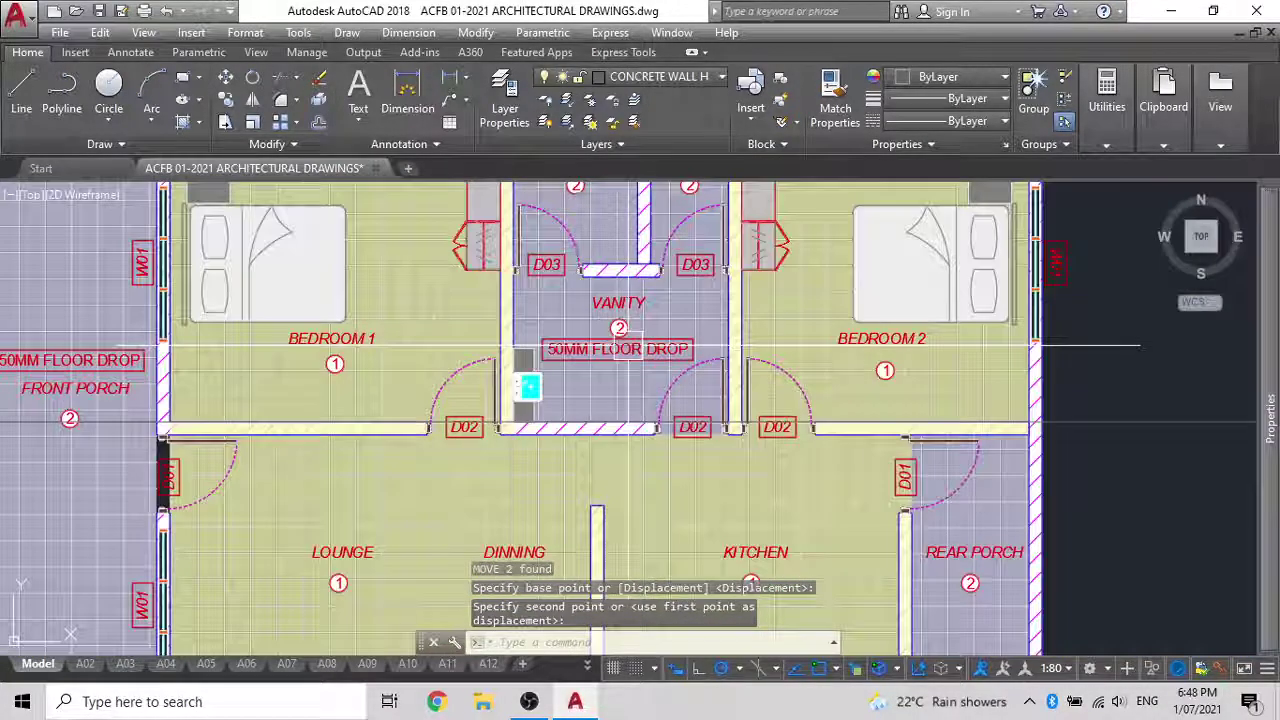
middle_drag(627, 346, 543, 288)
scroll(490, 342, up, 4)
click(490, 342)
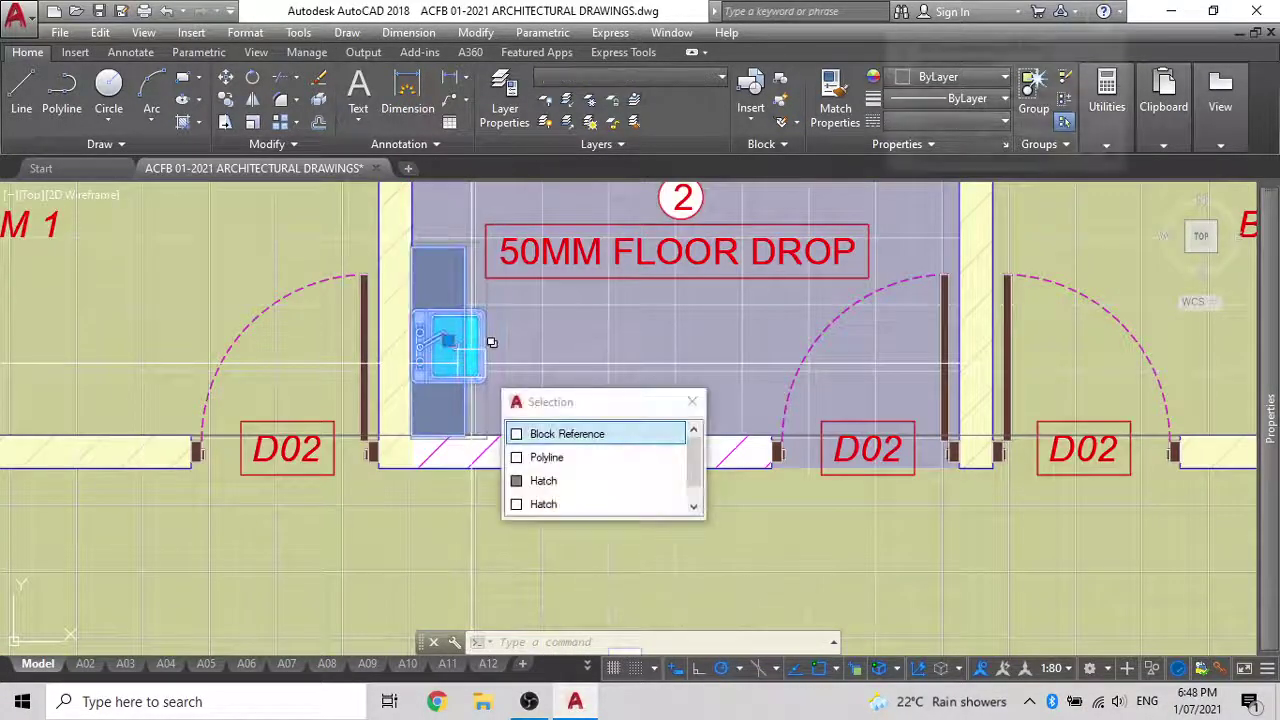
scroll(490, 370, down, 2)
middle_drag(492, 372, 503, 422)
scroll(504, 419, up, 2)
scroll(468, 404, down, 2)
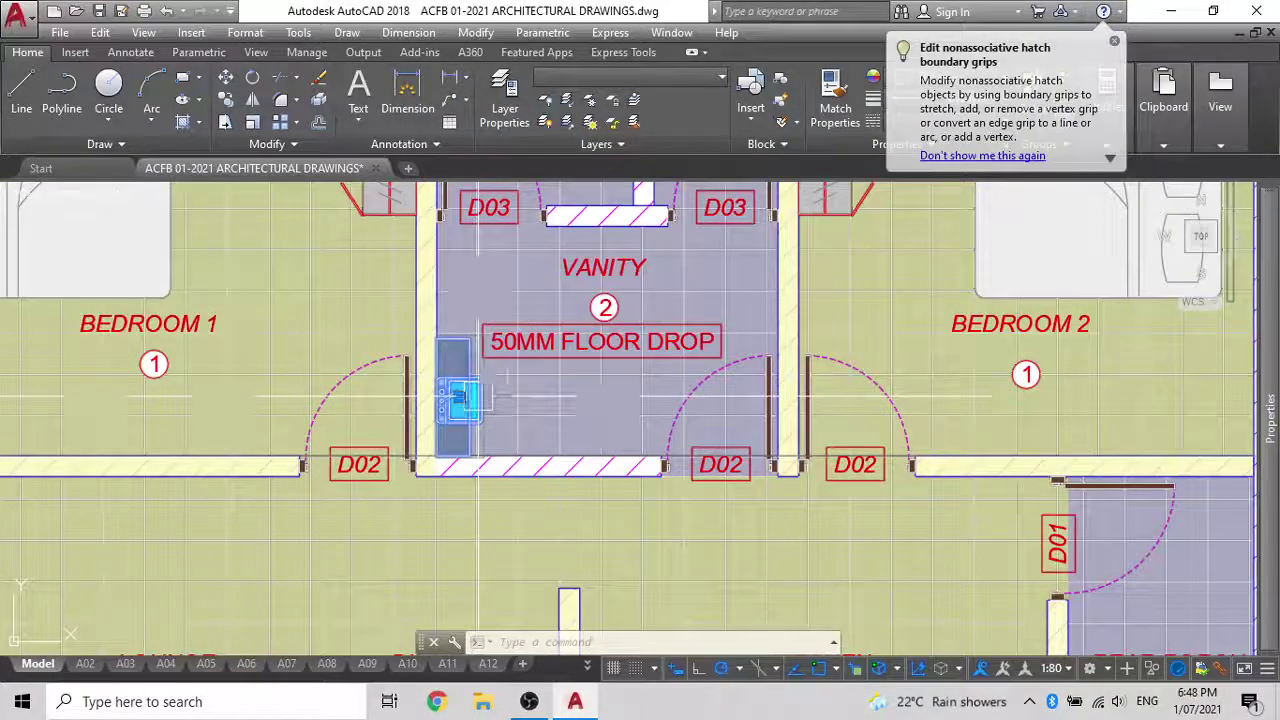
text(sc)
key(Return)
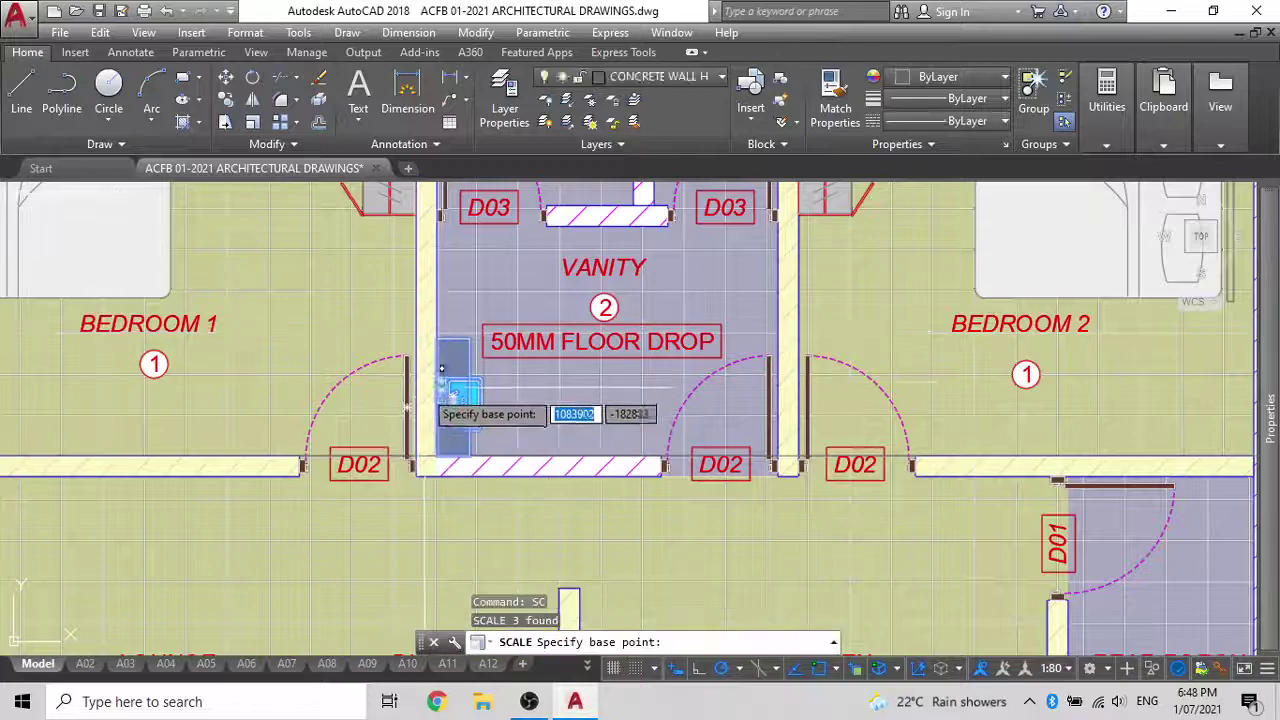
scroll(440, 395, up, 3)
click(438, 476)
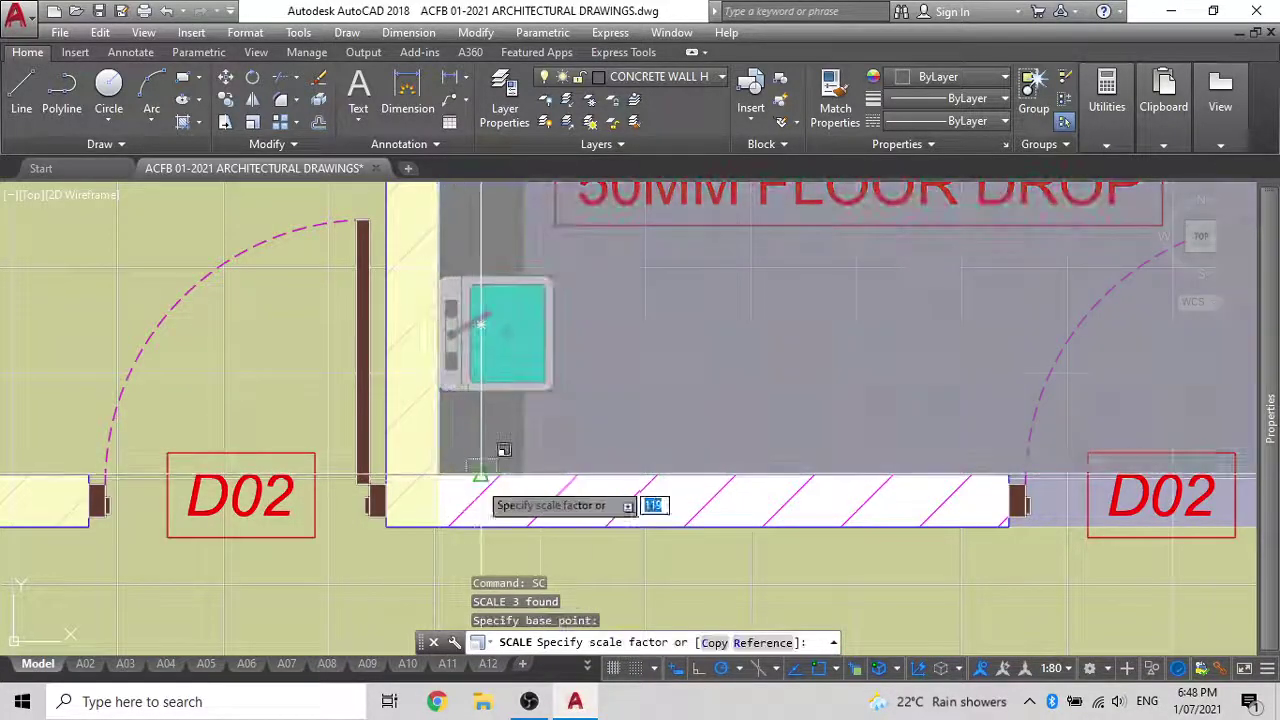
text(R)
key(Return)
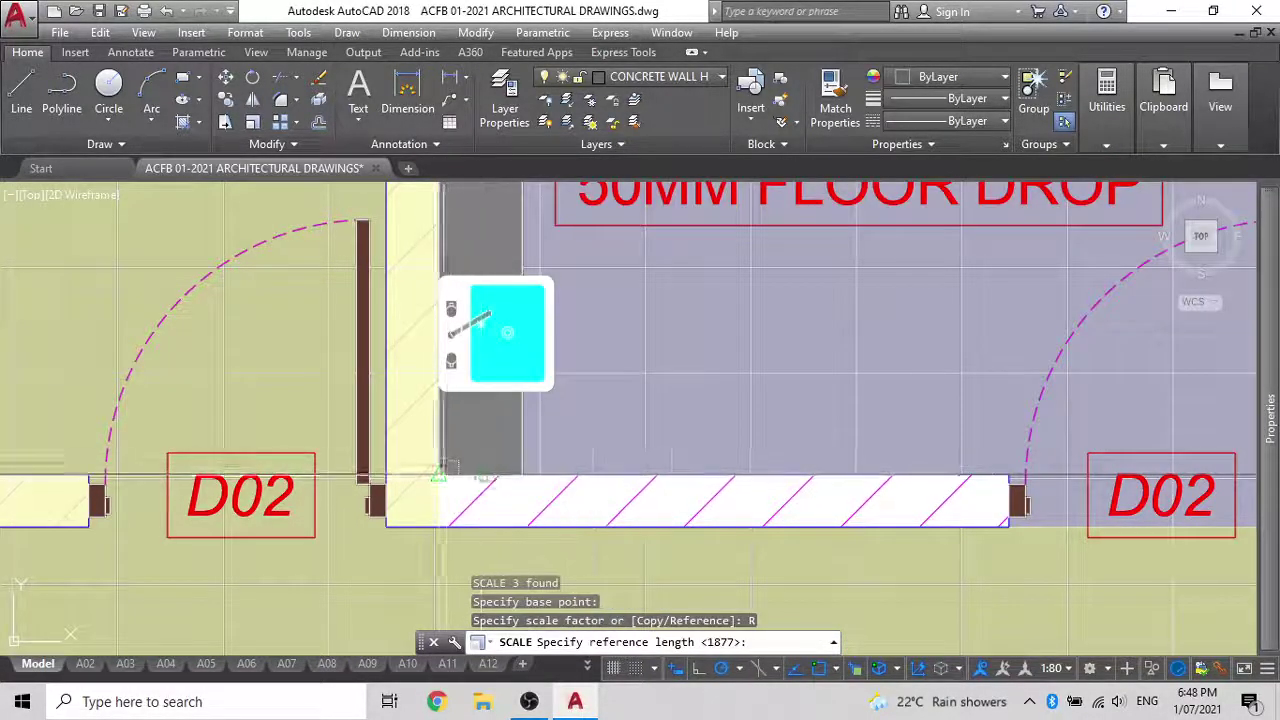
click(438, 476)
middle_drag(551, 283, 460, 460)
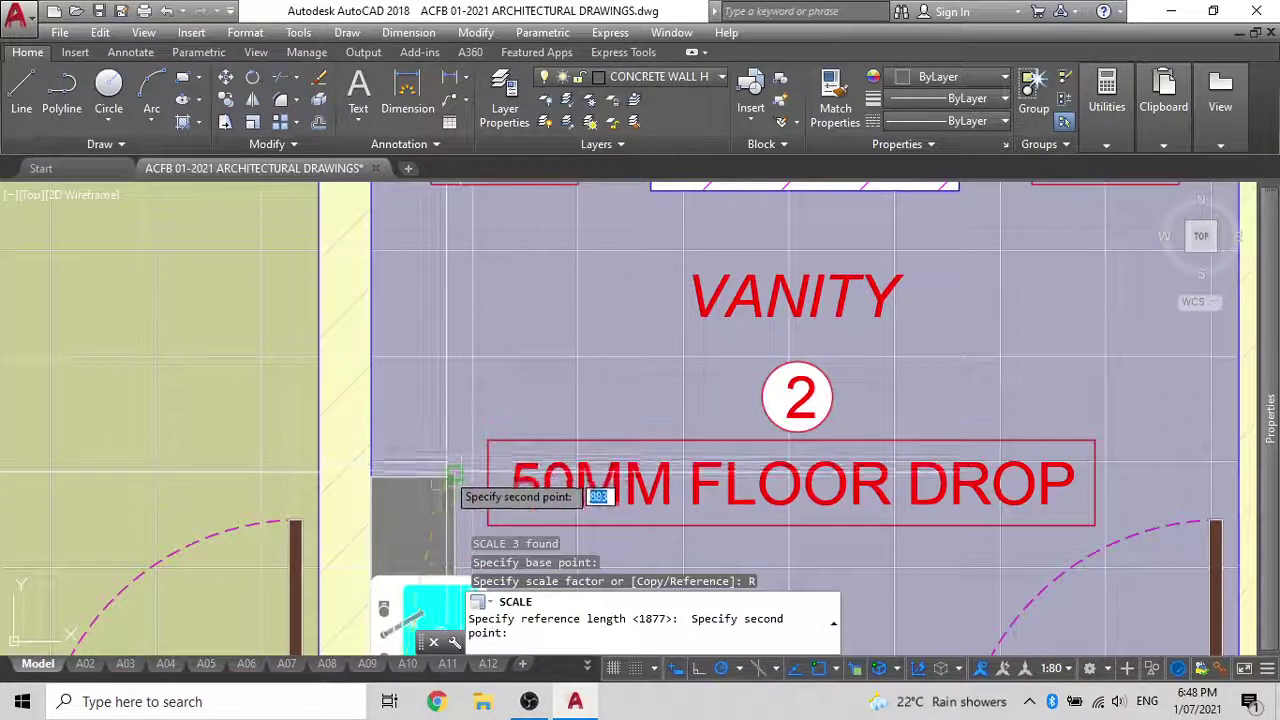
click(455, 478)
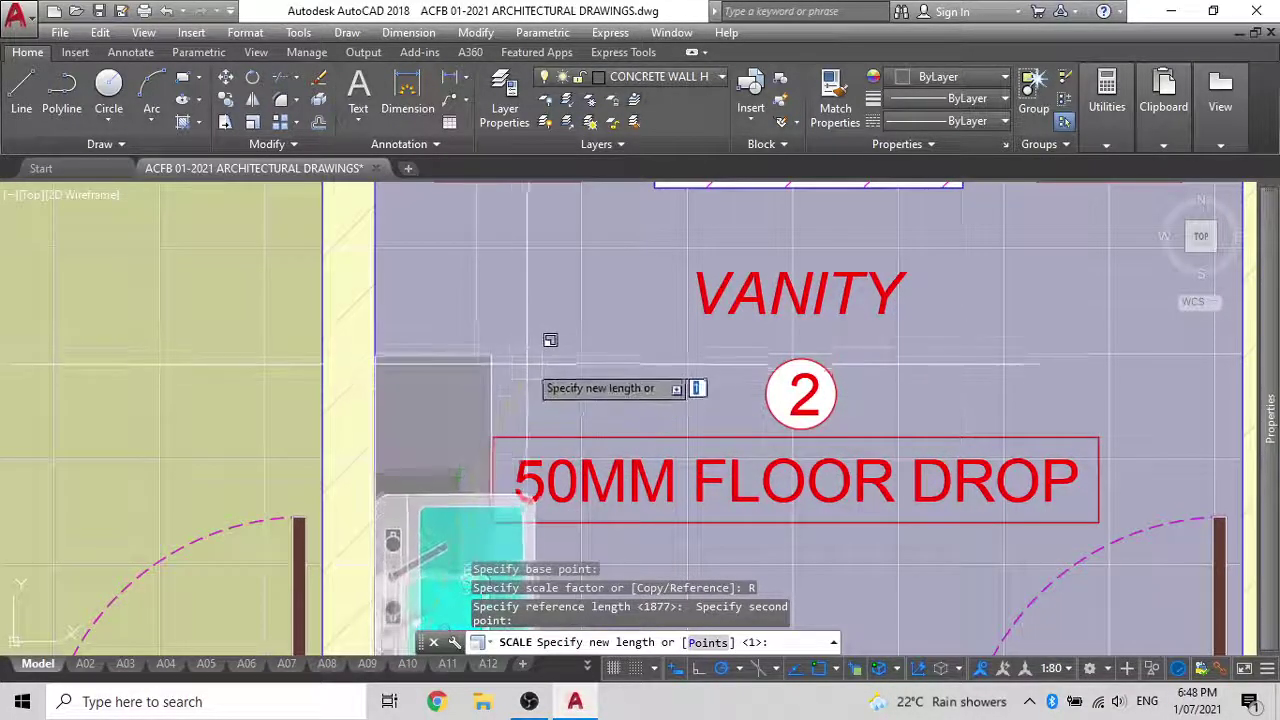
scroll(531, 352, down, 4)
middle_drag(493, 462, 475, 420)
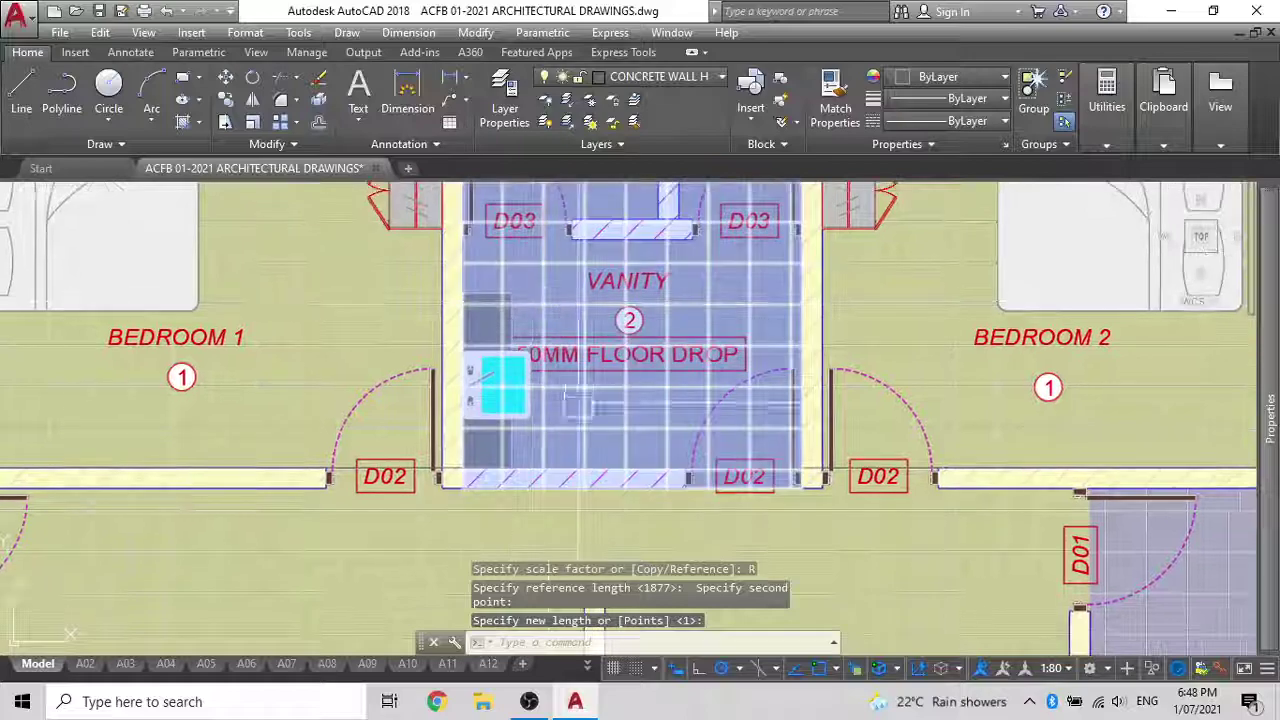
click(475, 420)
key(Escape)
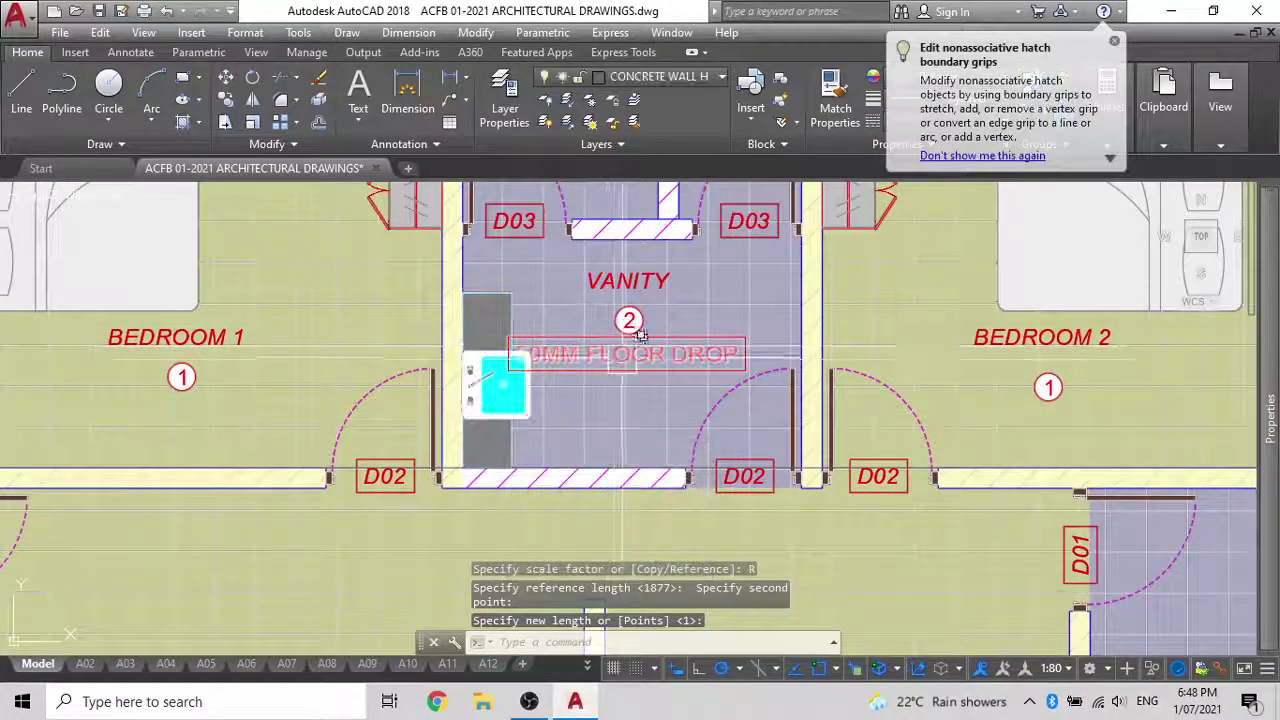
Move the VANITY name, its circled 2 tag and the 50MM FLOOR DROP note right, clear of the washbasin
click(627, 362)
click(628, 320)
click(628, 281)
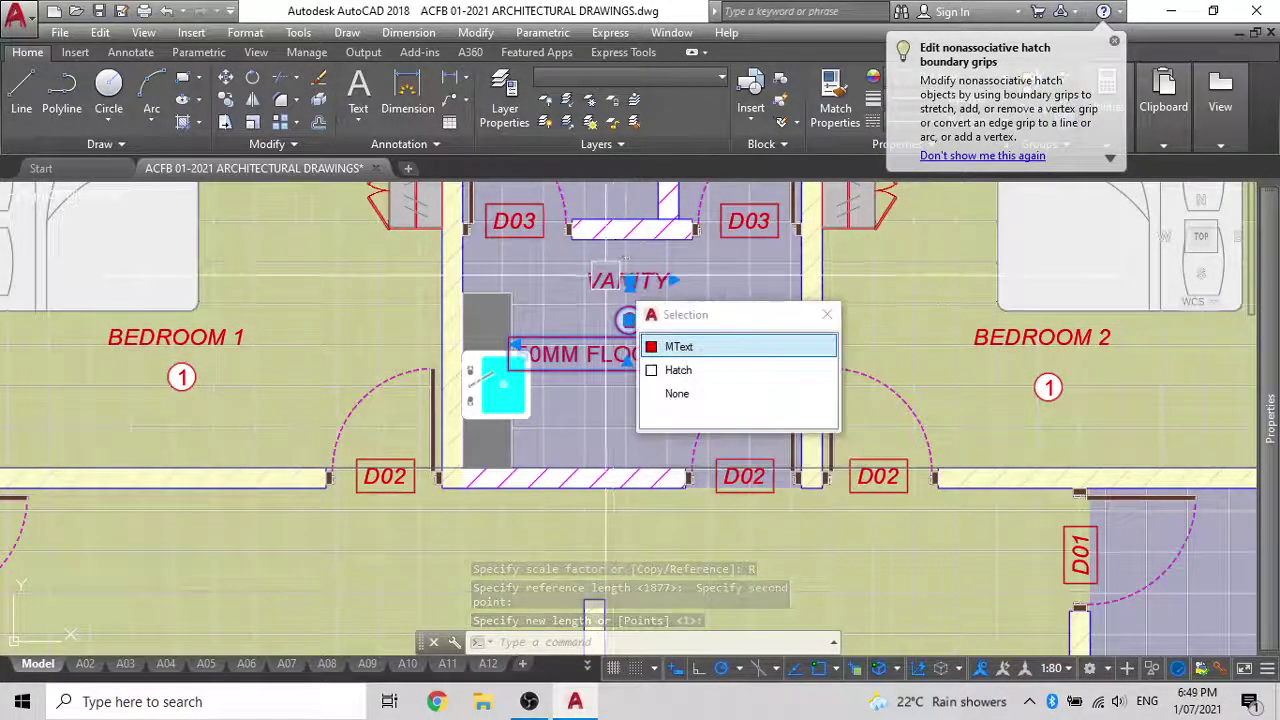
key(Return)
click(393, 266)
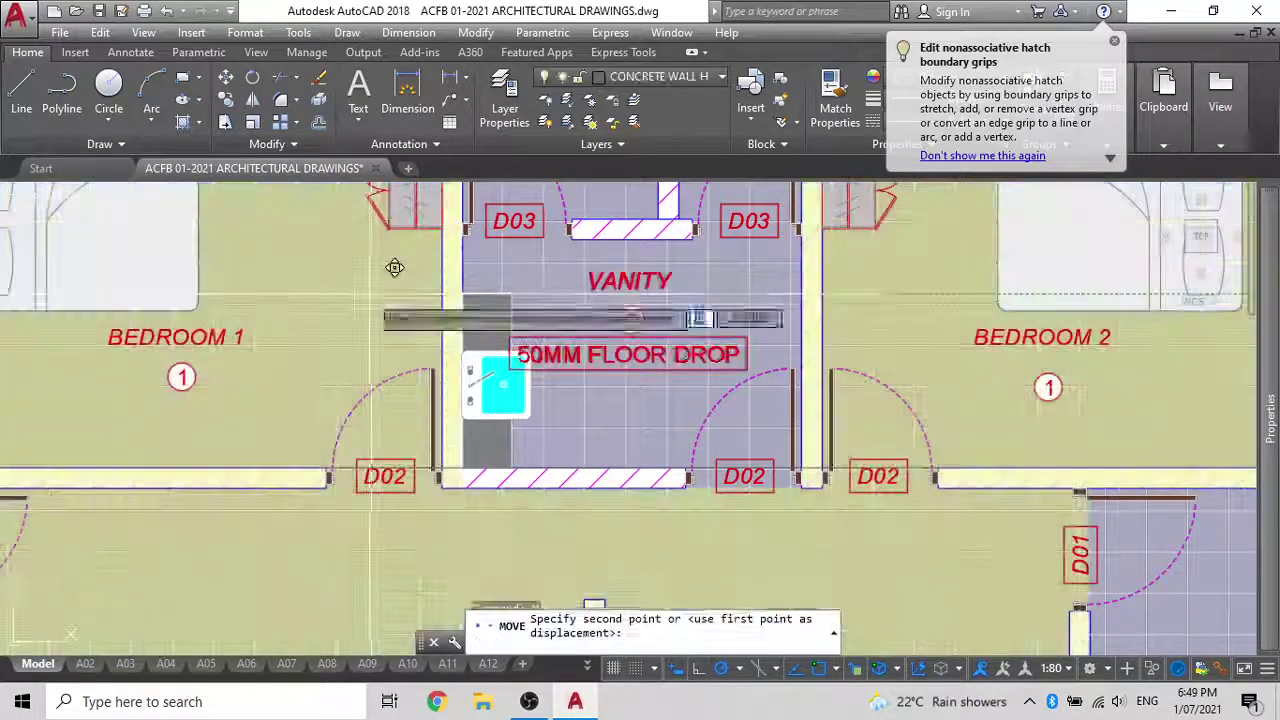
key(Escape)
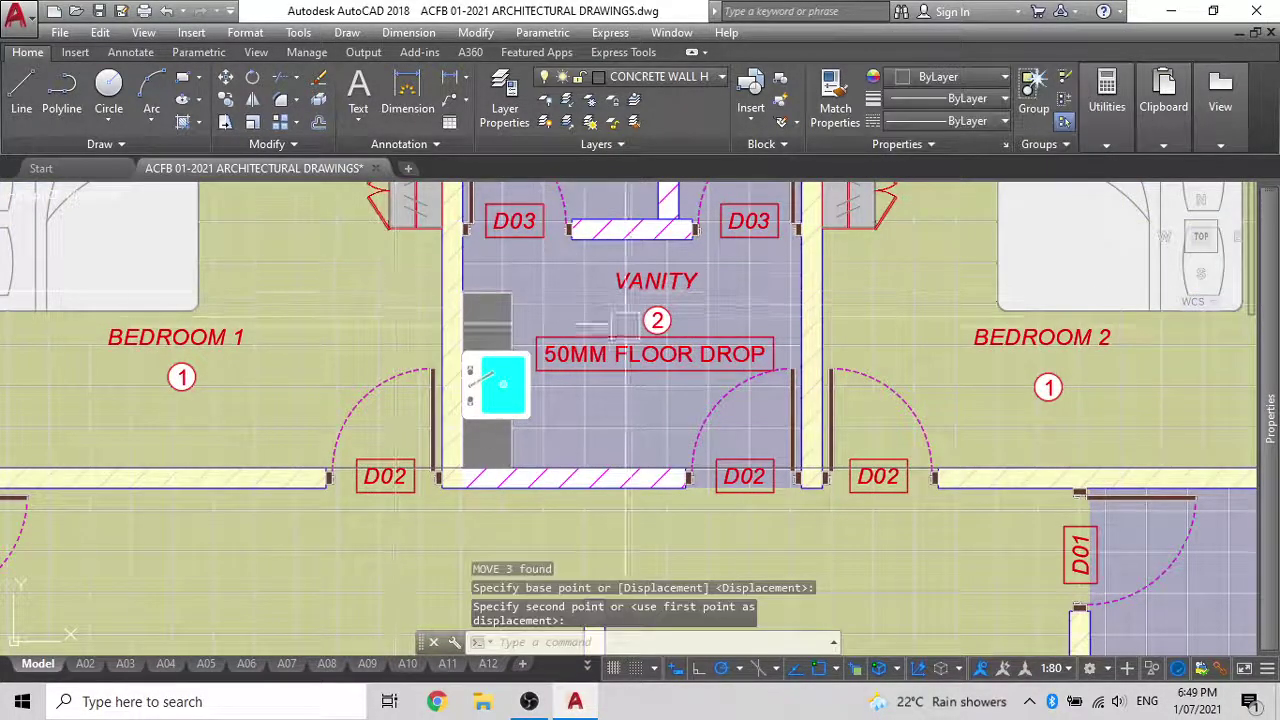
Move the VANITY name, its circled 2 tag and the 50MM FLOOR DROP note slightly up, away from the D02 door swing
click(620, 333)
click(660, 308)
click(628, 281)
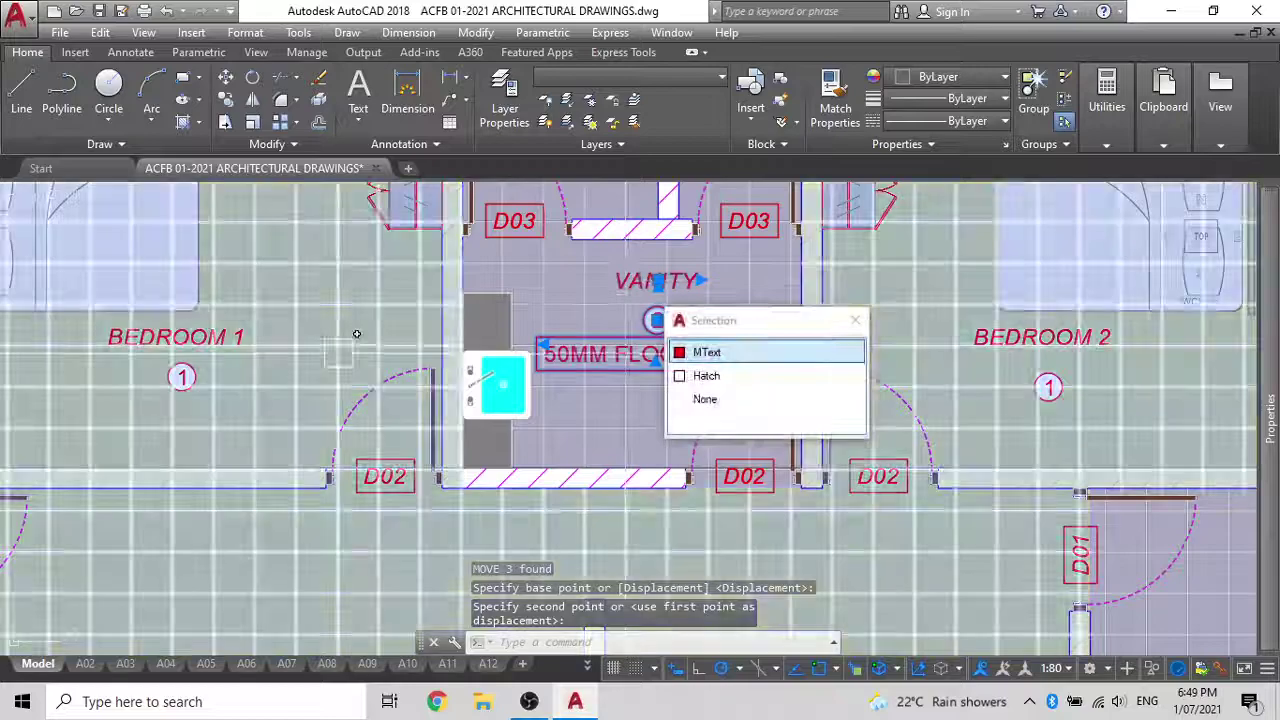
text(M)
key(Return)
click(384, 301)
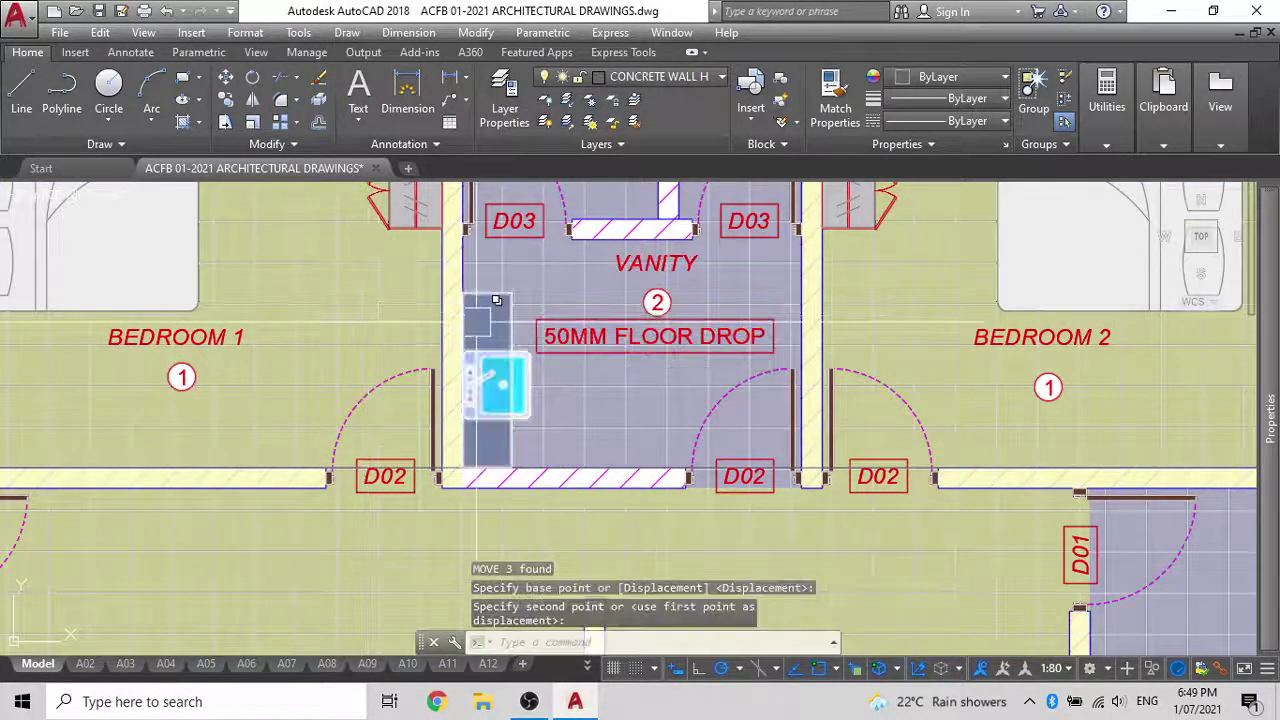
Move the SHR and WC names and their circled 2 tags straight down within their rooms, making space for fixtures
scroll(499, 312, down, 5)
scroll(638, 330, up, 5)
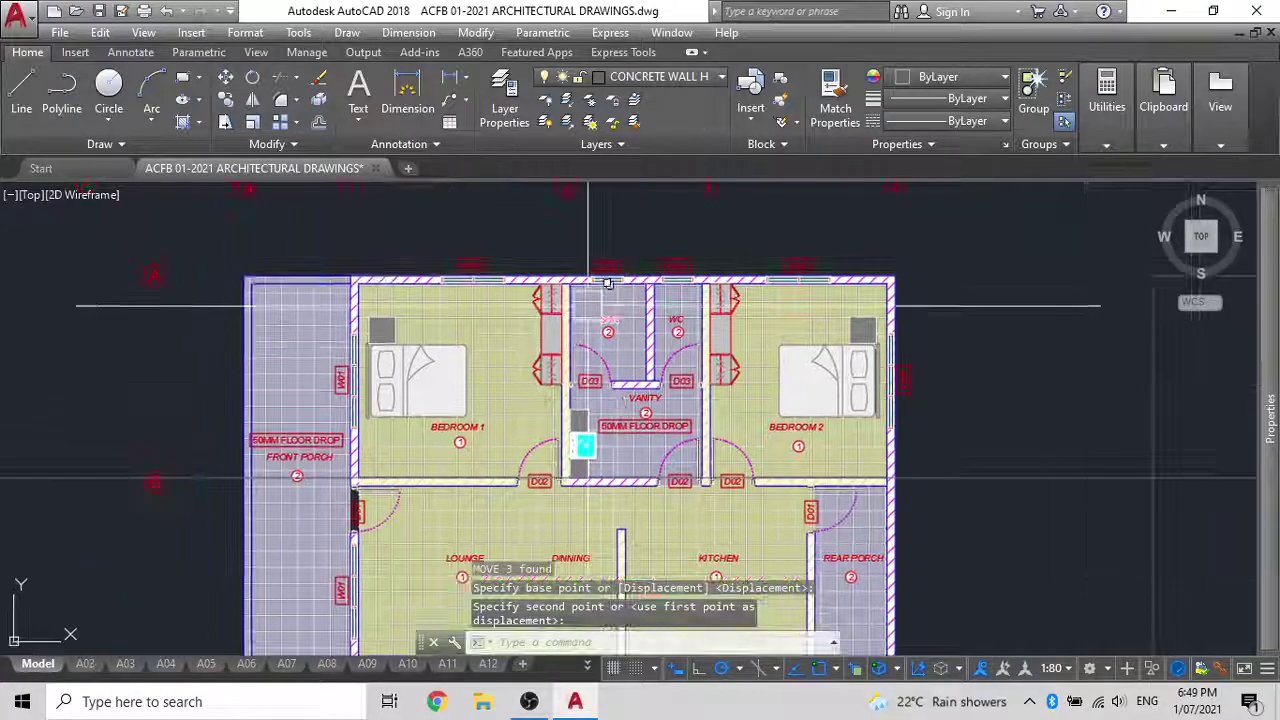
click(618, 353)
click(630, 318)
click(801, 318)
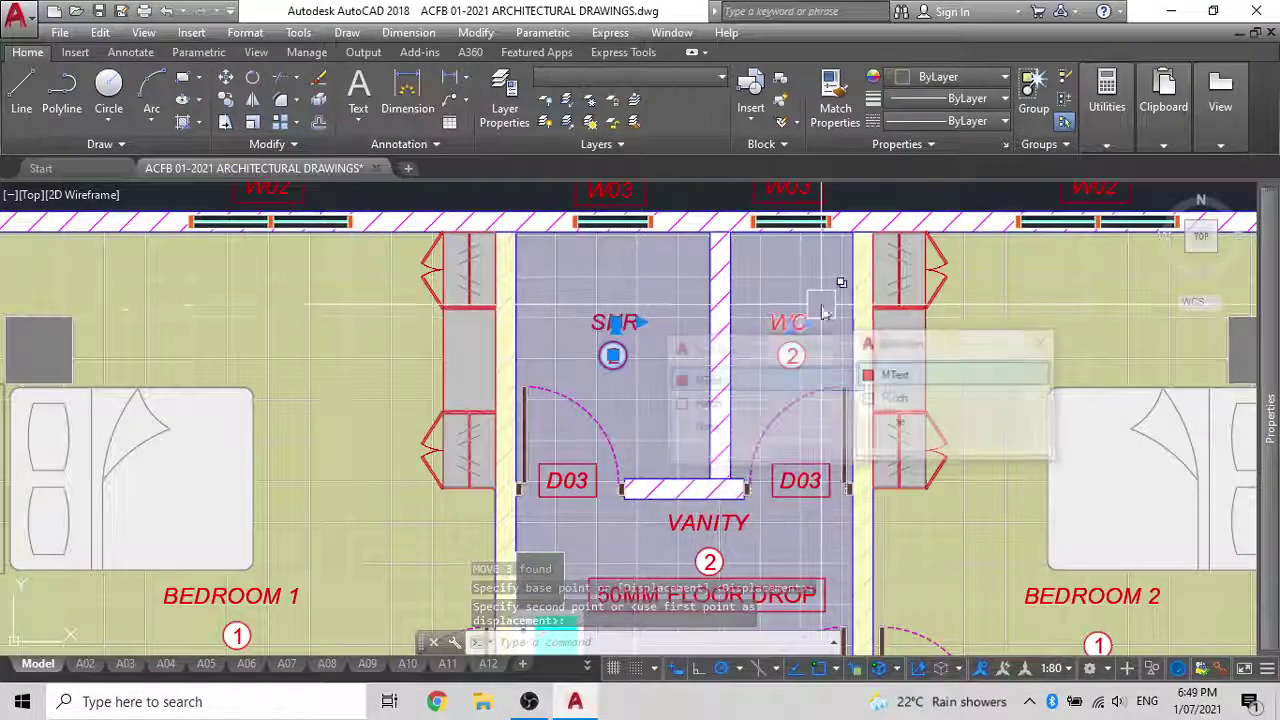
click(790, 360)
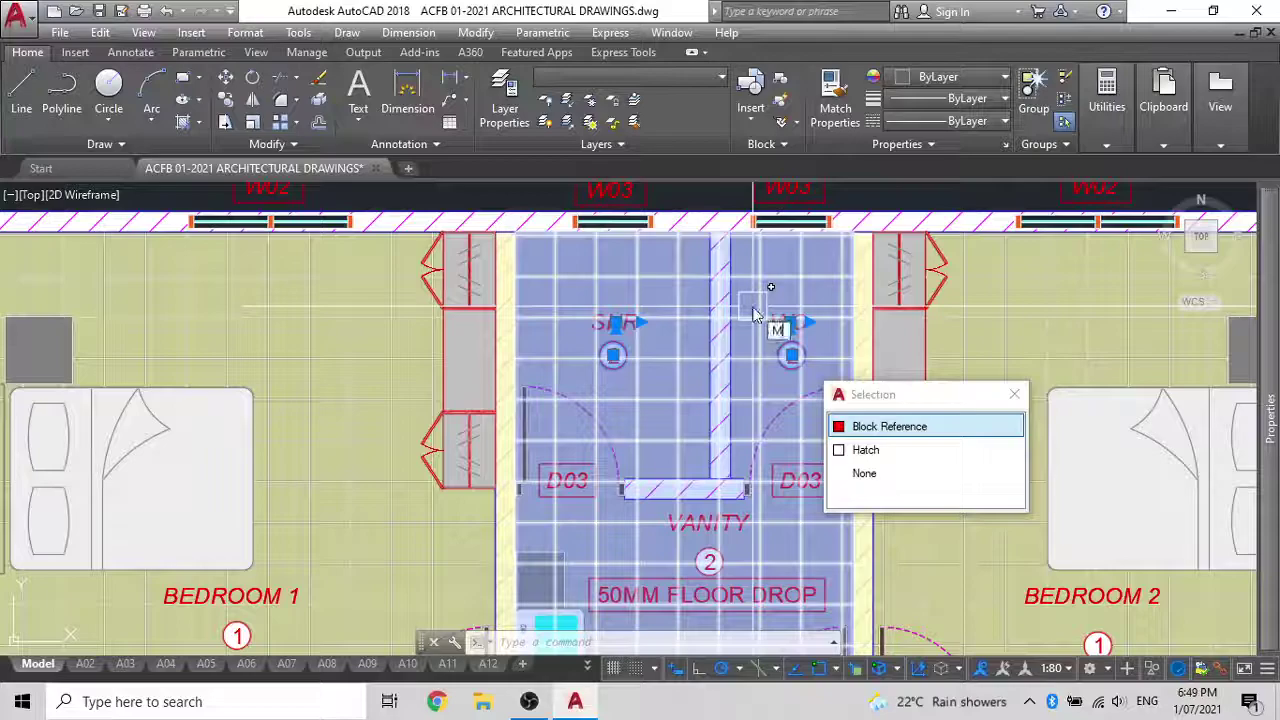
key(Return)
click(847, 270)
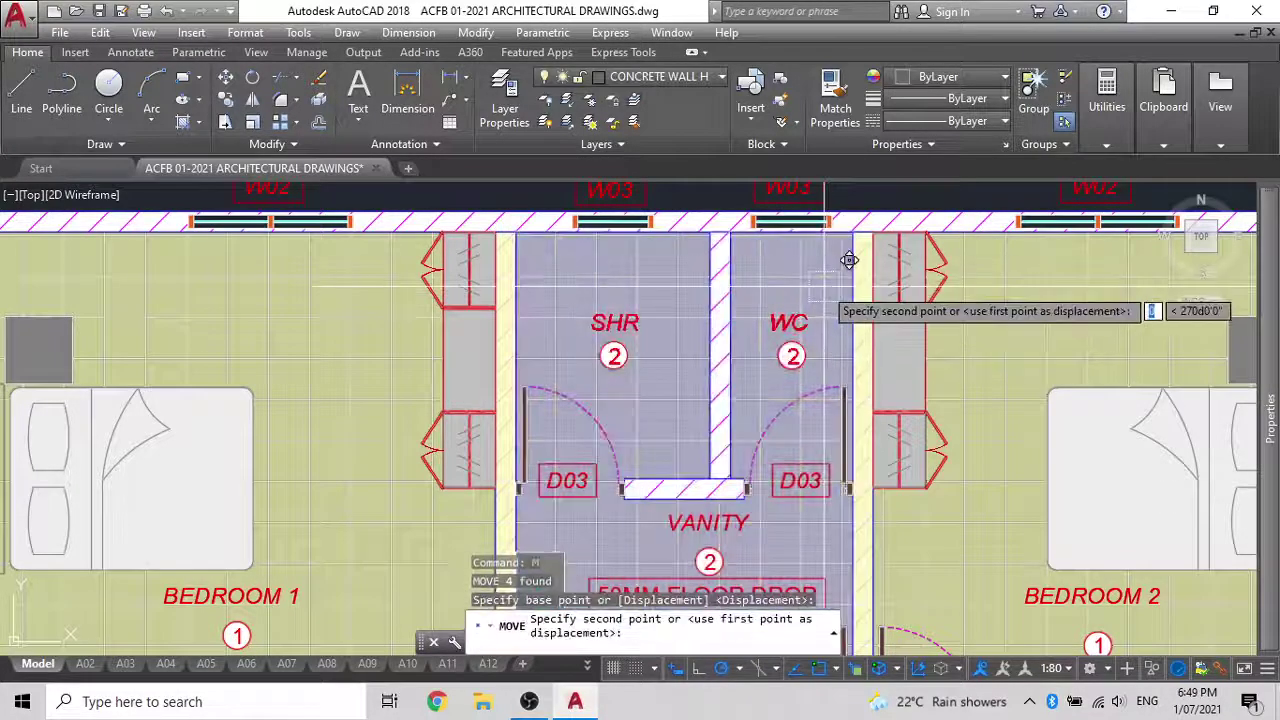
Rotate the toilet above the plan 90 degrees counterclockwise so its cistern is at the top and its bowl points down
scroll(687, 323, down, 4)
scroll(687, 323, down, 5)
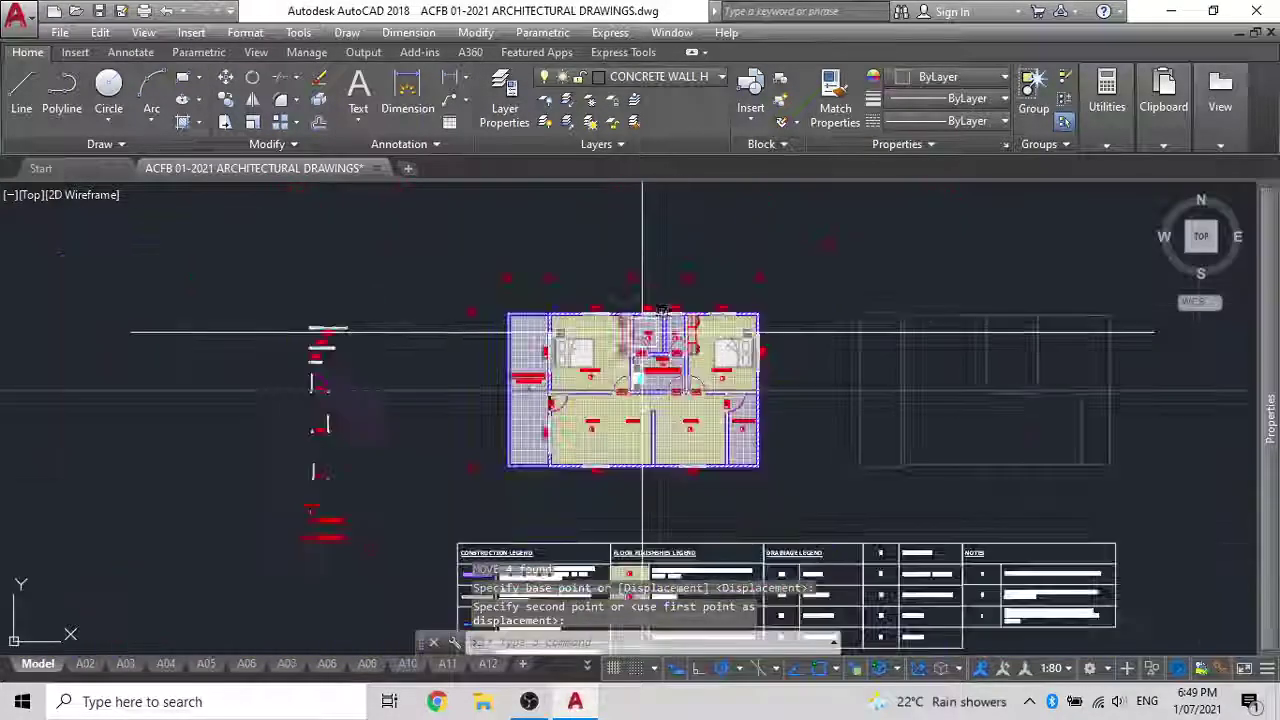
scroll(620, 380, up, 5)
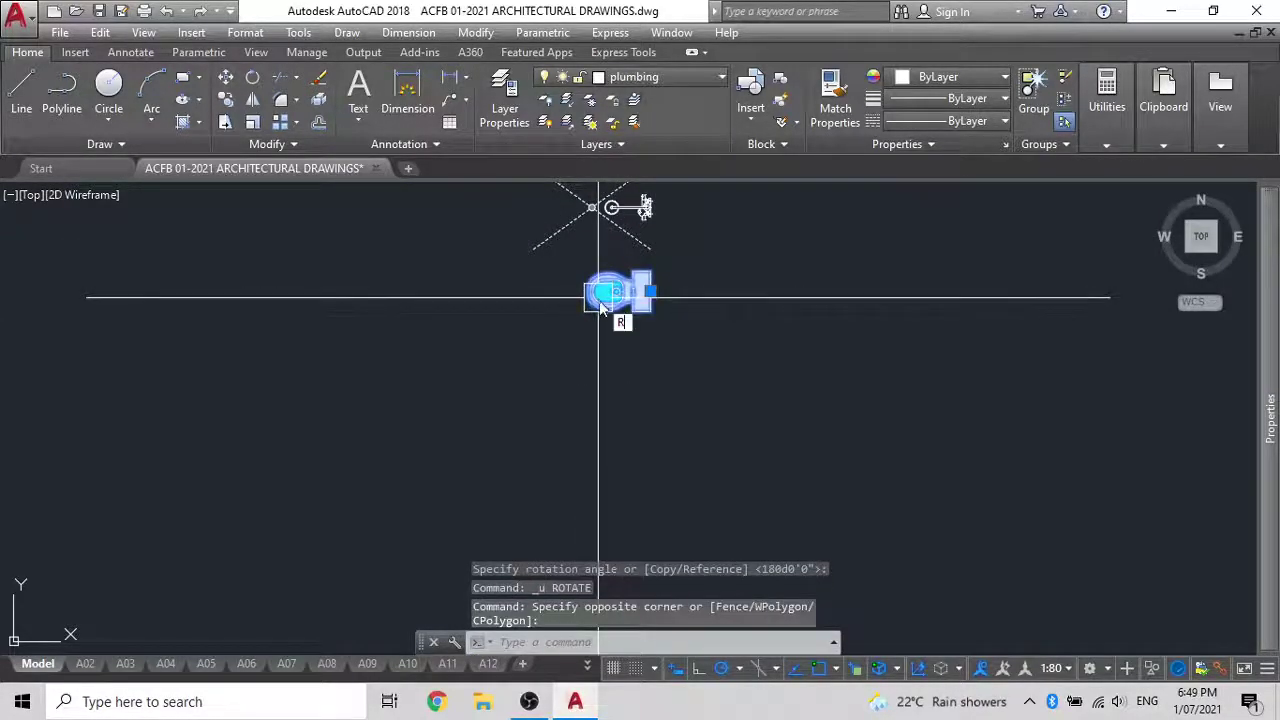
text(o)
key(Return)
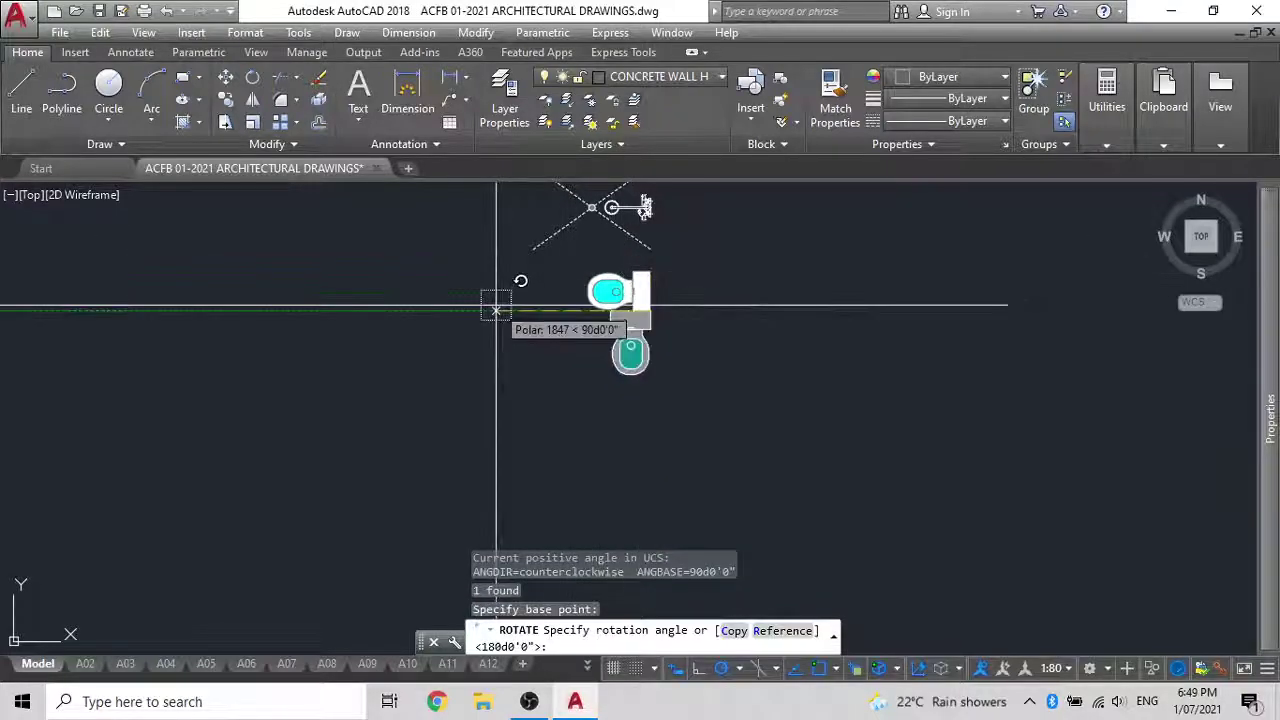
click(496, 305)
Move the toilet by the middle of its cistern's back edge to the midpoint between the WC room's upper inside corners, using M2P
text(m)
key(Return)
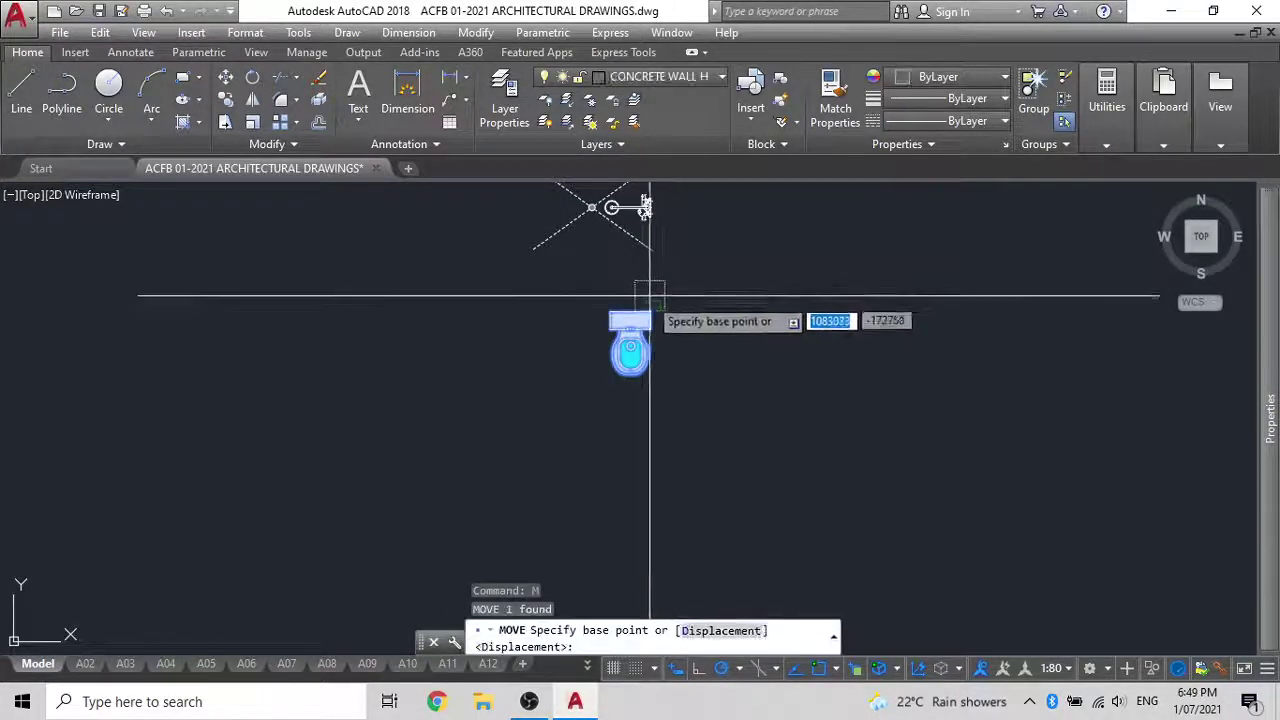
click(629, 312)
scroll(480, 400, down, 5)
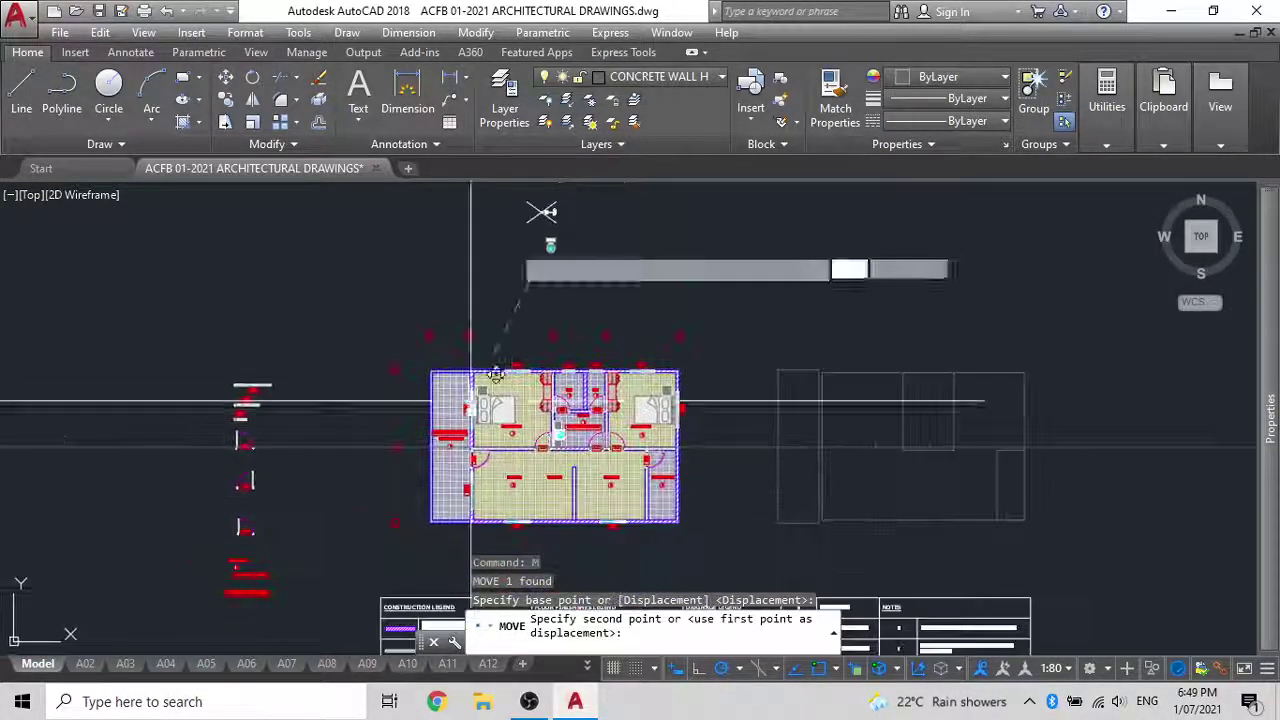
scroll(571, 340, up, 8)
scroll(743, 413, up, 6)
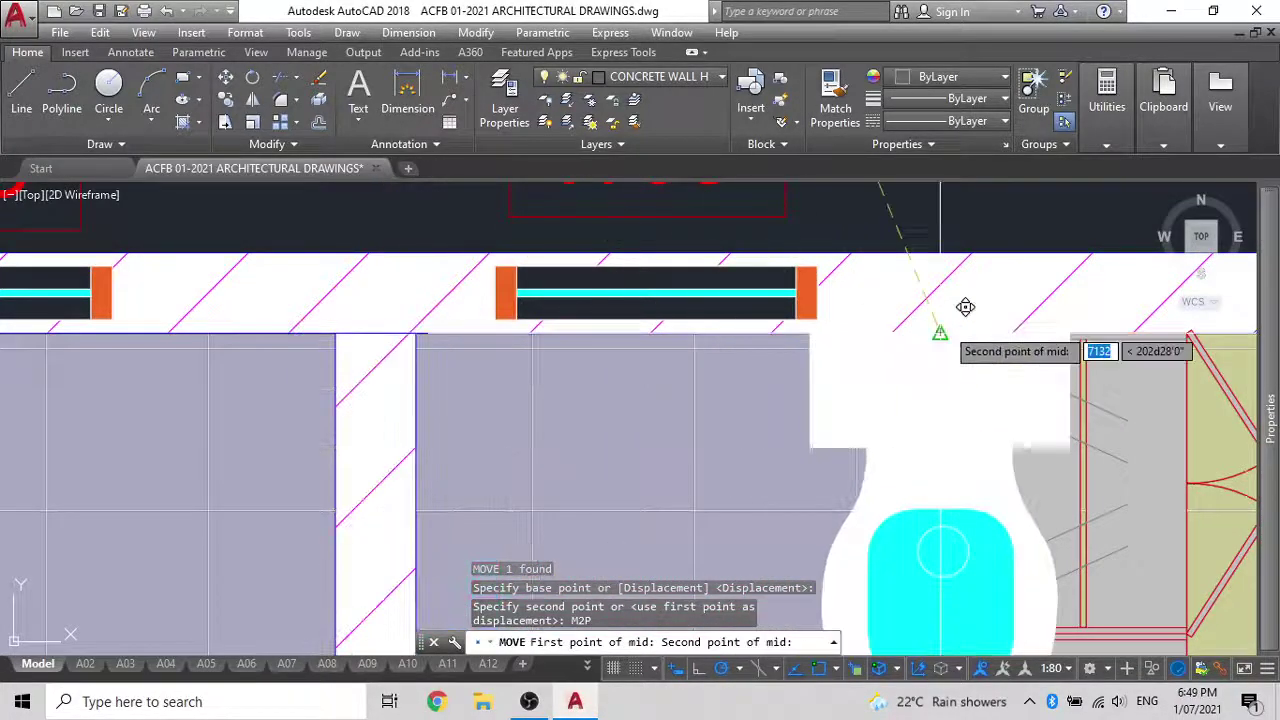
click(900, 332)
scroll(691, 398, down, 10)
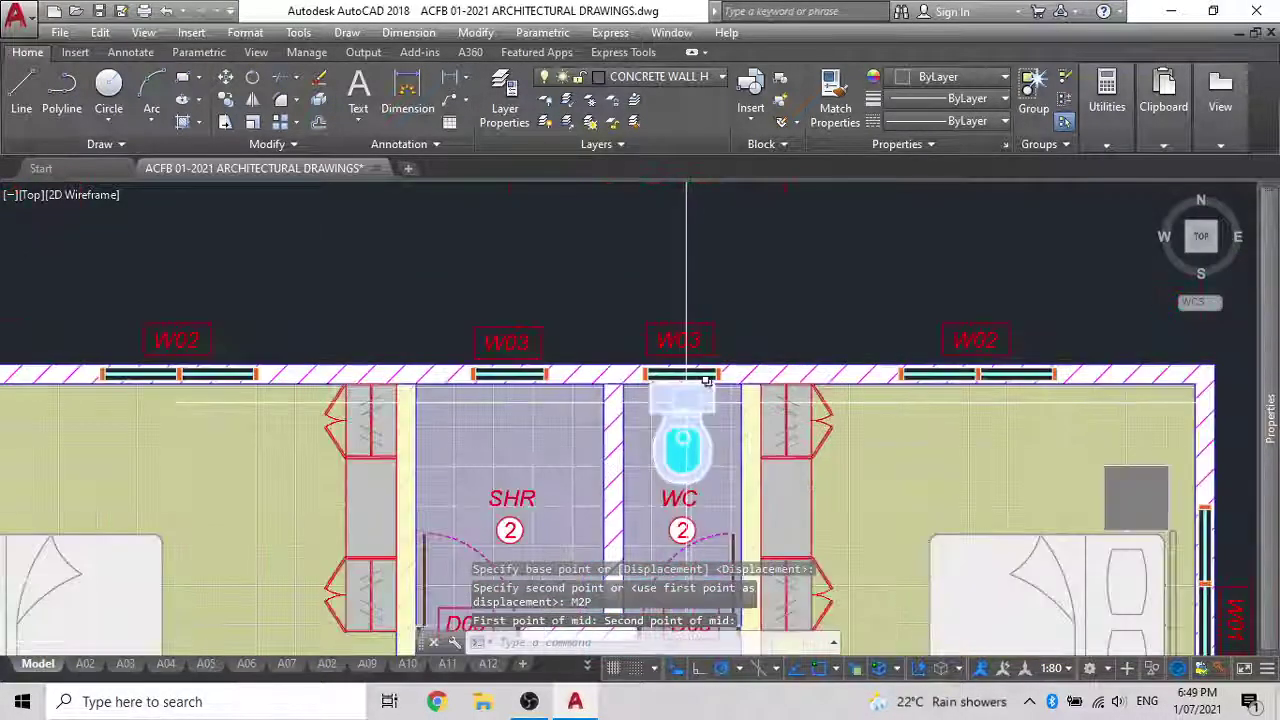
Move the shower head and mixer symbol from above the plan against the right inside wall of the SHR room
middle_drag(677, 295, 765, 615)
scroll(751, 403, down, 2)
click(700, 362)
text(m)
key(Return)
scroll(706, 406, up, 8)
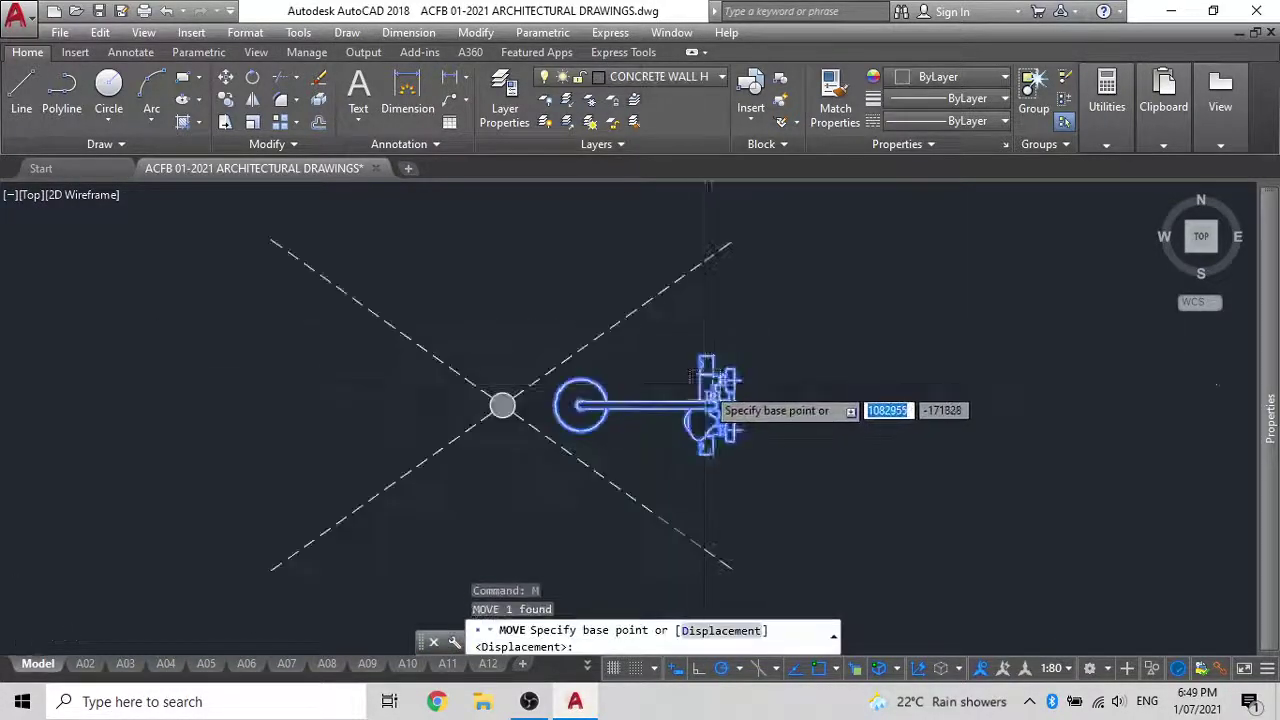
click(775, 435)
scroll(823, 437, down, 6)
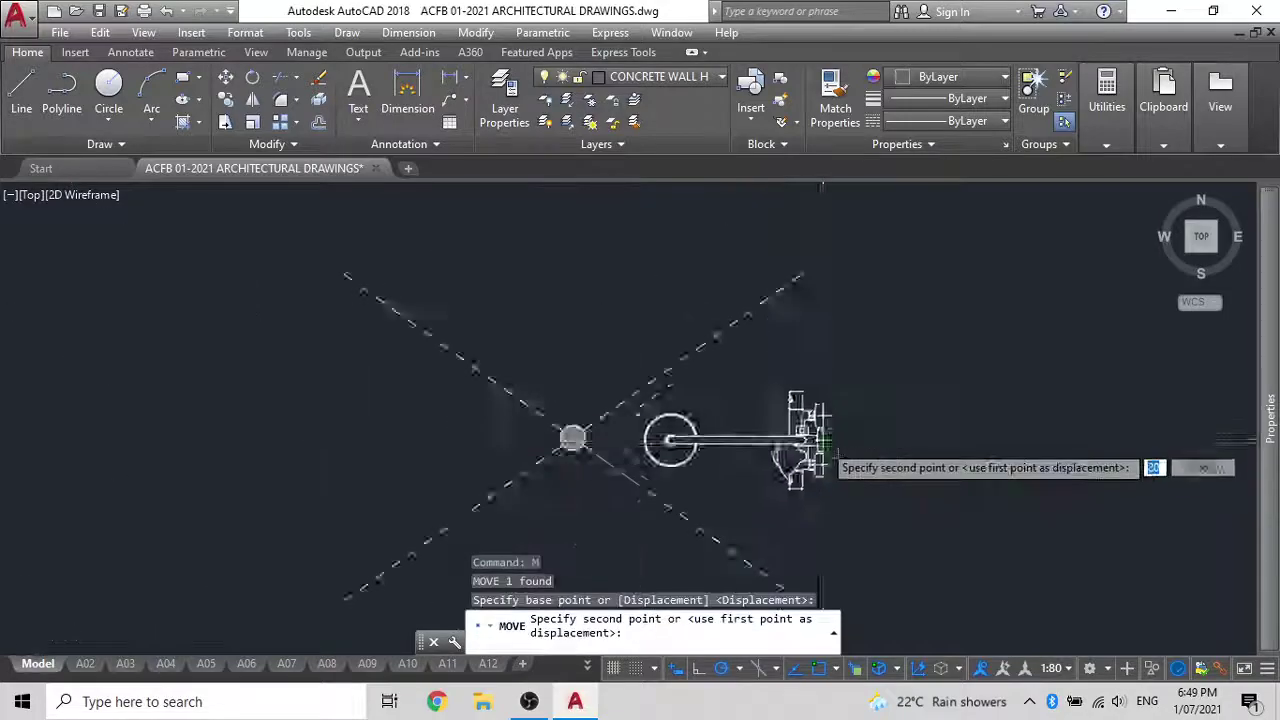
scroll(710, 470, up, 7)
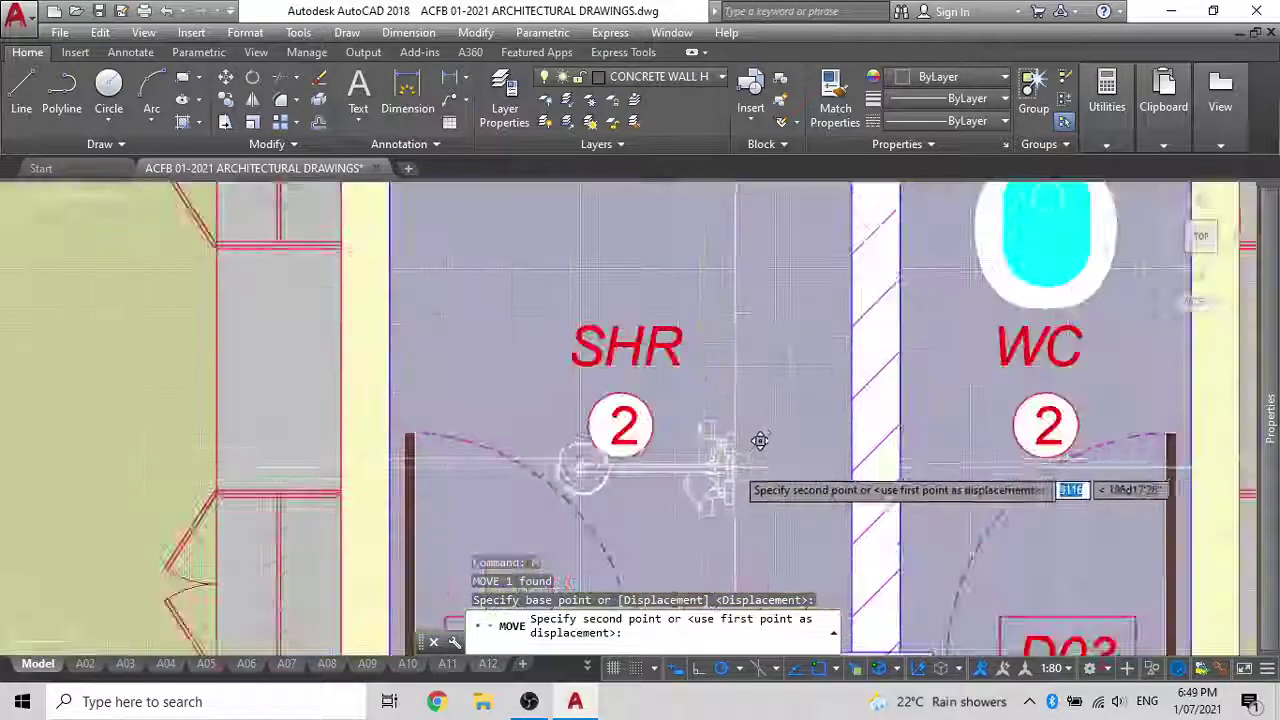
scroll(771, 366, down, 3)
scroll(790, 372, up, 3)
scroll(775, 400, up, 2)
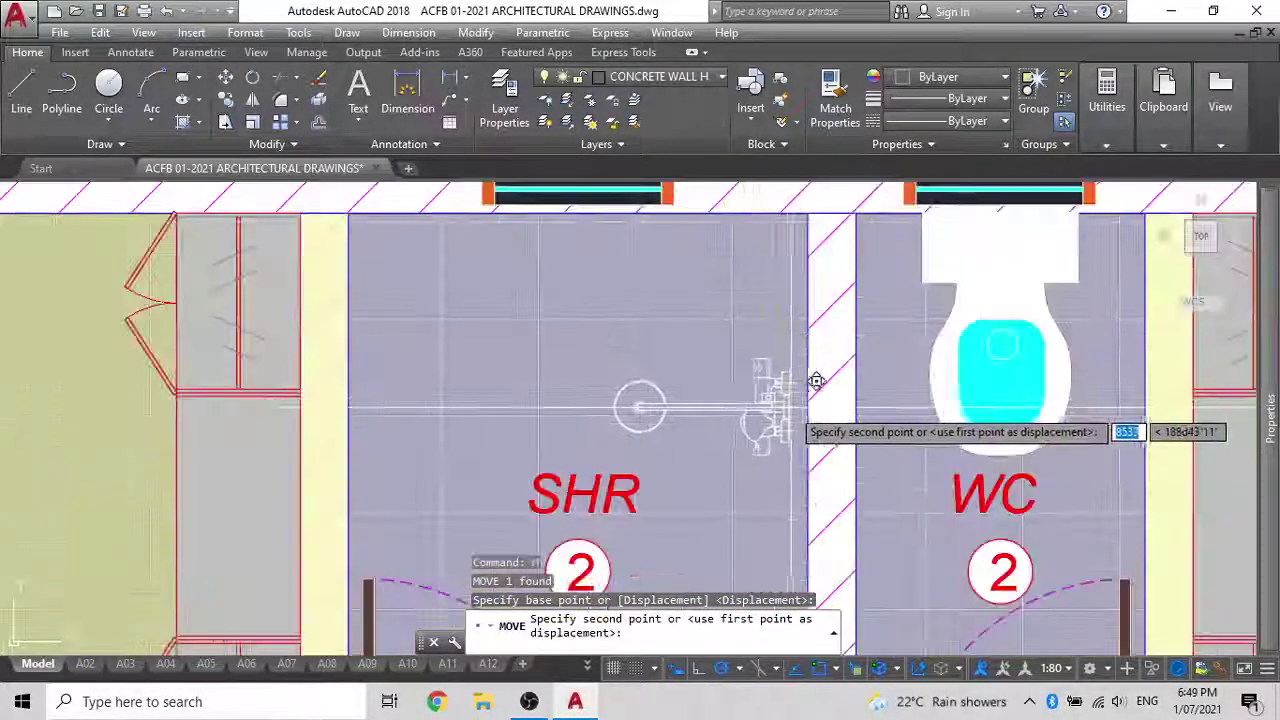
click(808, 420)
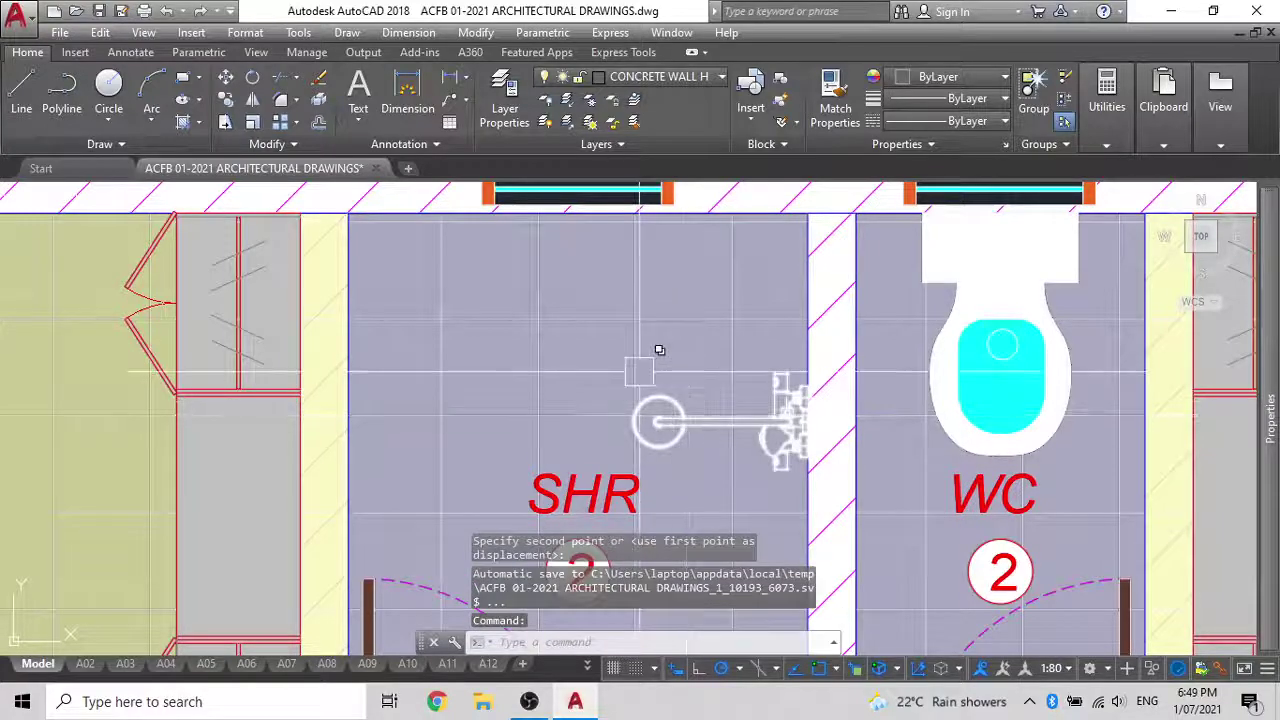
key(Escape)
scroll(659, 350, down, 8)
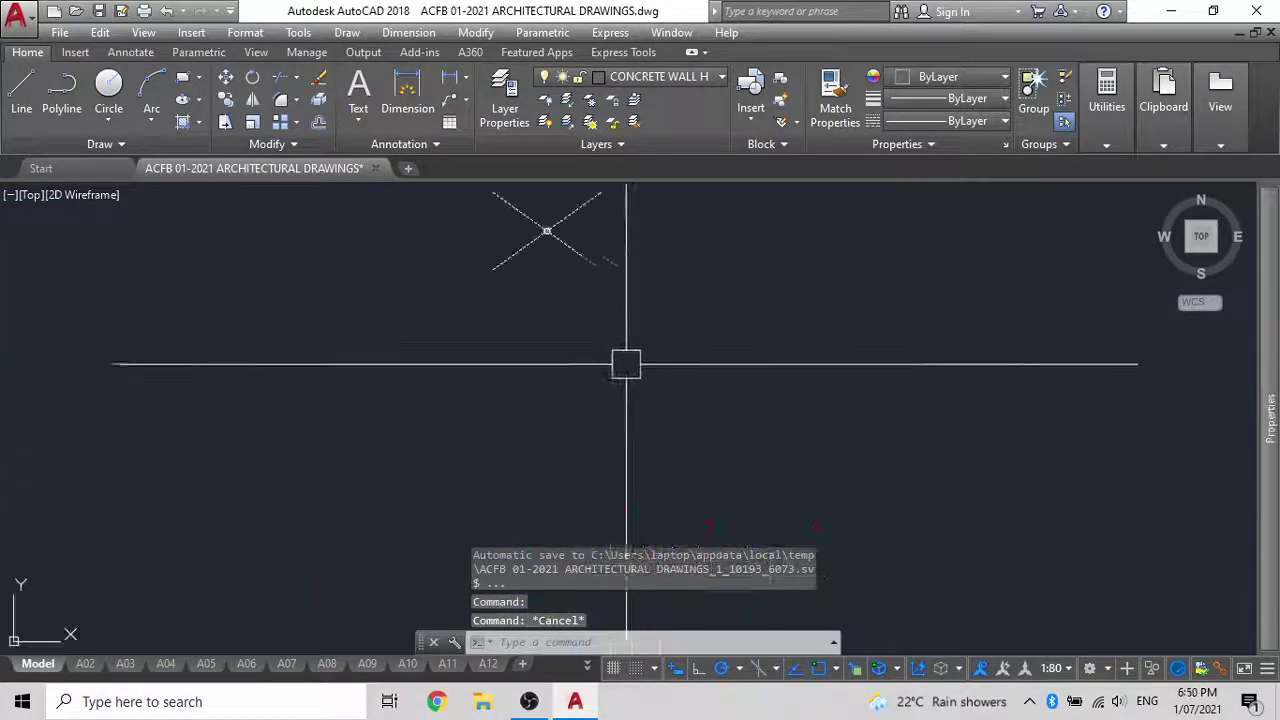
click(559, 246)
key(Escape)
middle_drag(607, 209, 663, 269)
click(741, 356)
key(Escape)
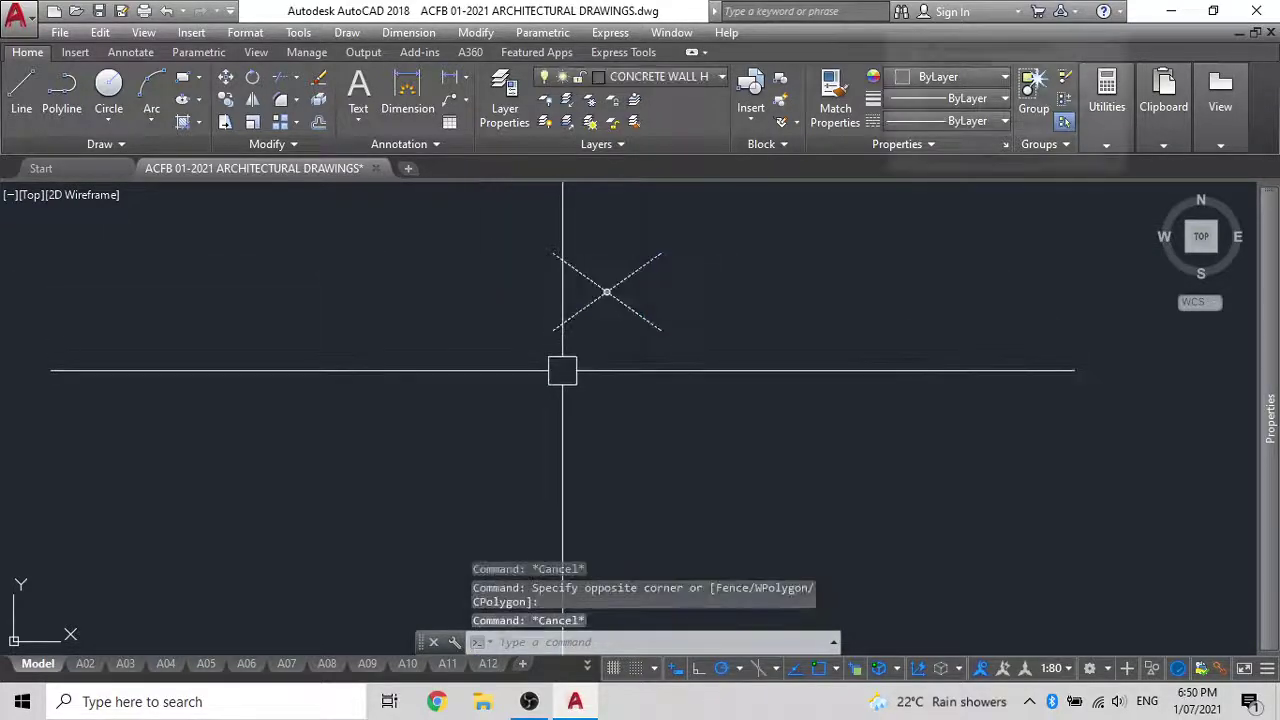
Draw two crossing diagonal polylines between the opposite inside corners of the SHR room
scroll(566, 414, down, 3)
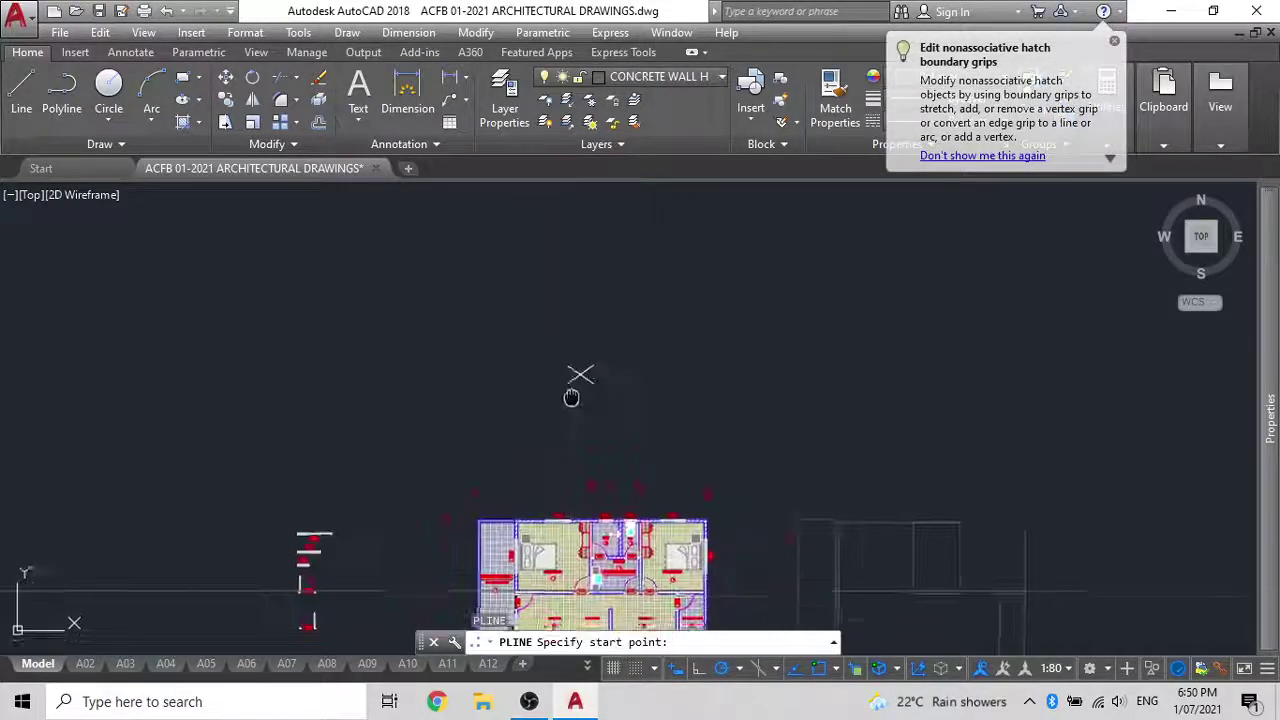
scroll(560, 390, up, 8)
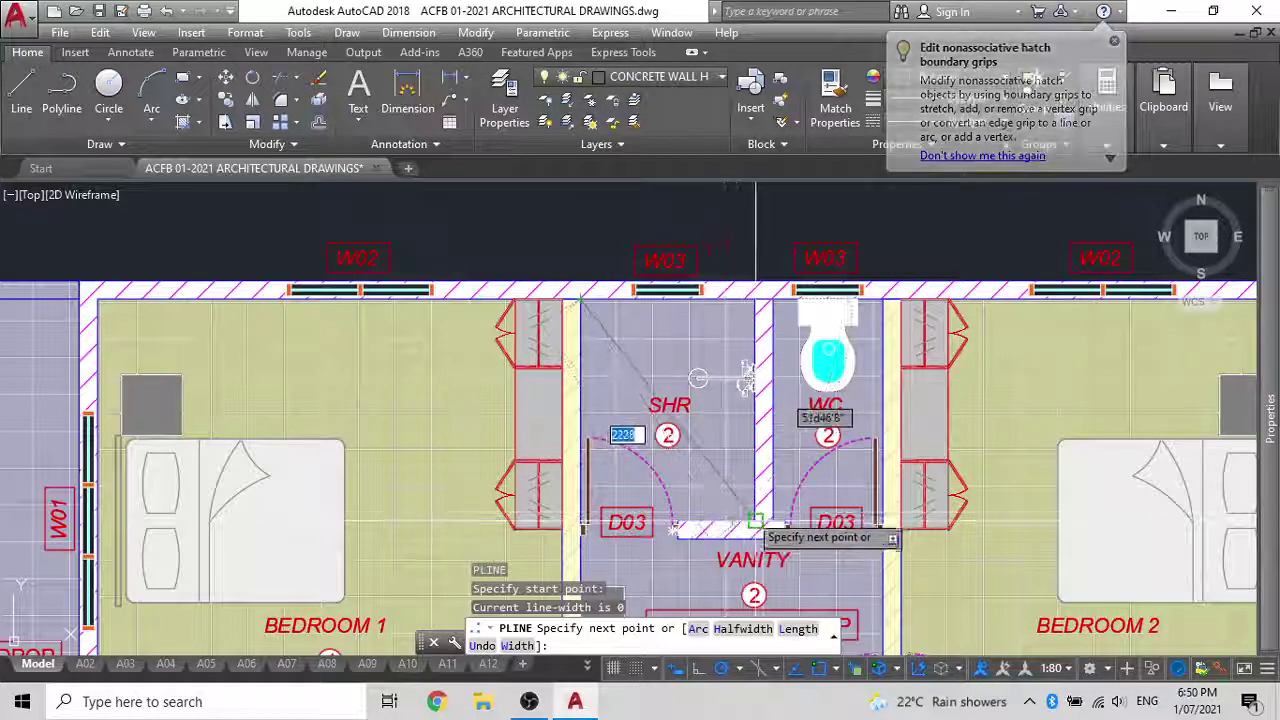
click(732, 524)
key(Escape)
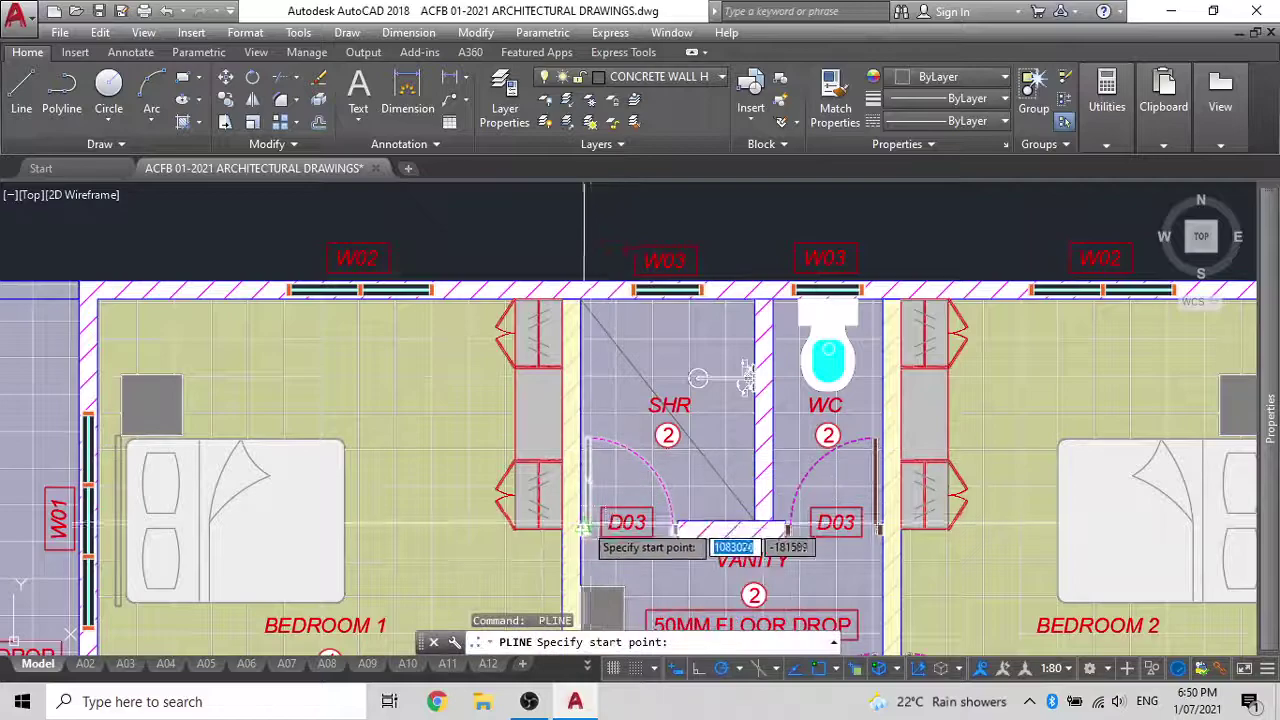
scroll(584, 528, up, 7)
click(570, 508)
scroll(589, 483, down, 6)
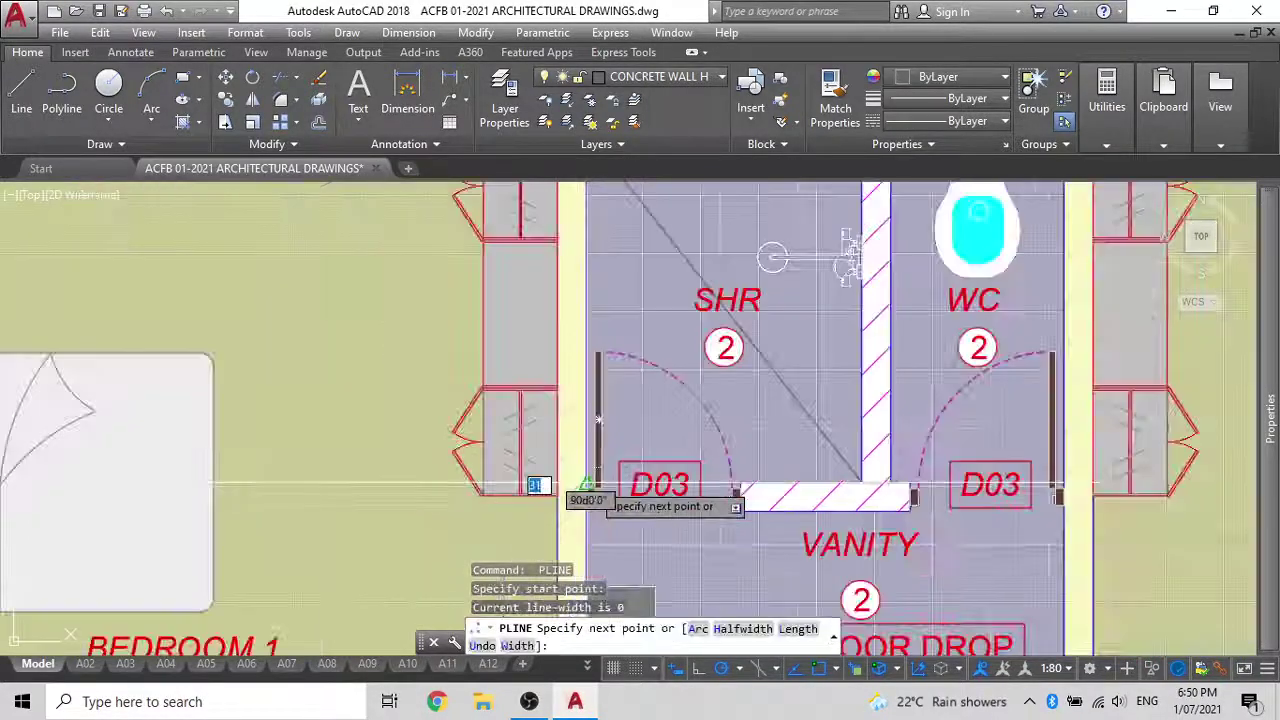
middle_drag(587, 387, 587, 481)
middle_drag(700, 384, 675, 411)
key(Escape)
scroll(674, 410, up, 4)
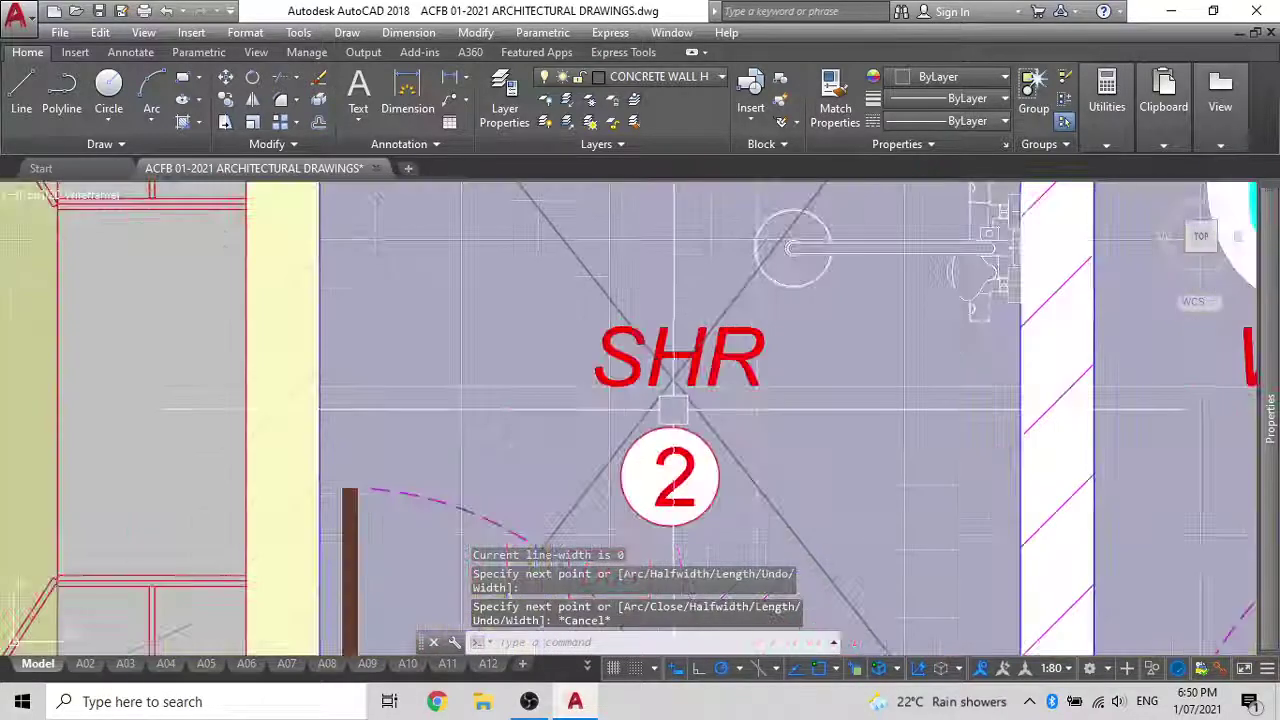
scroll(680, 474, down, 4)
middle_drag(680, 474, 689, 505)
scroll(700, 455, up, 4)
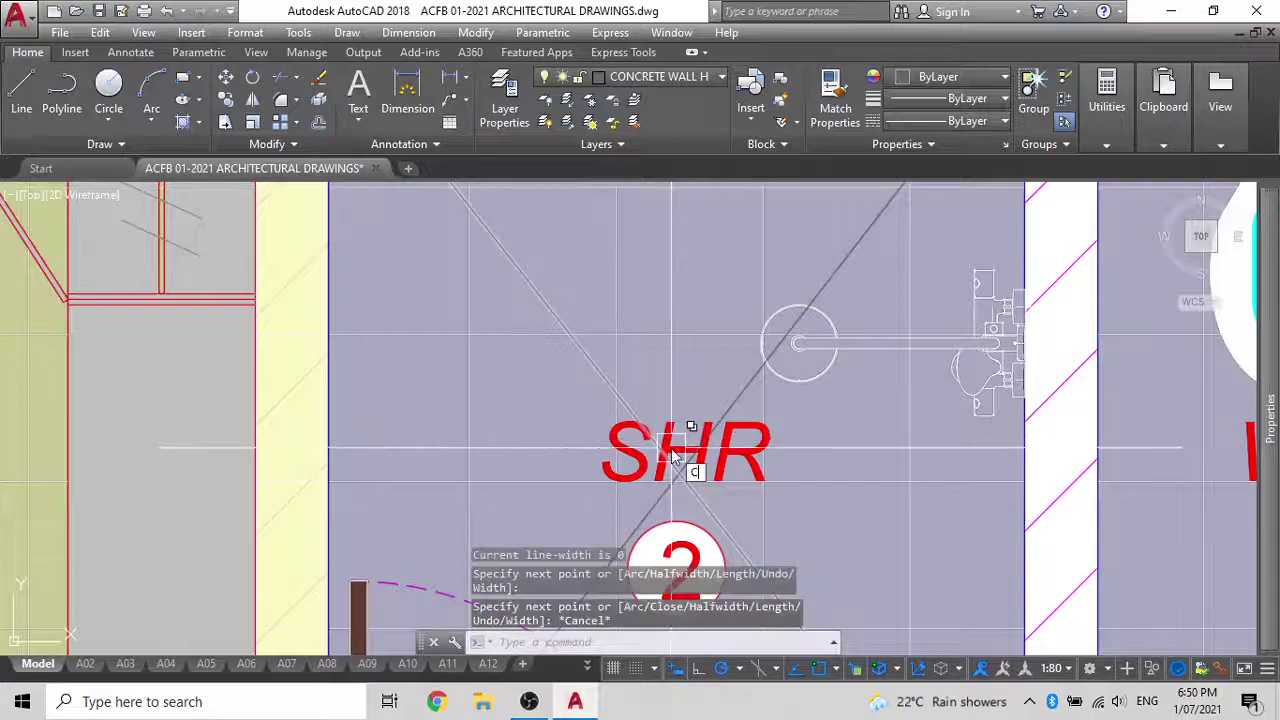
key(Escape)
Copy the filled drain circle from the crossed symbol above the plan to the intersection of the SHR room's diagonals
scroll(683, 475, down, 10)
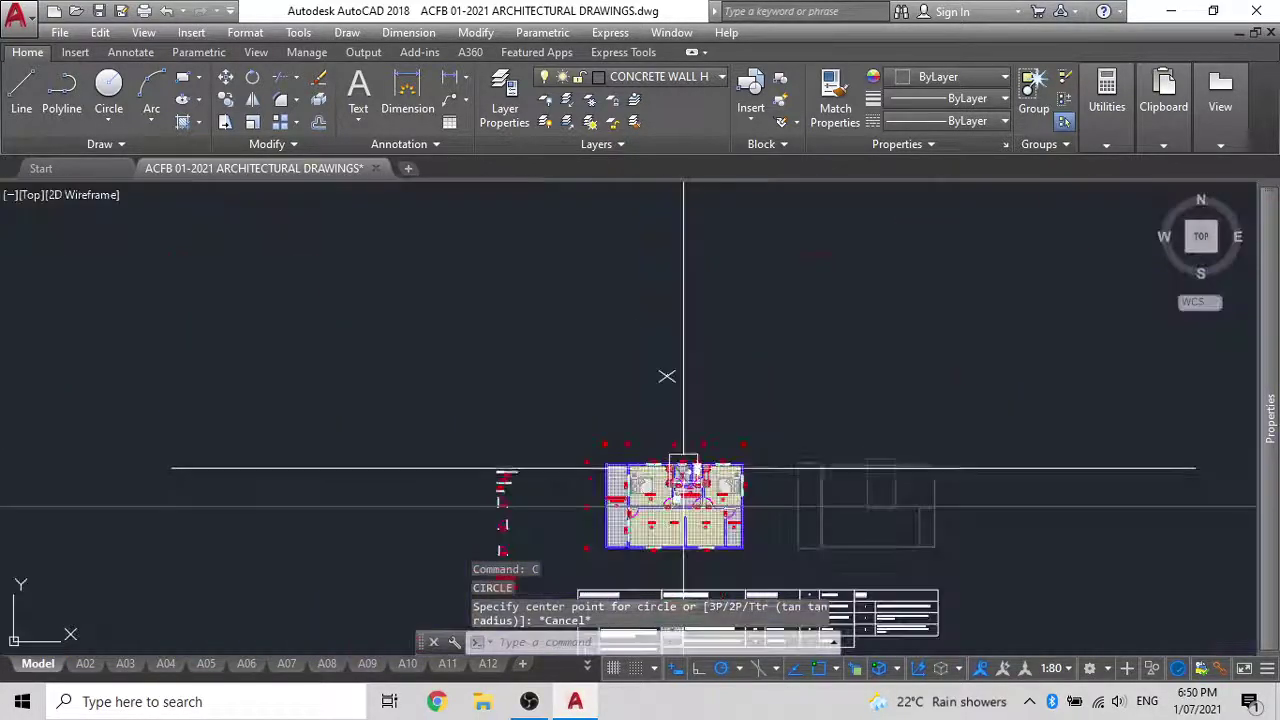
scroll(660, 340, up, 6)
scroll(795, 365, up, 10)
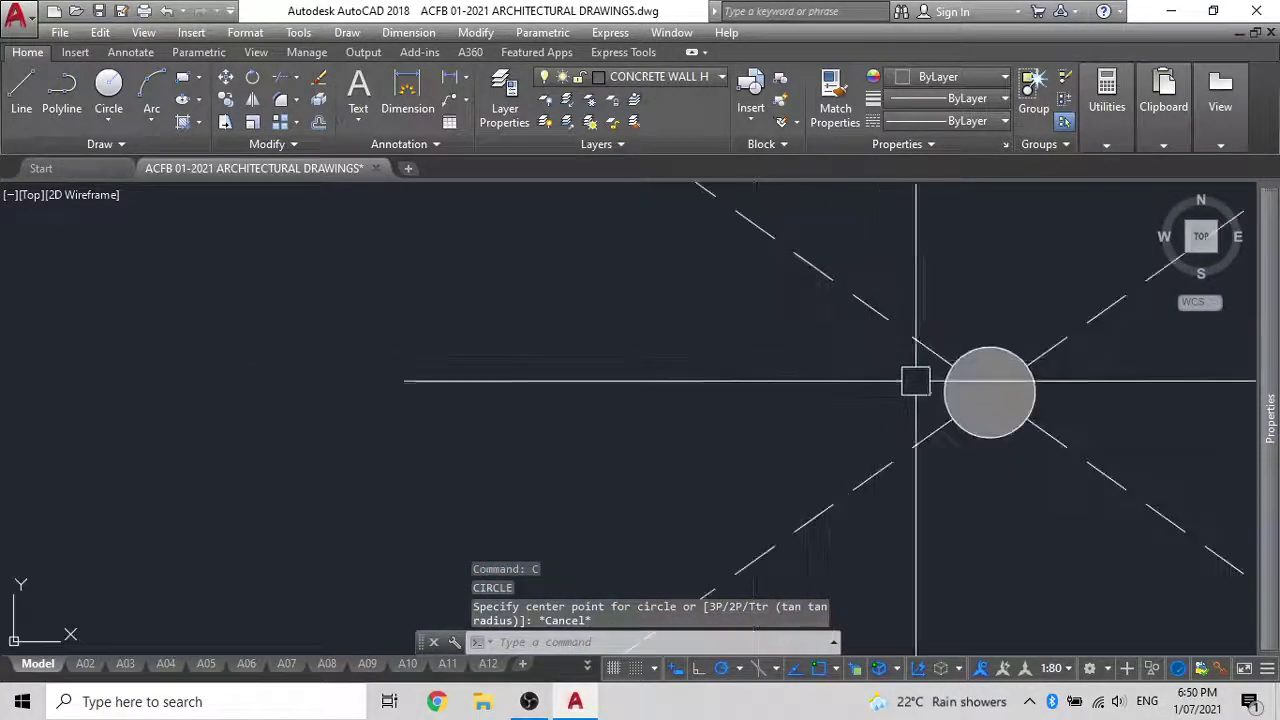
click(850, 518)
text(CO)
key(Return)
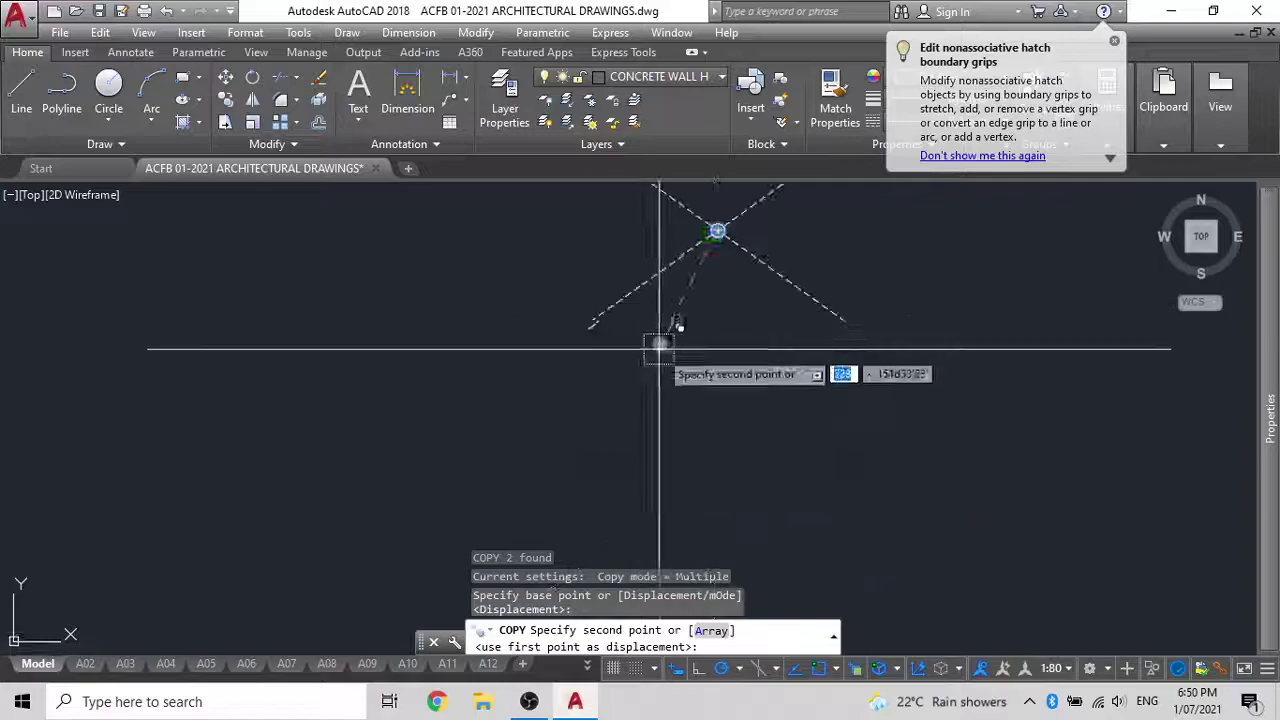
scroll(659, 346, down, 6)
middle_drag(659, 346, 668, 192)
middle_drag(683, 451, 664, 252)
scroll(733, 371, up, 10)
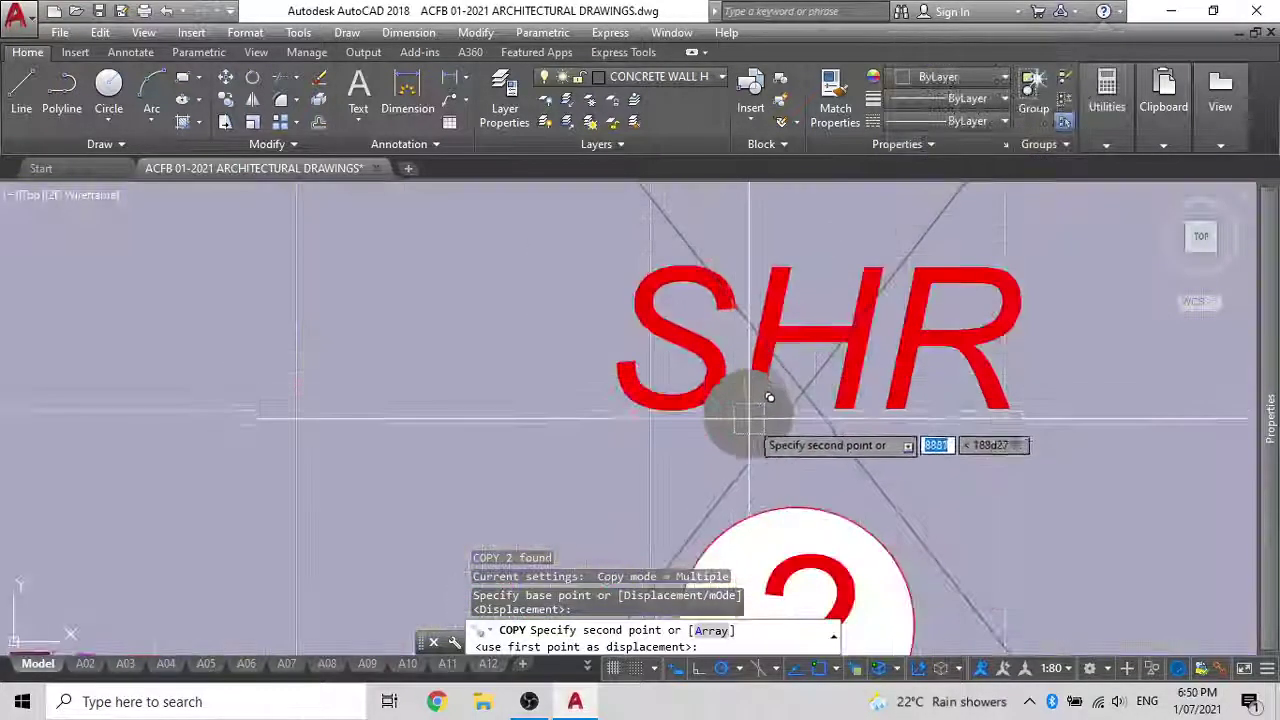
click(810, 362)
scroll(740, 443, down, 4)
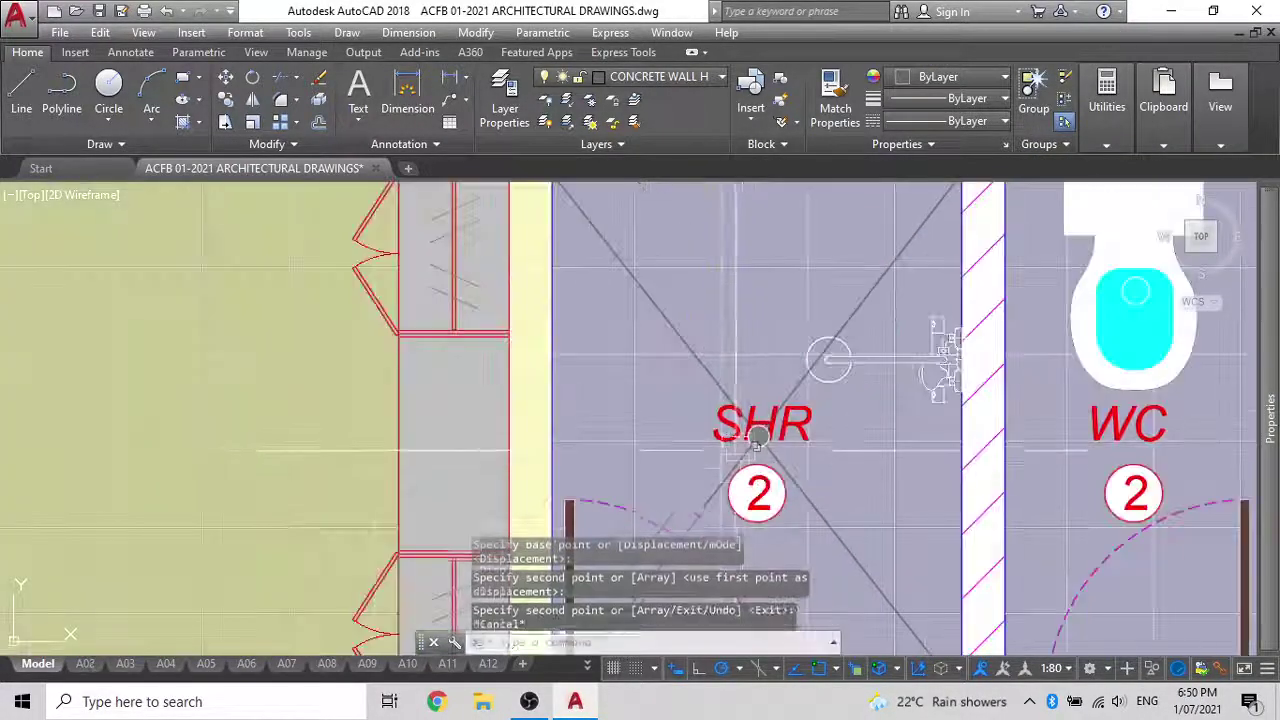
Move the SHR name and its circled 2 tag up within the room and centre them above the drain circle
click(806, 424)
text(M)
key(Return)
scroll(640, 420, down, 3)
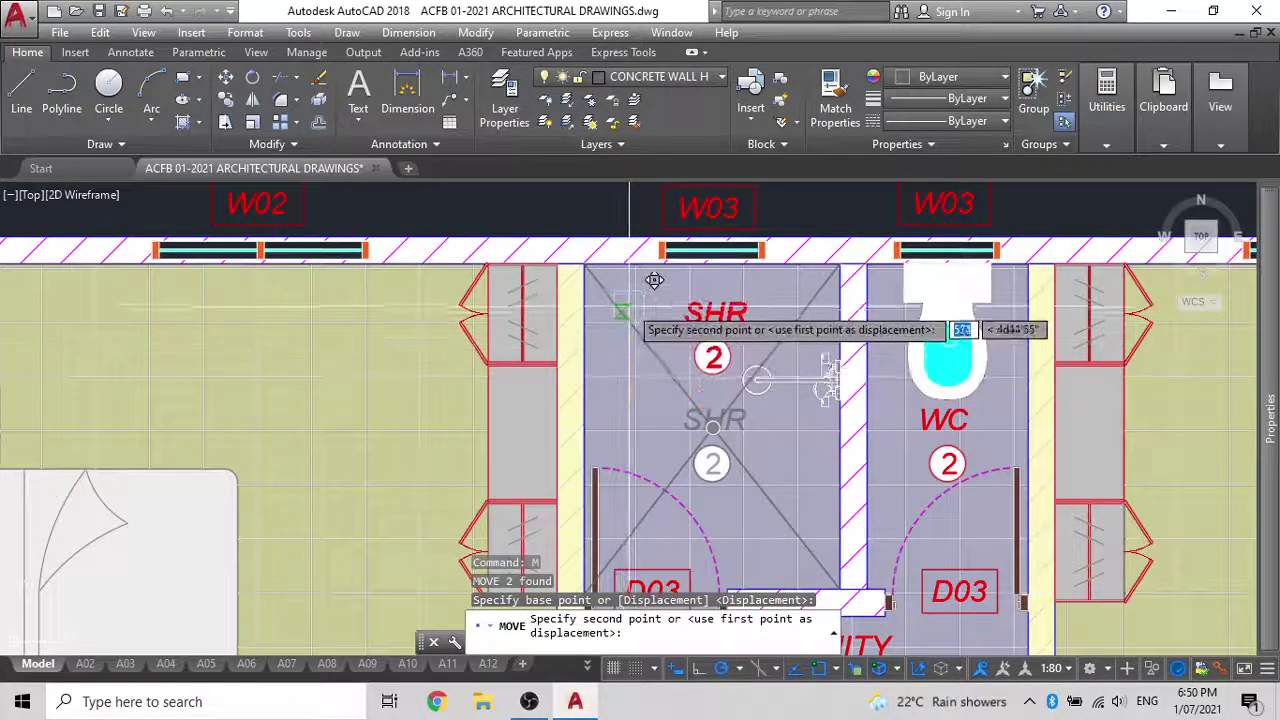
scroll(713, 342, up, 2)
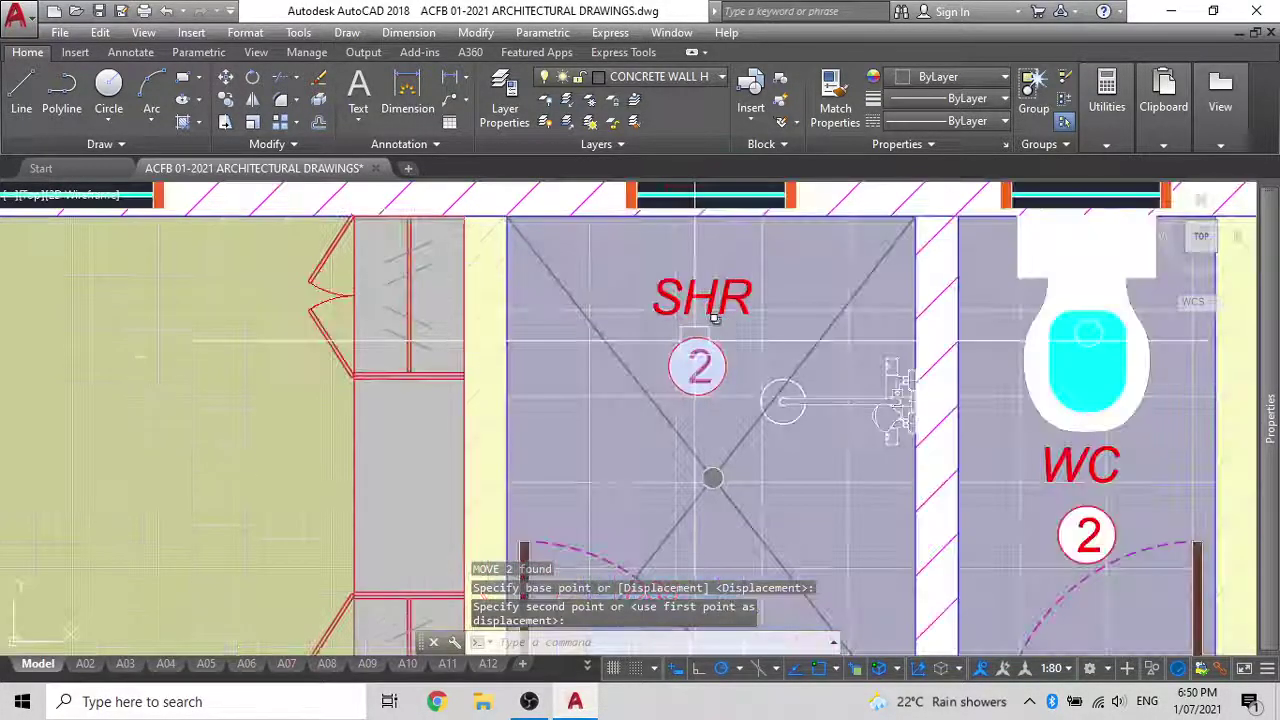
click(695, 345)
click(692, 302)
text(m)
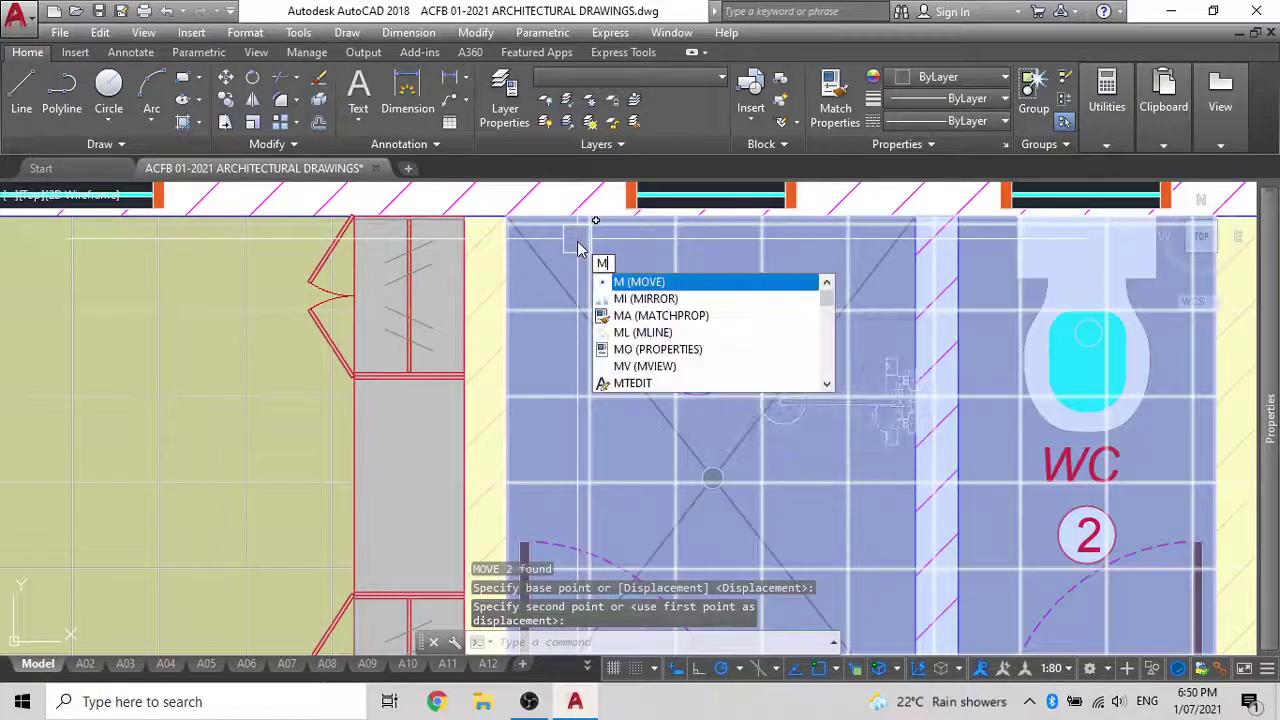
key(Return)
click(603, 211)
Set the colour of the SHR drain circle's solid hatch to Cyan and regenerate the drawing
scroll(708, 468, up, 5)
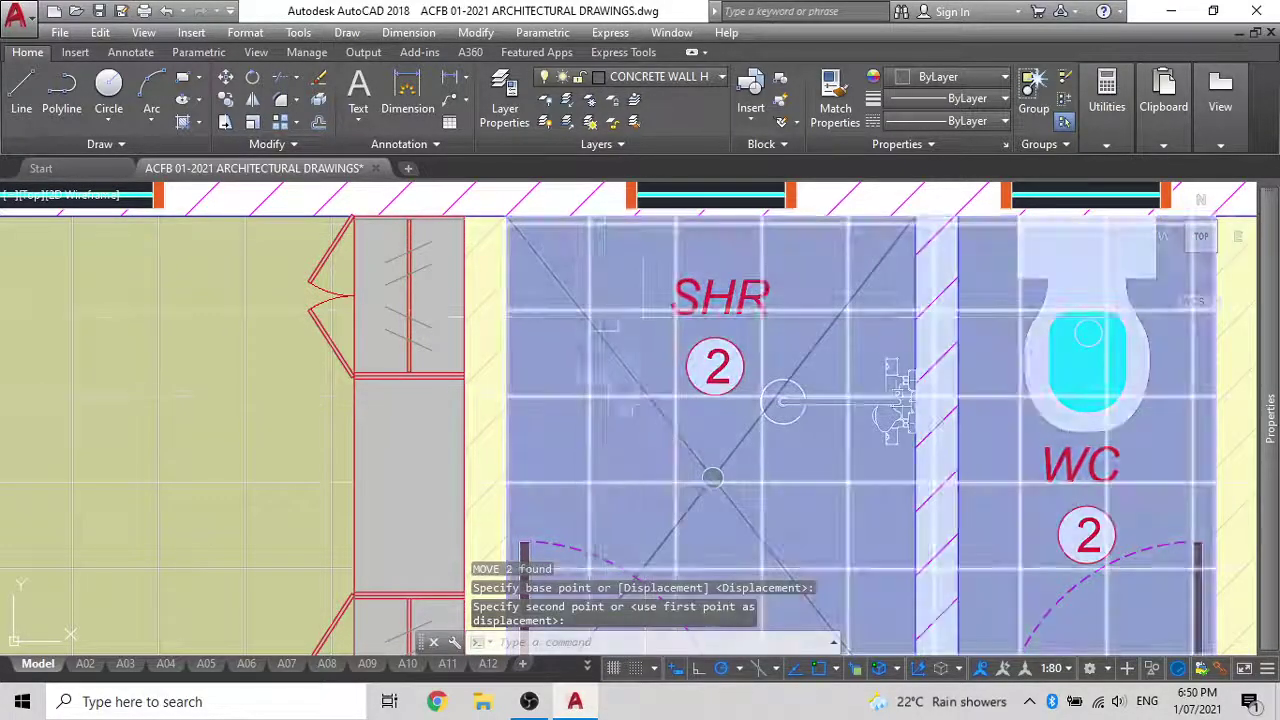
click(791, 521)
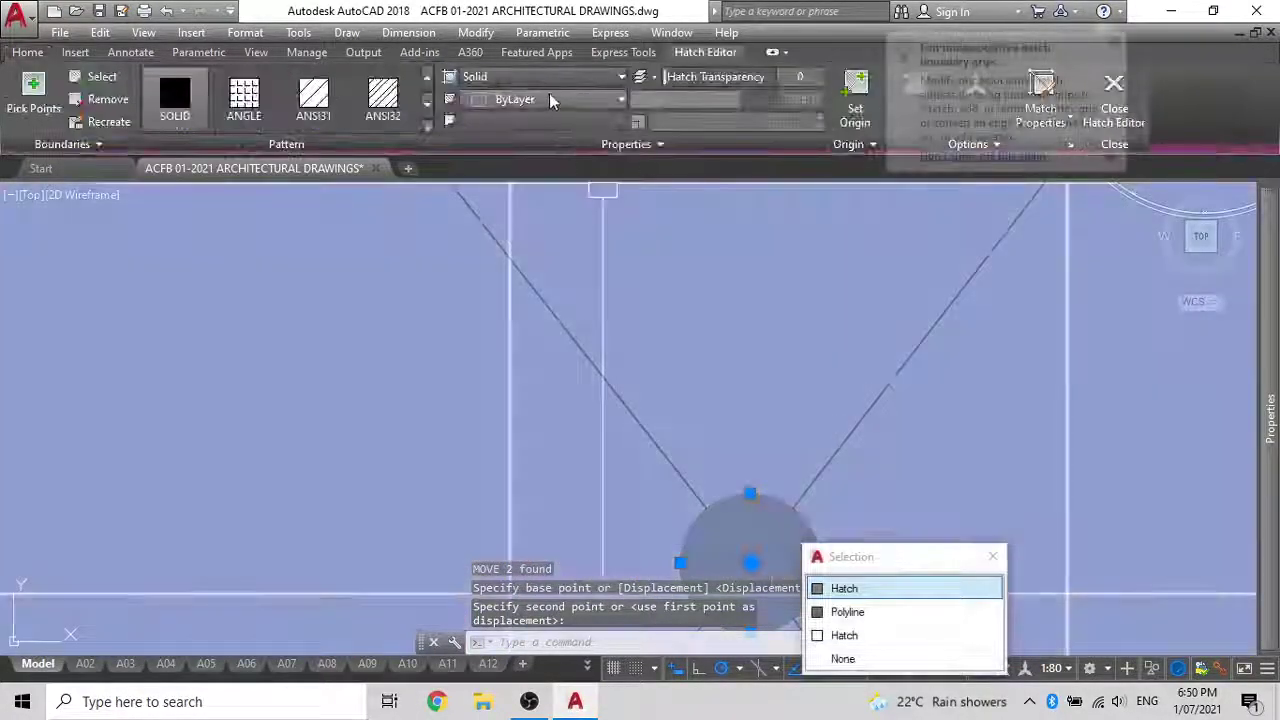
click(545, 99)
click(530, 289)
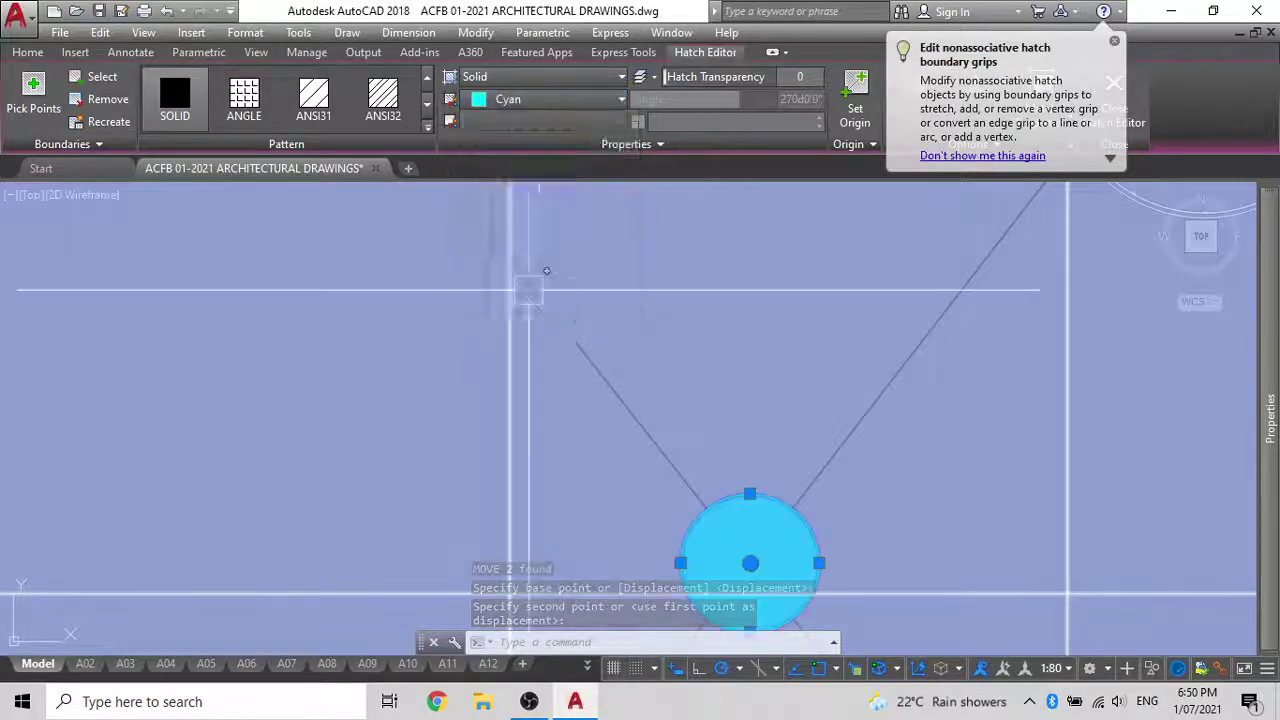
scroll(588, 310, down, 3)
key(Escape)
scroll(640, 400, up, 4)
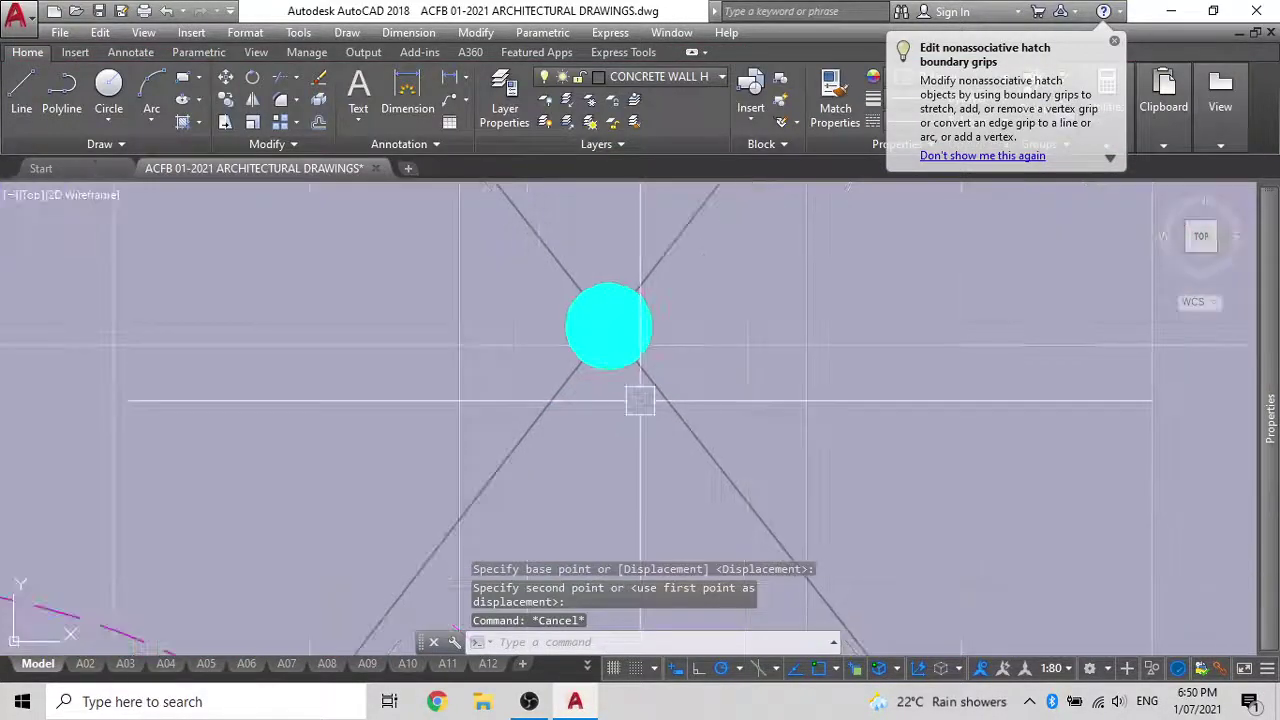
text(RE)
key(Return)
key(Escape)
Match both SHR diagonals to the dashed lines of the crossed symbol above the plan, using MATCHPROP
scroll(630, 345, down, 5)
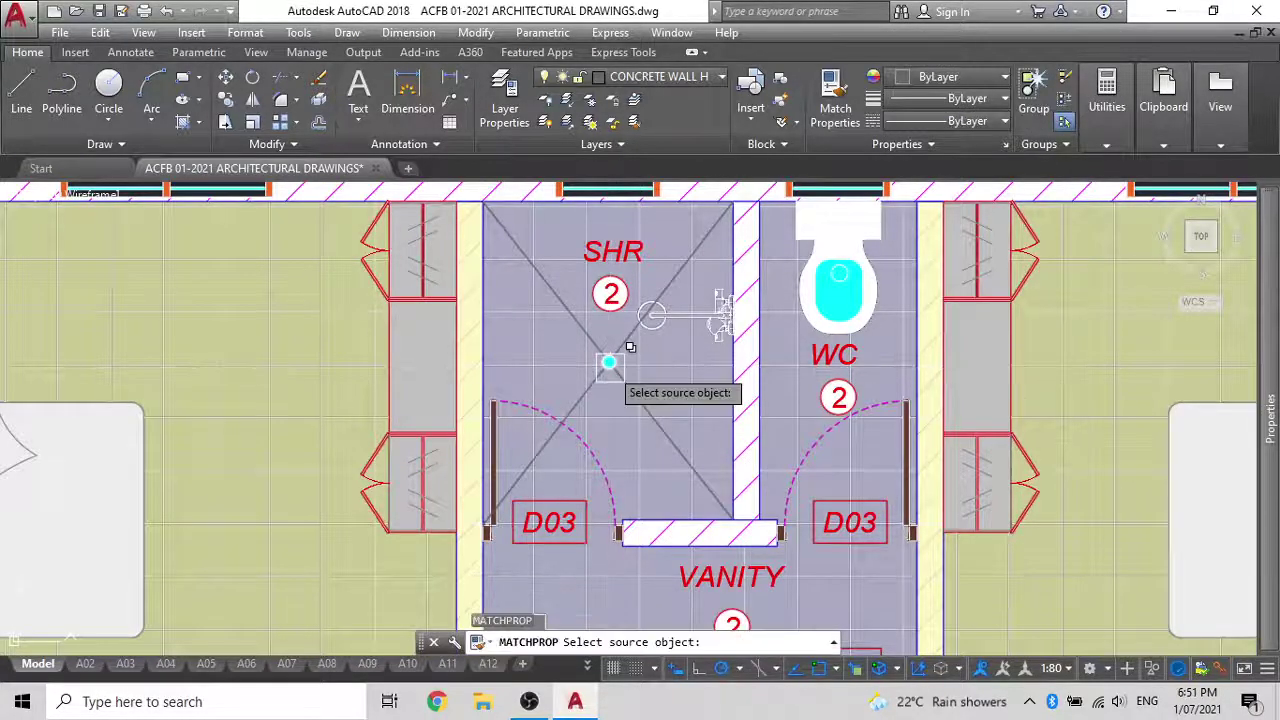
scroll(608, 368, down, 8)
scroll(568, 298, down, 2)
middle_drag(568, 300, 566, 436)
scroll(578, 319, up, 5)
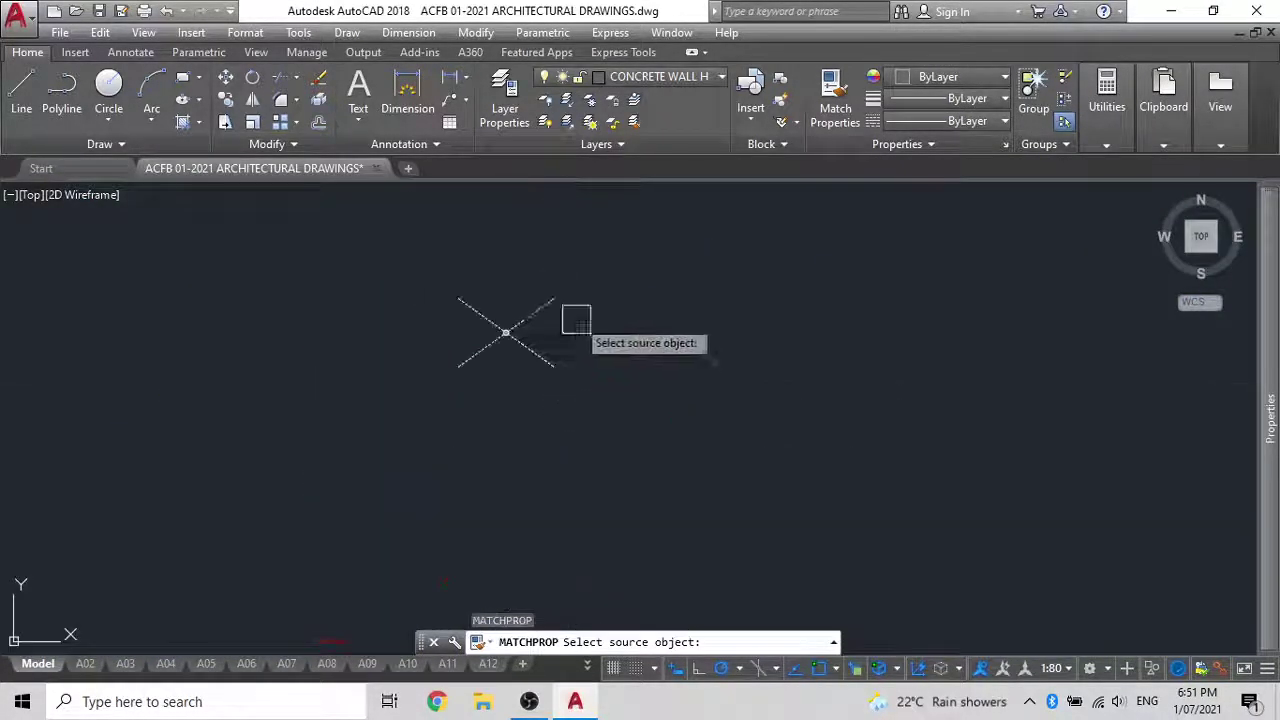
scroll(534, 375, down, 6)
scroll(530, 300, up, 8)
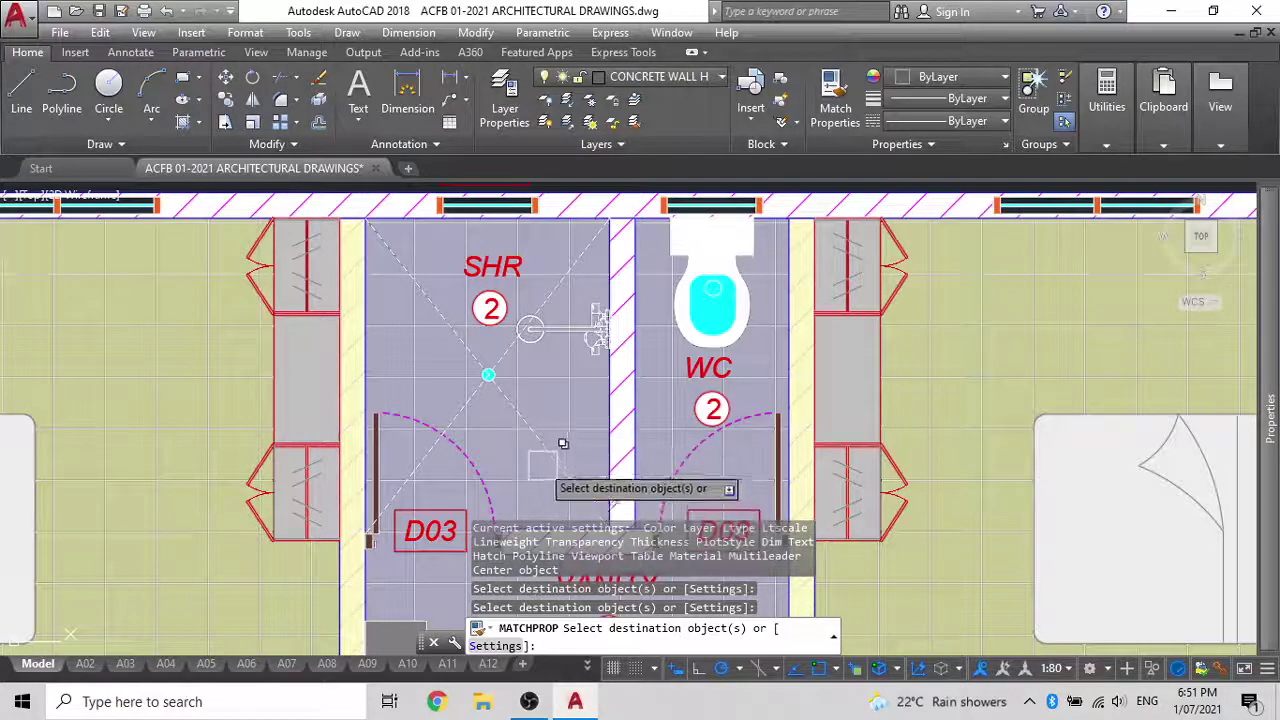
key(Escape)
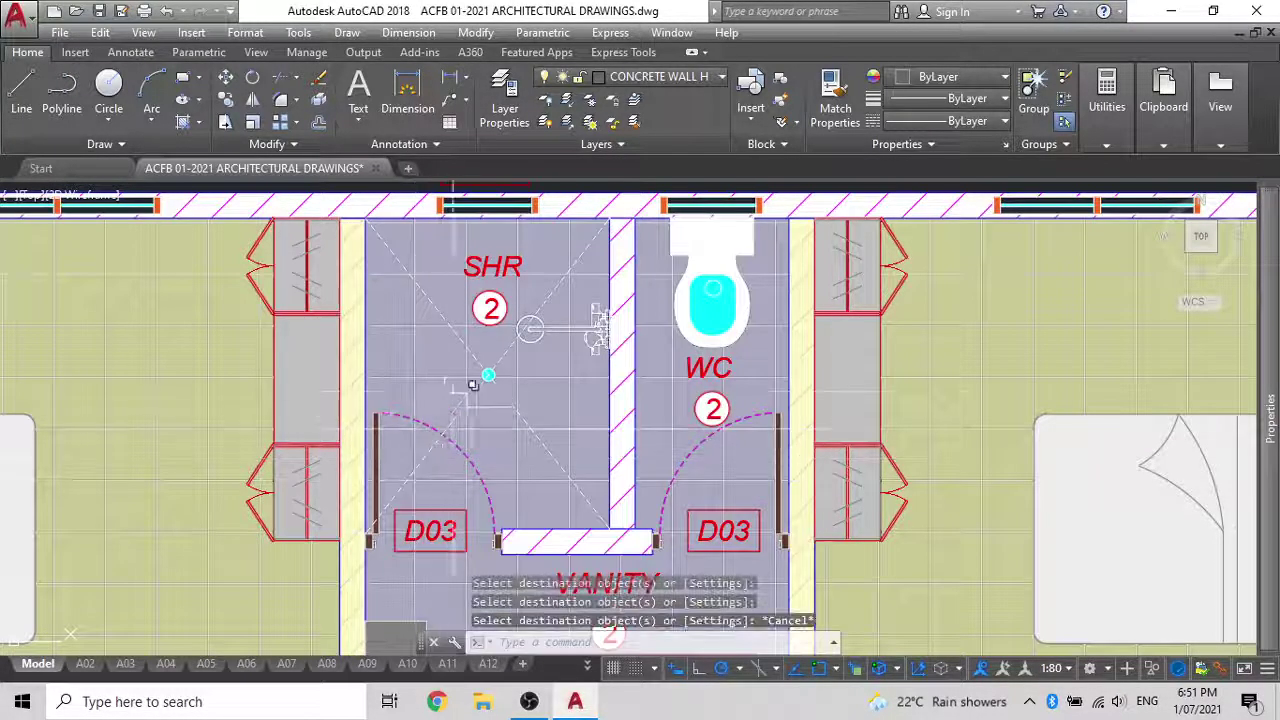
Select the three sofas, the coffee table and the TV unit with its label in the furnished reference plan's lounge
scroll(502, 347, down, 5)
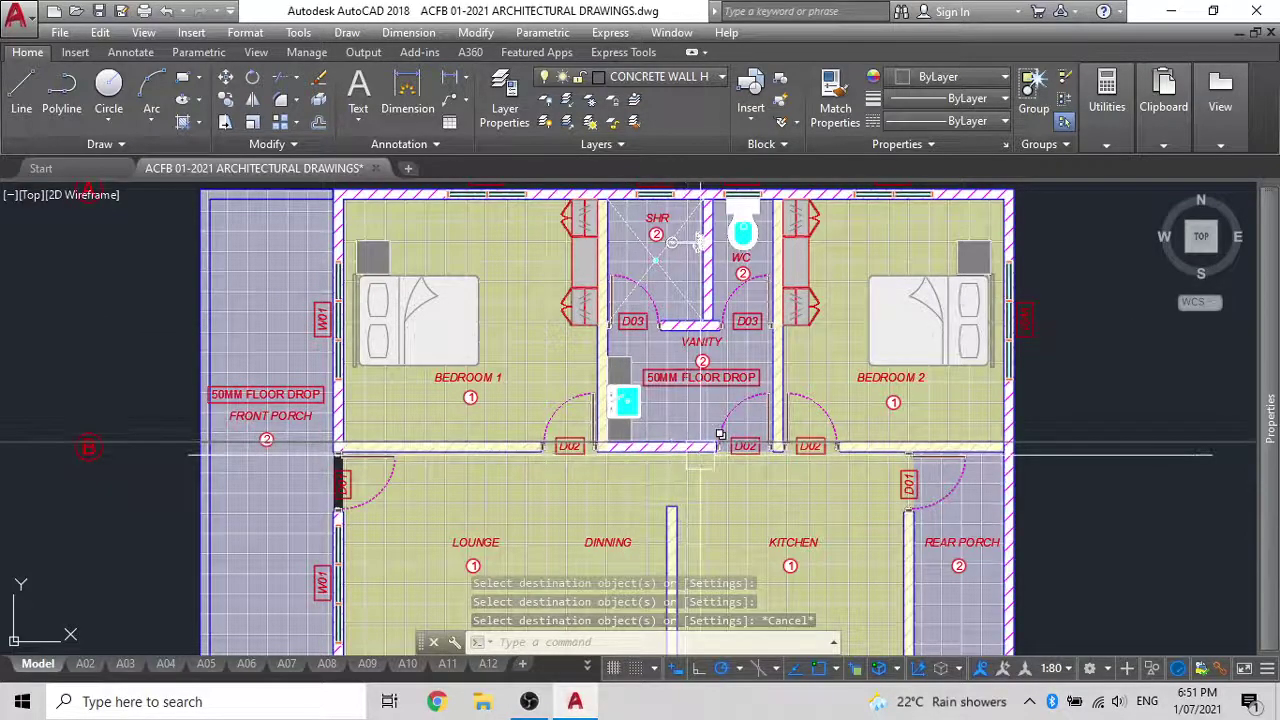
scroll(687, 456, down, 2)
middle_drag(703, 515, 595, 497)
scroll(588, 521, down, 3)
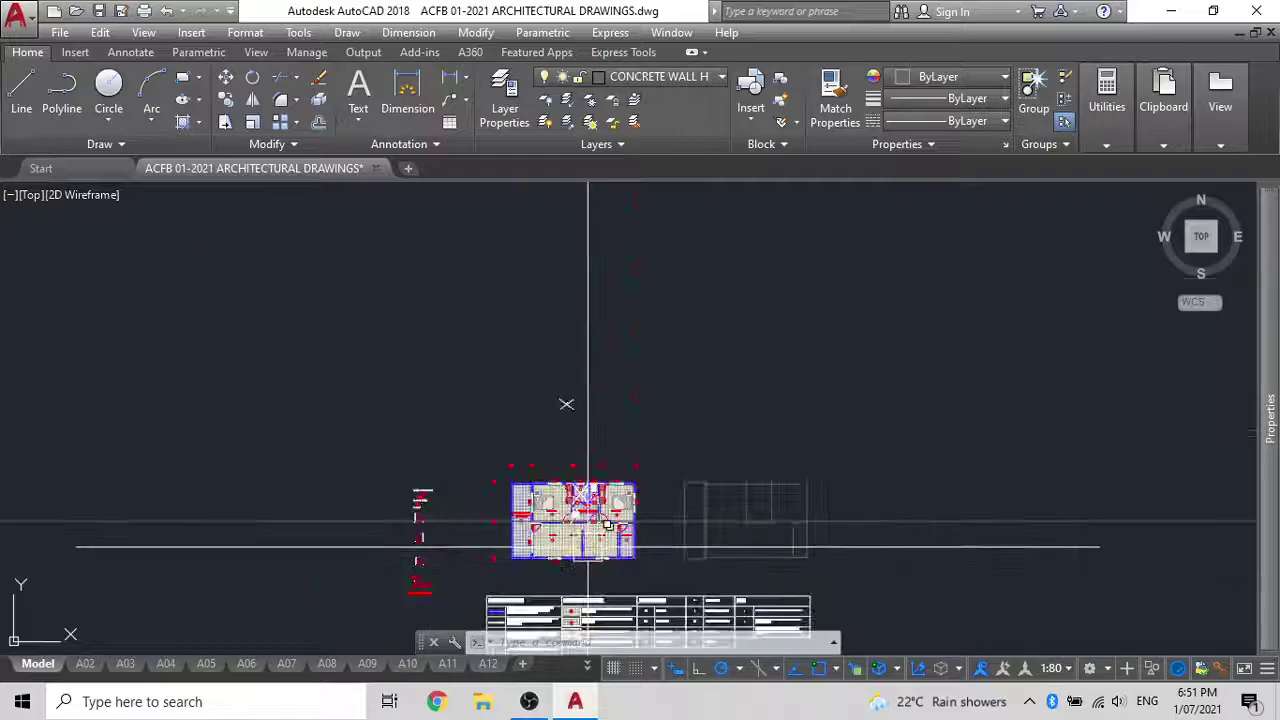
scroll(605, 549, up, 4)
scroll(606, 549, down, 1)
mouse_move(609, 543)
middle_down()
mouse_move(632, 500)
mouse_move(680, 259)
mouse_move(630, 302)
mouse_move(634, 480)
middle_up()
scroll(618, 540, down, 2)
scroll(630, 306, down, 2)
scroll(619, 476, up, 5)
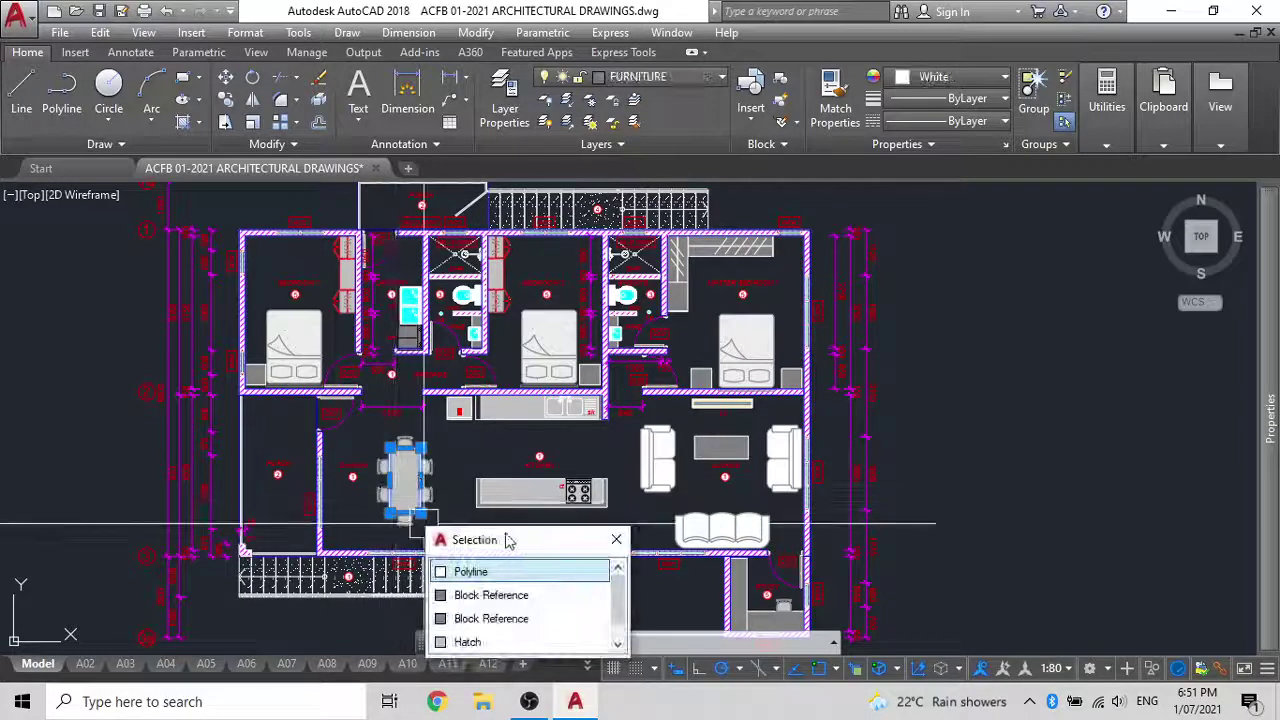
middle_drag(639, 504, 577, 440)
scroll(703, 460, up, 5)
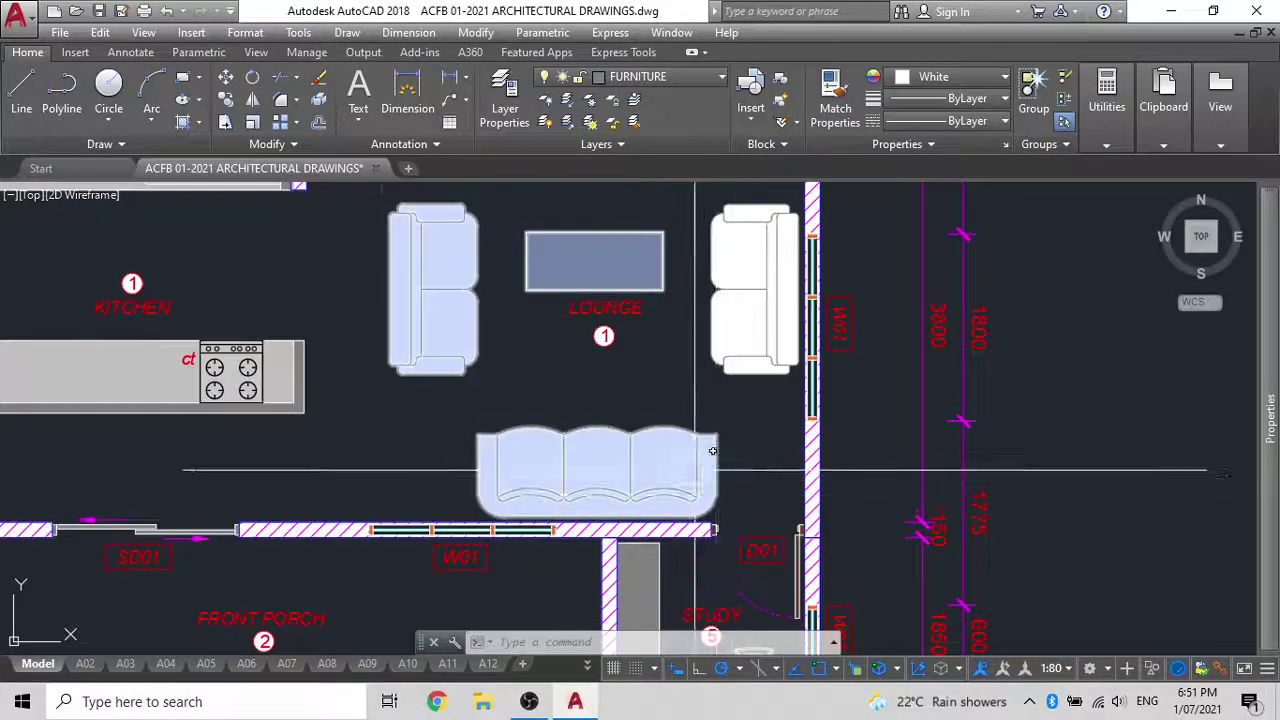
click(693, 484)
key(Escape)
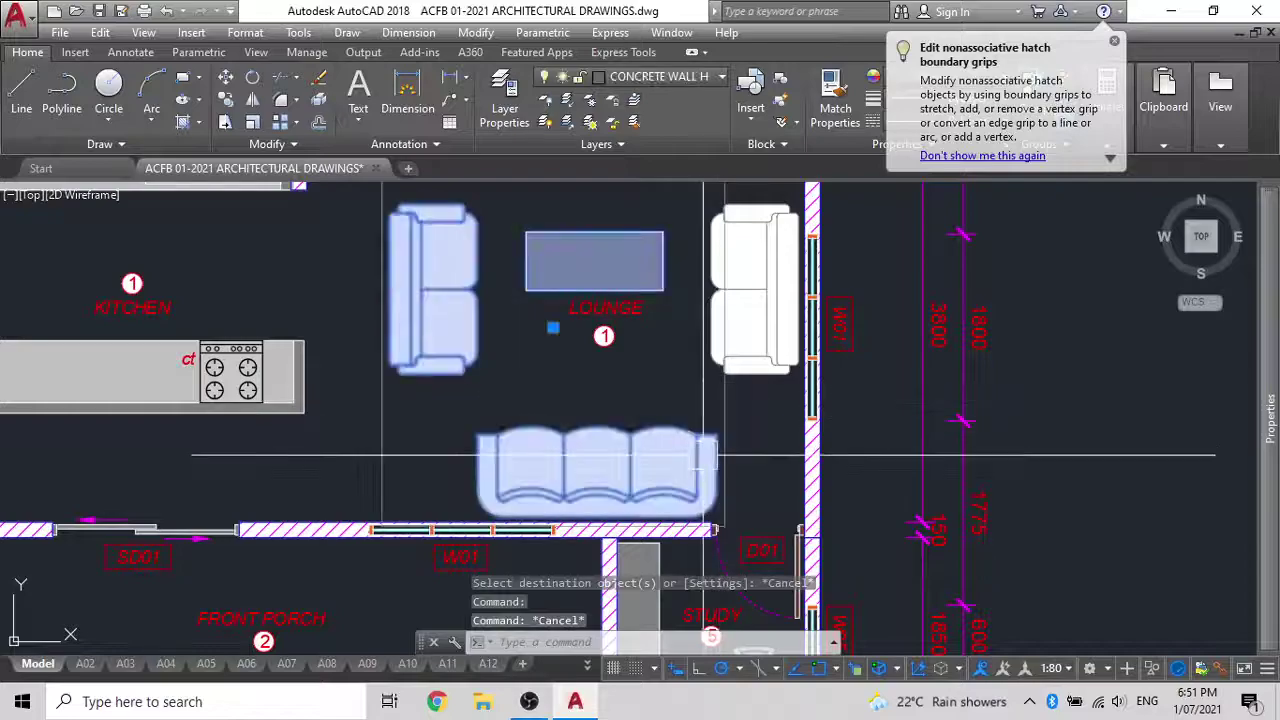
scroll(616, 328, down, 2)
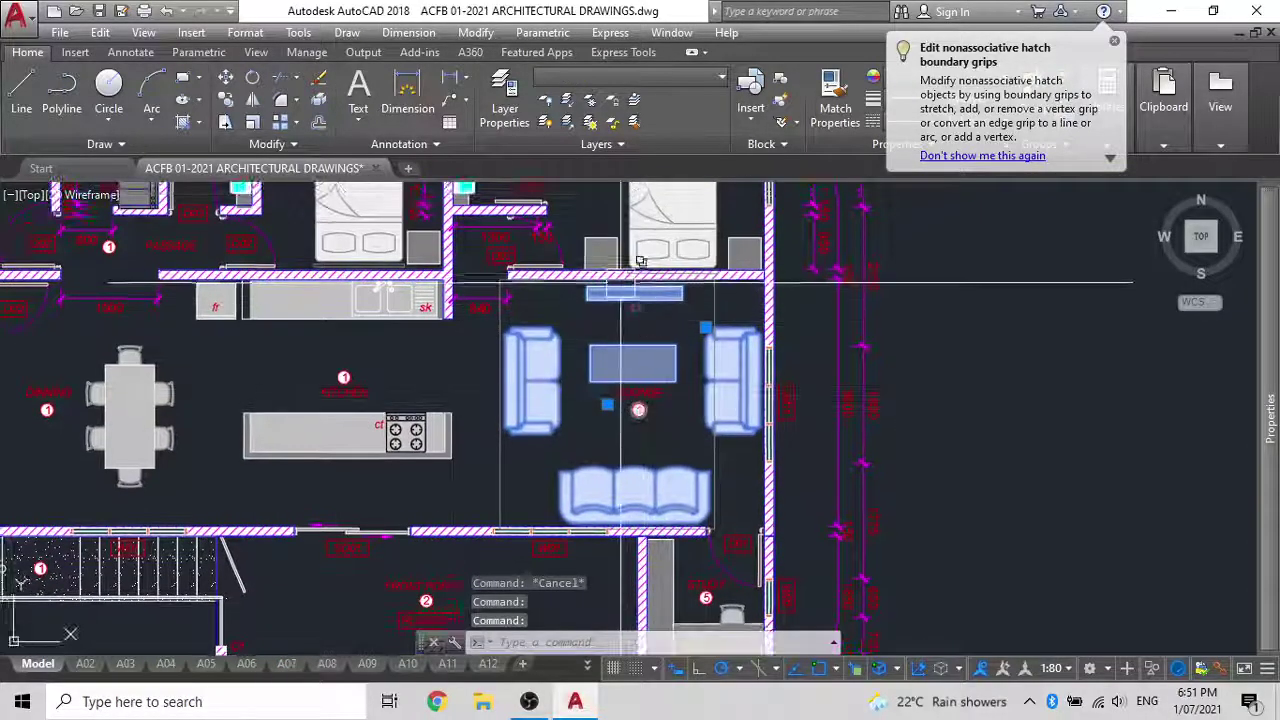
scroll(651, 374, up, 4)
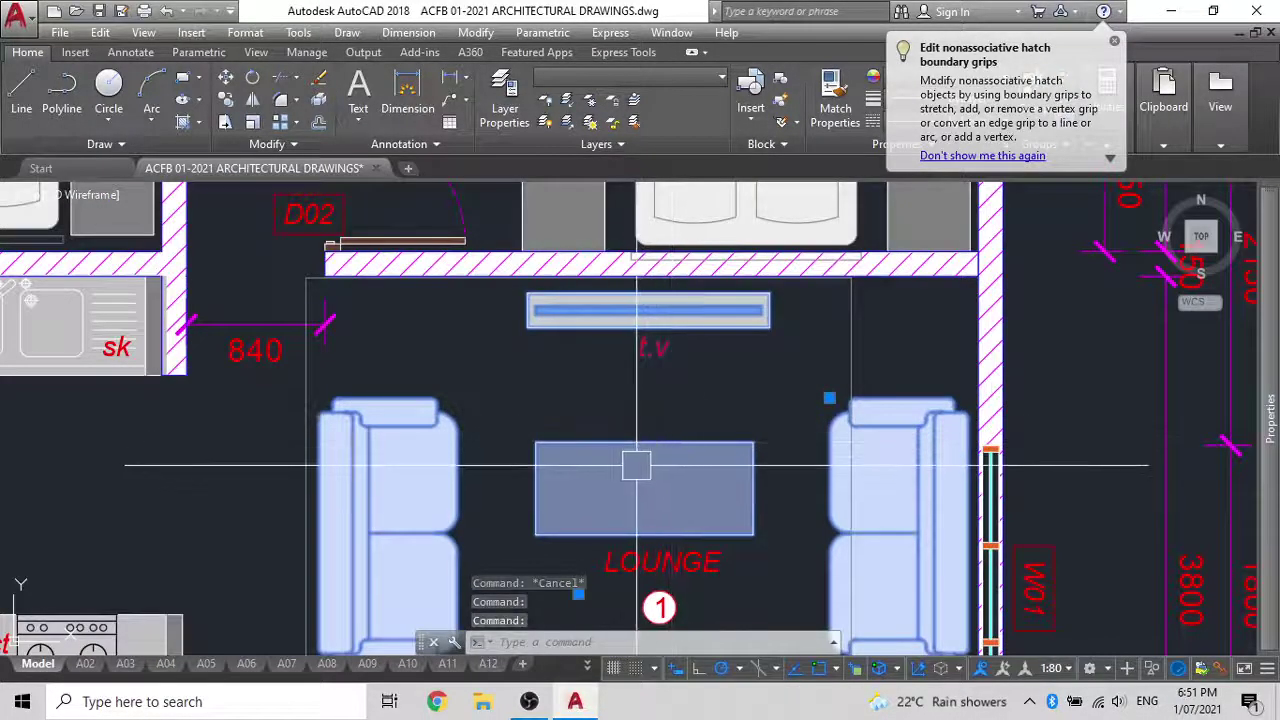
Copy the selected lounge furniture to the empty area left of the loose door and window symbols beside the tiled plan
text(co)
key(Return)
scroll(632, 478, down, 5)
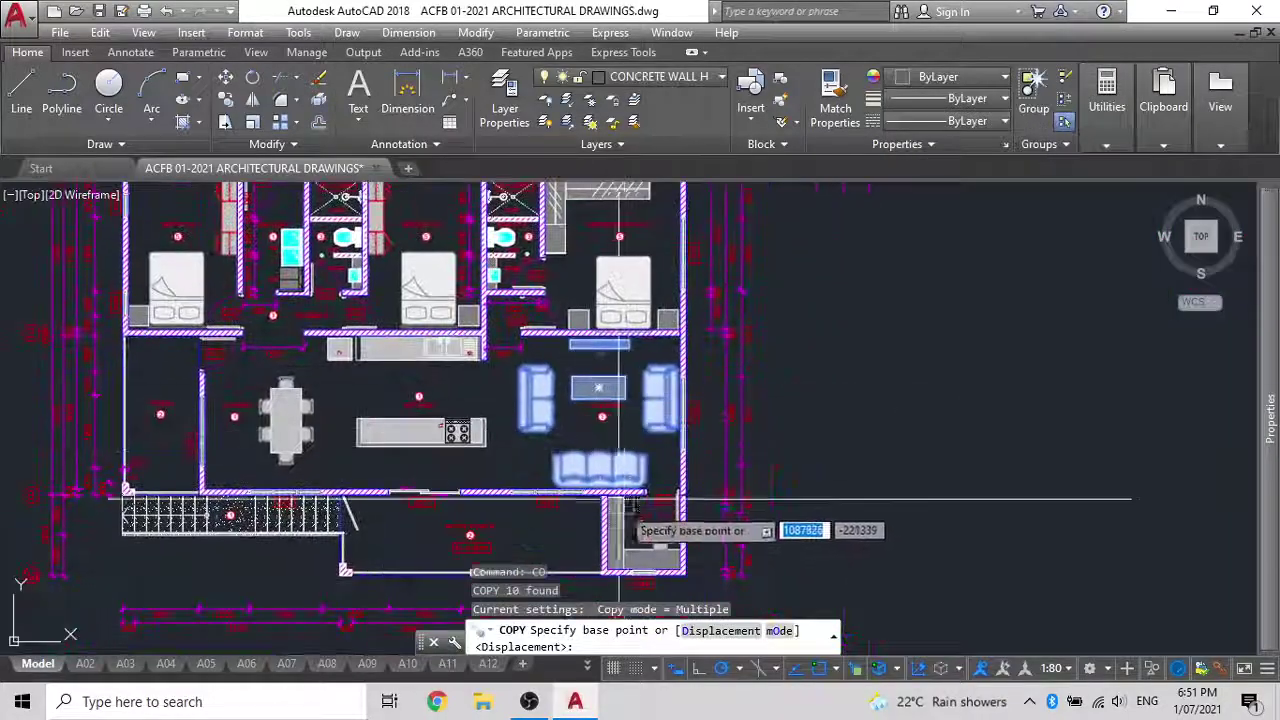
scroll(617, 492, up, 7)
click(719, 322)
scroll(716, 325, down, 3)
scroll(716, 322, down, 6)
scroll(809, 229, up, 2)
scroll(820, 380, up, 6)
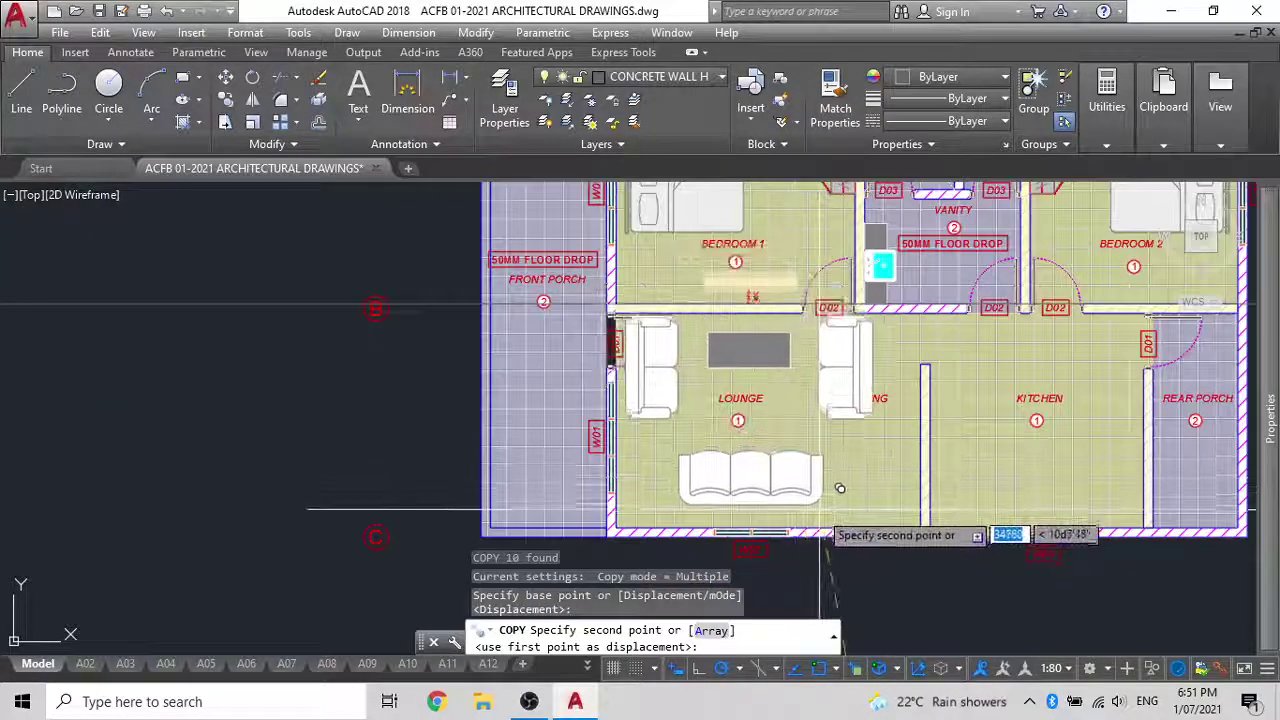
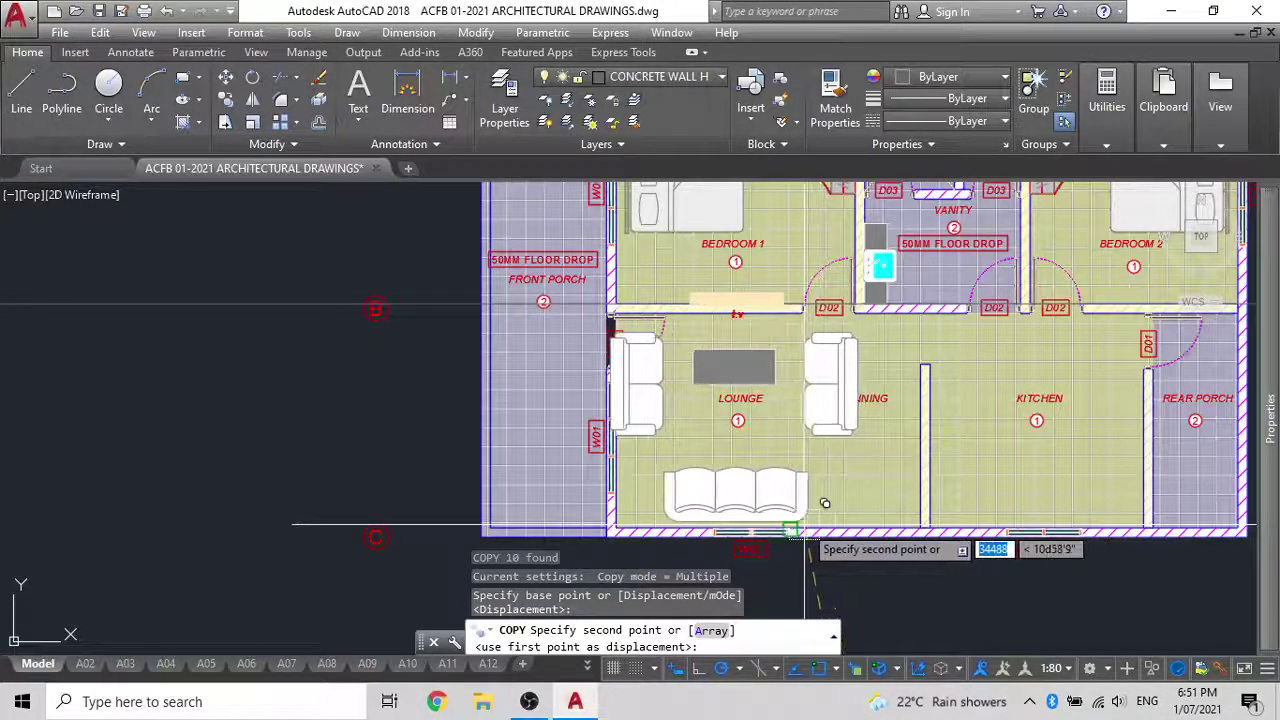
middle_drag(435, 506, 708, 416)
scroll(543, 443, down, 4)
middle_drag(571, 451, 934, 456)
key(Escape)
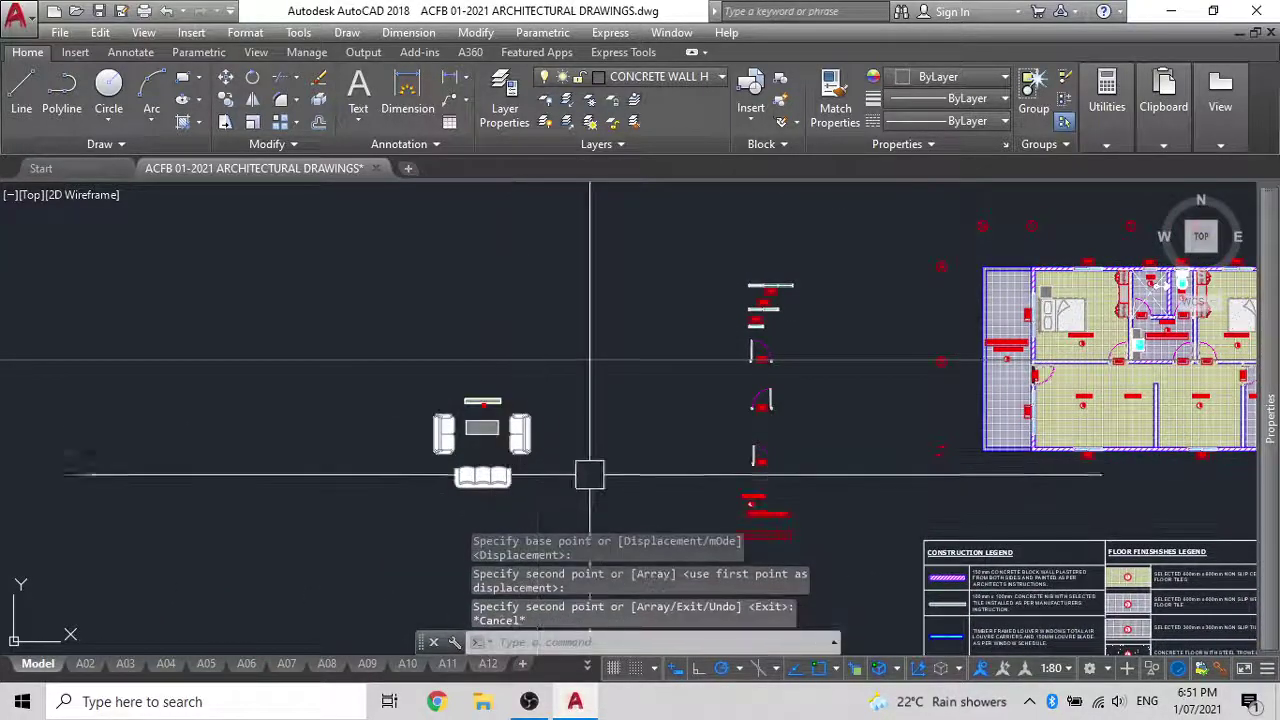
Draw a rectangle around the lounge area, from the front wall just below the entrance door to the lower wall between the LOUNGE and DINNING labels
middle_drag(543, 480, 411, 434)
text(REC)
key(Return)
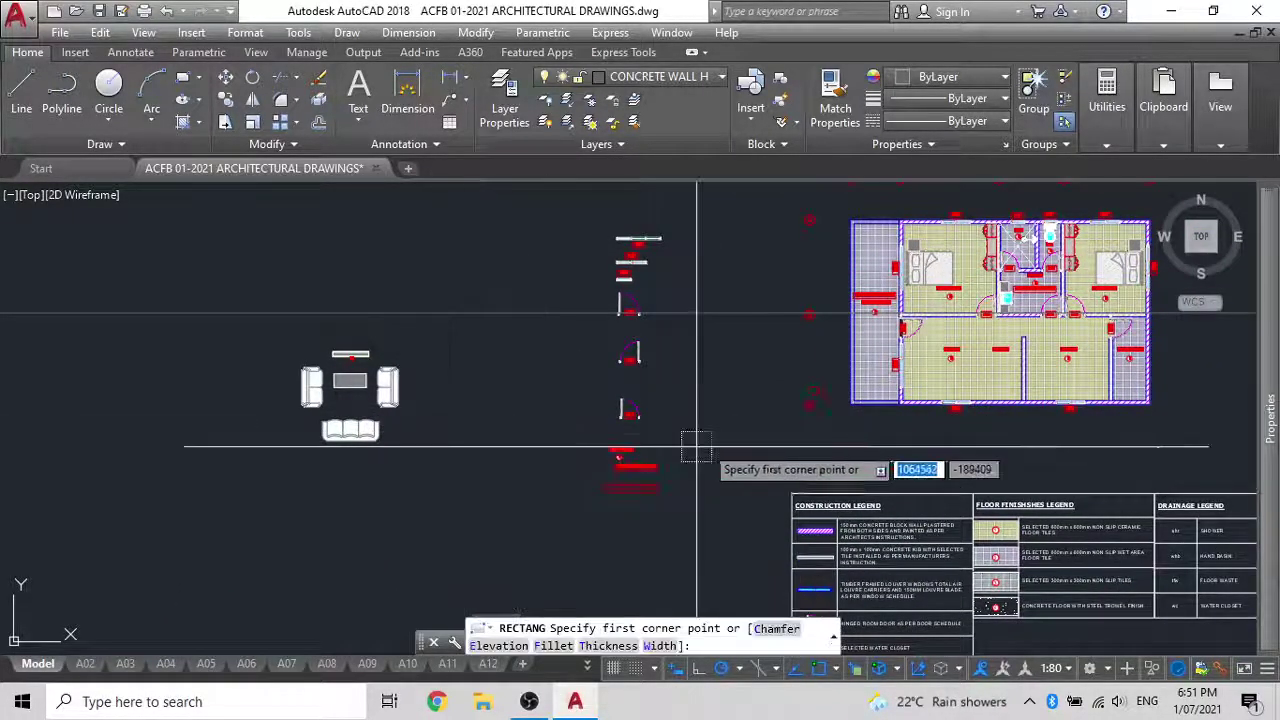
scroll(935, 330, up, 5)
click(826, 298)
scroll(829, 300, down, 5)
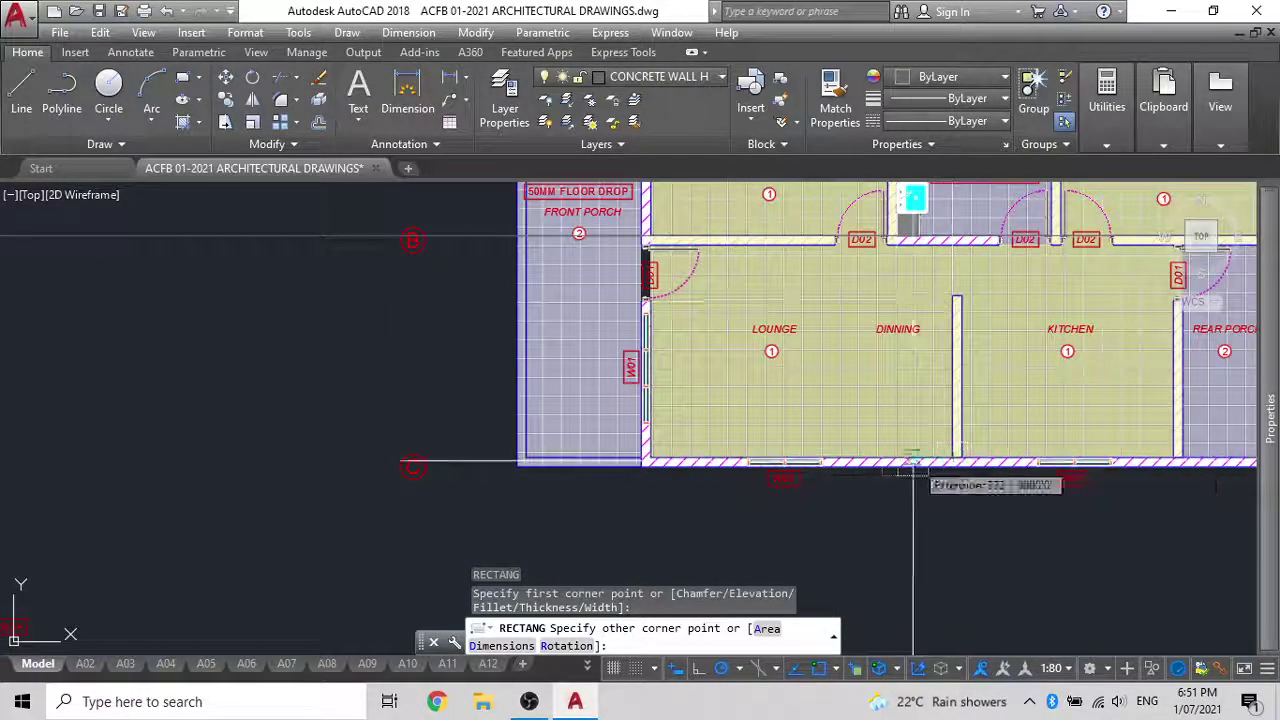
click(863, 457)
Move the lounge outline rectangle onto the copied lounge furniture beside the loose door and window symbols
click(862, 394)
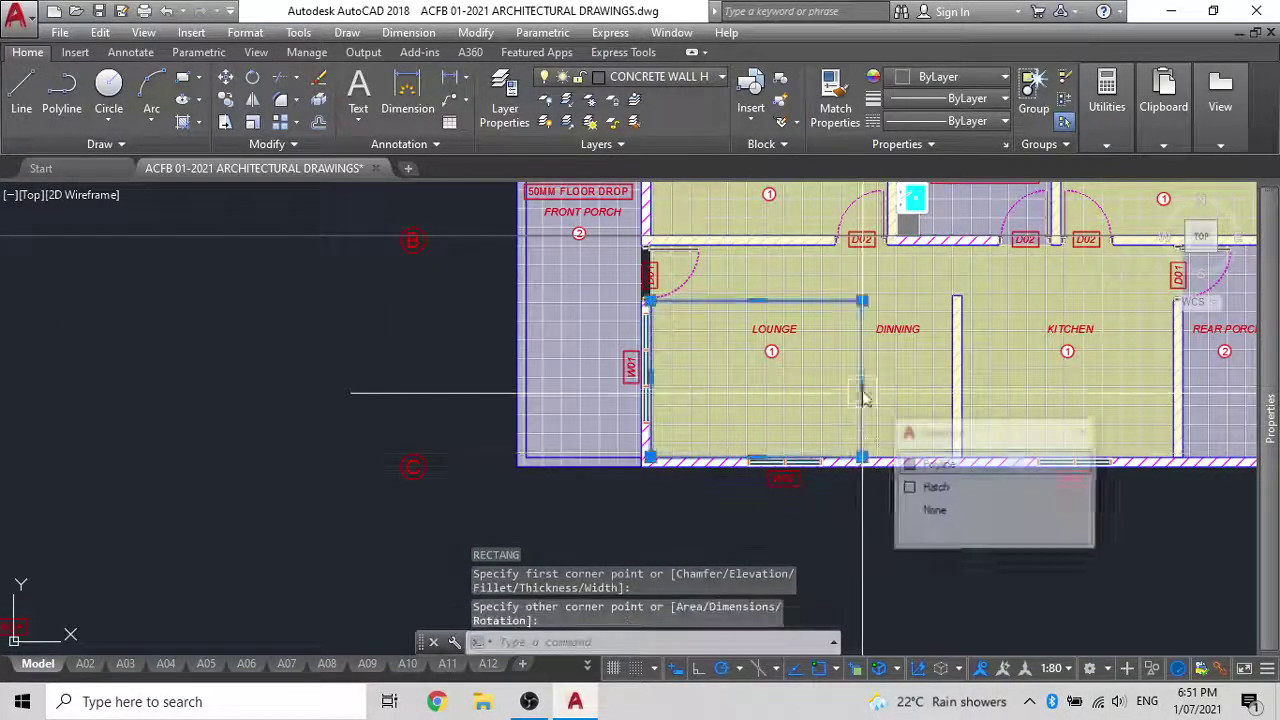
key(Return)
click(862, 300)
scroll(530, 418, down, 5)
scroll(348, 407, up, 5)
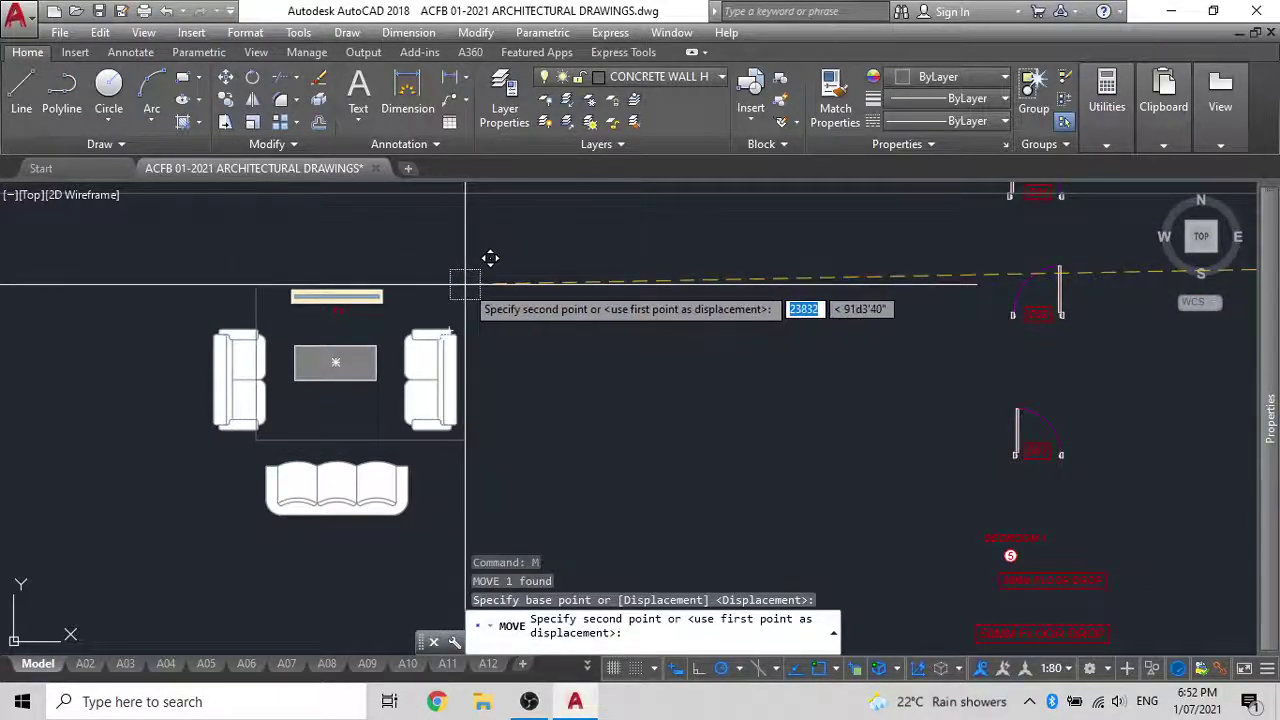
click(465, 285)
Delete the two-seater sofa on the east side of the copied furniture
click(430, 395)
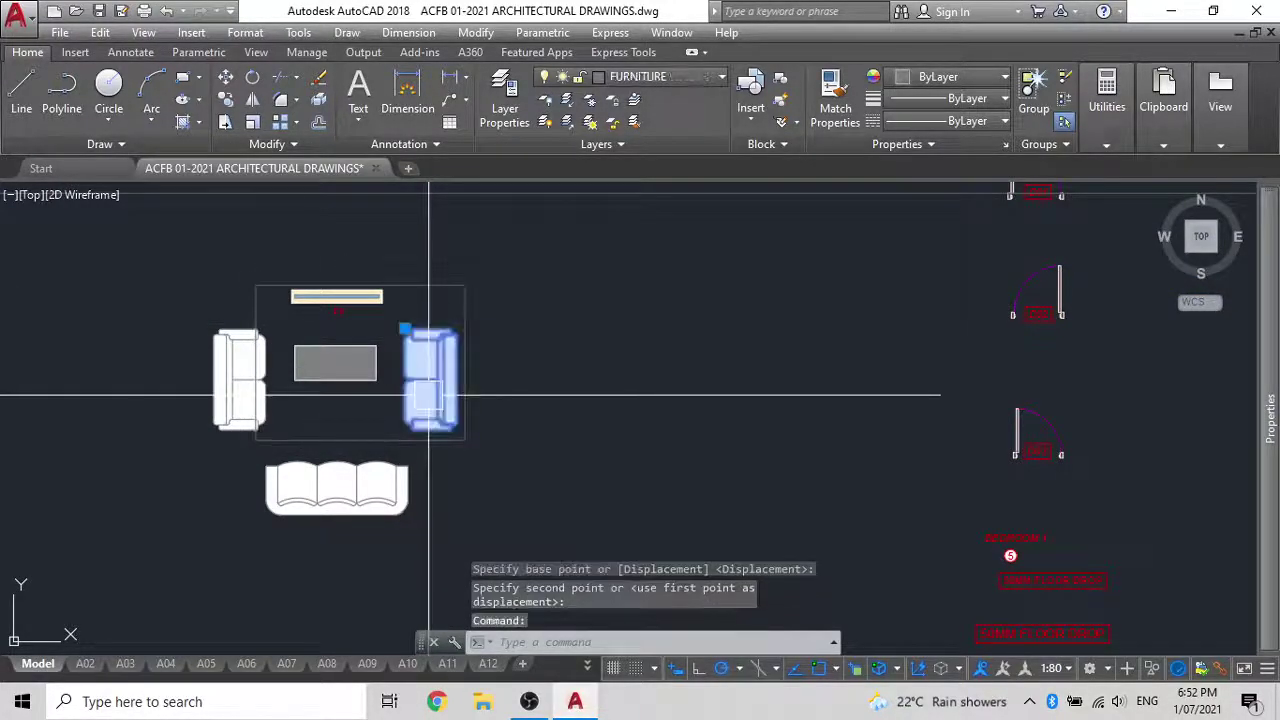
key(Delete)
middle_drag(365, 415, 478, 433)
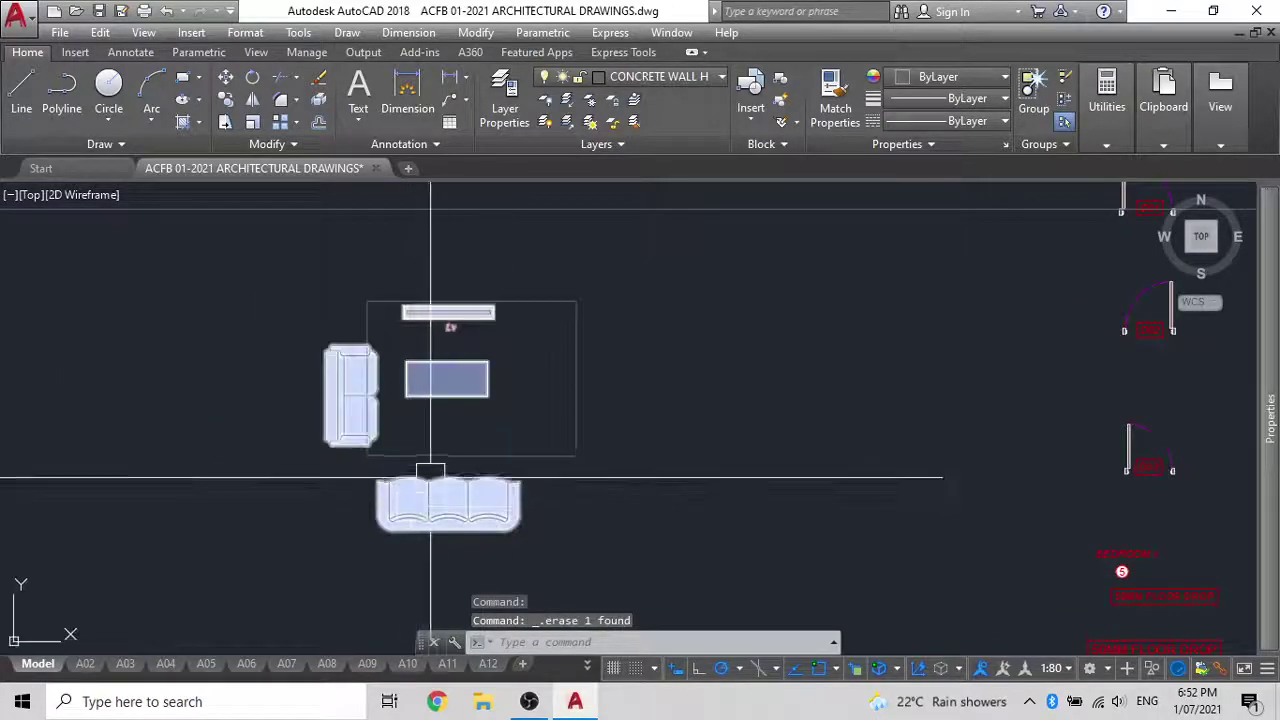
click(462, 505)
key(Escape)
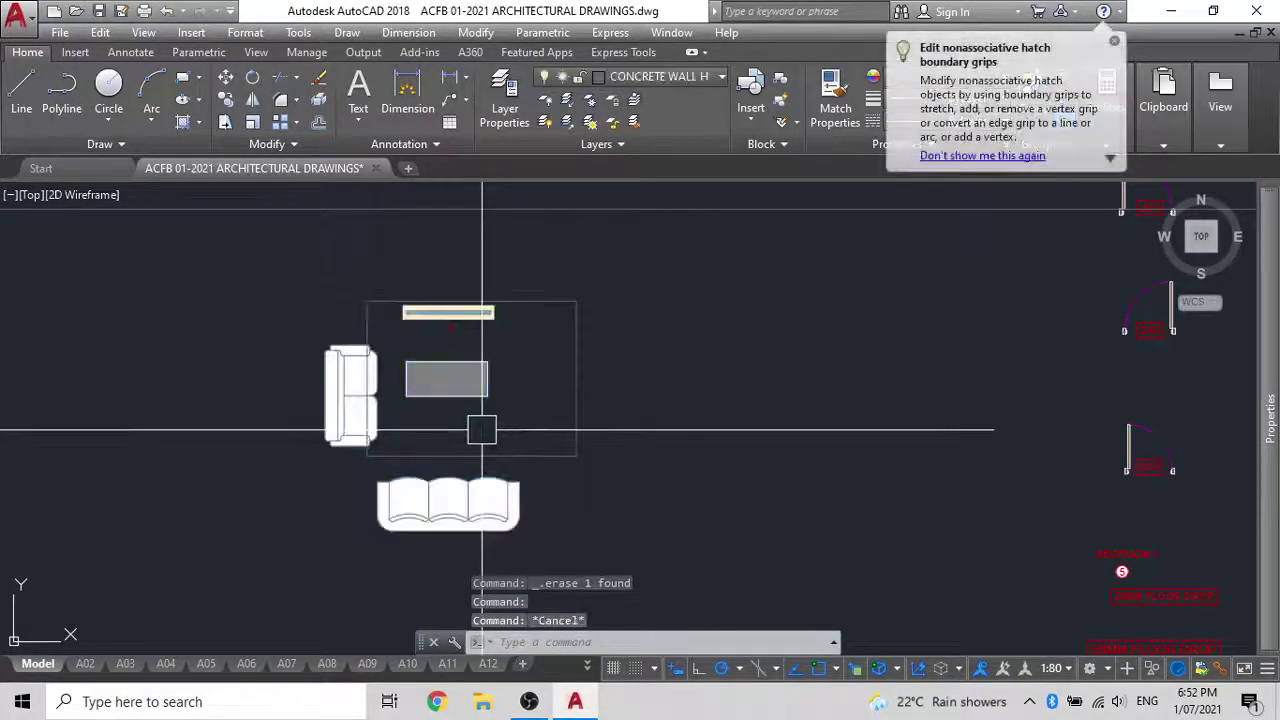
Ungroup the remaining copied lounge furniture, accepting the selected group
scroll(414, 351, up, 4)
click(466, 354)
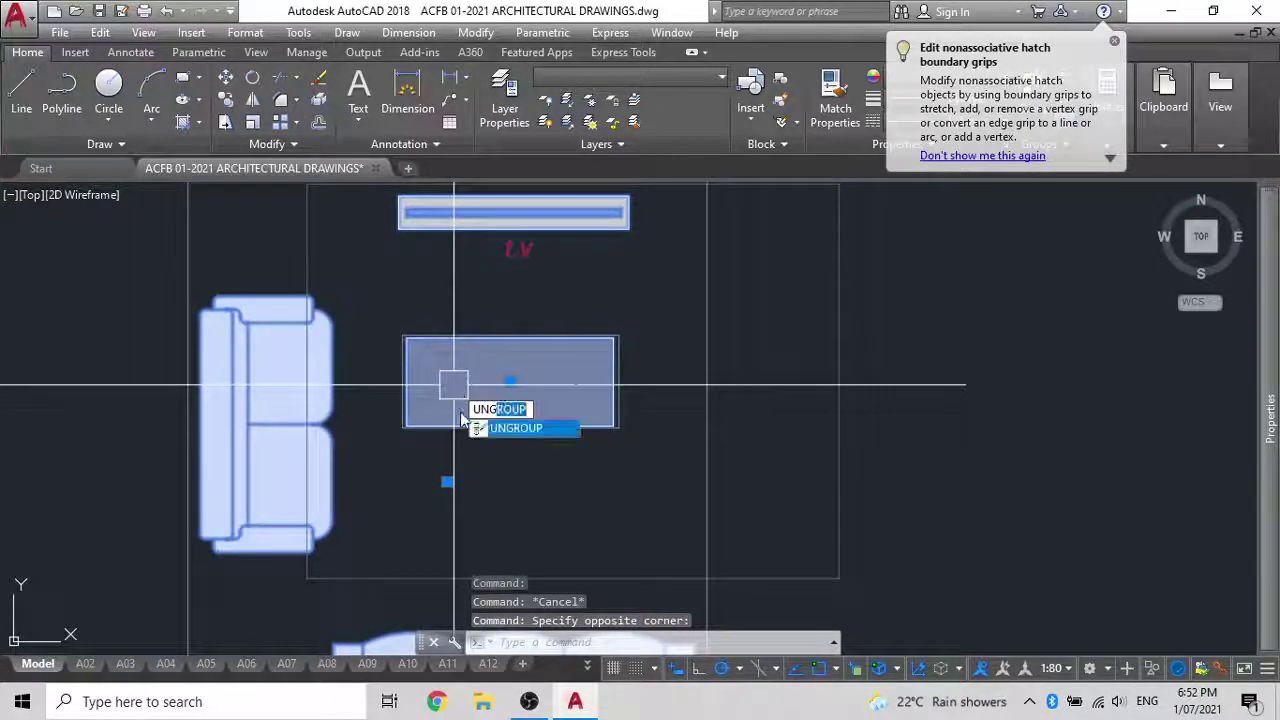
click(515, 428)
click(573, 475)
Try to move the coffee table sideways inside the lounge outline, and undo the move
scroll(505, 428, down, 4)
click(568, 455)
click(490, 393)
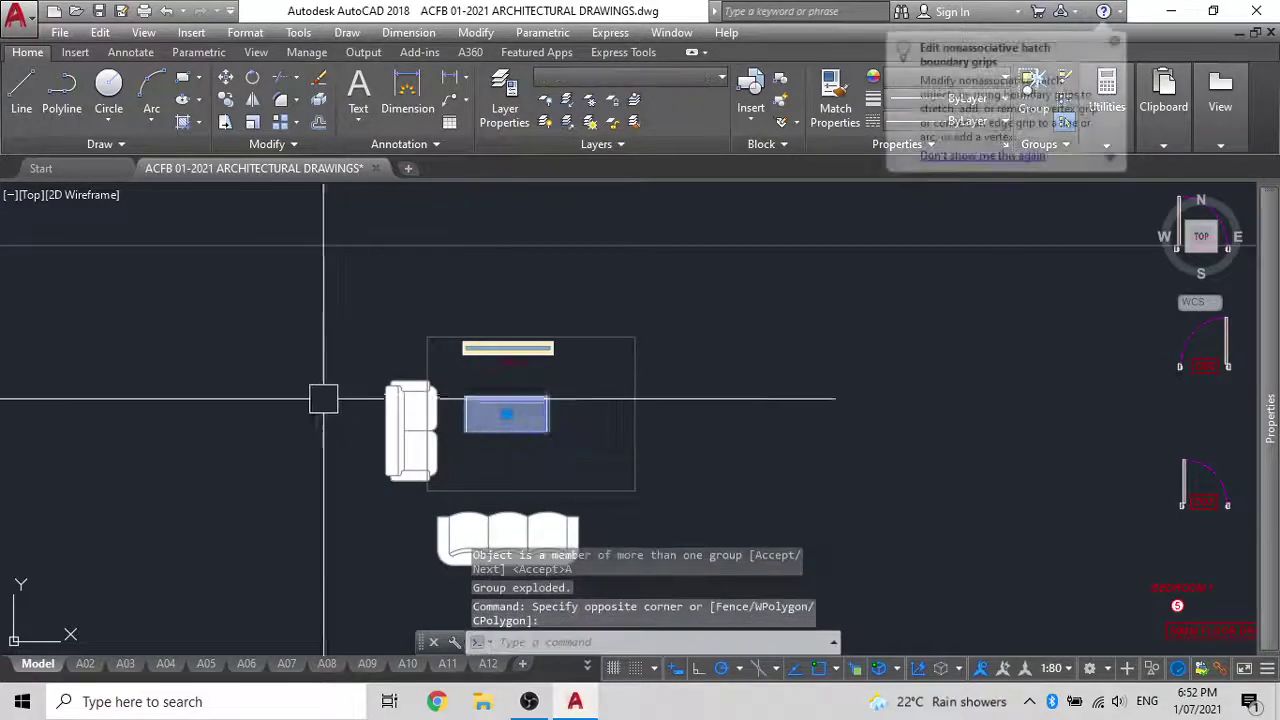
text(m)
key(Return)
click(265, 410)
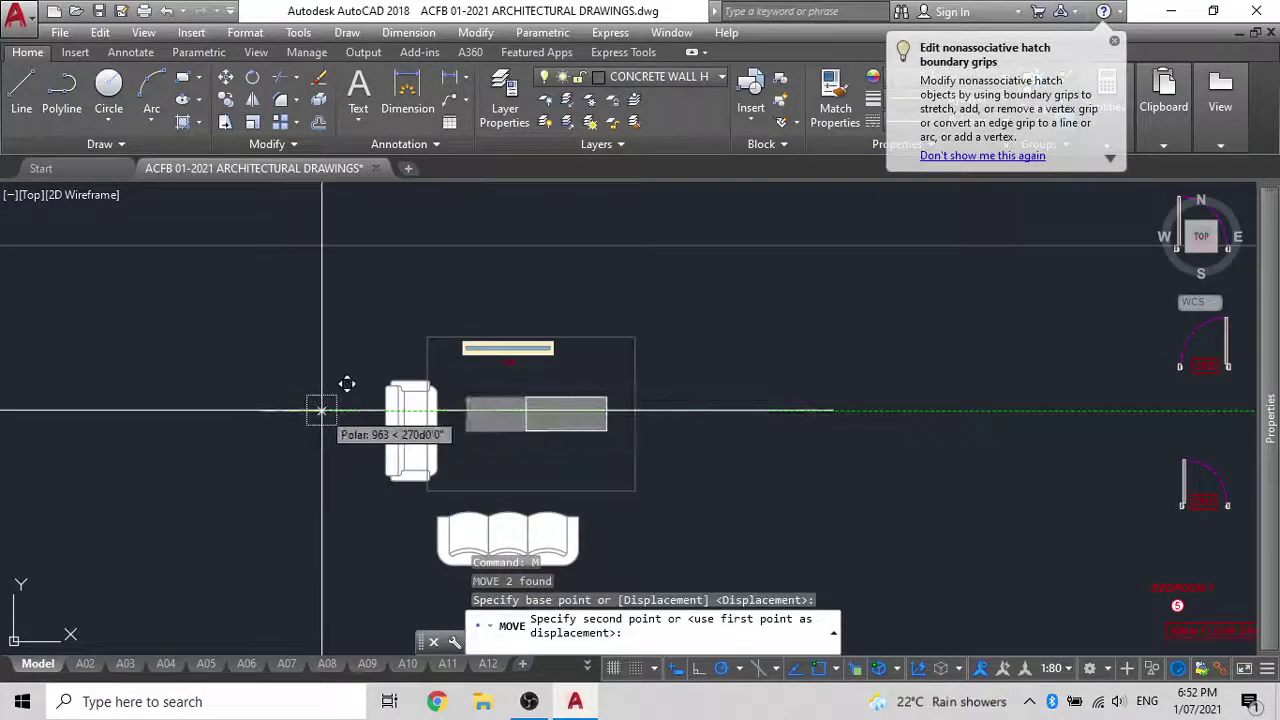
key(Escape)
key(ctrl+z)
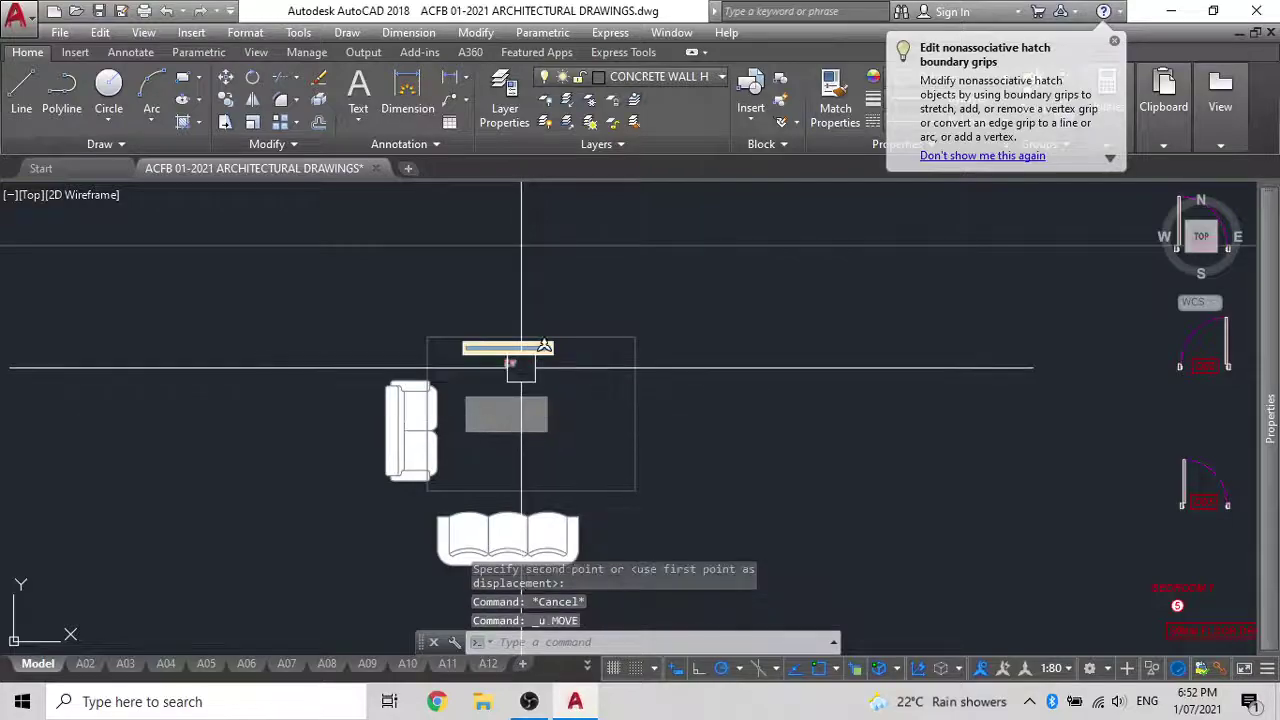
Rotate the TV unit and its label a quarter turn to vertical about the unit's upper-right corner
scroll(522, 359, up, 5)
click(641, 386)
click(437, 332)
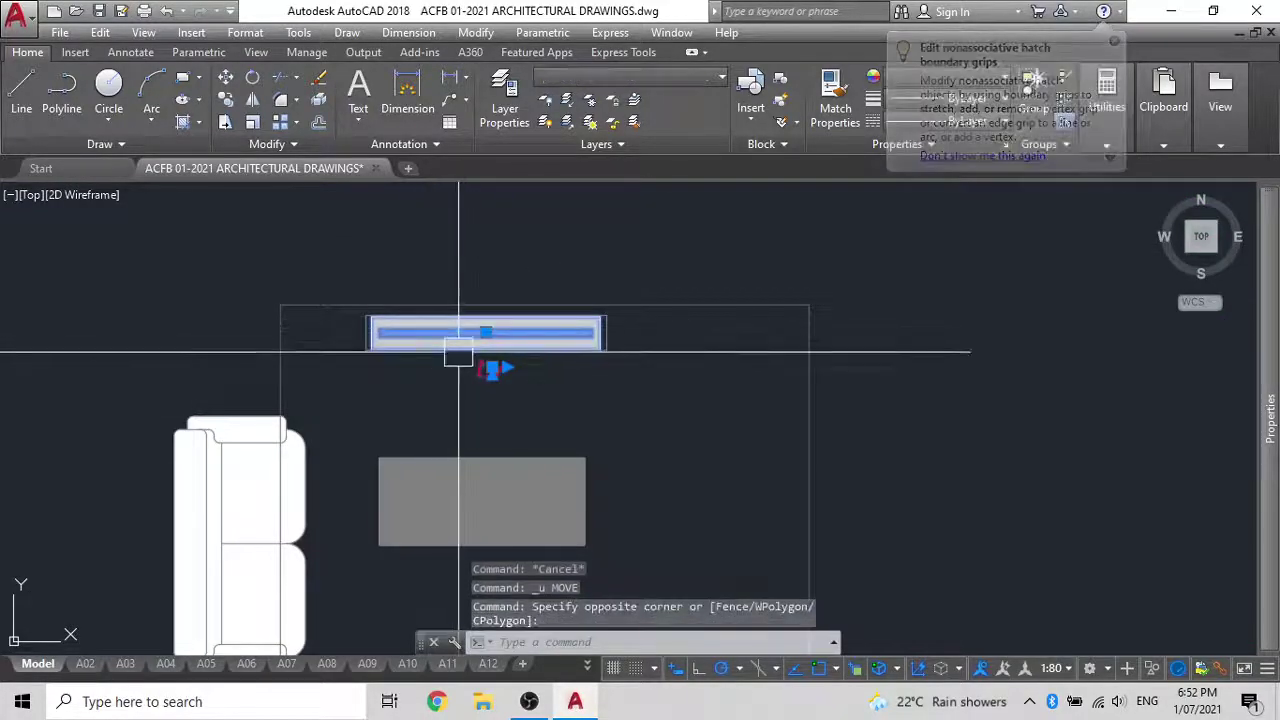
text(ro)
key(Return)
click(600, 316)
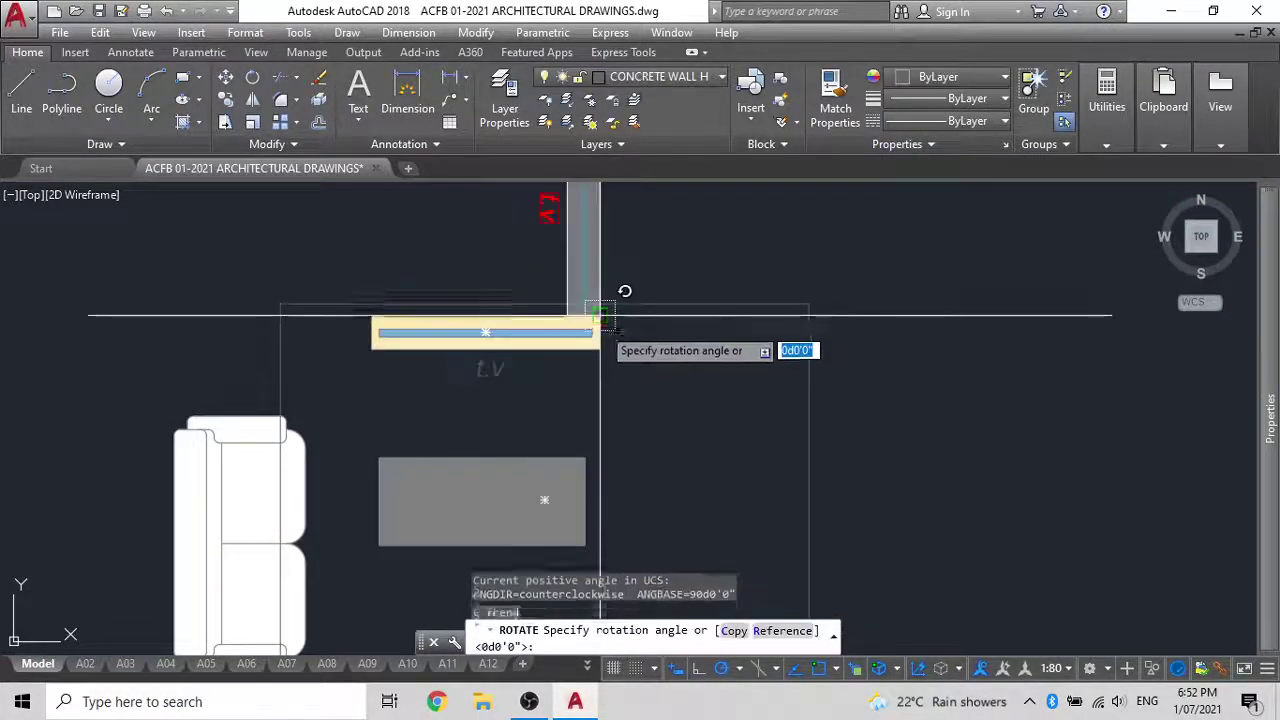
click(658, 316)
Move the rotated TV unit with its label against the middle of the lounge outline's right side
click(609, 269)
click(598, 251)
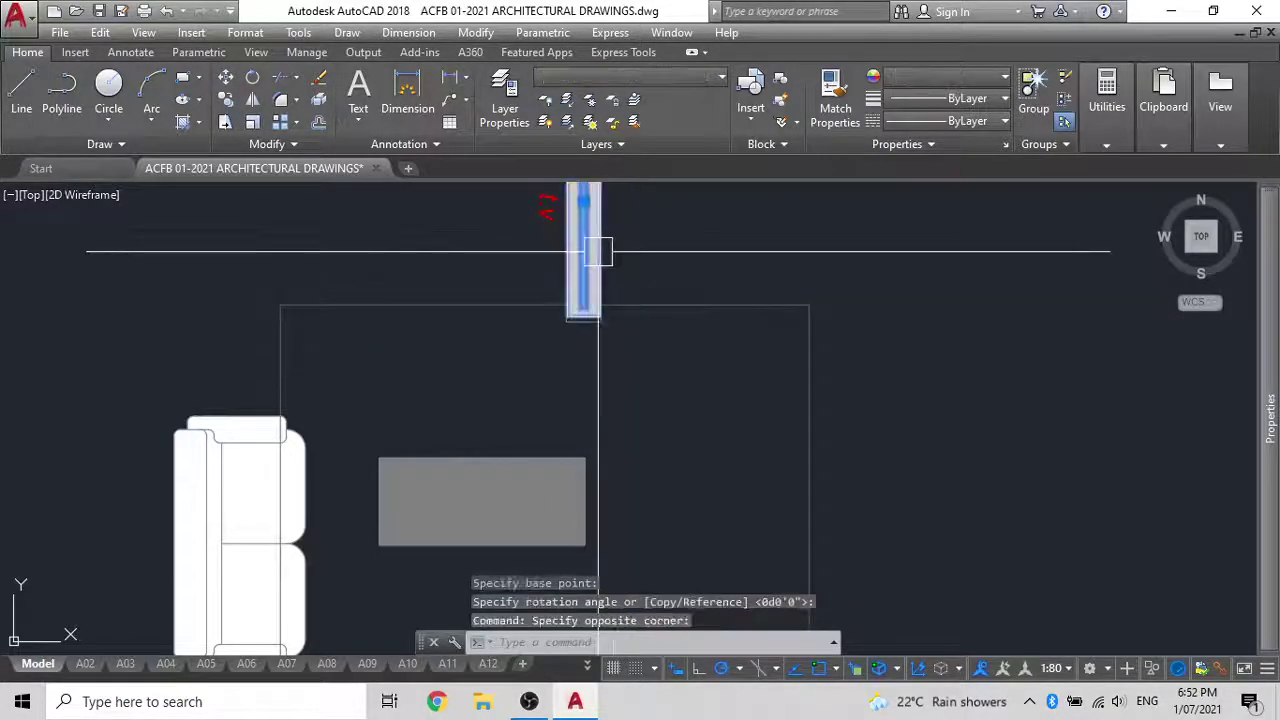
scroll(624, 348, up, 3)
middle_drag(624, 348, 620, 449)
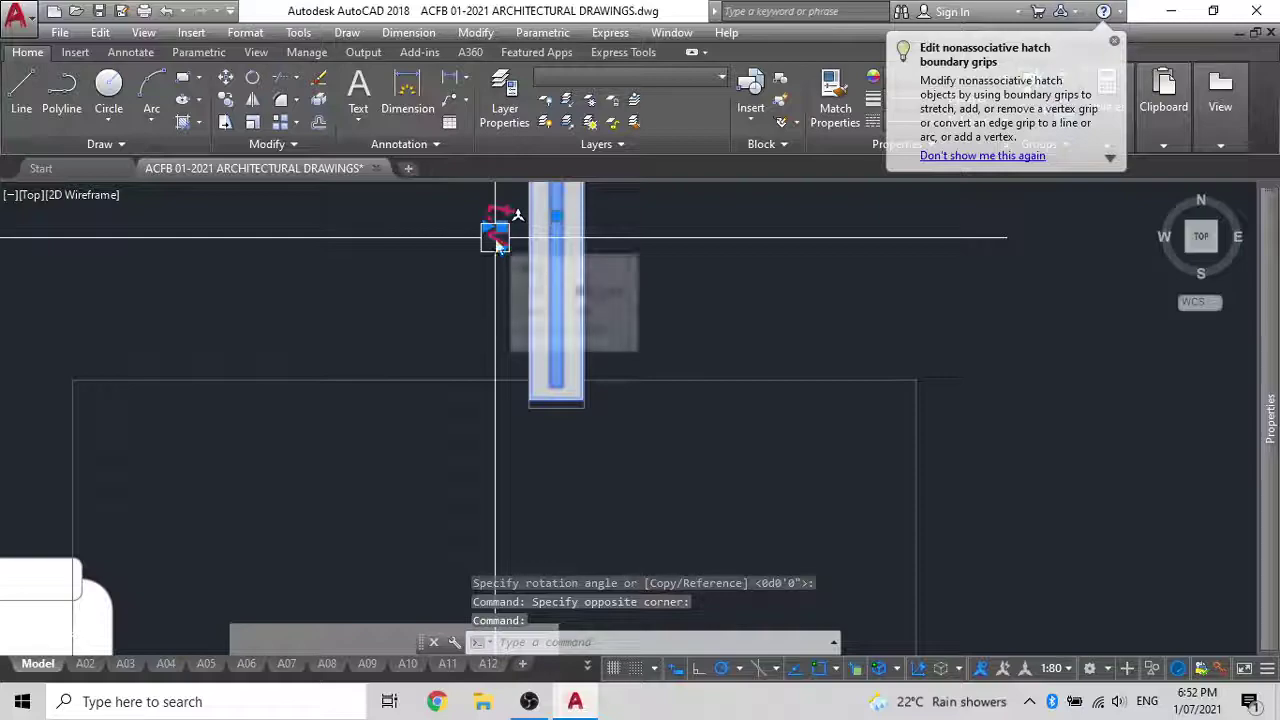
text(m)
key(Return)
scroll(515, 270, down, 2)
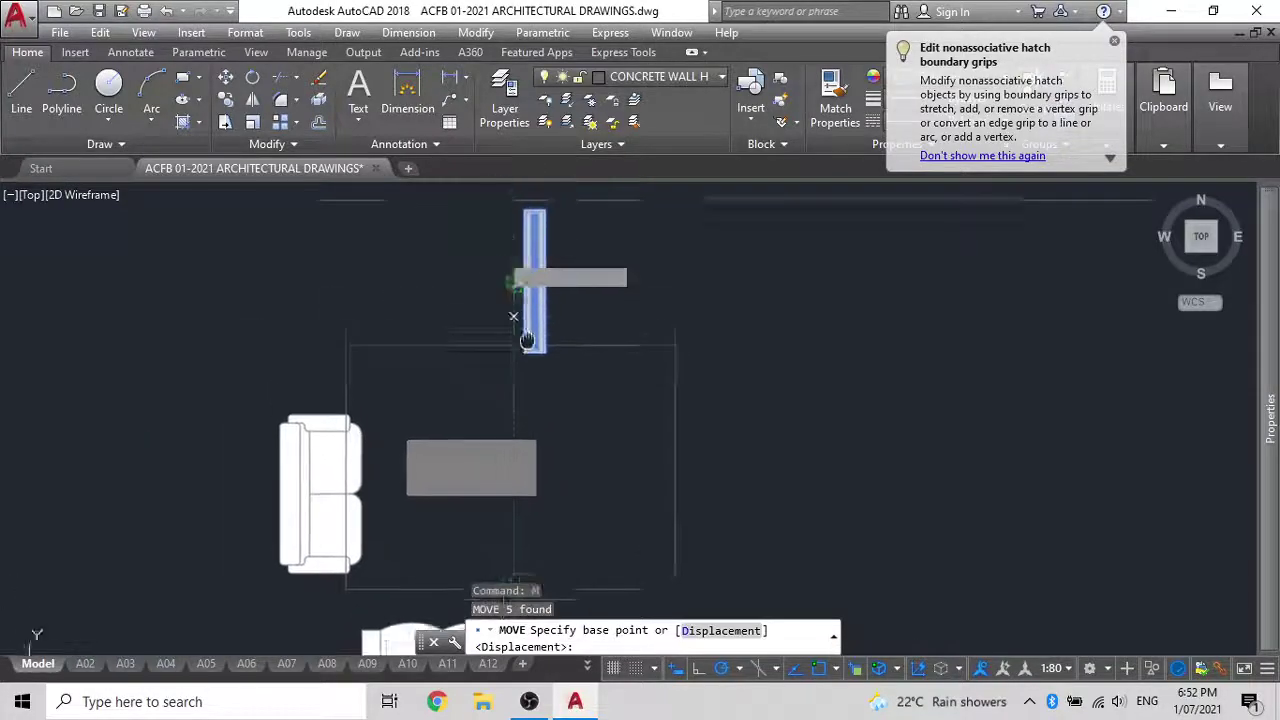
click(551, 292)
click(664, 485)
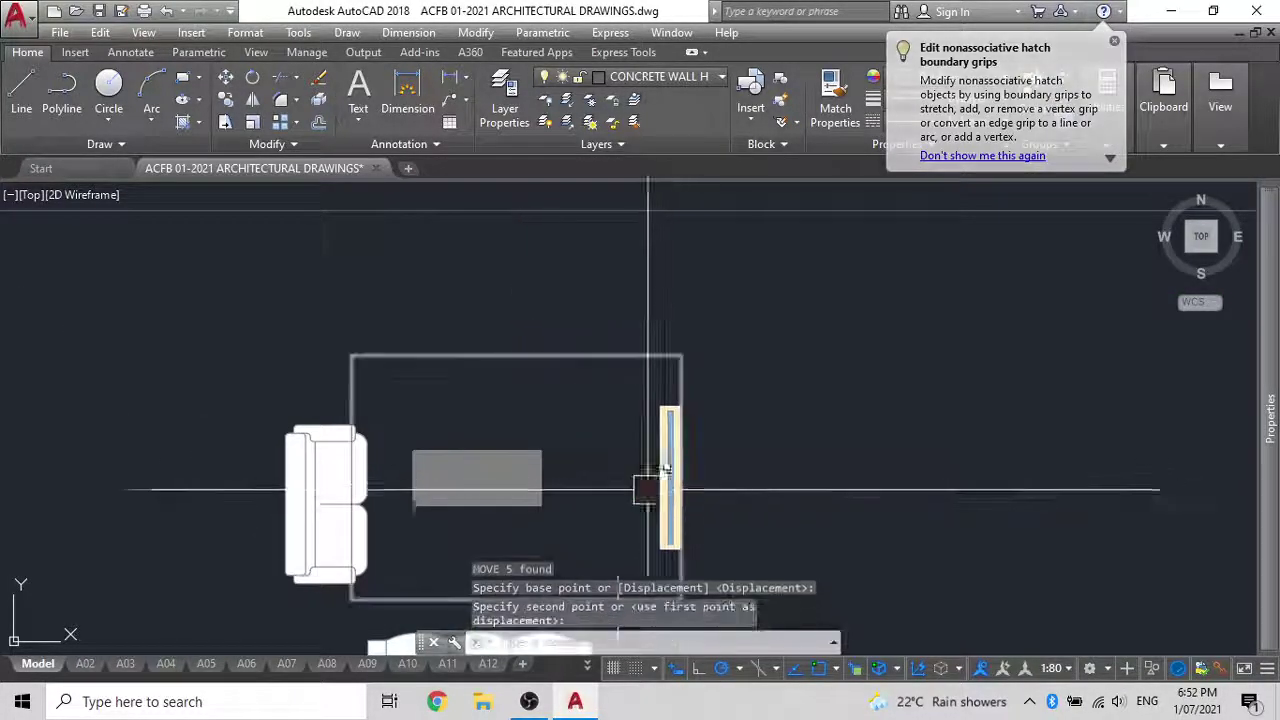
Move the three-seater sofa up into the lounge outline, along its lower edge
middle_drag(554, 500, 632, 357)
click(562, 504)
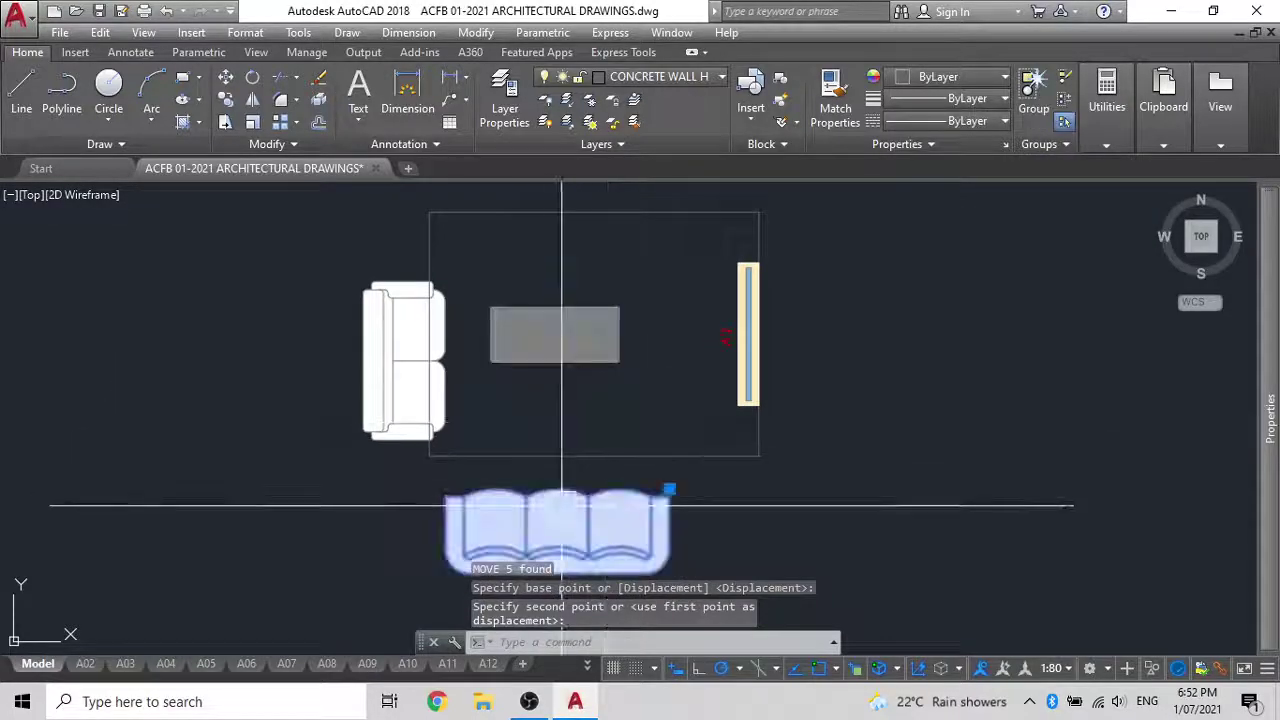
key(Return)
click(867, 522)
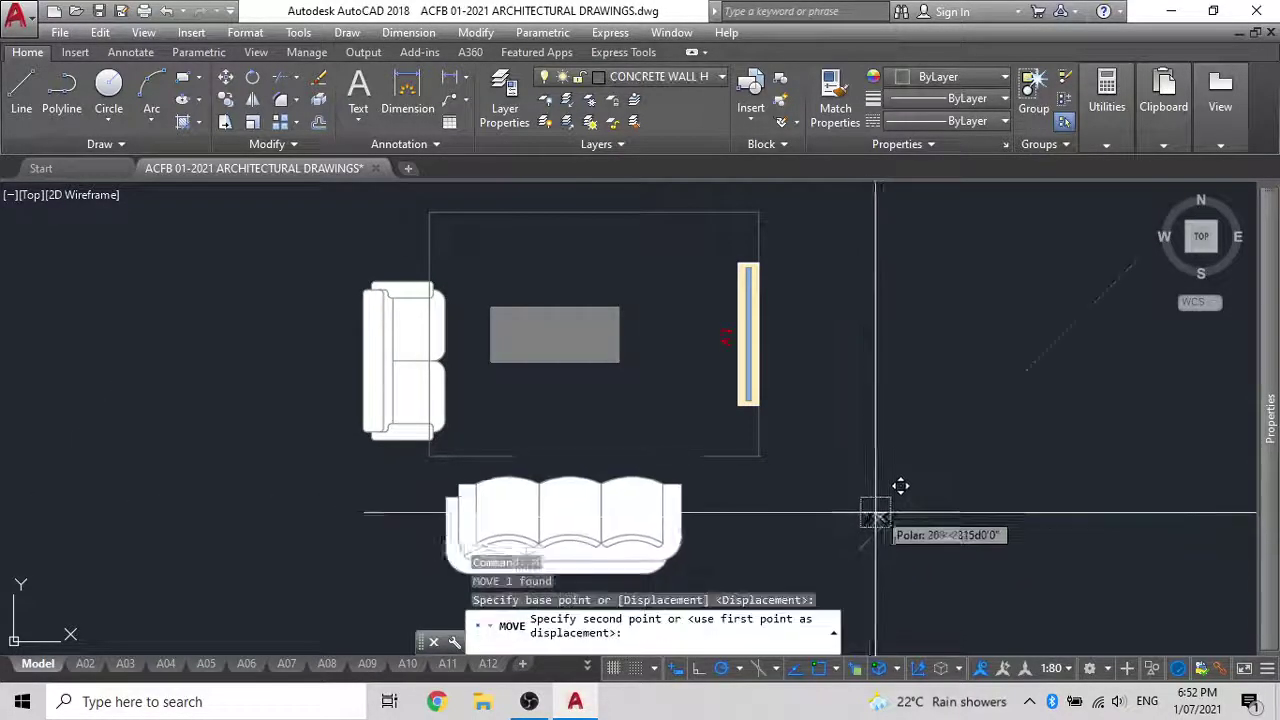
click(907, 412)
Move the coffee table with its hatch so it sits centred above the three-seater sofa
scroll(588, 335, up, 4)
click(686, 326)
click(583, 300)
middle_drag(610, 333, 631, 419)
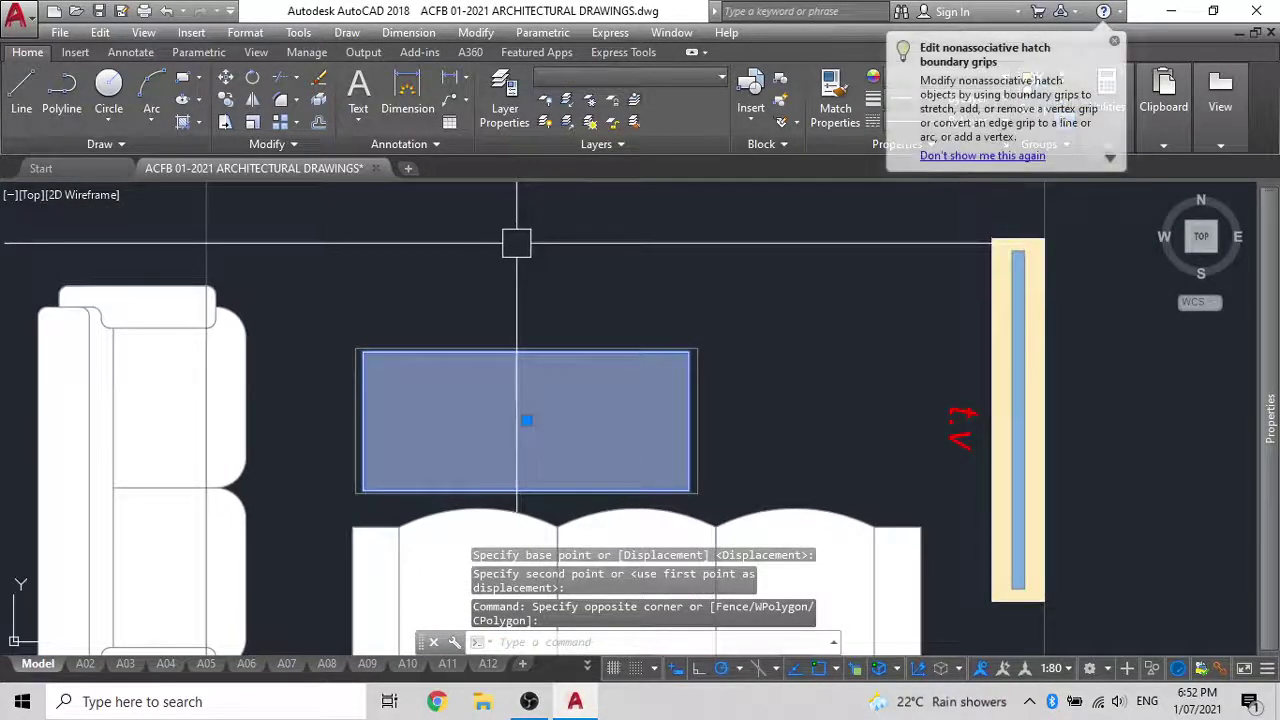
text(m)
key(Return)
click(522, 252)
scroll(377, 333, down, 2)
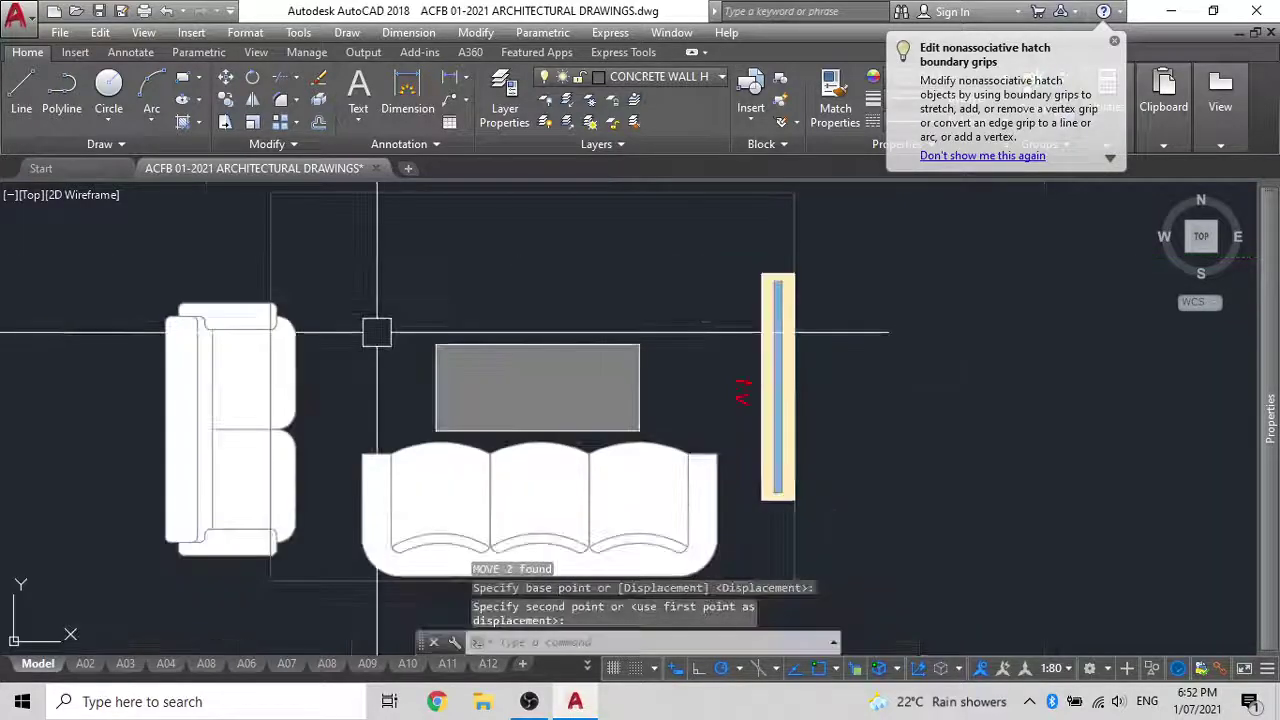
Move the two-seater sofa into the upper-left corner of the lounge outline
middle_drag(377, 332, 596, 368)
click(401, 379)
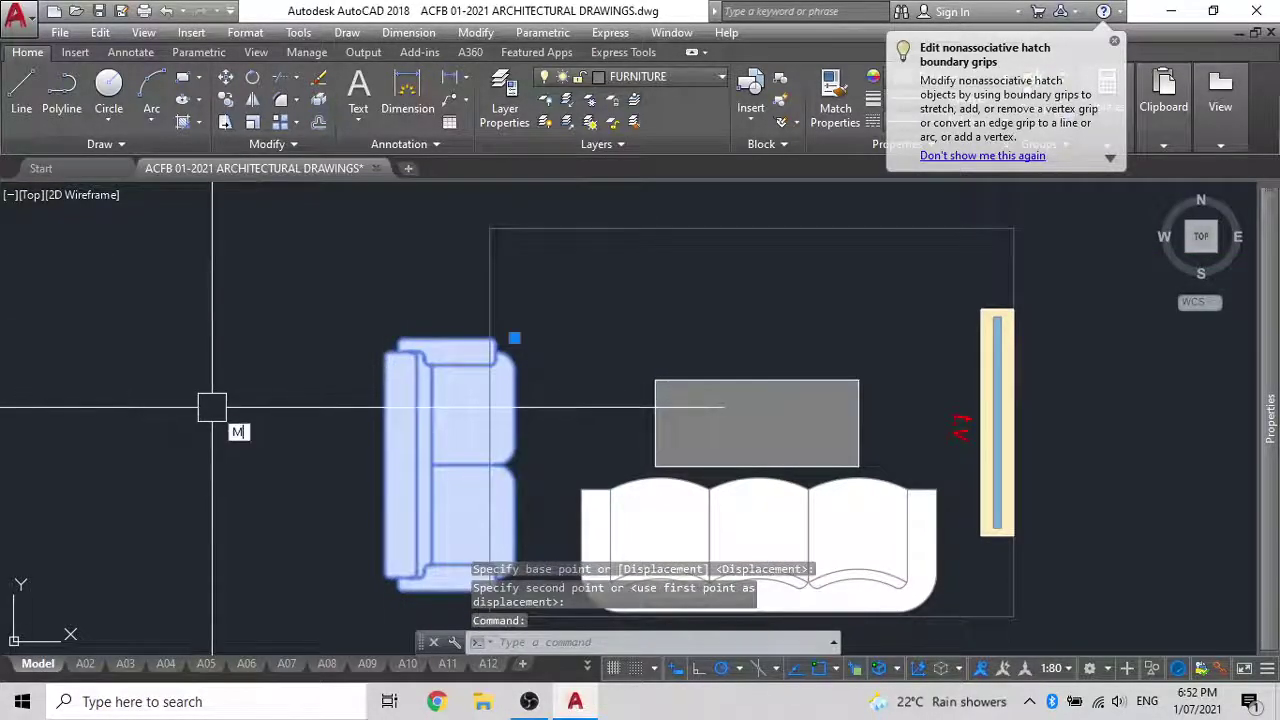
key(Return)
click(216, 455)
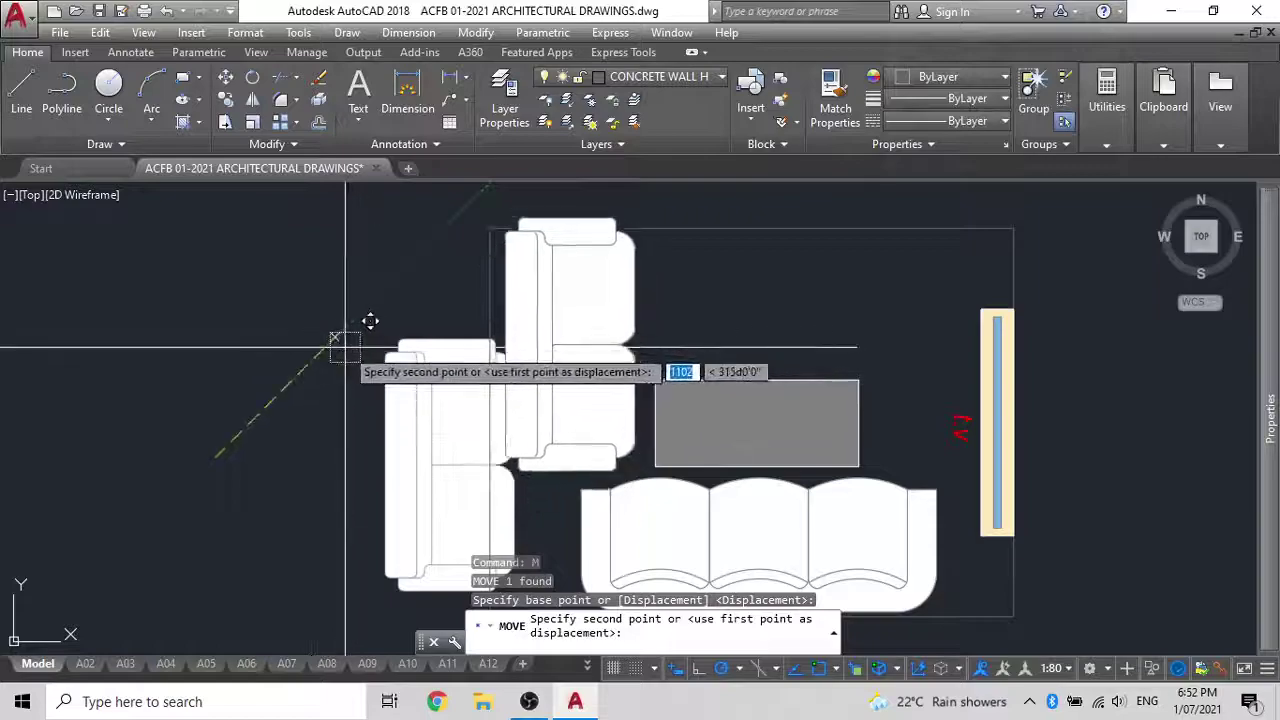
key(Escape)
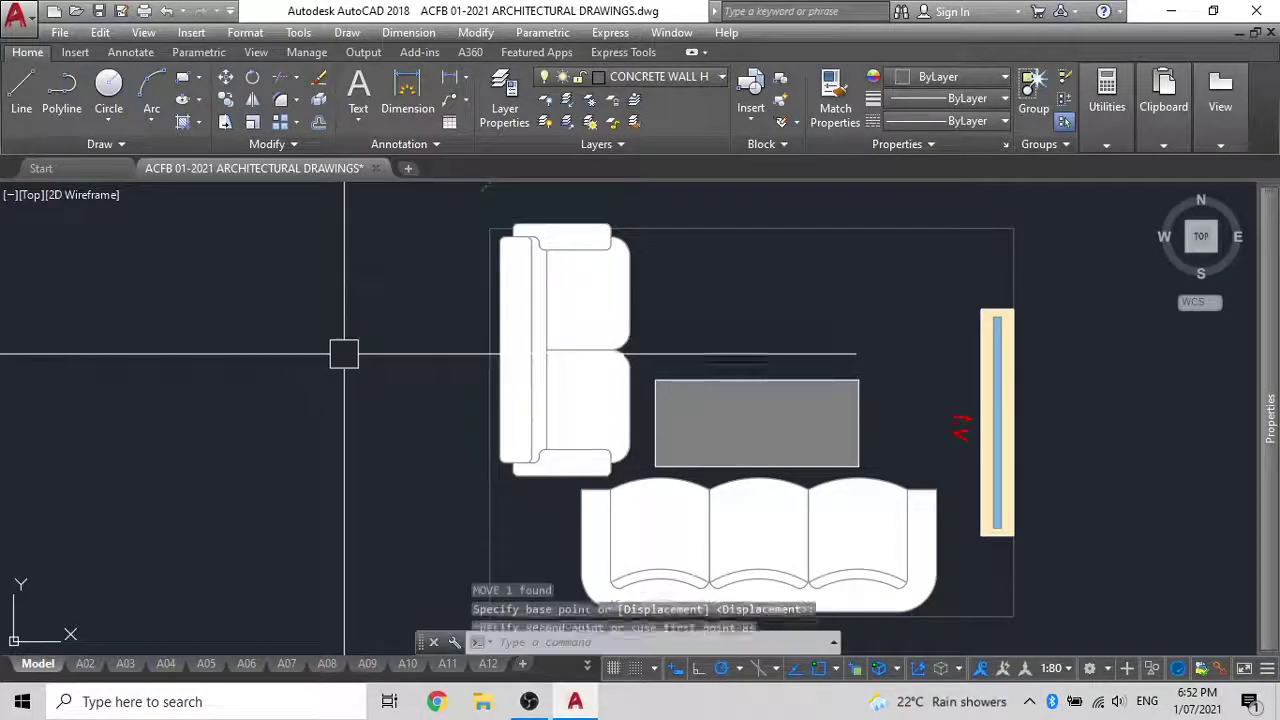
click(529, 331)
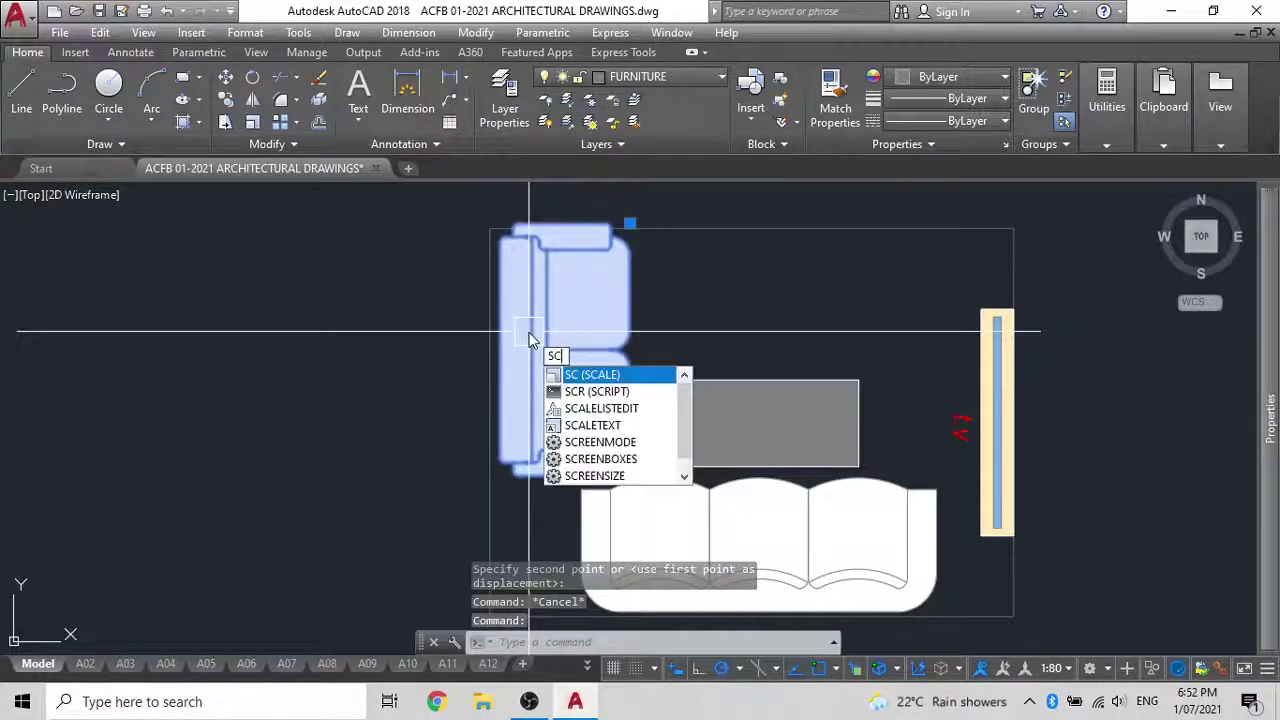
key(Return)
key(Escape)
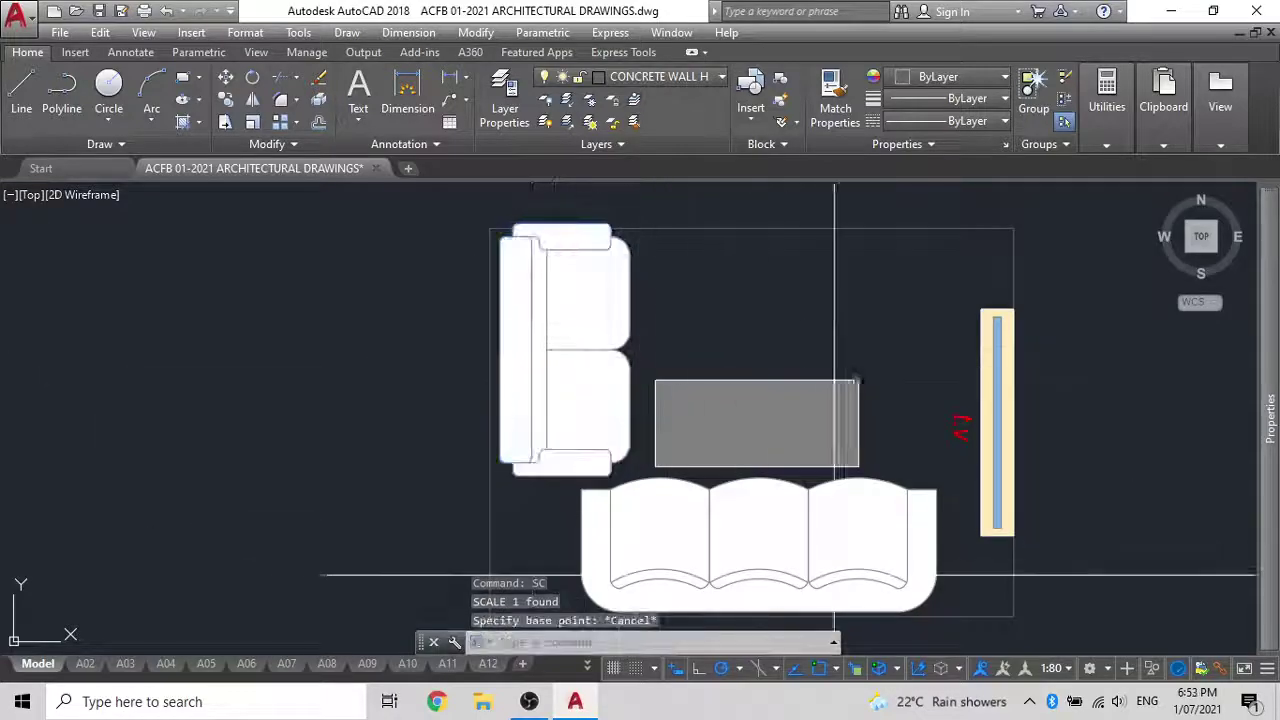
Scale down both sofas and the coffee table about the outline's upper-left corner, using its diagonal as reference length and a shorter picked length
click(862, 542)
click(612, 292)
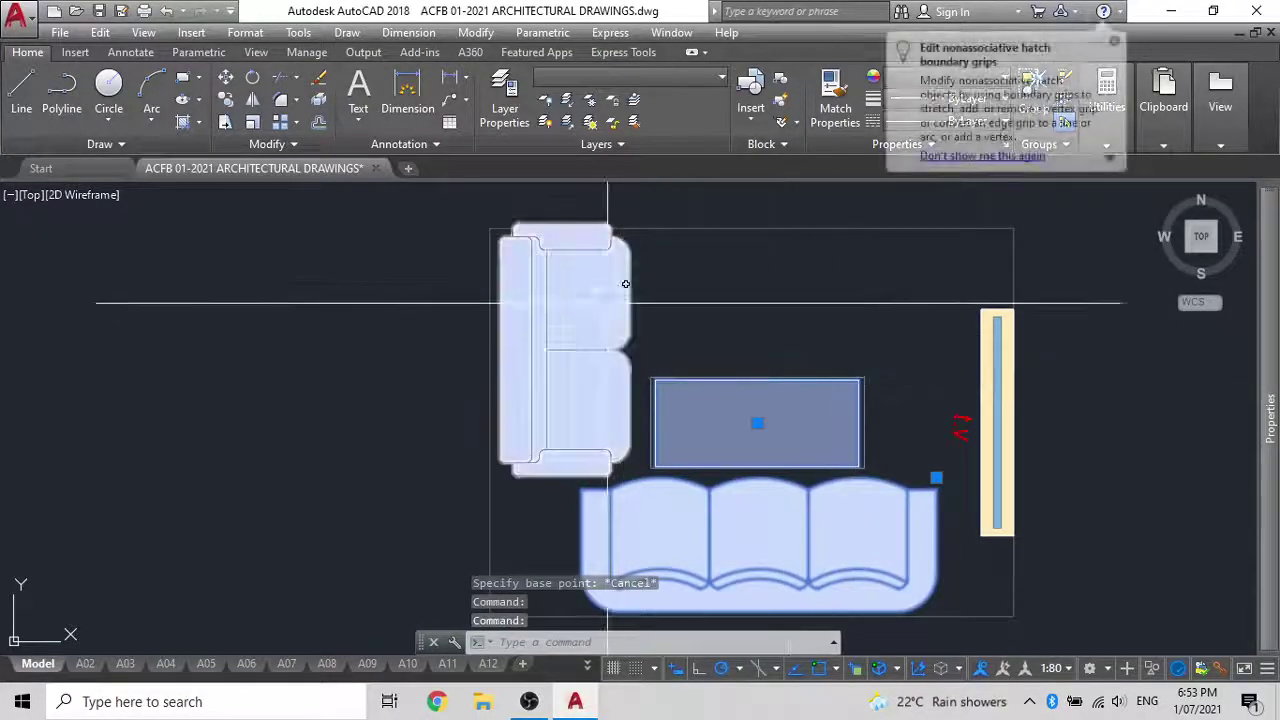
text(SC)
key(Return)
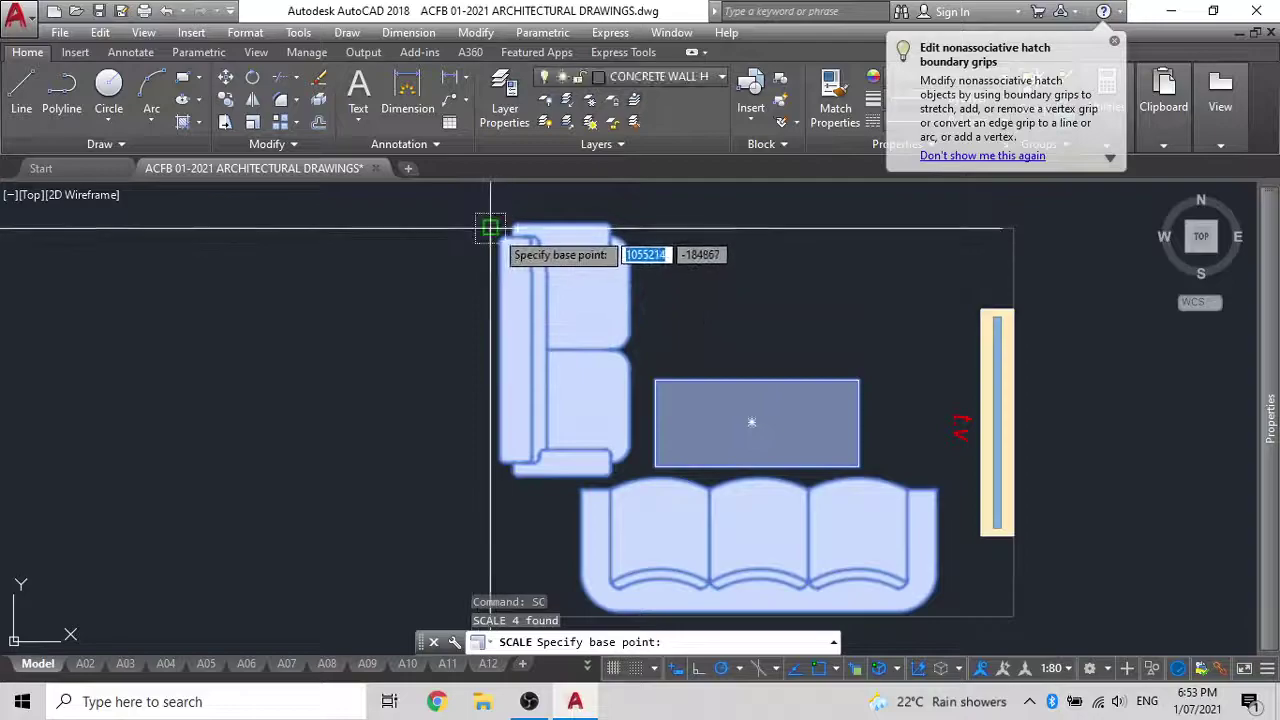
click(490, 229)
text(R)
key(Return)
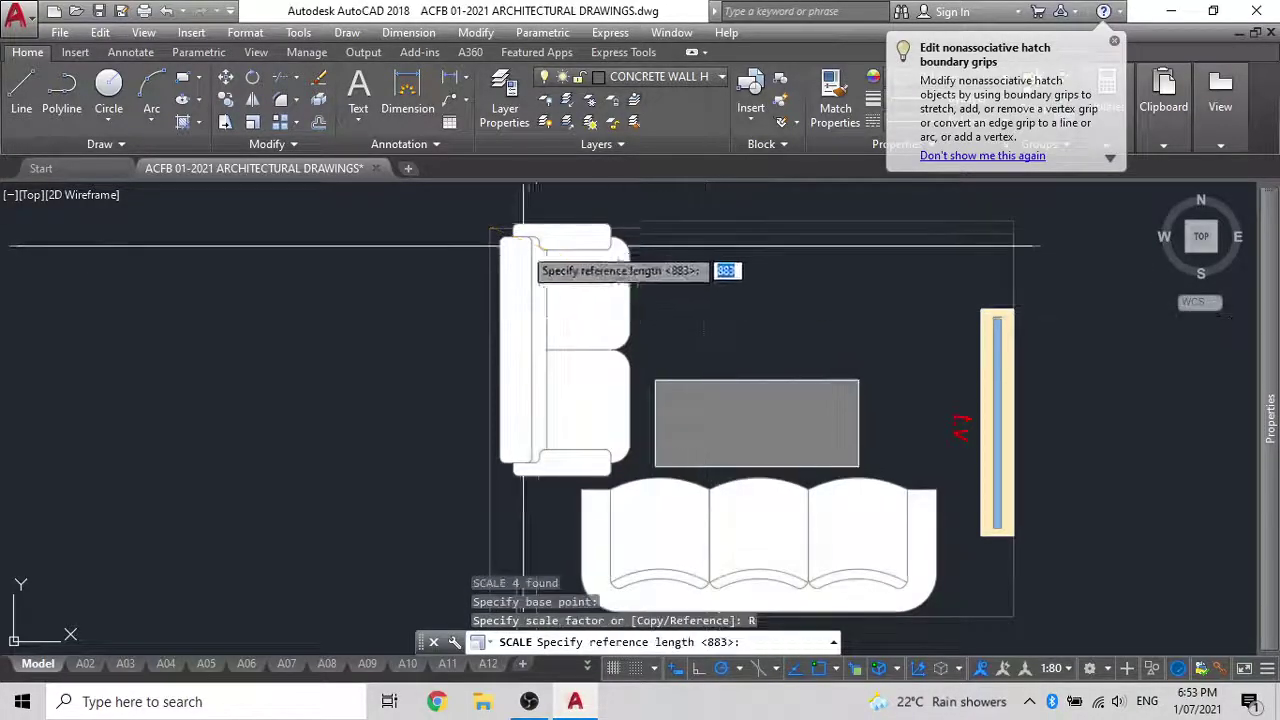
click(491, 229)
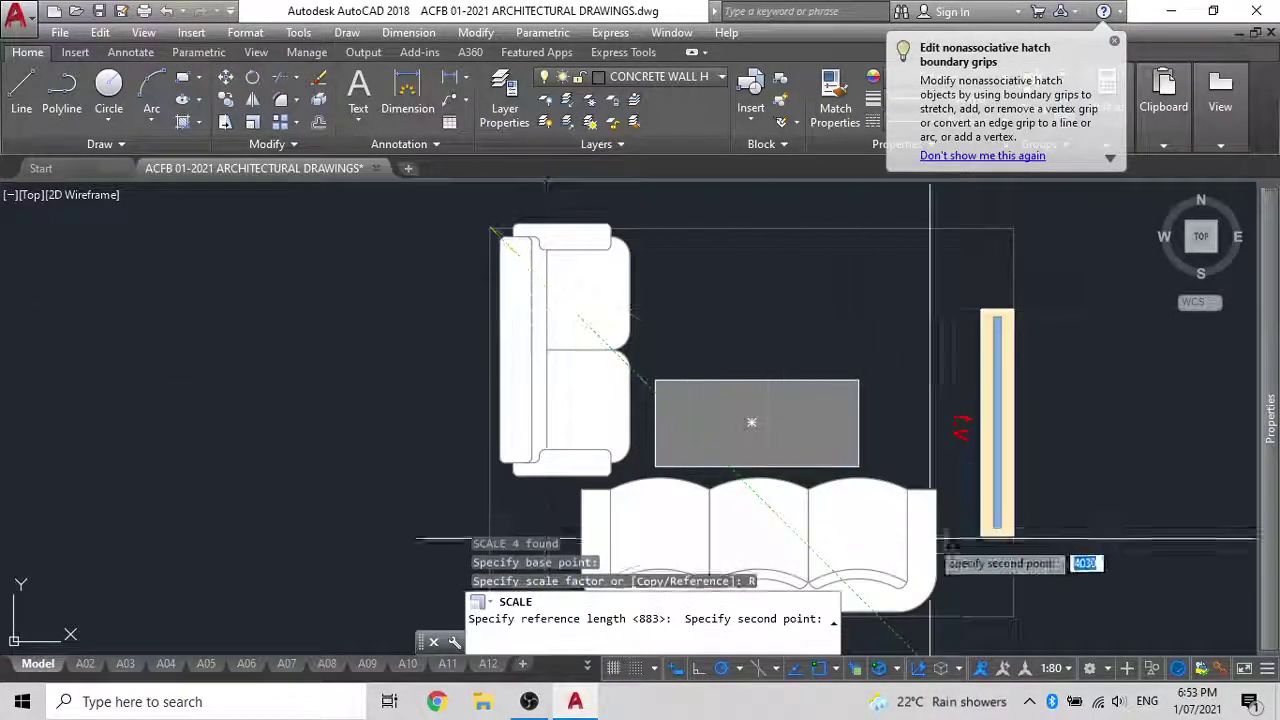
click(1015, 614)
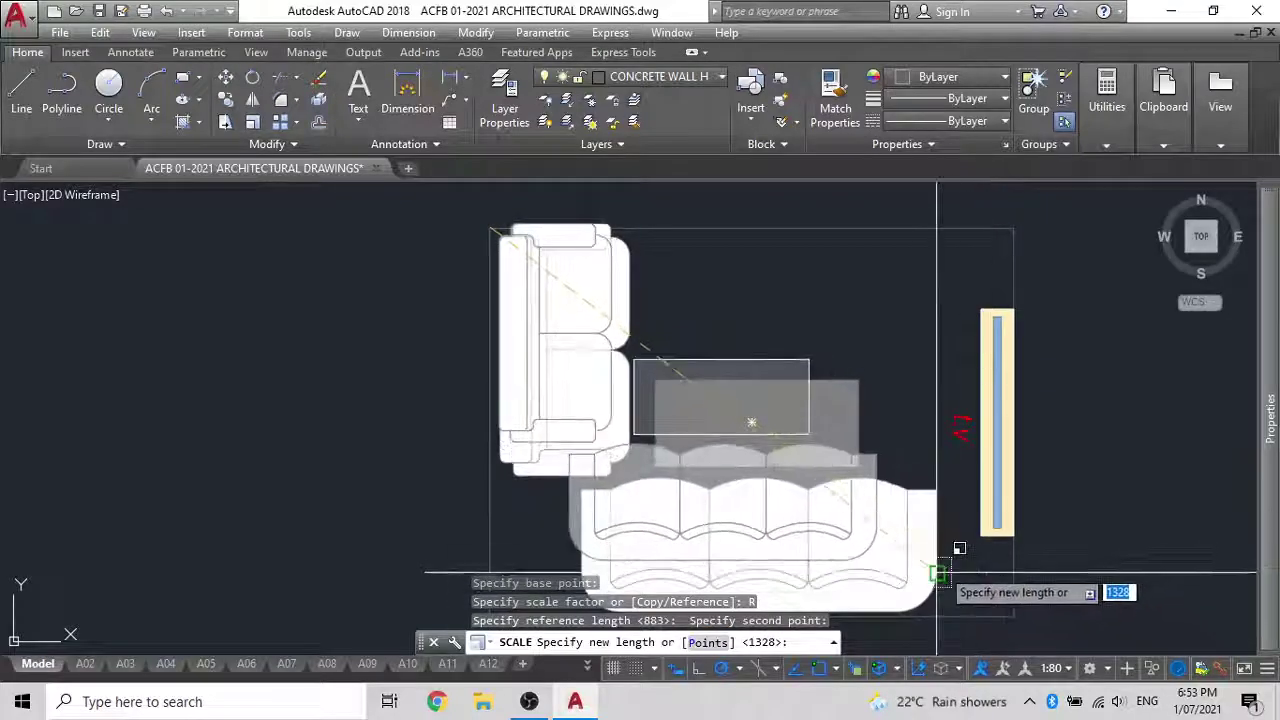
click(934, 570)
Move the scaled three-seater sofa down and slightly right, close to the lounge outline's lower edge
click(749, 509)
middle_drag(749, 509, 769, 450)
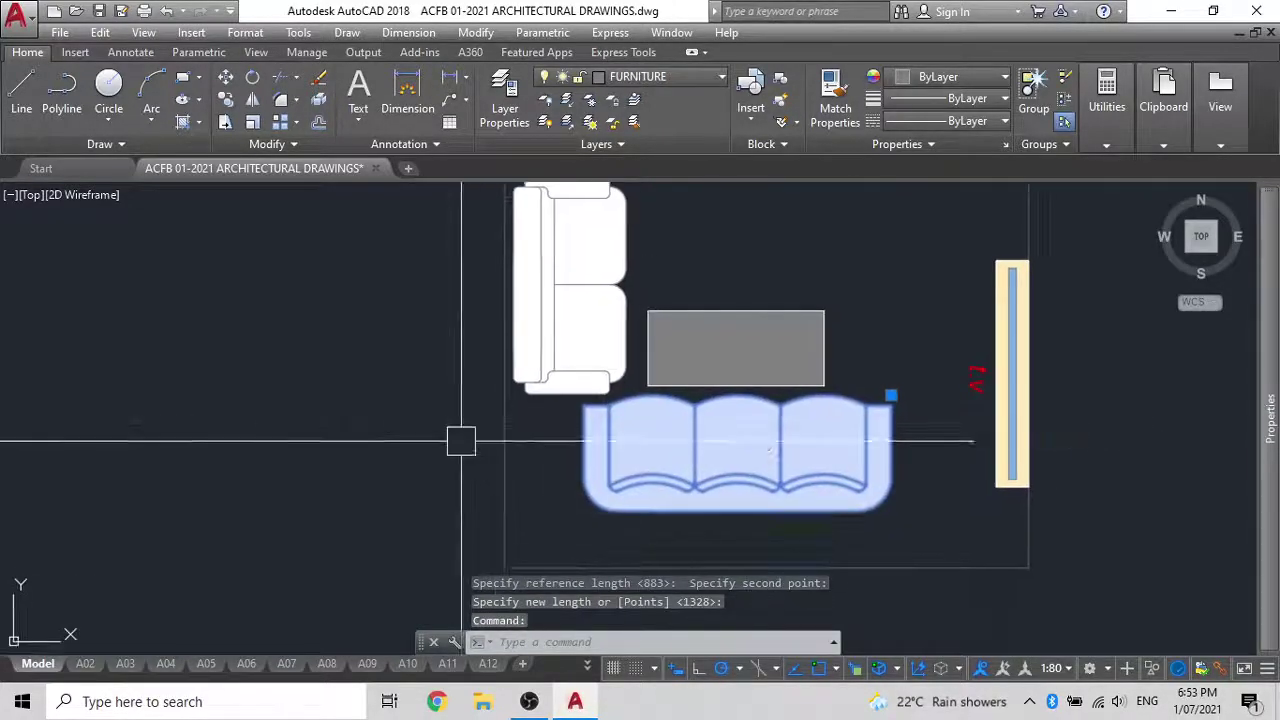
key(Return)
click(420, 432)
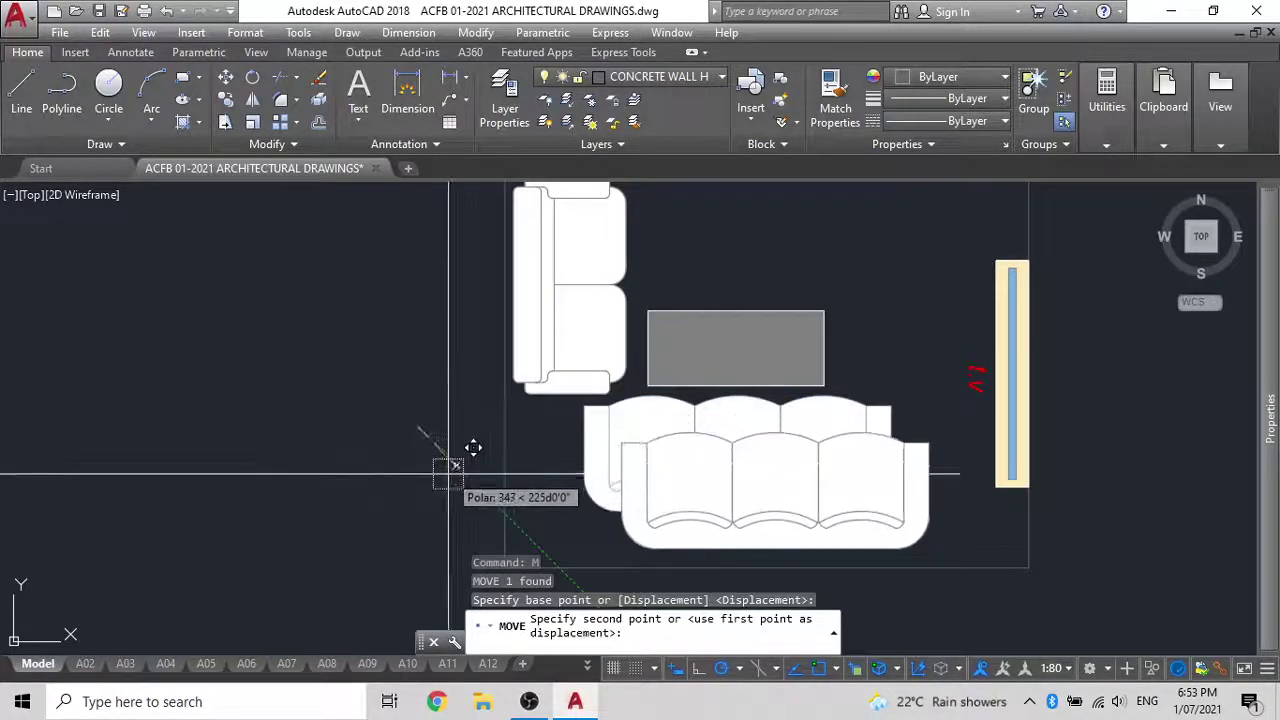
click(446, 484)
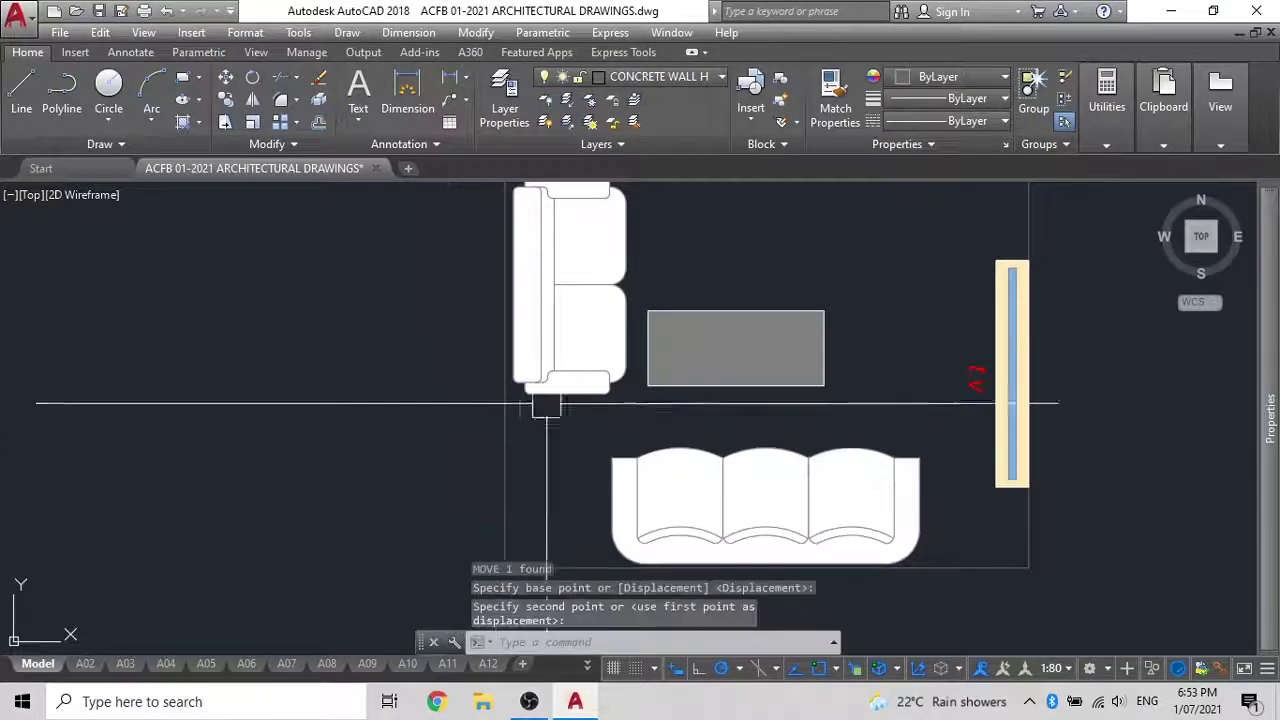
Move the two-seater sofa straight down so it sits roughly mid-height along the lounge outline's side edge
middle_drag(528, 414, 531, 468)
click(596, 413)
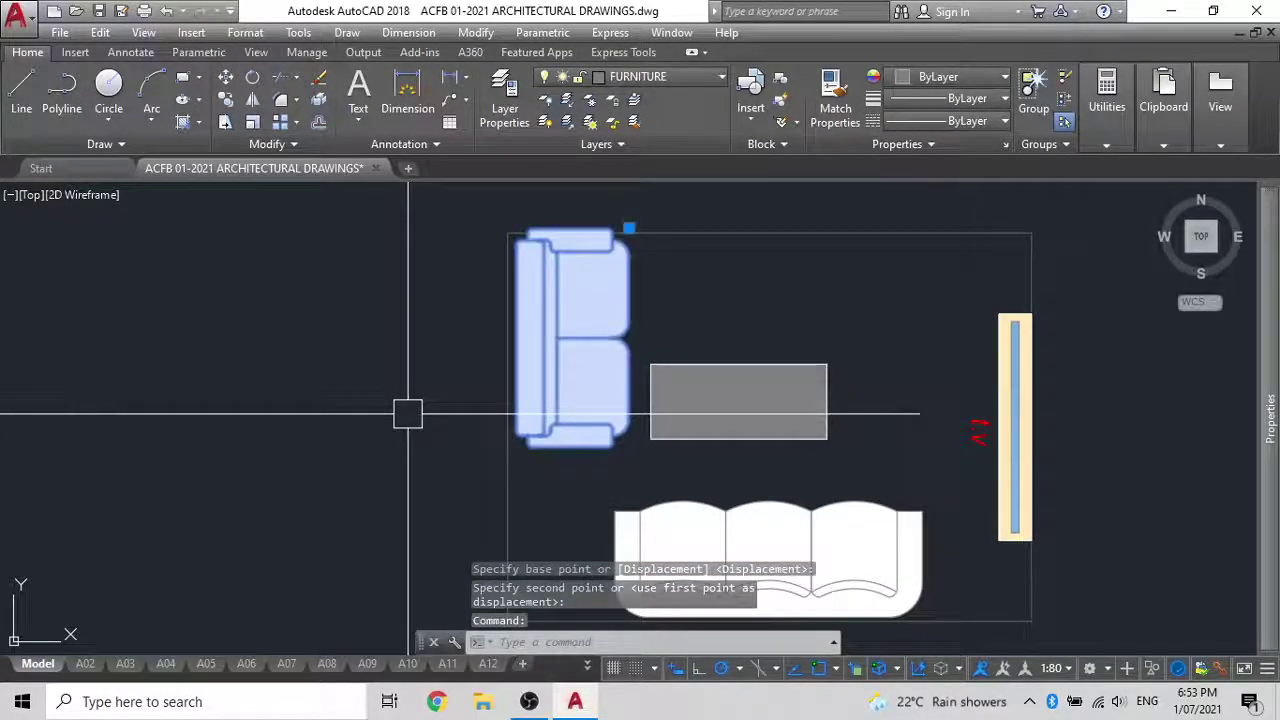
text(m)
key(Return)
click(416, 383)
click(418, 424)
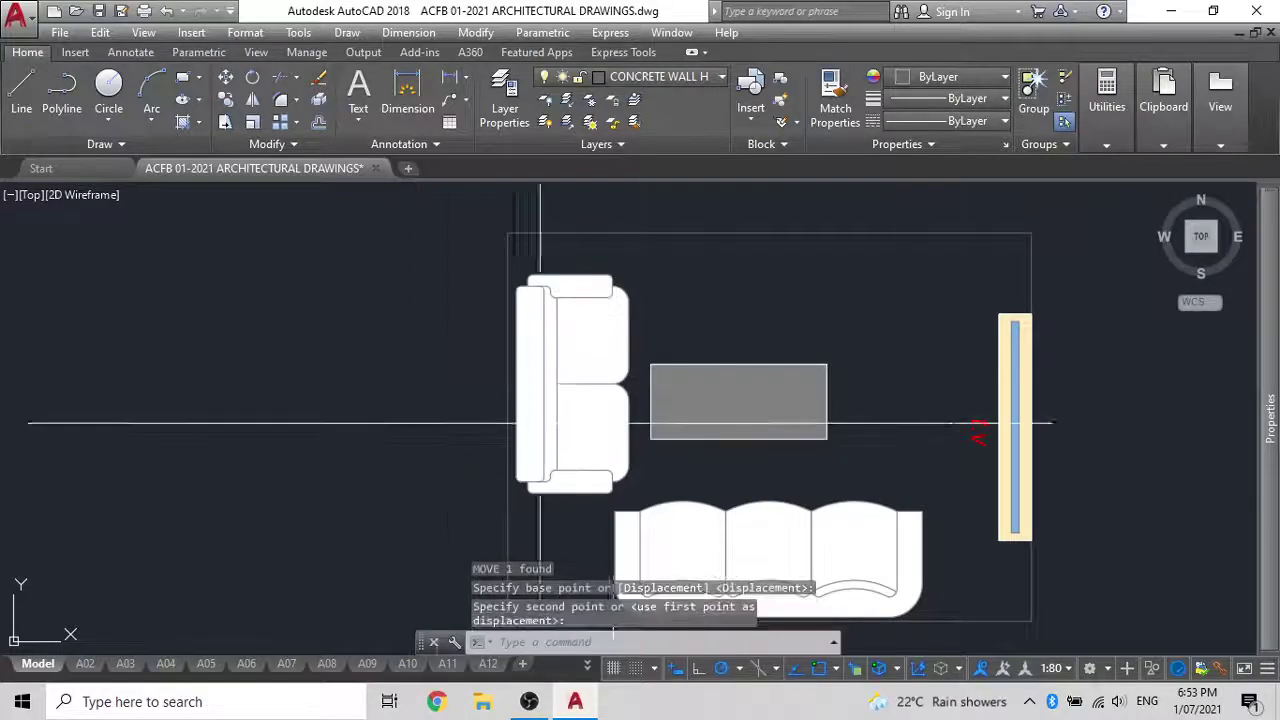
Move the coffee table with its hatch to the right, between the two-seater sofa and the TV unit
click(771, 395)
text(m)
key(Return)
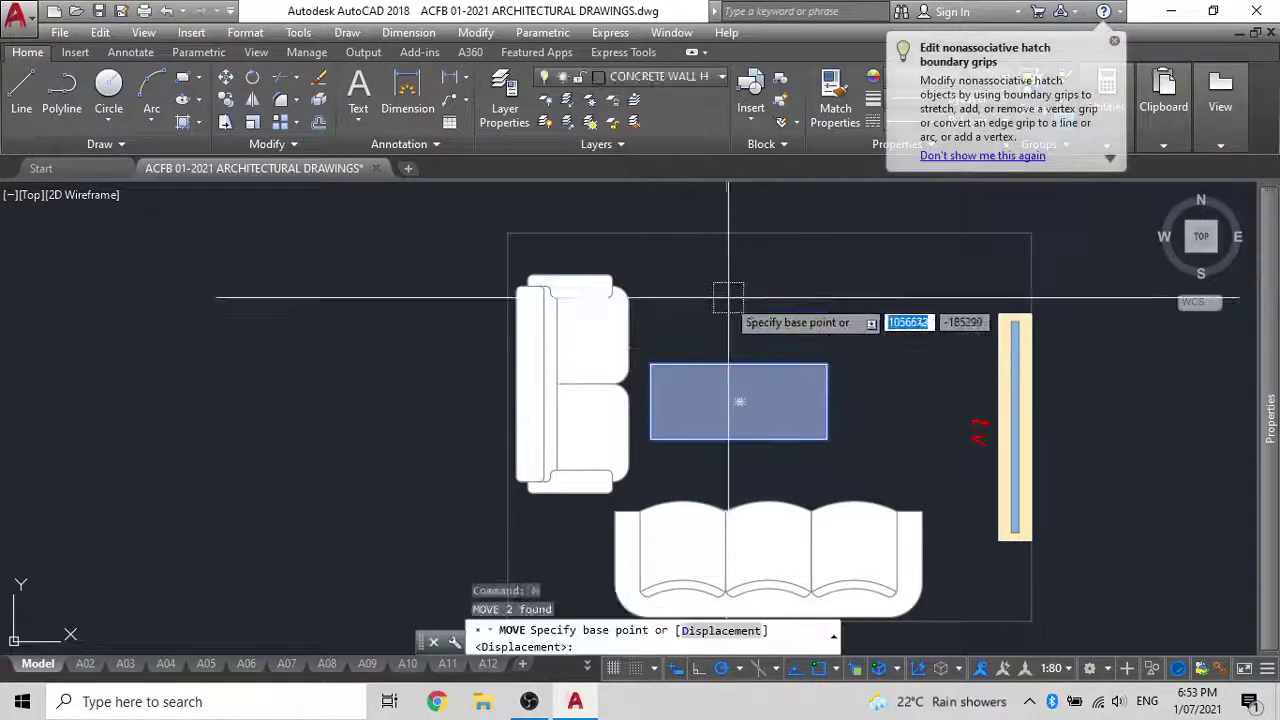
scroll(775, 290, down, 3)
key(Escape)
key(Escape)
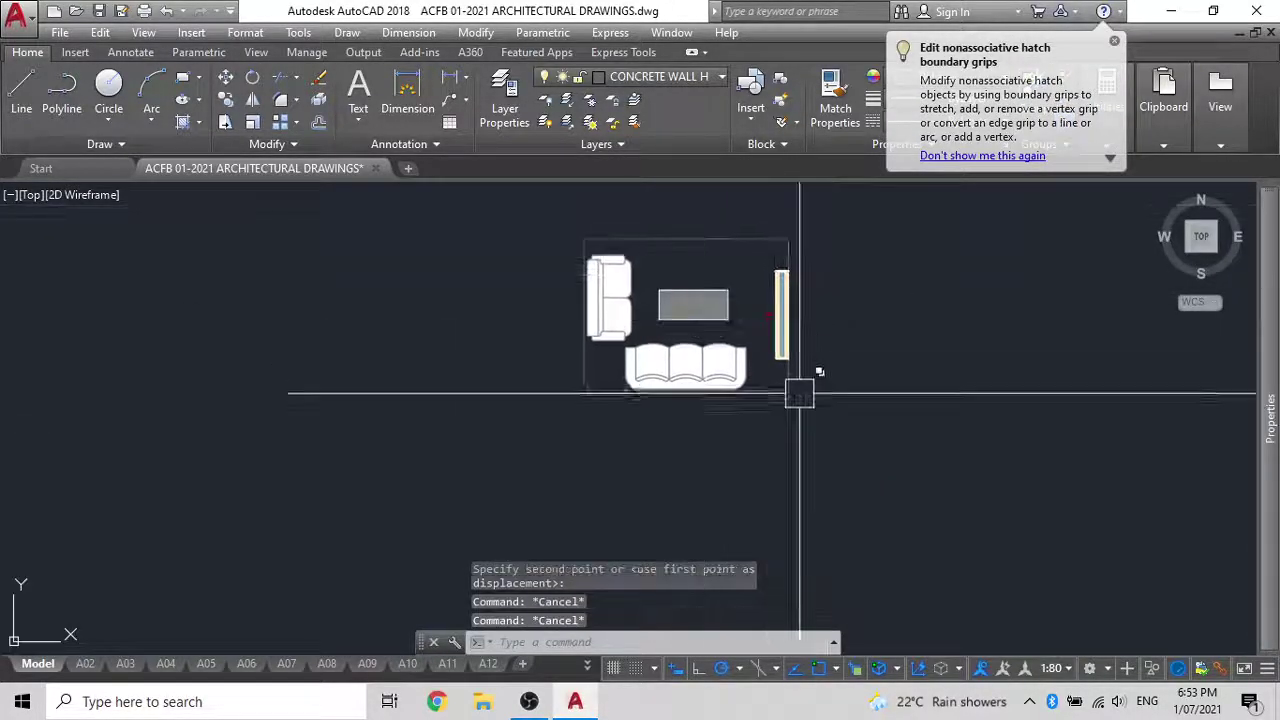
Mirror the whole lounge set about a vertical line along the TV unit's outer edge, erasing the source objects
click(854, 423)
click(409, 229)
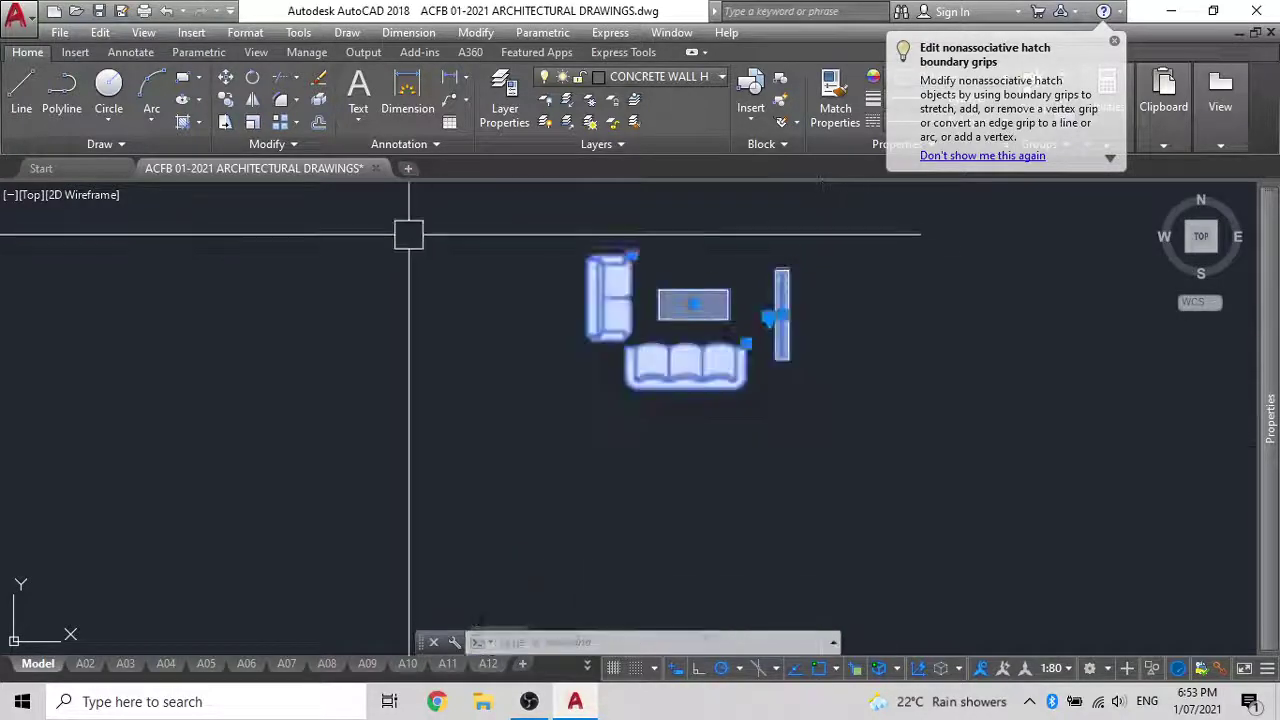
key(Return)
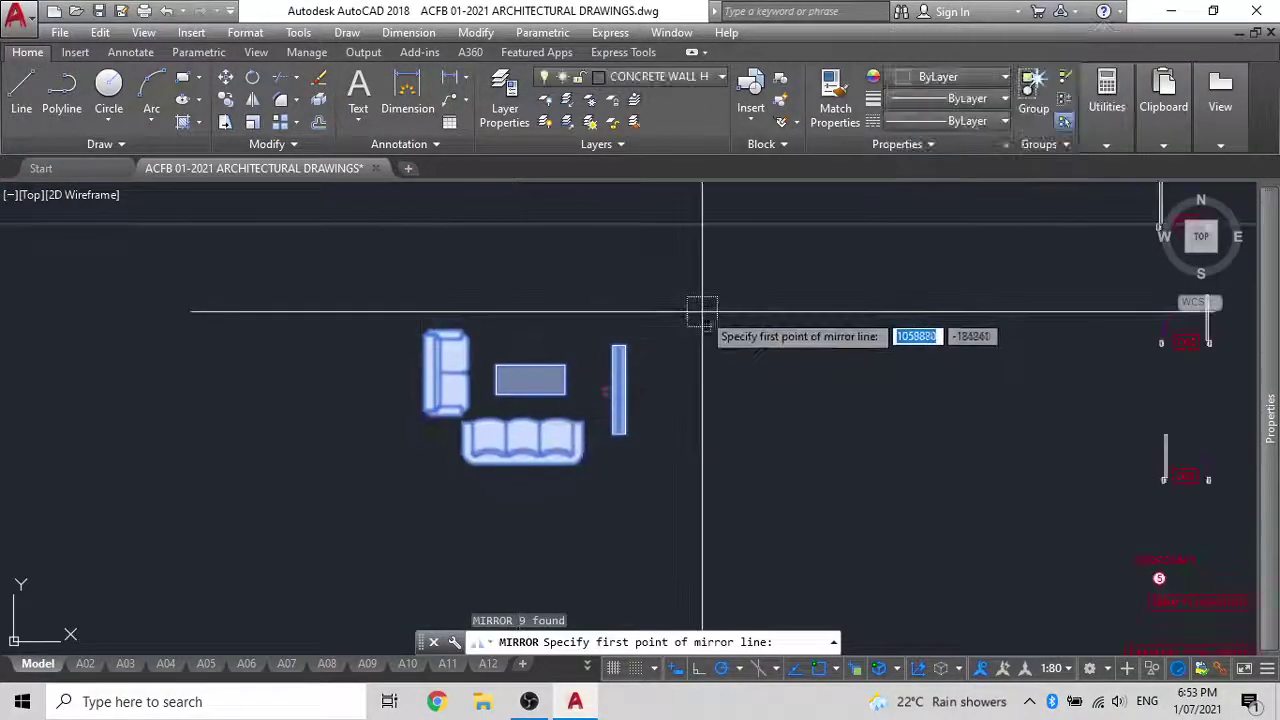
click(624, 345)
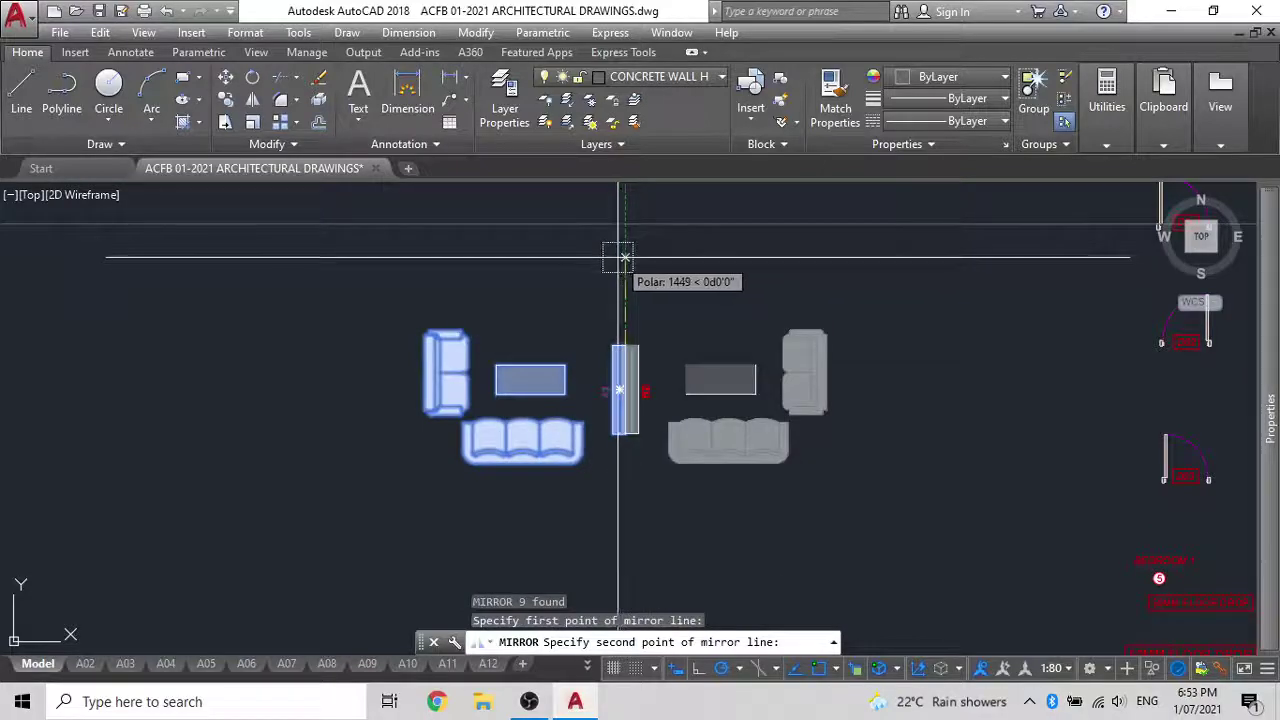
key(Return)
text(B)
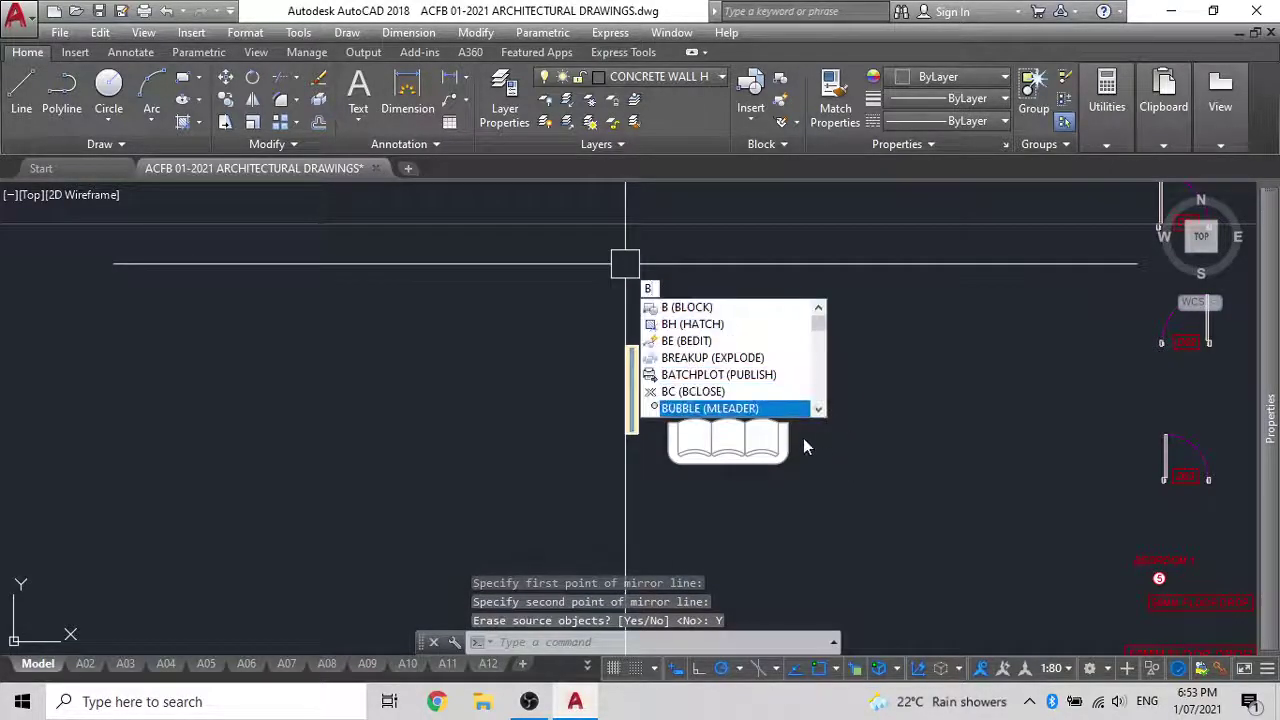
Group the mirrored lounge set and move it into the plan's lounge, with the TV unit against the wall at window W01
click(862, 500)
click(622, 354)
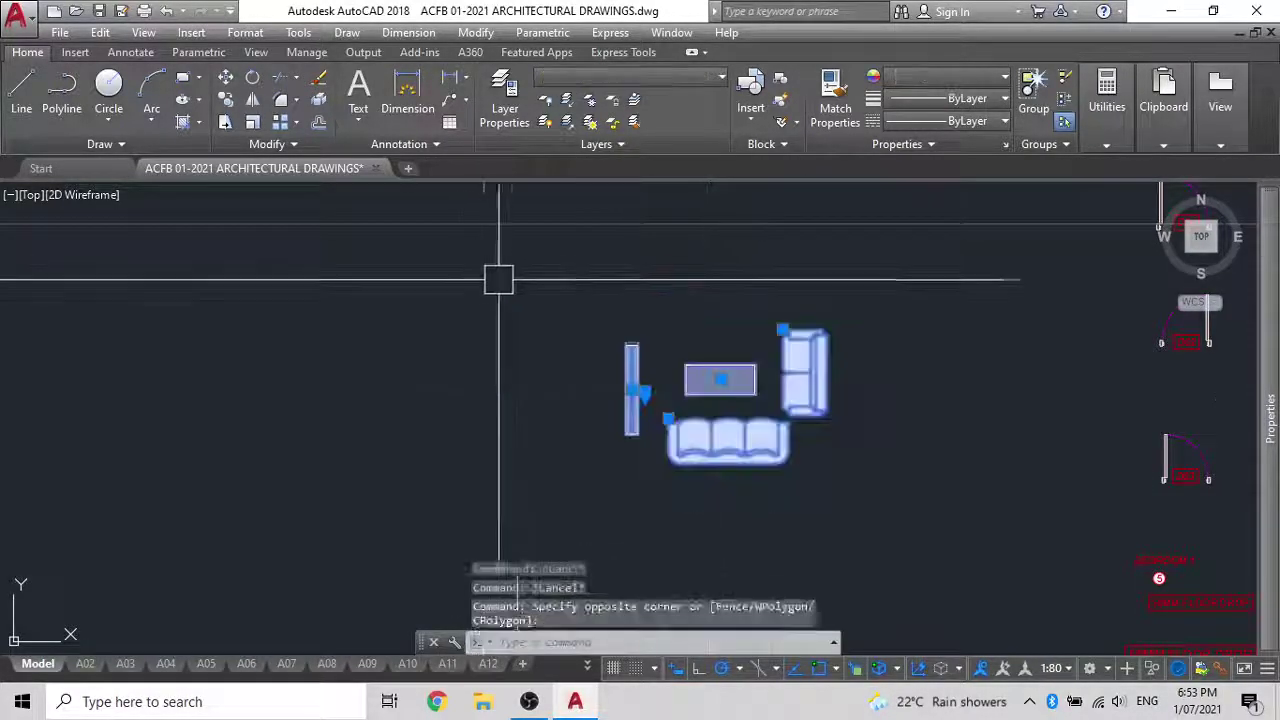
click(686, 362)
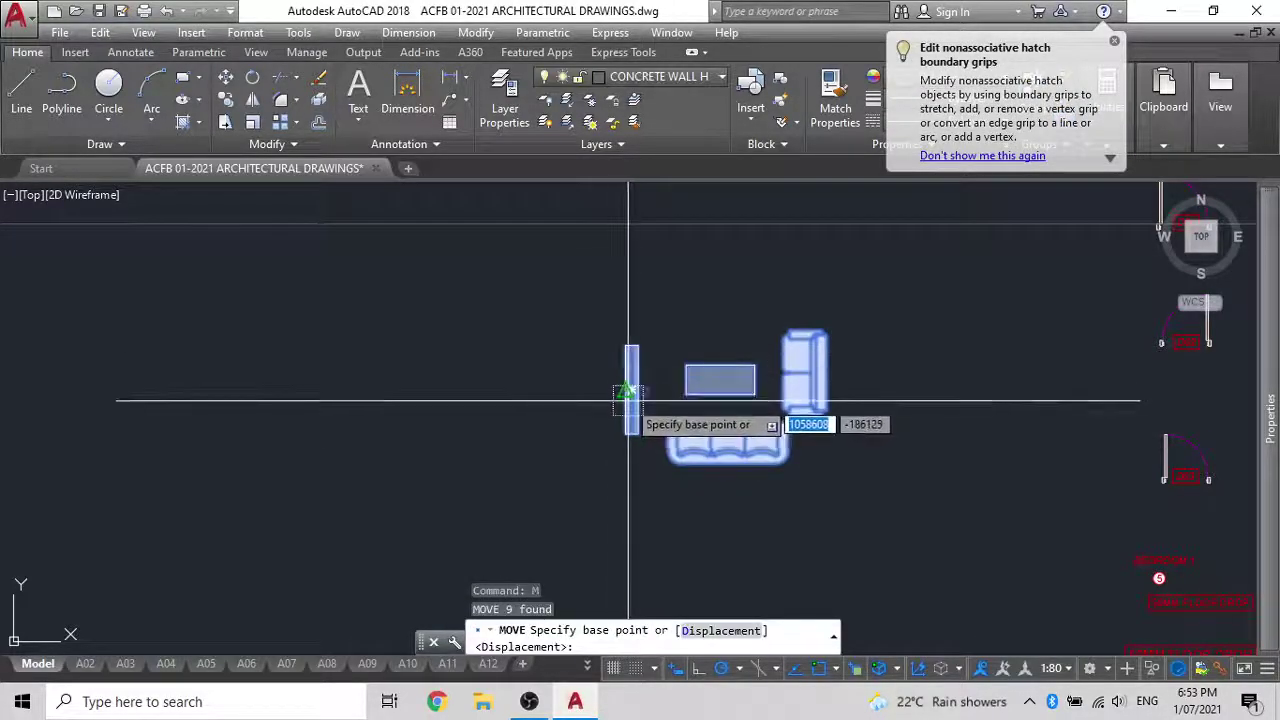
scroll(648, 366, down, 3)
scroll(792, 389, up, 8)
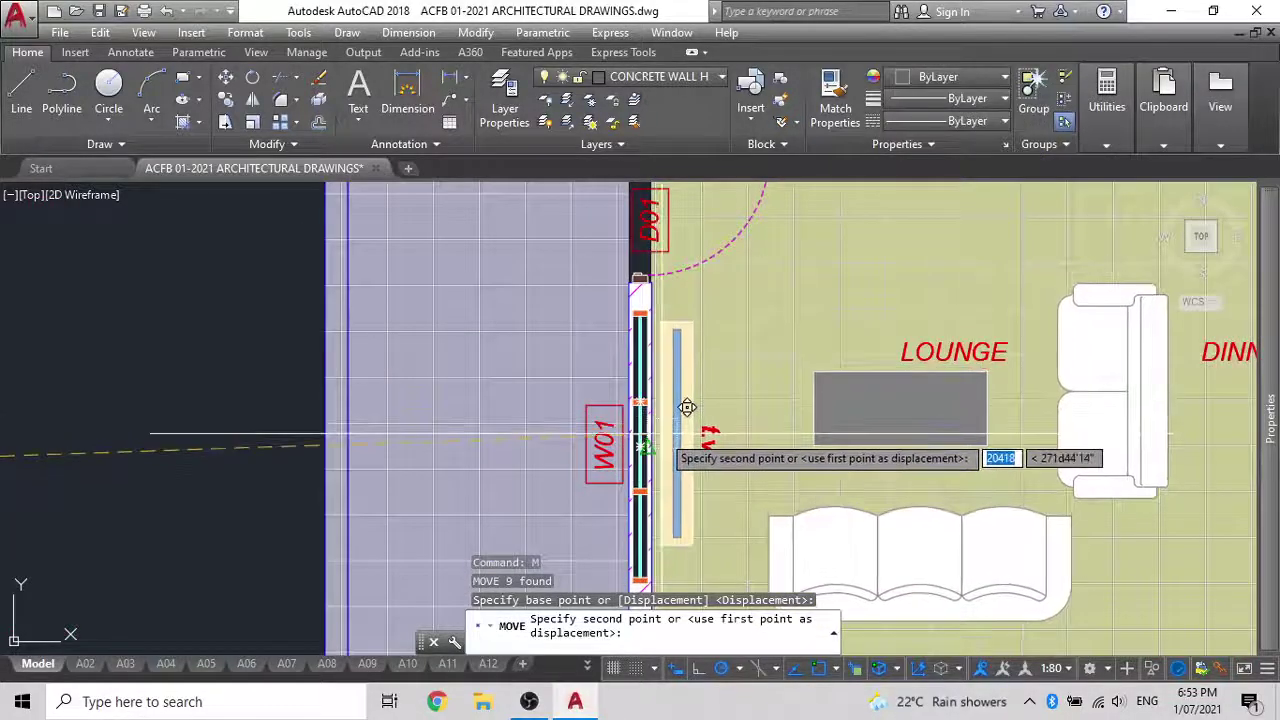
scroll(690, 400, down, 4)
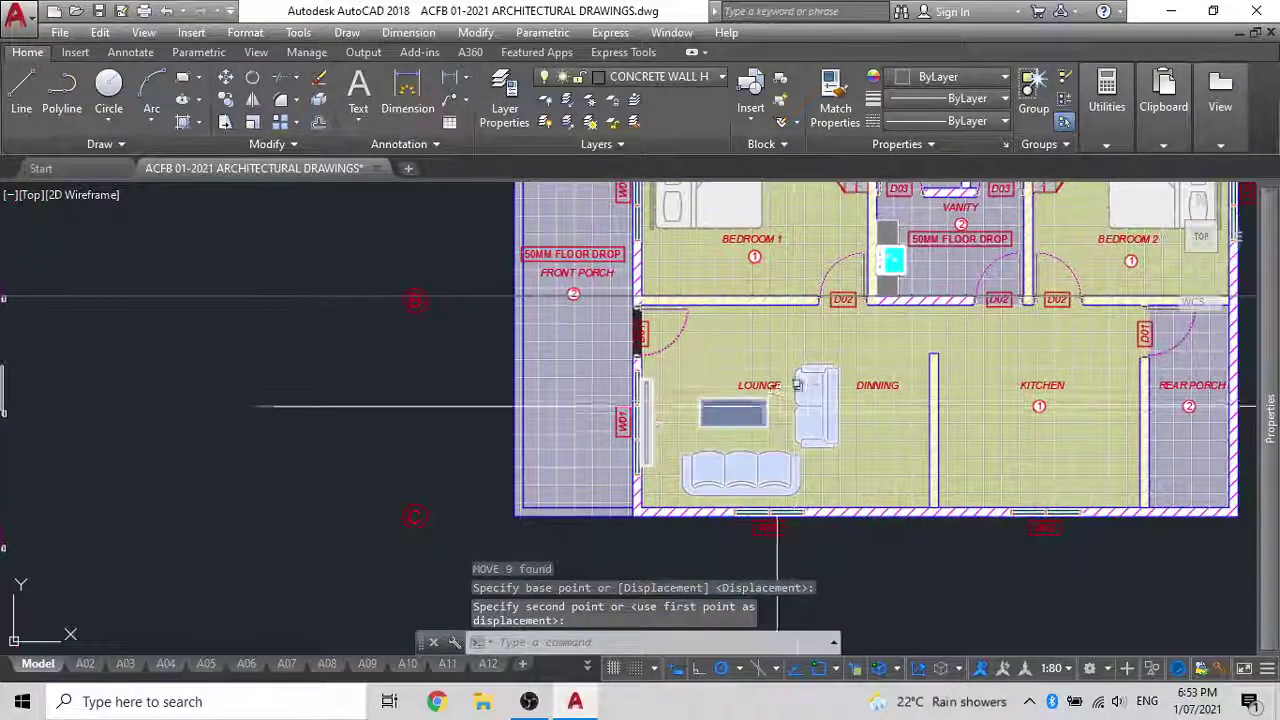
click(711, 423)
middle_drag(548, 440, 709, 347)
scroll(798, 345, up, 4)
scroll(797, 345, down, 2)
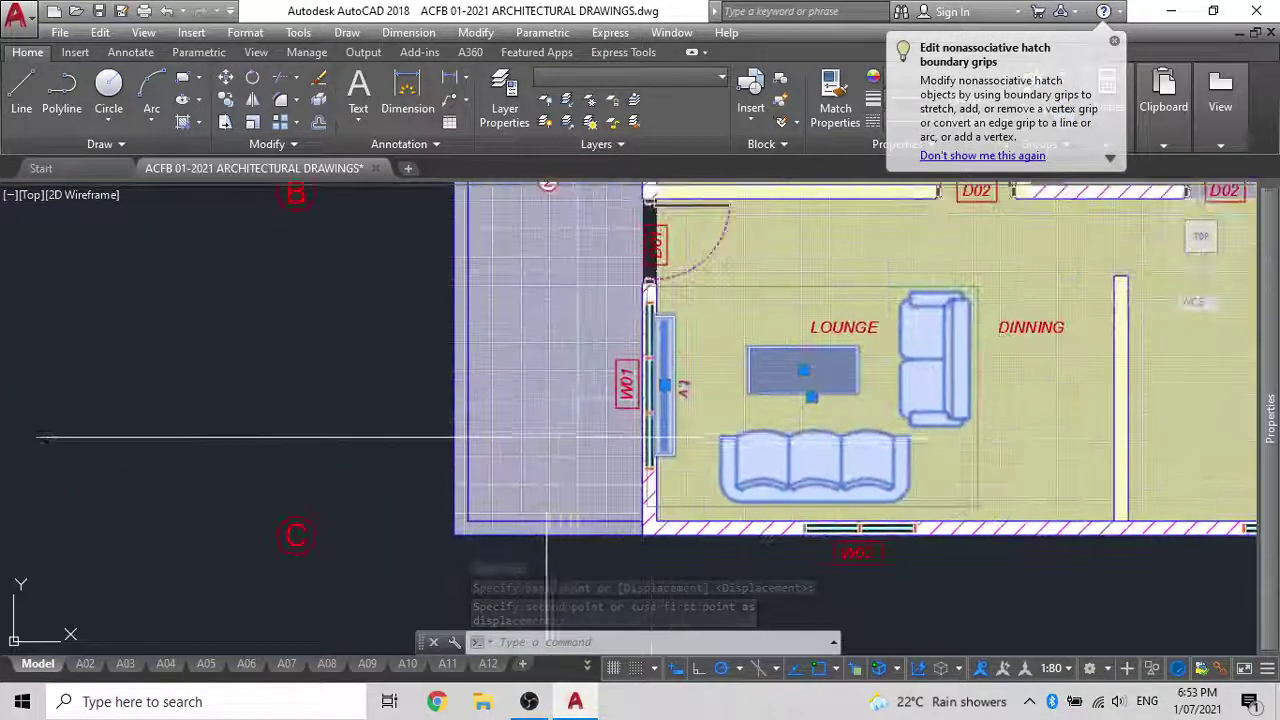
scroll(690, 380, up, 3)
Group the dining table and its six chairs in the separate plan with the dining and kitchen layout
scroll(705, 400, down, 6)
scroll(727, 428, down, 5)
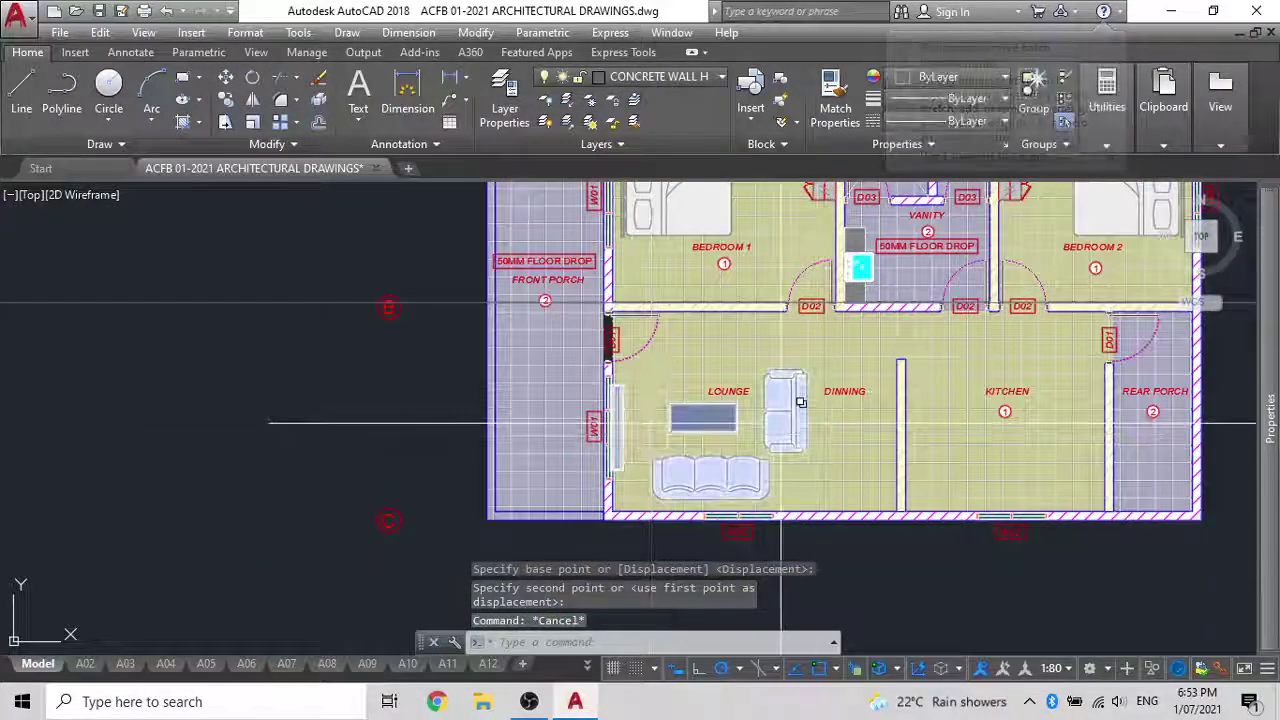
middle_drag(727, 415, 749, 233)
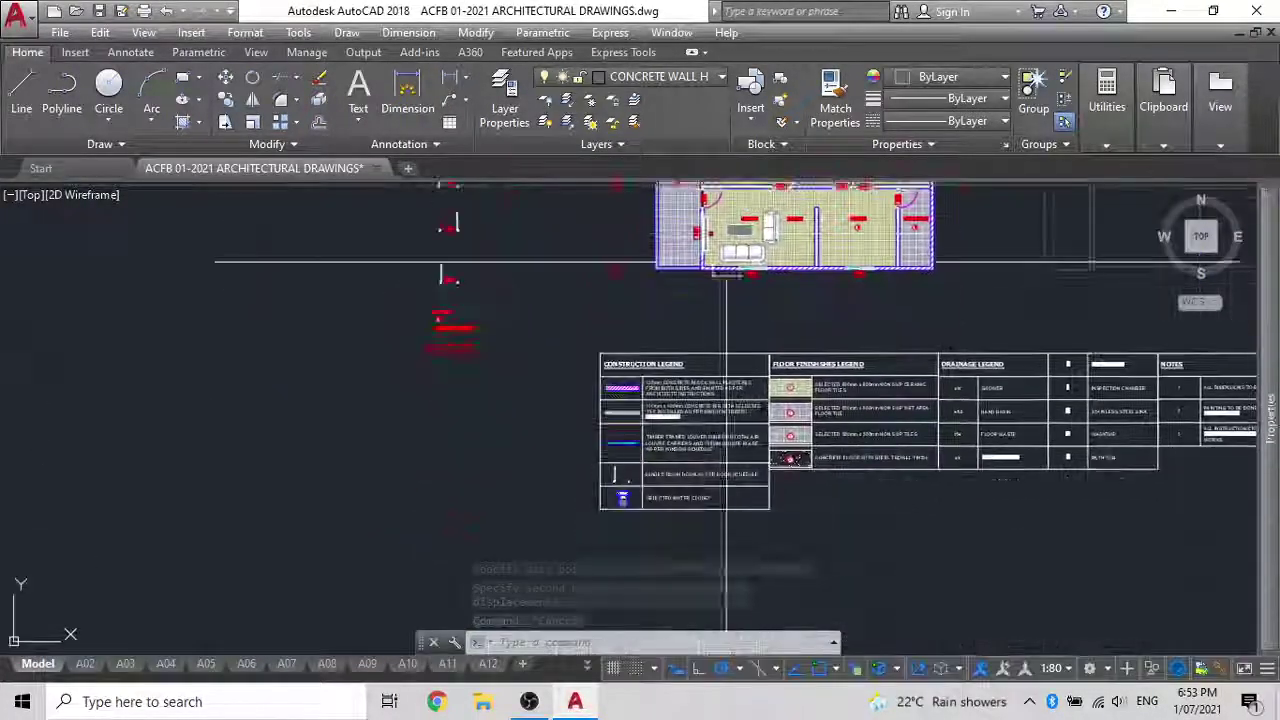
scroll(588, 430, down, 2)
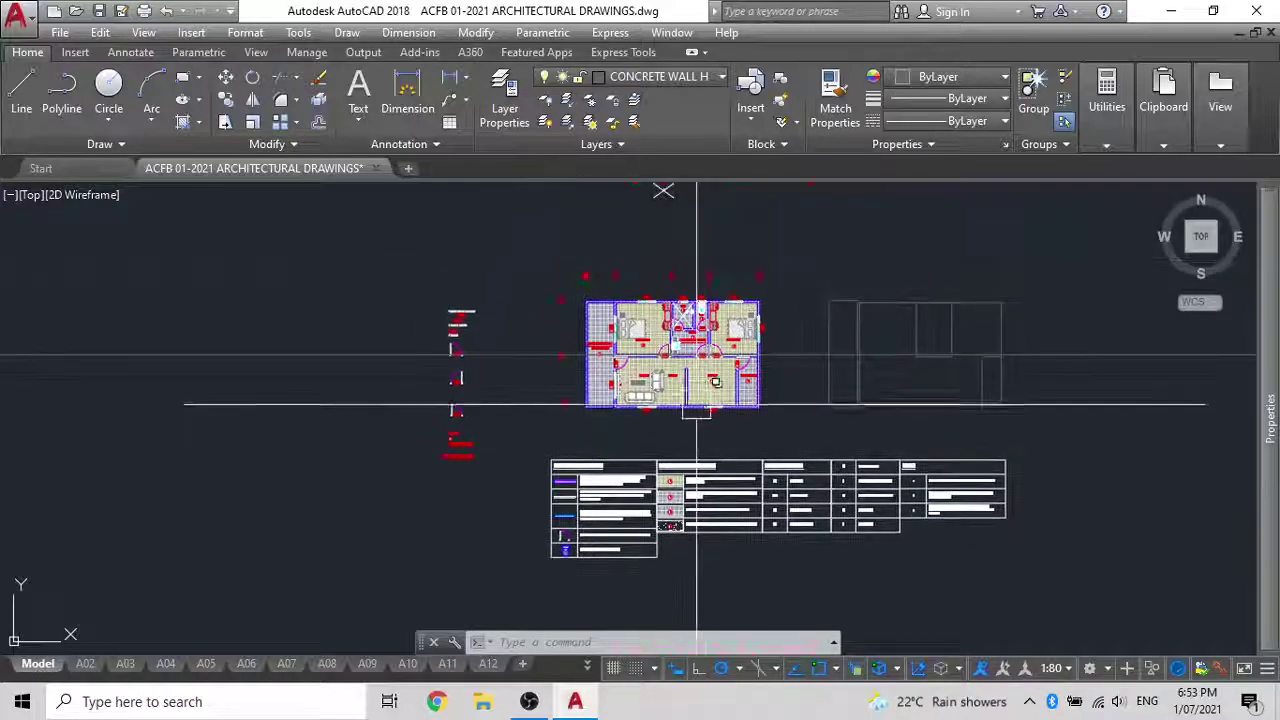
scroll(593, 506, down, 4)
middle_drag(599, 622, 594, 294)
scroll(602, 290, up, 12)
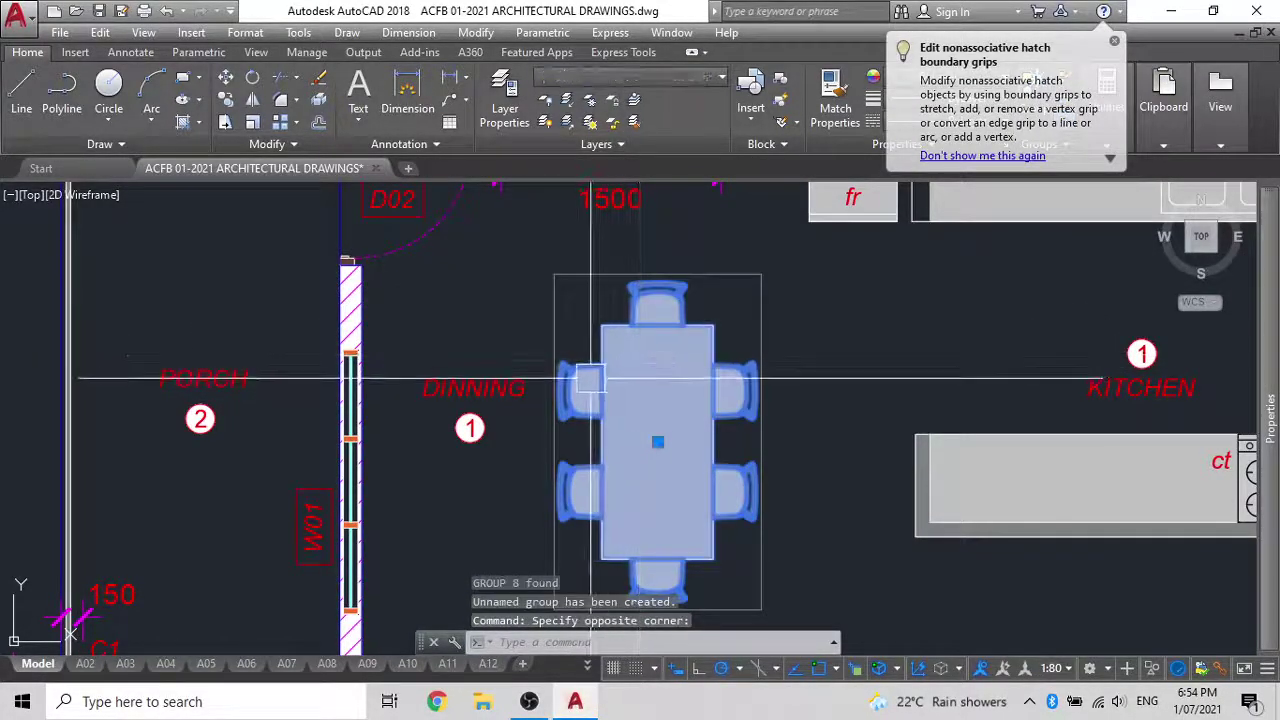
Move the grouped dining set by its table centre into the tiled plan, between the two-seater sofa and the kitchen partition
text(m)
key(Return)
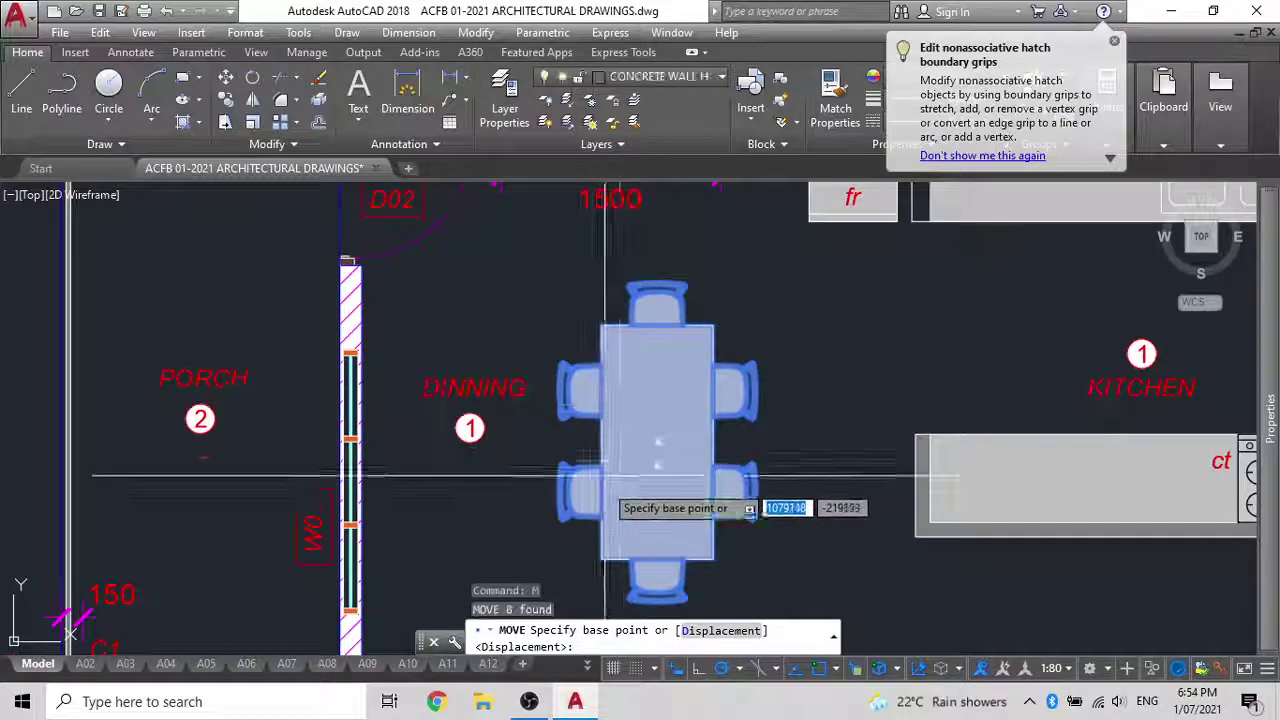
click(655, 440)
scroll(660, 434, down, 8)
middle_drag(663, 320, 644, 480)
scroll(700, 300, up, 6)
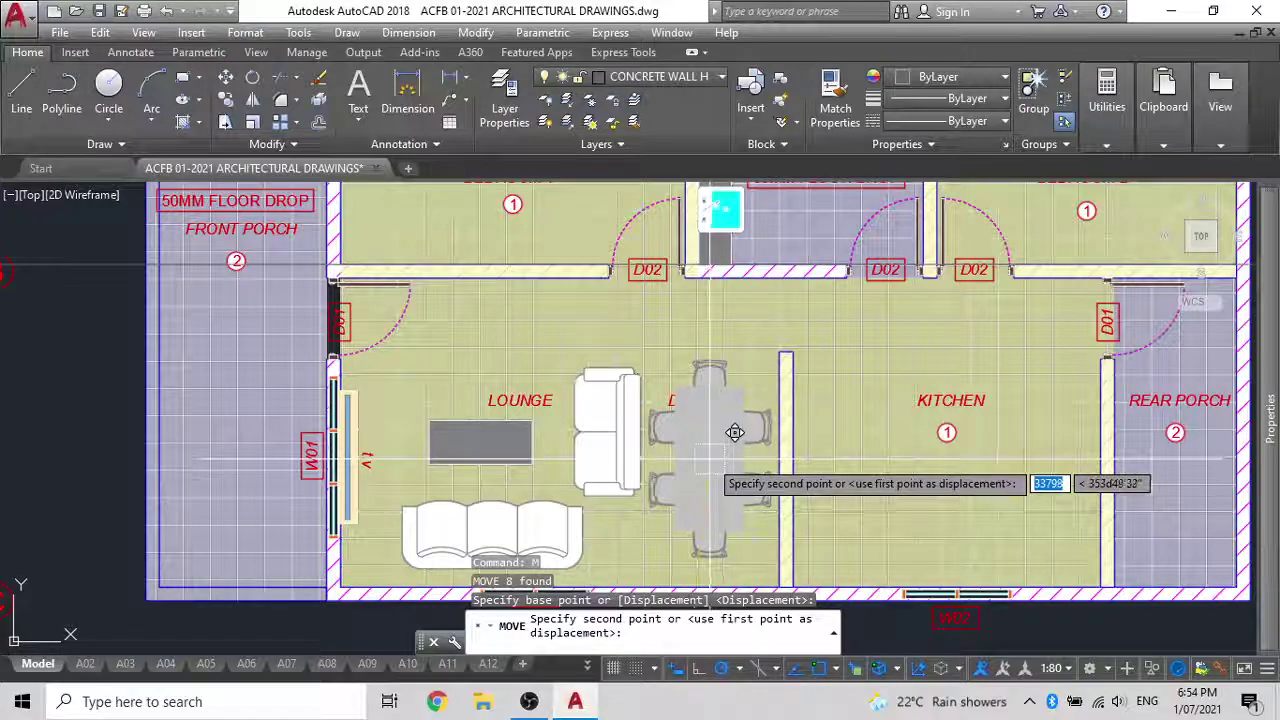
click(735, 432)
key(Escape)
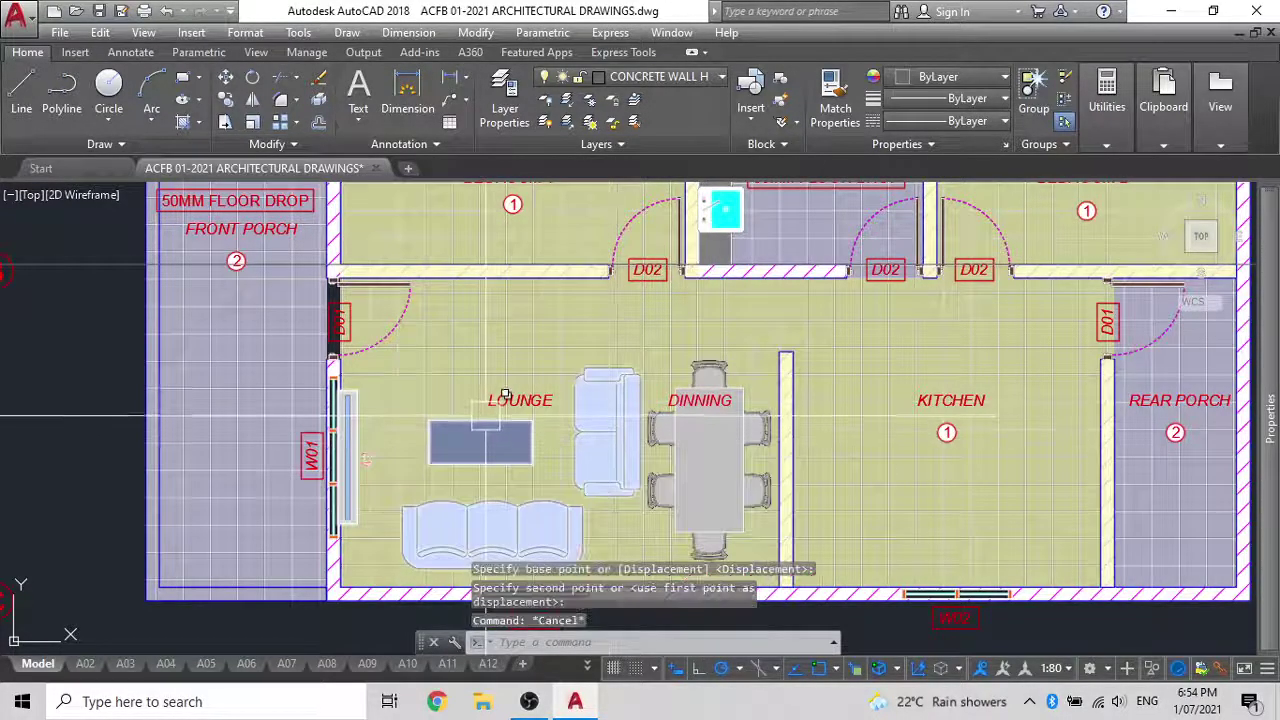
Move the LOUNGE and DINNING labels together straight up, clear of the sofa and dining set
click(520, 400)
click(700, 400)
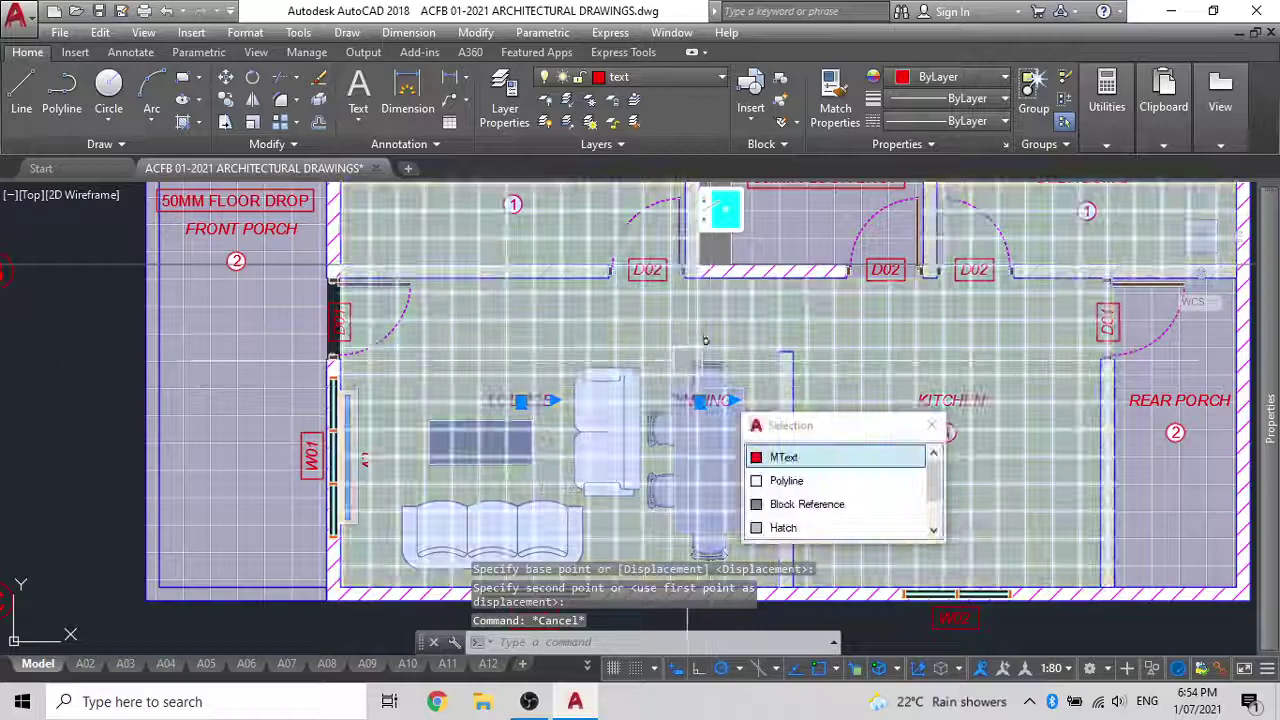
key(Return)
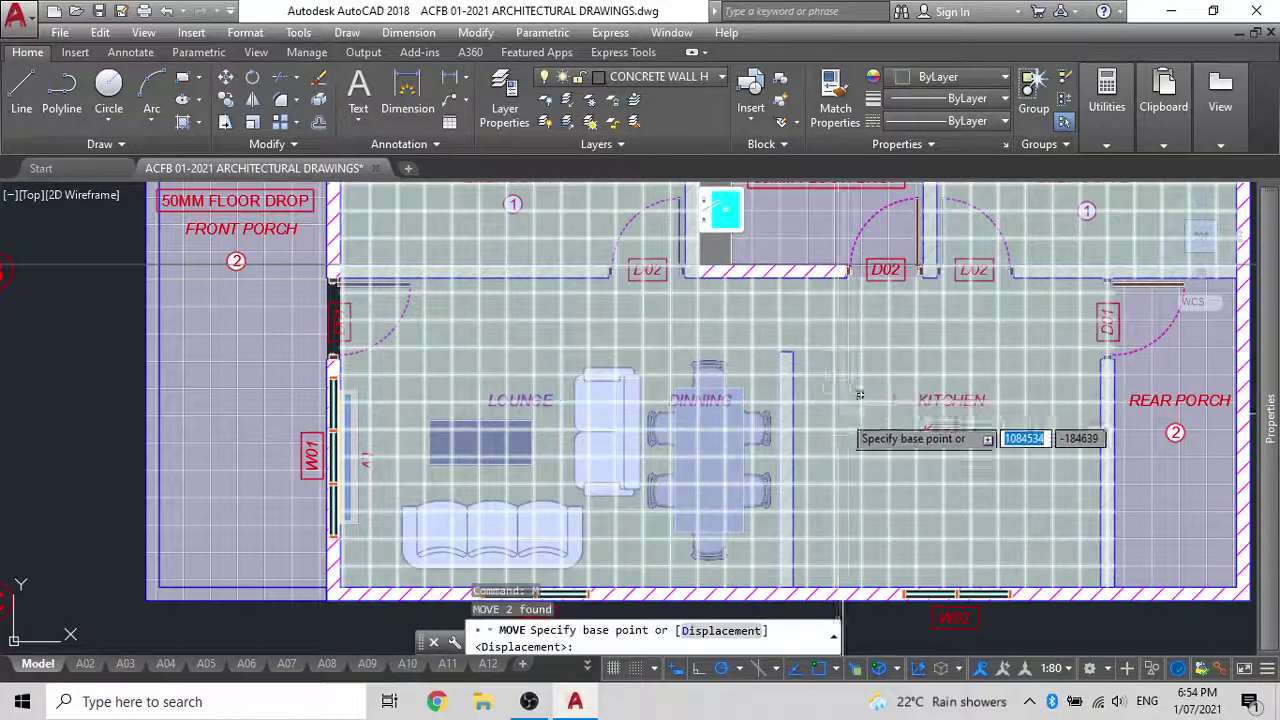
click(840, 440)
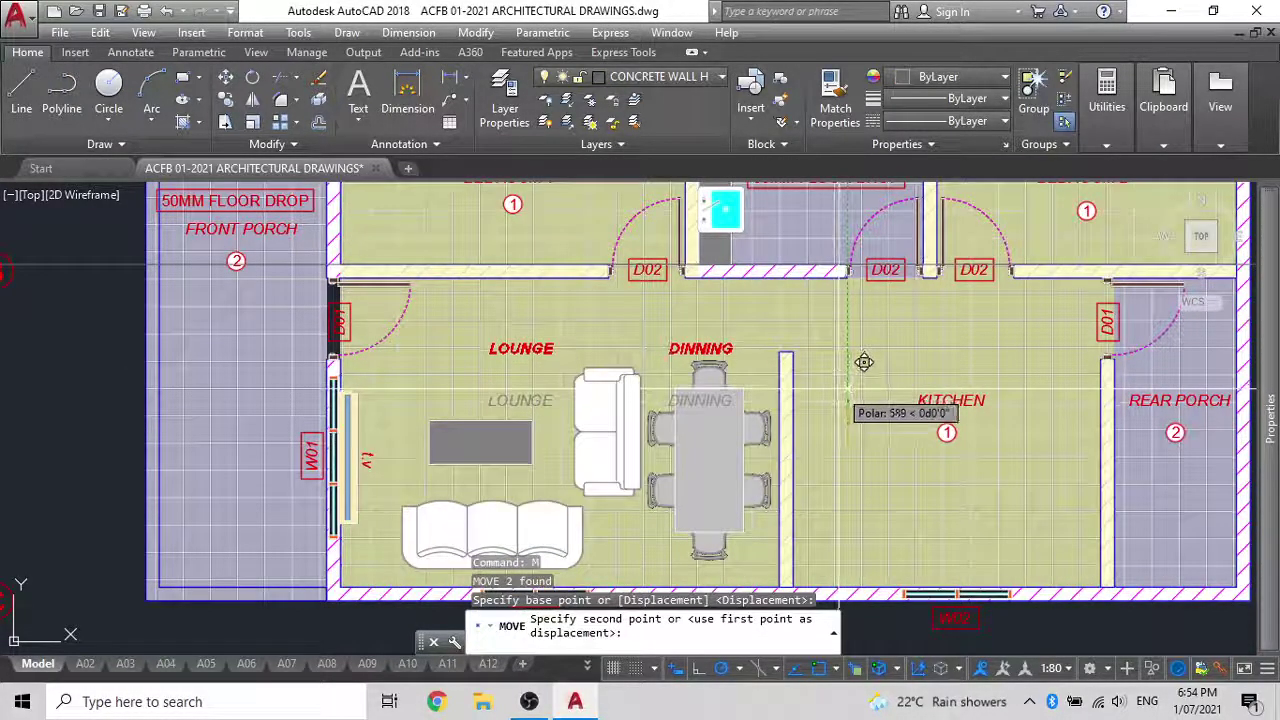
key(Escape)
Move the grouped lounge set out of the plan into the empty area left of the front porch
middle_drag(458, 438, 576, 372)
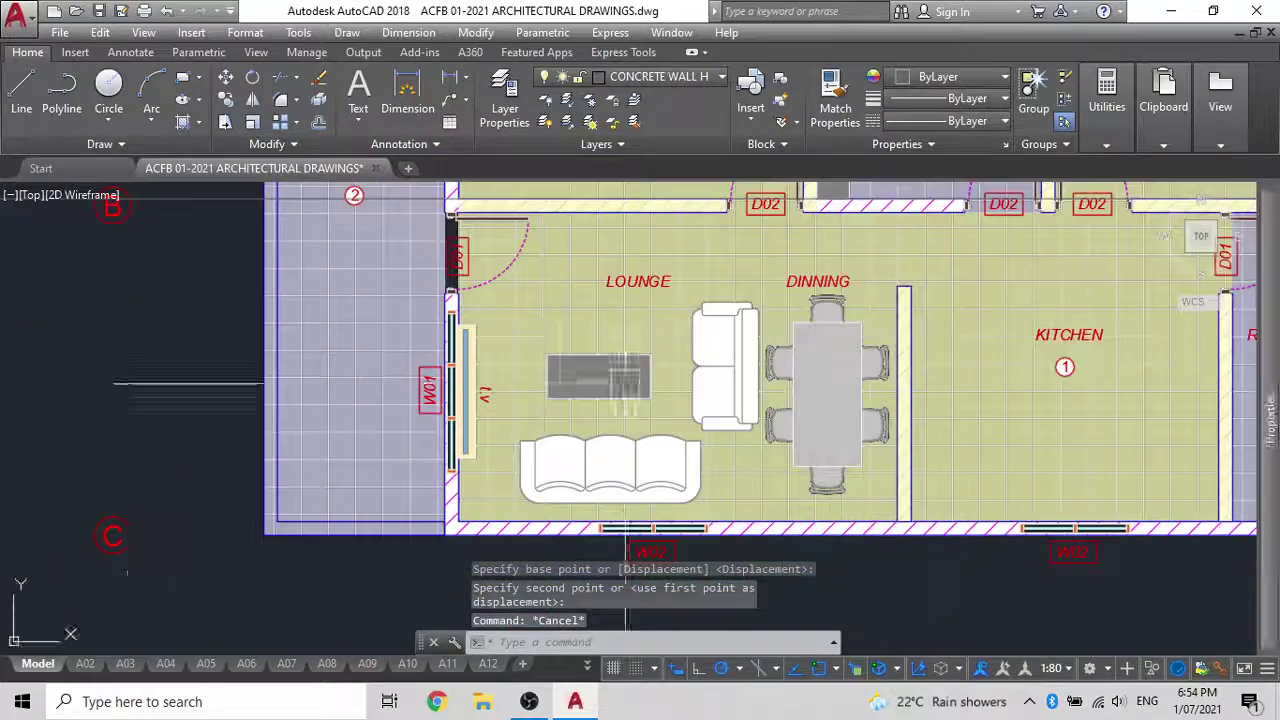
click(576, 372)
middle_drag(101, 500, 484, 387)
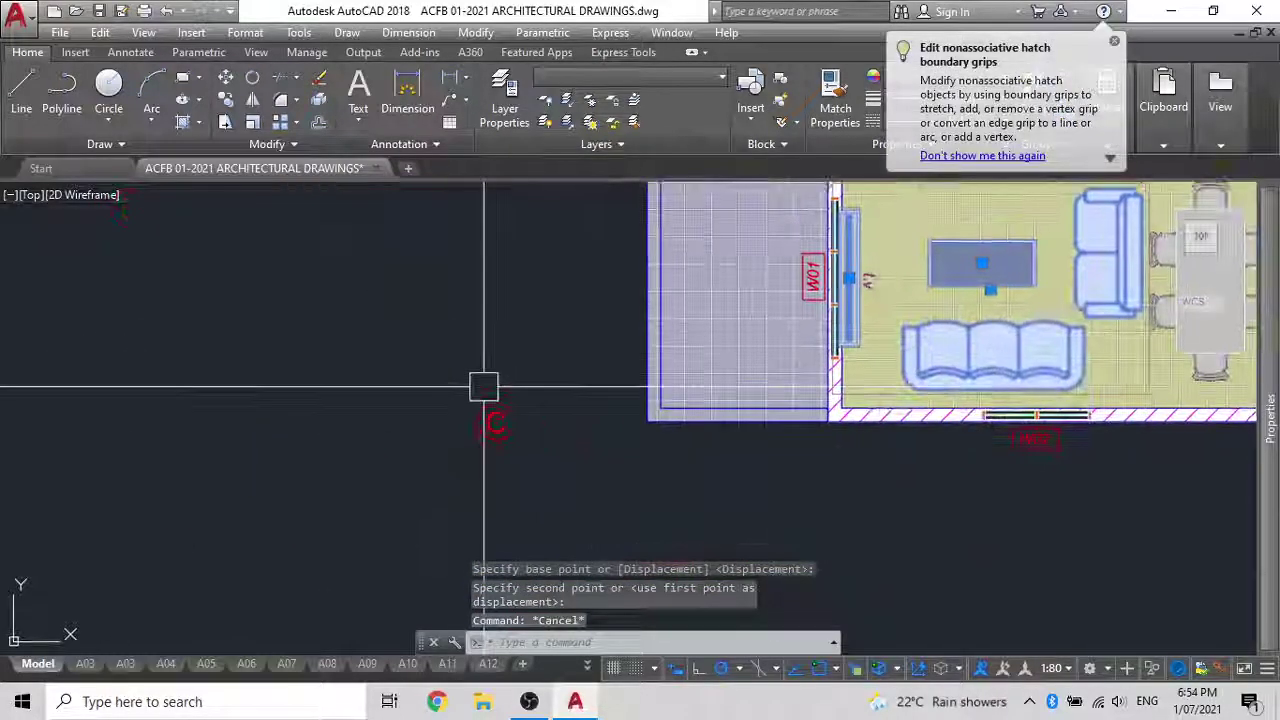
scroll(484, 387, down, 2)
key(Return)
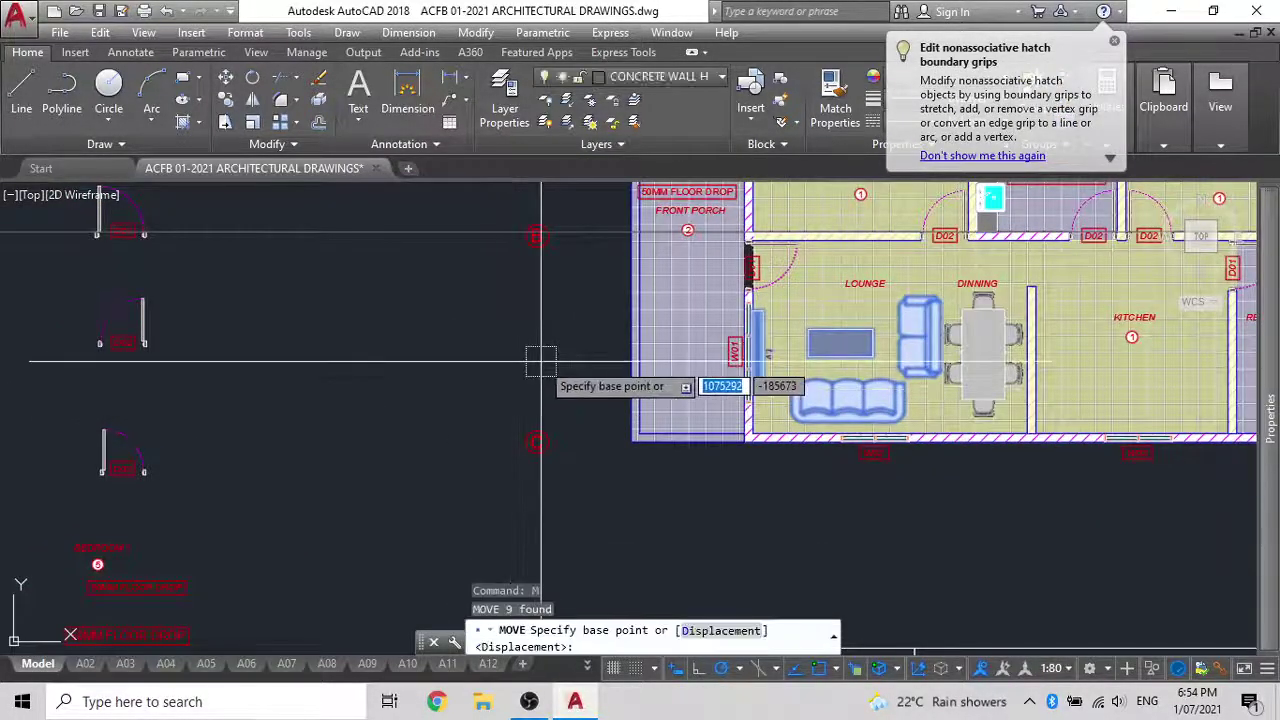
click(524, 365)
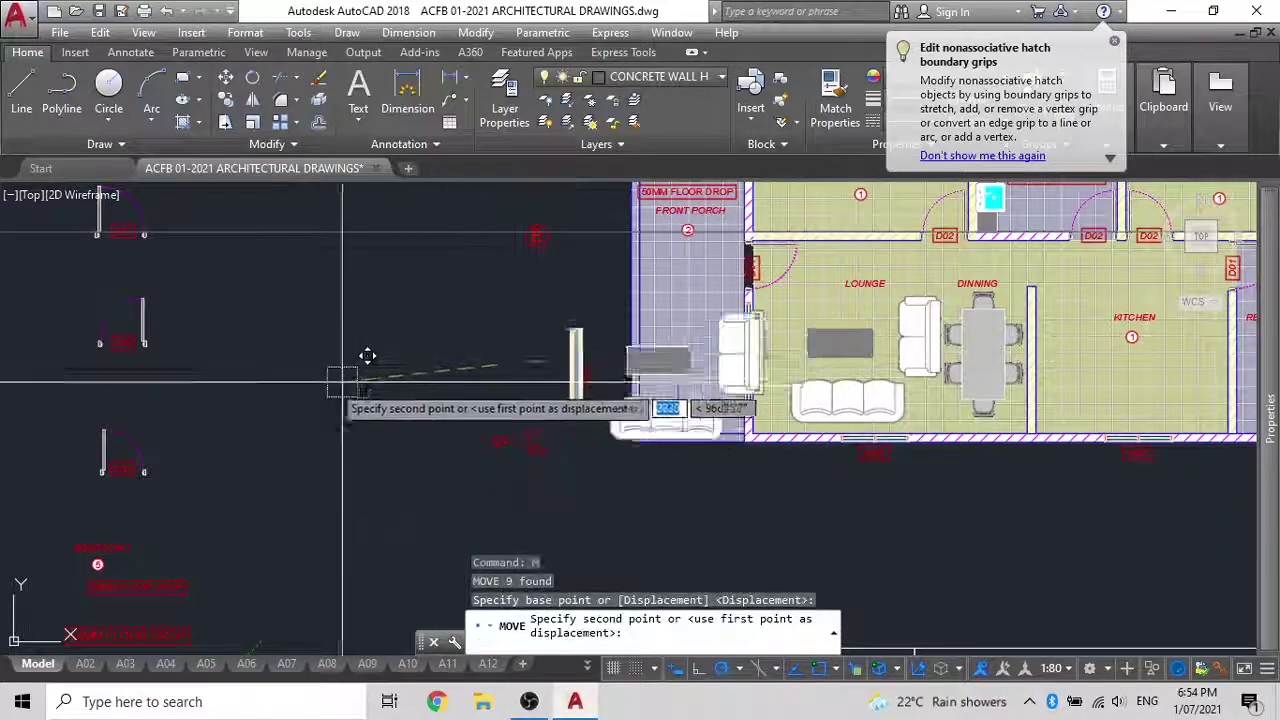
click(194, 335)
Ungroup the lounge set, accepting the first of its overlapping groups
scroll(447, 342, up, 2)
click(446, 343)
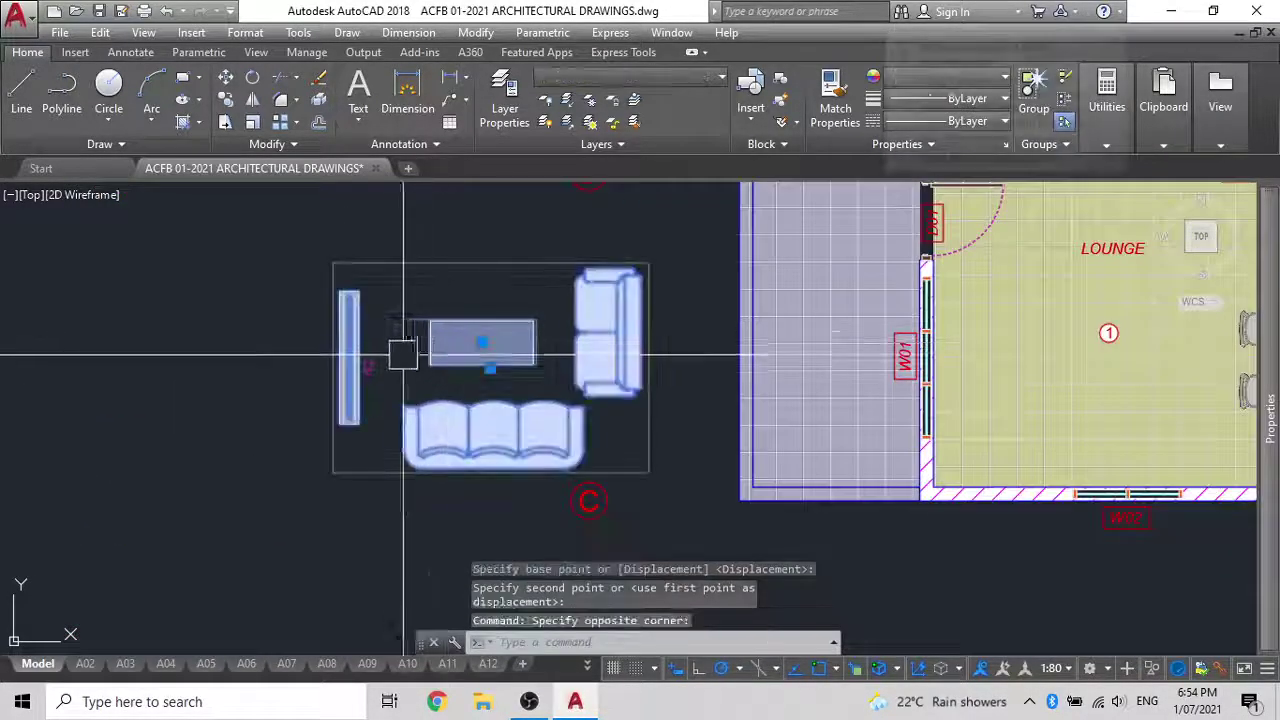
text(UNGROUP)
key(Return)
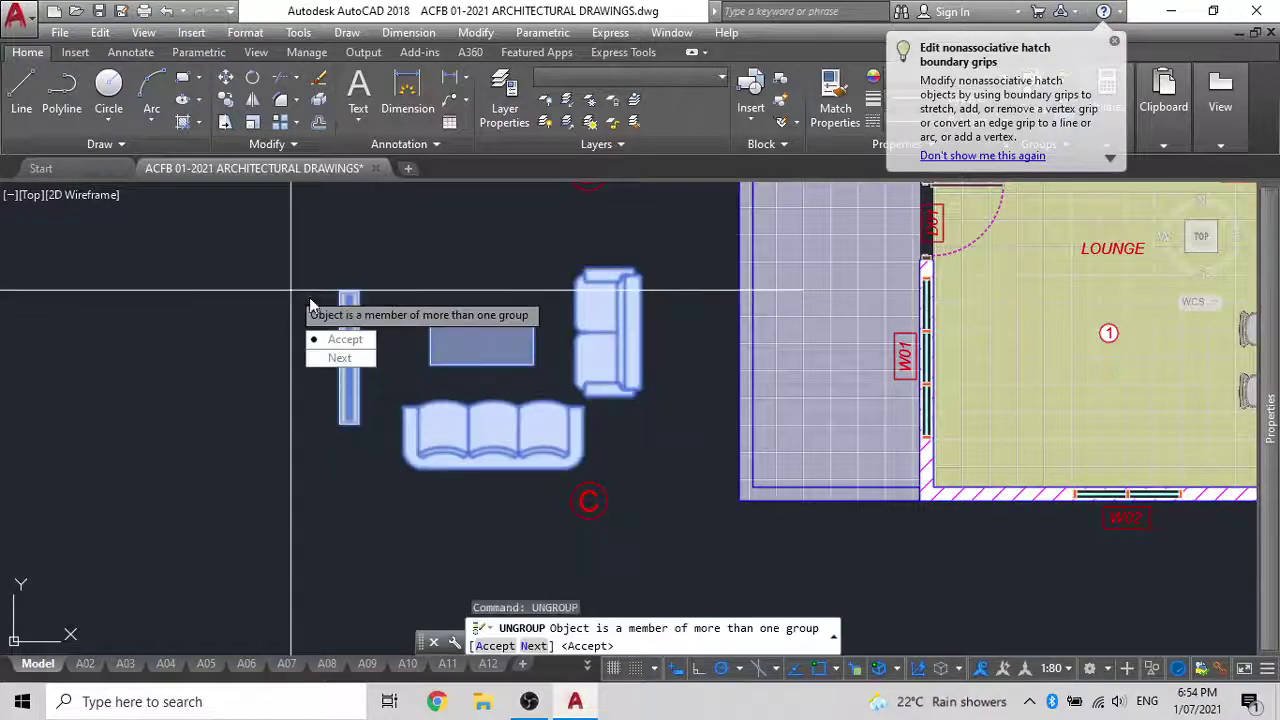
click(340, 340)
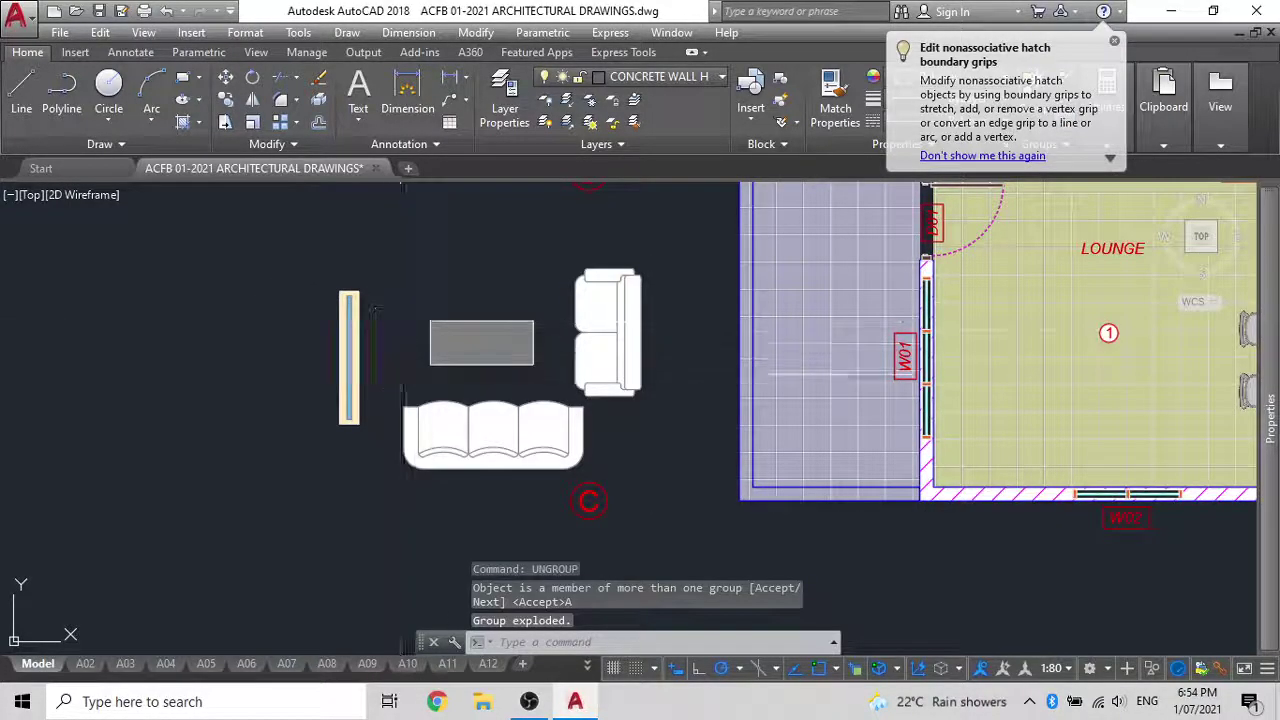
Move the TV unit with its label to the right, closer to the coffee table
click(400, 374)
text(M)
key(Return)
click(241, 394)
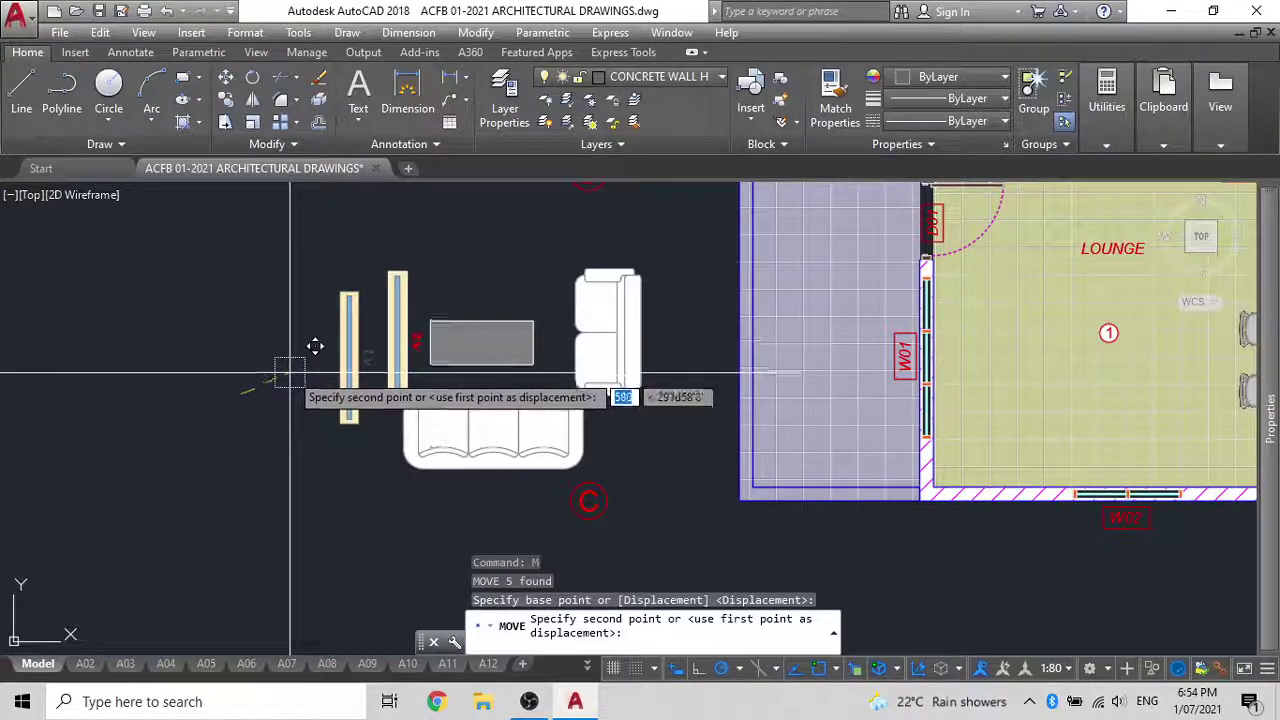
scroll(290, 360, up, 4)
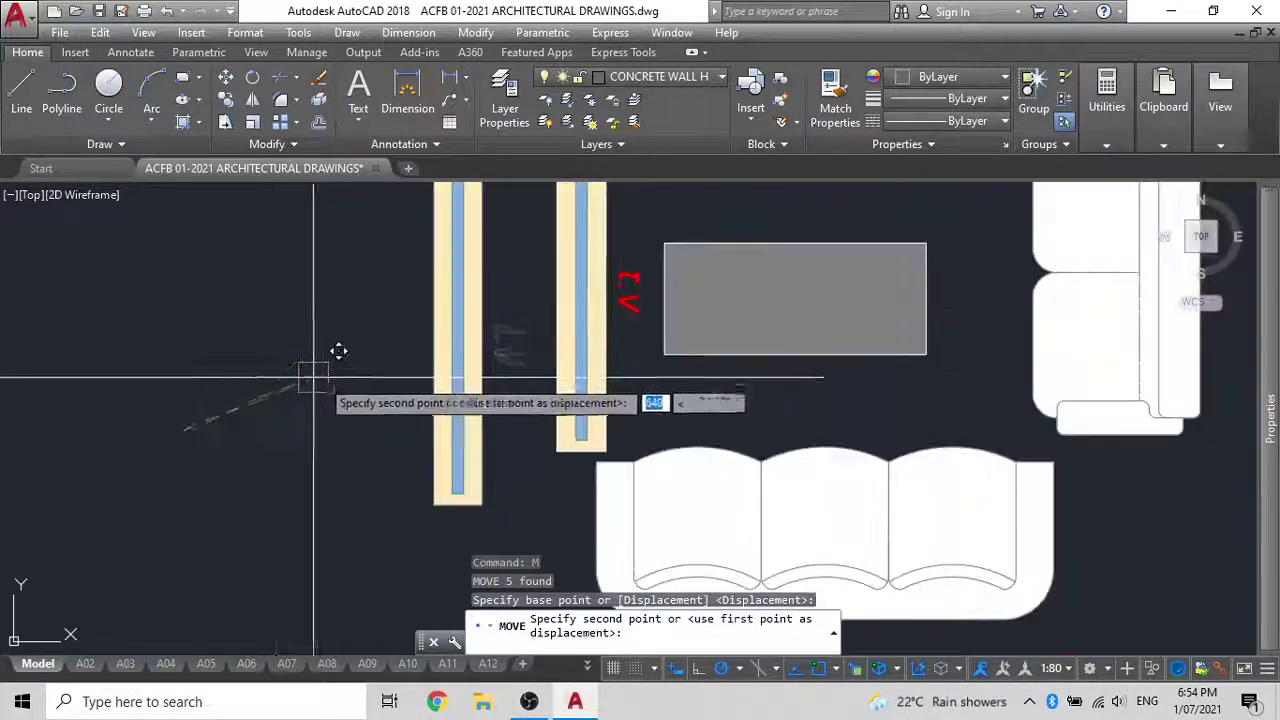
scroll(320, 385, down, 2)
middle_drag(341, 402, 297, 447)
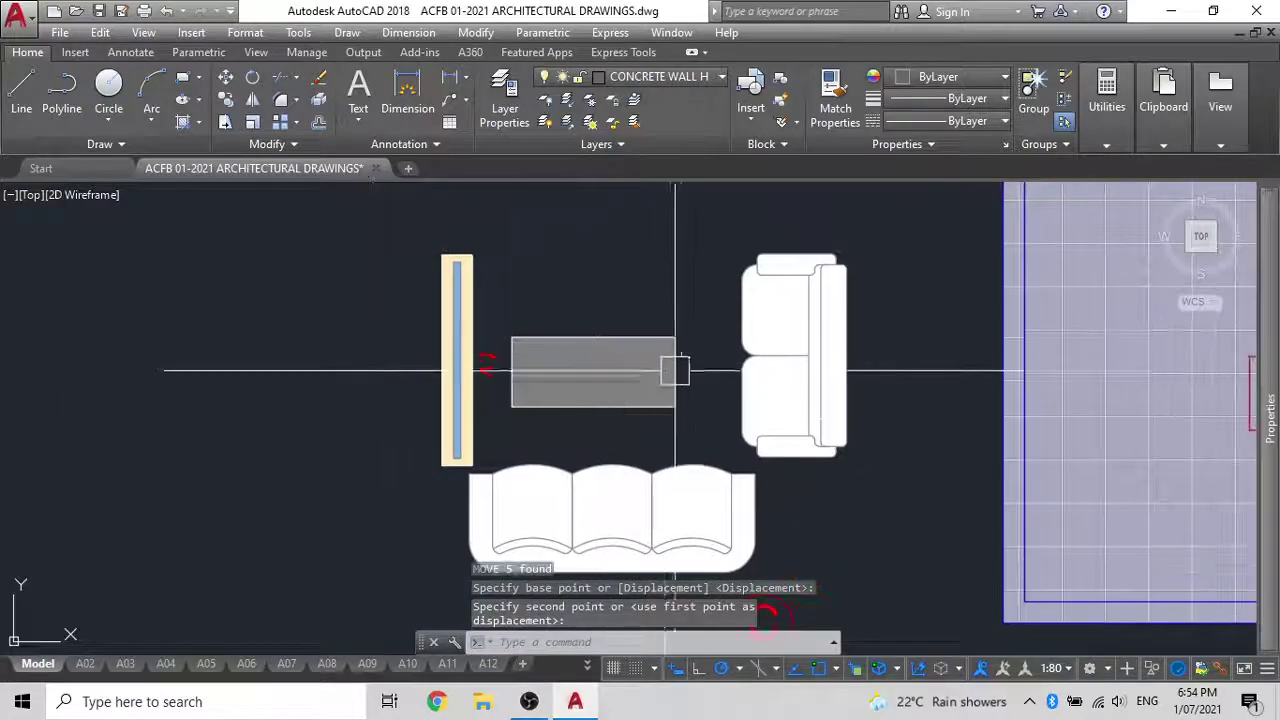
Scale the coffee table down by reference from its upper-right corner, using its diagonal as the reference length
drag(705, 423, 500, 337)
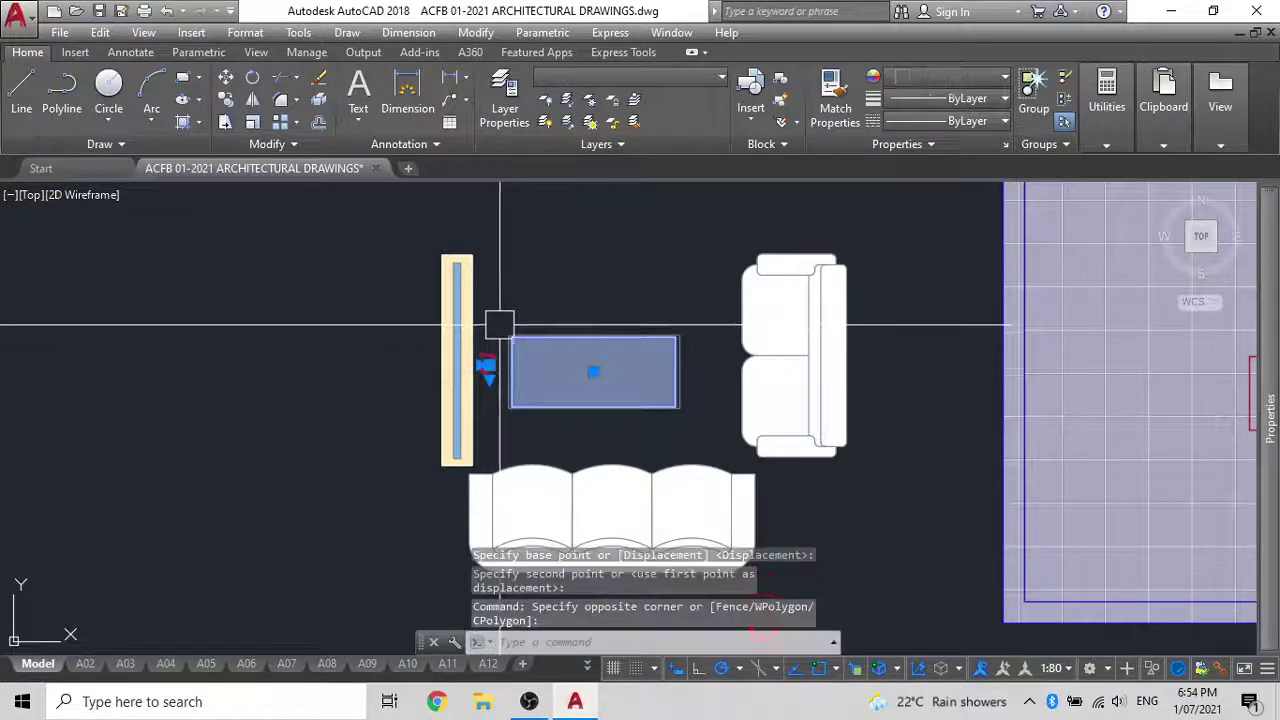
key(Escape)
click(593, 348)
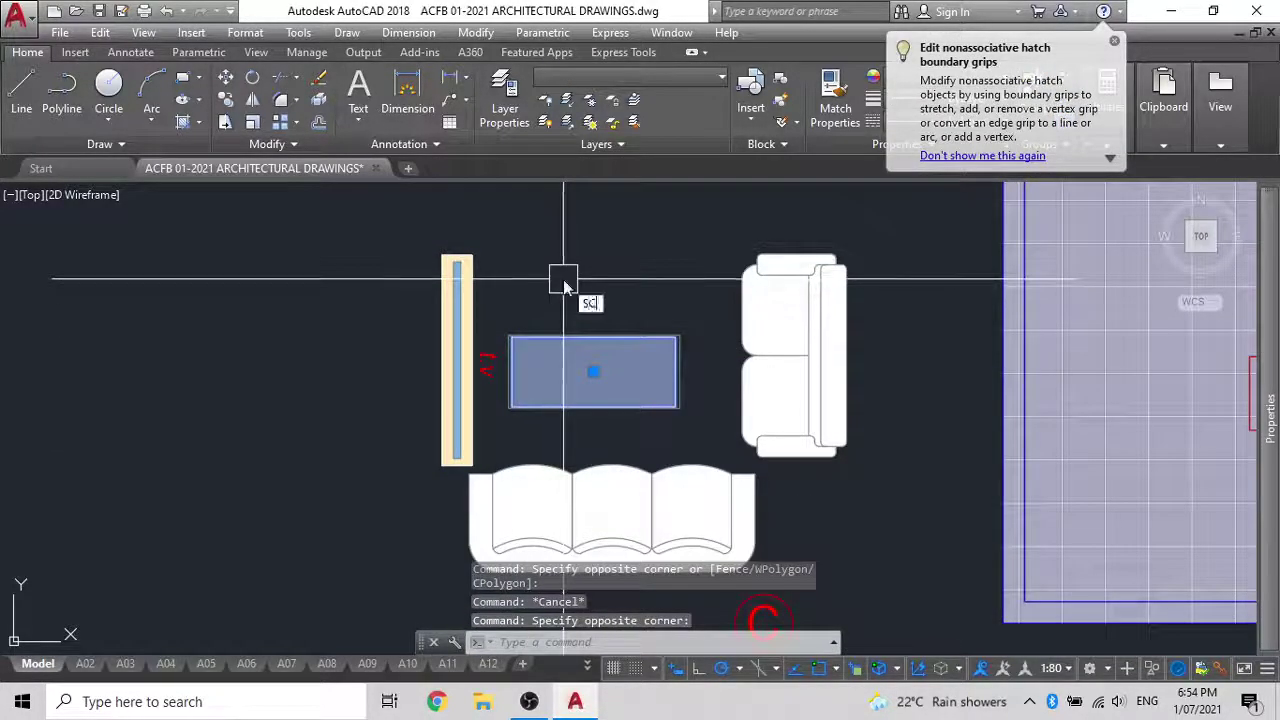
key(Return)
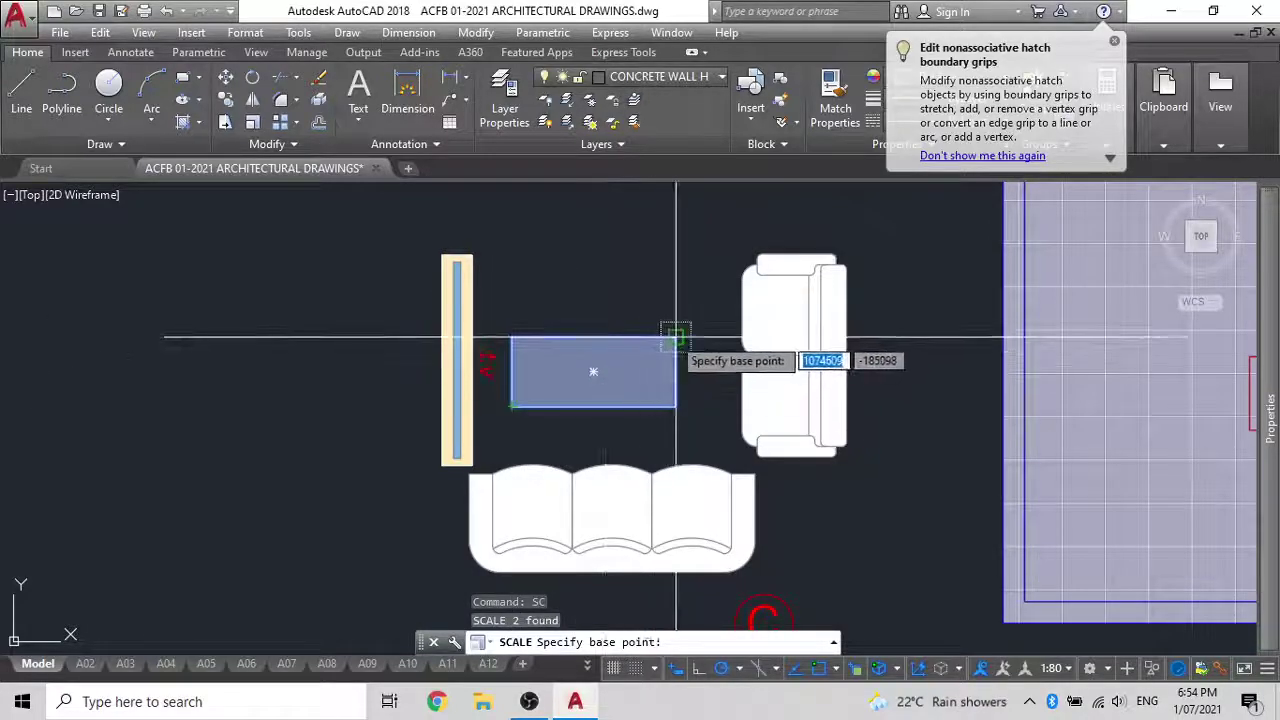
text(R)
key(Return)
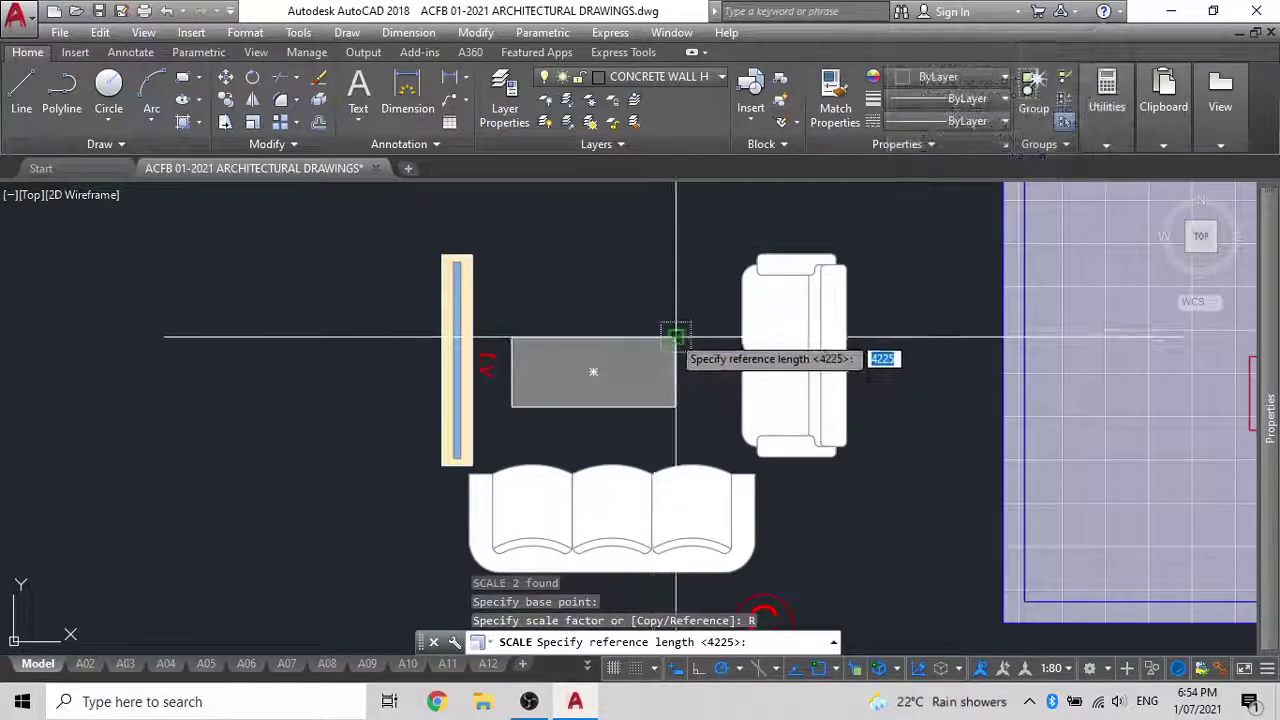
click(676, 338)
click(511, 406)
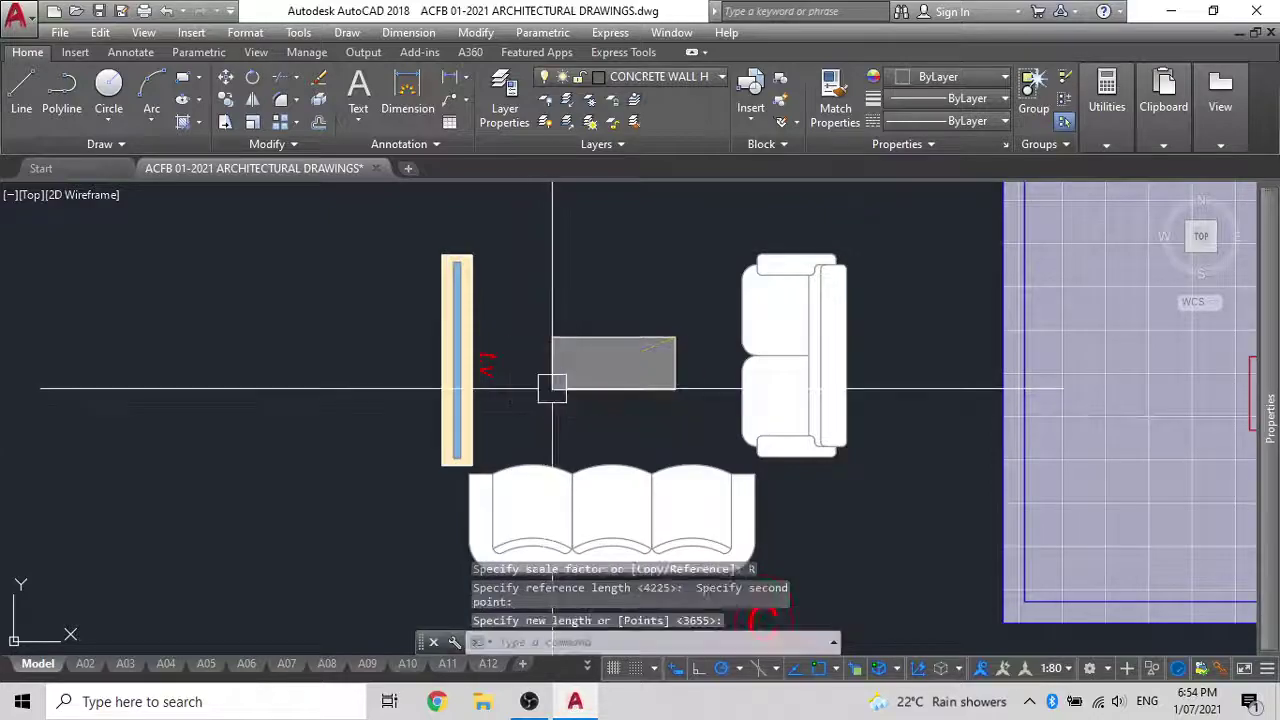
scroll(484, 392, down, 2)
scroll(608, 420, up, 2)
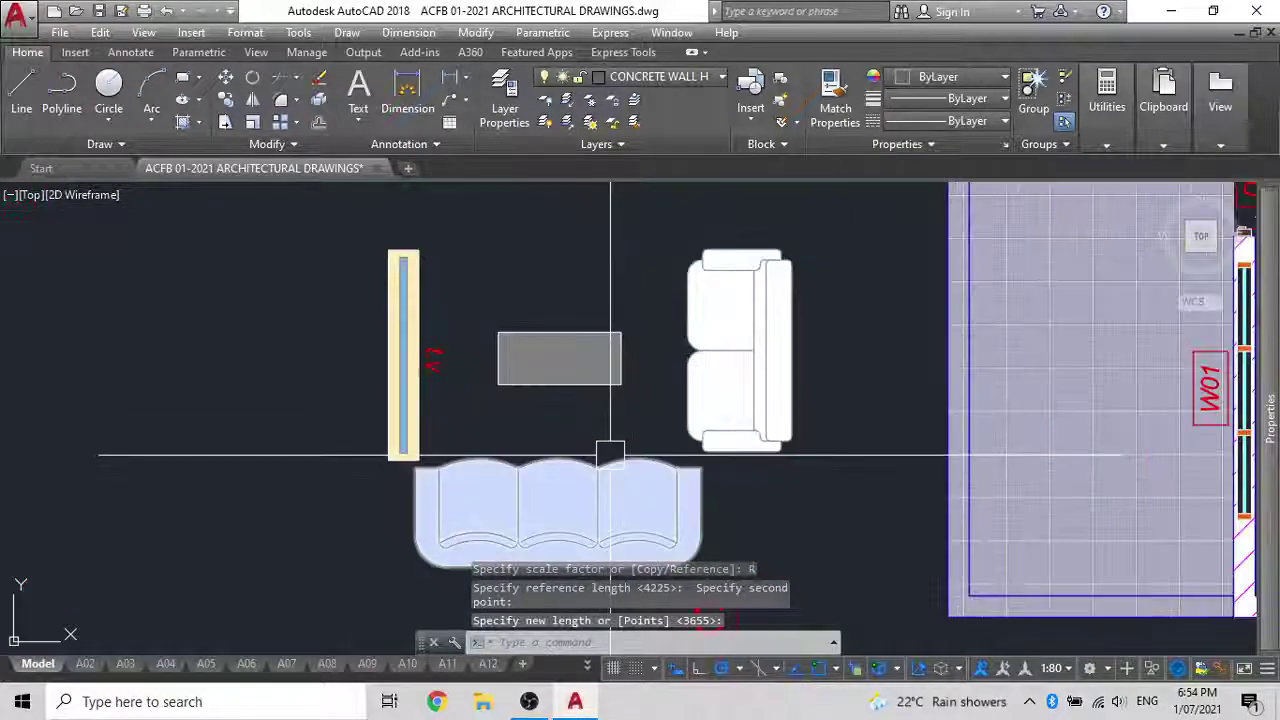
scroll(465, 393, down, 2)
scroll(465, 393, down, 2)
click(608, 460)
click(370, 350)
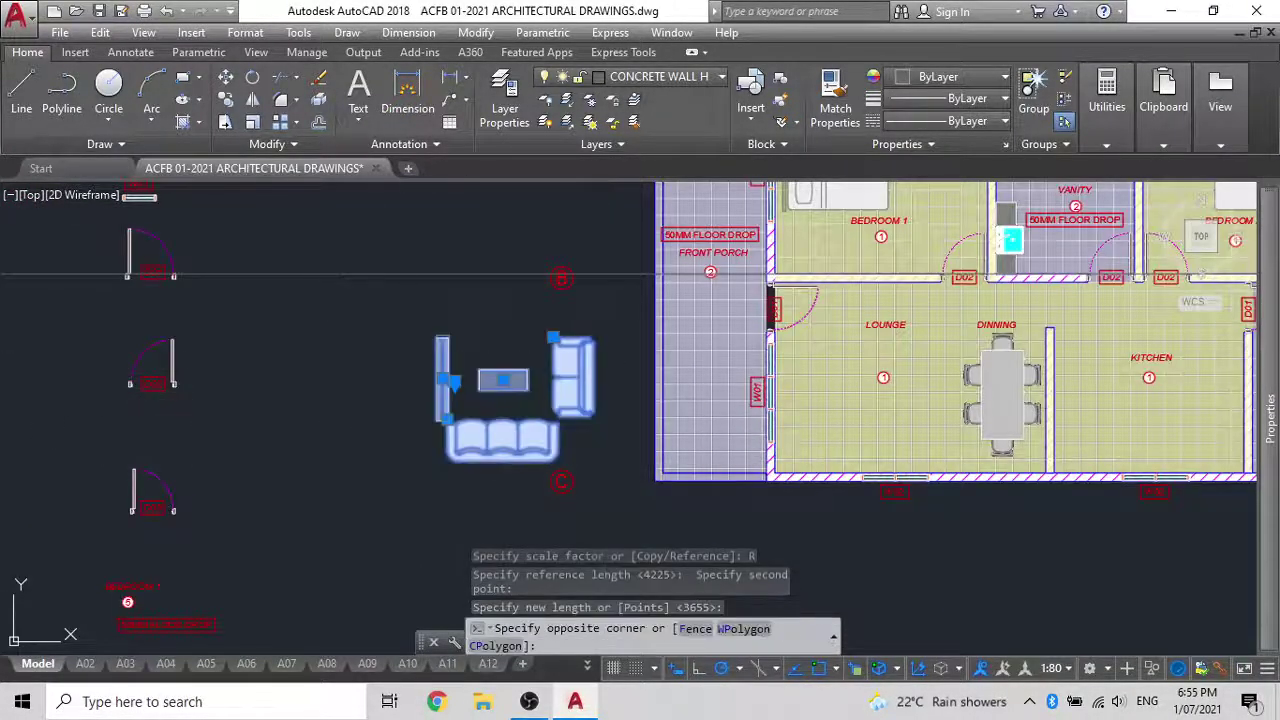
text(m)
key(Return)
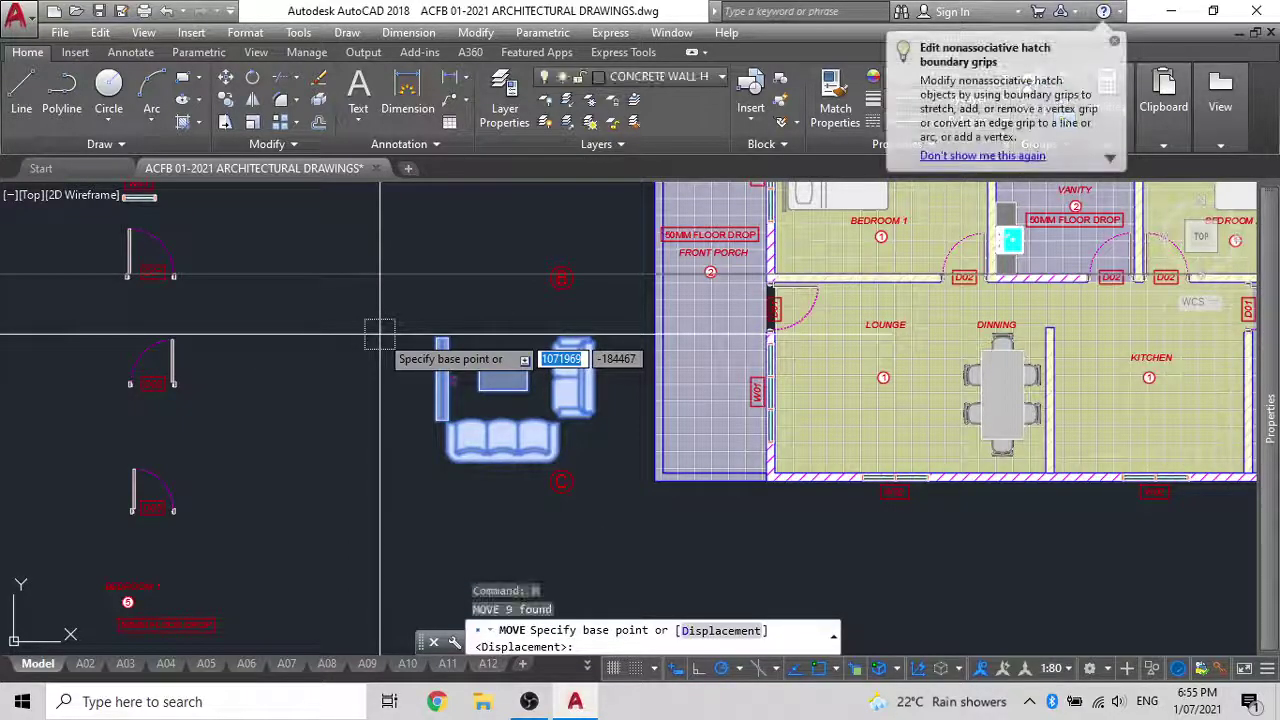
click(1043, 48)
click(1090, 101)
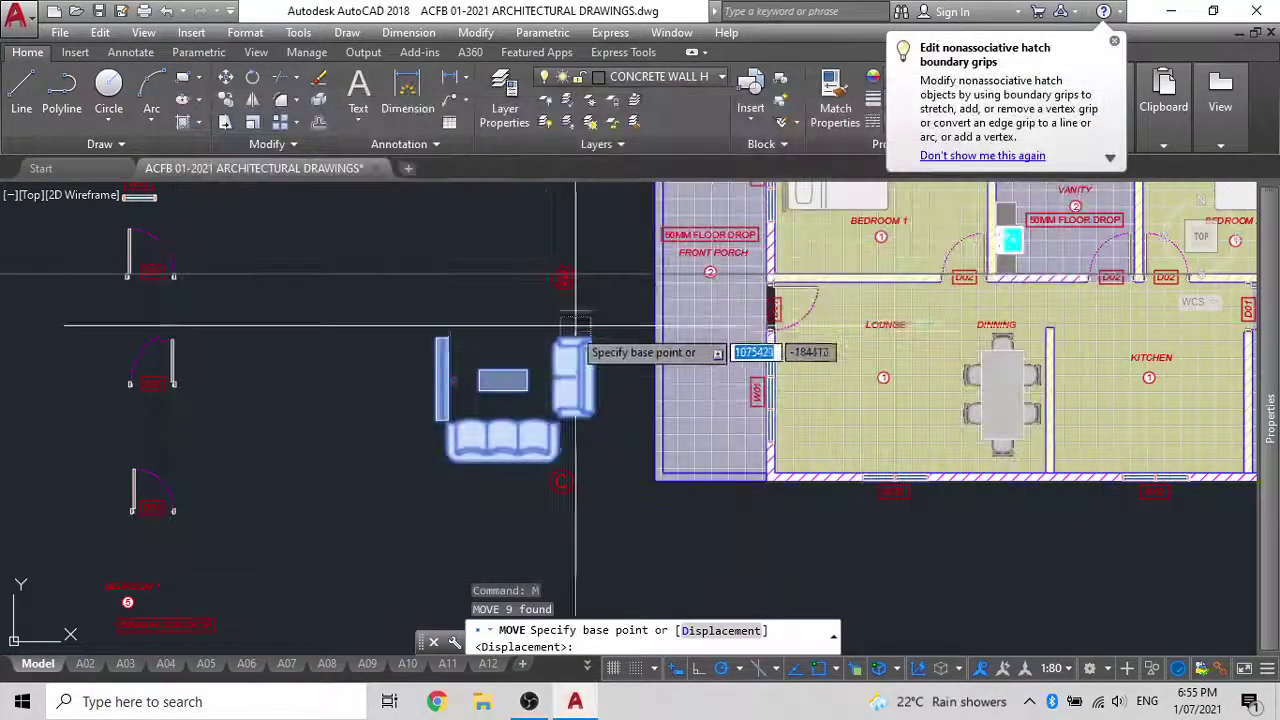
key(Escape)
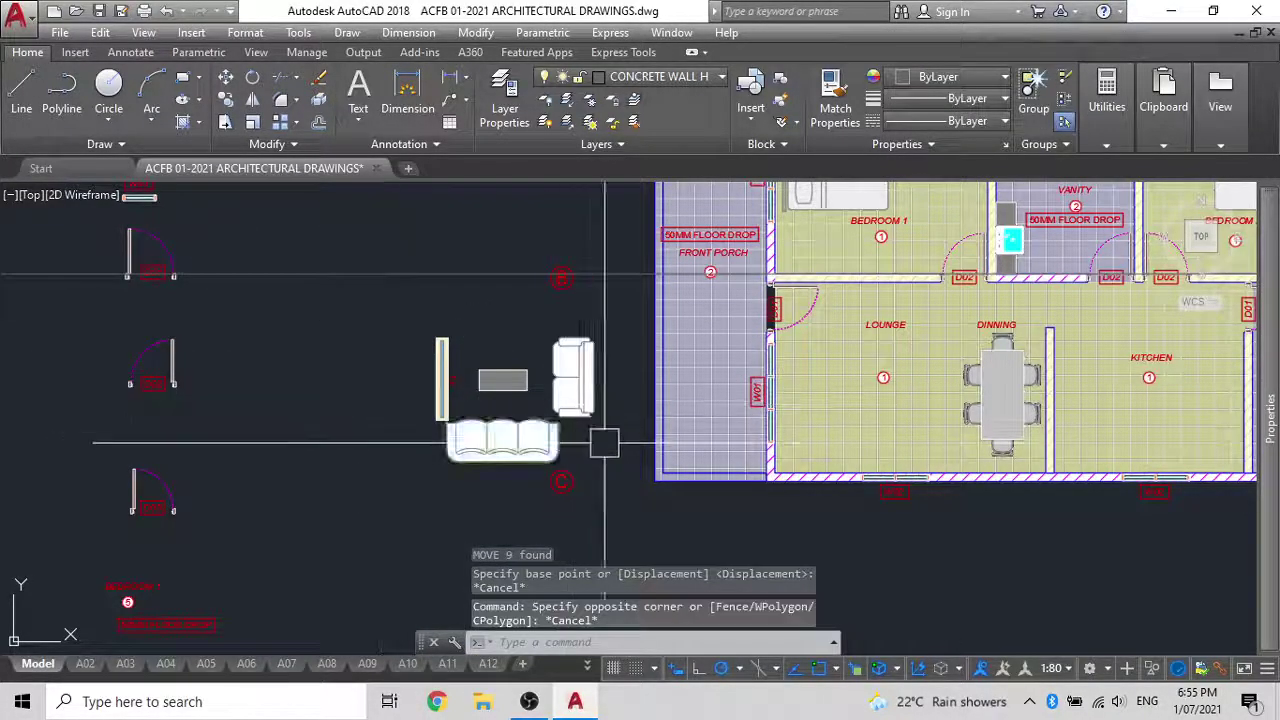
Group the TV unit with its label, the coffee table and both sofas outside the front porch
click(602, 443)
click(387, 347)
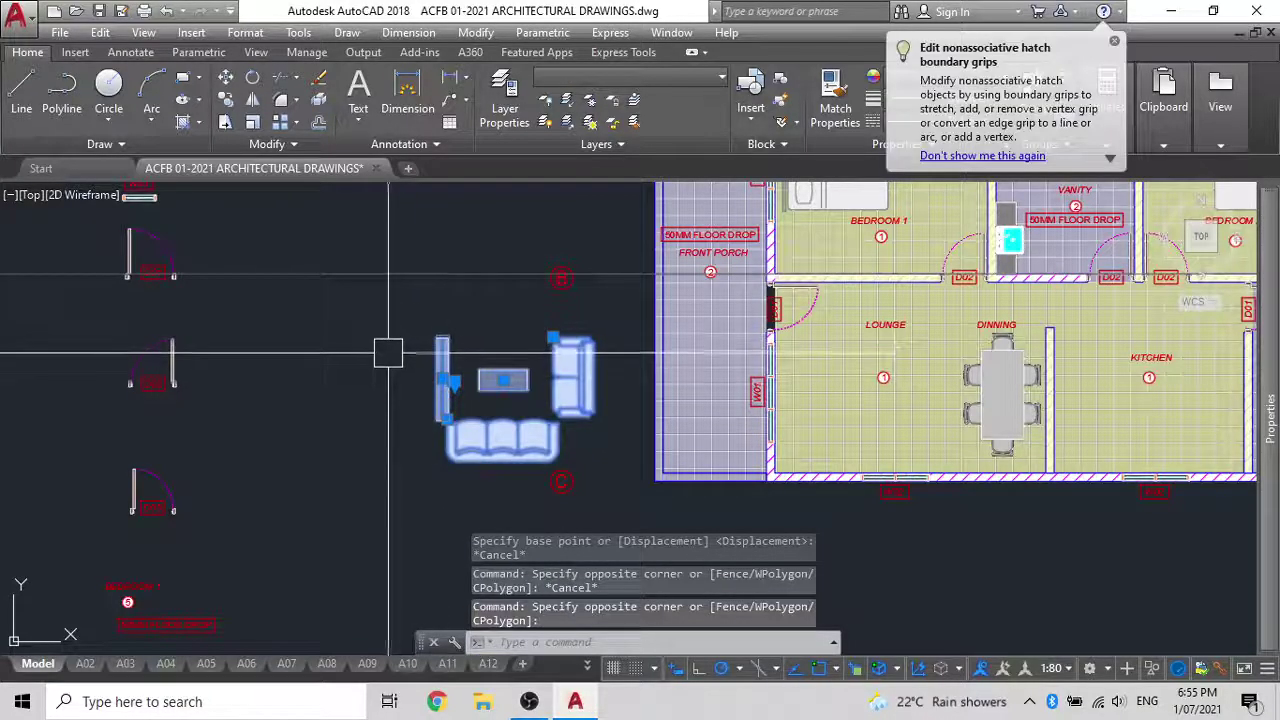
text(g)
key(Return)
Copy the grouped lounge set horizontally into the LOUNGE beside window W01, and regenerate the drawing
click(440, 364)
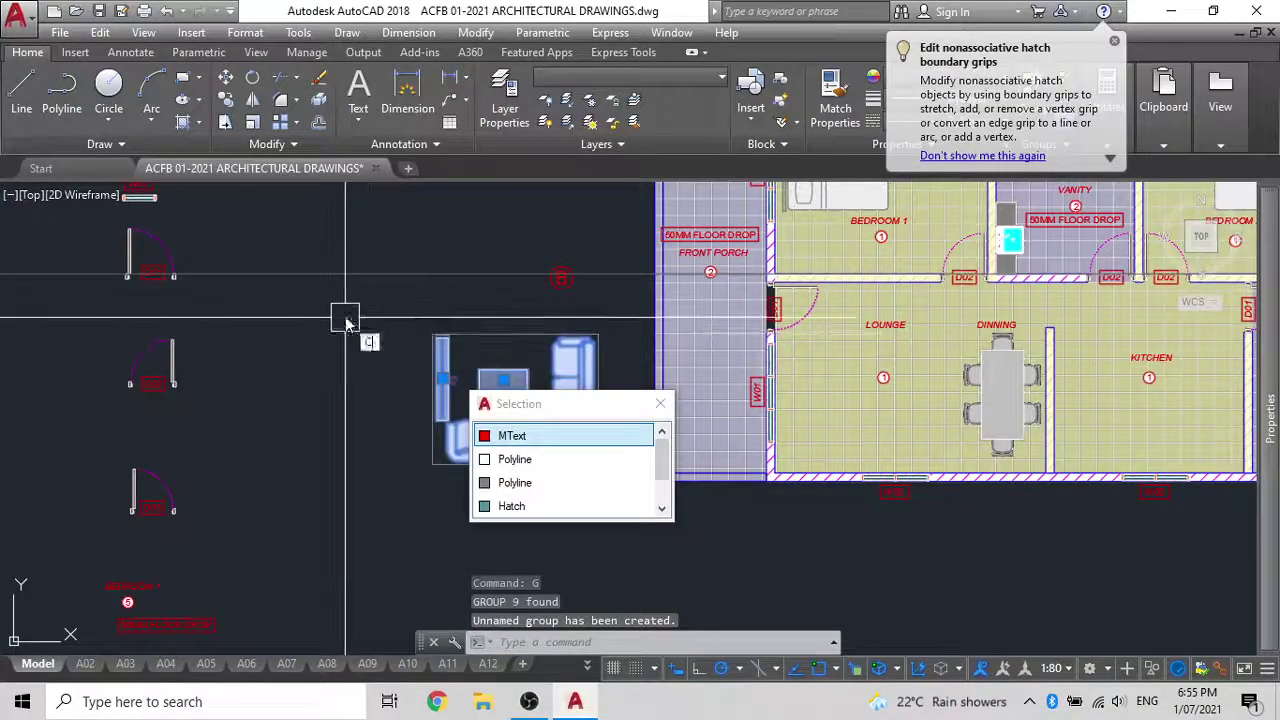
text(co)
key(Return)
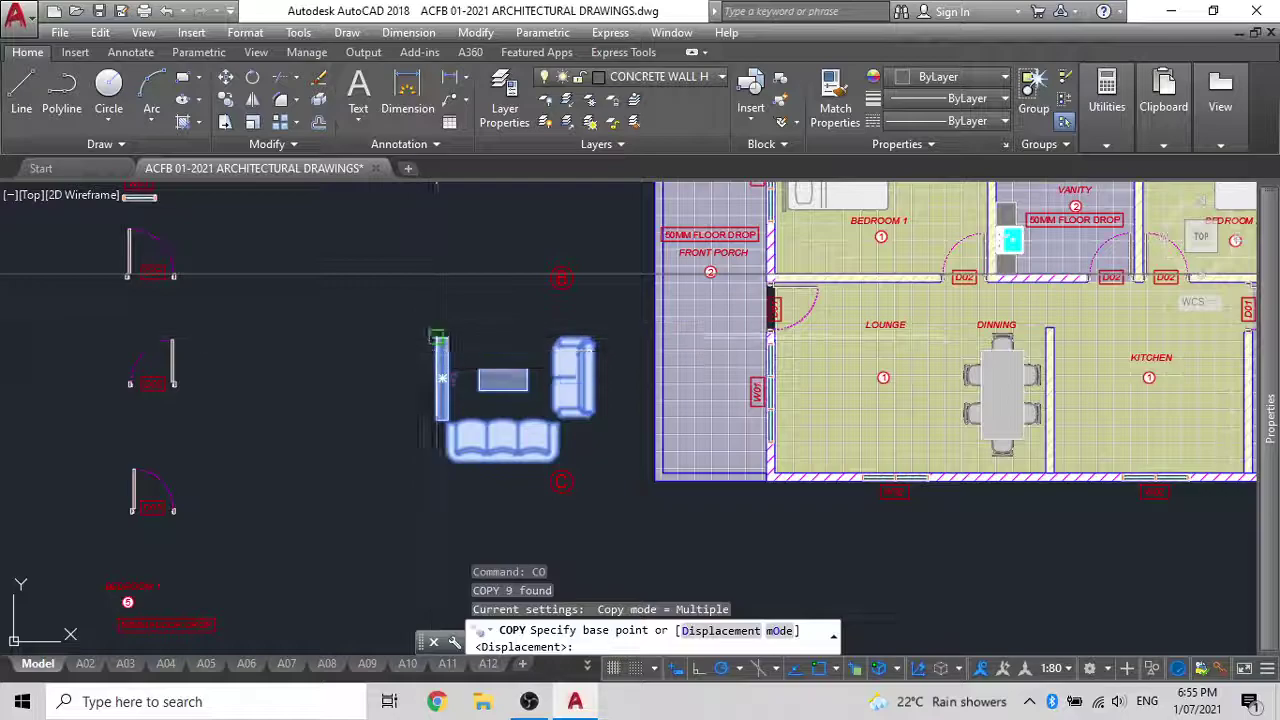
click(437, 340)
scroll(860, 337, up, 2)
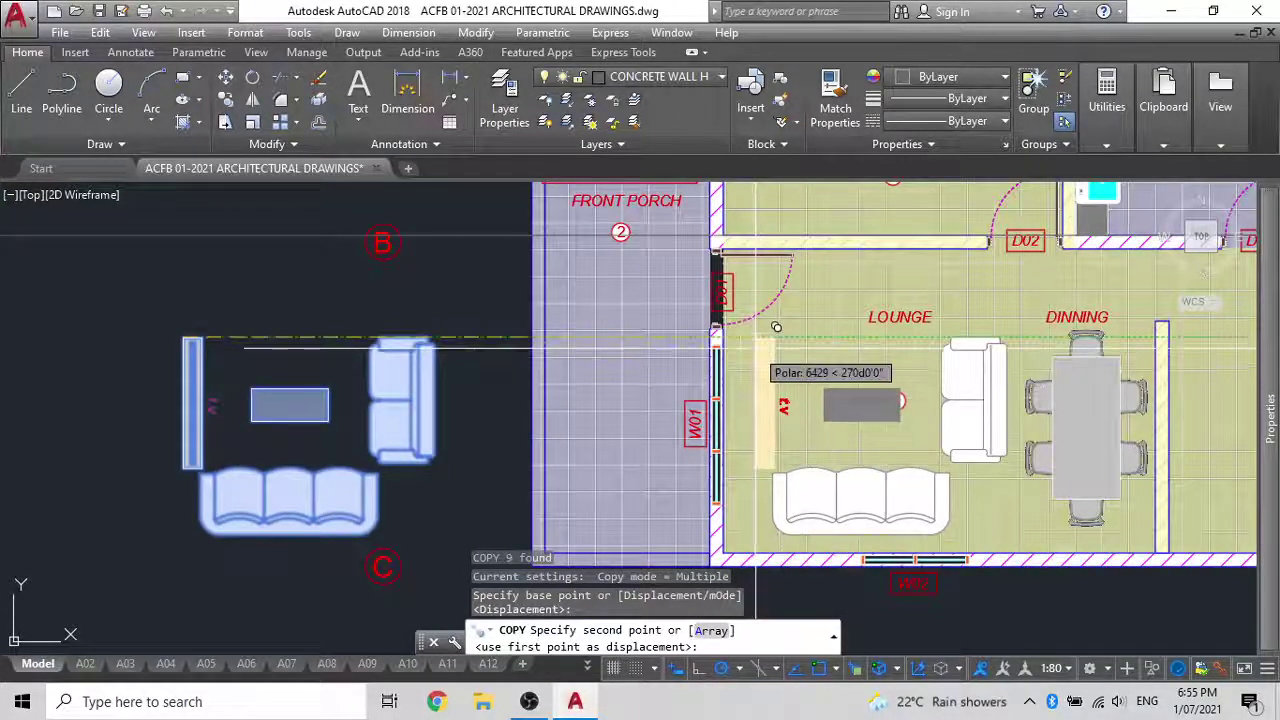
click(770, 338)
key(Escape)
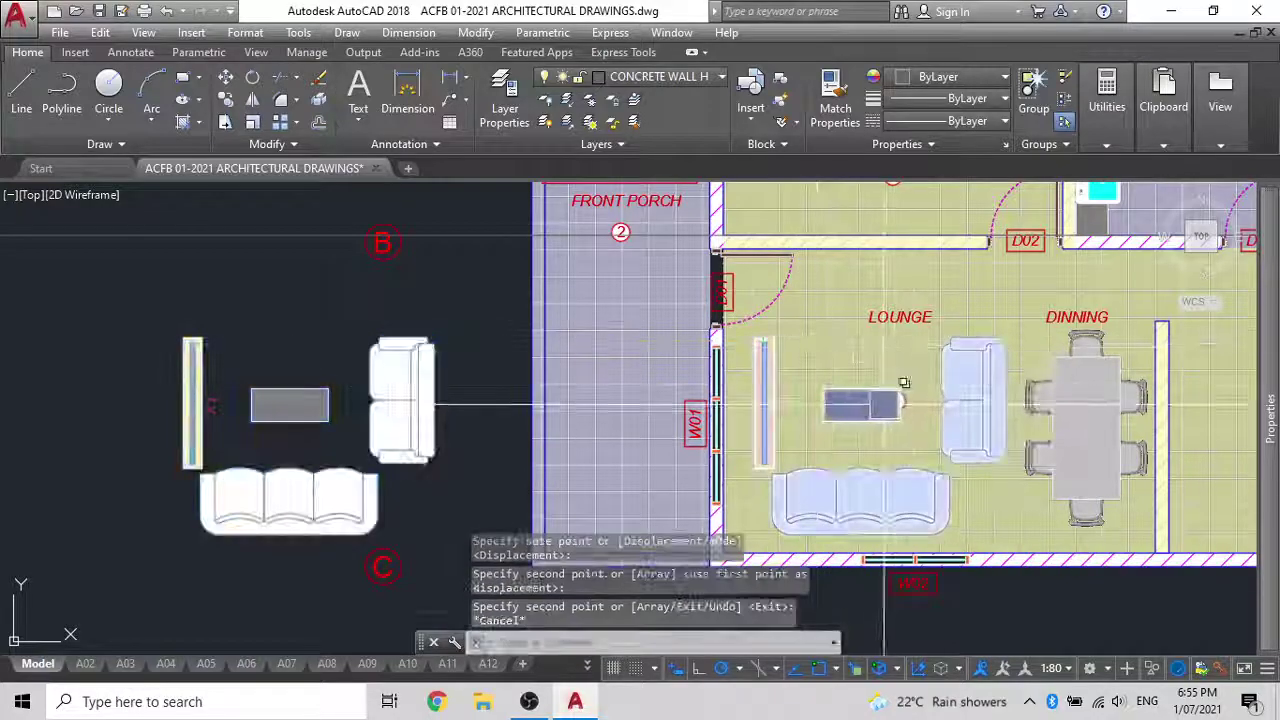
text(re)
key(Return)
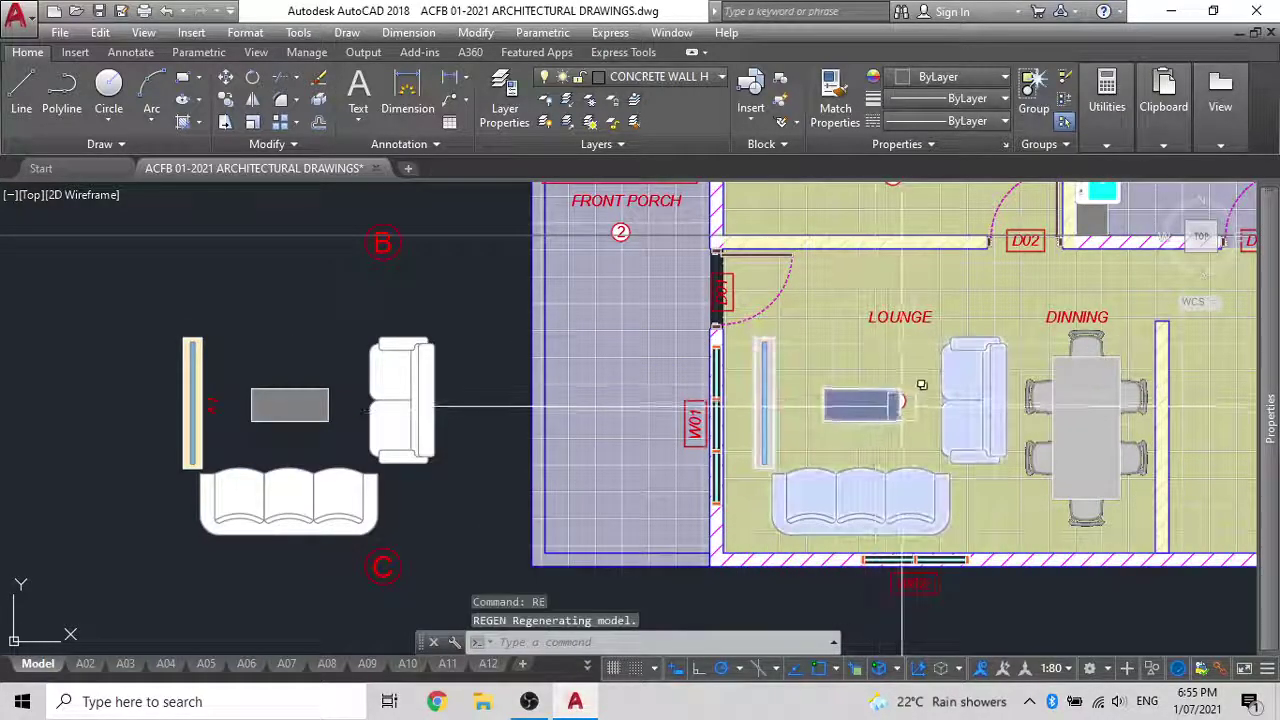
Move the lounge's floor finish tag 1 straight up off the coffee table to just below the LOUNGE label
middle_drag(902, 405, 744, 413)
scroll(744, 411, up, 6)
click(765, 404)
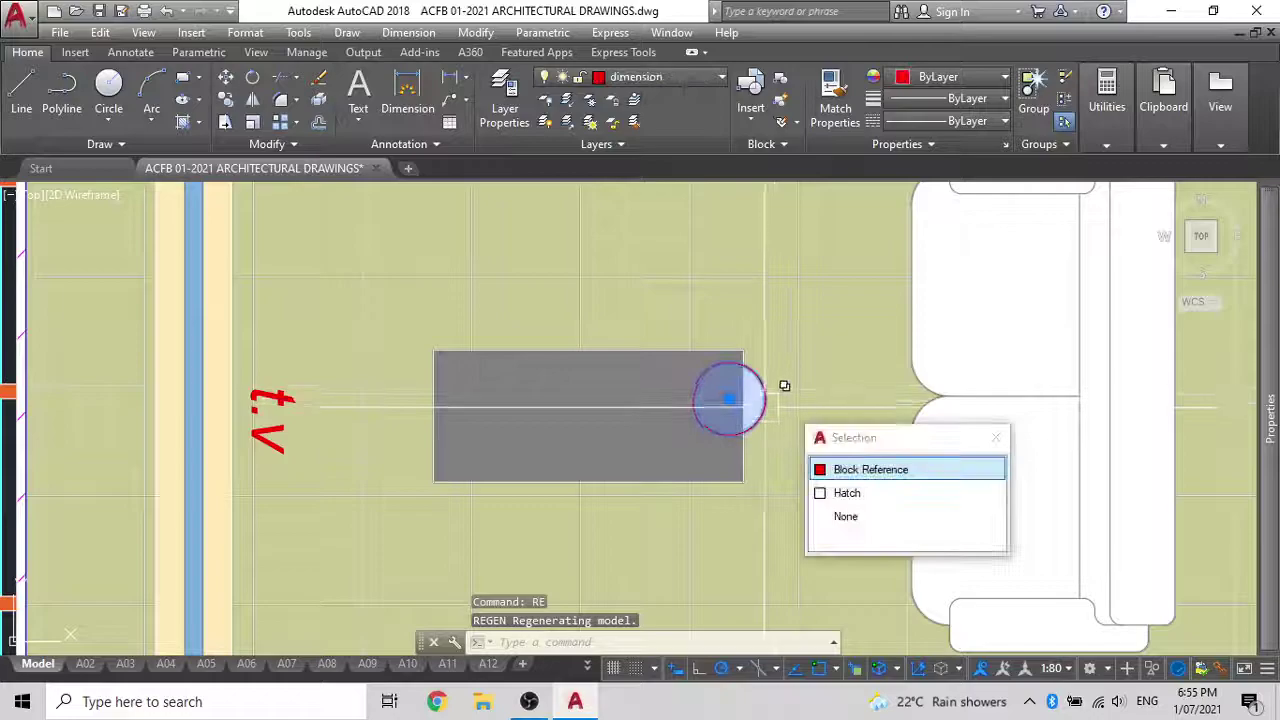
scroll(785, 383, down, 5)
text(m)
key(Return)
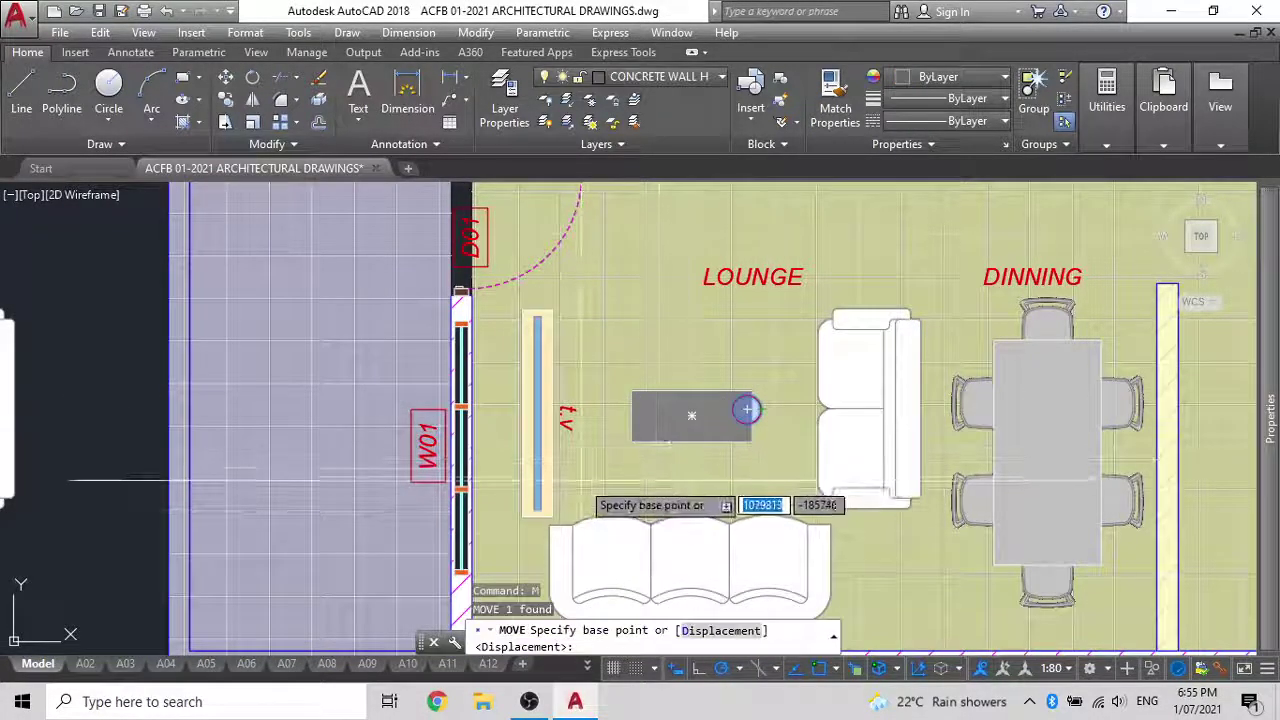
click(747, 409)
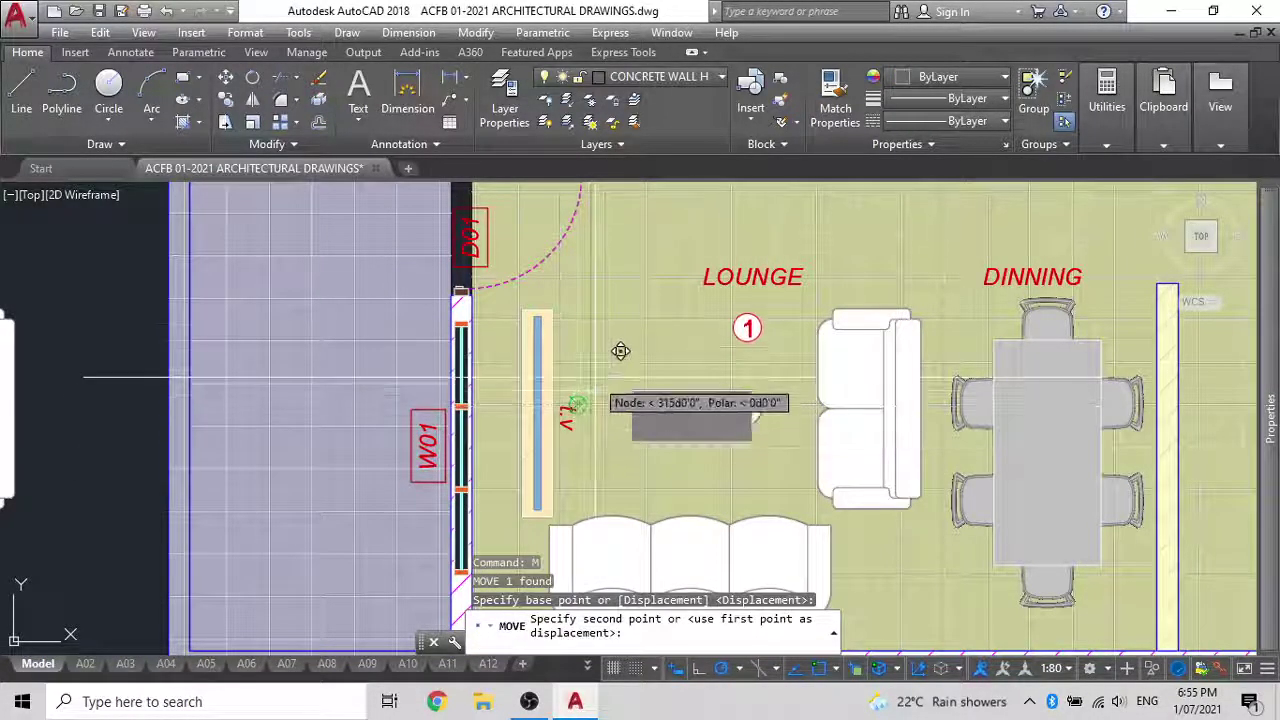
click(594, 388)
key(Escape)
Examine the furniture clearances in the lounge and dining area and the layout of the whole floor plan
scroll(585, 453, down, 3)
middle_drag(598, 453, 649, 392)
scroll(569, 403, up, 4)
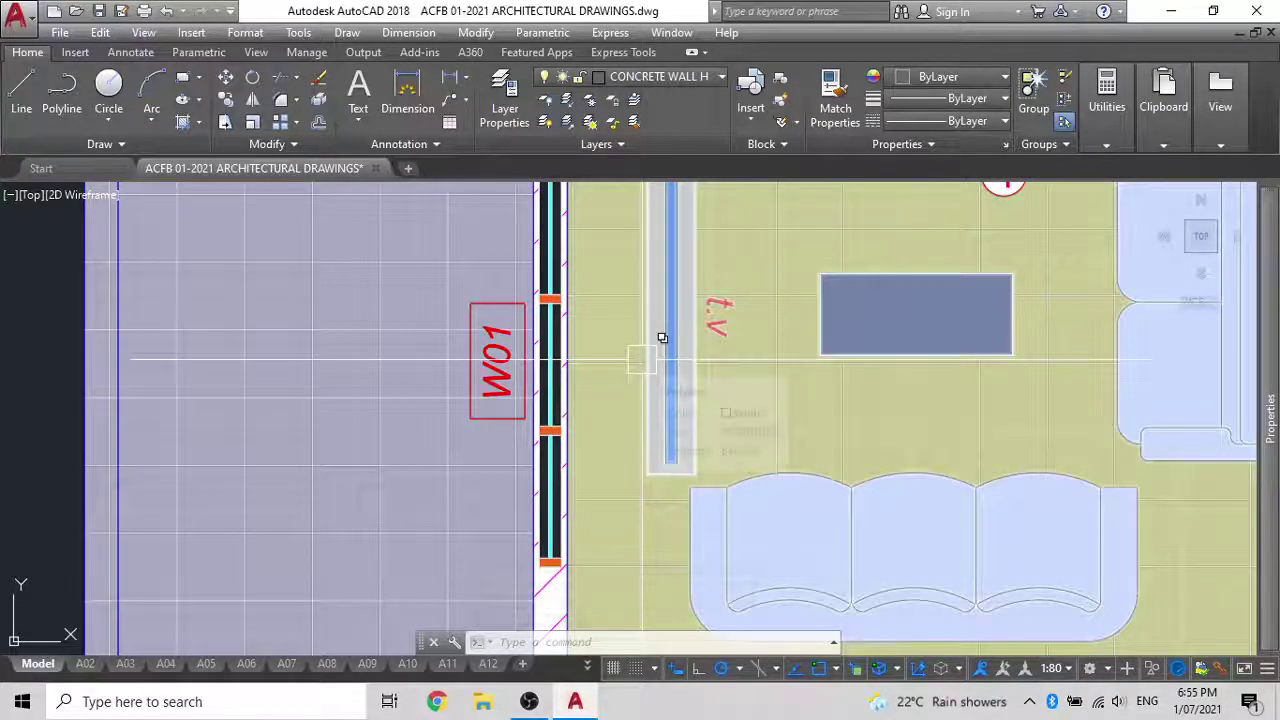
scroll(667, 340, down, 2)
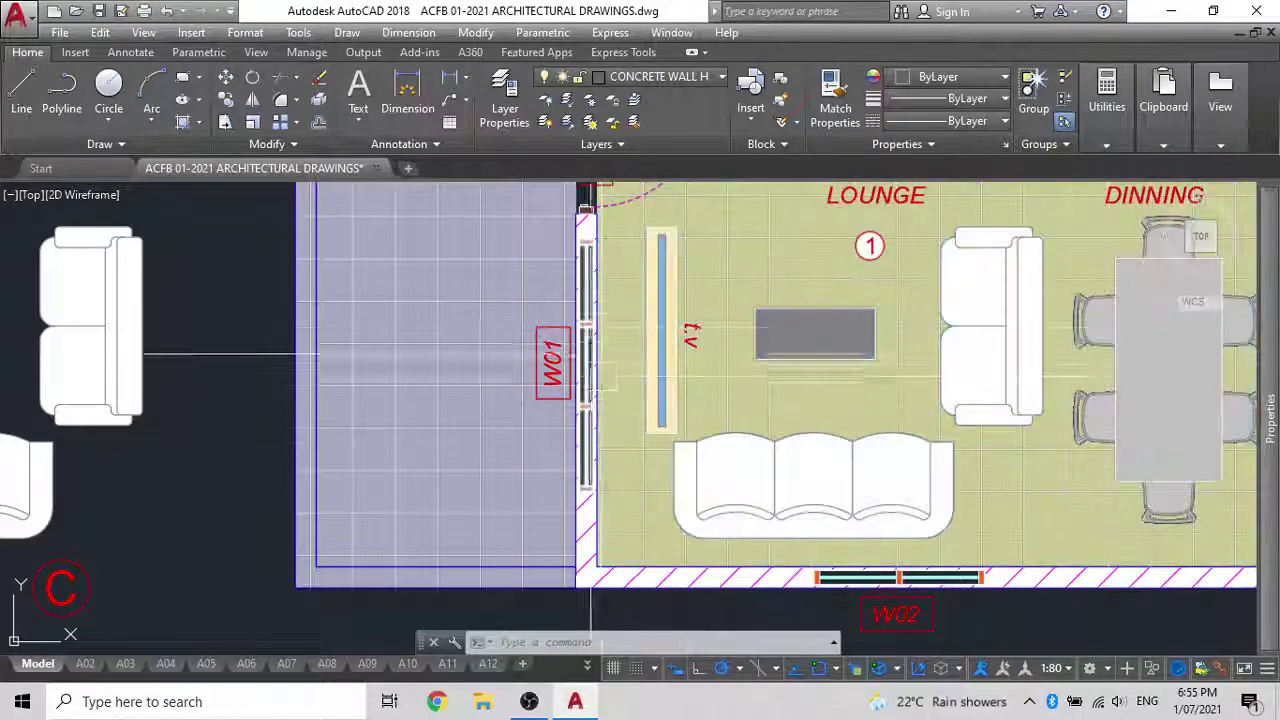
scroll(618, 271, down, 4)
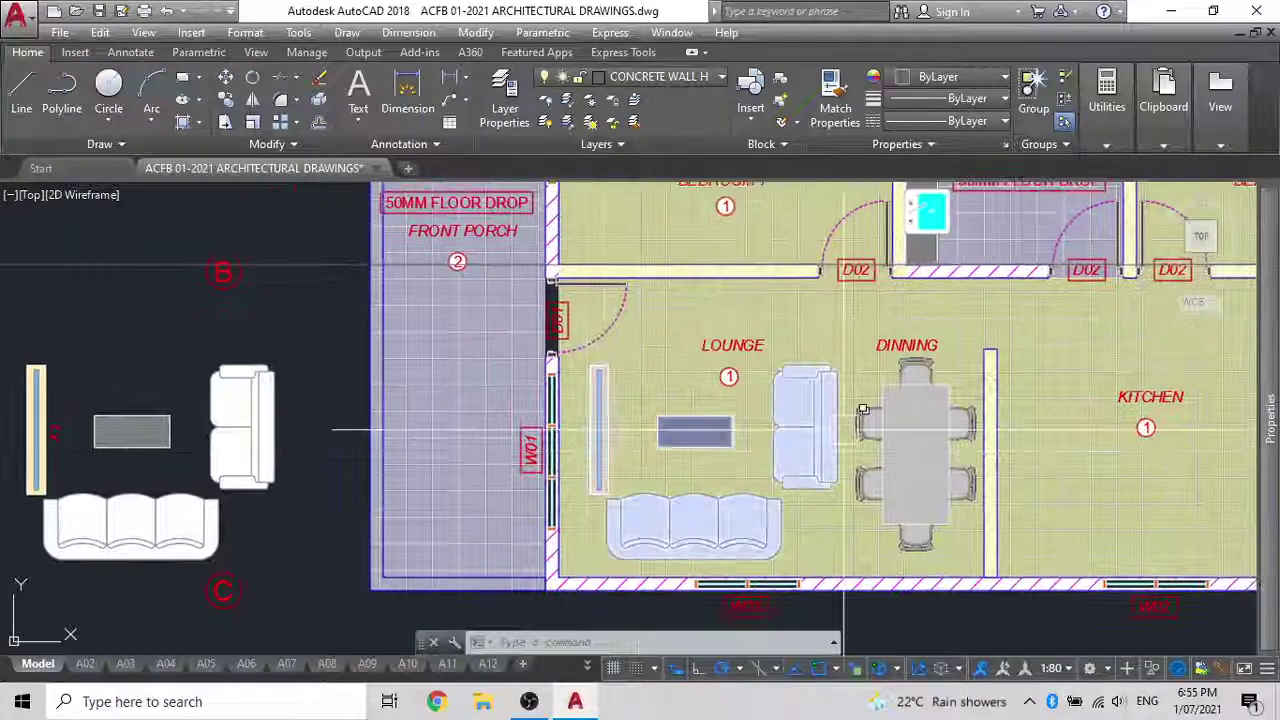
scroll(765, 427, down, 2)
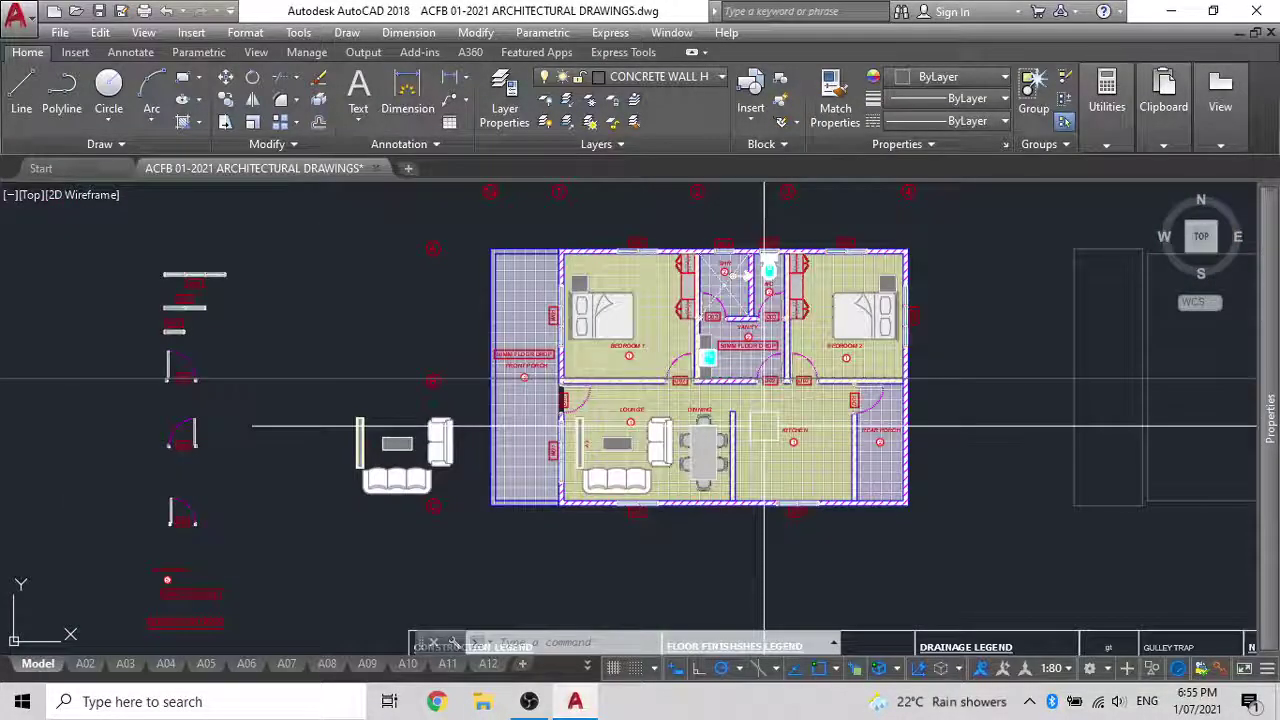
scroll(429, 503, up, 3)
scroll(346, 485, down, 3)
mouse_move(346, 485)
middle_down()
mouse_move(514, 477)
mouse_move(303, 499)
middle_up()
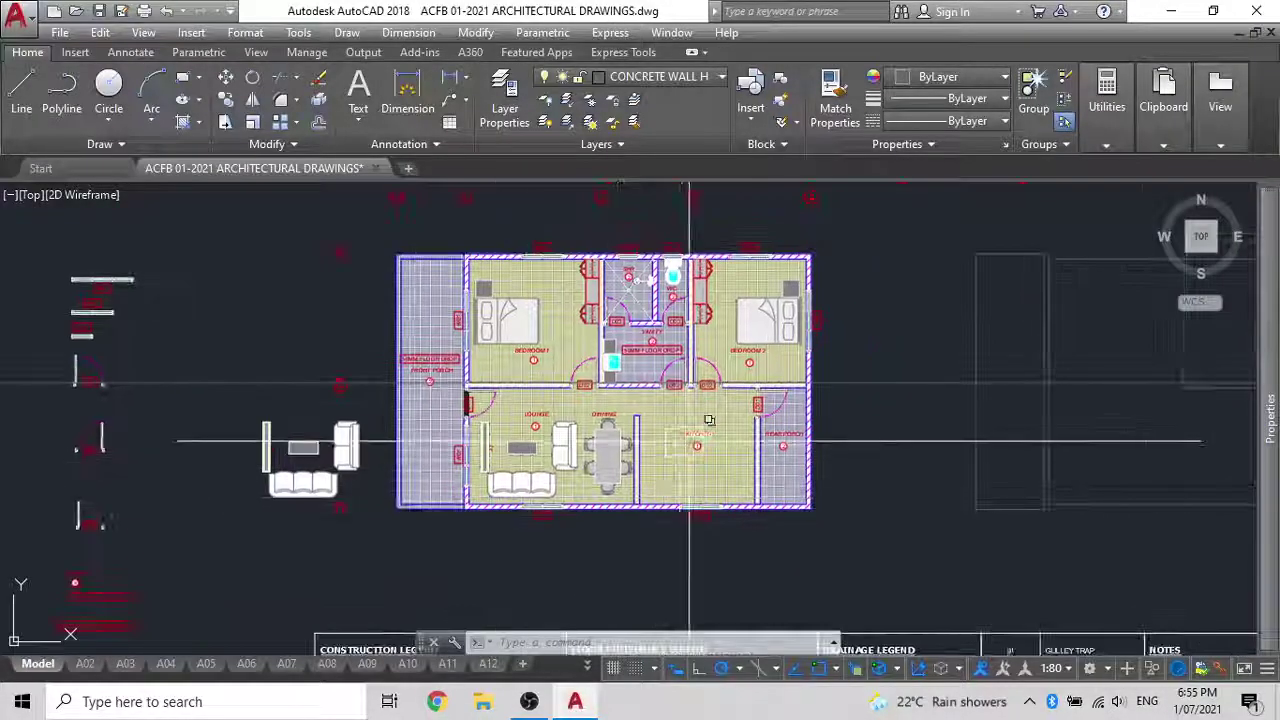
scroll(688, 440, up, 4)
scroll(652, 547, down, 4)
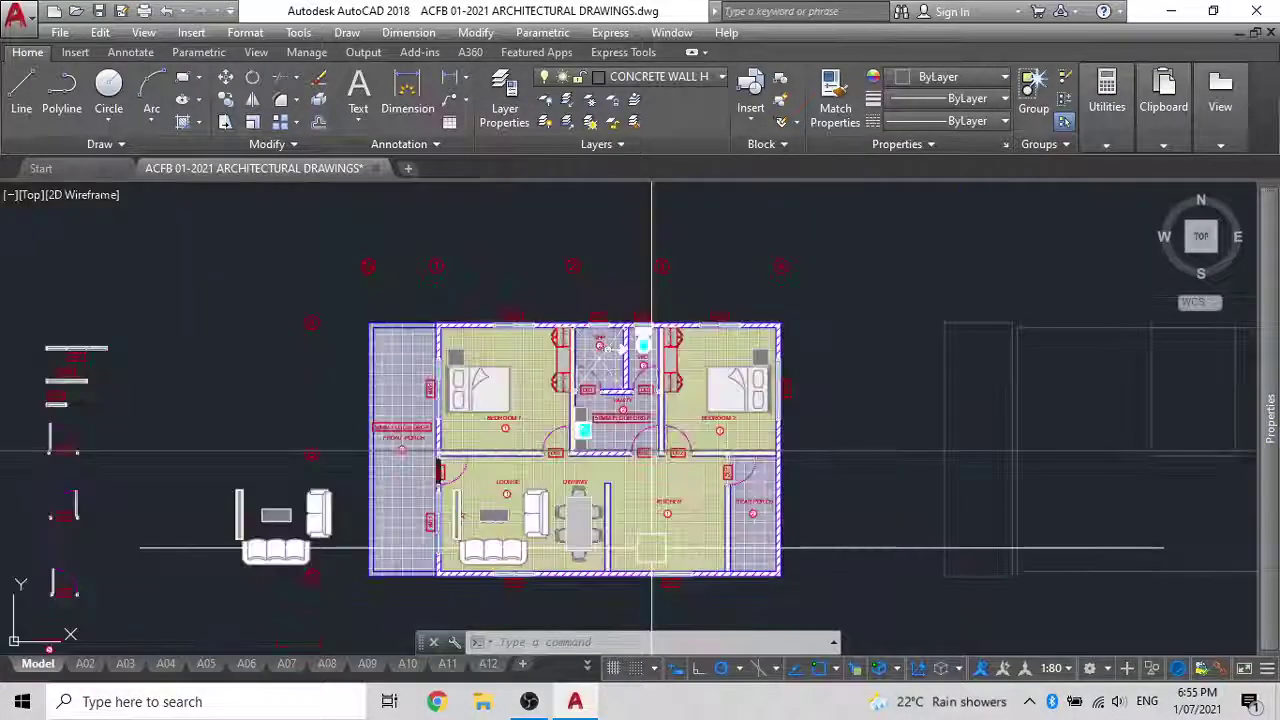
Erase the spare lounge set left of the front porch and the long horizontal line crossing the floor plan
mouse_move(599, 558)
middle_down()
mouse_move(657, 566)
mouse_move(899, 418)
middle_up()
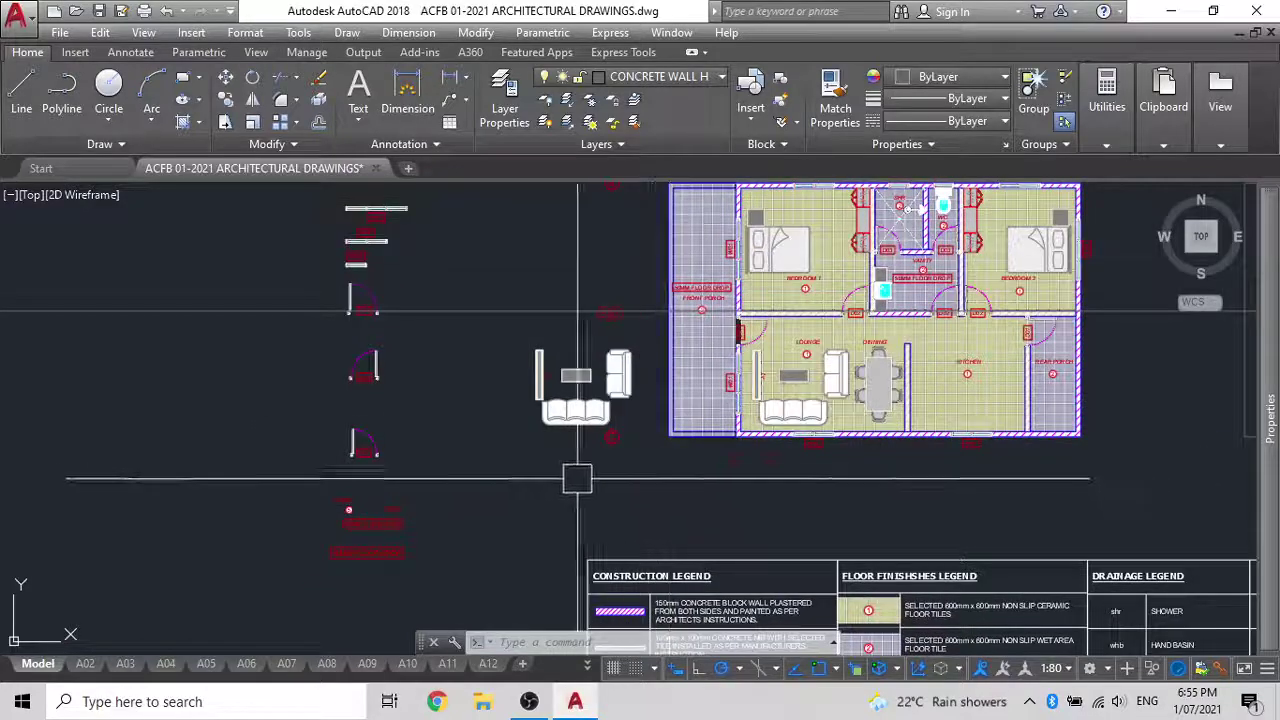
scroll(628, 407, up, 4)
click(637, 422)
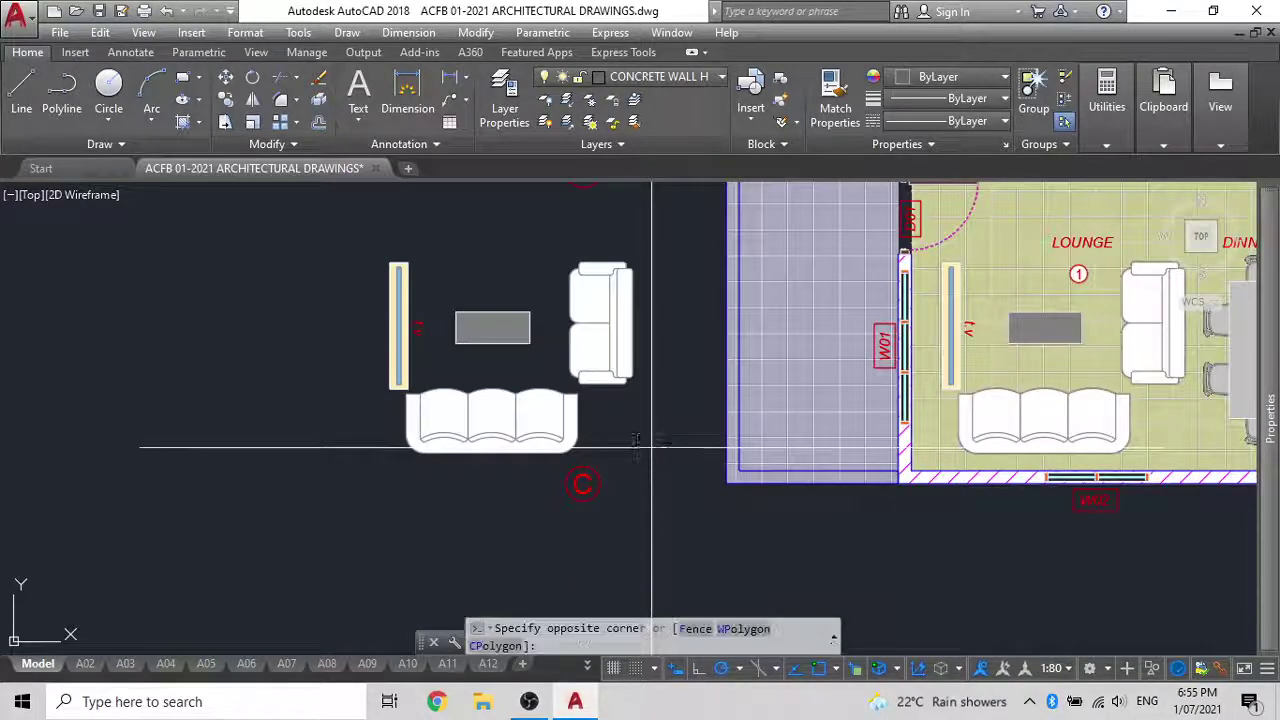
click(412, 353)
key(Delete)
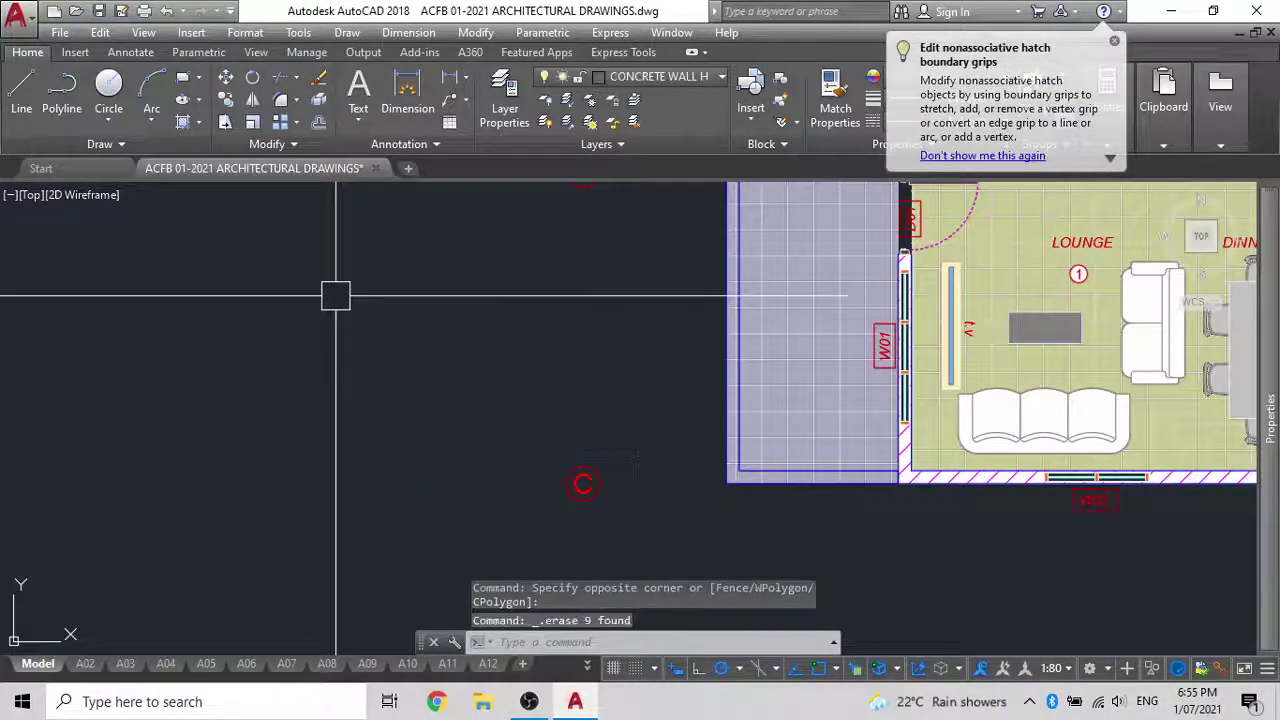
scroll(335, 295, down, 5)
key(Delete)
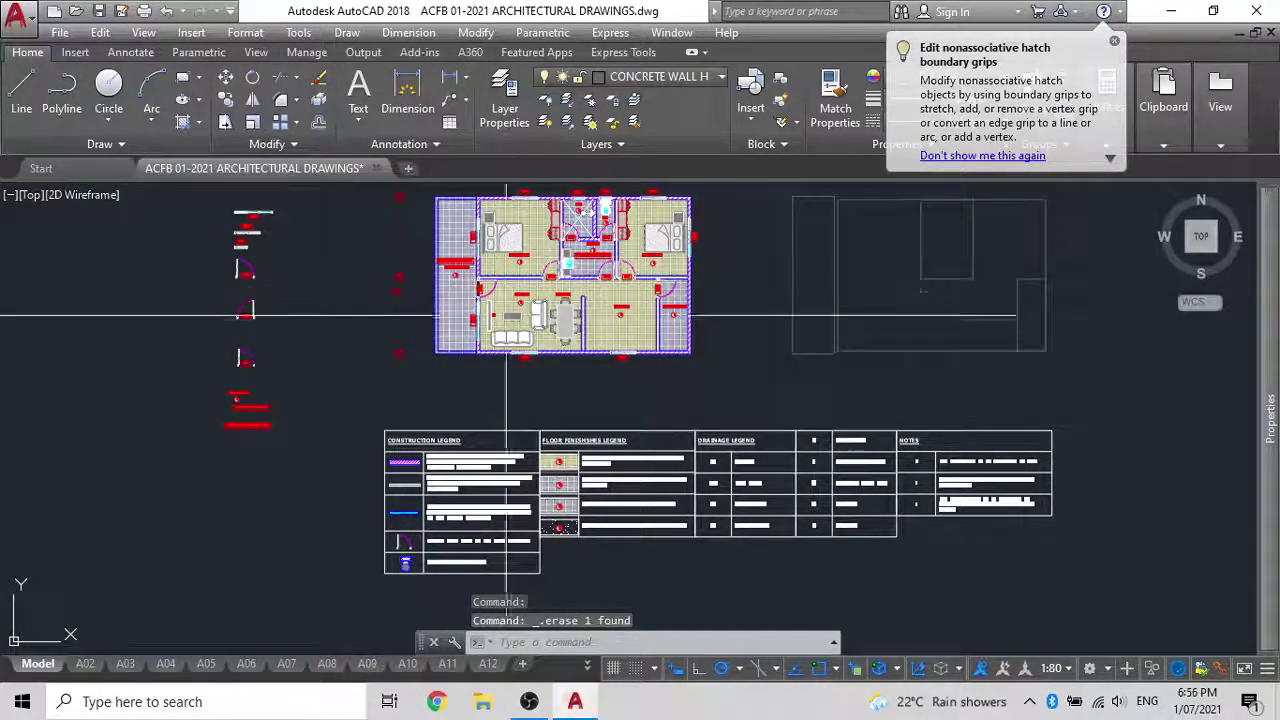
Erase the leftover floor outline polylines in the empty area right of the floor plan
mouse_move(688, 346)
middle_down()
mouse_move(617, 349)
mouse_move(424, 396)
middle_up()
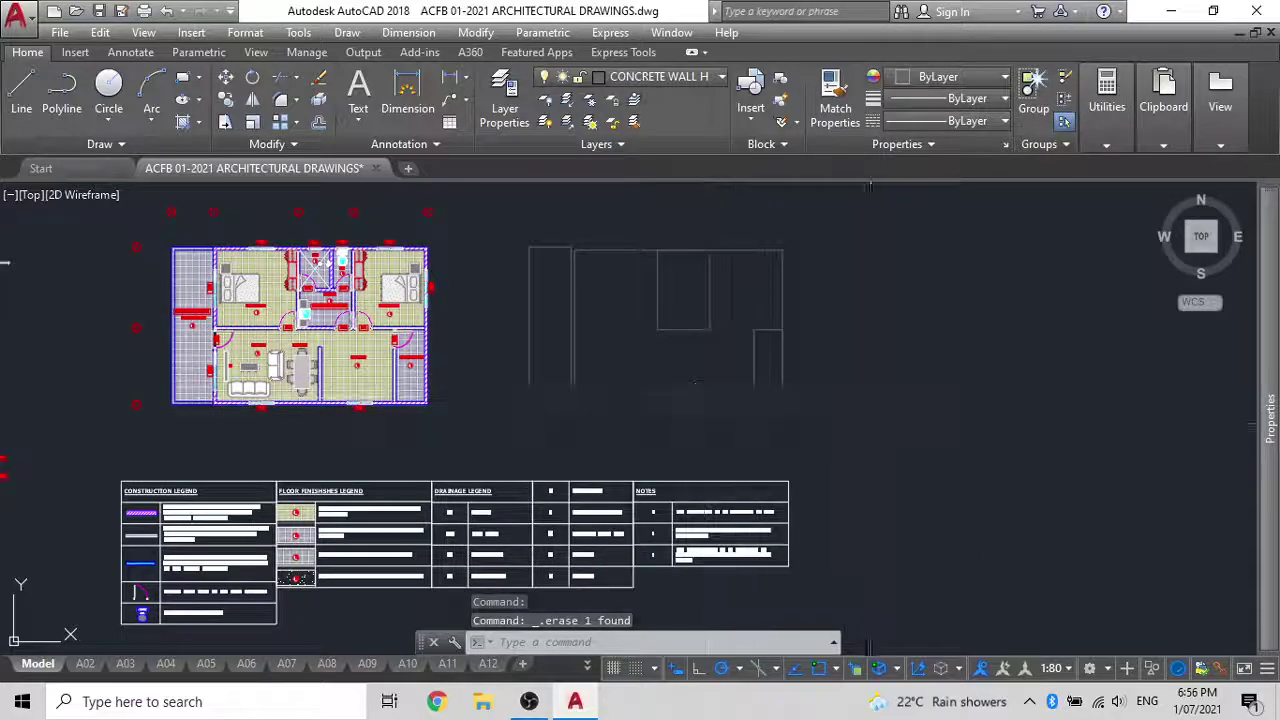
click(868, 421)
click(508, 237)
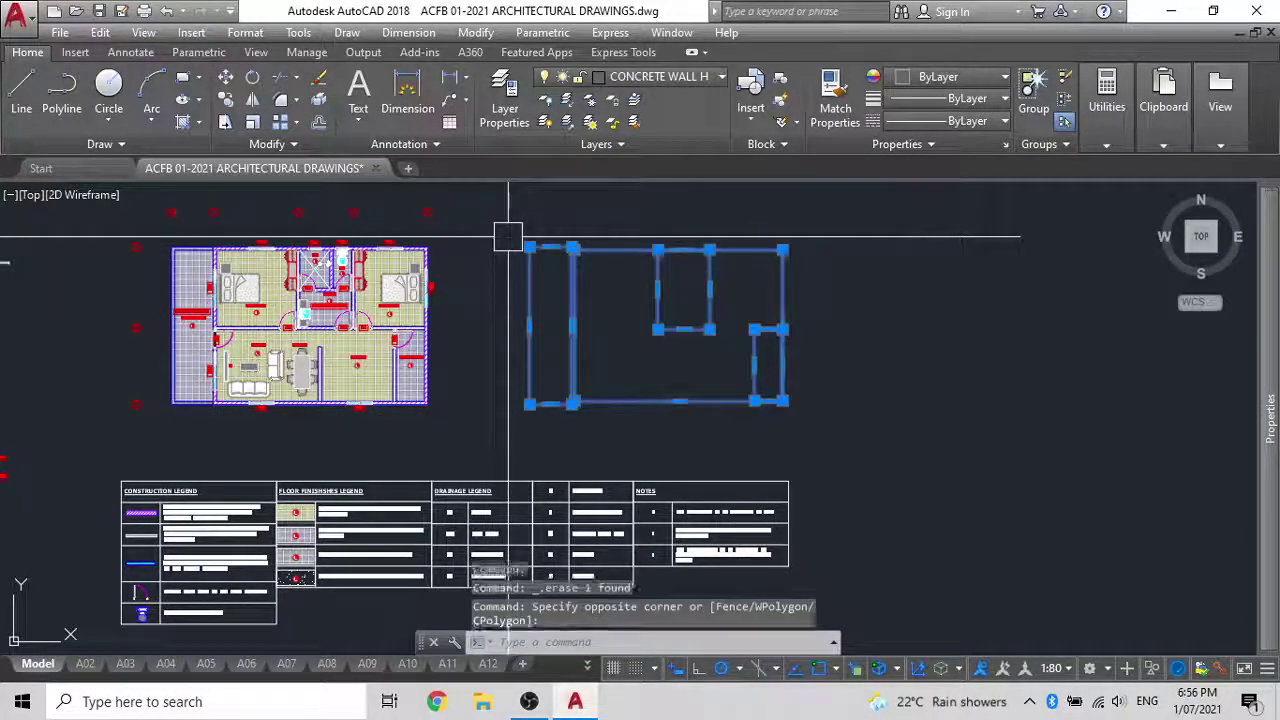
key(Delete)
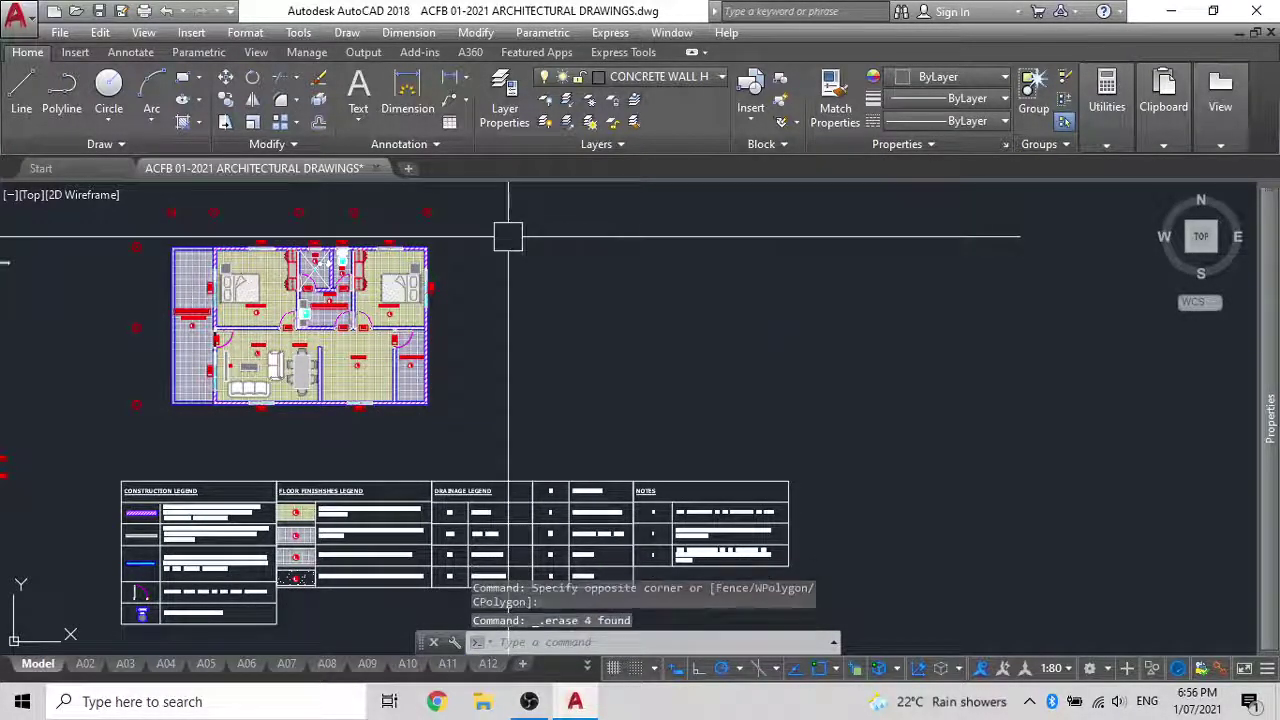
middle_drag(508, 237, 615, 277)
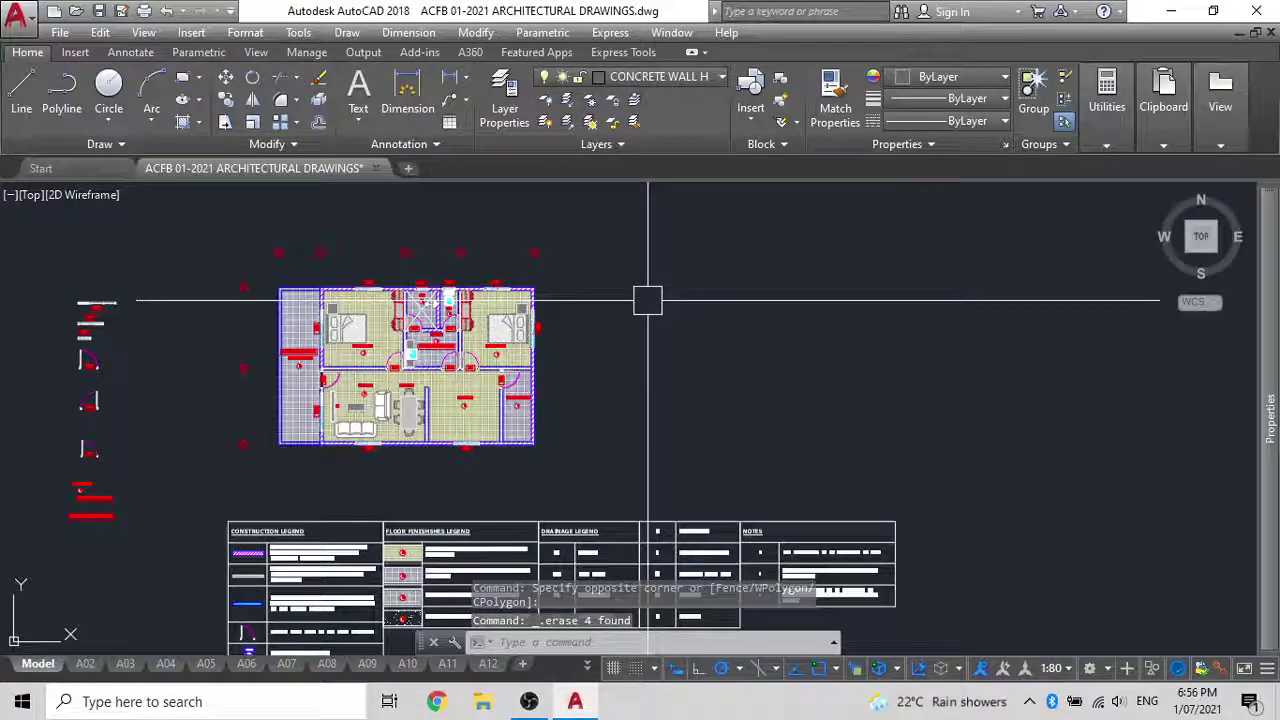